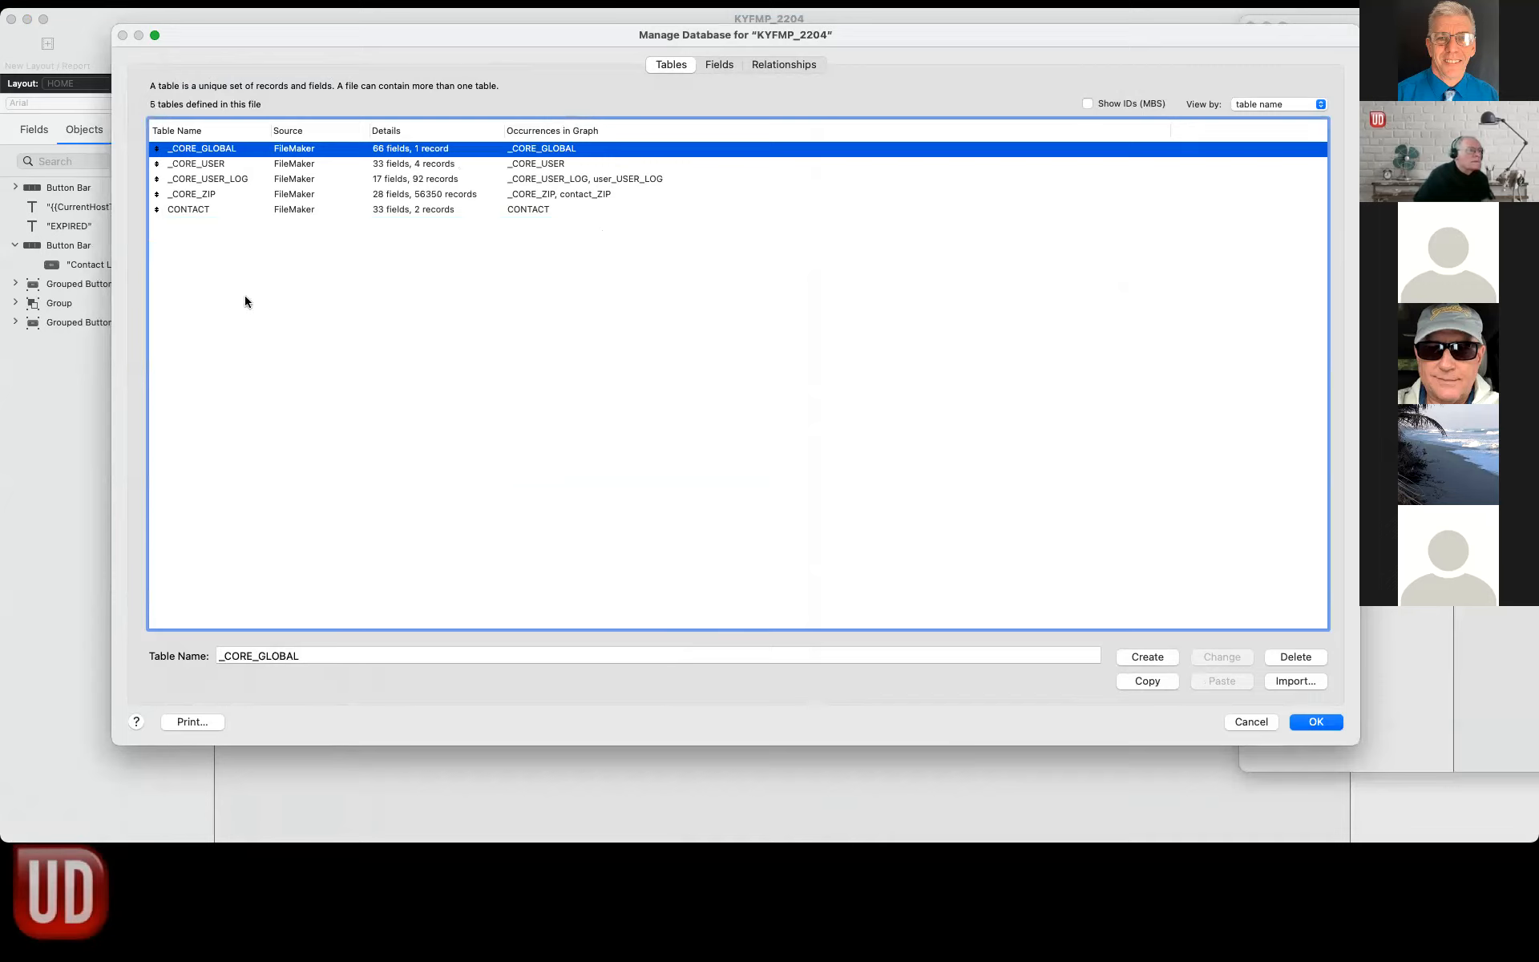
Paste the copied DOCUMENT table into the database and place its collapsed occurrence below CONTACT in the relationships graph.
left_click(849, 538)
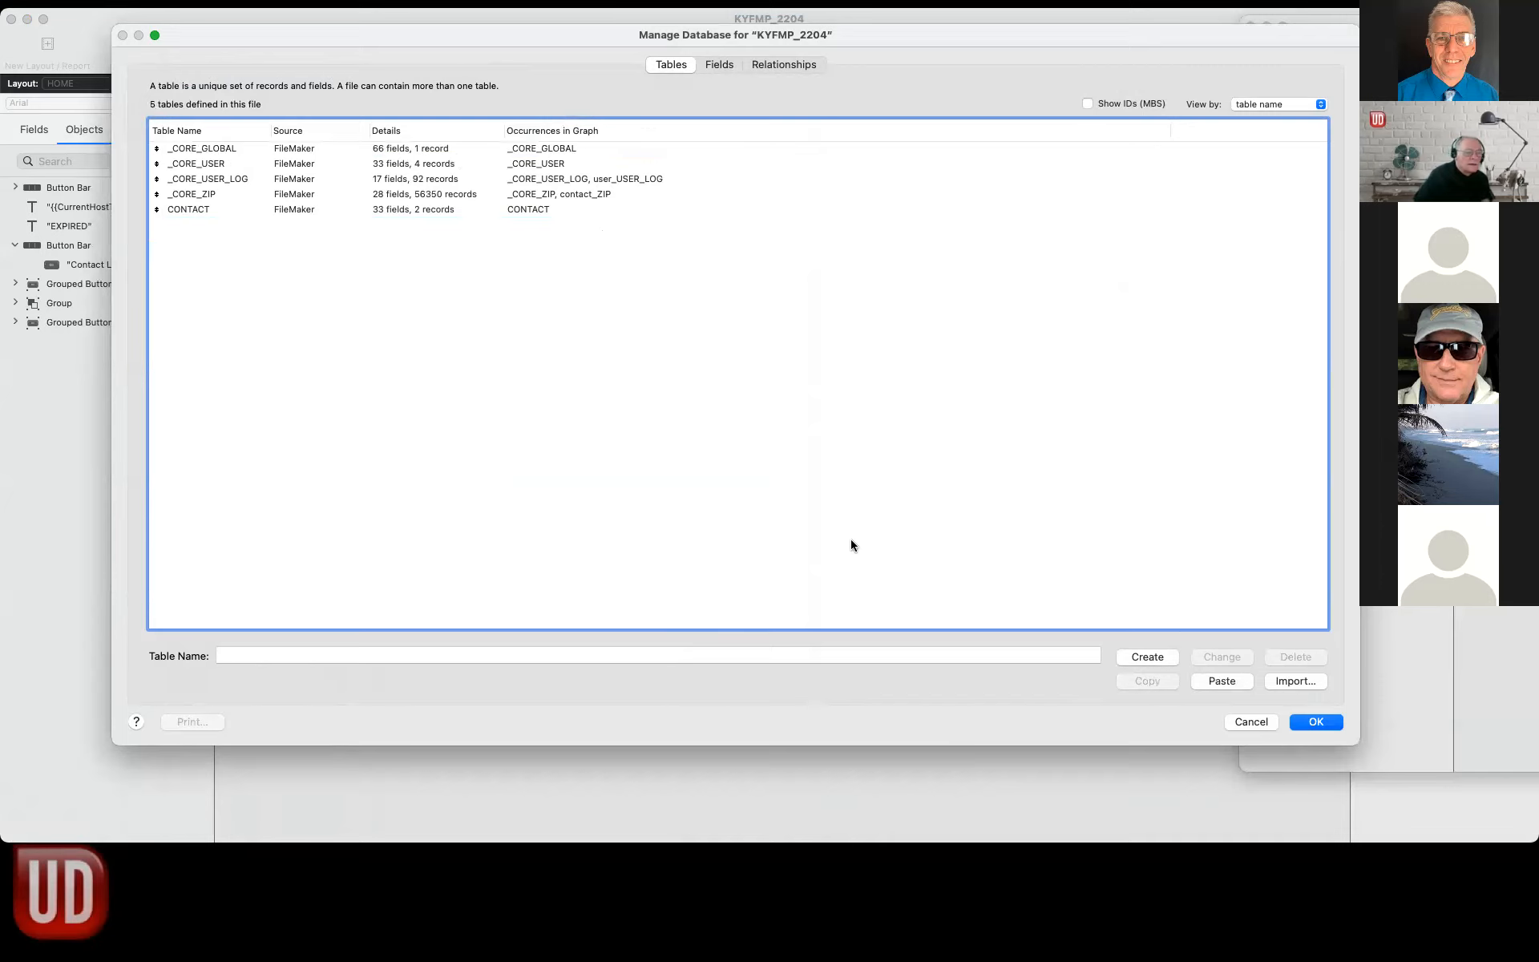
left_click(1223, 681)
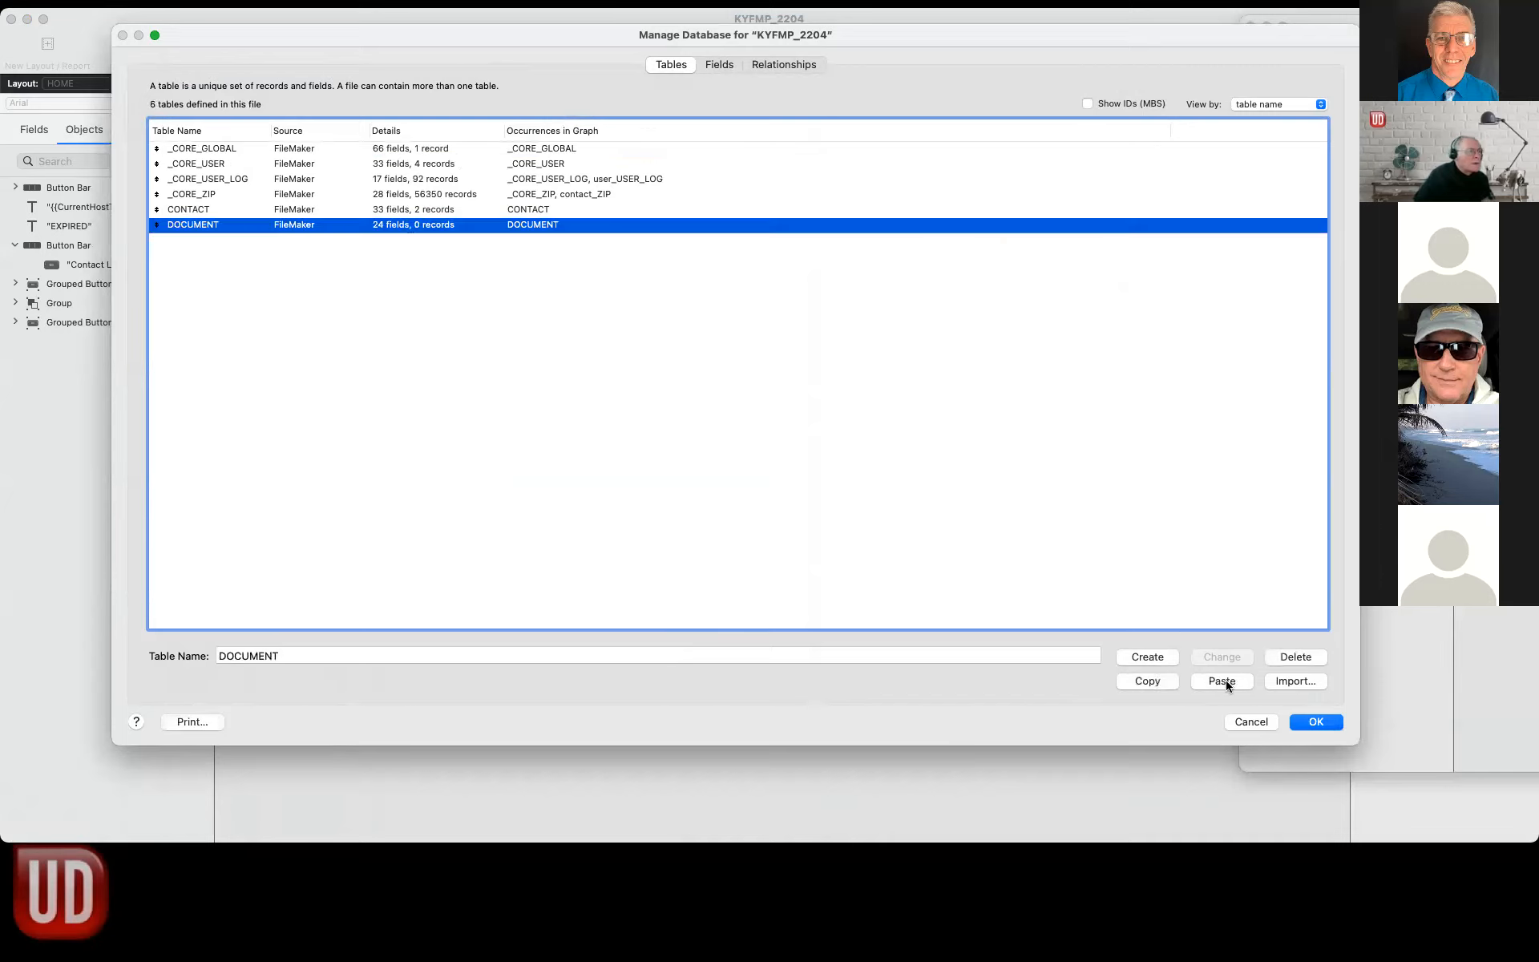
left_click(781, 64)
left_click(262, 141)
left_click(261, 139)
left_click_drag(238, 137, 443, 387)
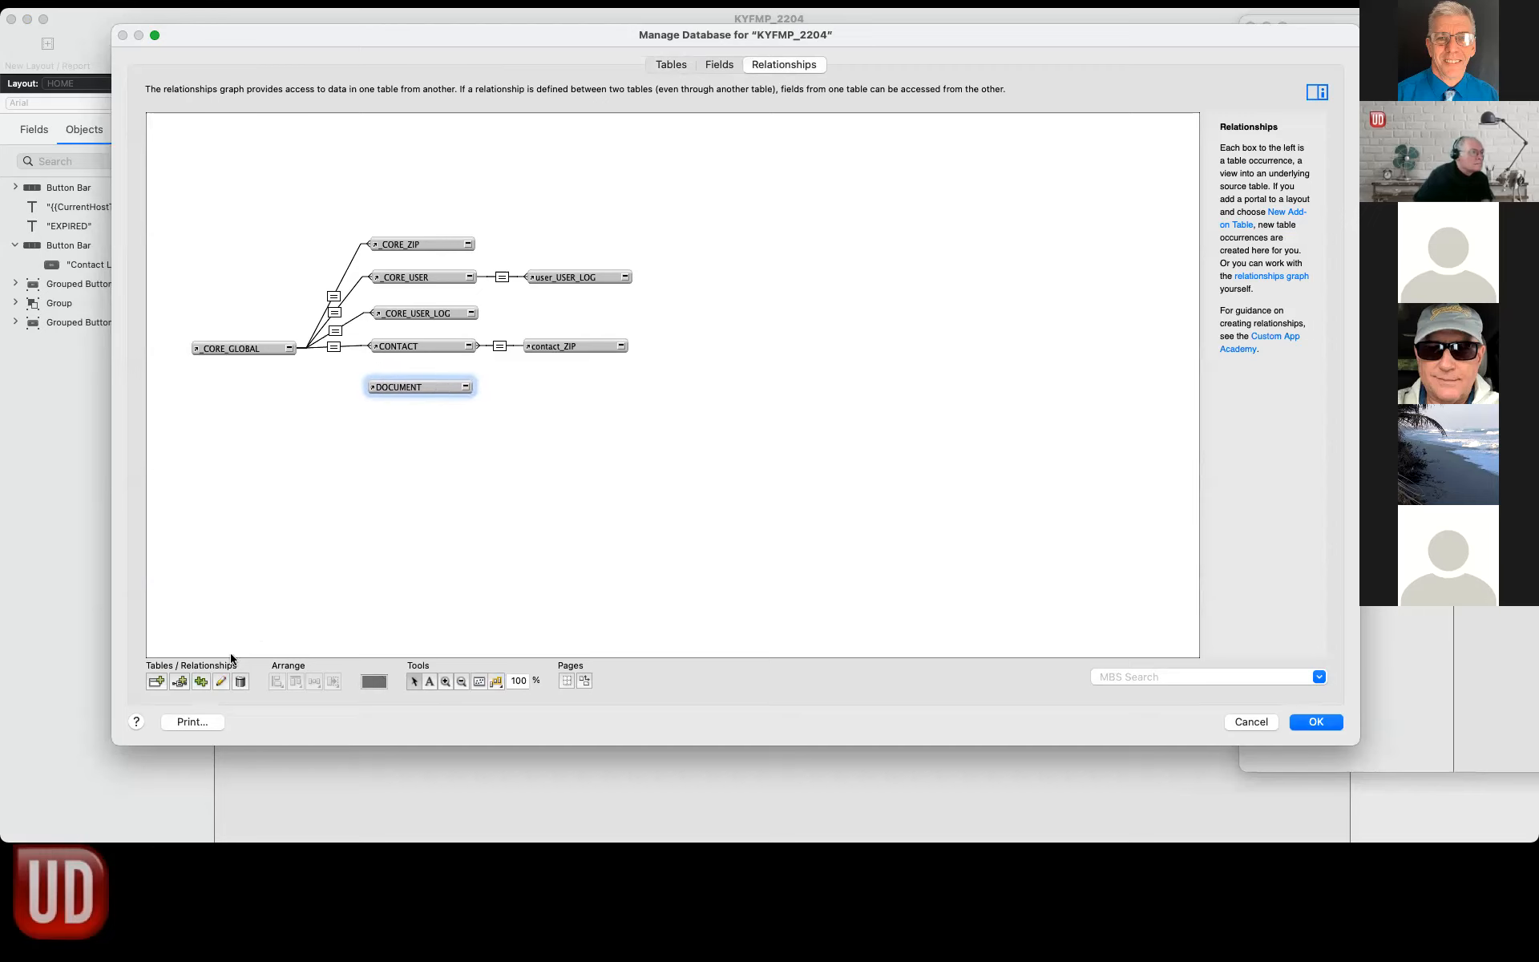
Create a relationship from _CORE_GLOBAL to DOCUMENT matching __GL_ID = _DO_GL_ID.
left_click(179, 681)
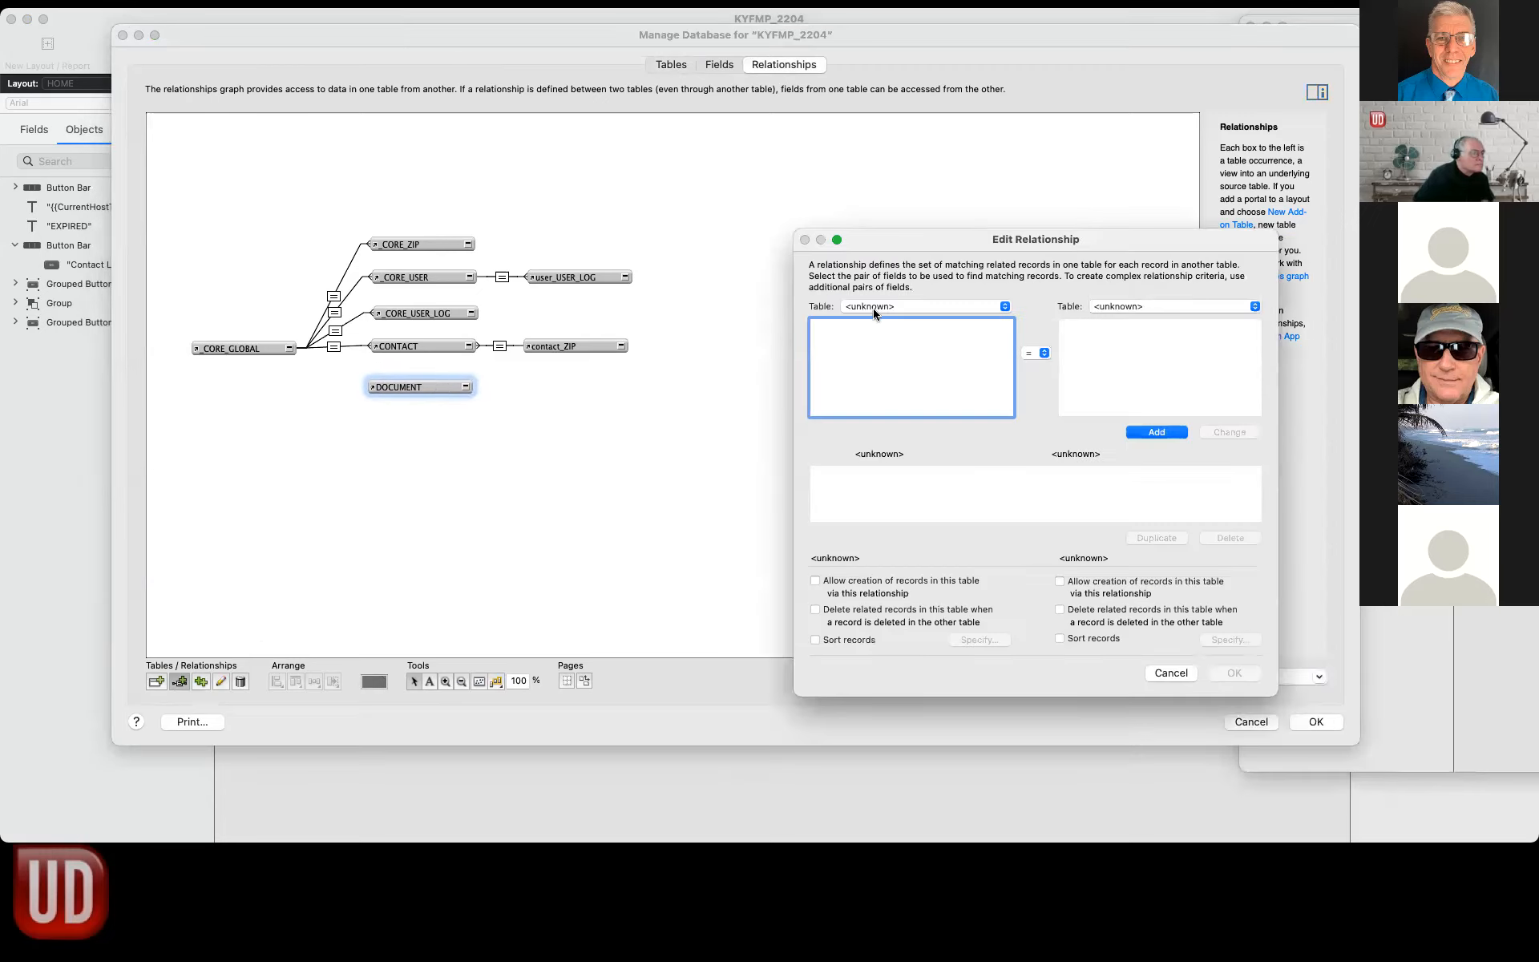
left_click(874, 308)
left_click(878, 309)
left_click(1137, 307)
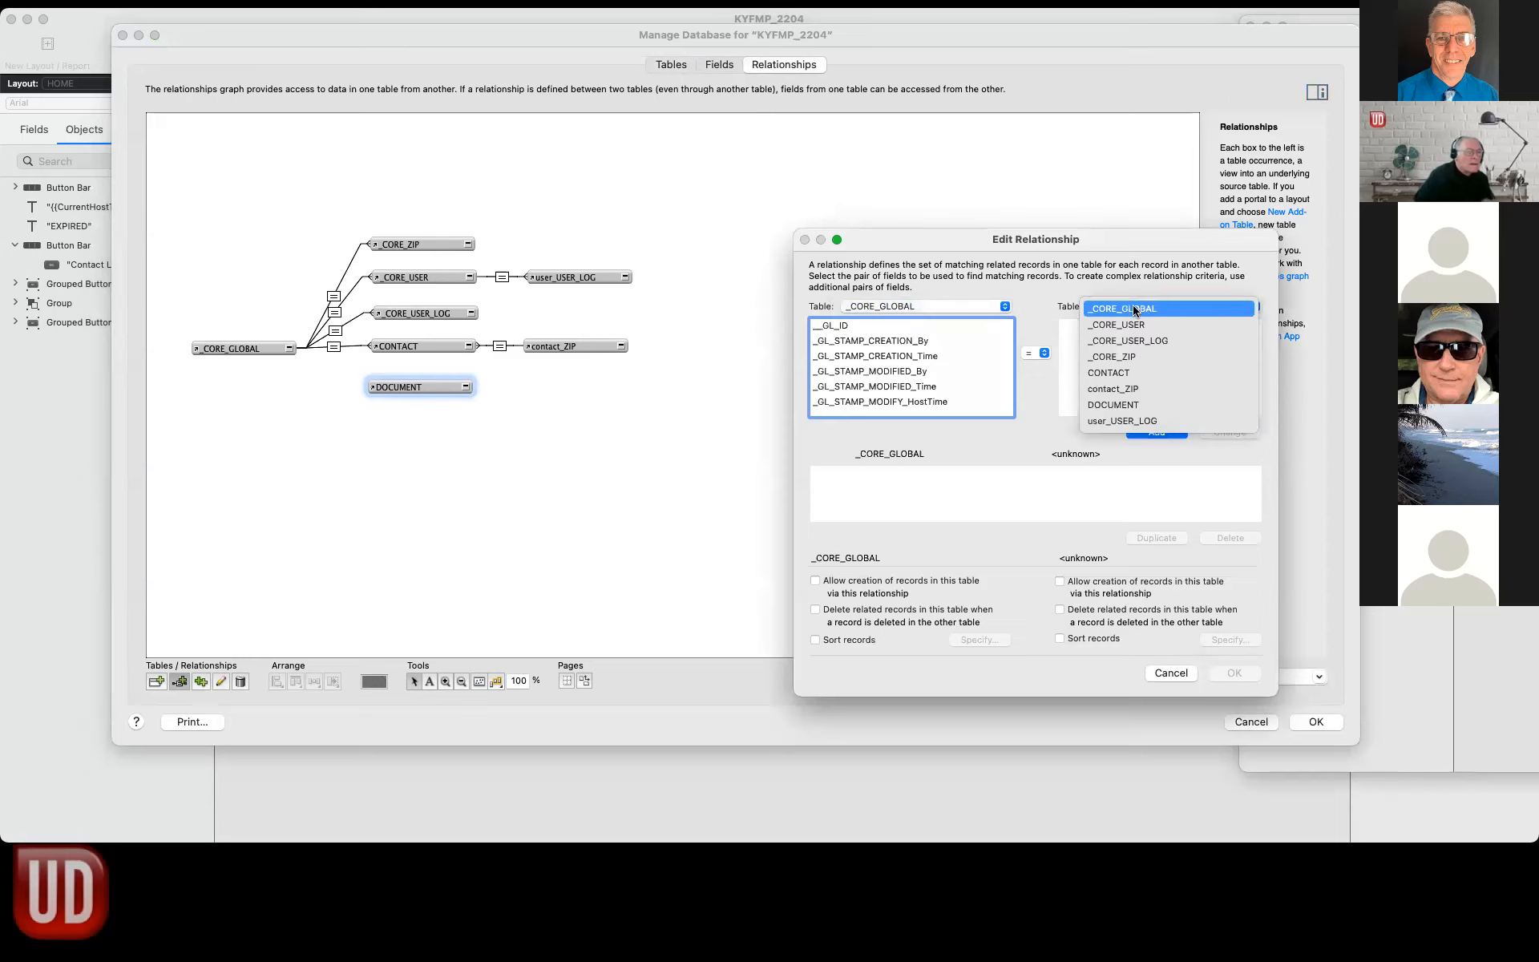
left_click(1134, 405)
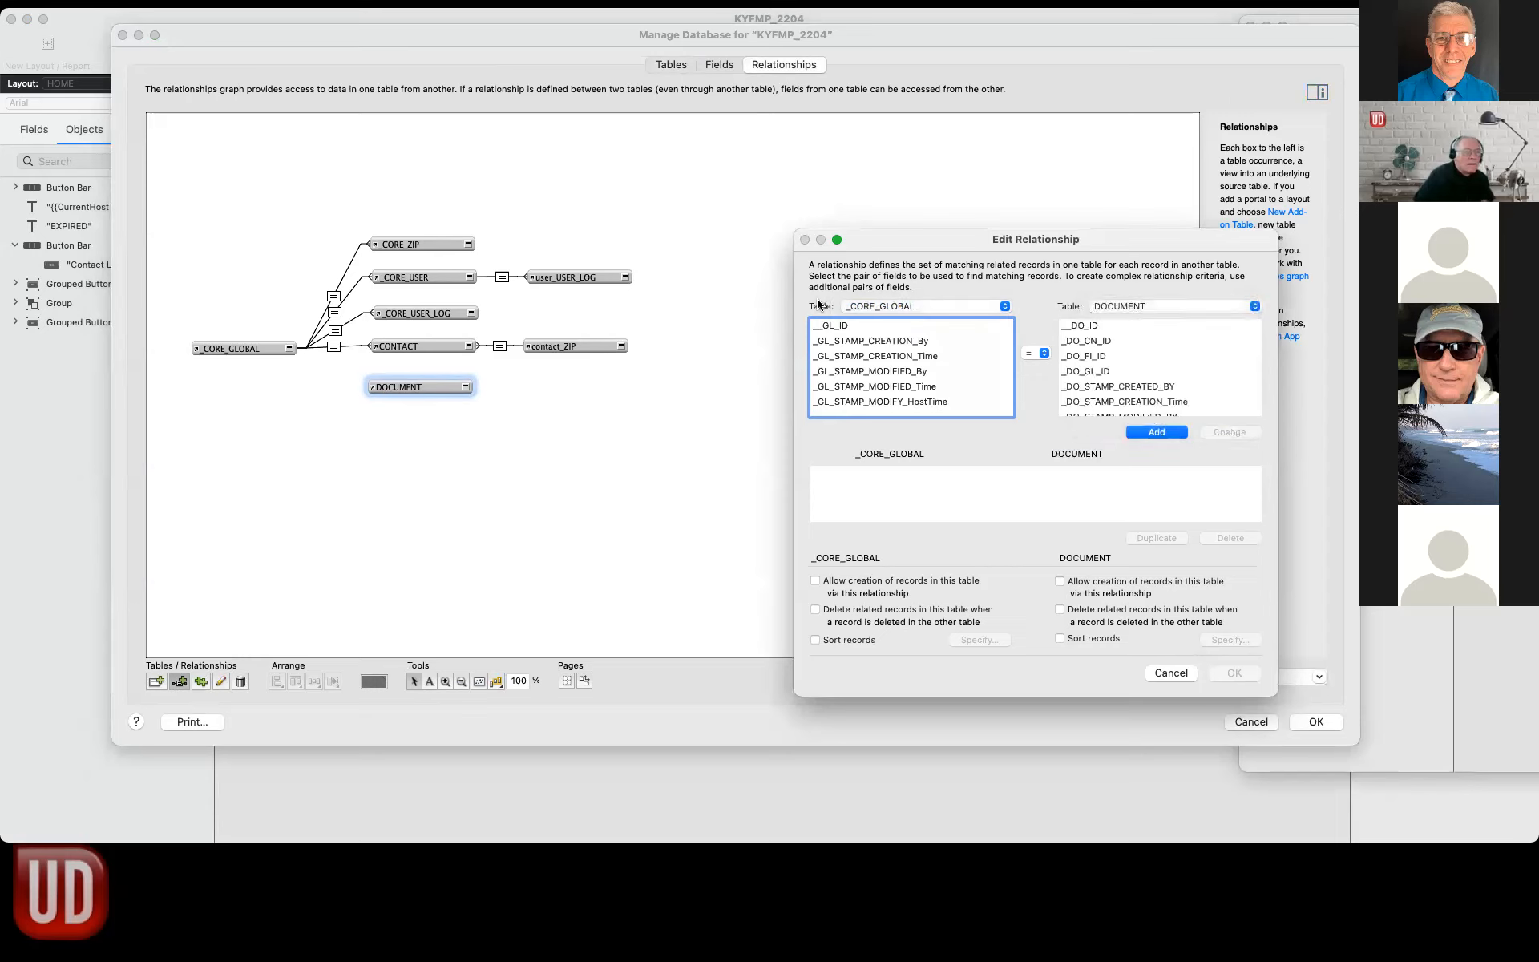
left_click(820, 326)
left_click(1086, 371)
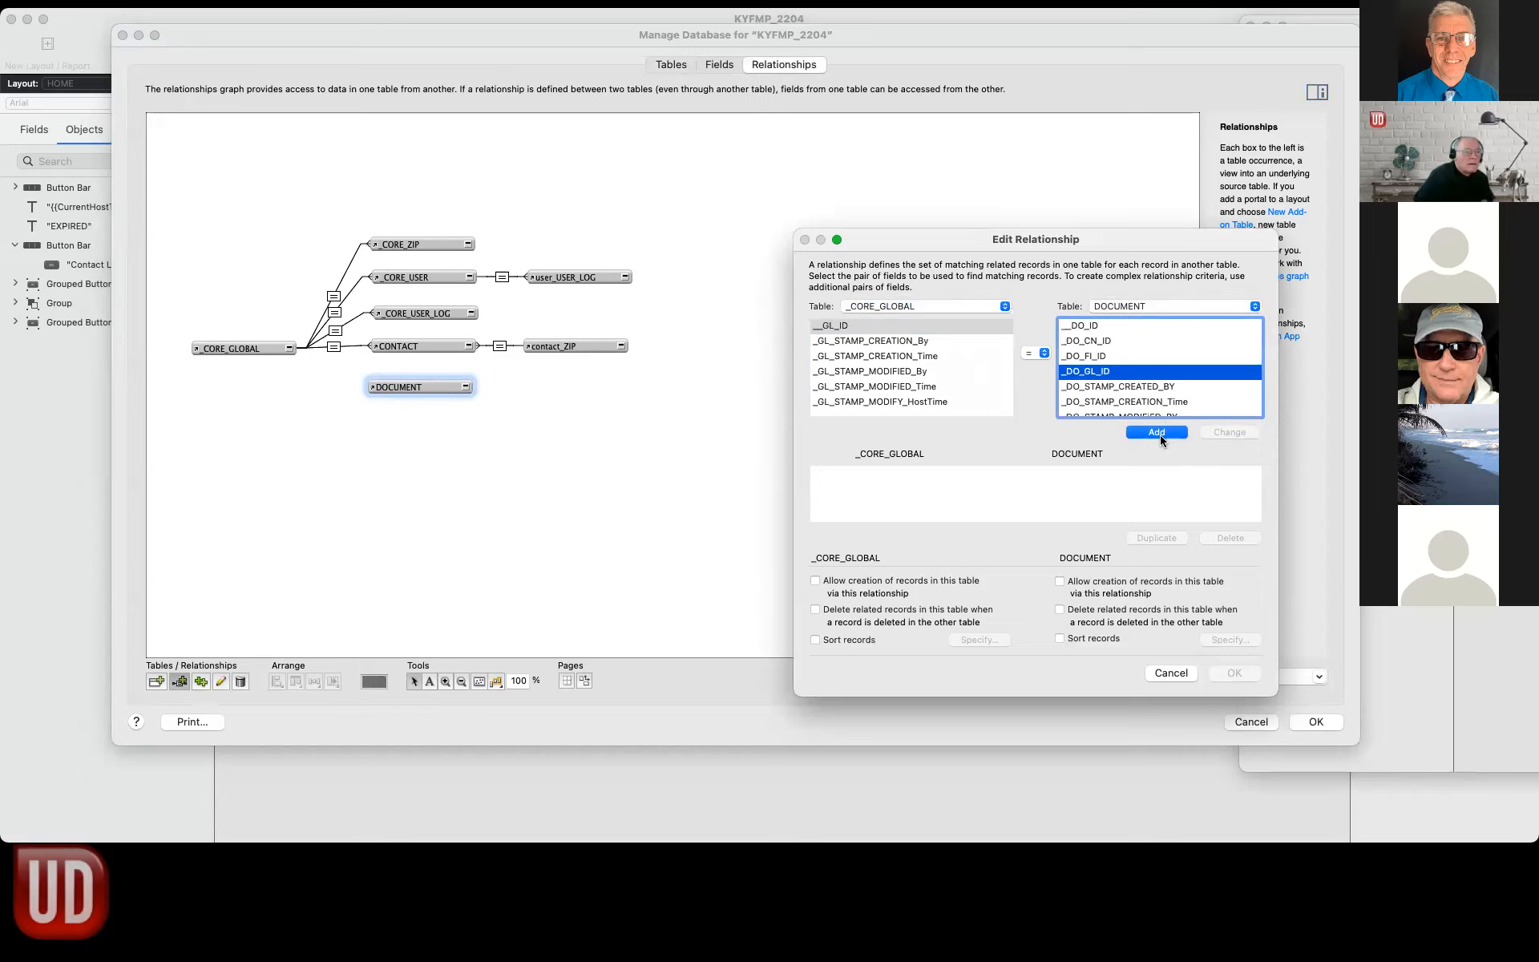
left_click(1156, 433)
left_click(1224, 679)
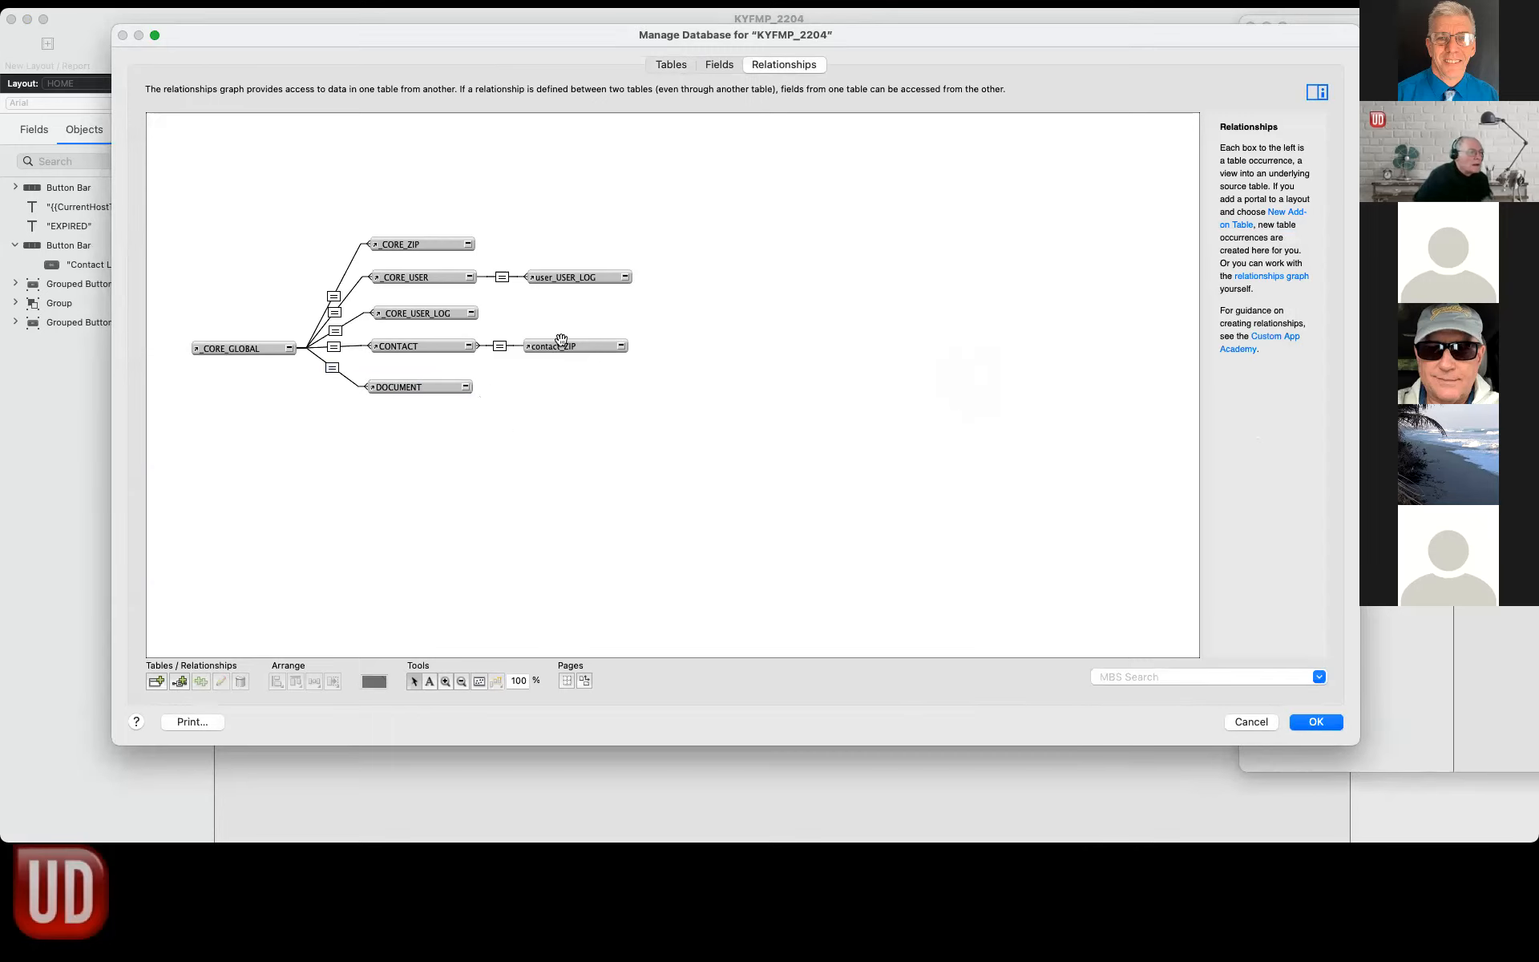
Shift contact_ZIP up, add a DOCUMENT table occurrence named contact_DOCUMENT, and place it collapsed beneath contact_ZIP.
left_click_drag(560, 346, 559, 336)
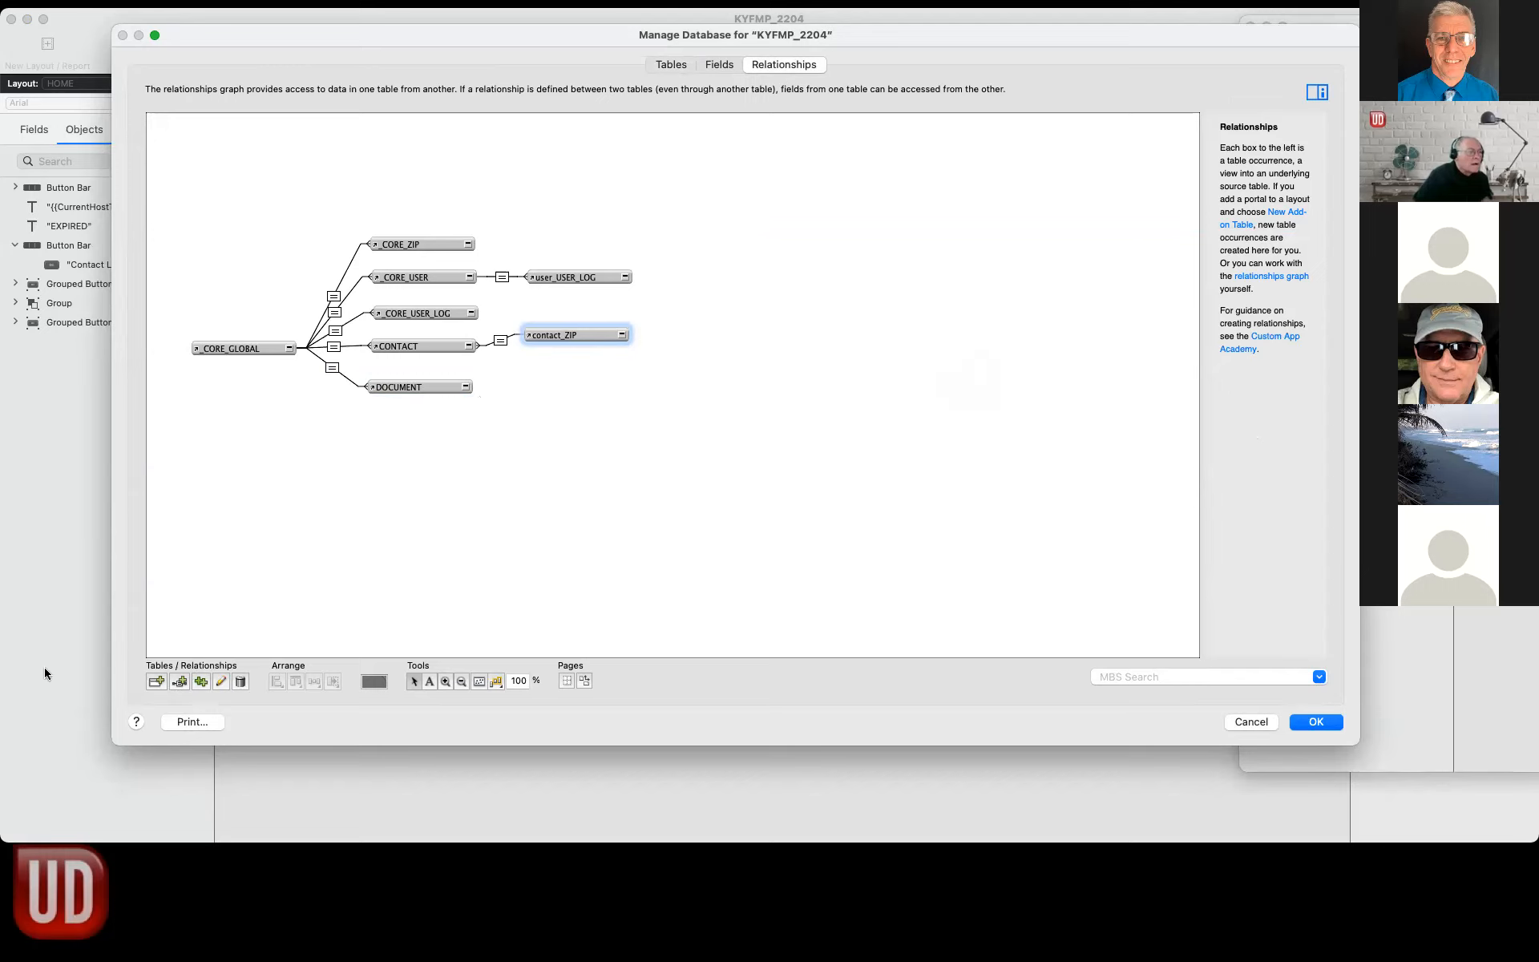
left_click(150, 681)
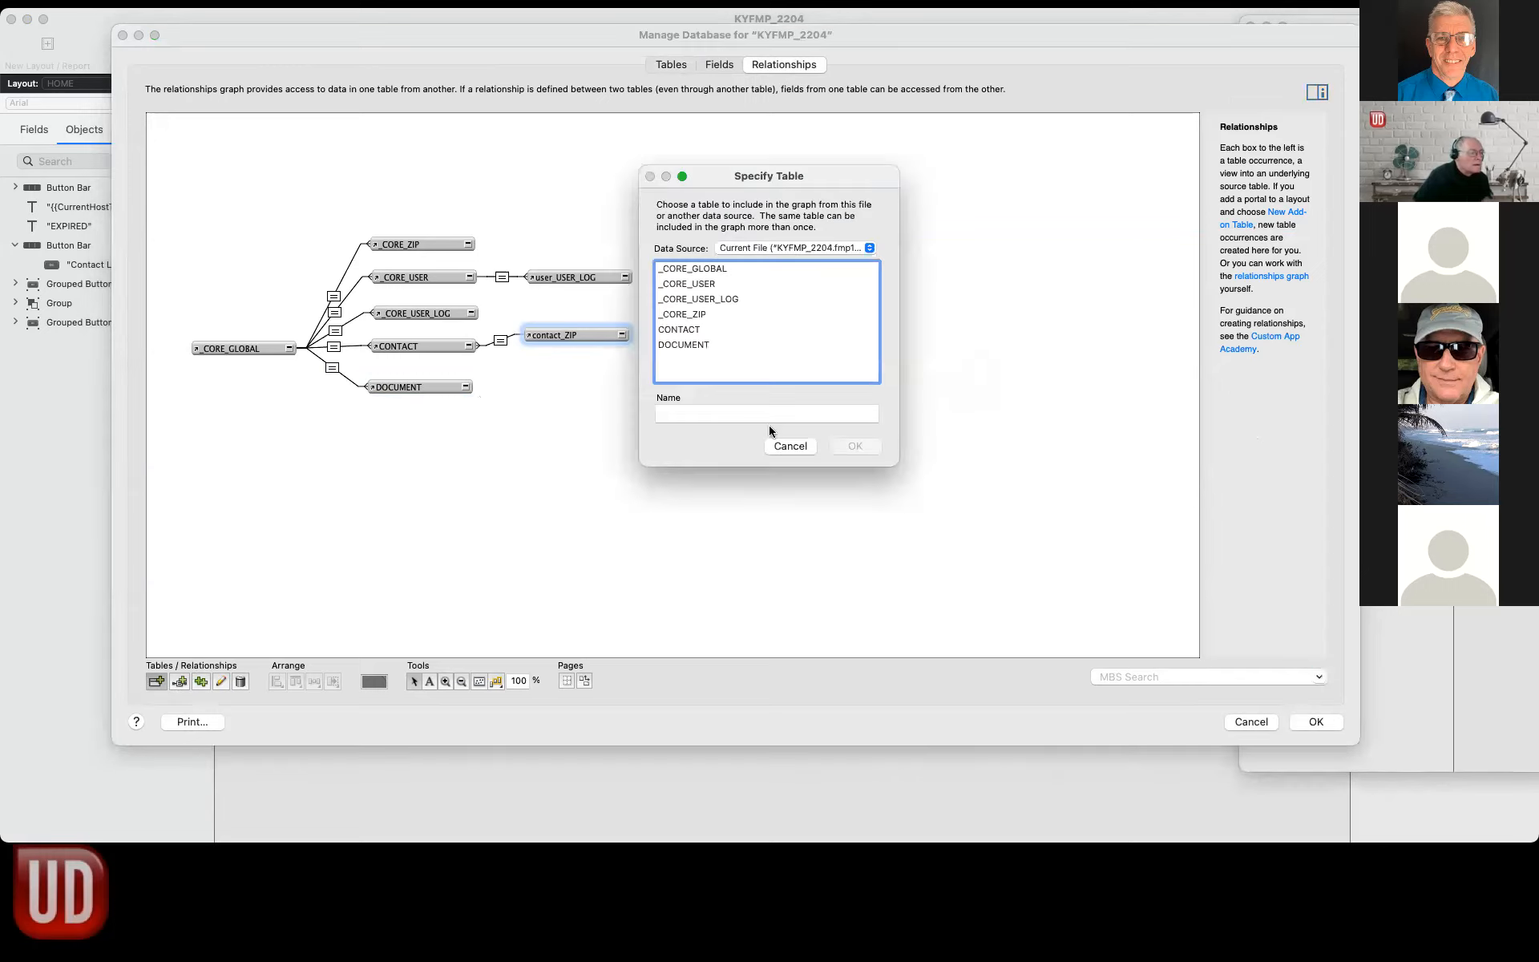
left_click(679, 414)
type("contact")
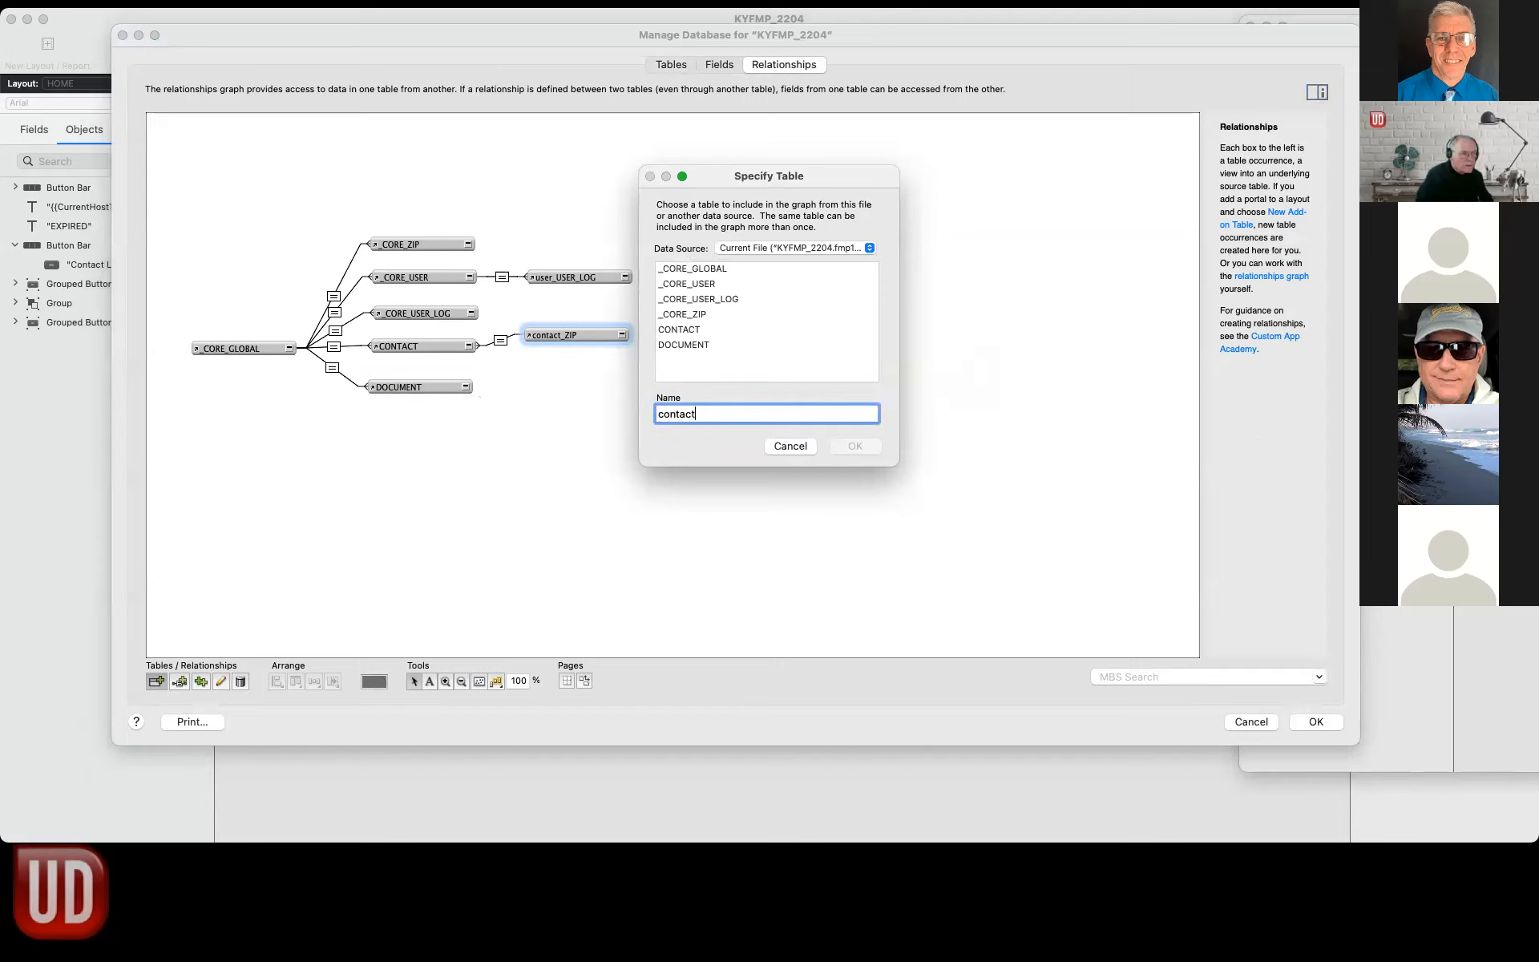
type("_DOCUMENT")
left_click(683, 345)
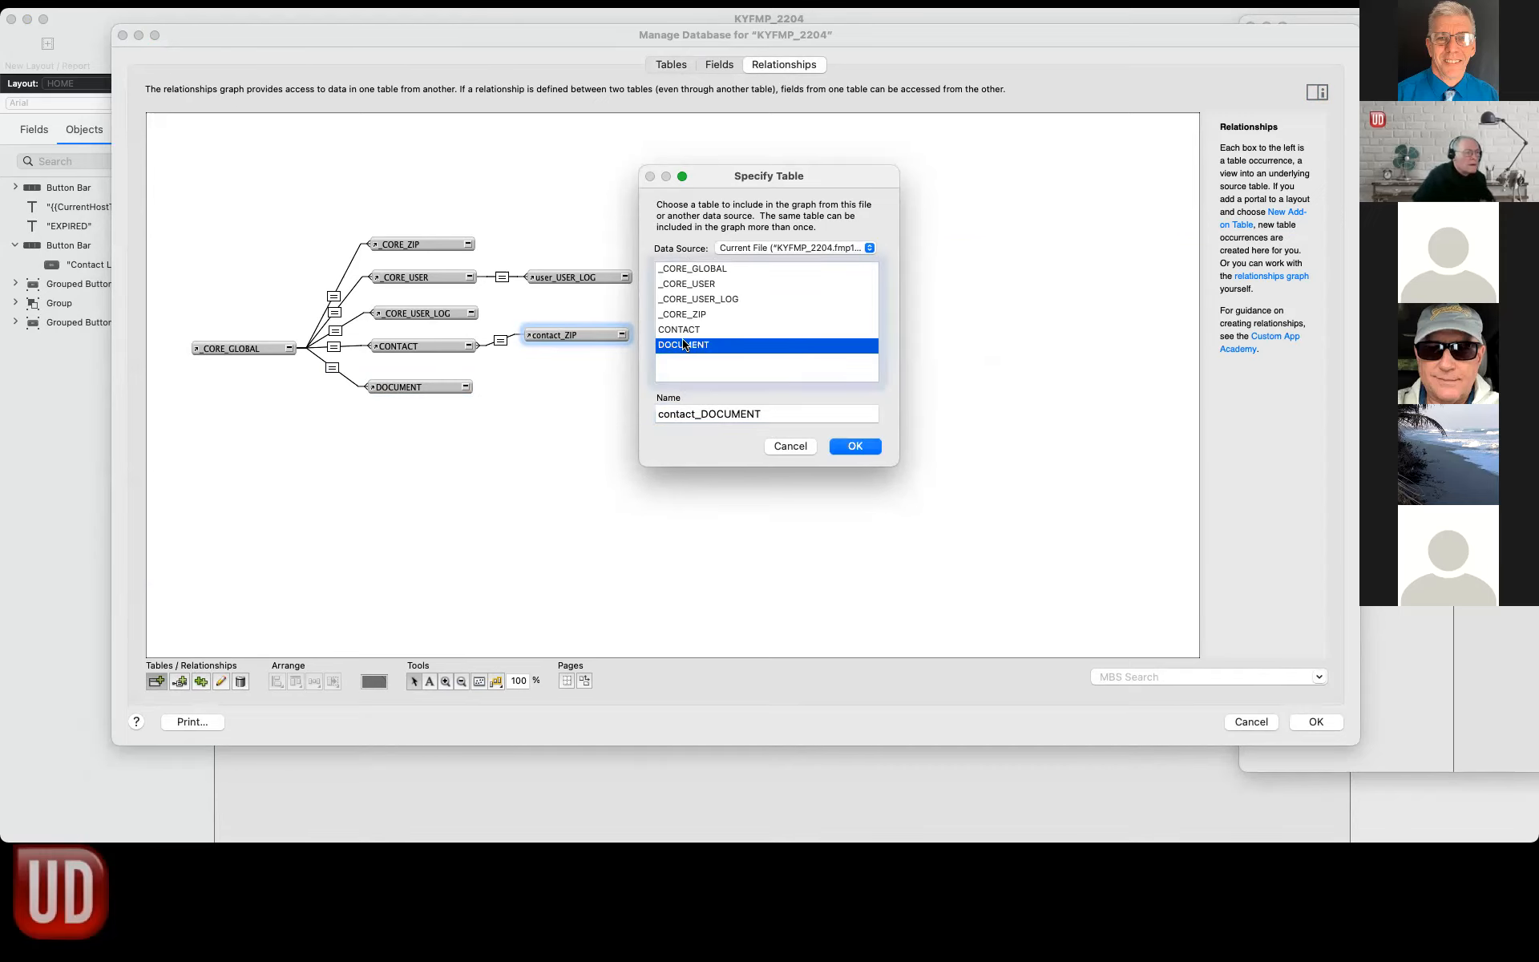
left_click(838, 448)
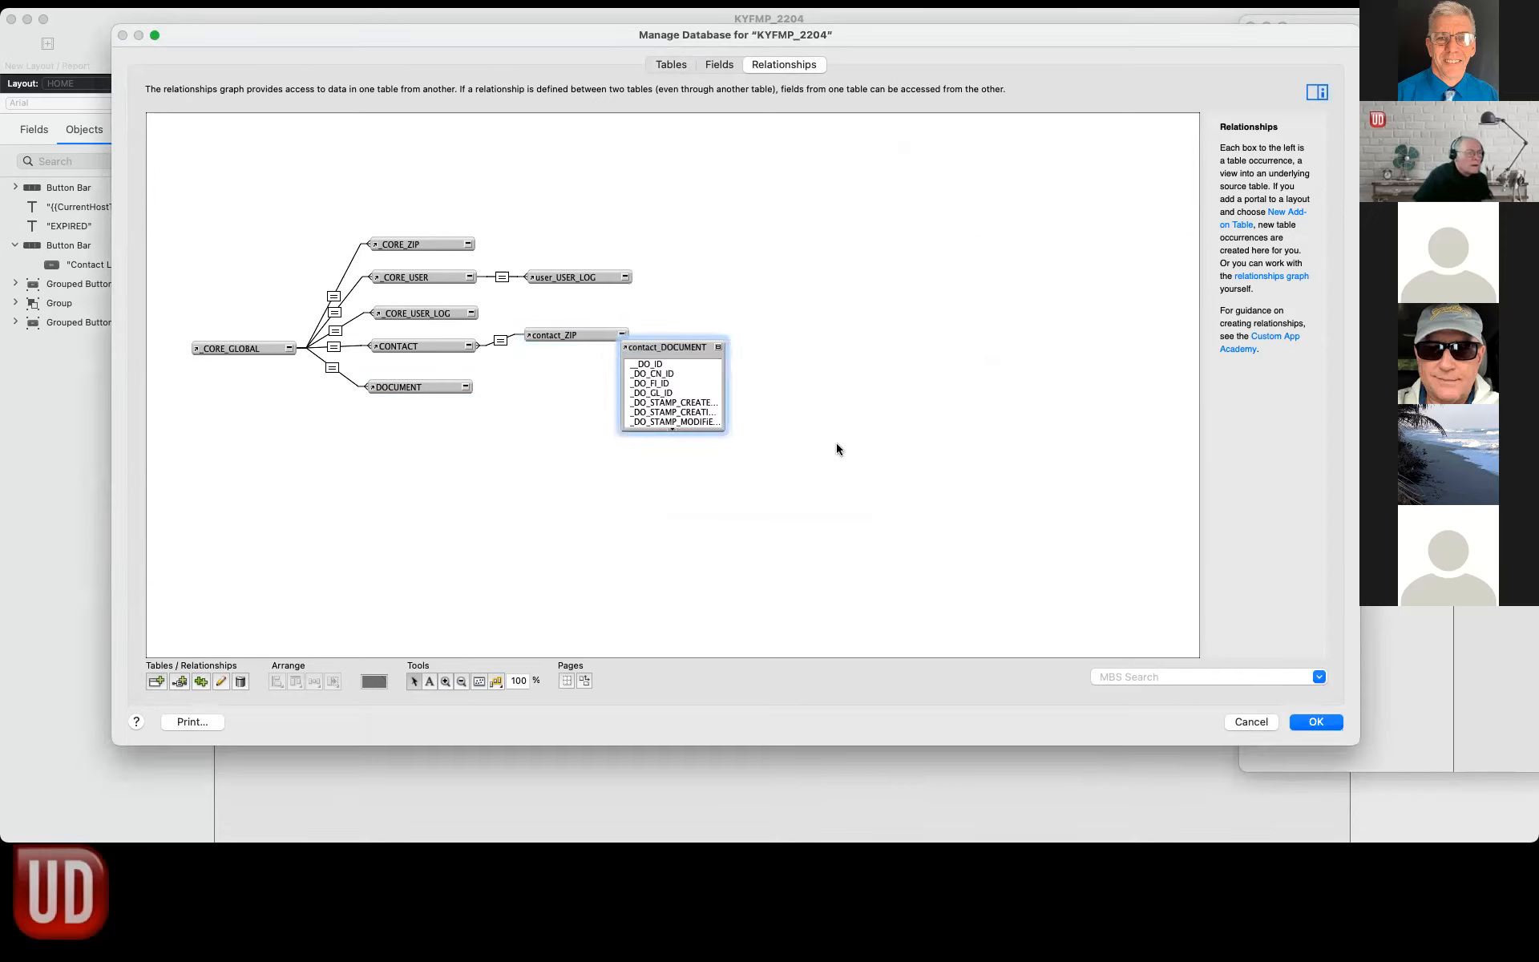
left_click(719, 348)
left_click_drag(716, 348, 612, 362)
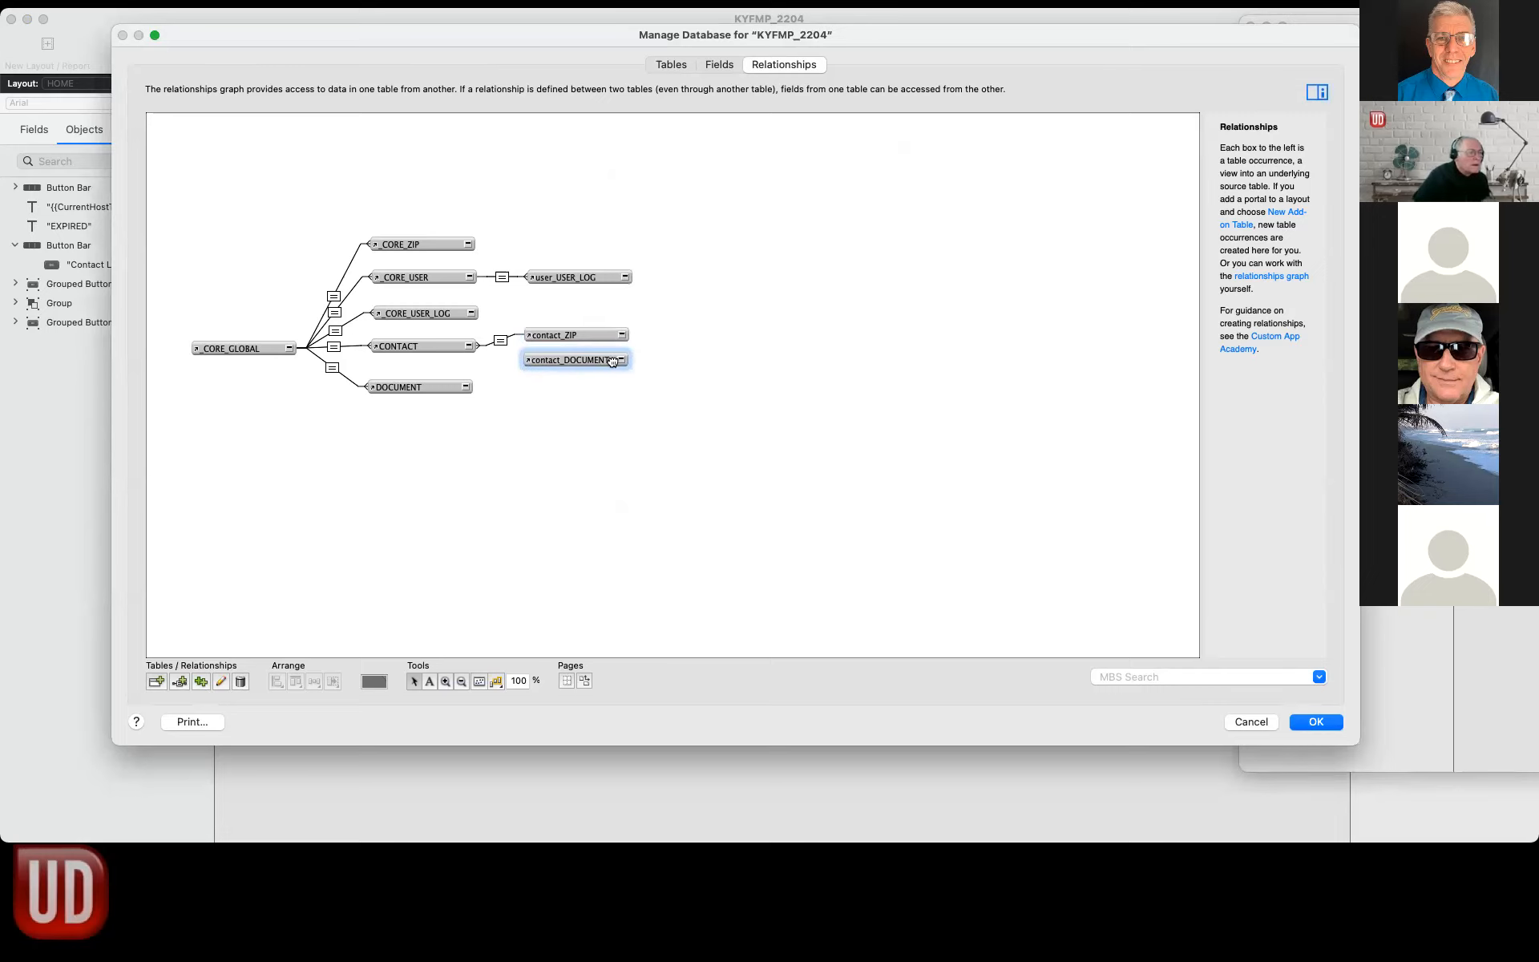
Create a relationship from CONTACT to contact_DOCUMENT matching __CN_ID = _DO_CN_ID.
left_click(179, 682)
left_click(946, 311)
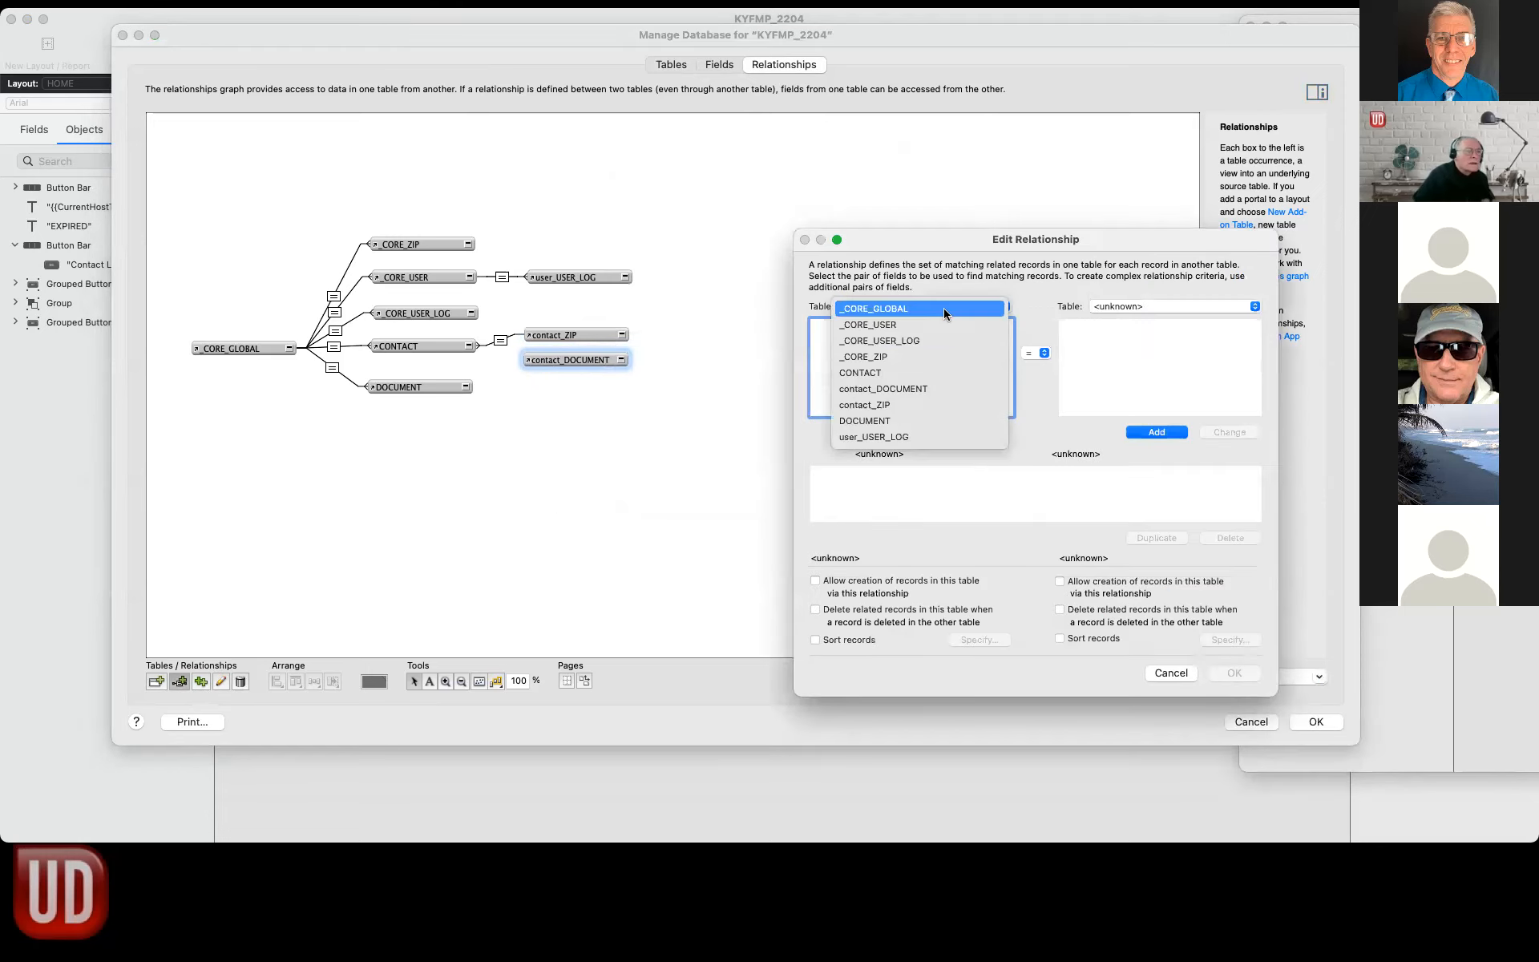
left_click(934, 373)
left_click(1136, 310)
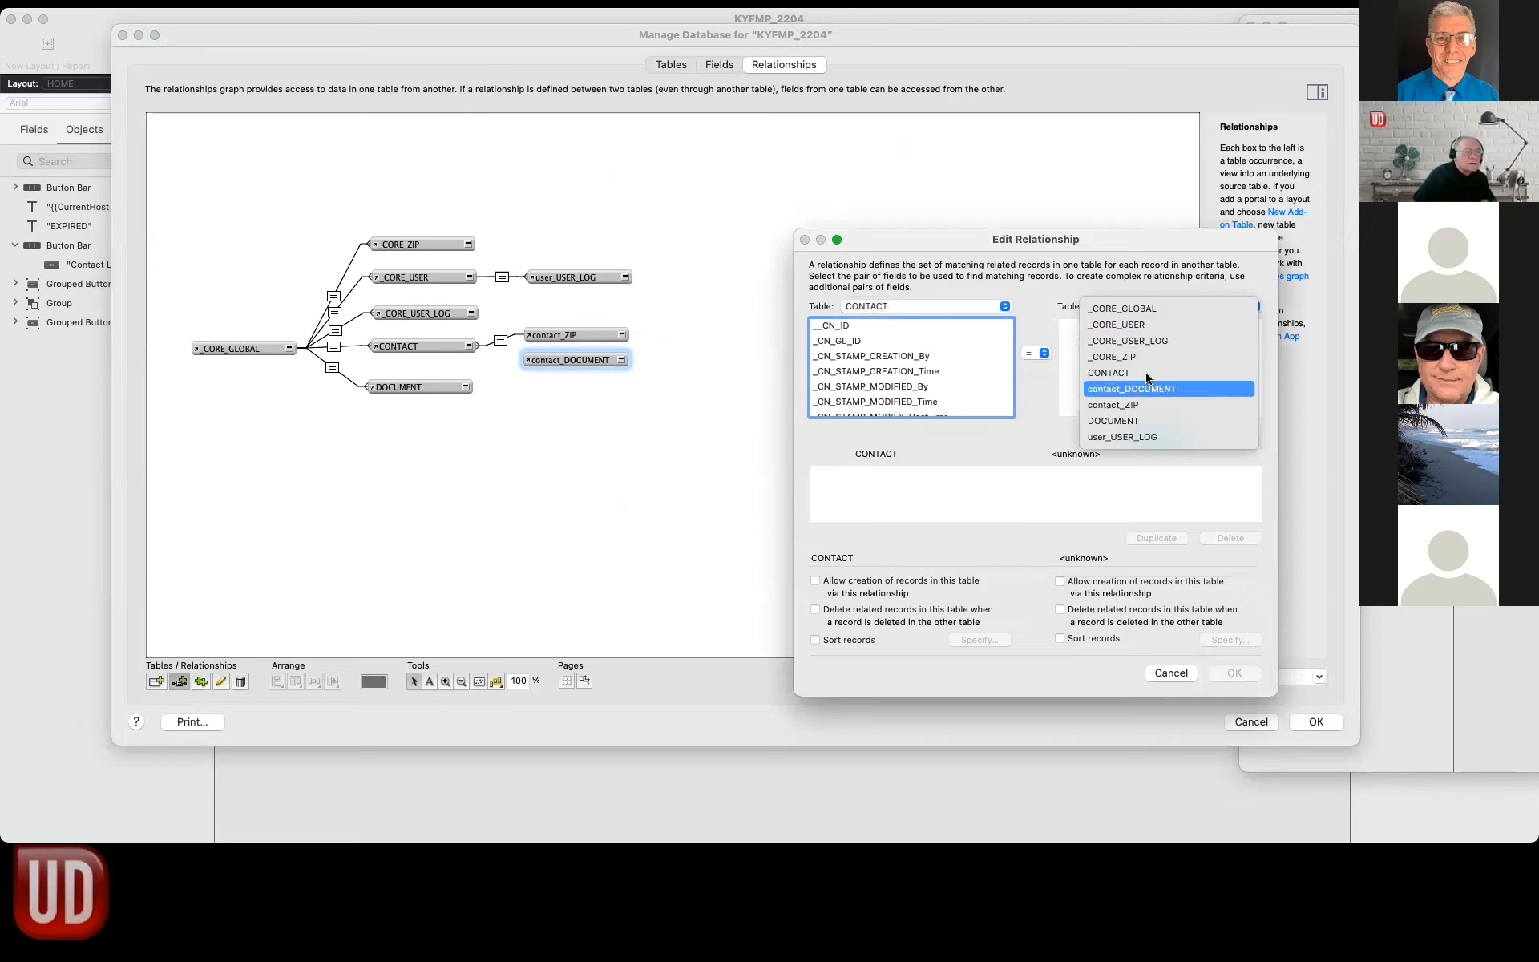
left_click(1146, 390)
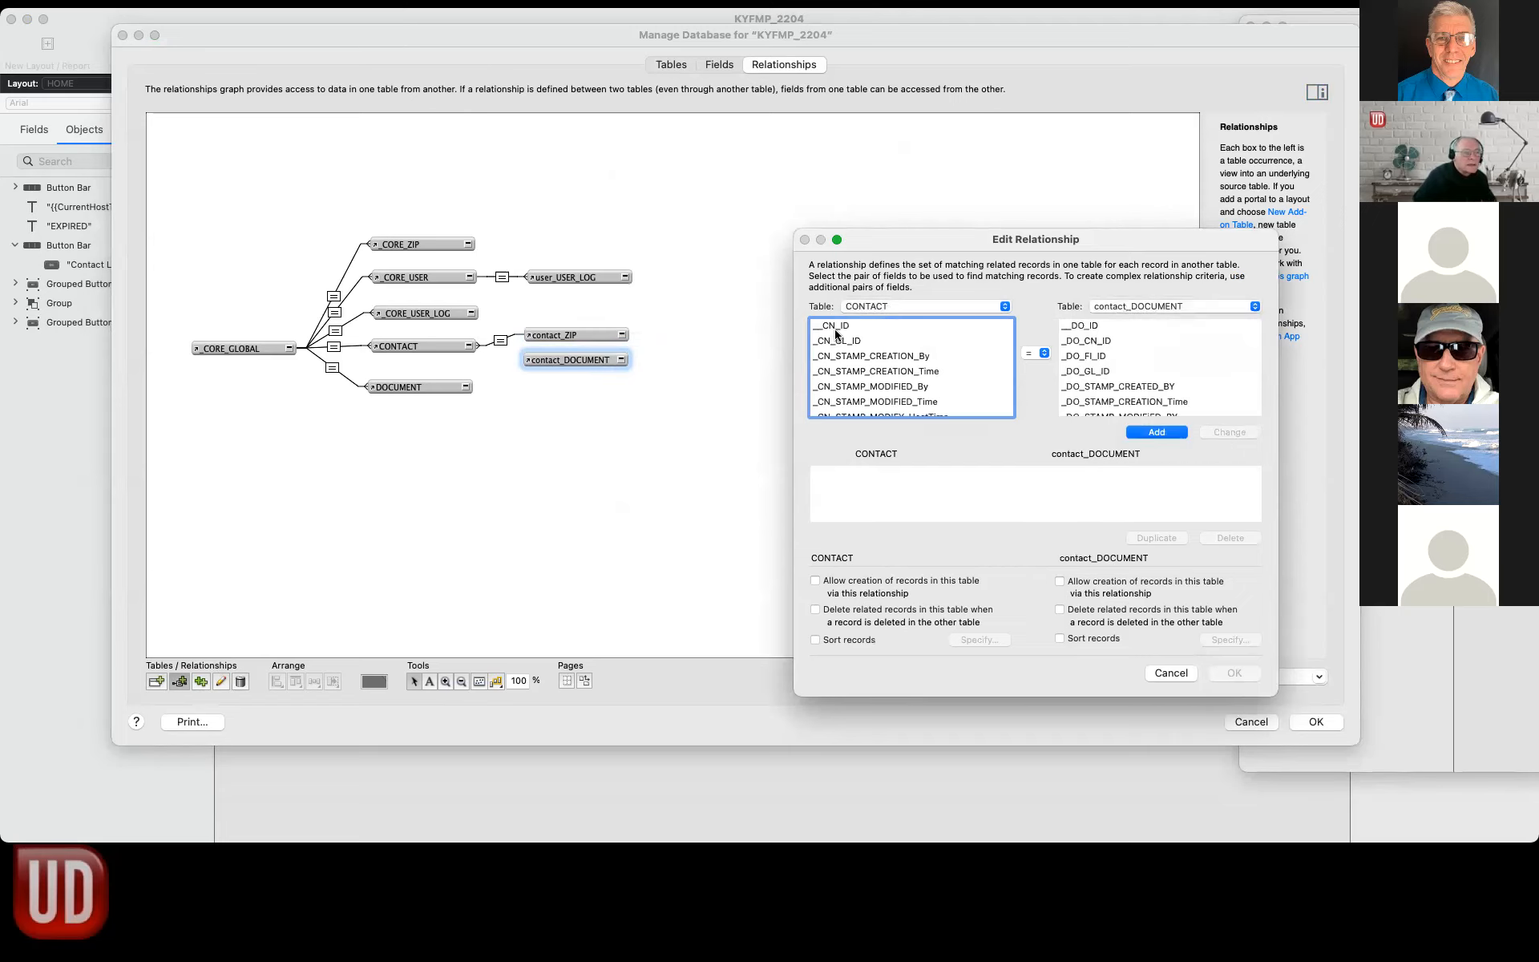
left_click(838, 327)
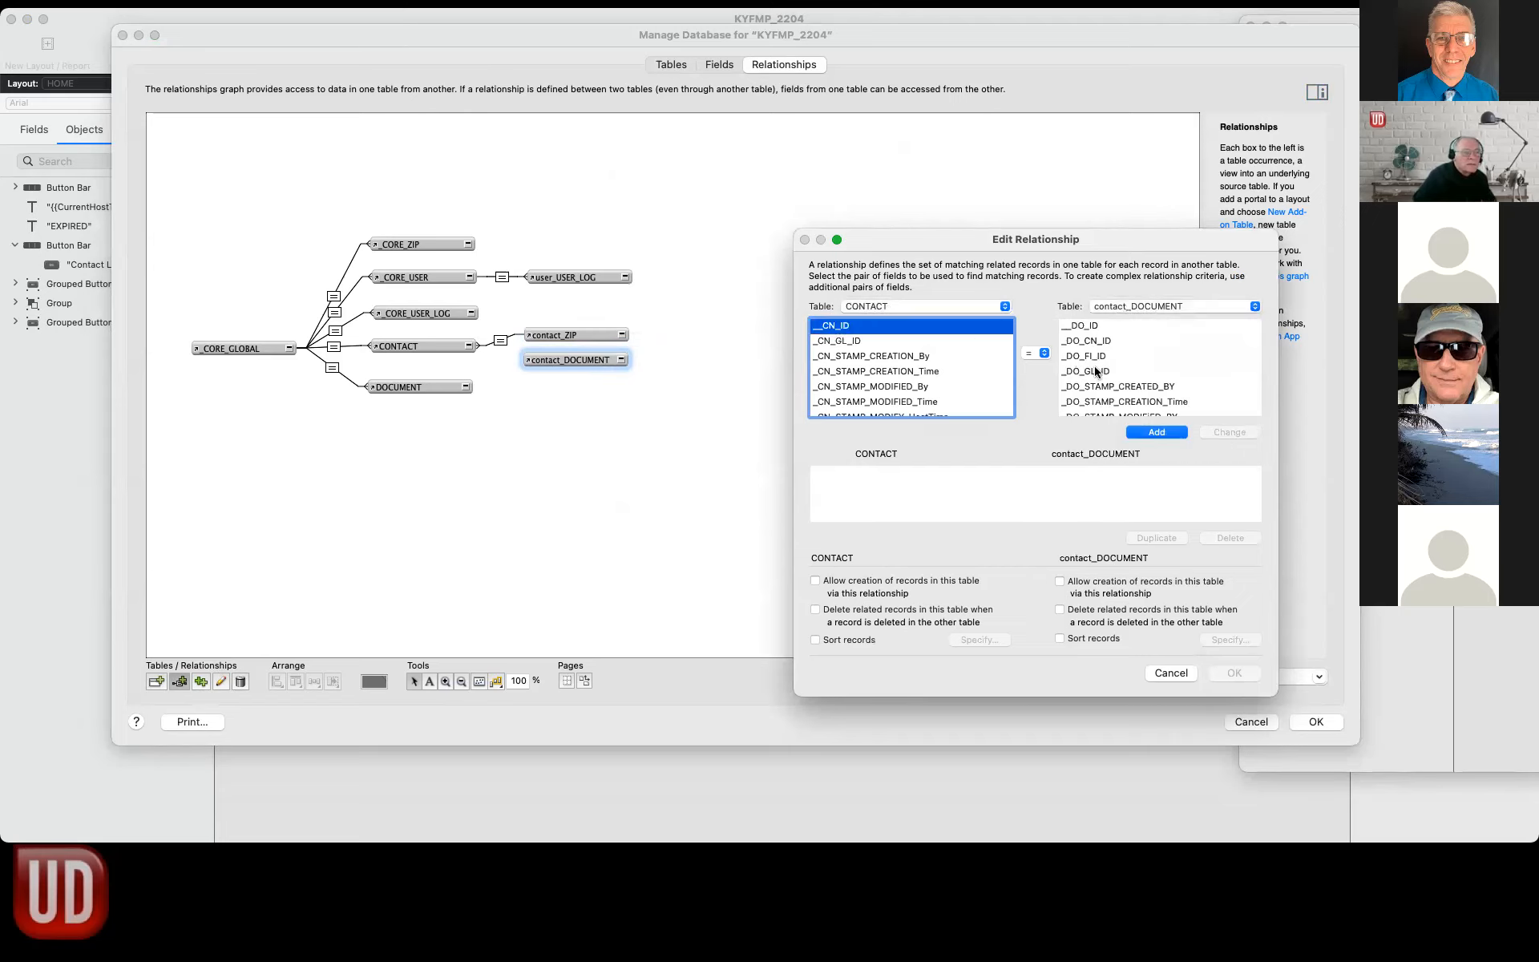
left_click(1099, 341)
left_click(1154, 432)
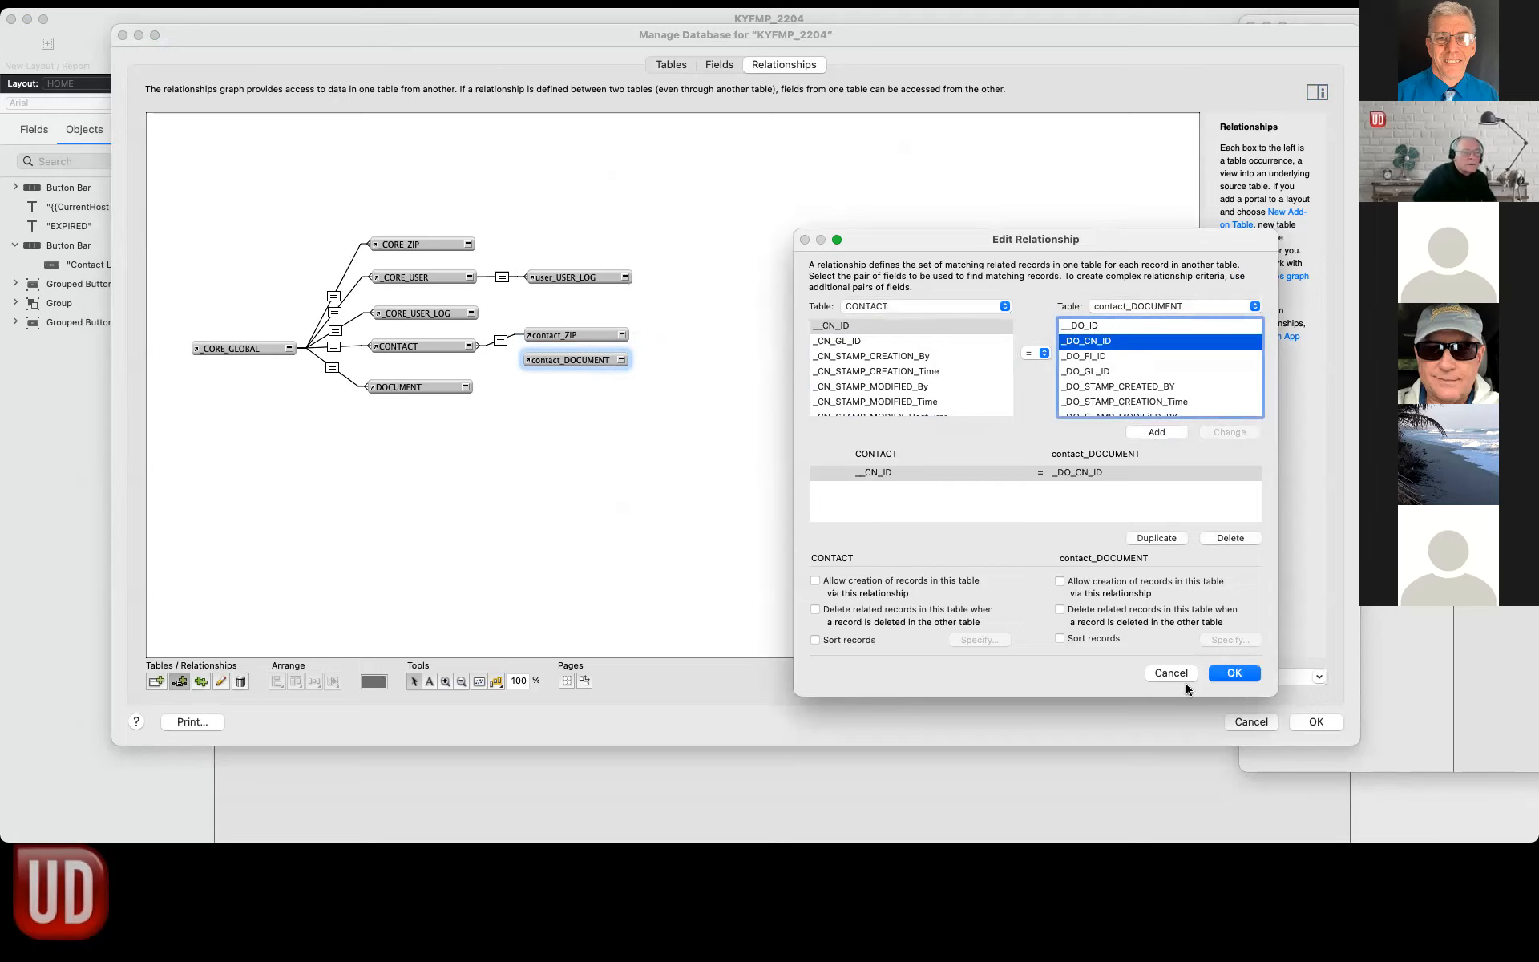
left_click(1235, 675)
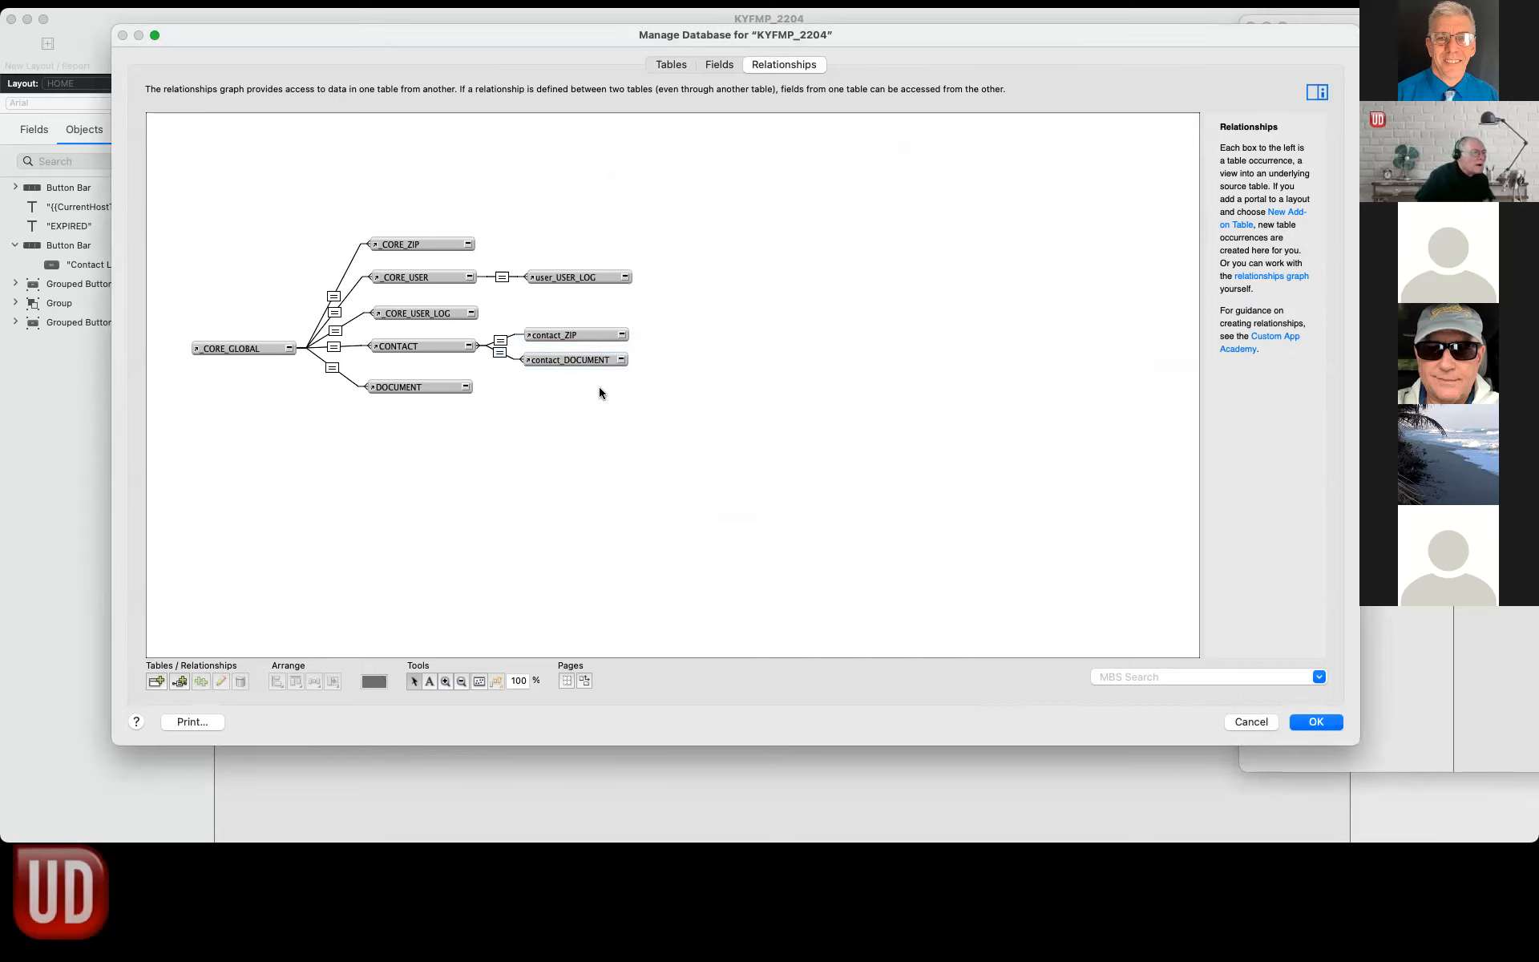
Nudge the contact_DOCUMENT occurrence slightly closer to contact_ZIP and save the database changes.
left_click_drag(596, 362, 598, 361)
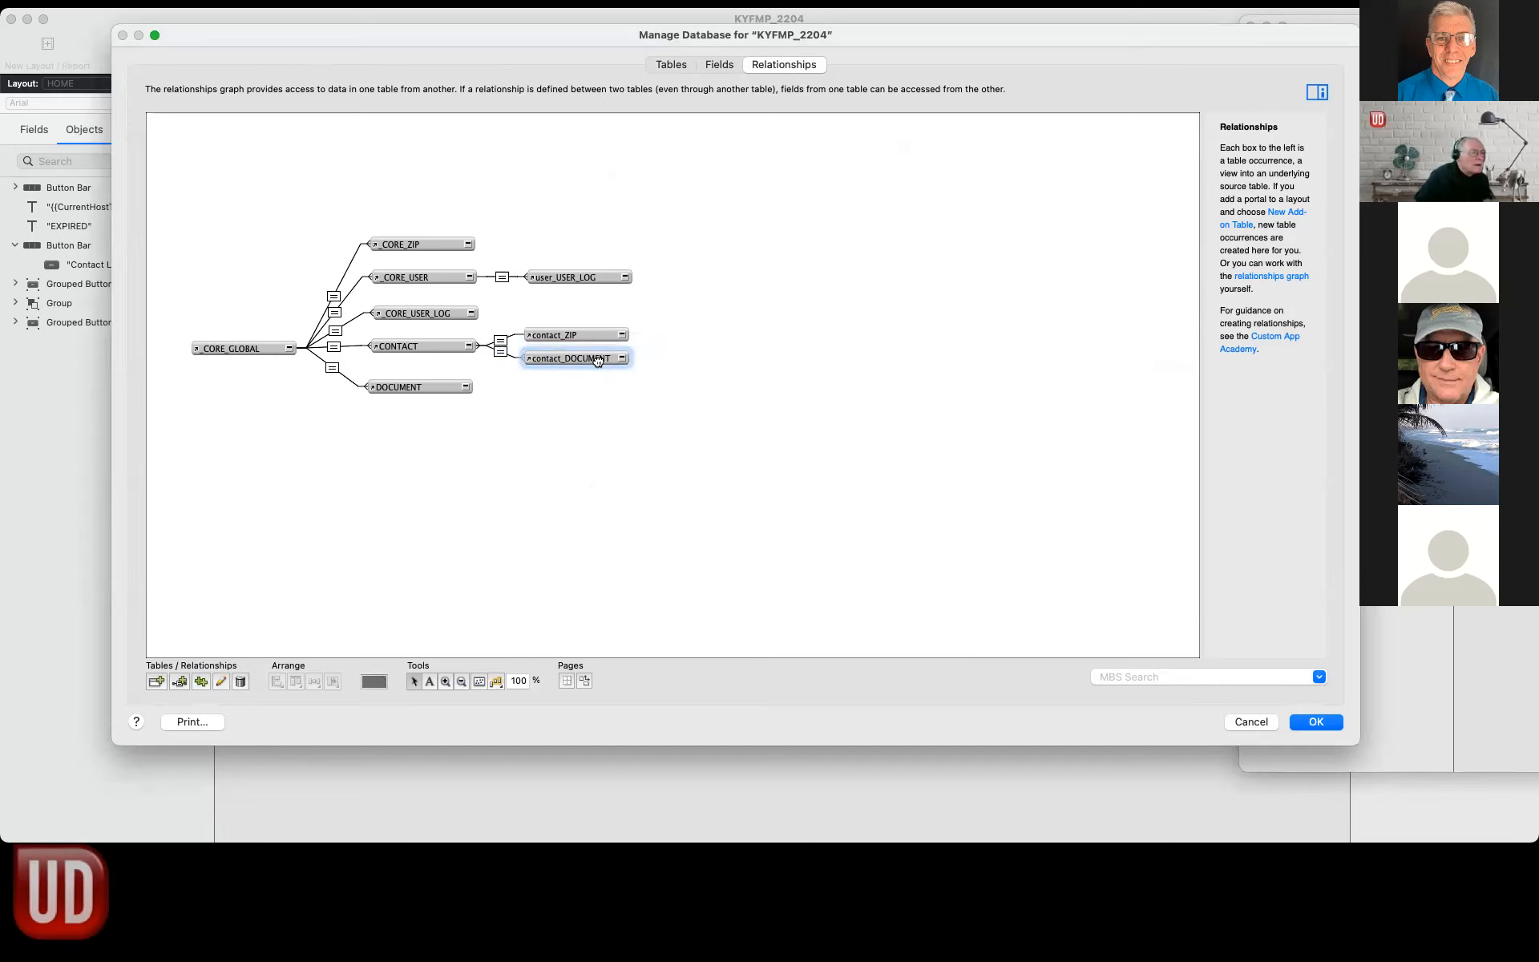
left_click(607, 422)
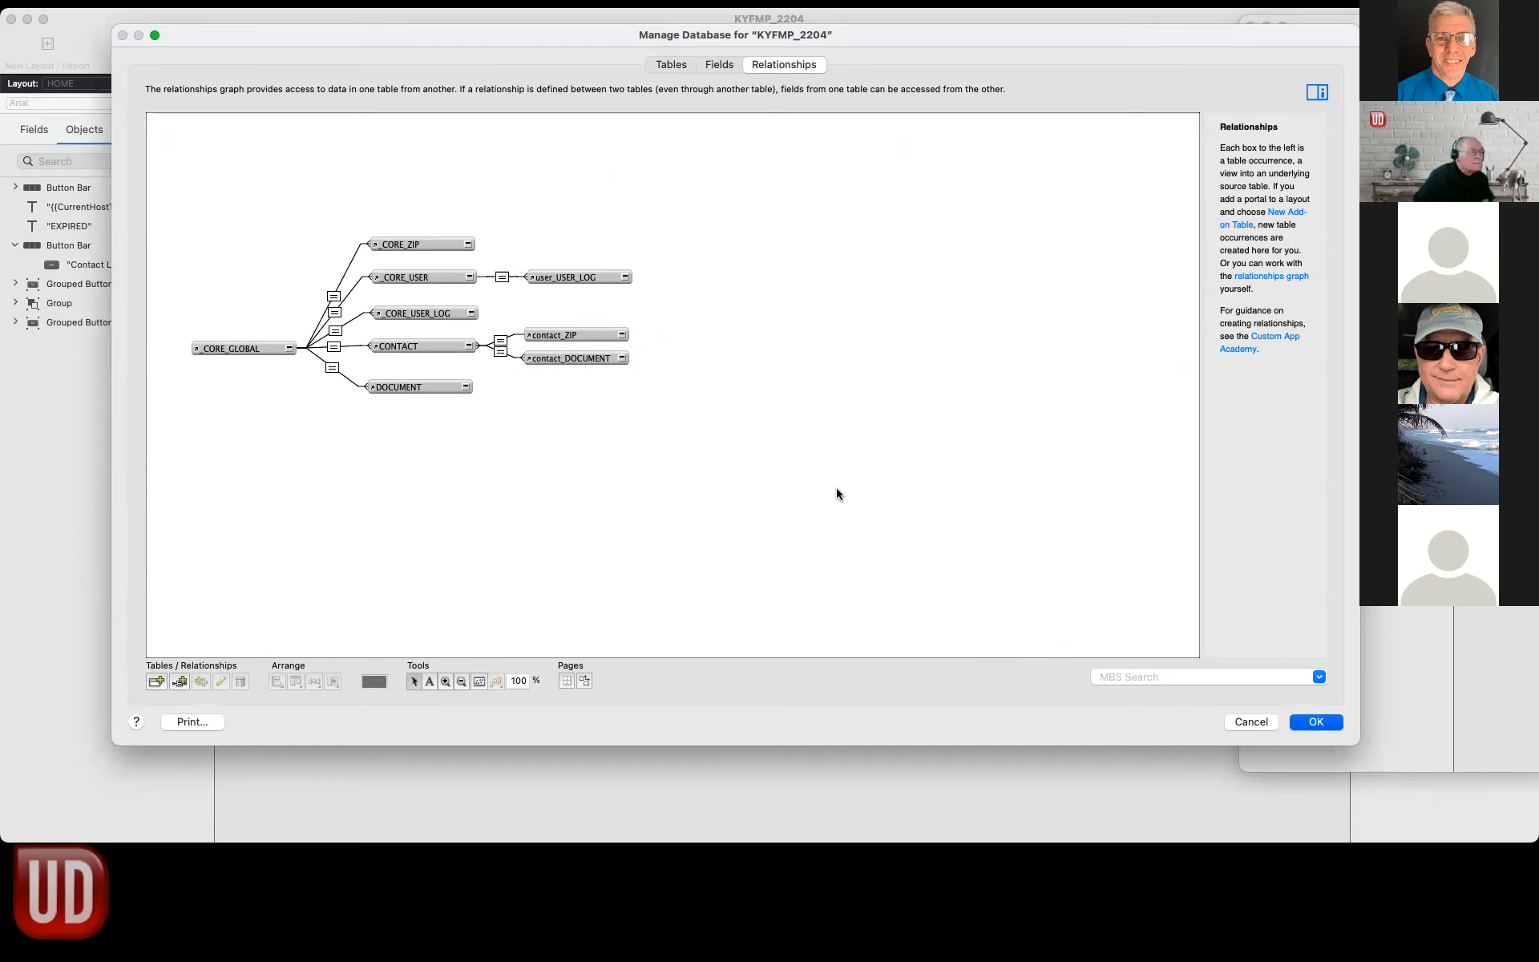
key("Return")
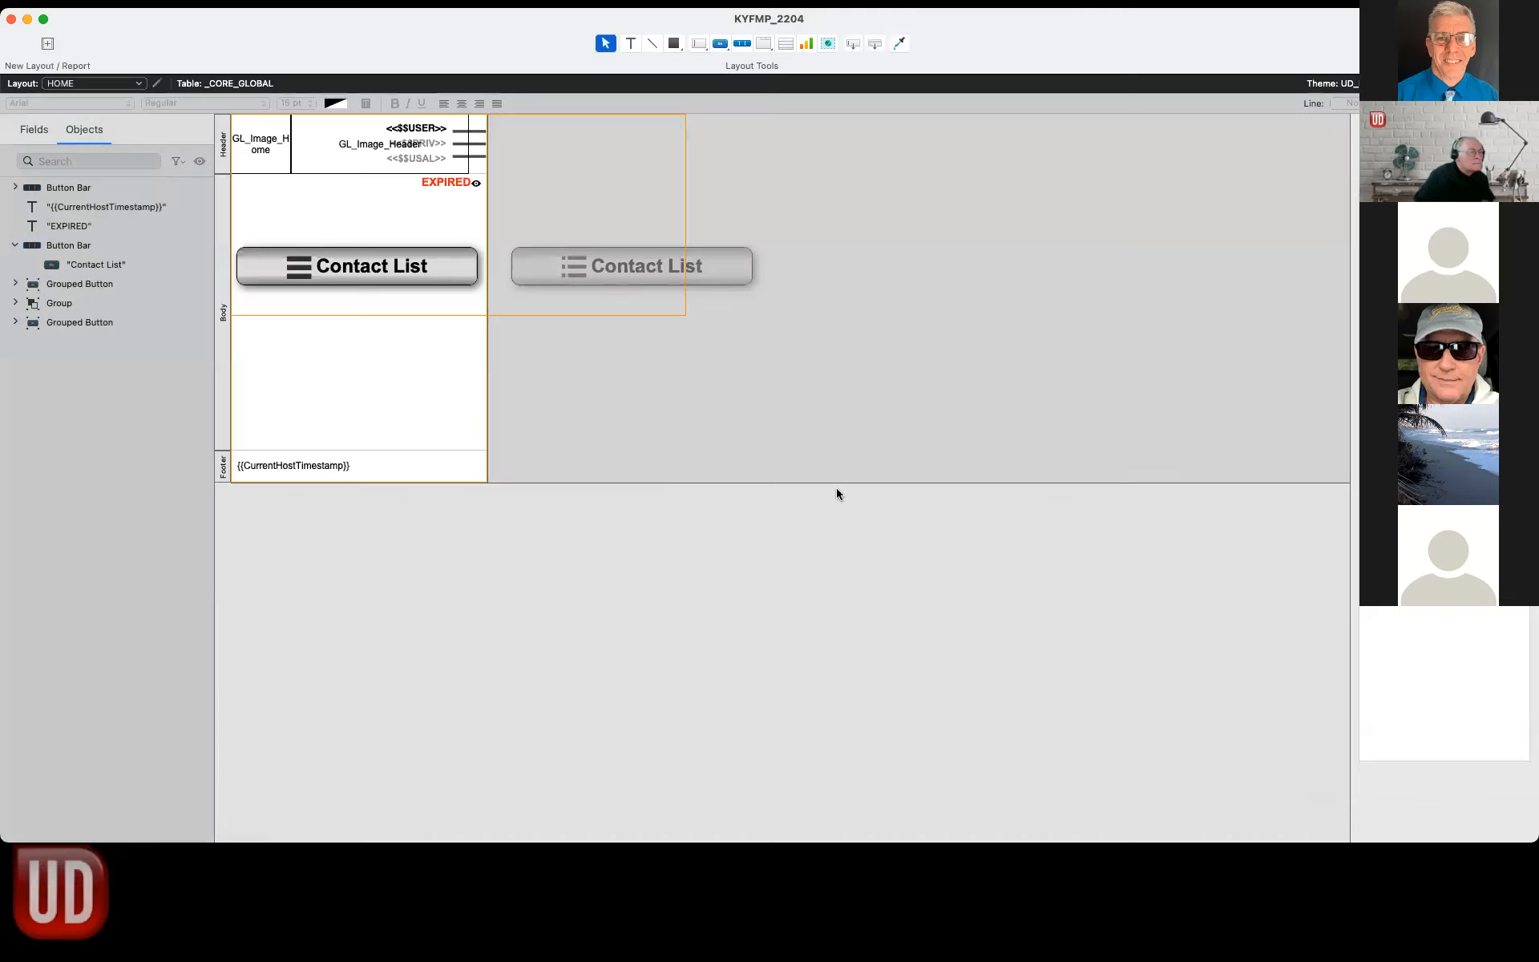
Switch to the DOCUMENT layout and change its theme to the custom UD_Minimalist theme.
left_click(106, 81)
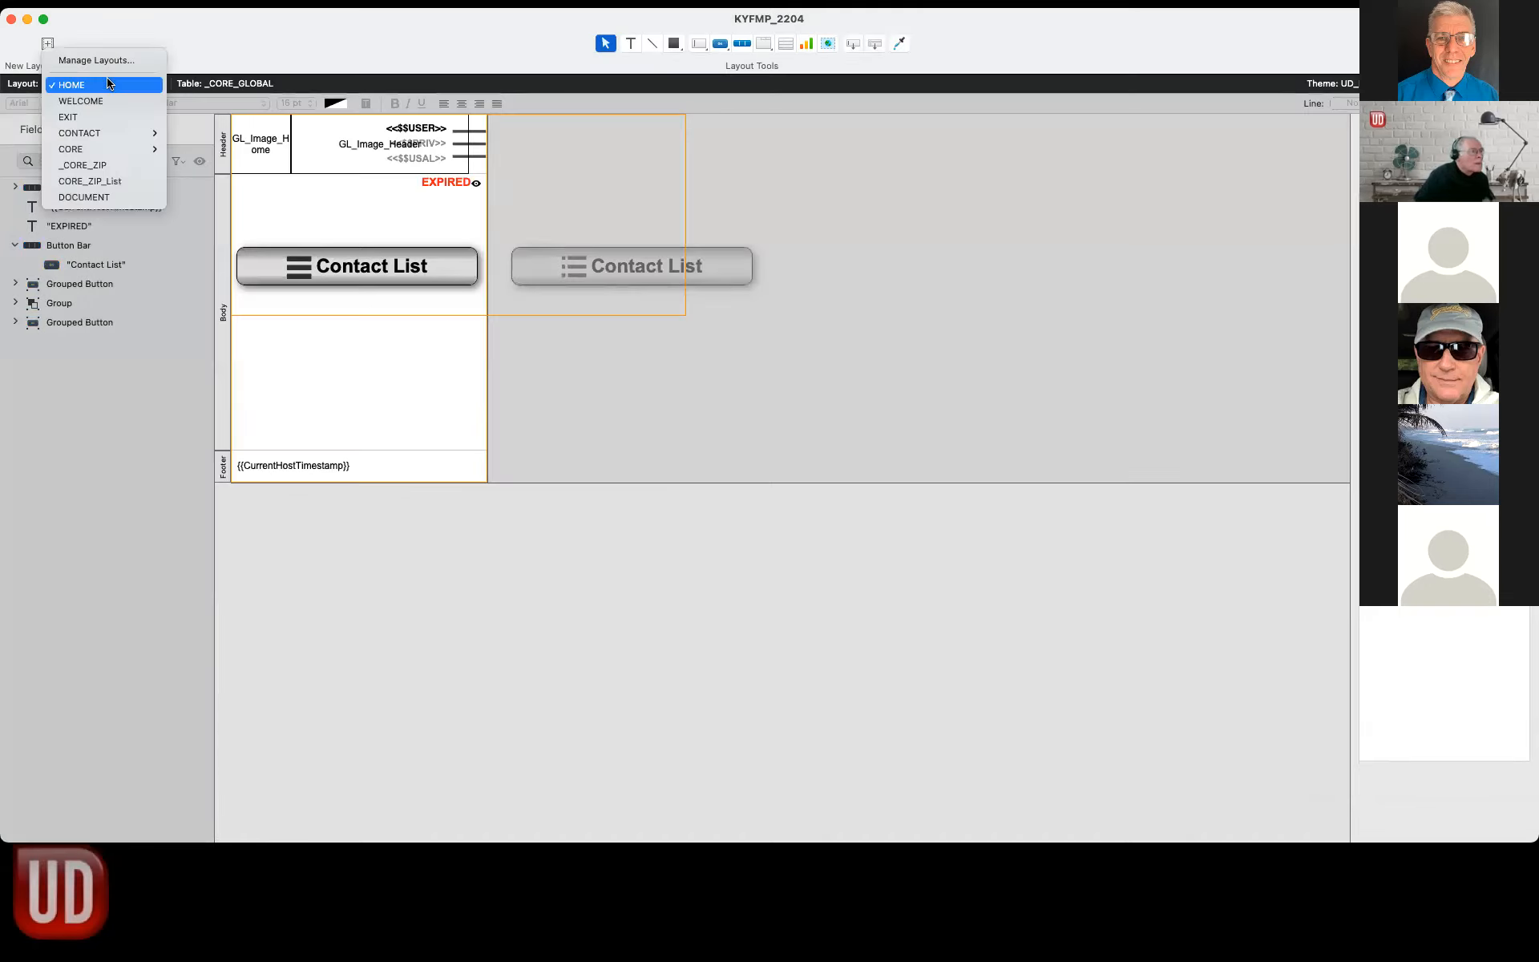
left_click(115, 198)
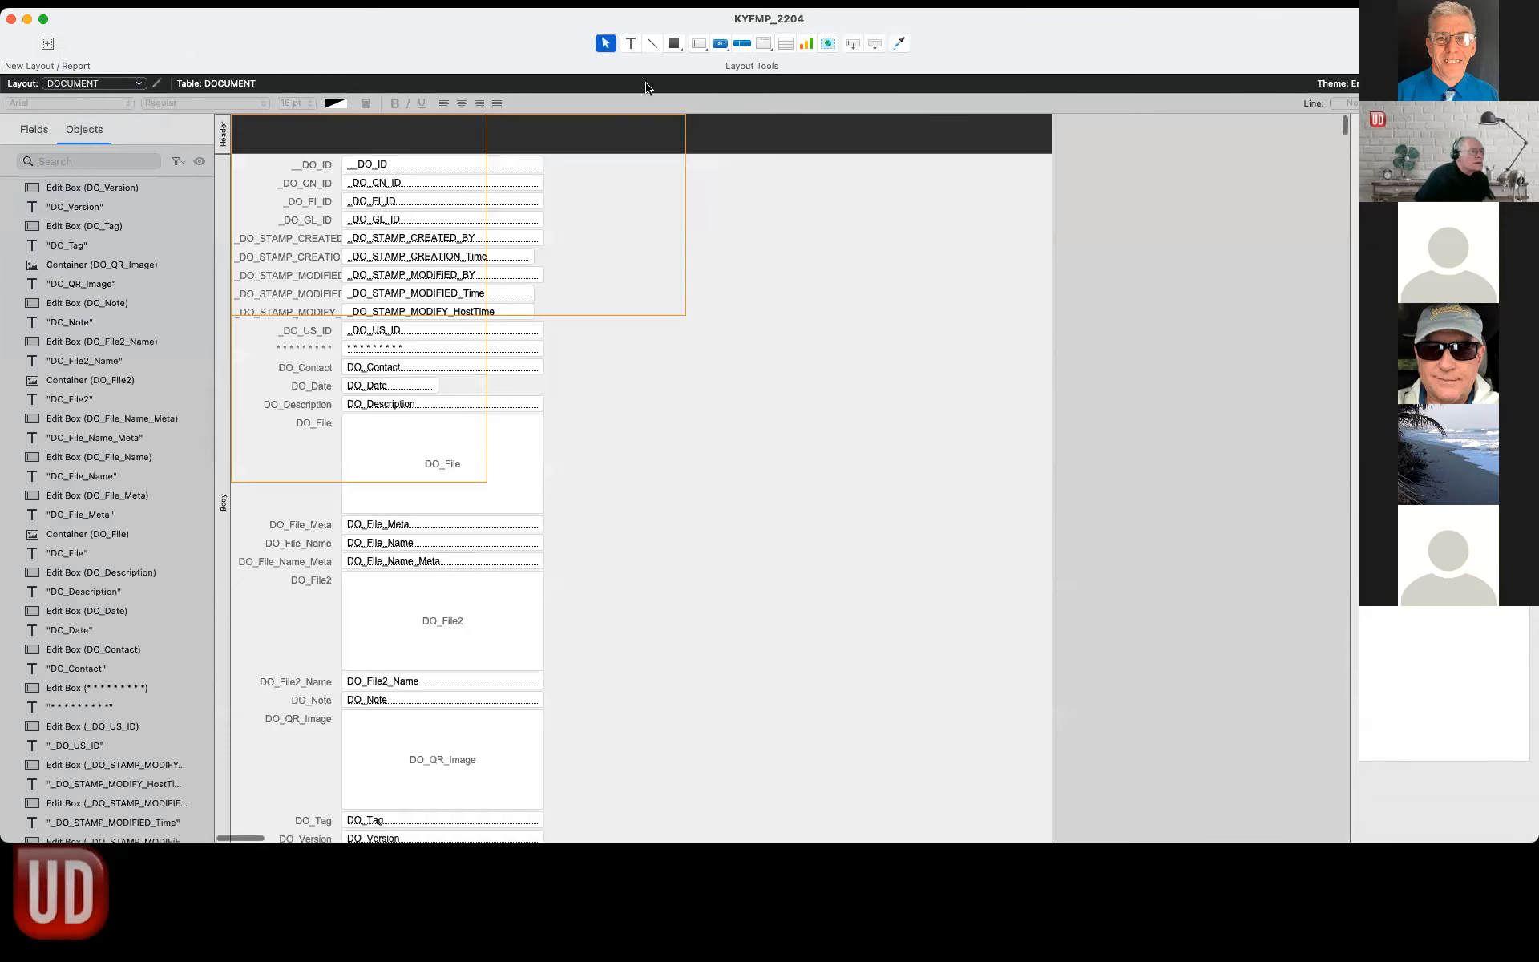
mouse_move(471, 8)
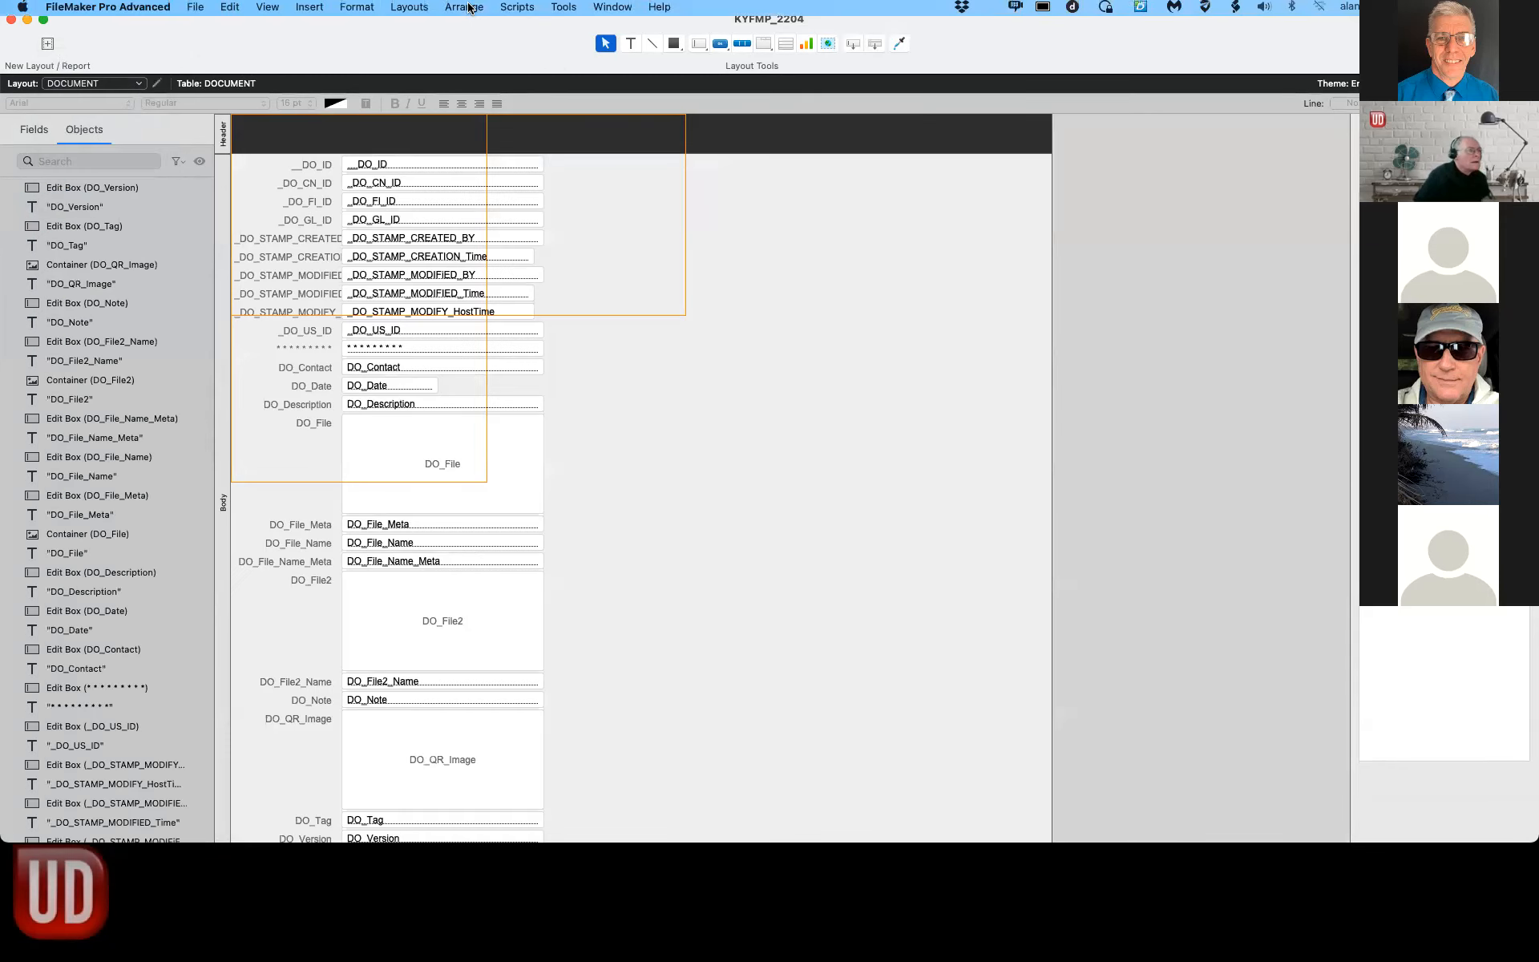
left_click(412, 10)
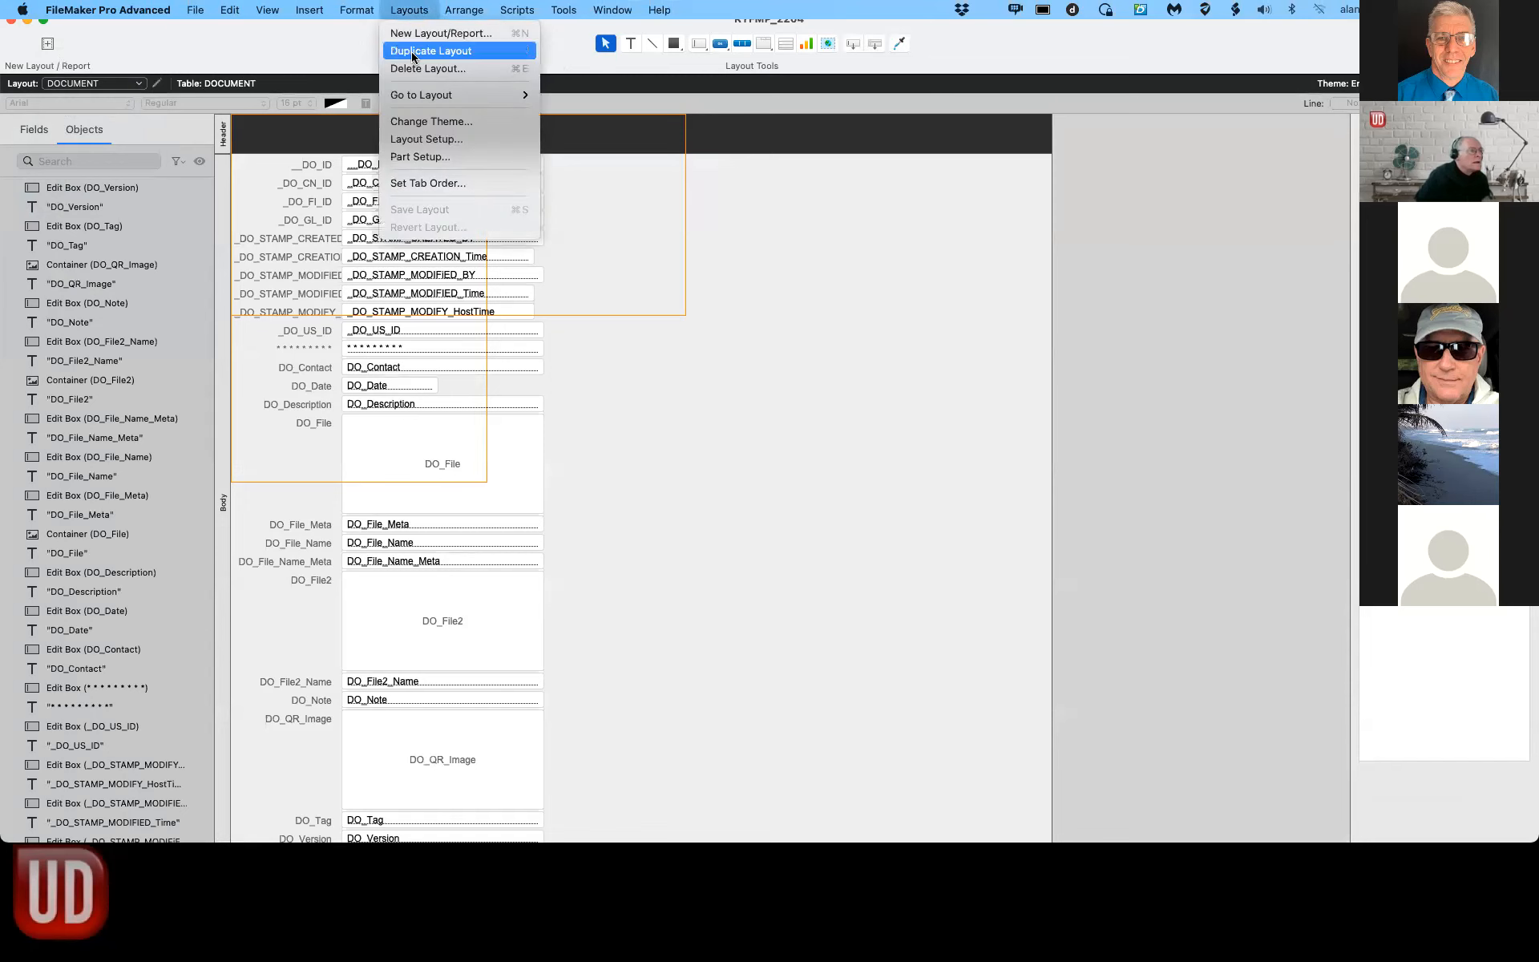
left_click(425, 121)
left_click(810, 214)
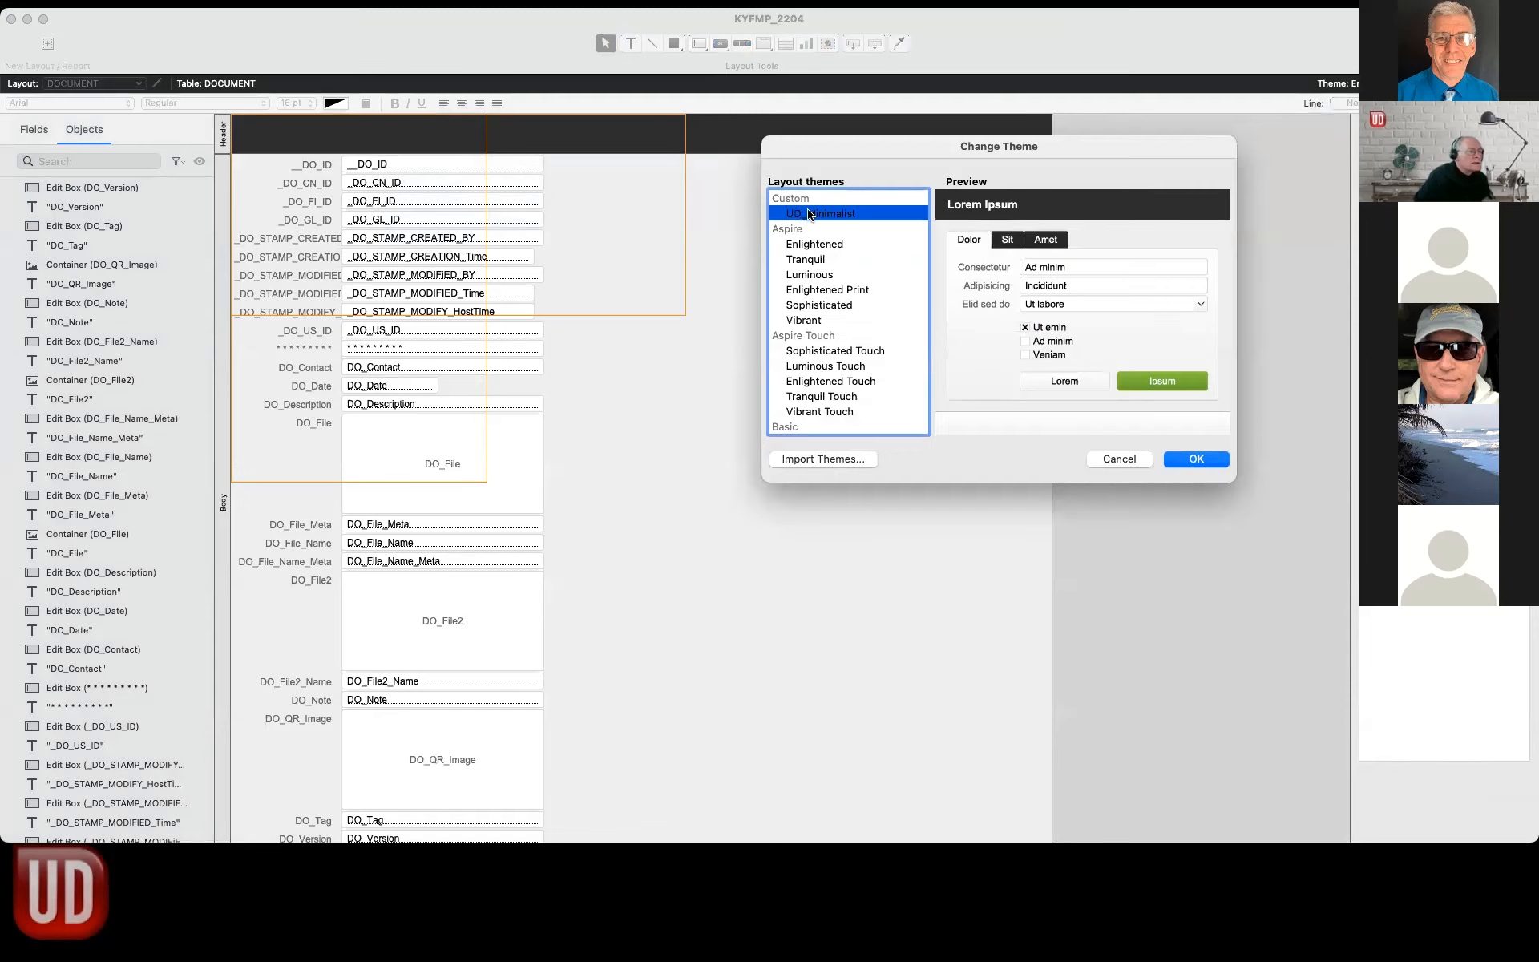
left_click(1197, 460)
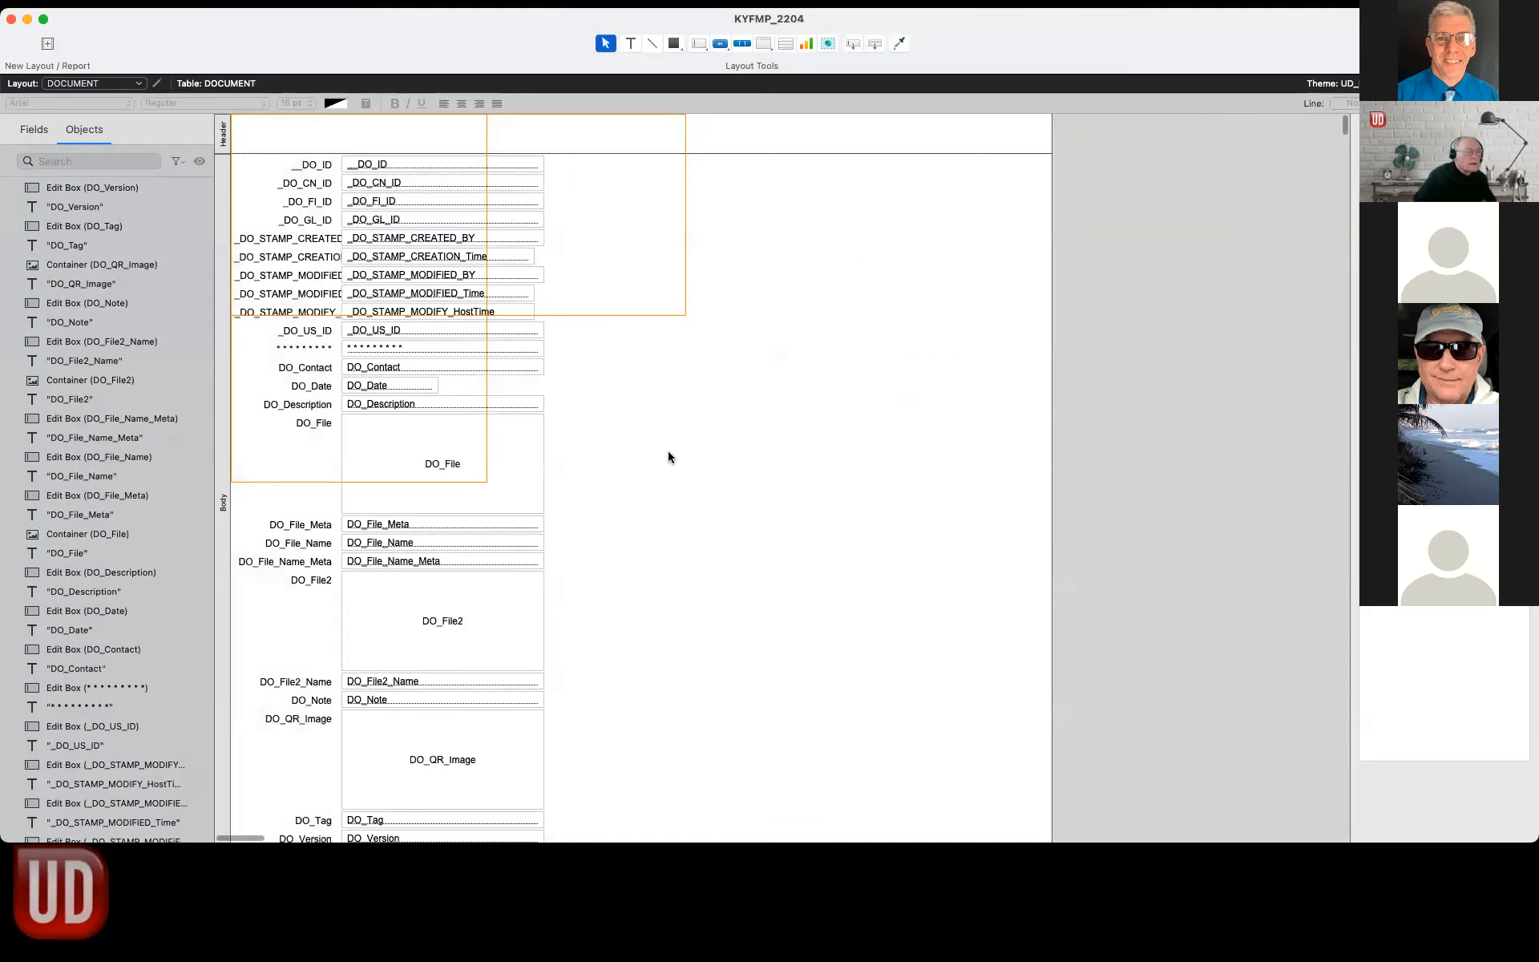
Delete all the fields and labels from the DOCUMENT layout.
scroll(729, 748, "down", 2)
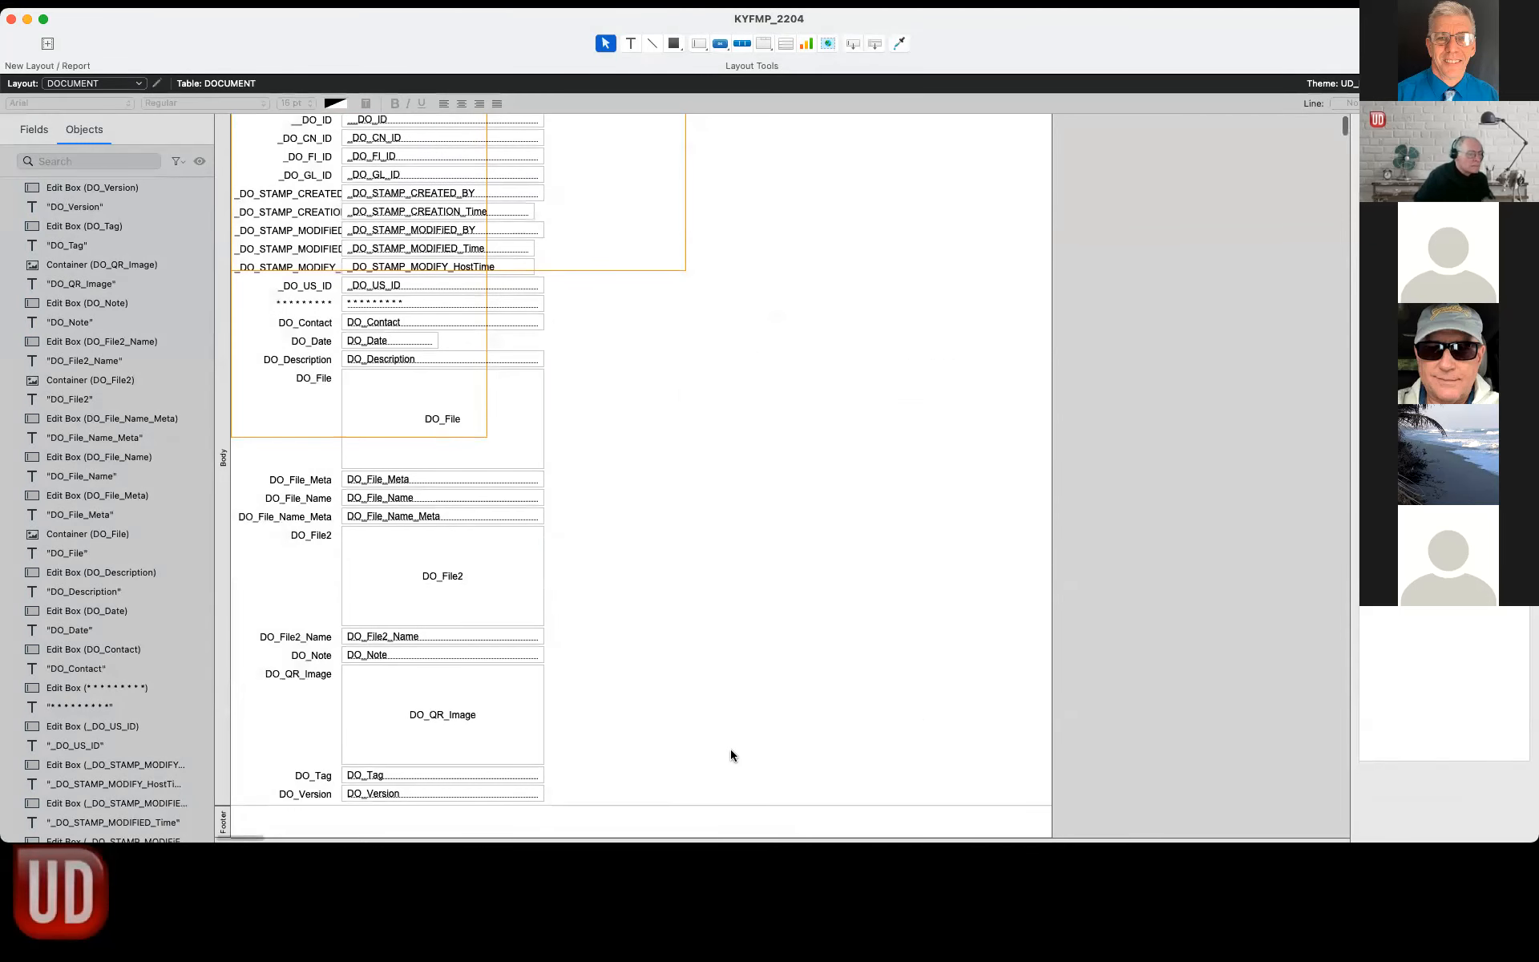
key("super+a")
key("Delete")
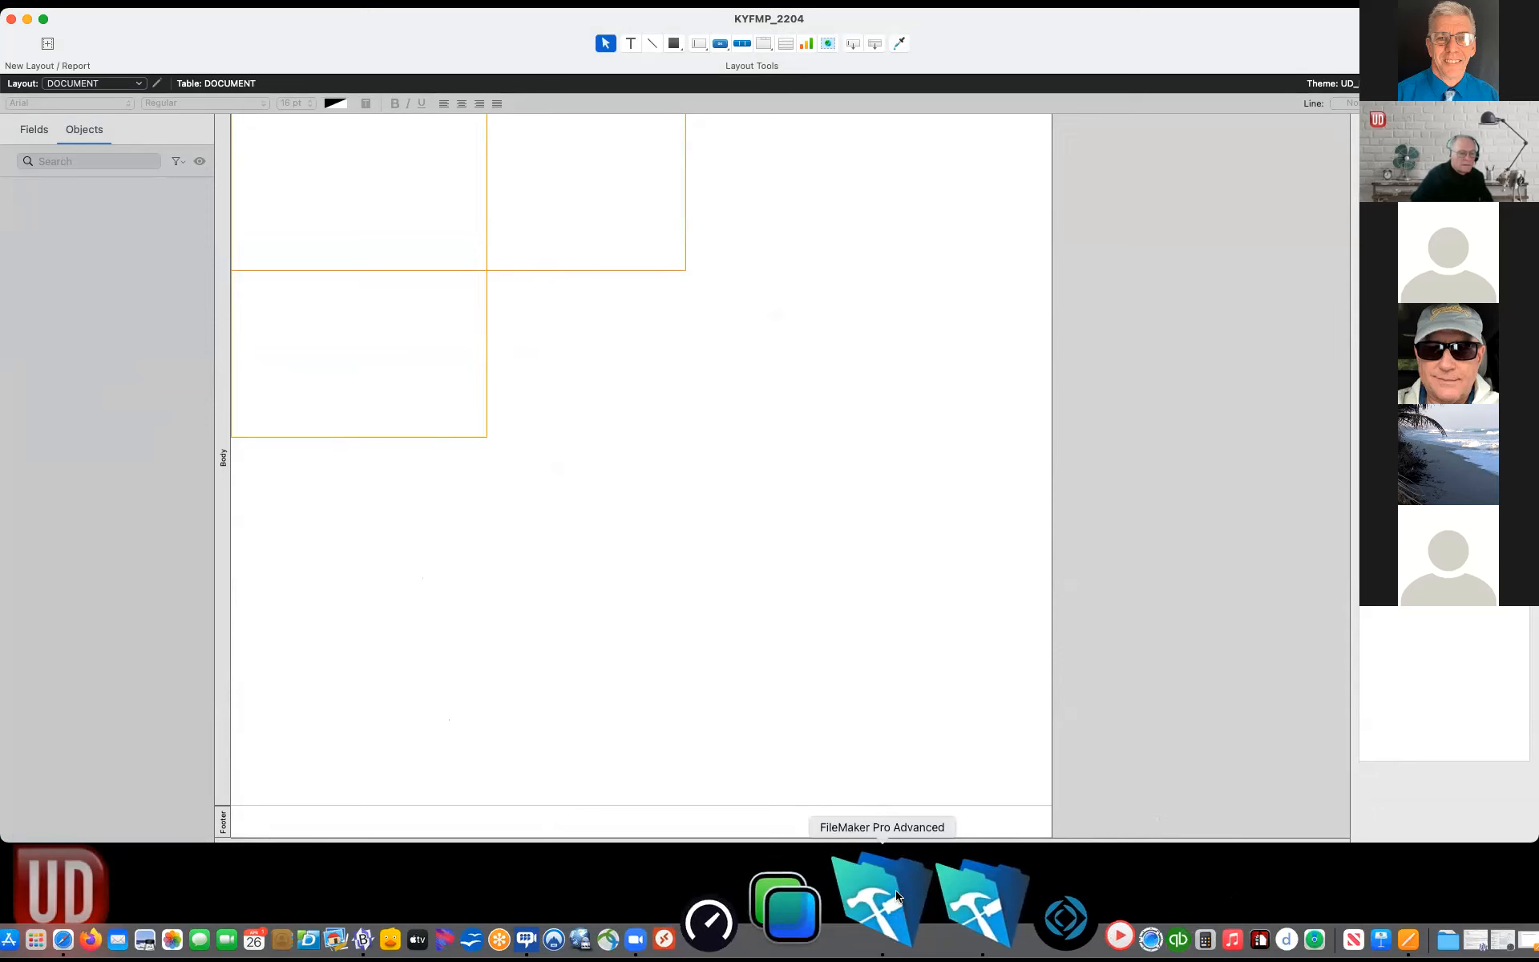
Switch to the kyfmp_101 file, open its DOCUMENT_Full layout, and select all the layout objects for copying.
left_click(896, 896)
left_click_drag(1418, 58, 463, 58)
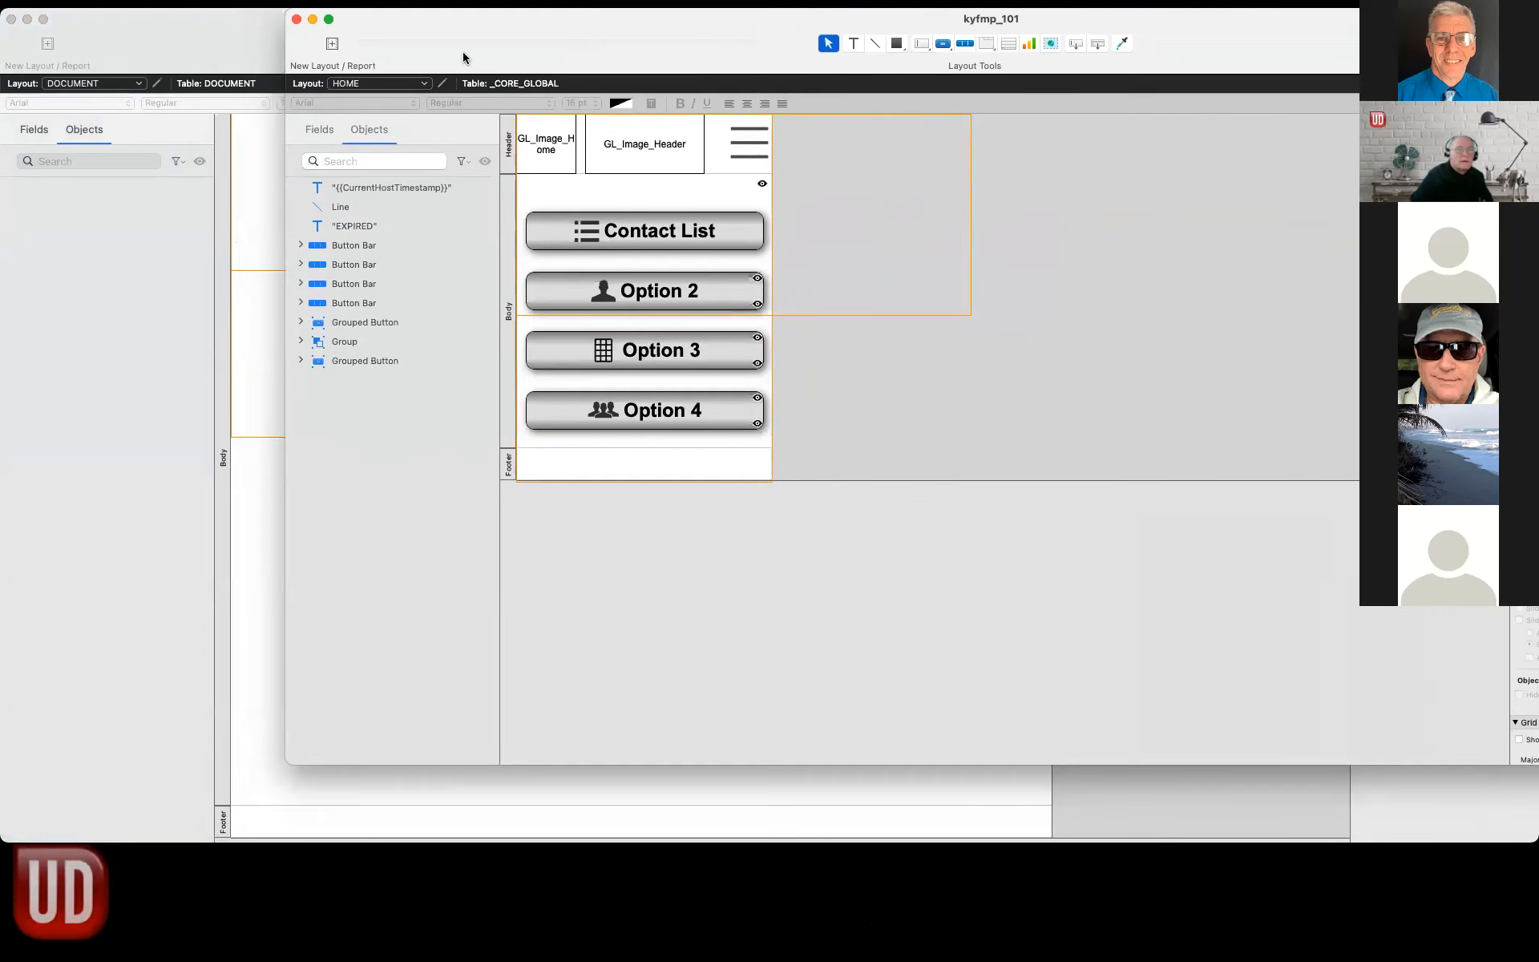
left_click(380, 84)
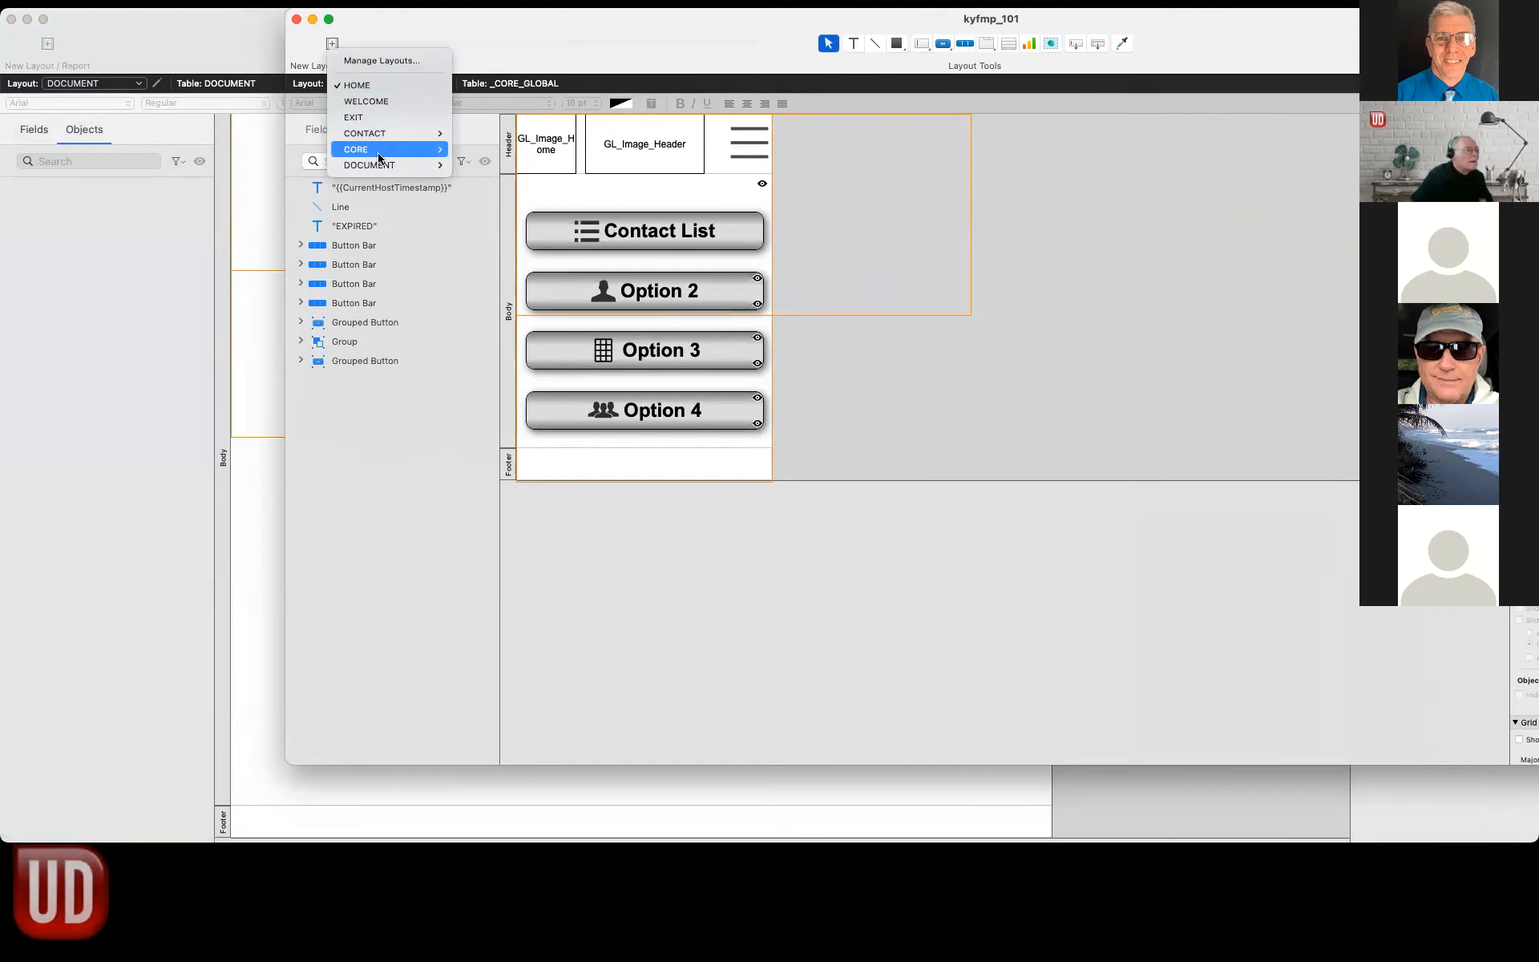
mouse_move(383, 164)
left_click(490, 181)
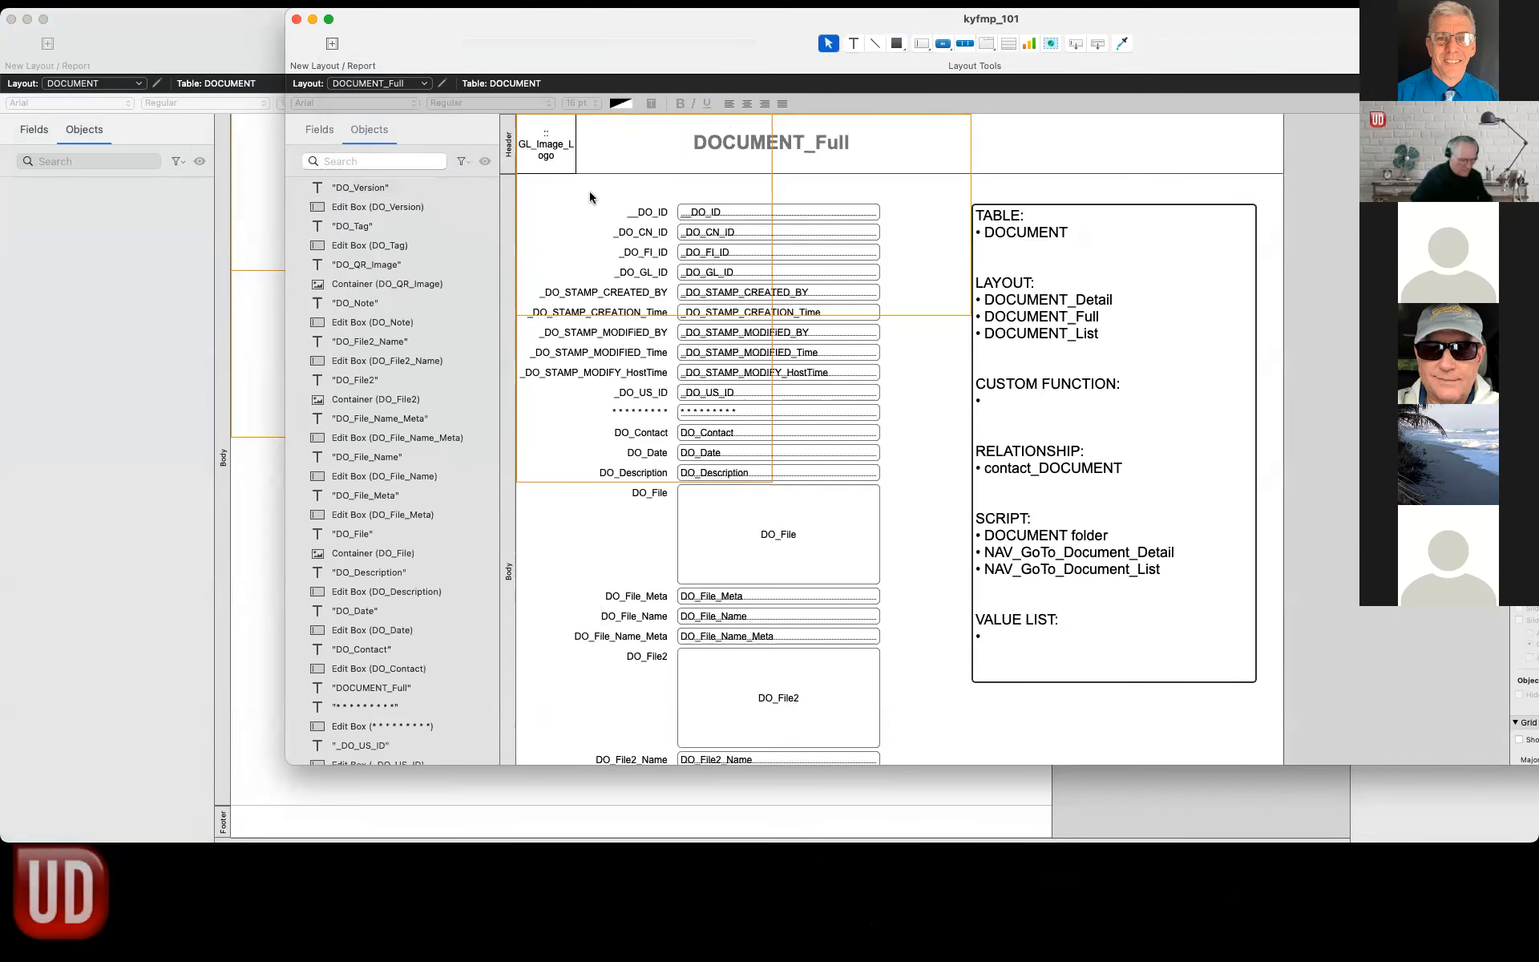
key("super+a")
Return to the DOCUMENT layout in the KYFMP_2204 file and set its header height to 75.
left_click_drag(497, 56, 1538, 54)
scroll(609, 257, "up", 2)
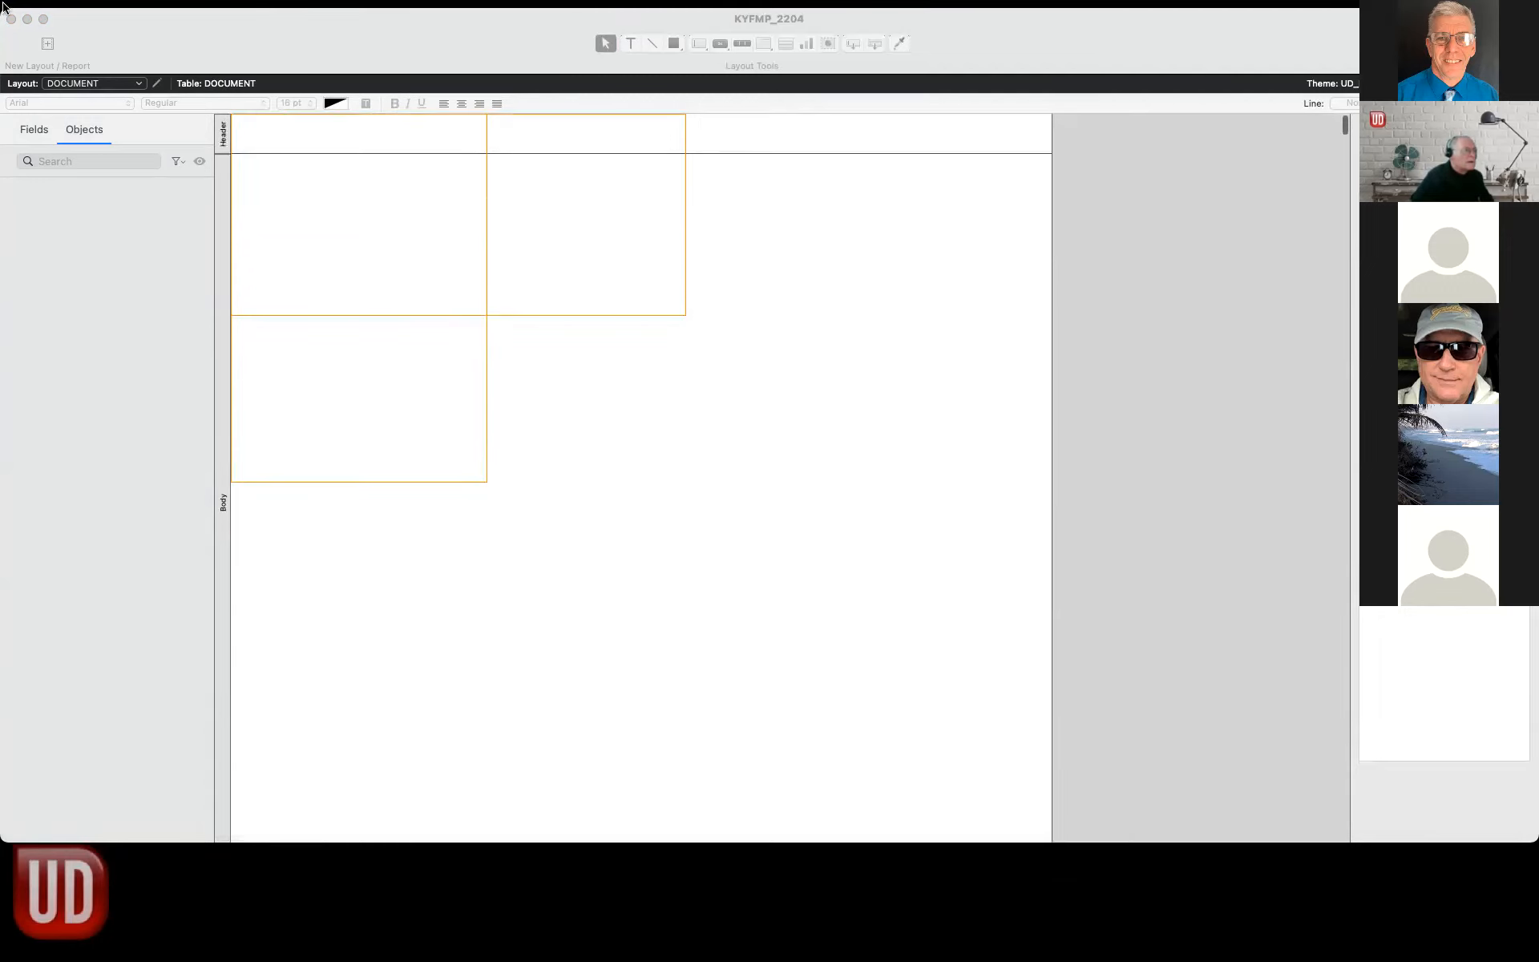
left_click(225, 136)
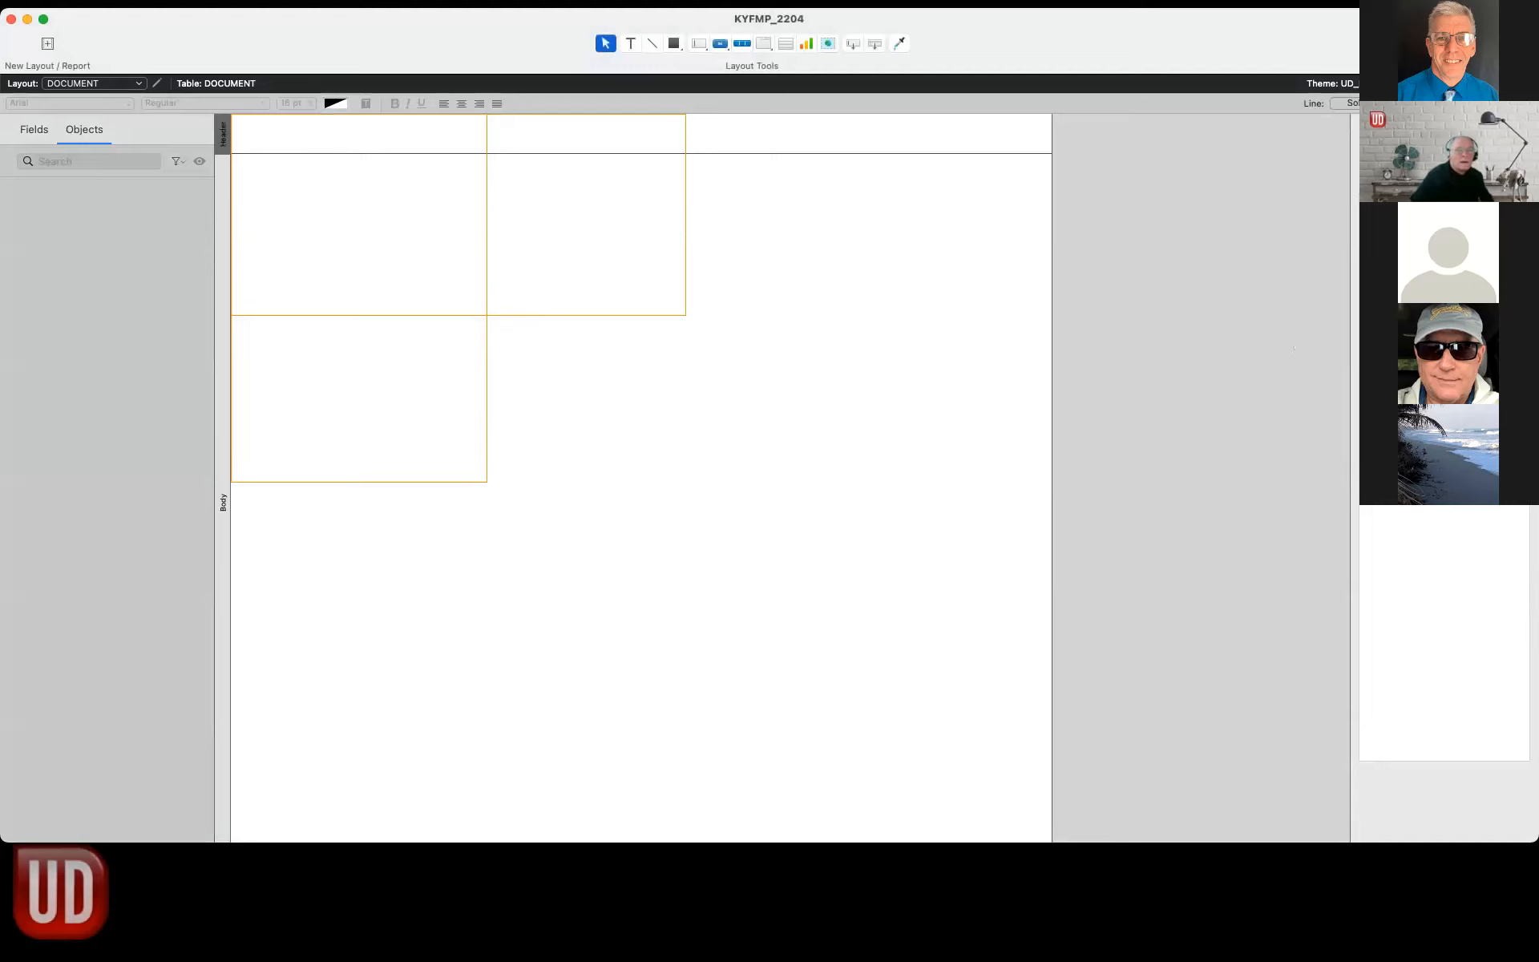
left_click(1385, 129)
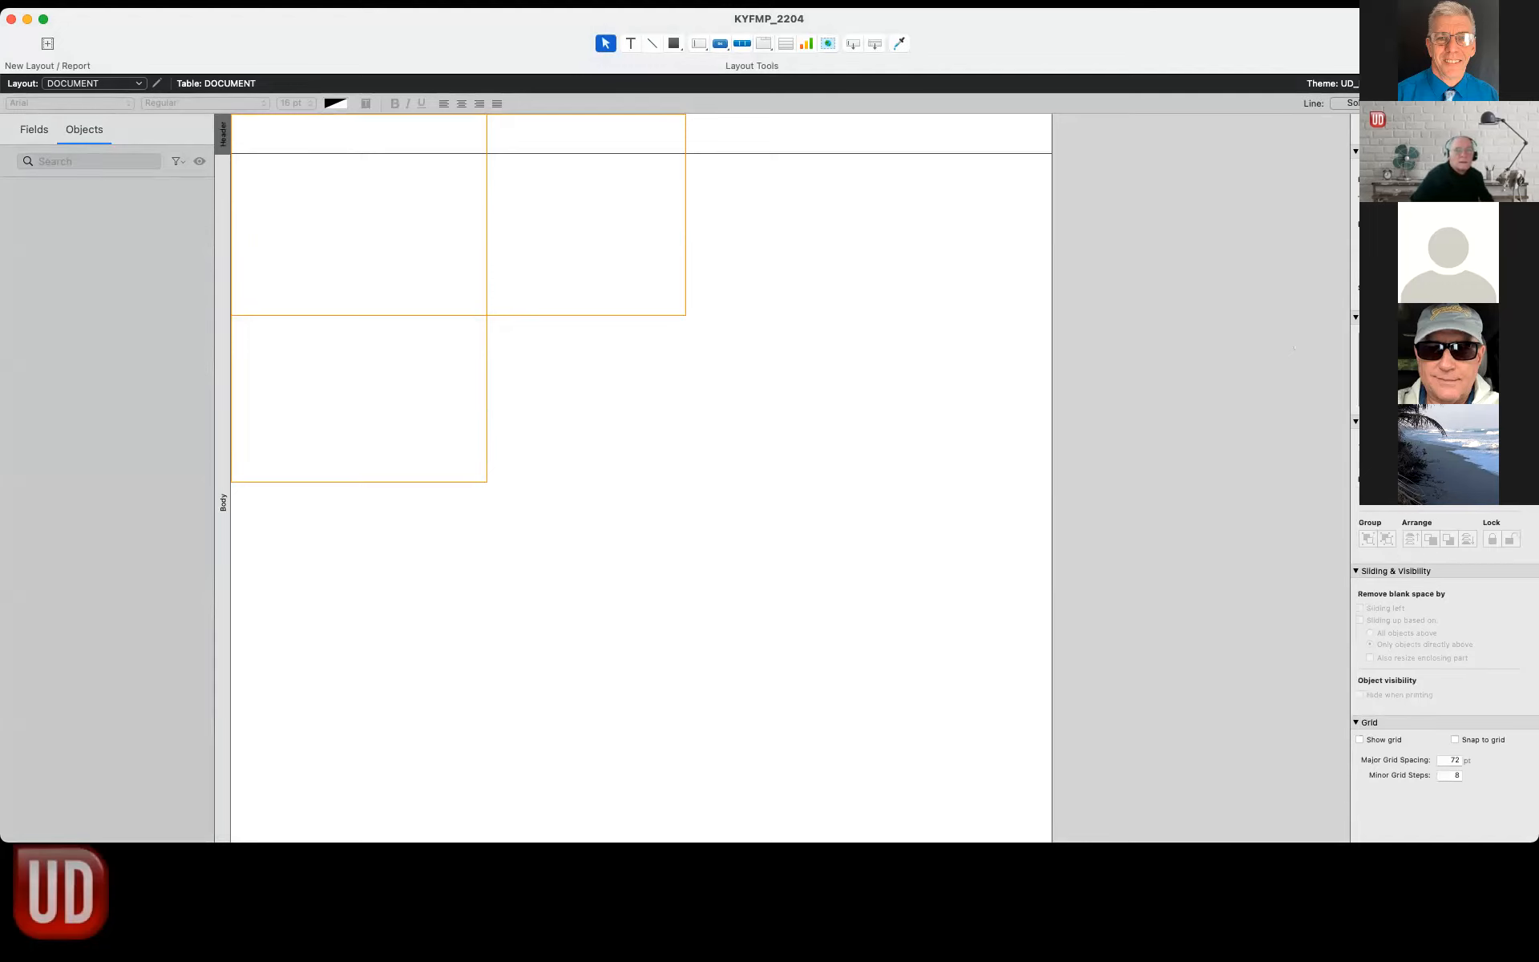
type("75")
key("Return")
Paste the copied DOCUMENT_Full objects into the DOCUMENT layout, enlarging the layout to accommodate them.
left_click(242, 129)
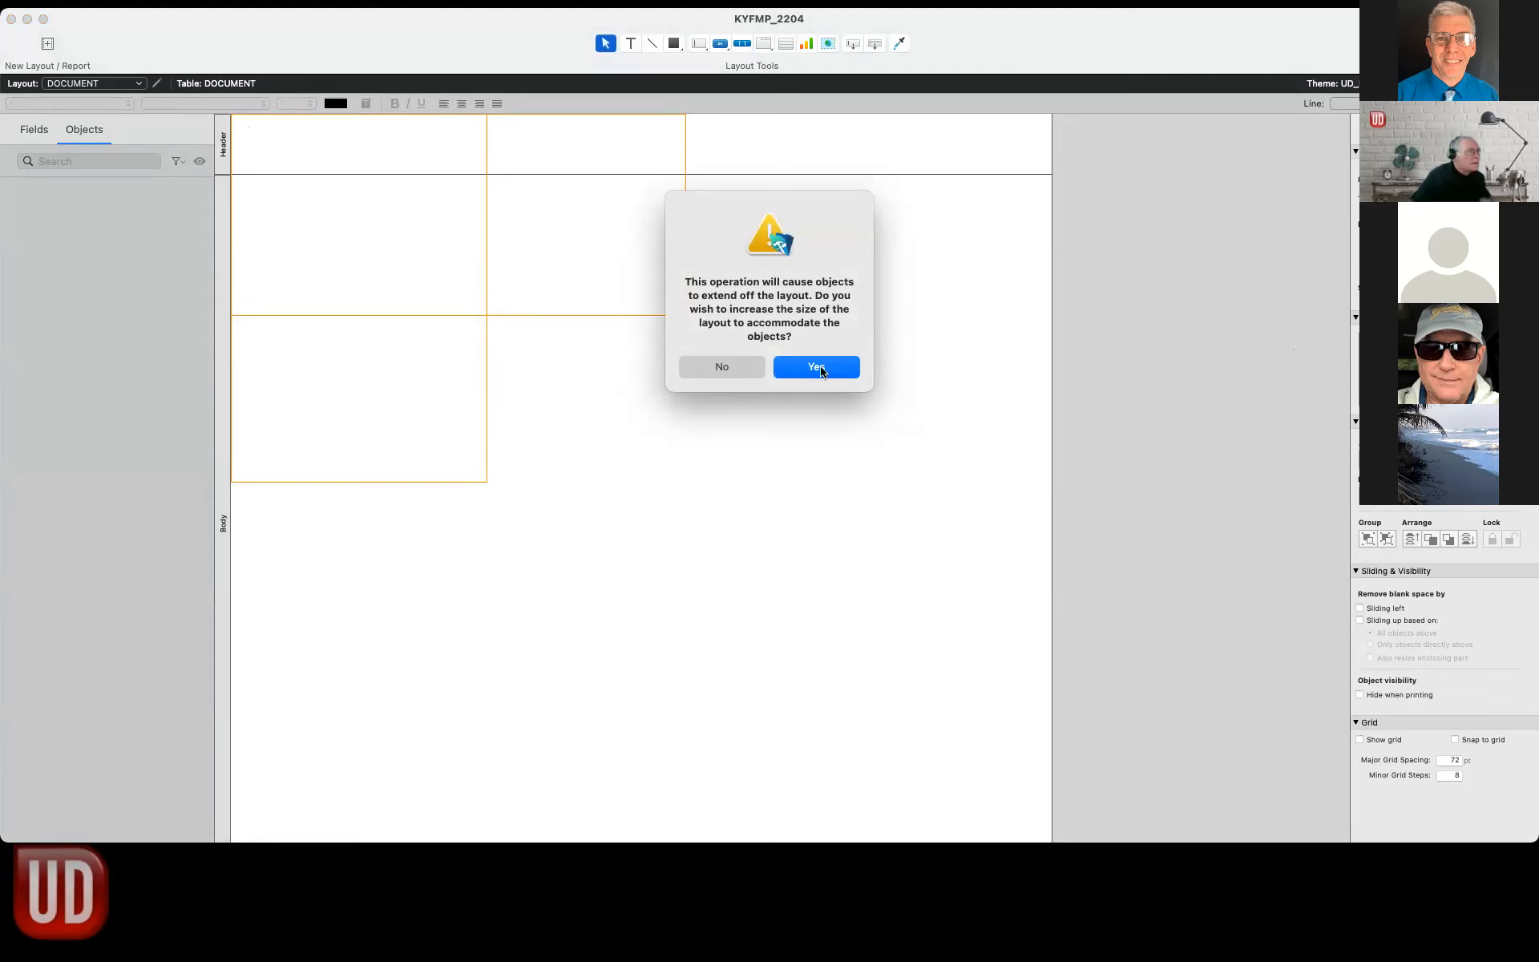
left_click(818, 371)
scroll(770, 372, "down", 10)
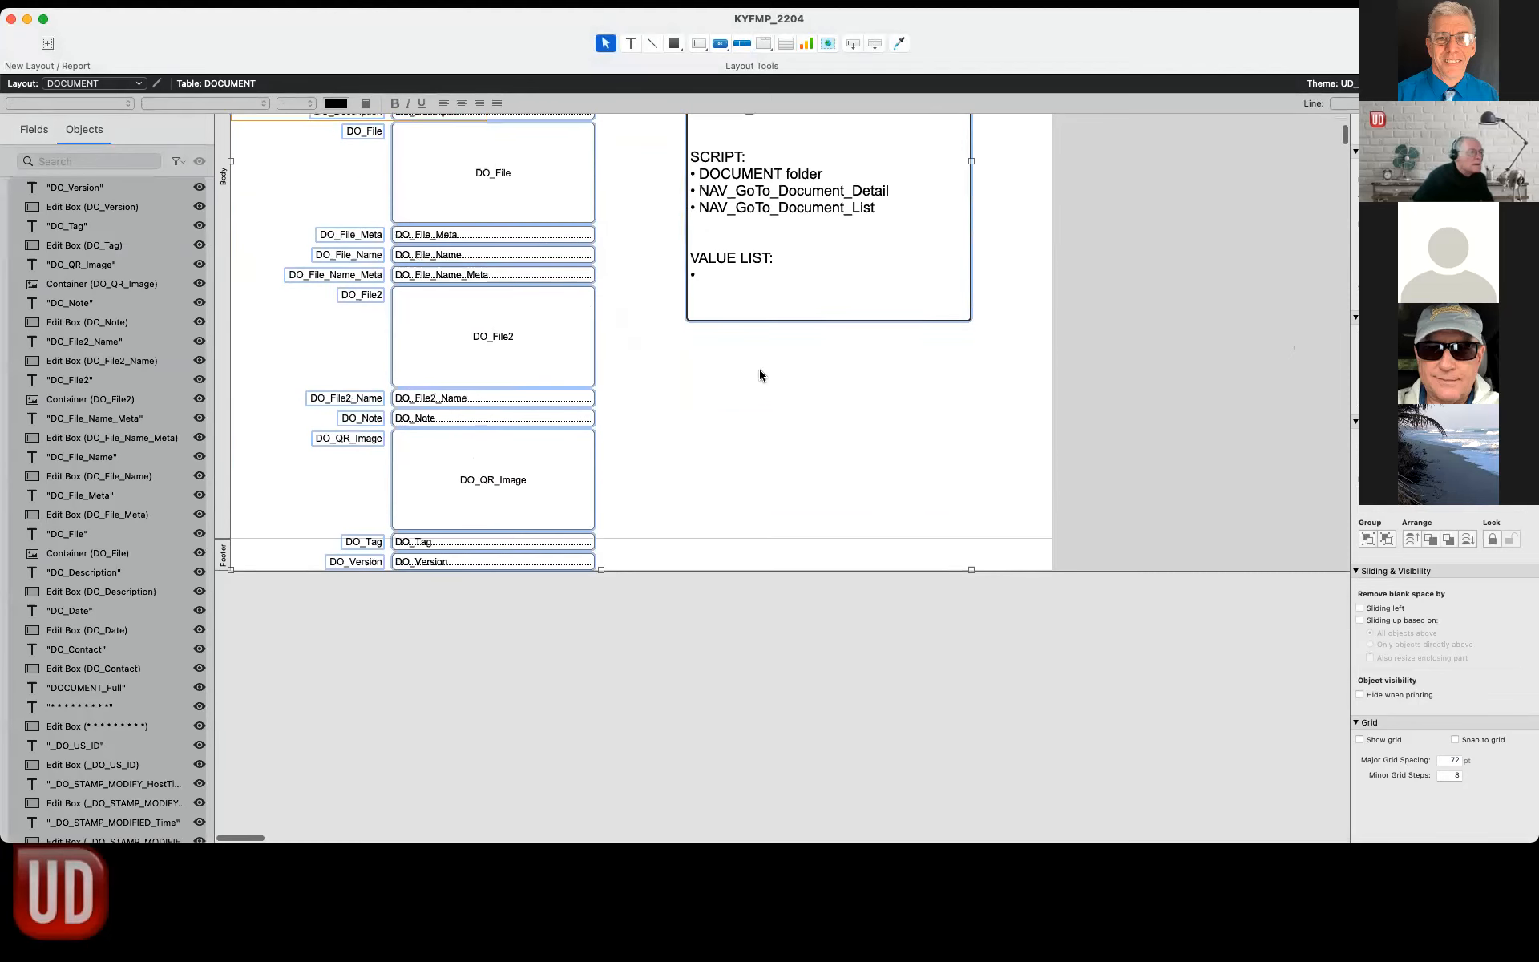
Extend the body of the DOCUMENT layout so the footer starts below the DO_Version field.
left_click_drag(269, 522, 281, 602)
left_click_drag(654, 670, 282, 607)
left_click_drag(458, 630, 460, 550)
left_click(690, 570)
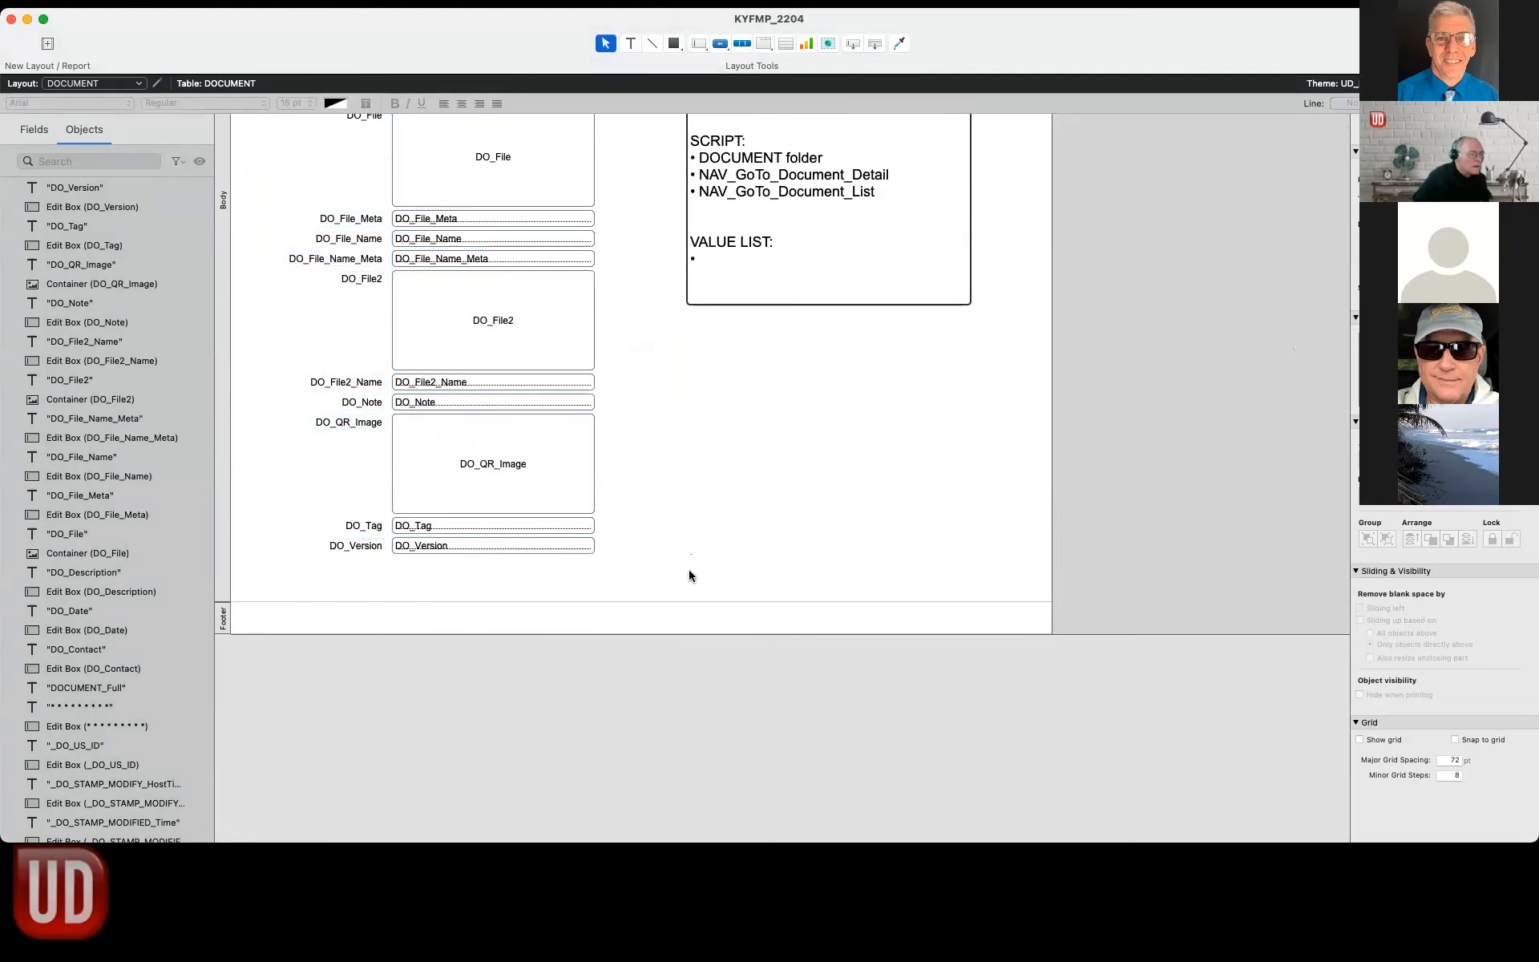
scroll(719, 585, "up", 10)
scroll(680, 376, "down", 1)
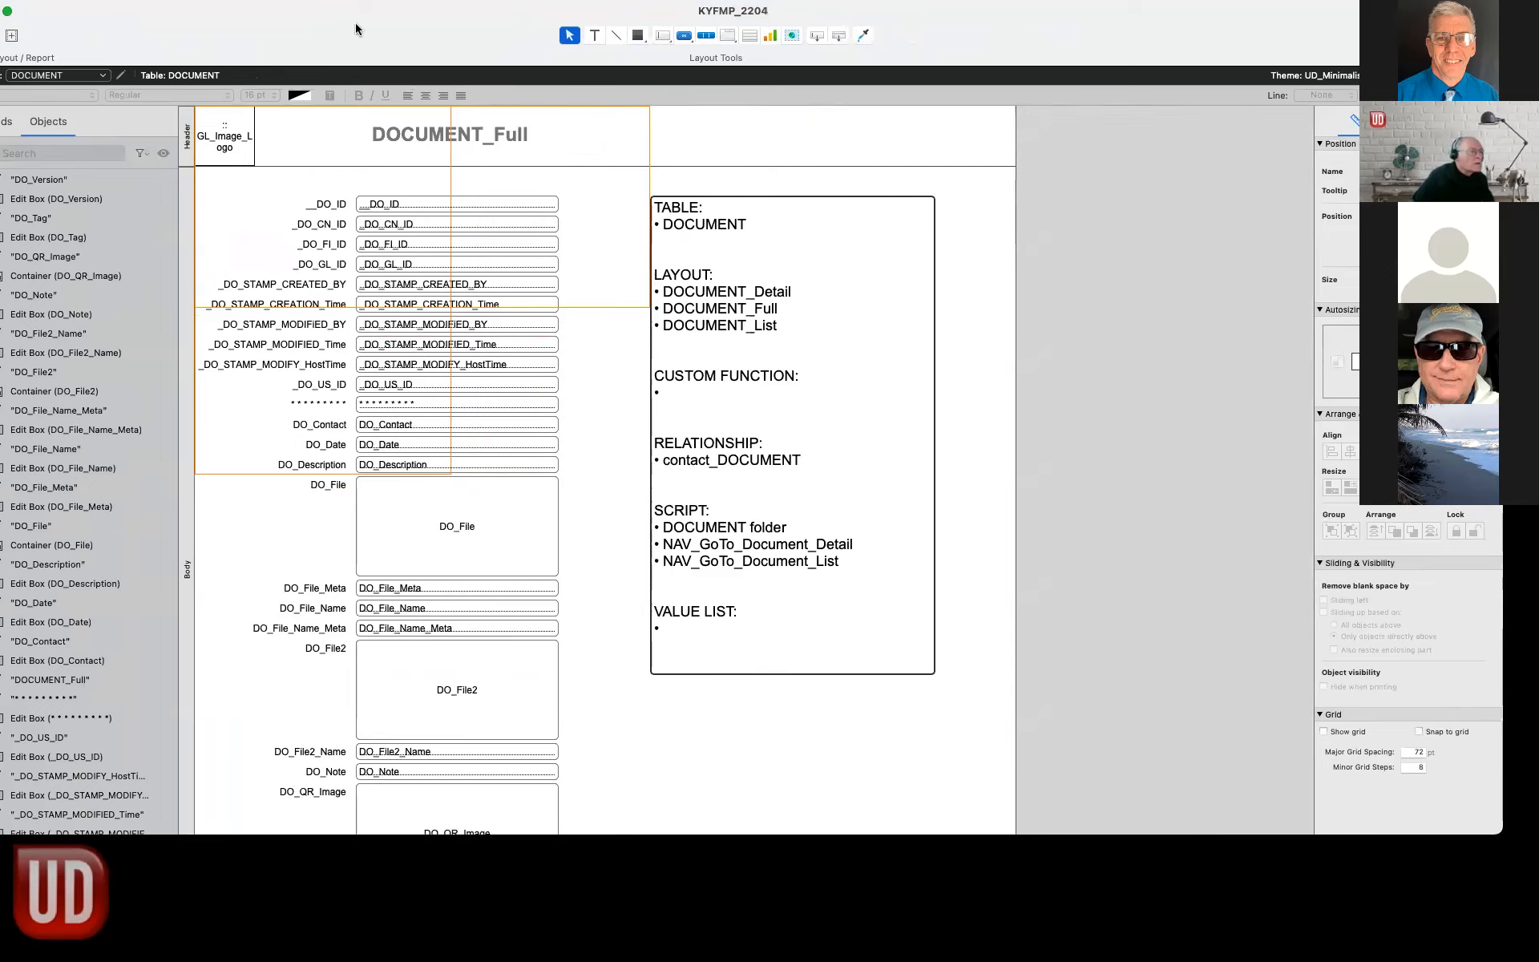
Rename the DOCUMENT layout as DOCUMENT_Full.
mouse_move(342, 14)
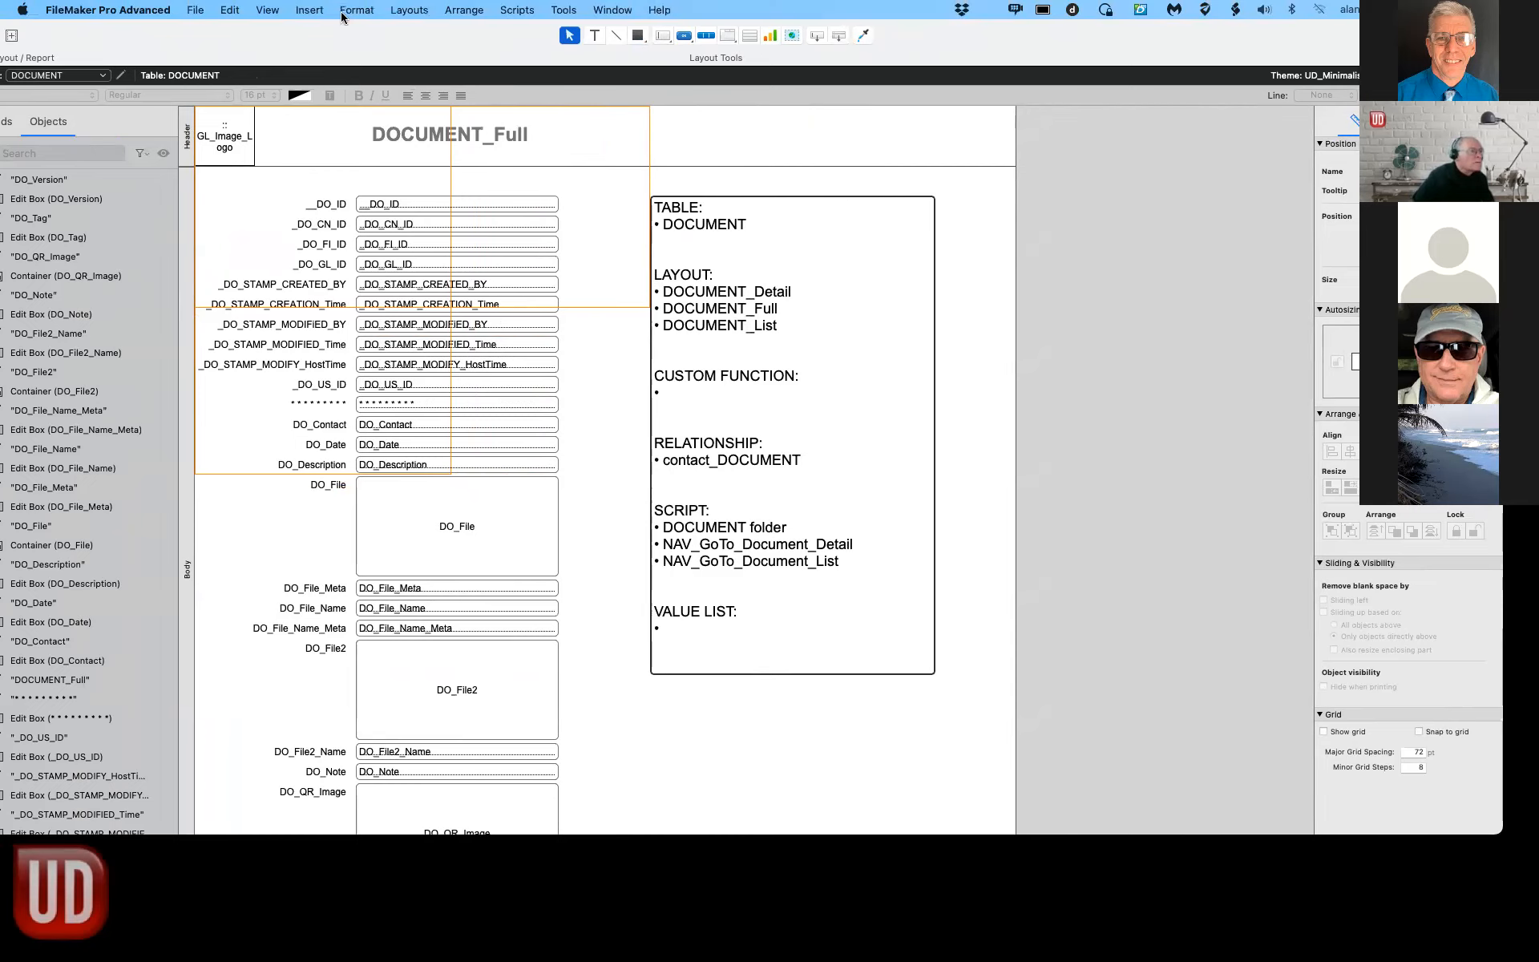
left_click(410, 10)
left_click(422, 140)
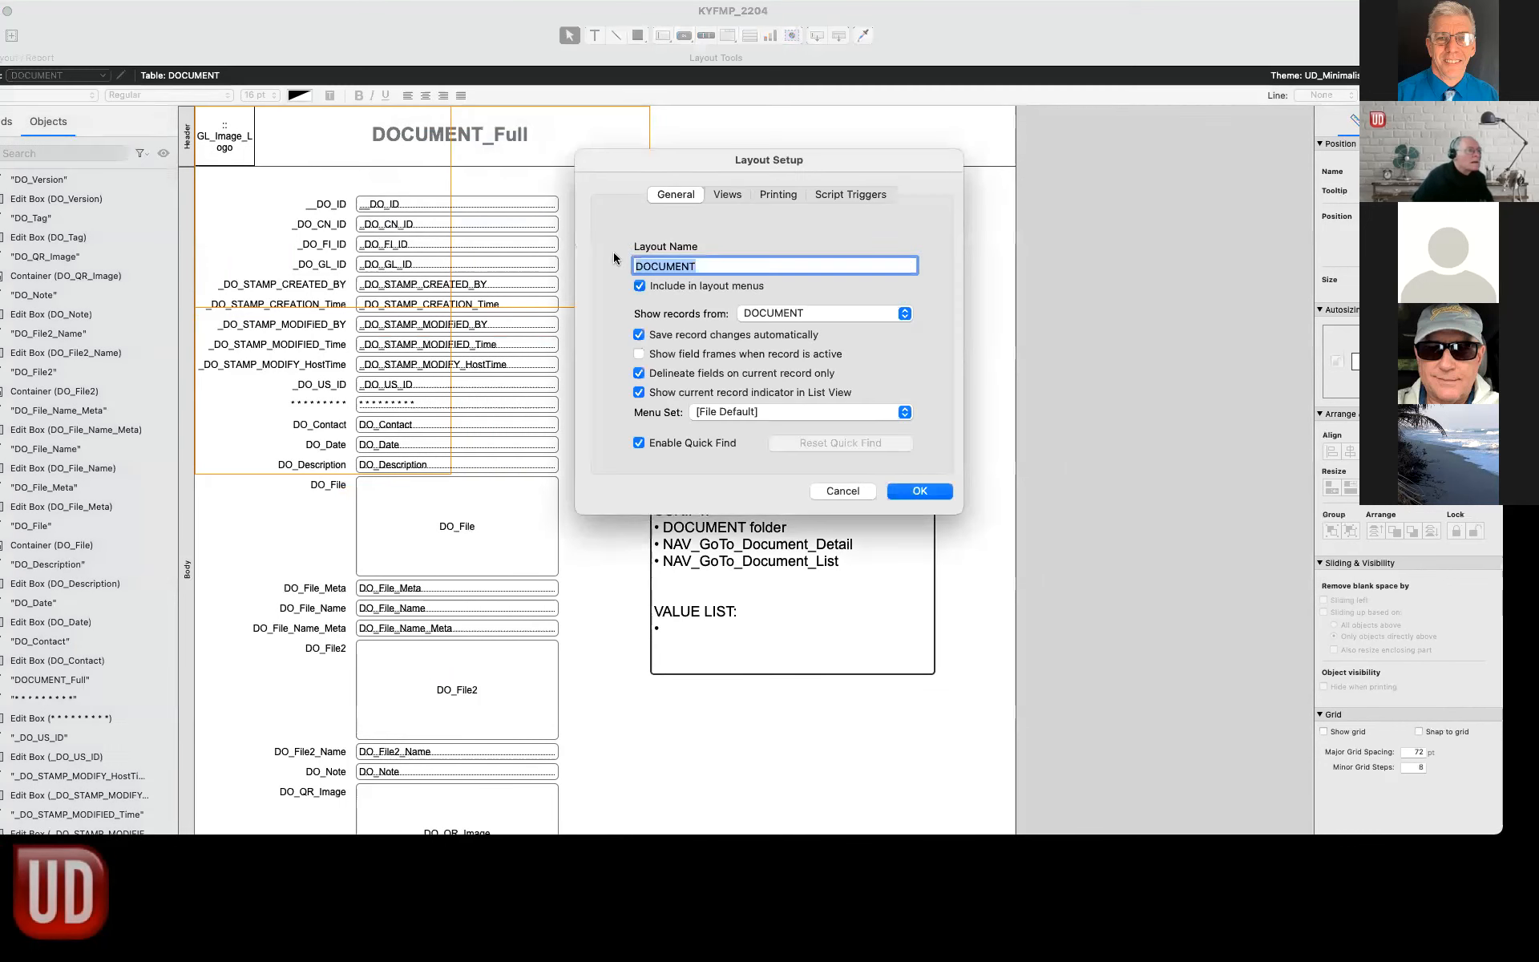
left_click(704, 264)
type("_Full")
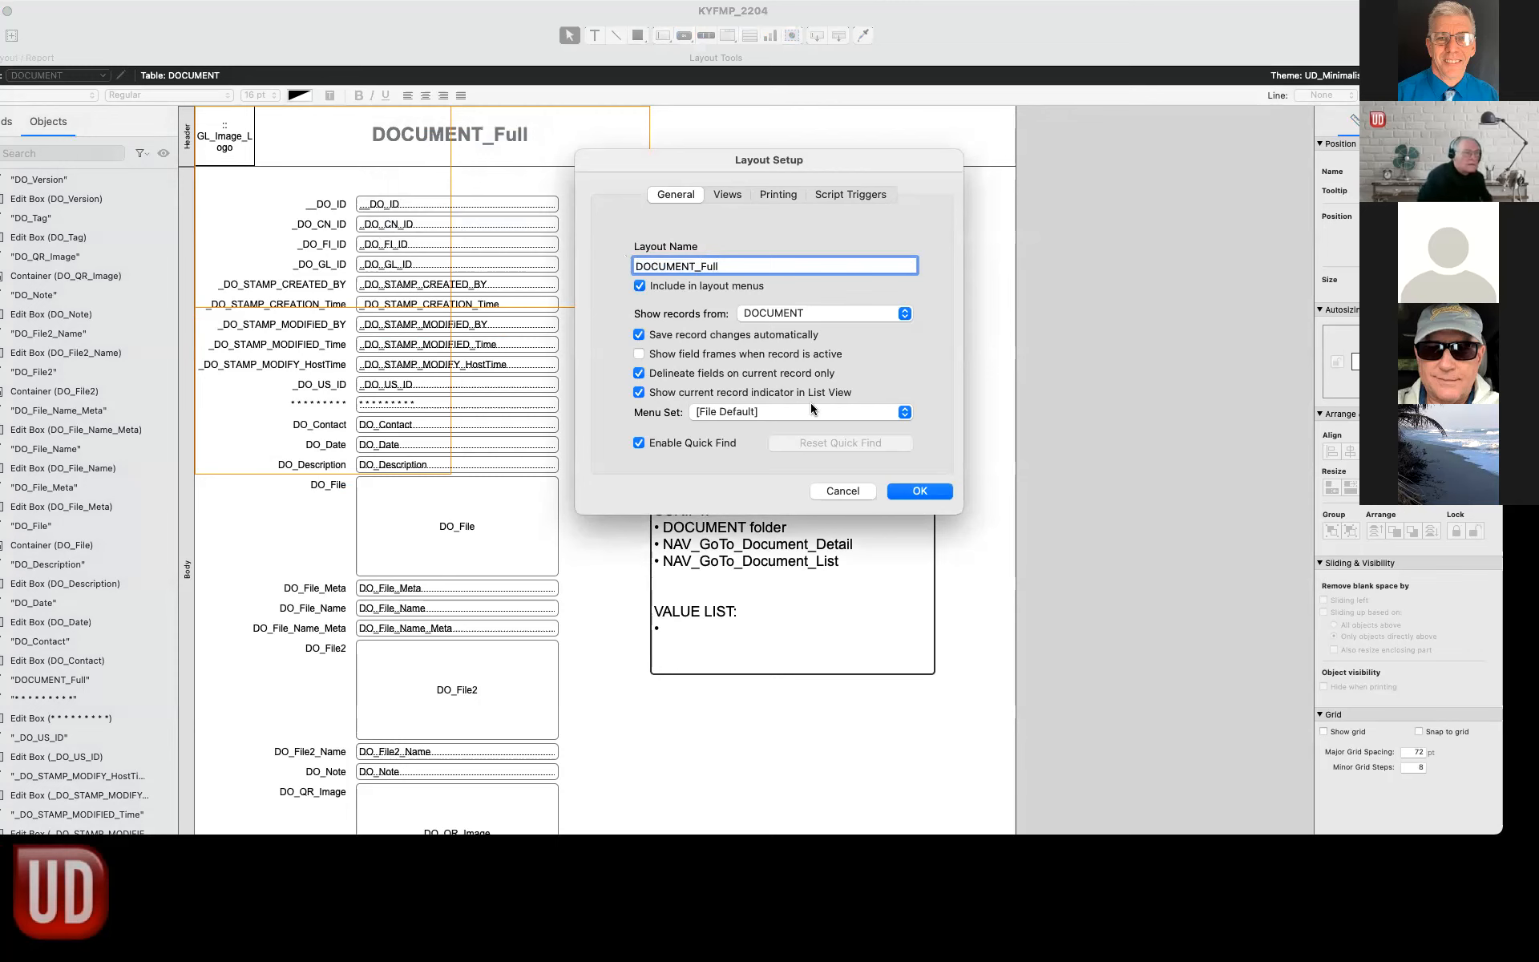
left_click(920, 492)
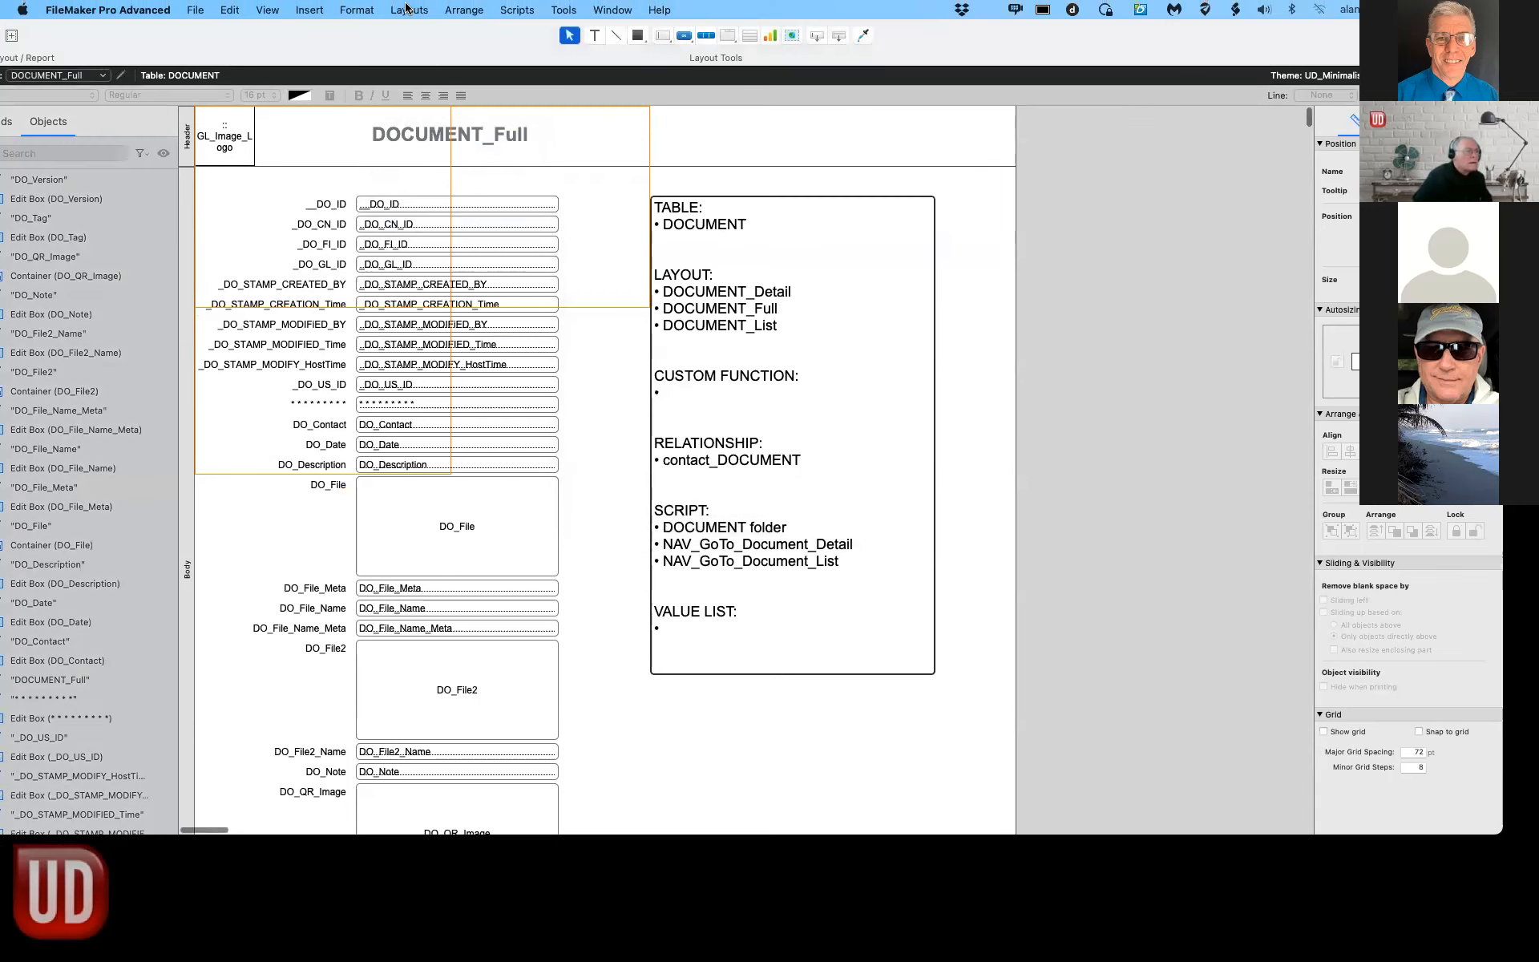
Duplicate the DOCUMENT_Full layout and name the copy DOCUMENT_Detail.
left_click(409, 10)
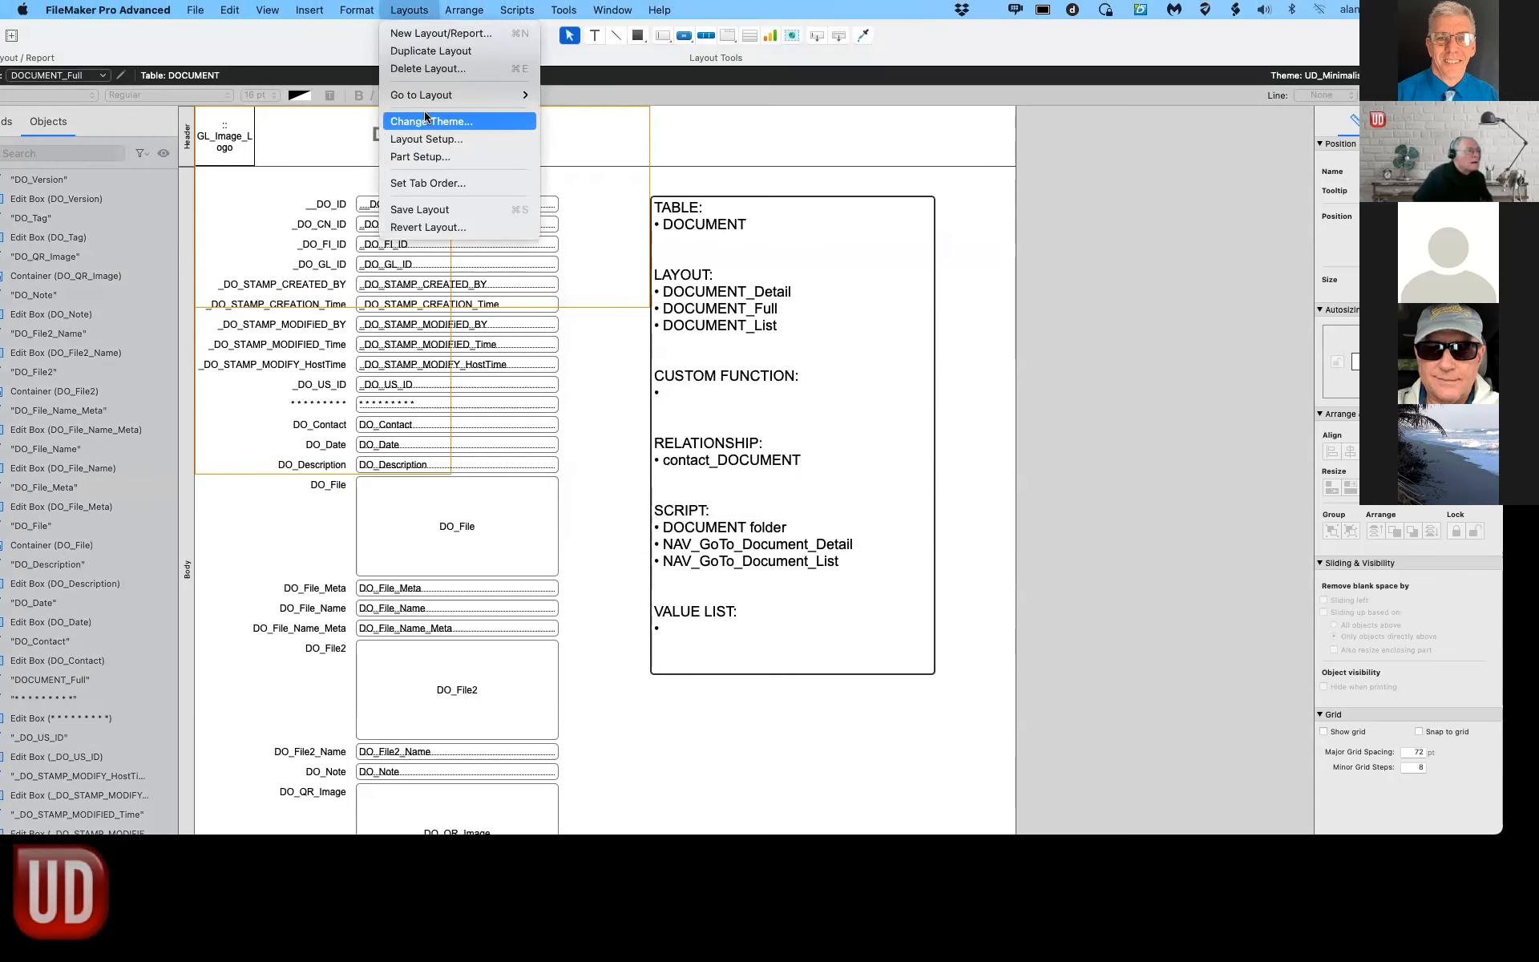
left_click(424, 50)
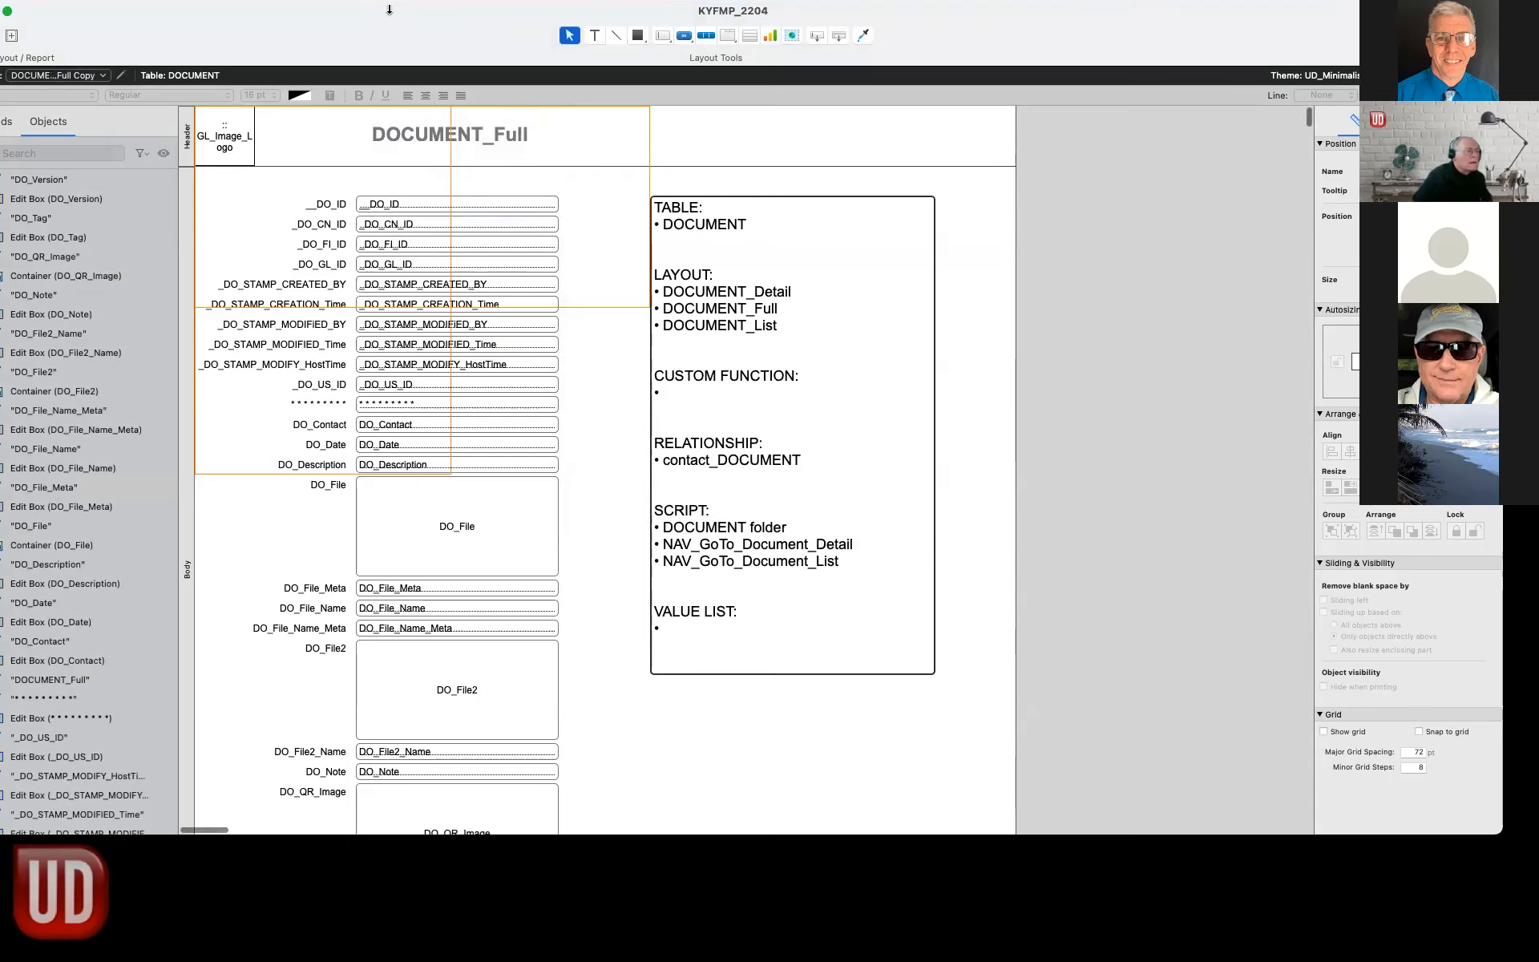
left_click(411, 12)
left_click(425, 141)
left_click(704, 266)
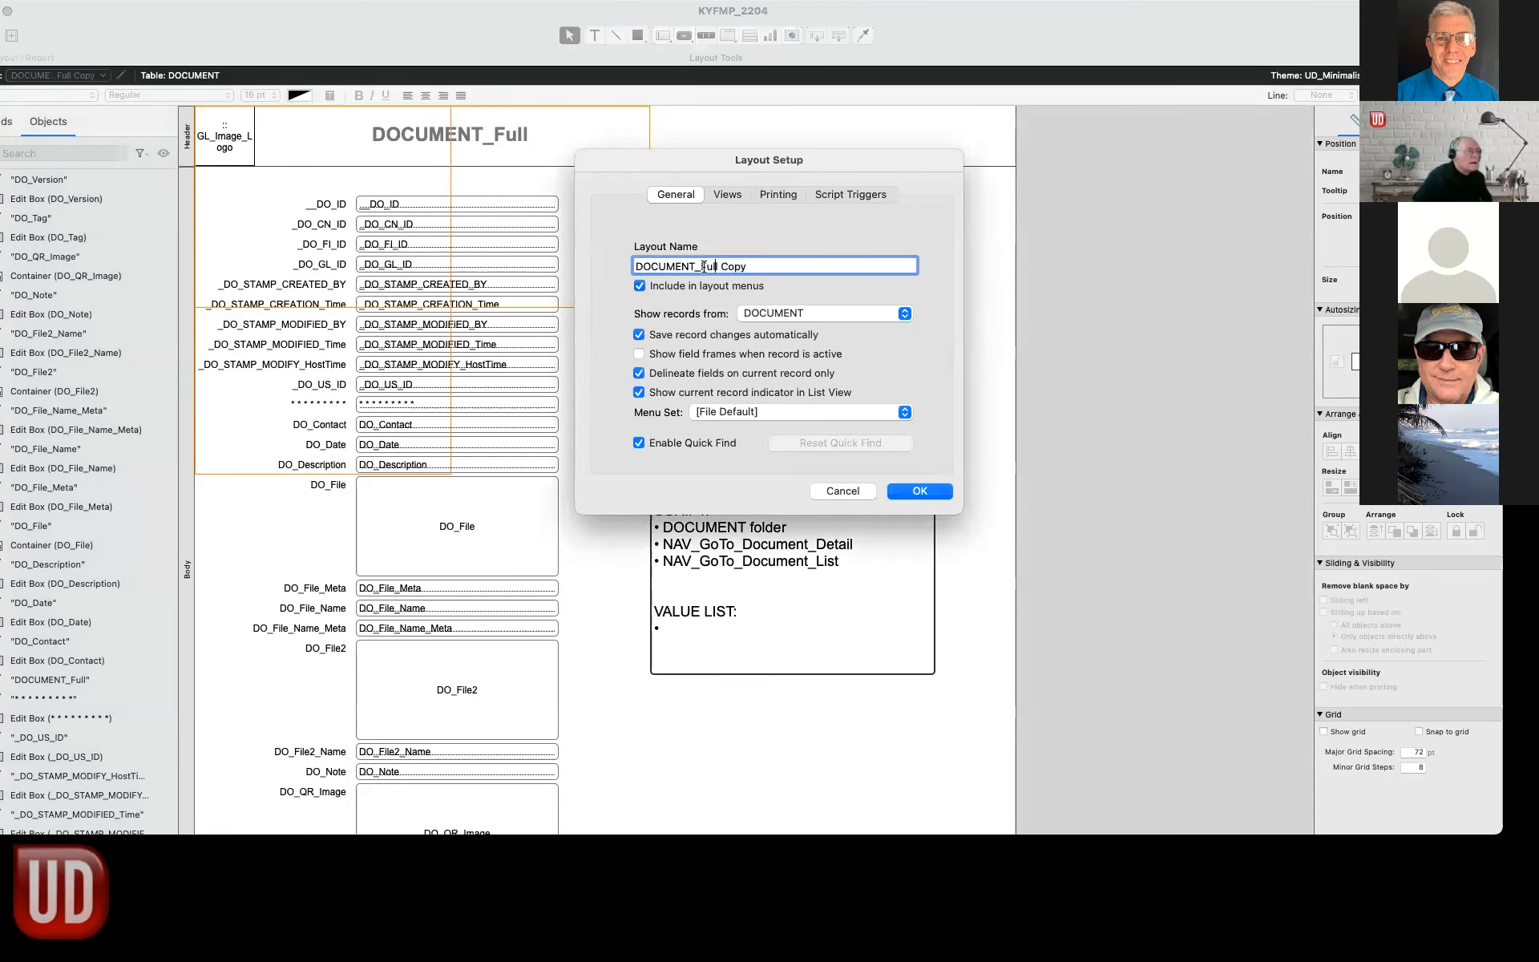
left_click_drag(700, 267, 810, 266)
type("Detail")
left_click(913, 494)
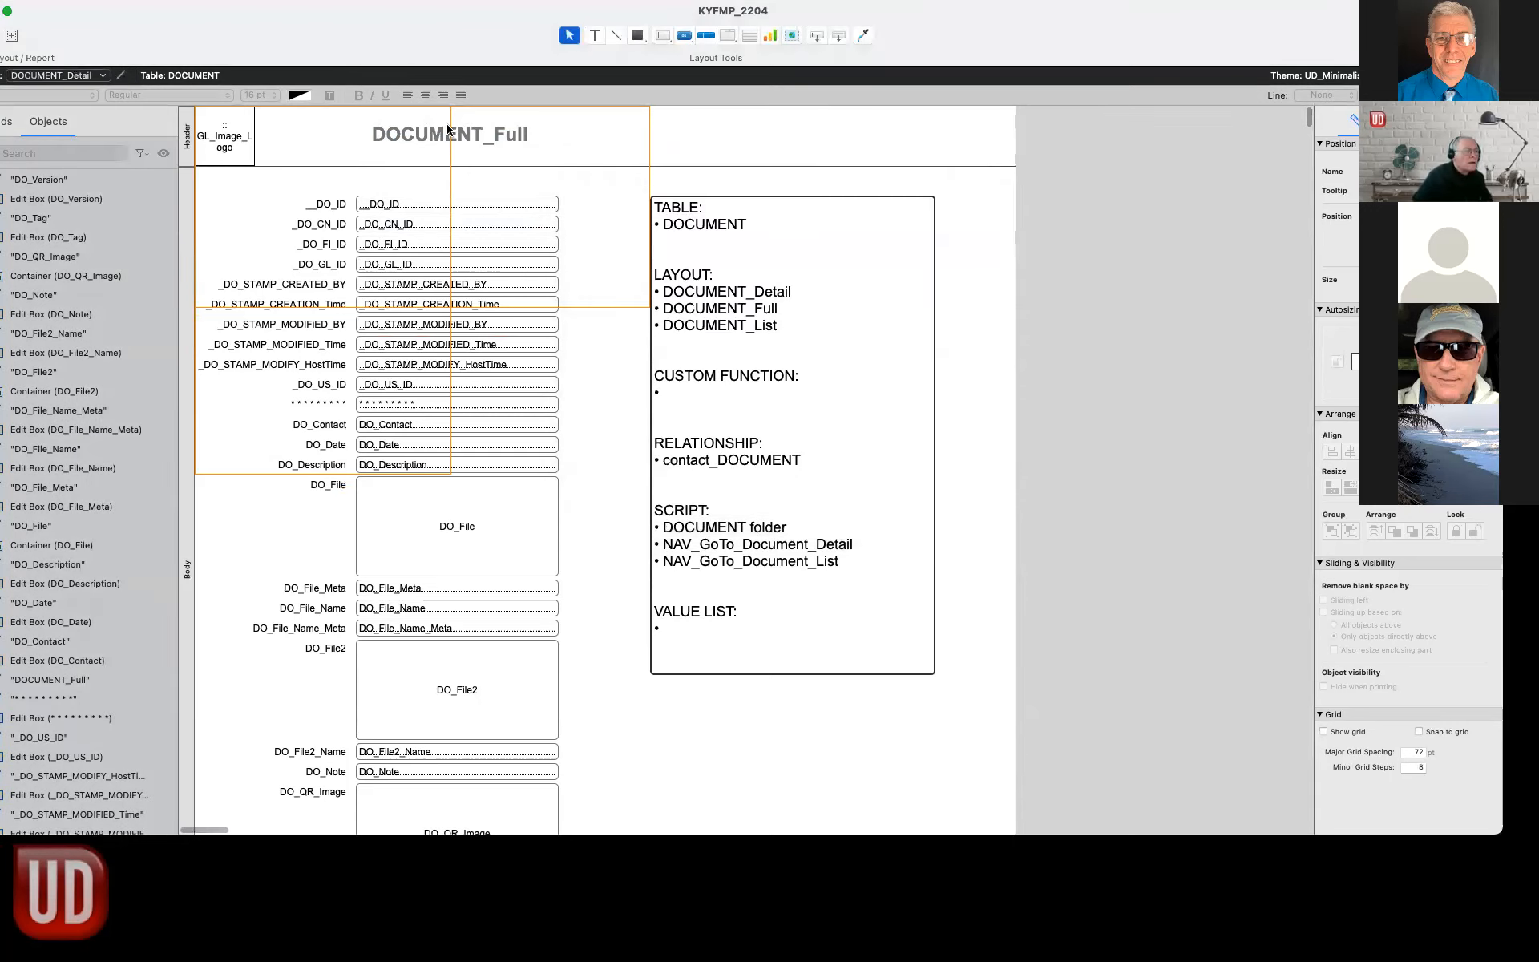
Create a new computer List layout named DOCUMENT_List that shows records from the DOCUMENT table.
left_click(399, 8)
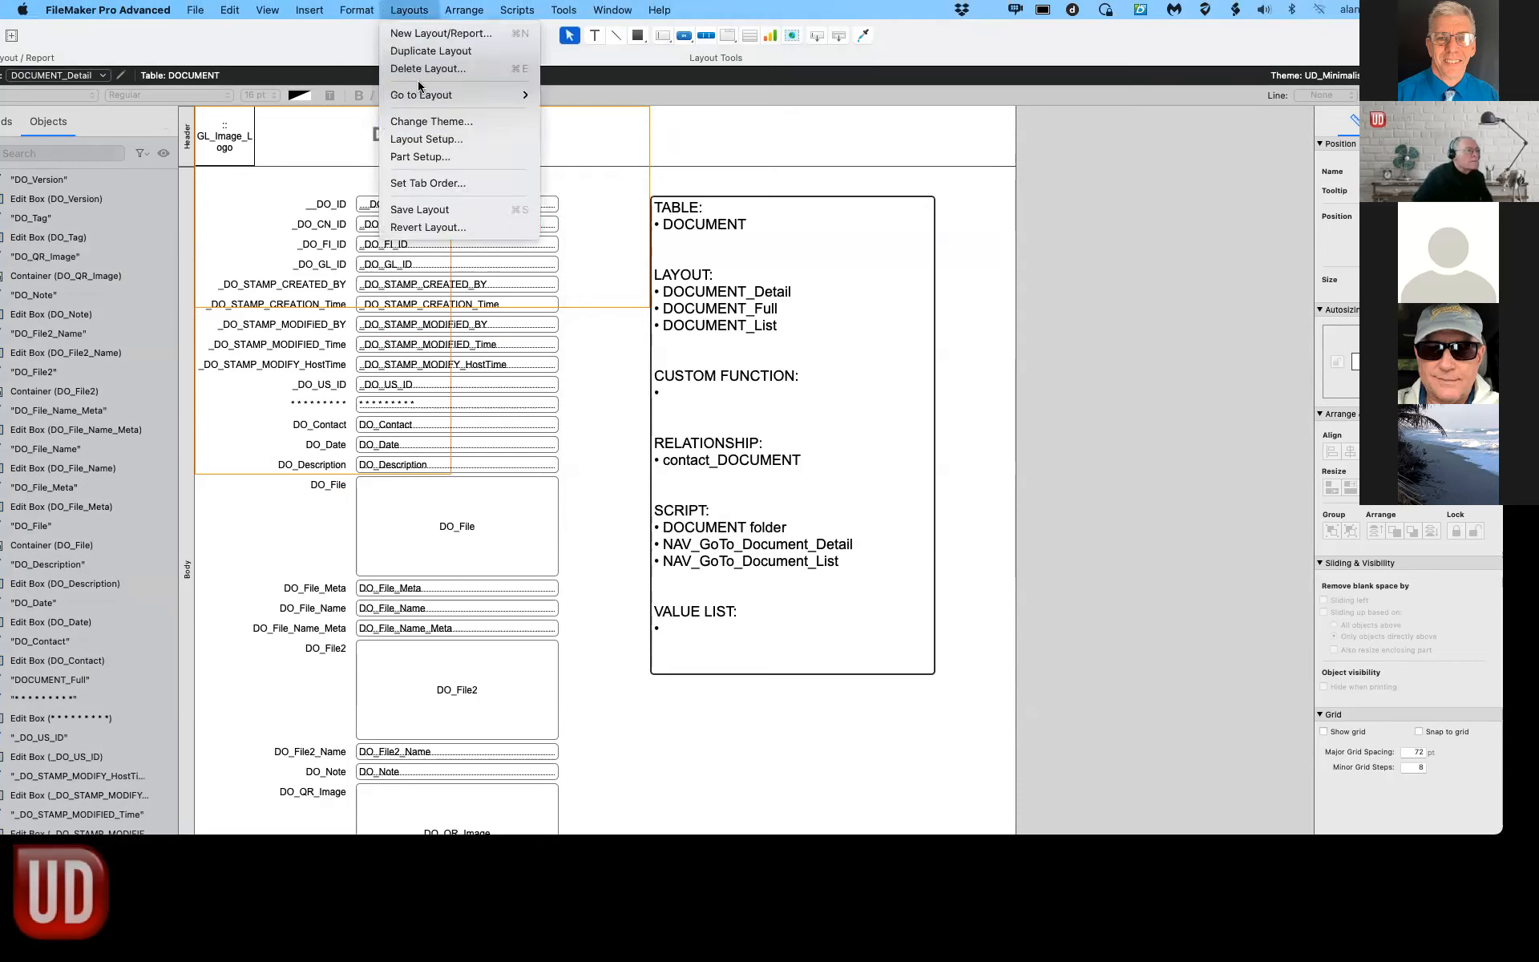
mouse_move(419, 93)
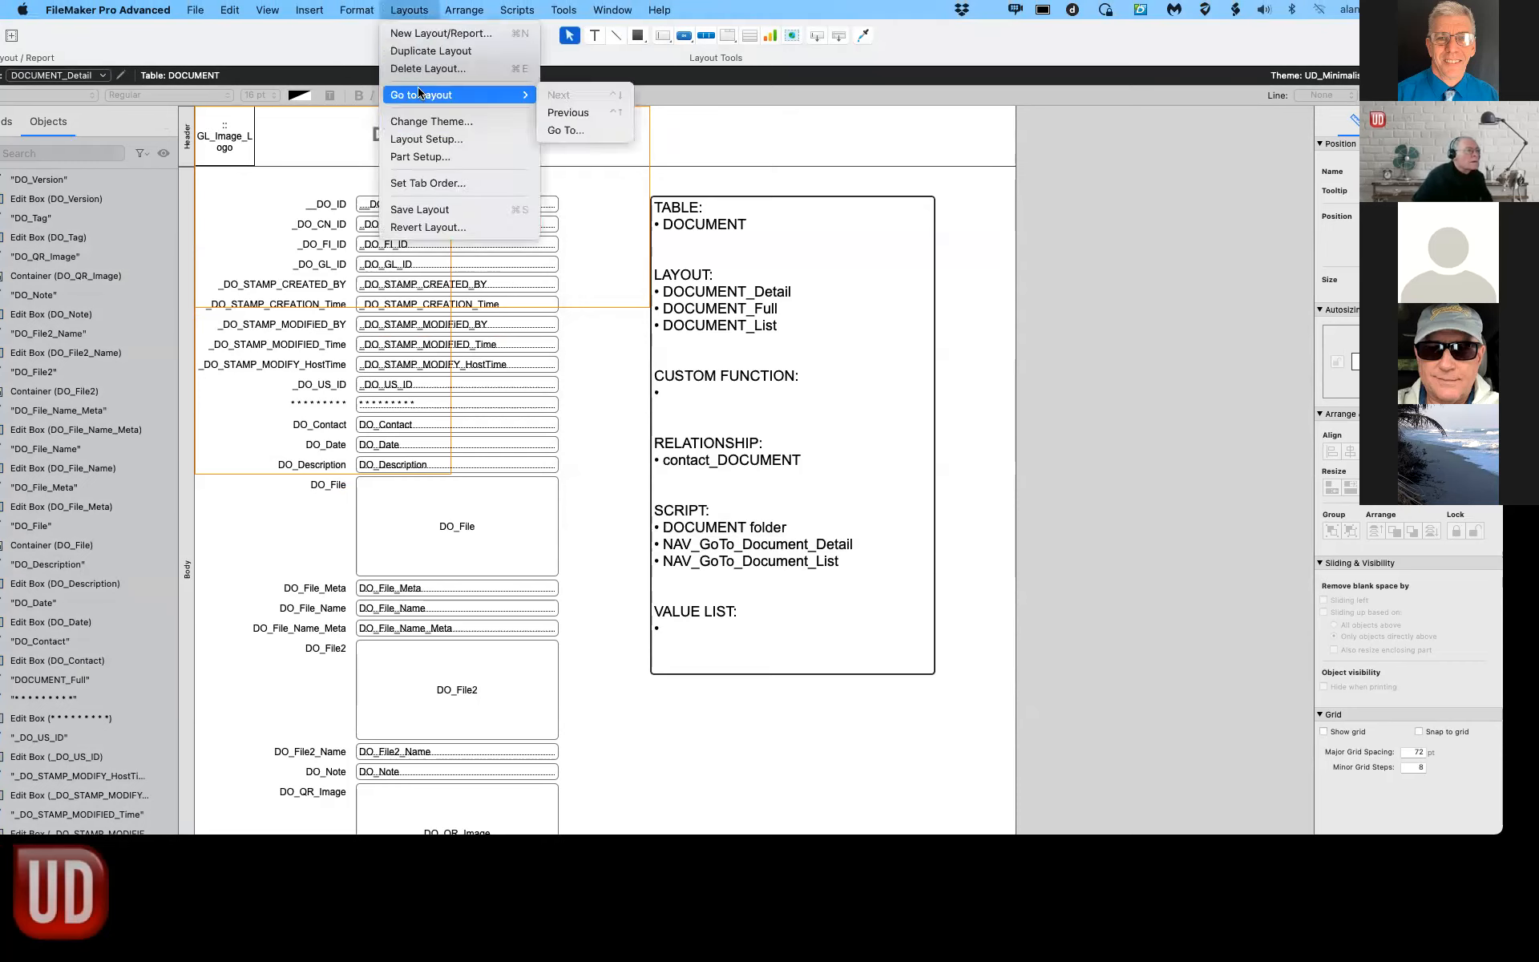
left_click(420, 35)
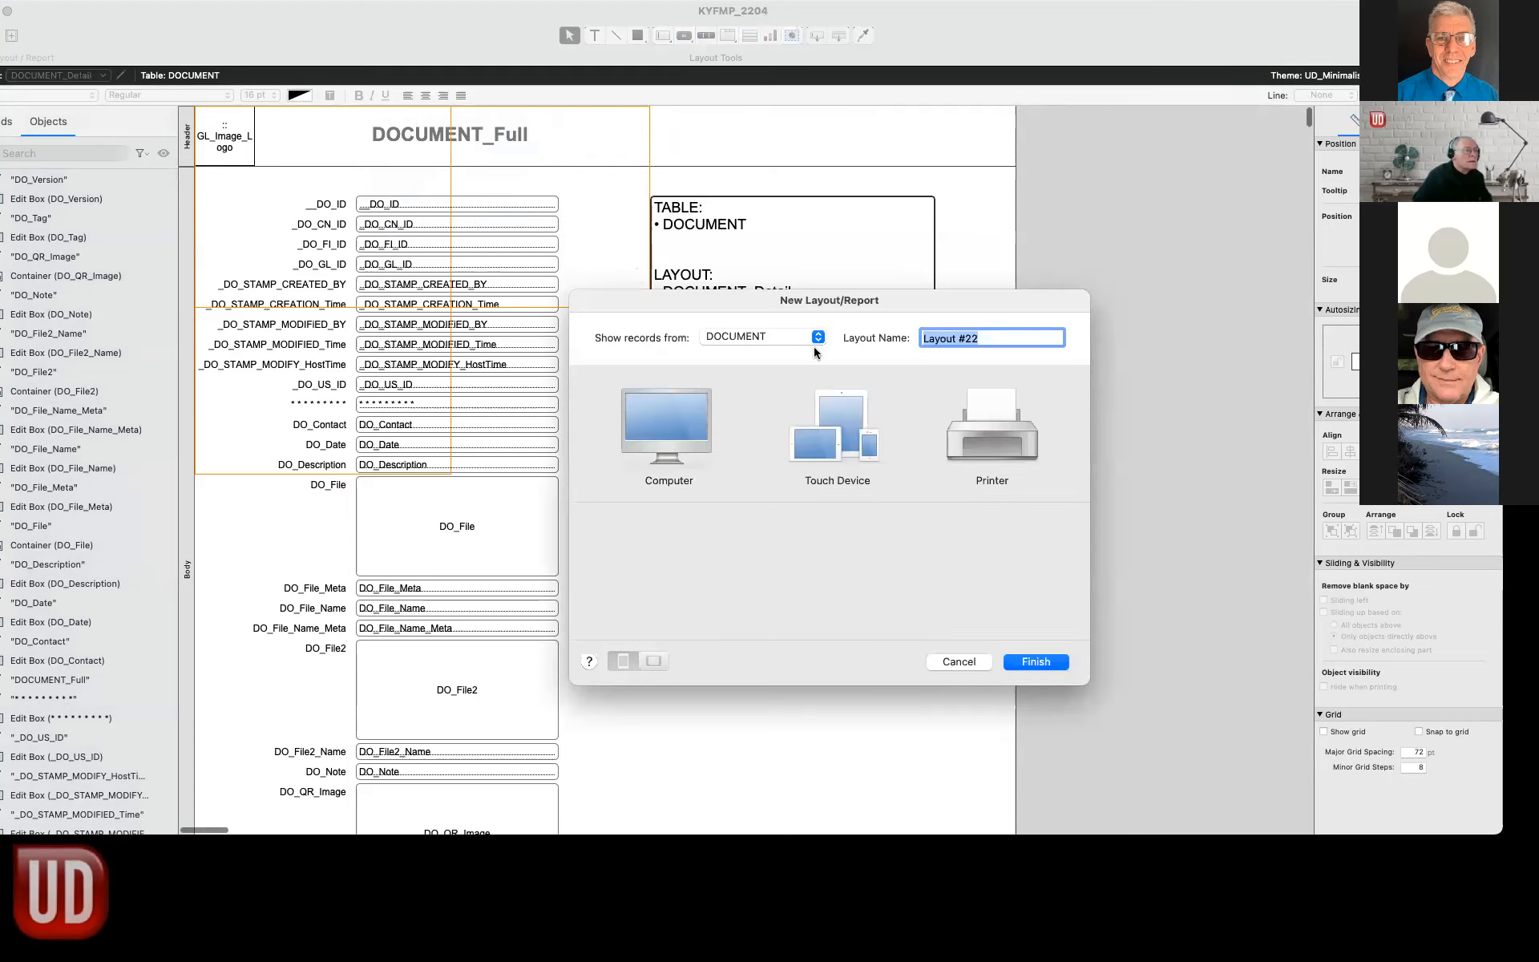
type("DOCU")
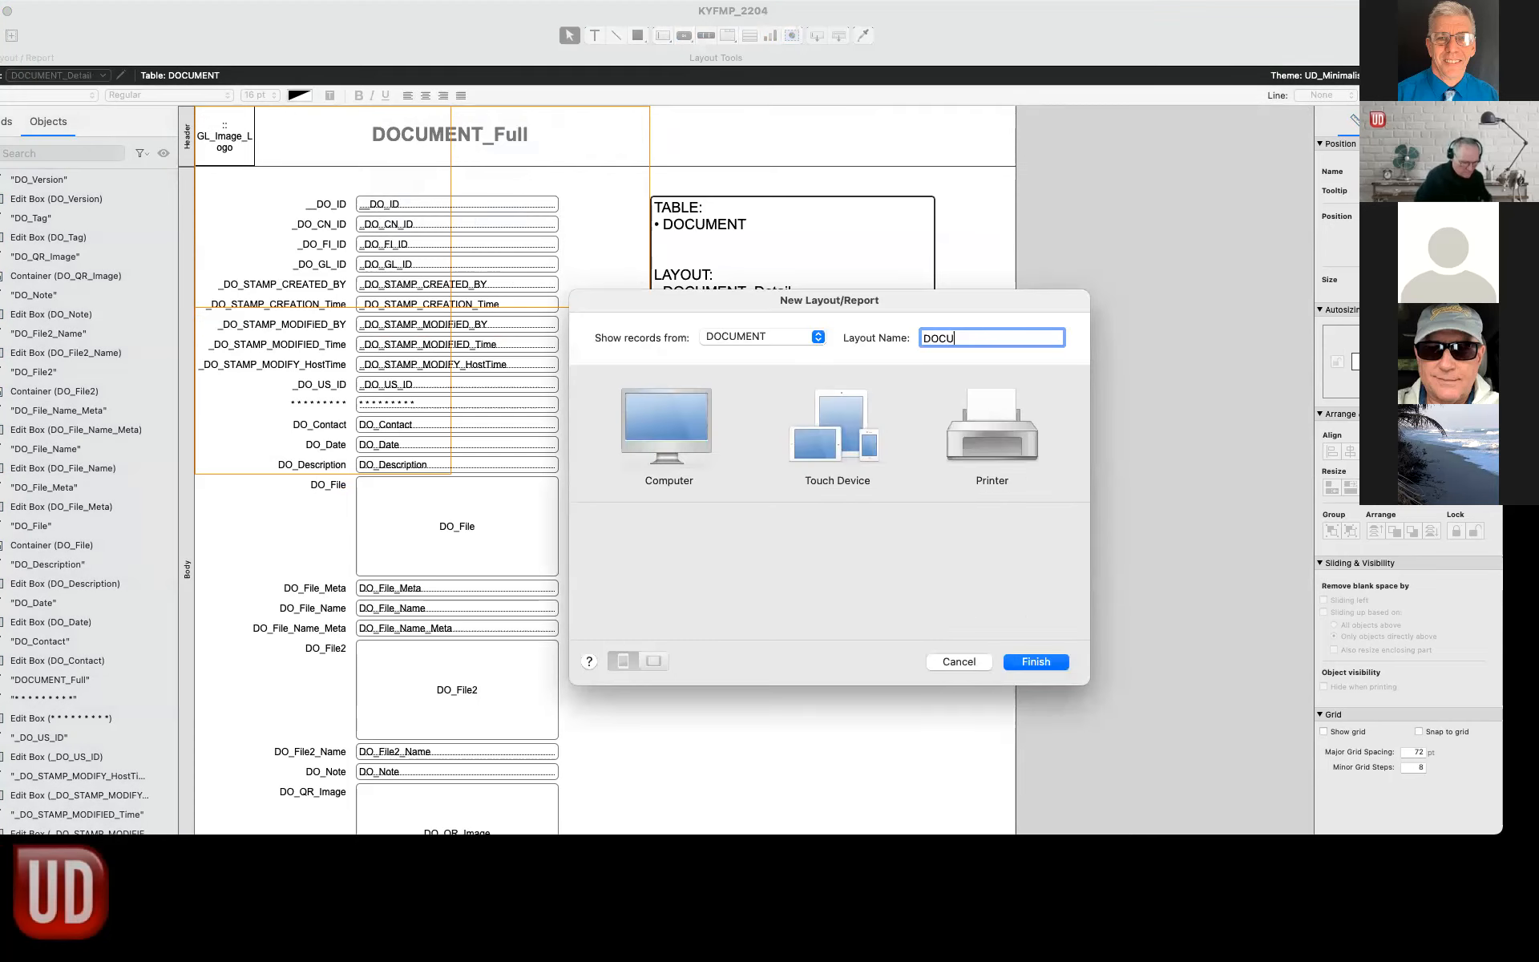
type("MENT_")
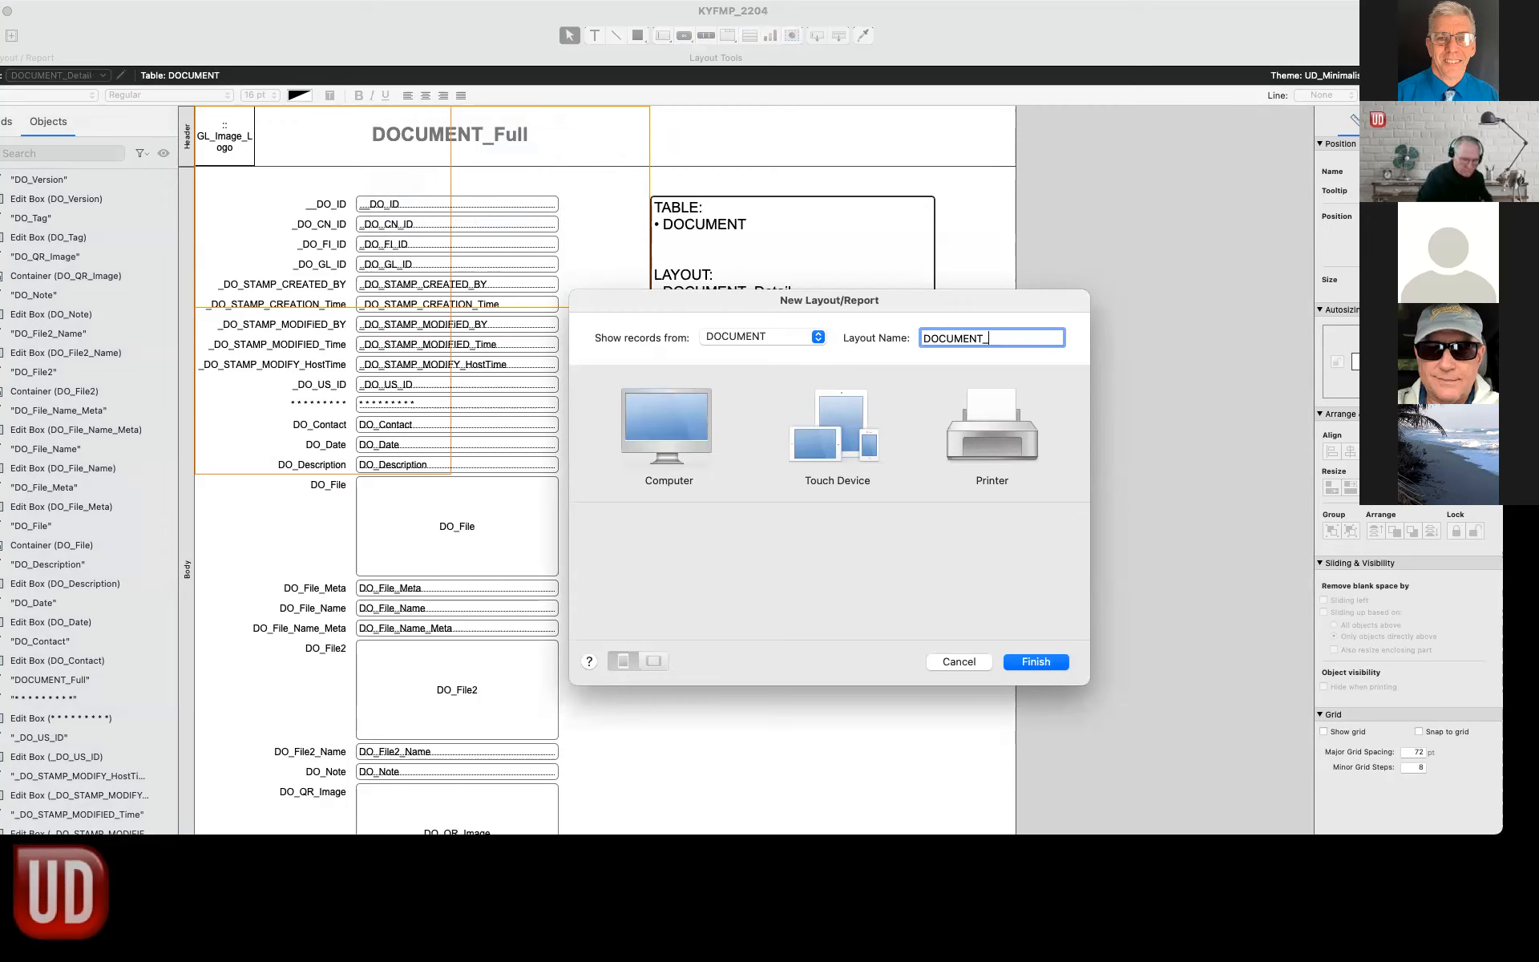
type("List")
left_click(658, 421)
left_click(788, 577)
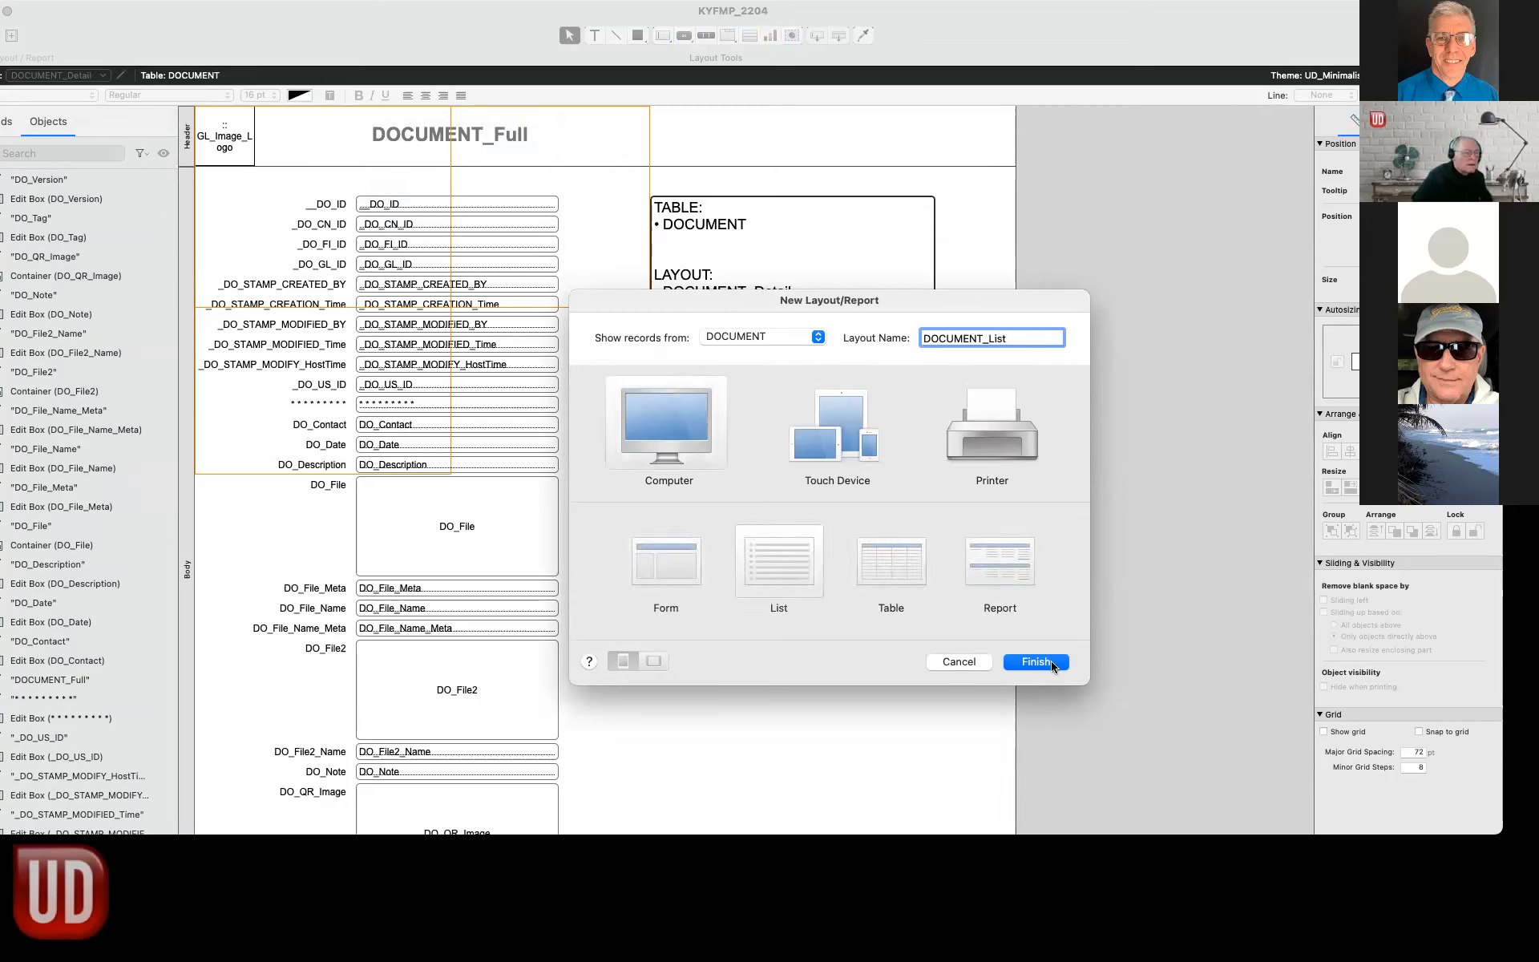
key("Return")
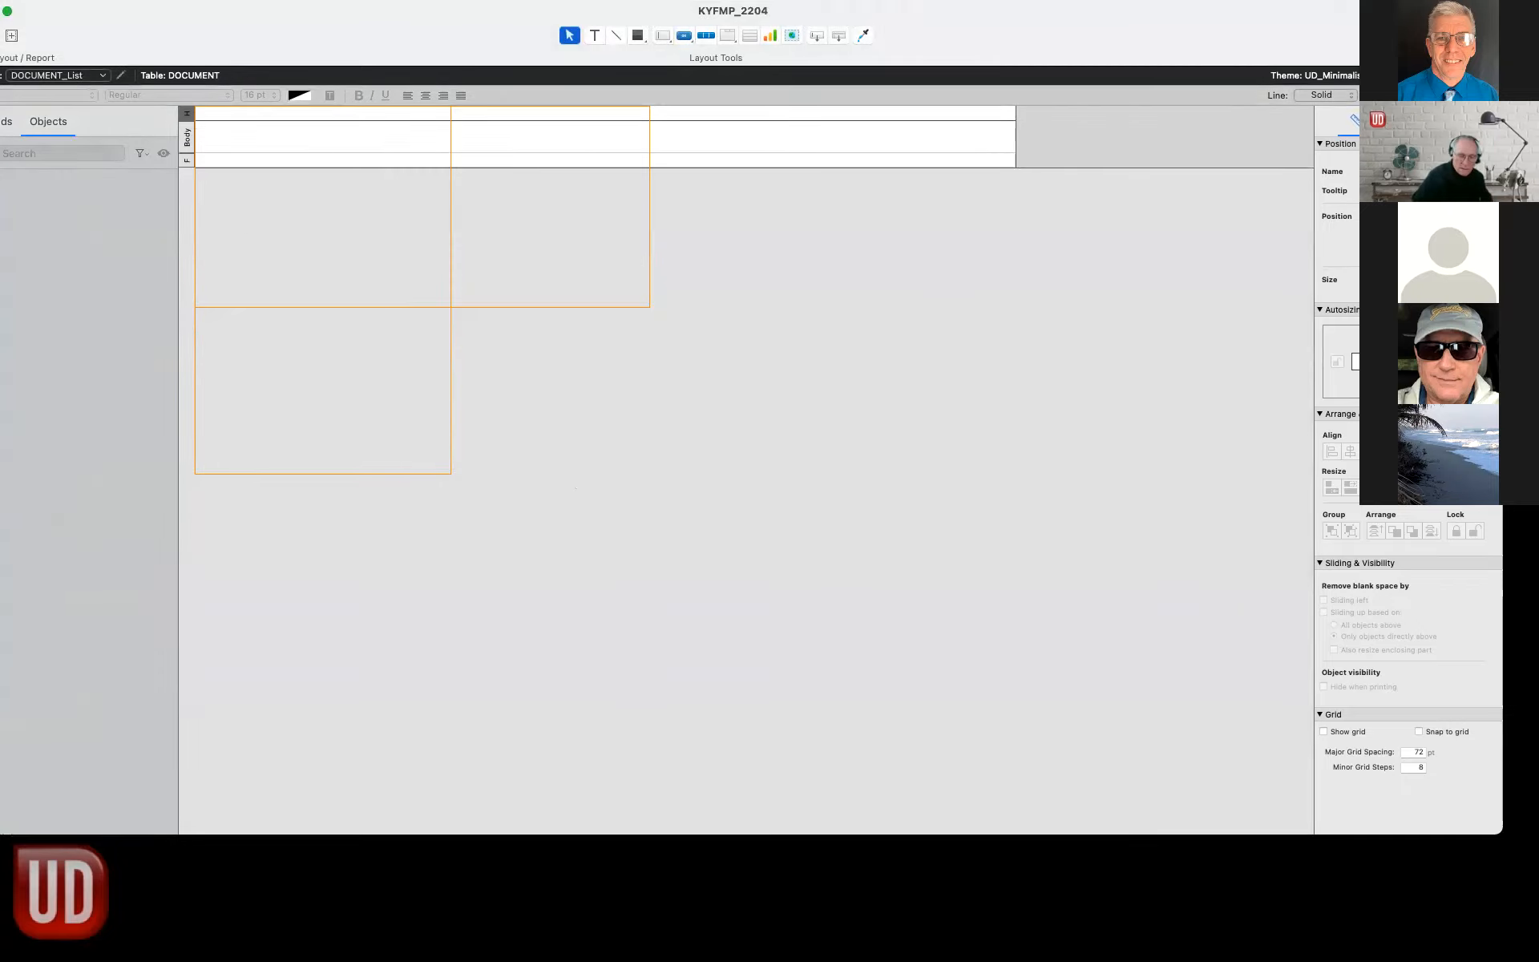
Resize the parts of the DOCUMENT_List layout, making the header and footer taller and the body a single-row strip.
left_click_drag(187, 119, 187, 166)
left_click(189, 186)
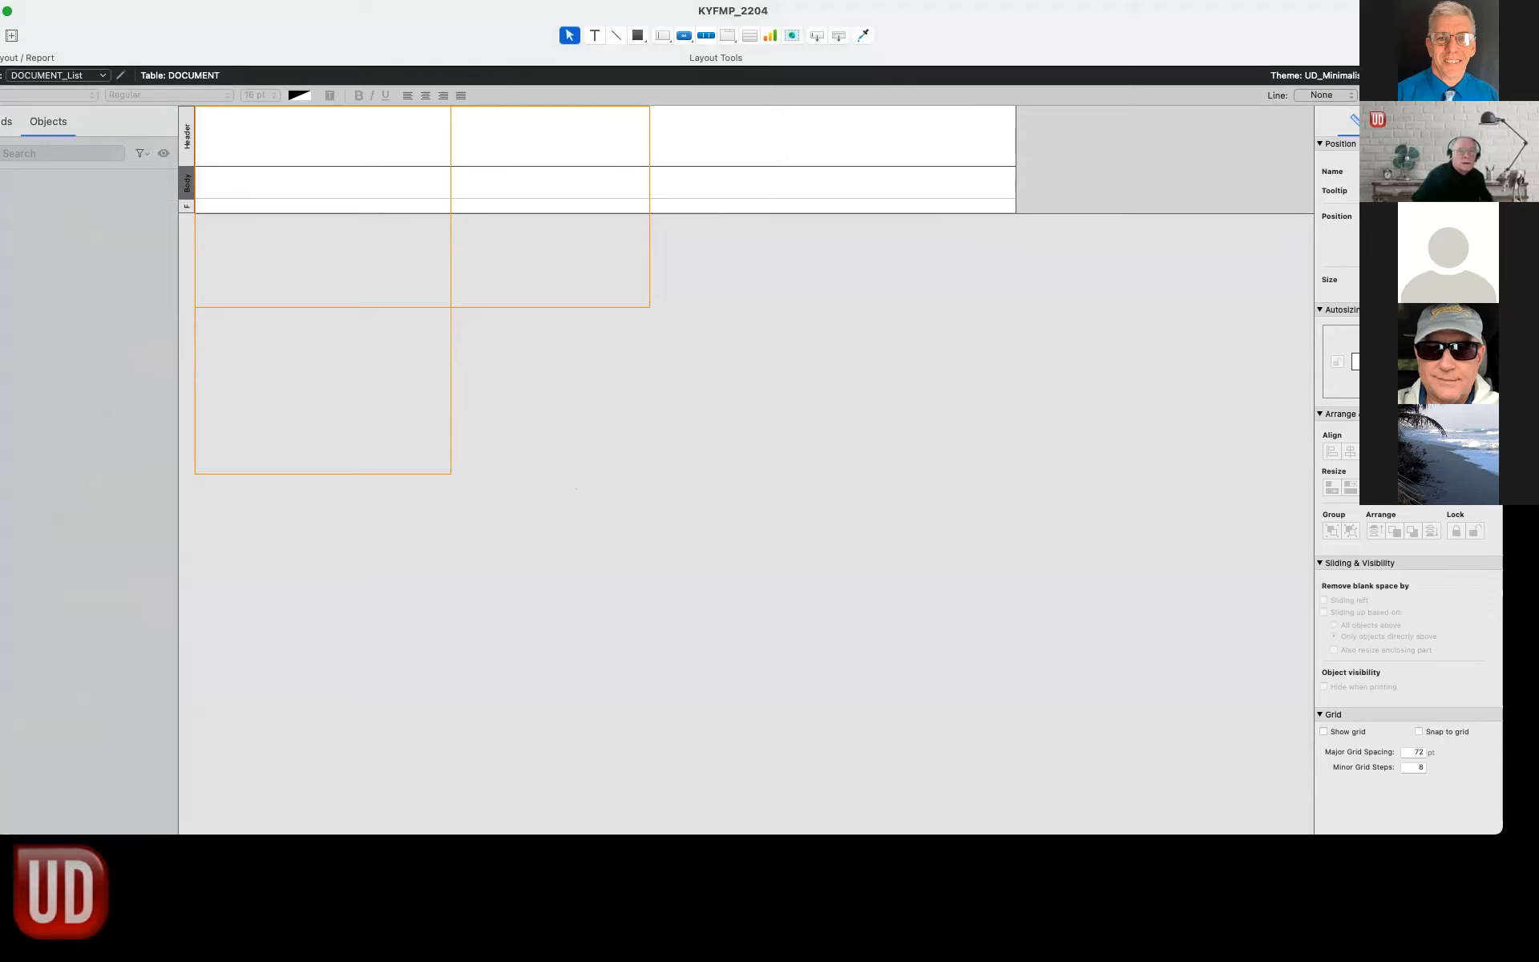
key("Return")
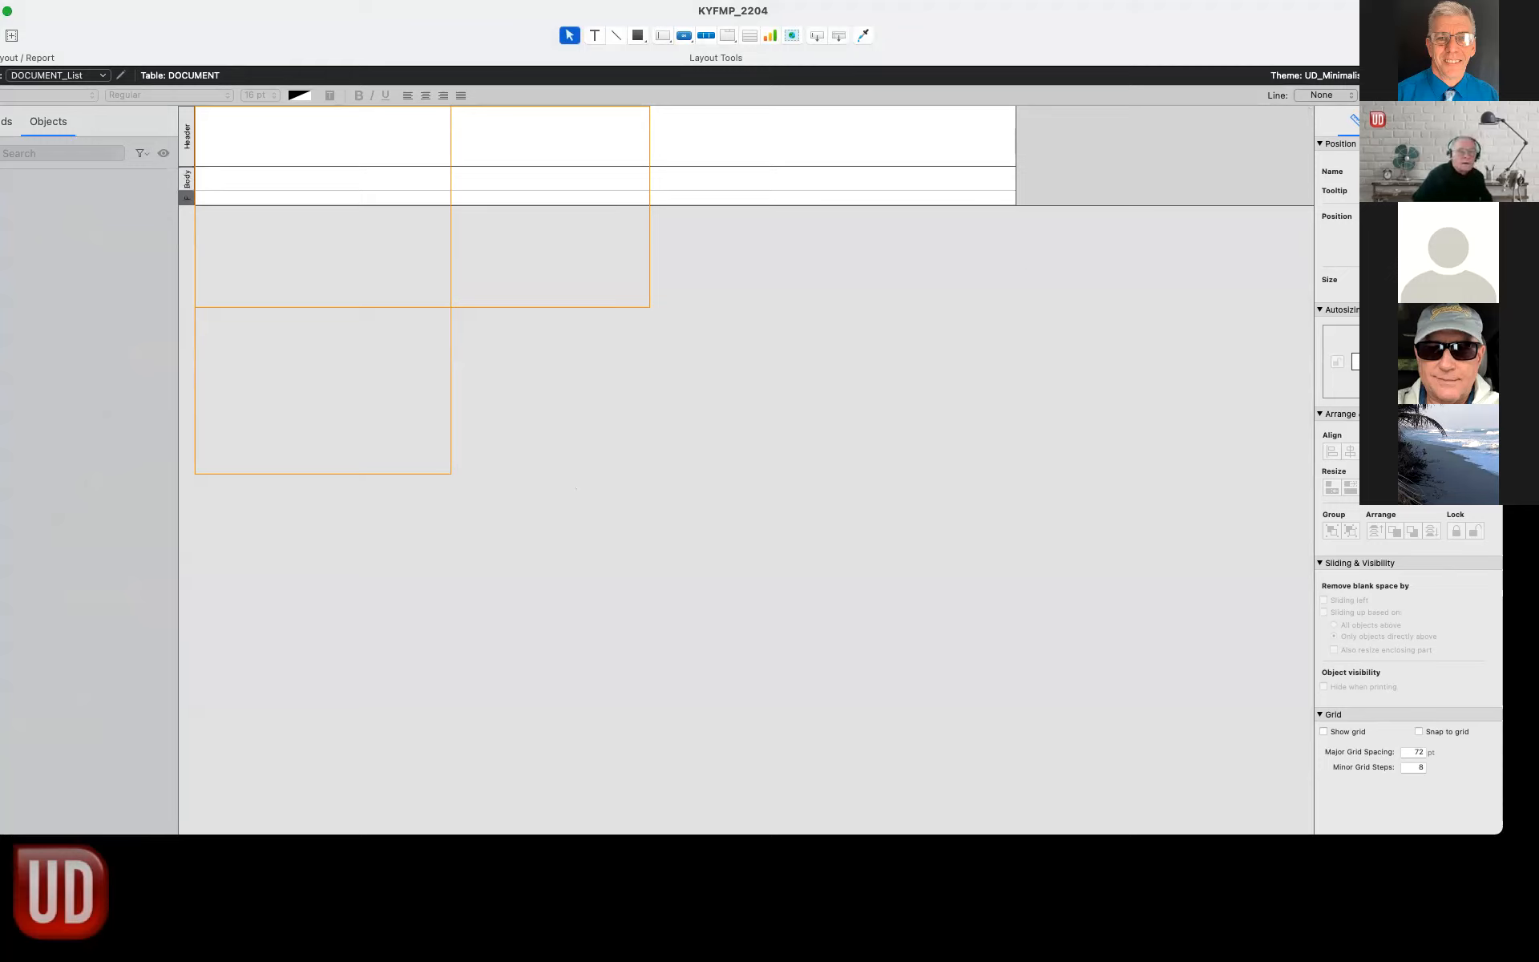
left_click_drag(187, 206, 186, 223)
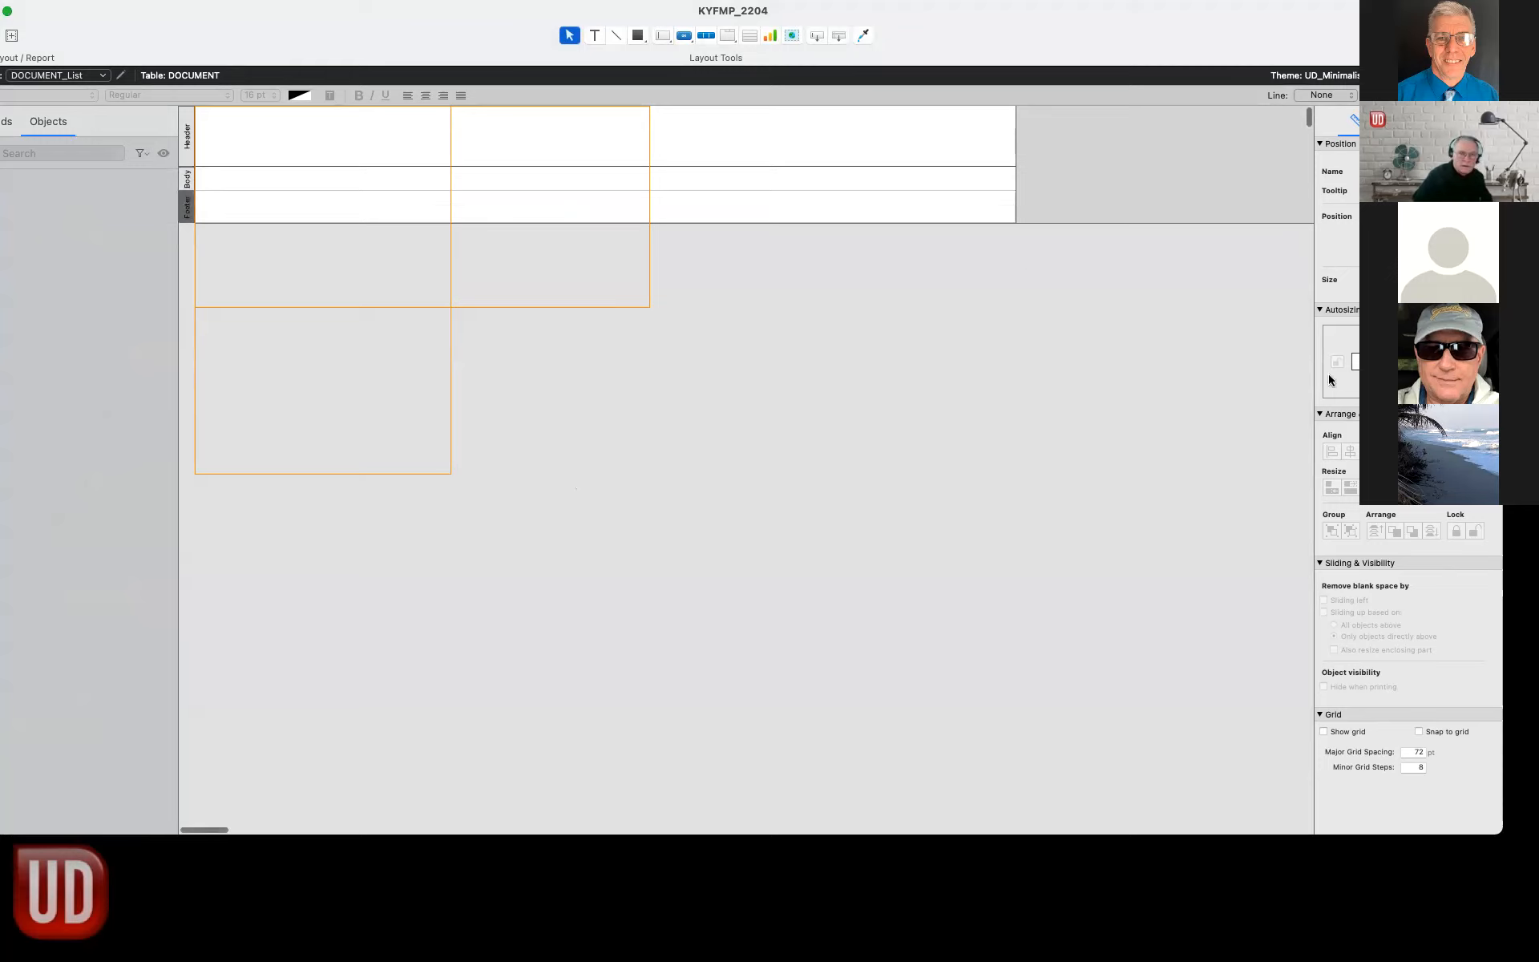
Apply the theme's second HEADER, BODY and FOOTER styles to the matching parts of the DOCUMENT_List layout.
left_click(185, 150)
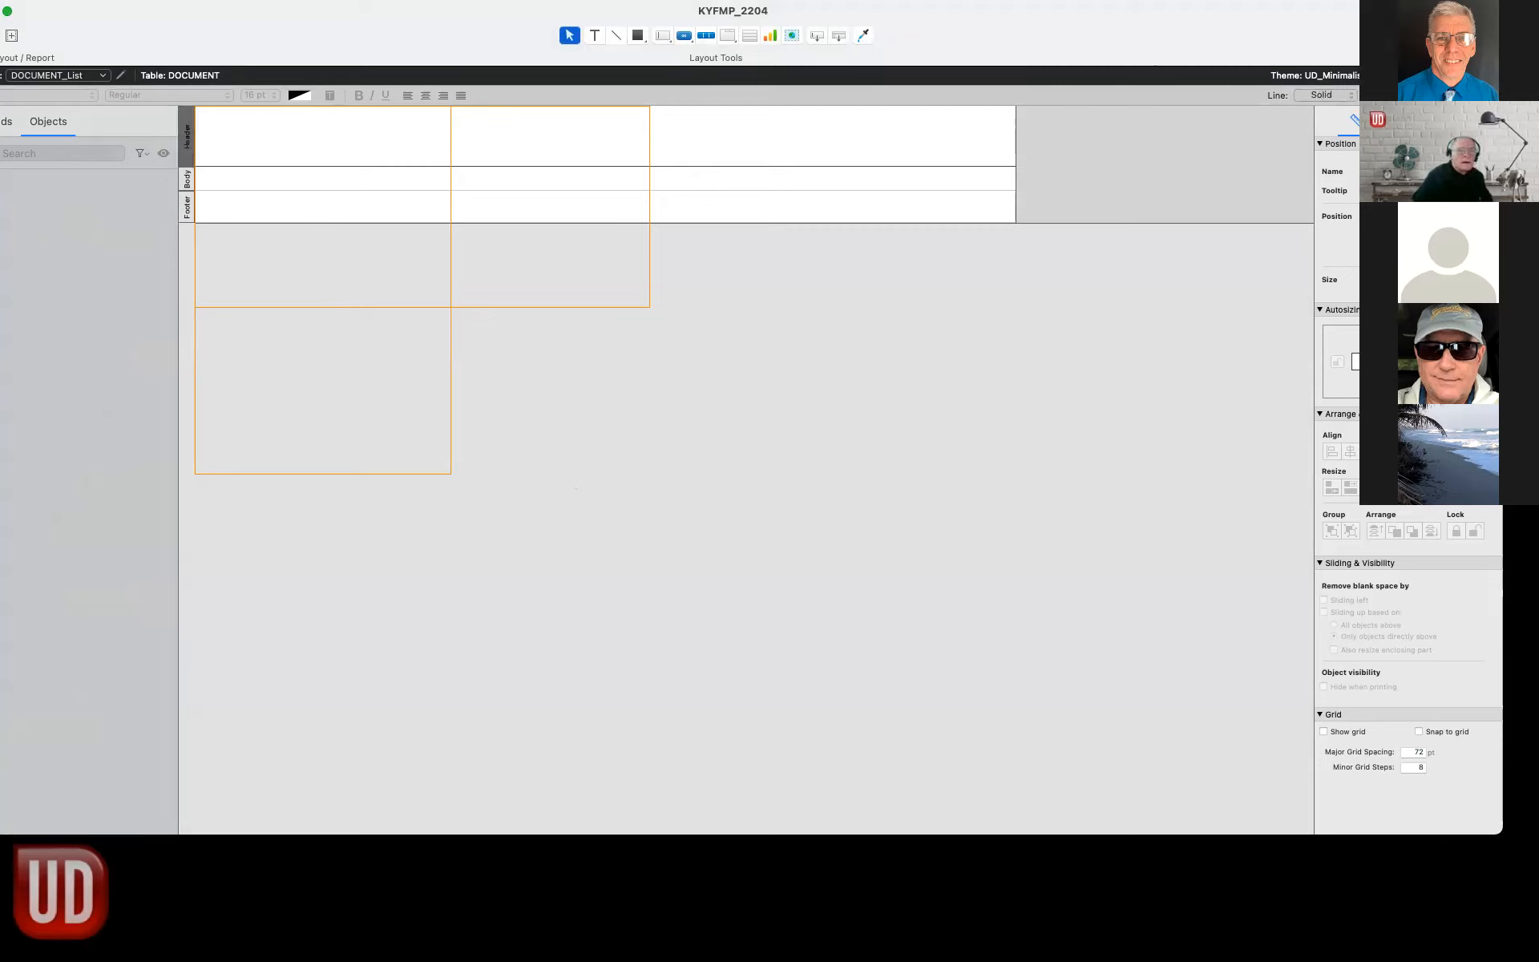
left_click(1391, 120)
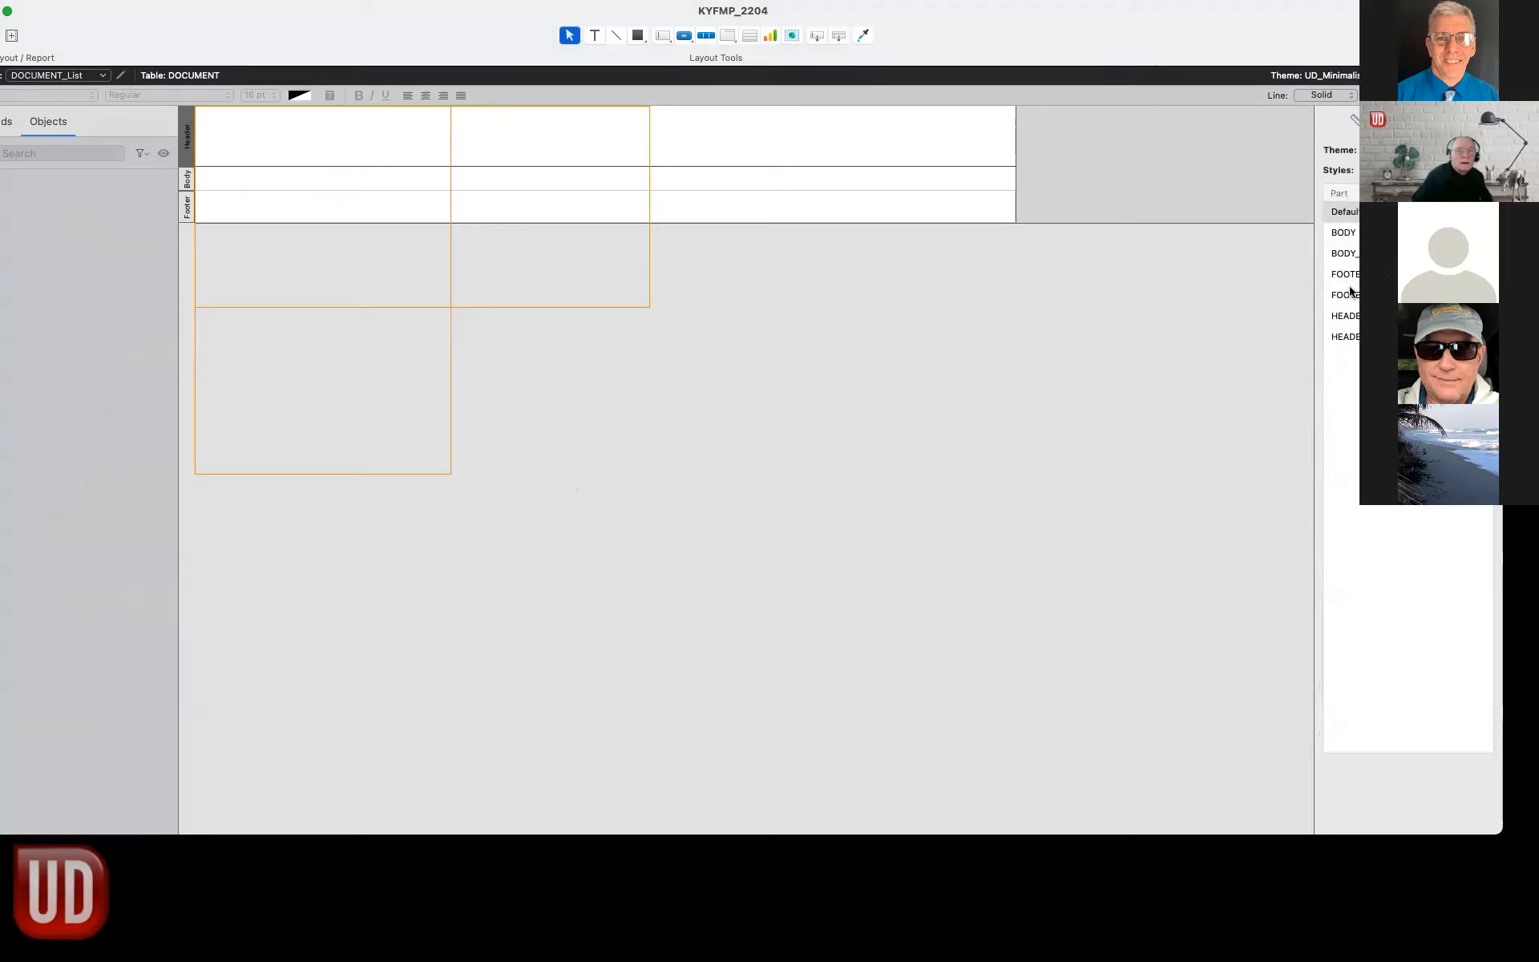
left_click(1353, 339)
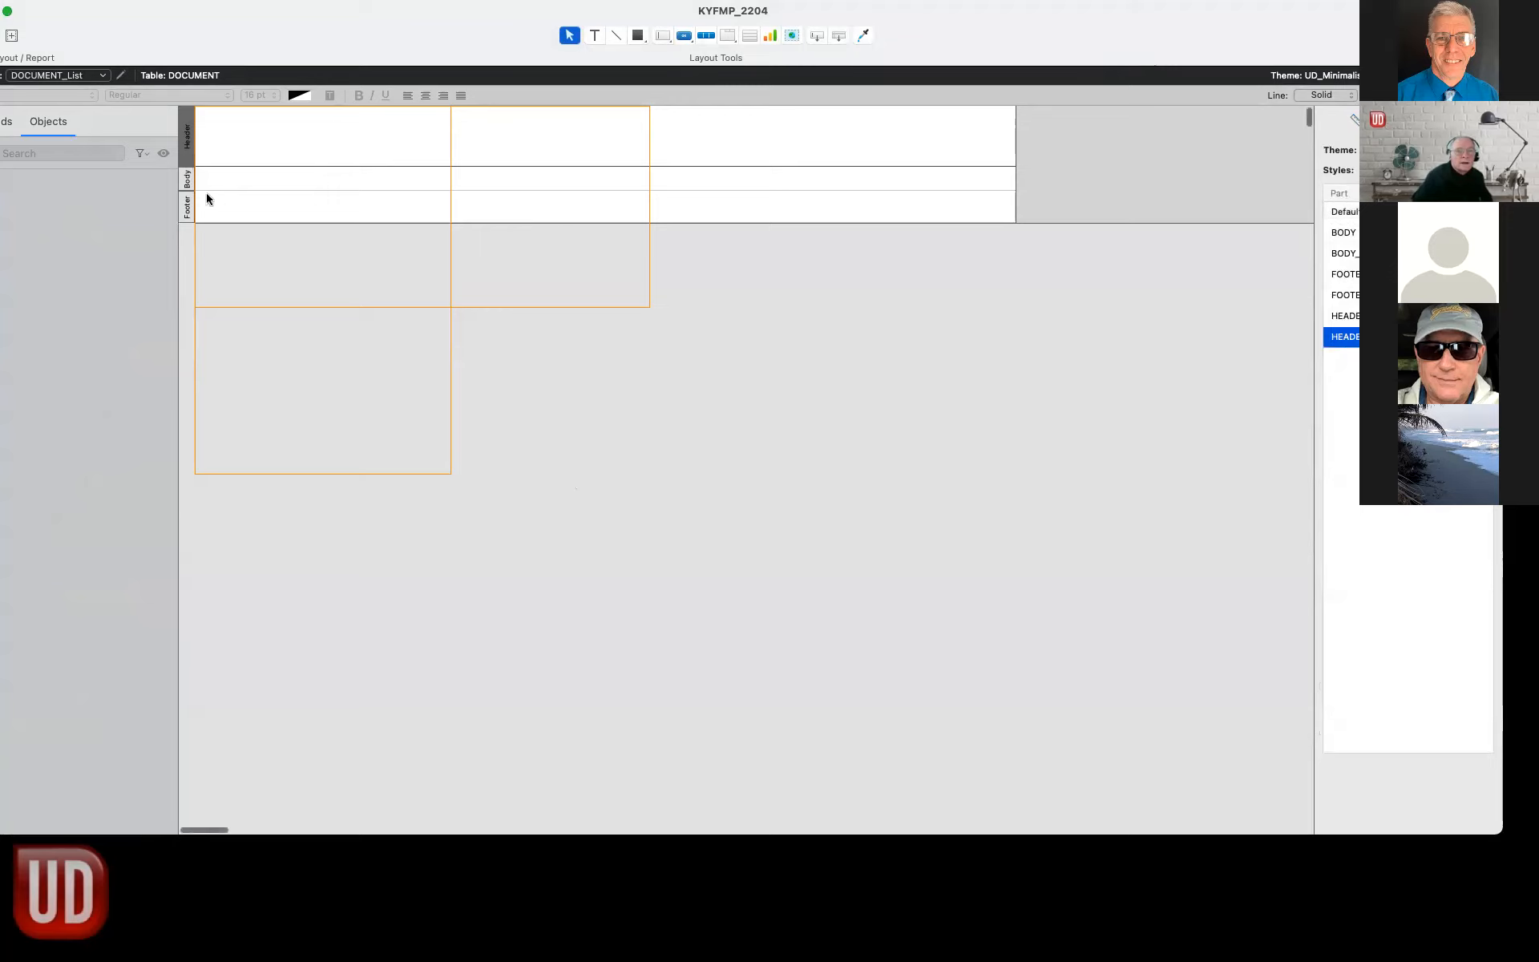
left_click(186, 180)
left_click(1333, 253)
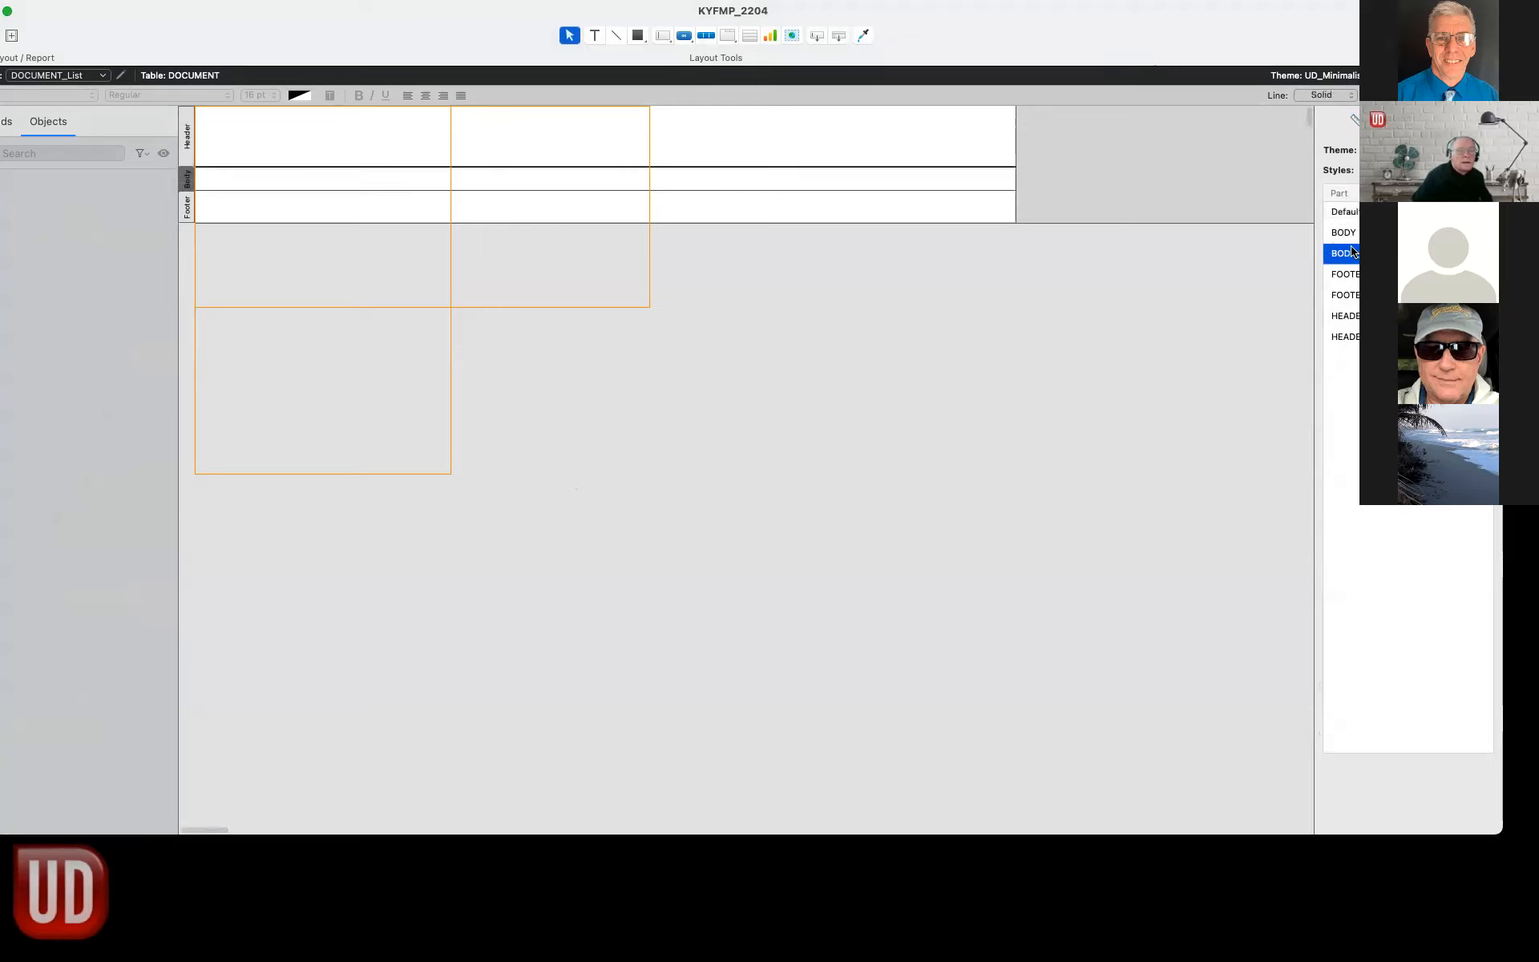
left_click(187, 210)
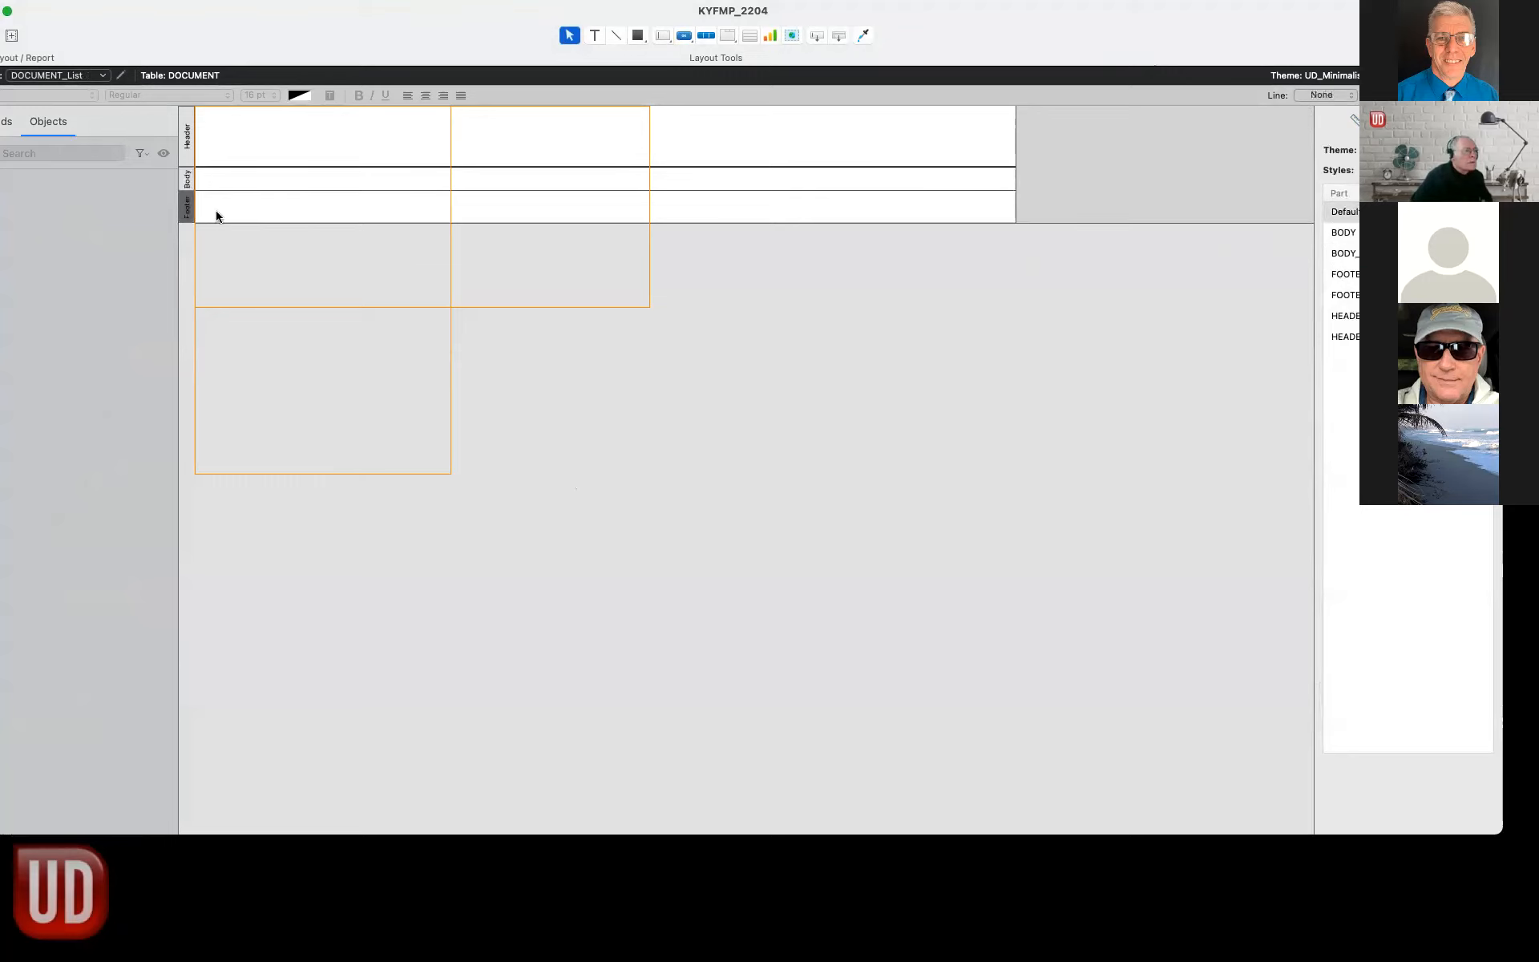
left_click(1343, 296)
left_click(771, 350)
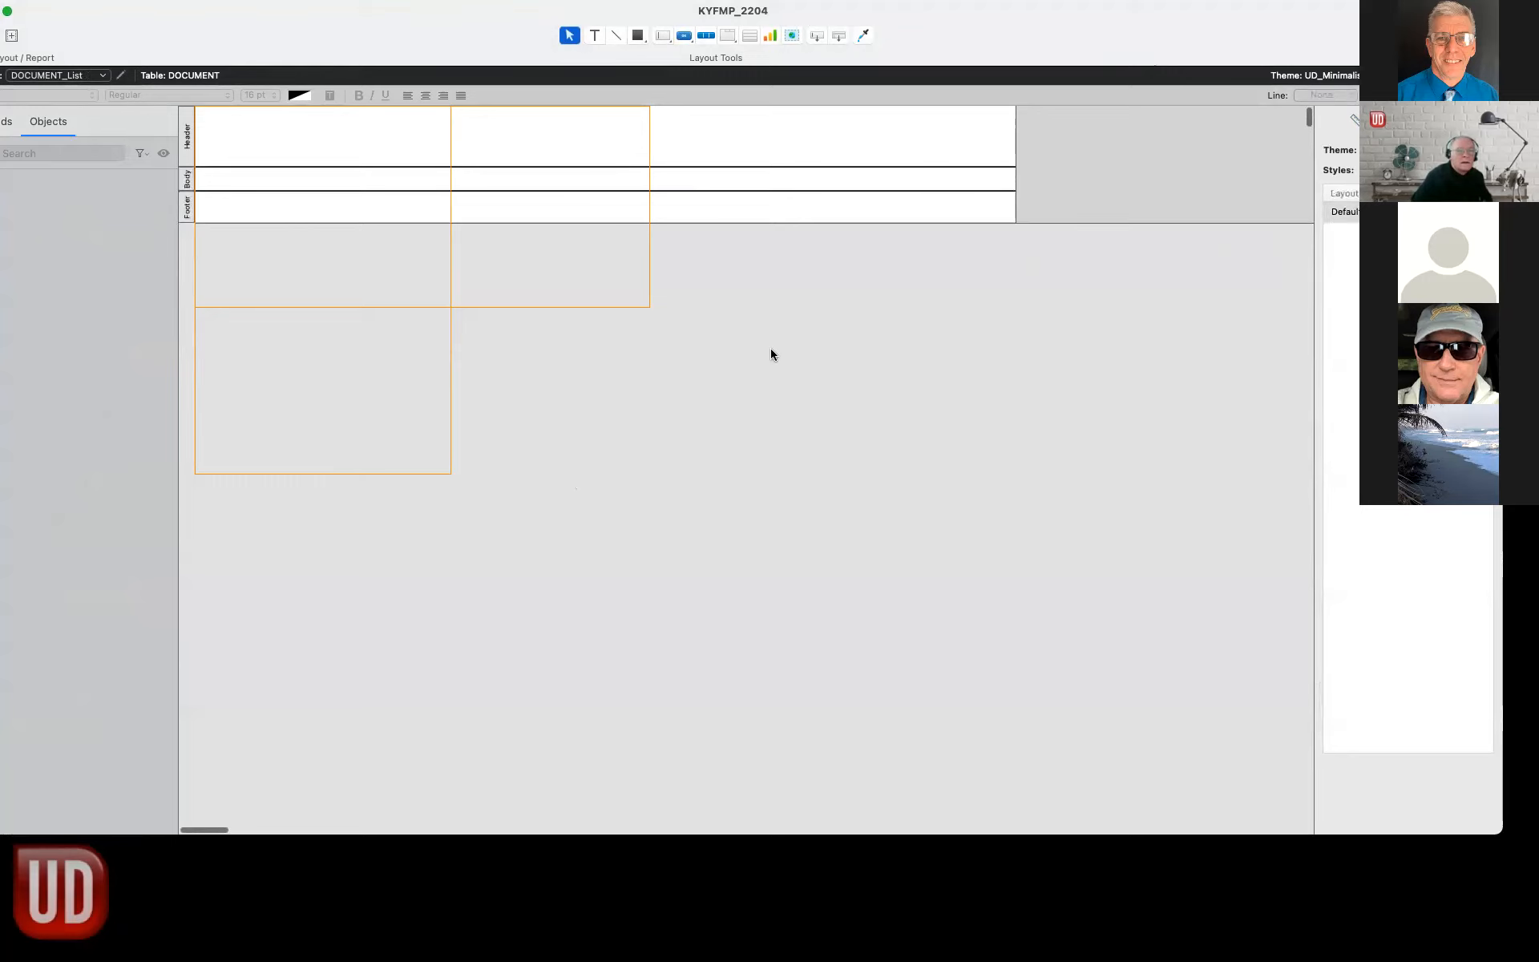
Switch to the kyfmp_101 file and open its DOCUMENT_List layout.
left_click(1465, 862)
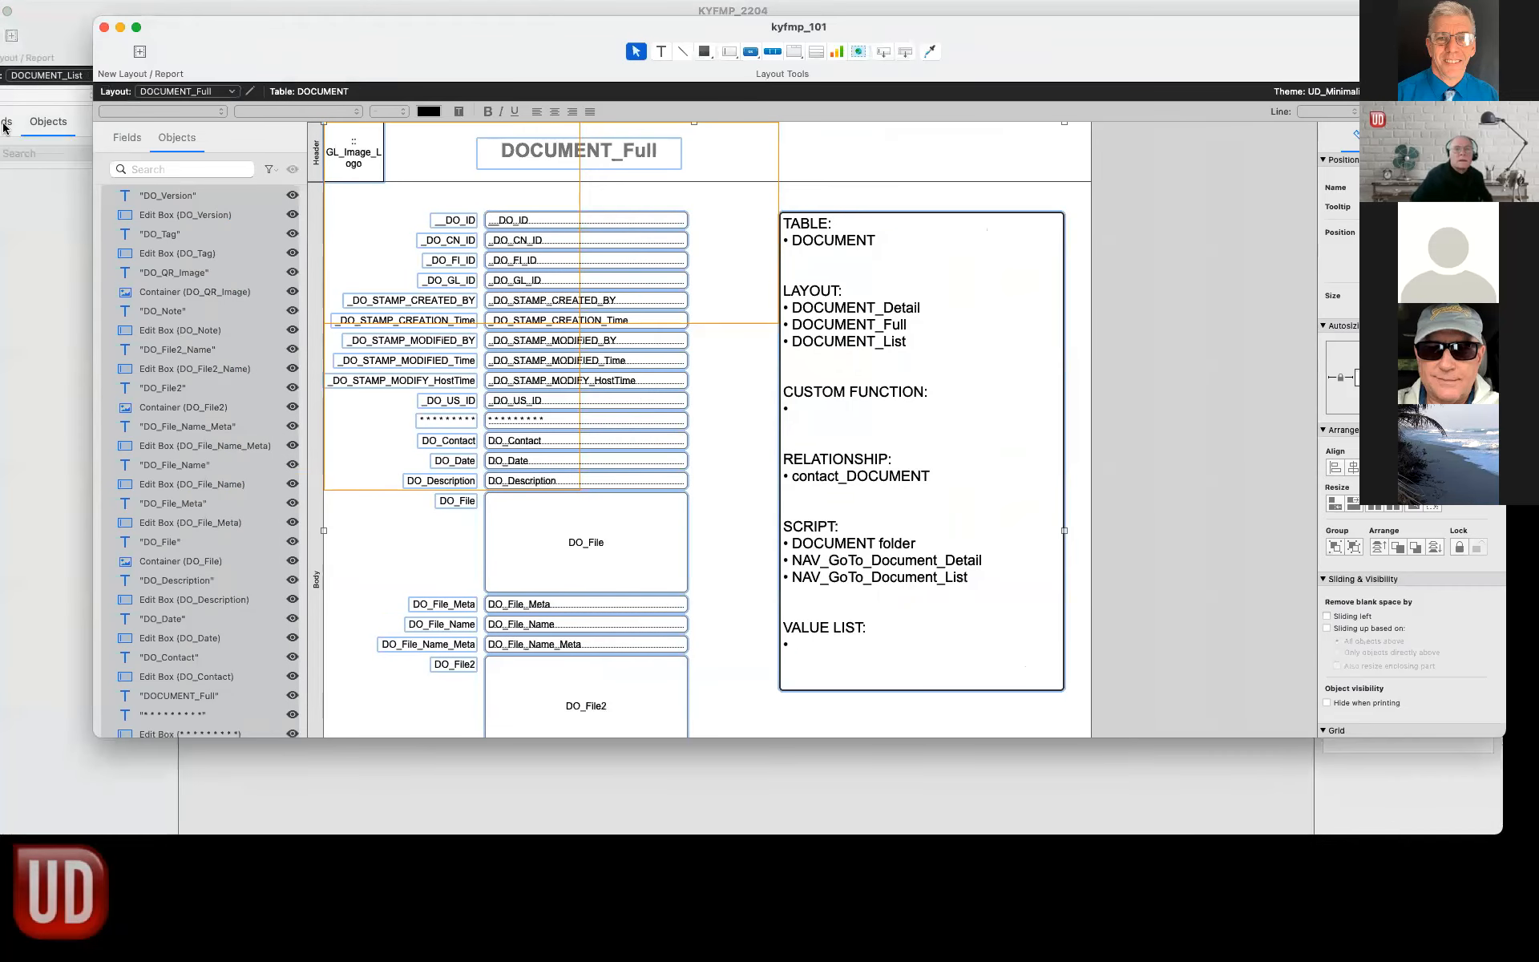
left_click(187, 92)
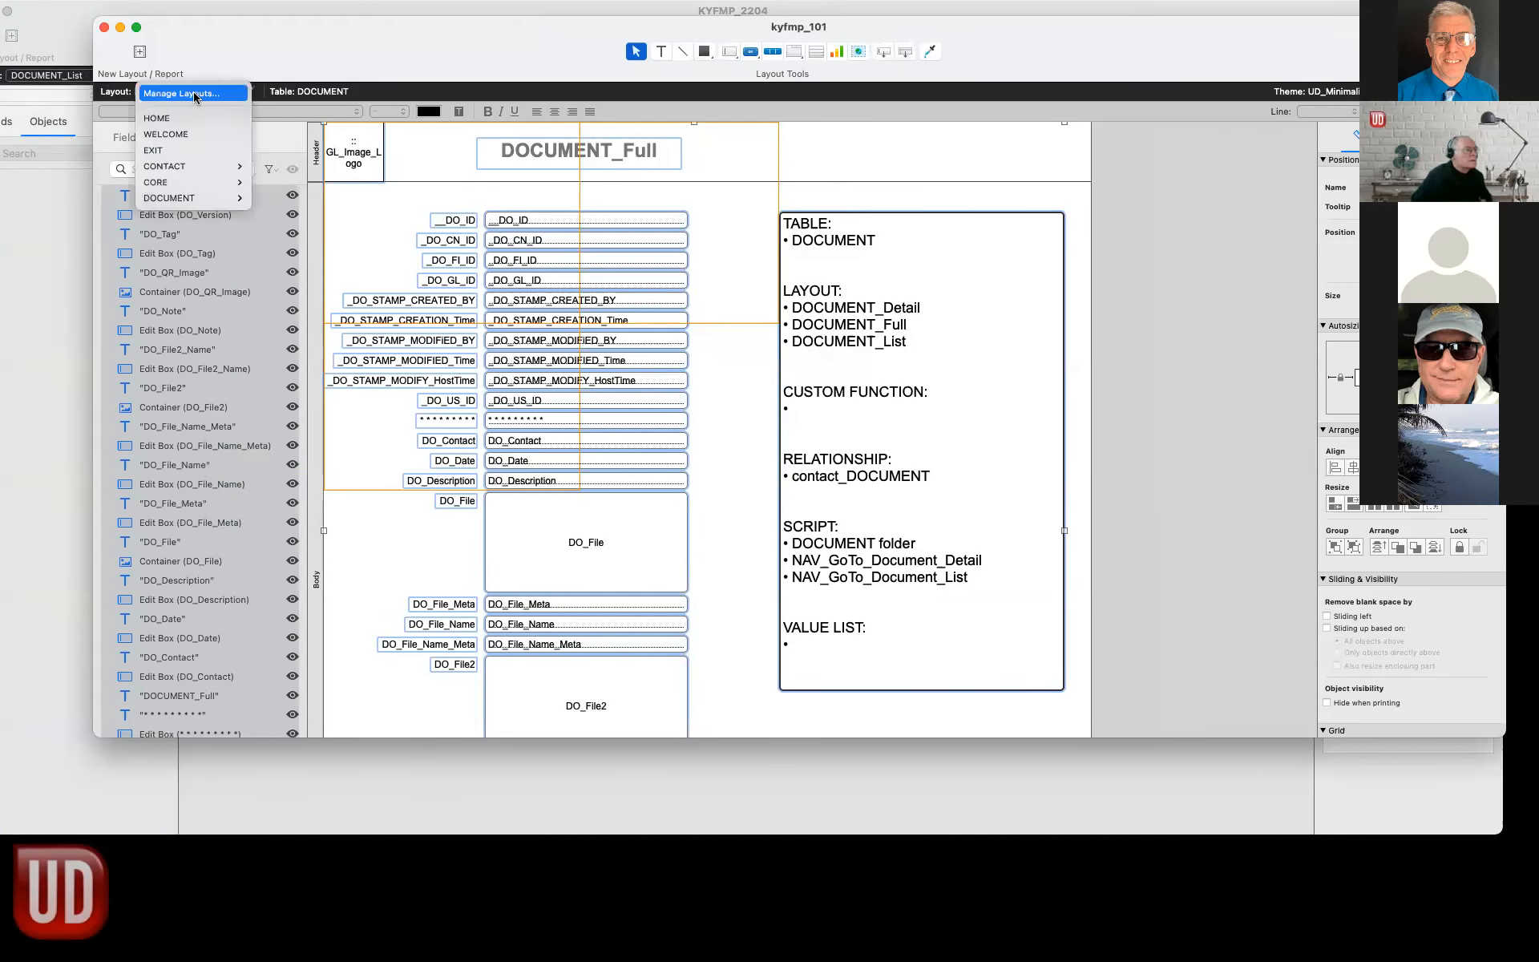
mouse_move(184, 198)
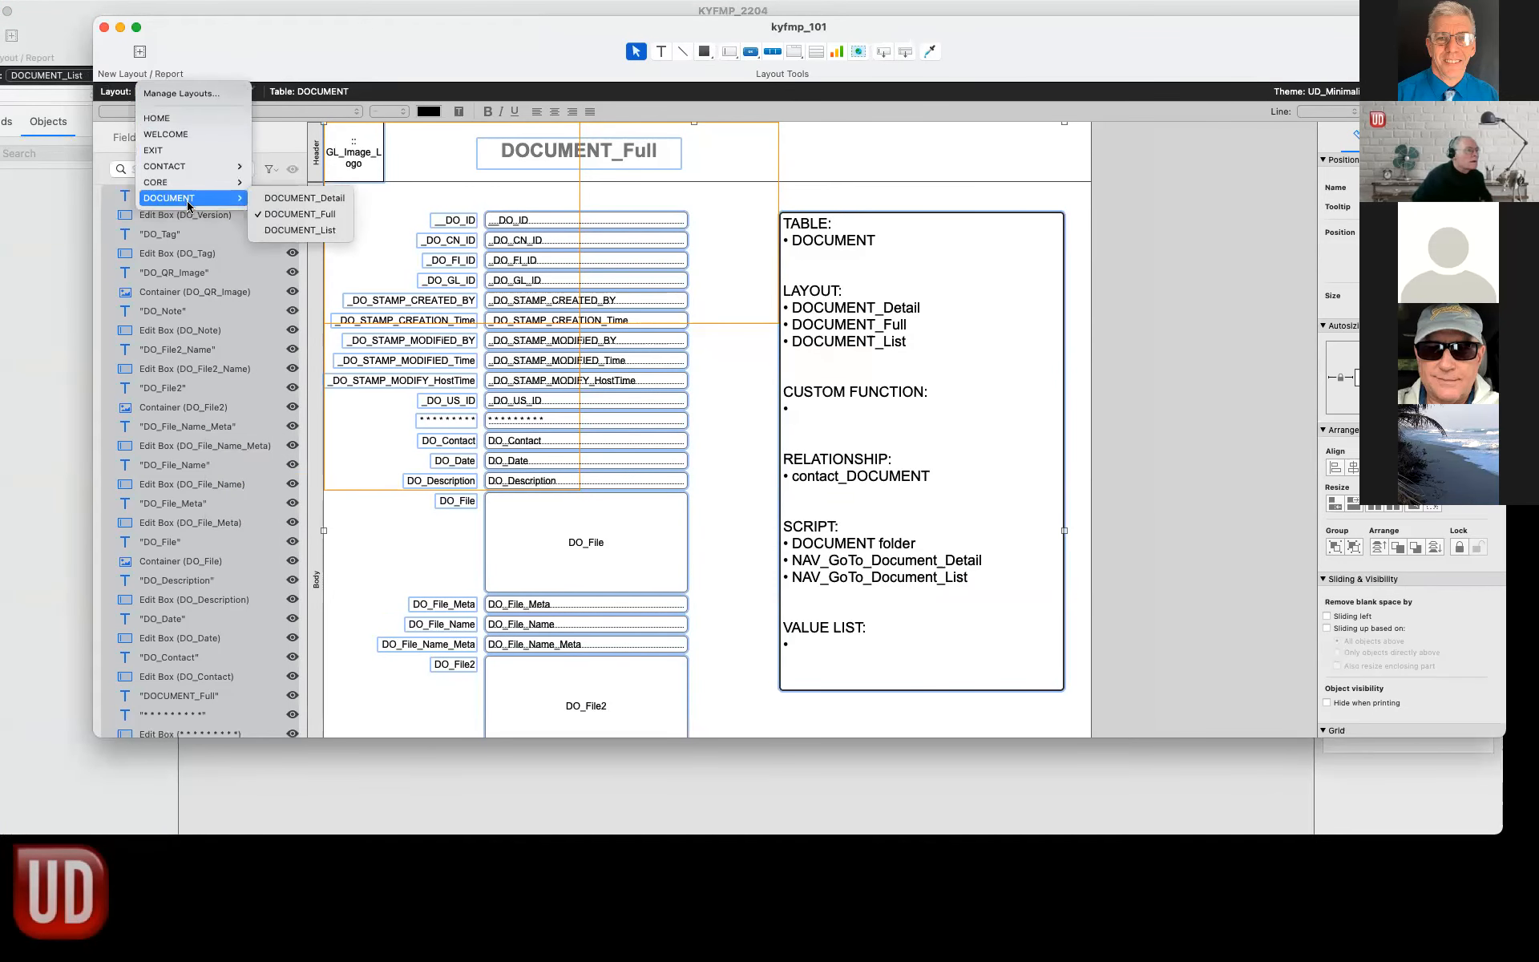
left_click(316, 228)
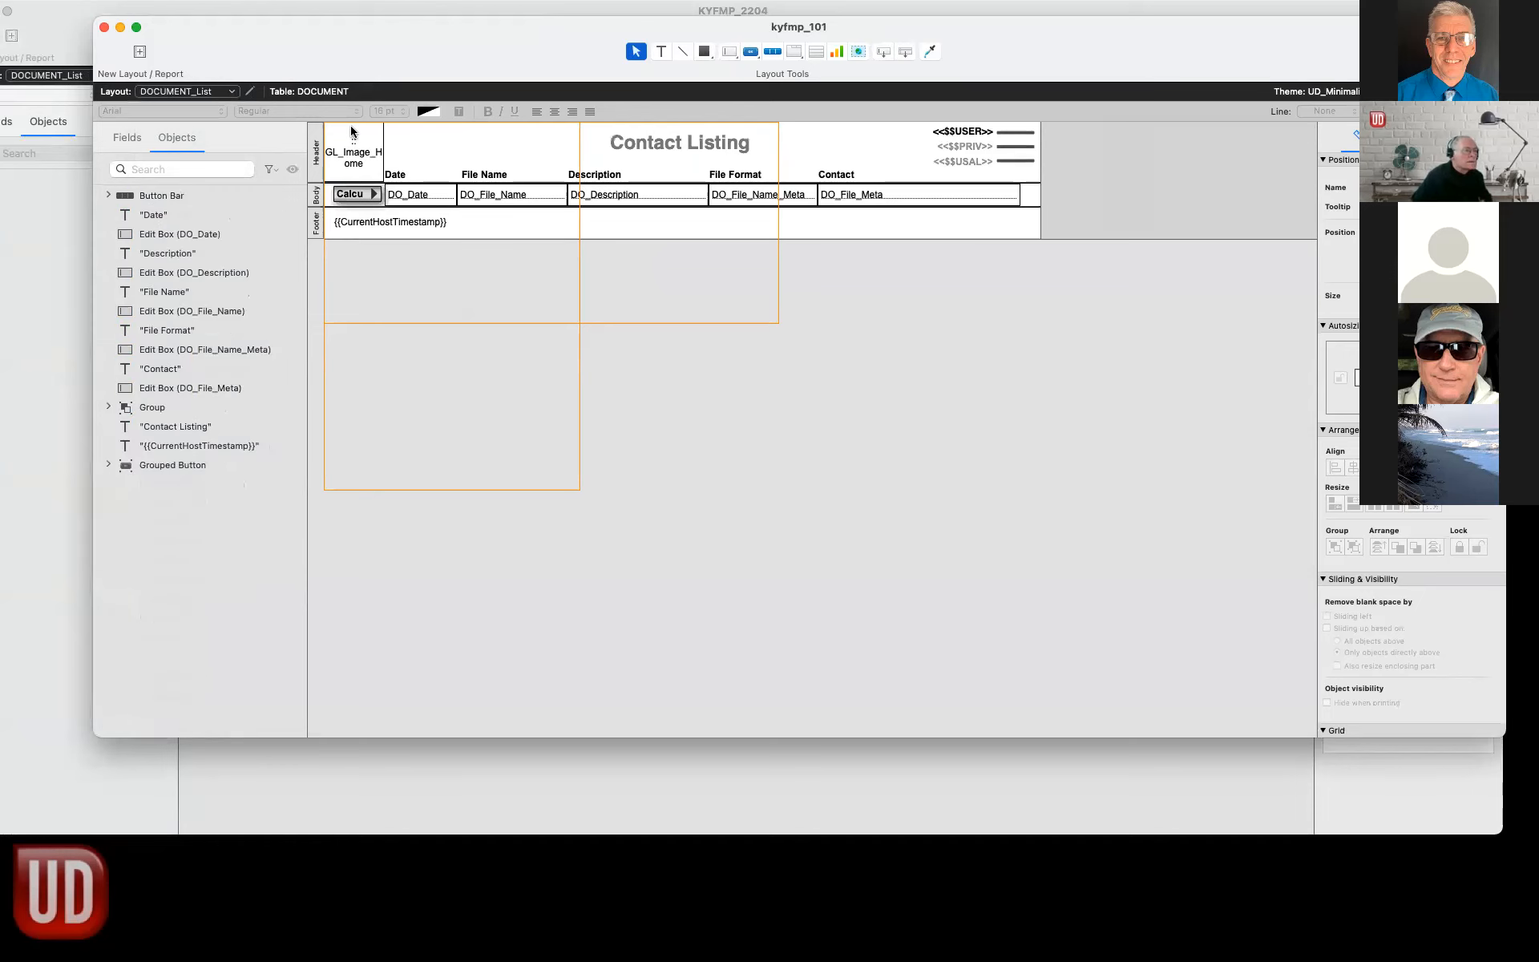
Copy all objects from kyfmp_101's DOCUMENT_List layout into KYFMP_2204's DOCUMENT_List layout and narrow the layout to fit them.
key("super+a")
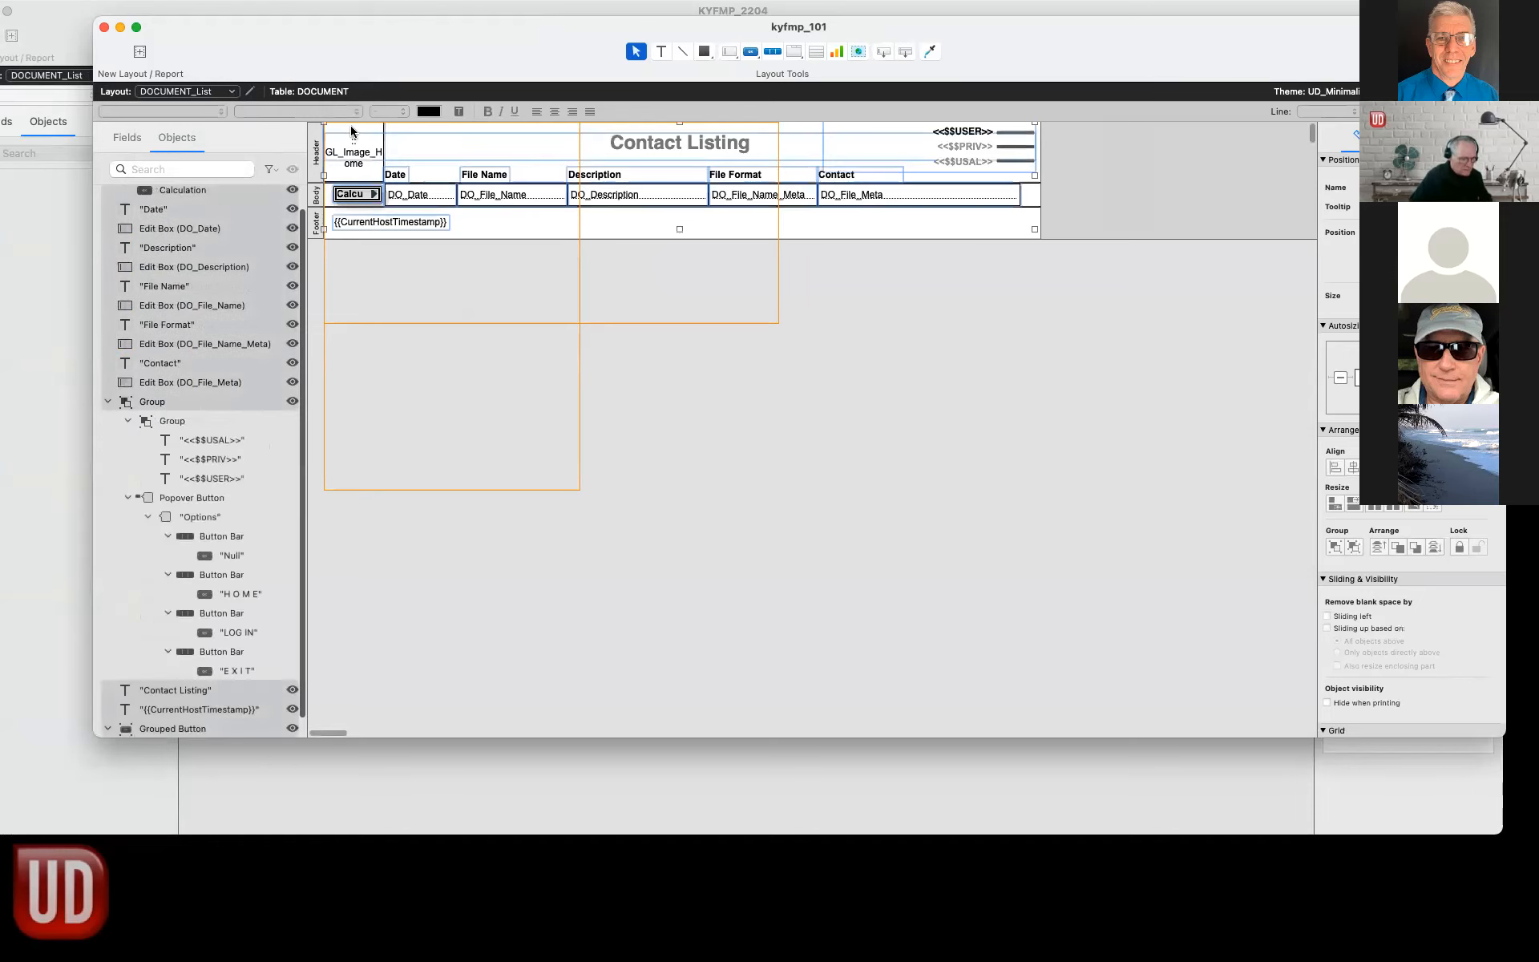
key("Delete")
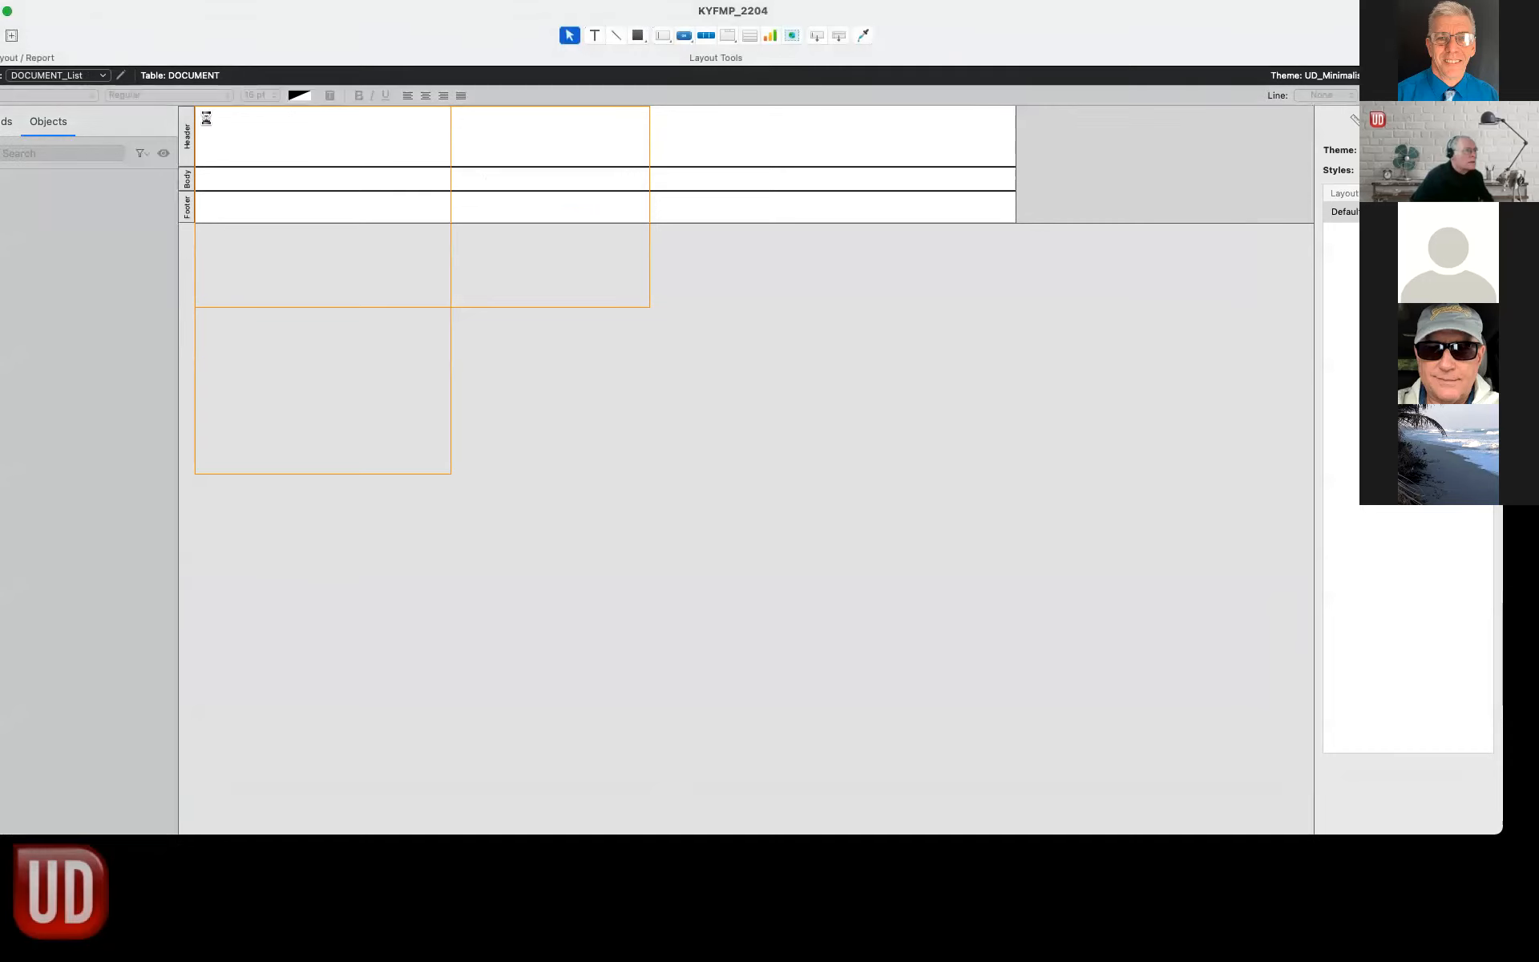
key("super+z")
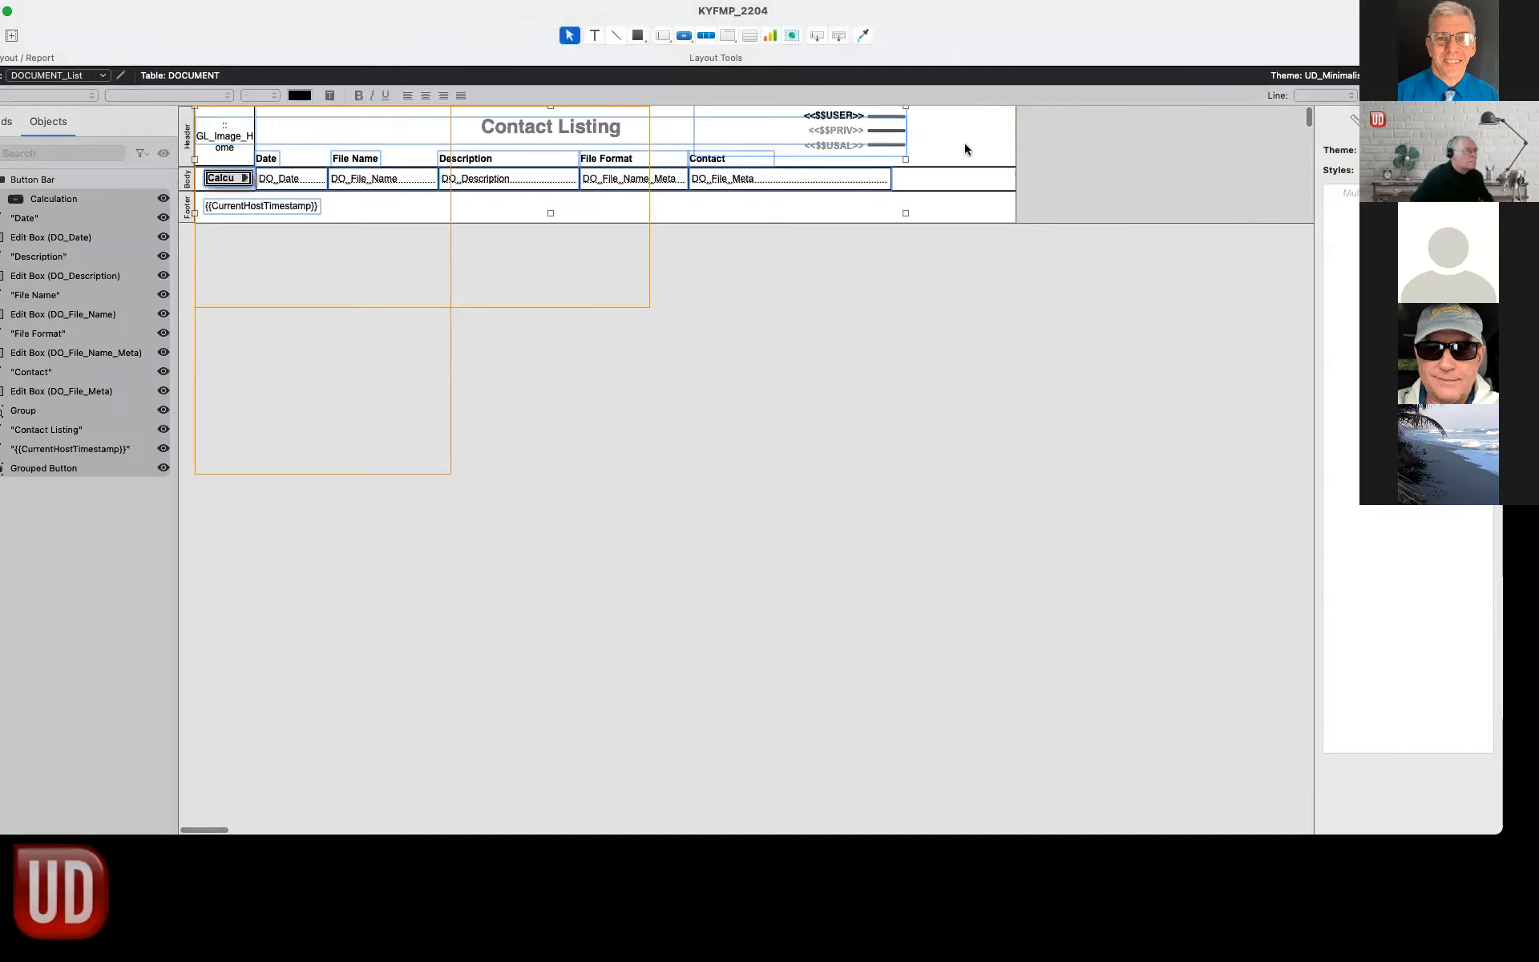
left_click_drag(1015, 142, 914, 152)
Open the DOCUMENT_Detail layout in KYFMP_2204 and delete all objects on it.
left_click(56, 74)
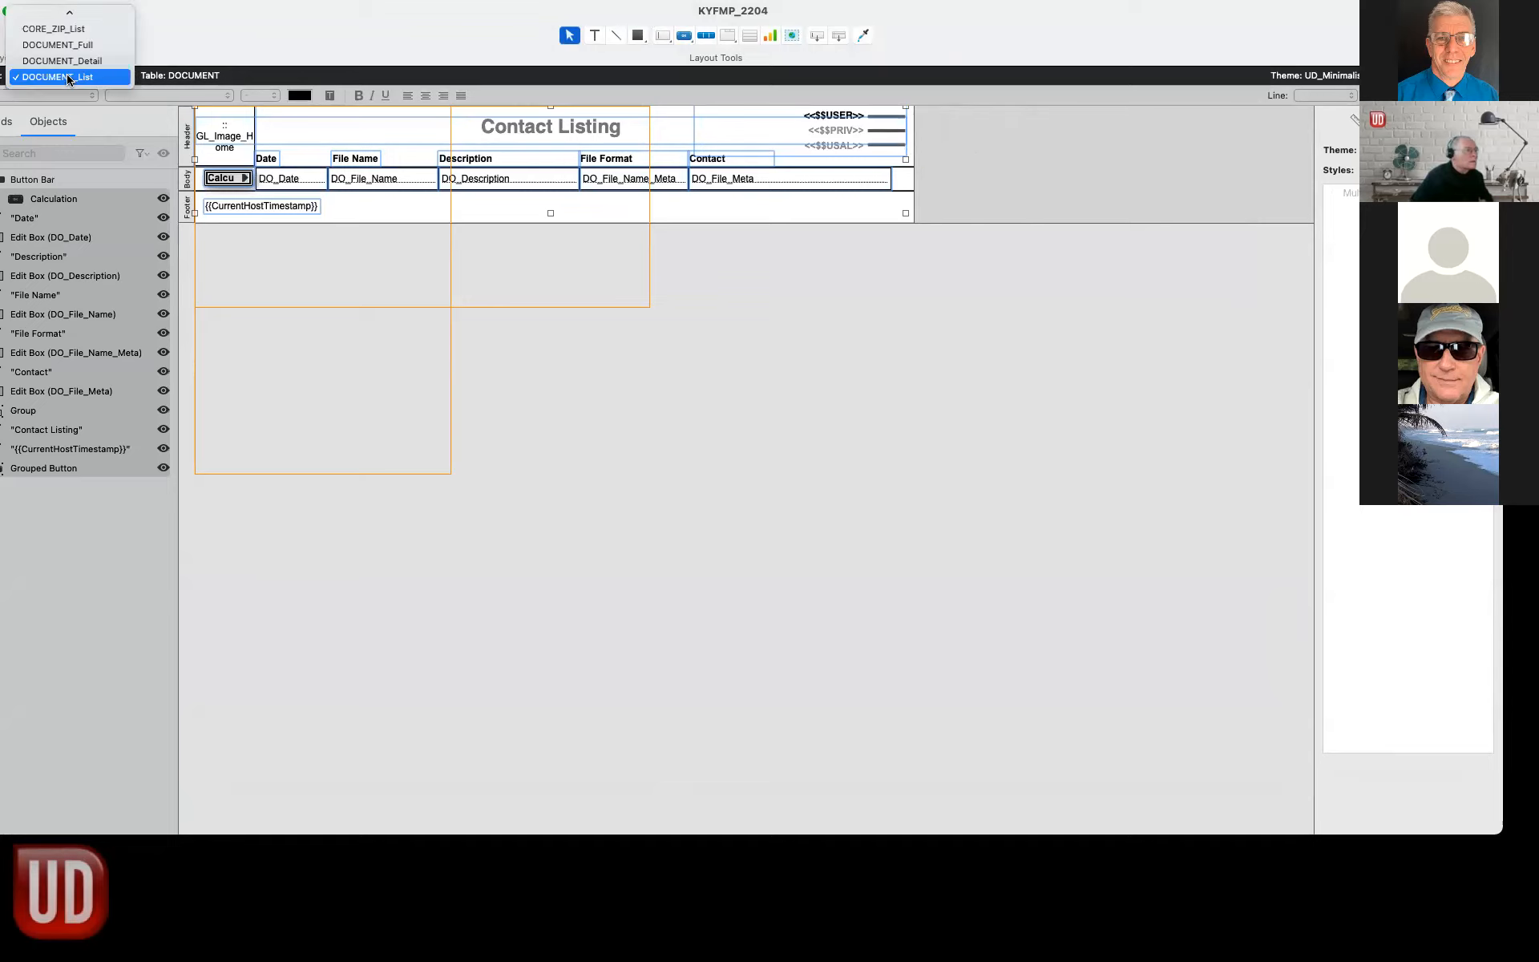
left_click(61, 60)
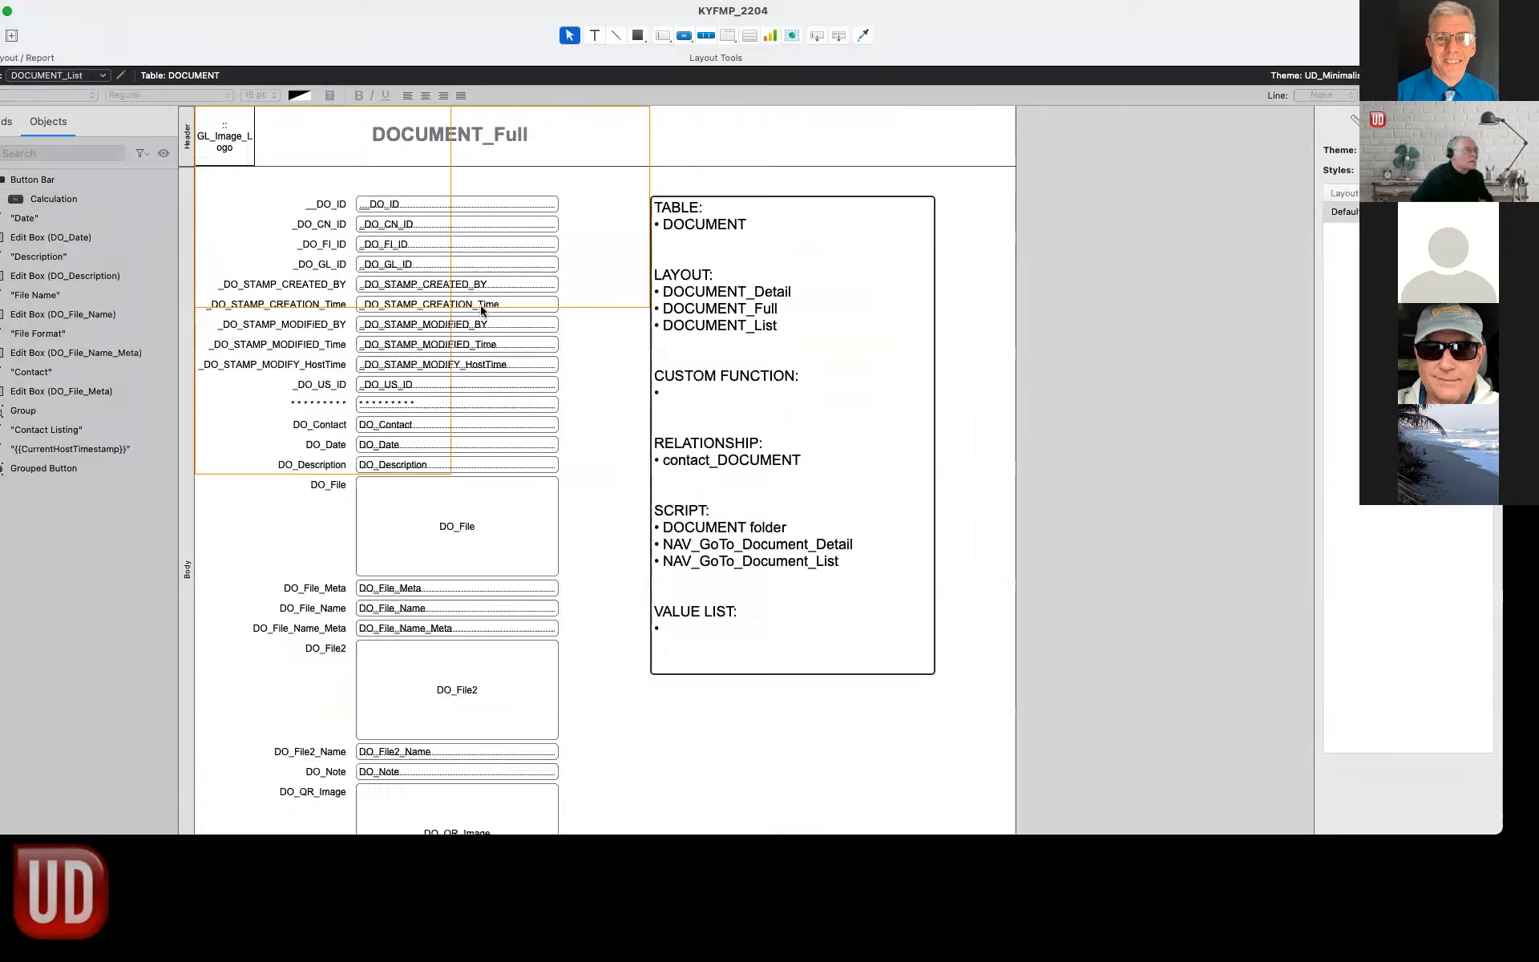
key("super+a")
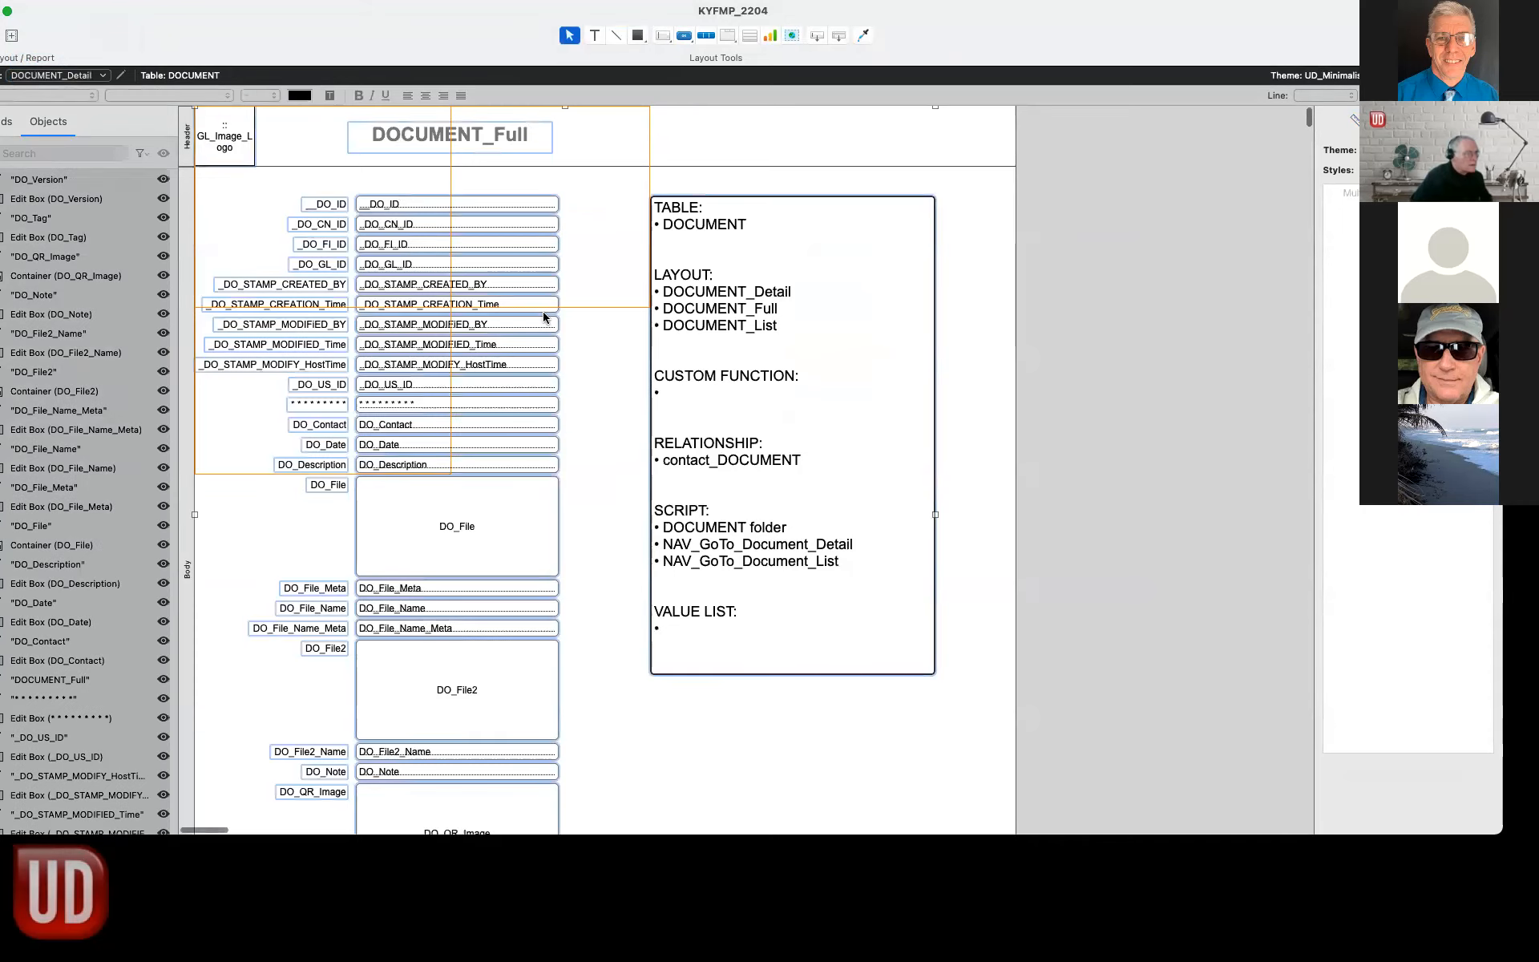
key("Delete")
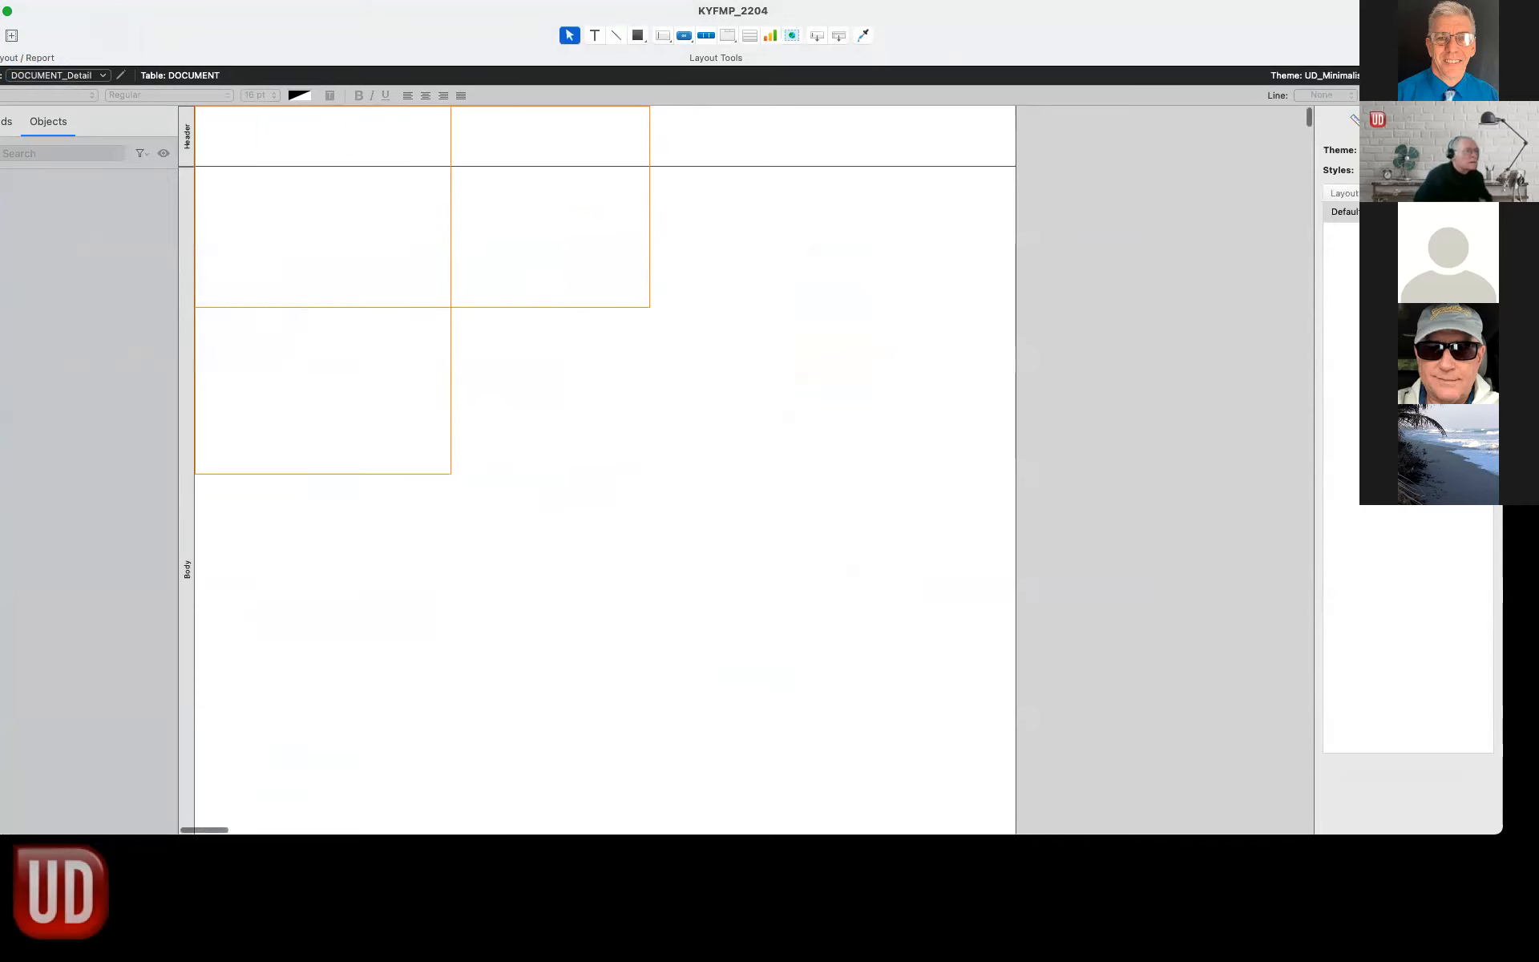
Bring up kyfmp_101, select all objects on its DOCUMENT_Detail layout, and return to the empty DOCUMENT_Detail layout in KYFMP_2204.
left_click_drag(1538, 53, 867, 43)
left_click(238, 115)
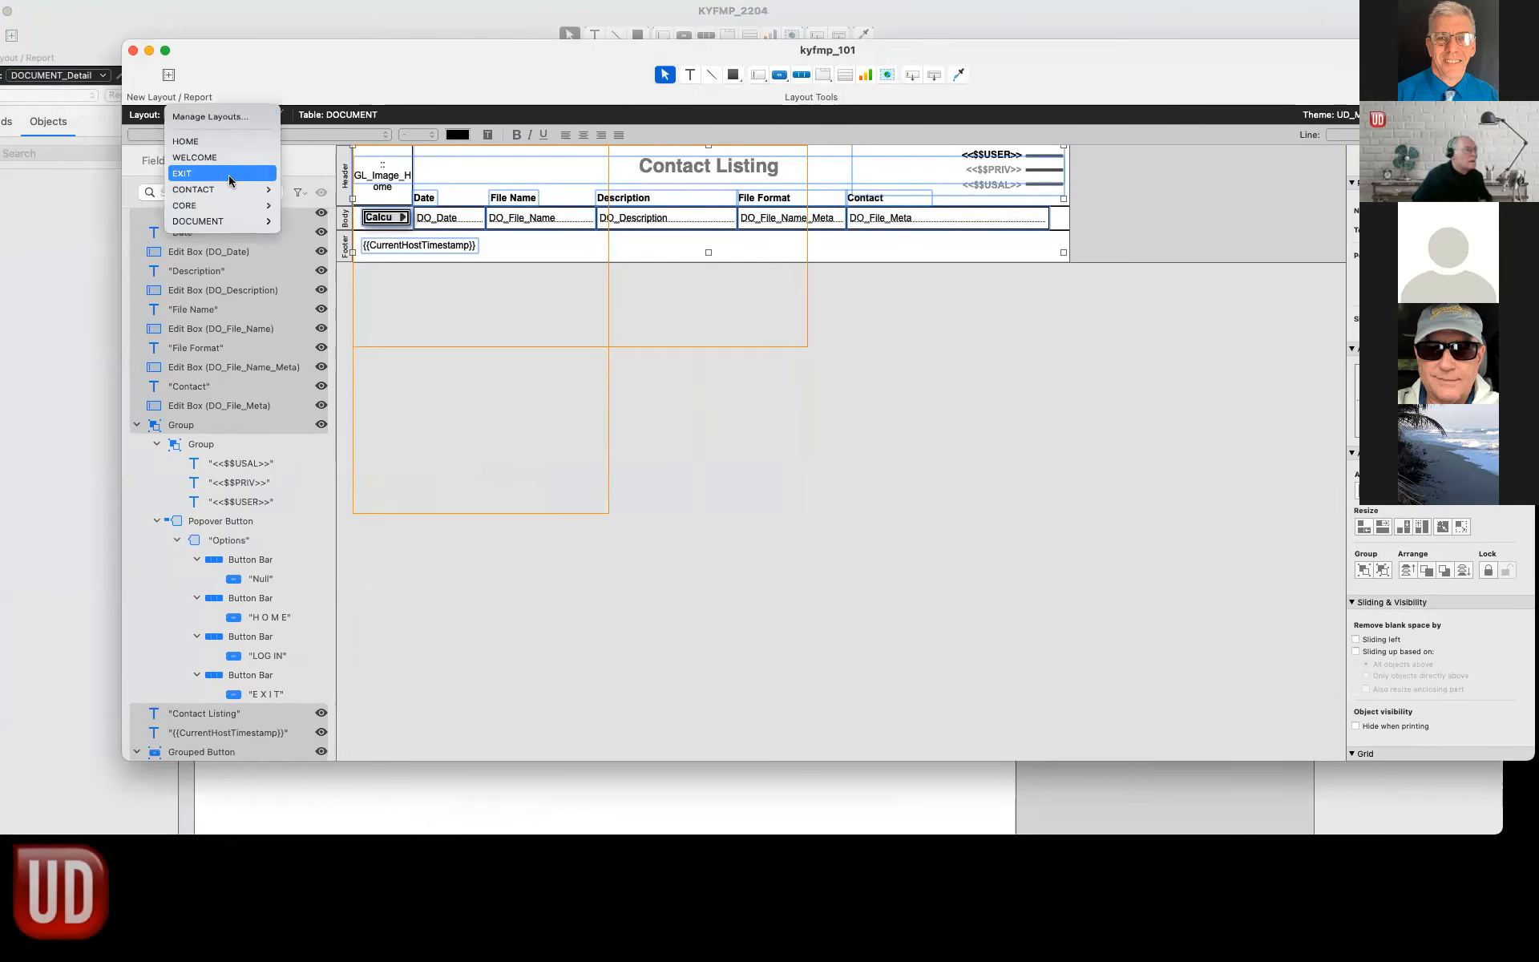
mouse_move(229, 223)
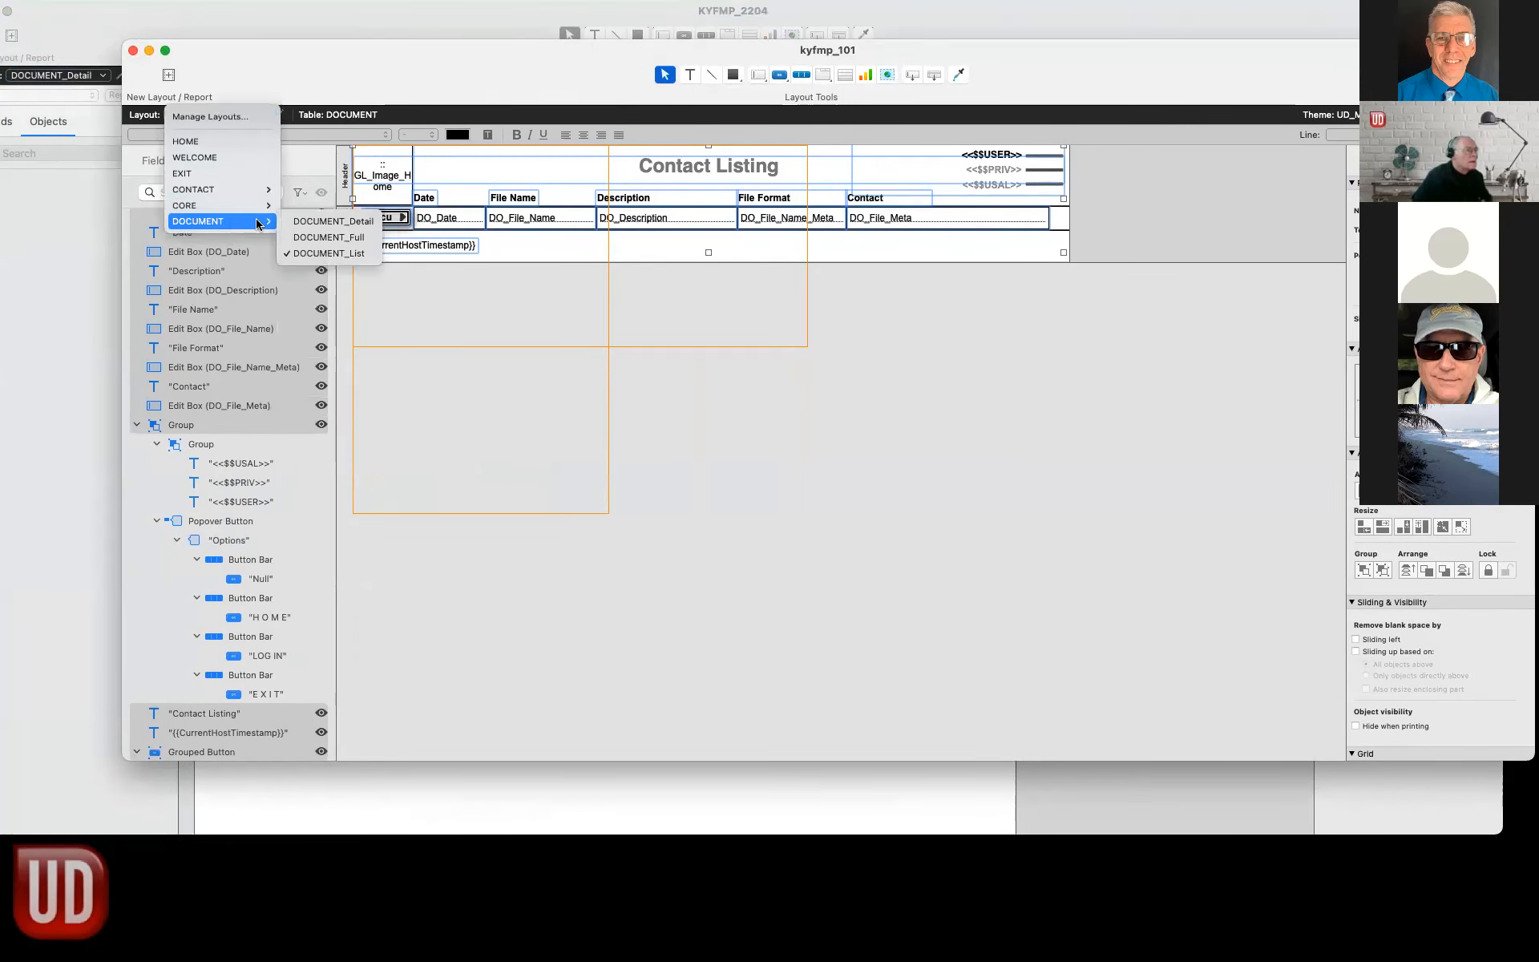
left_click(353, 229)
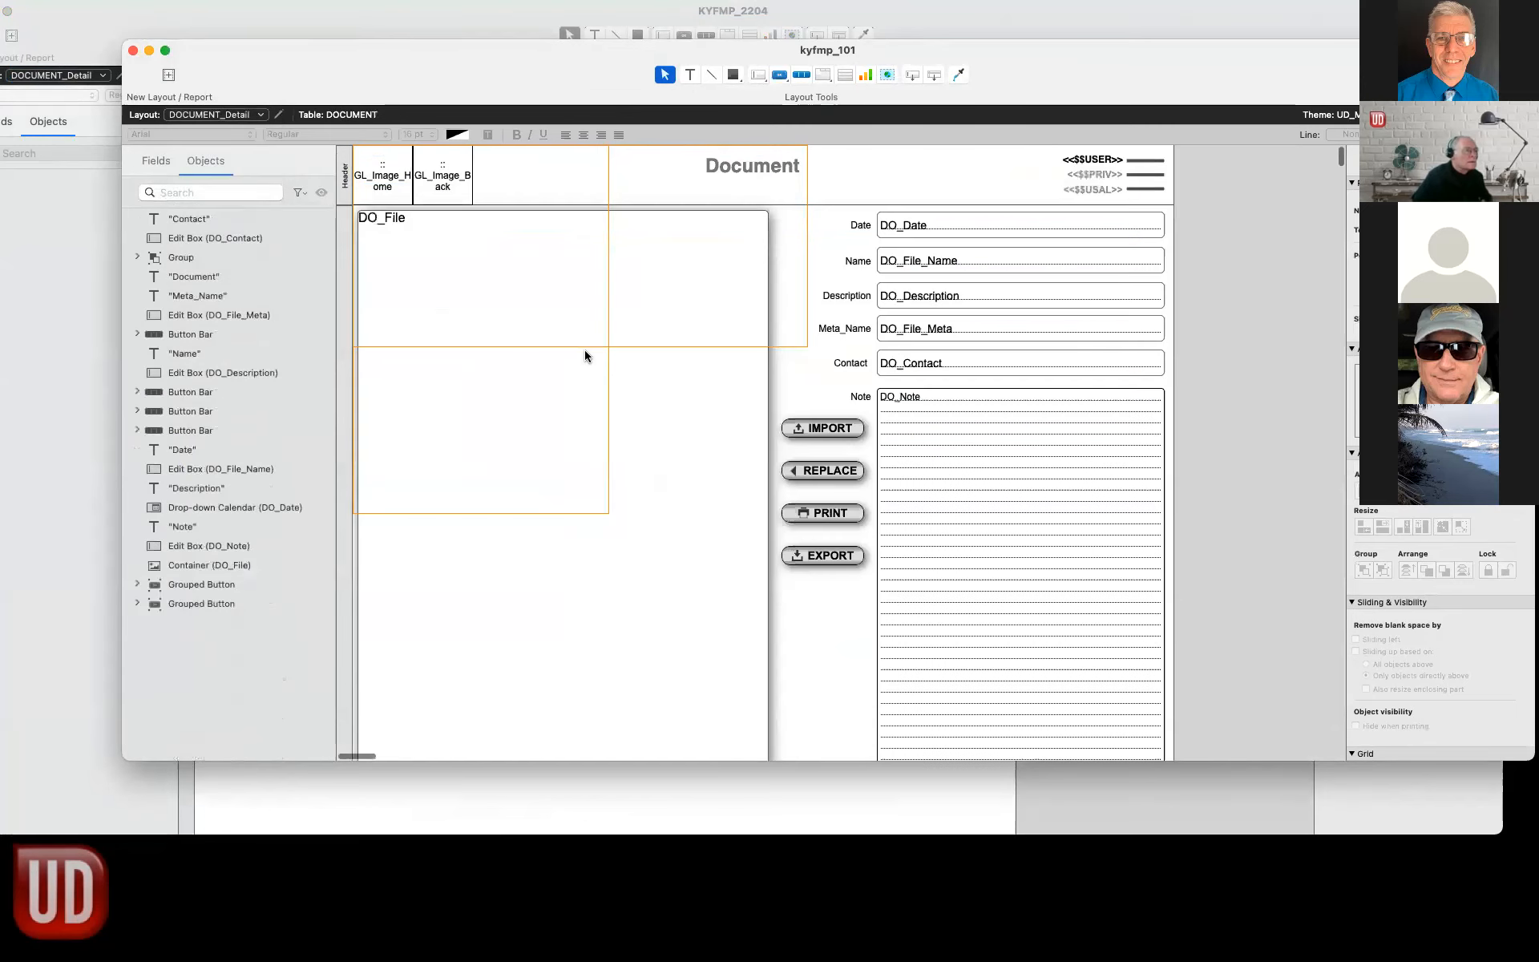
key("super+a")
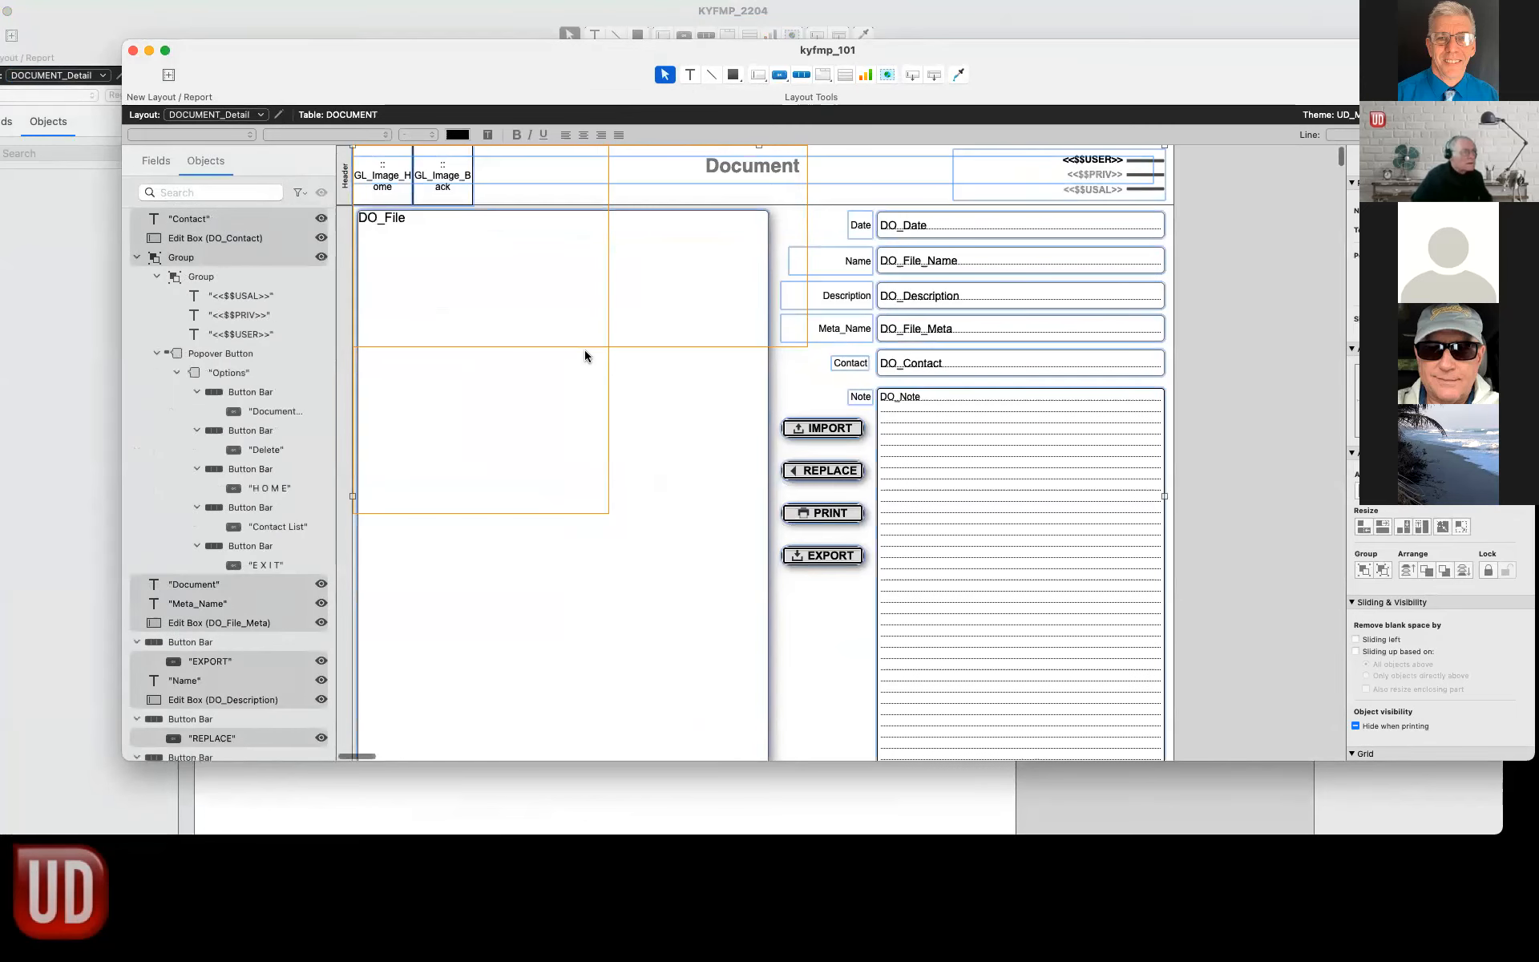
left_click_drag(383, 64, 1538, 64)
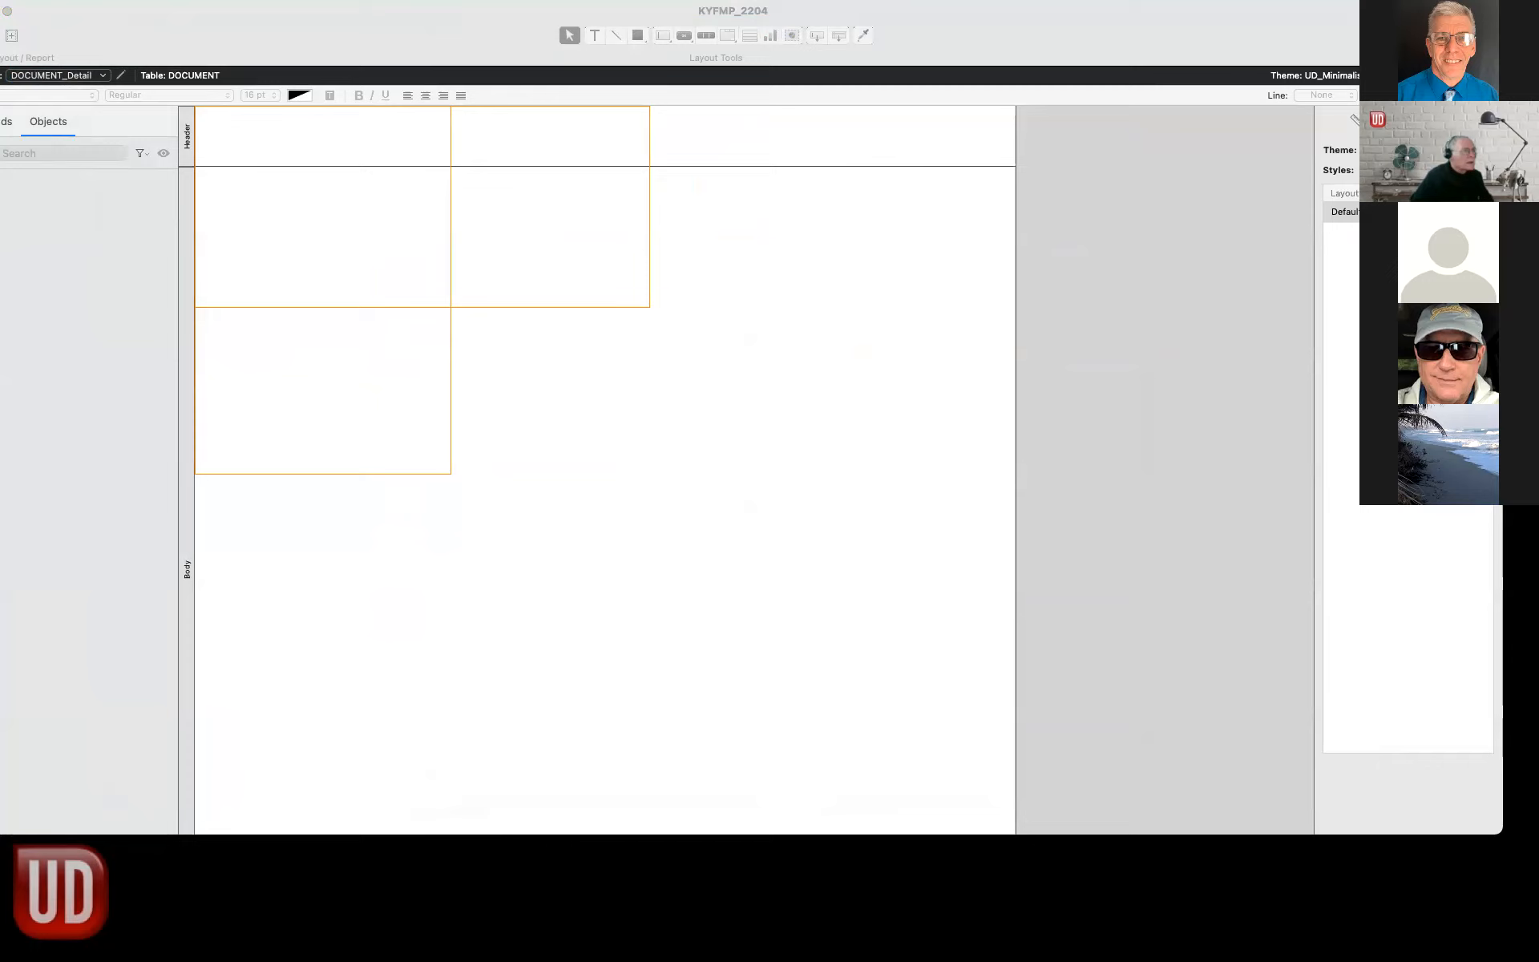
left_click(449, 197)
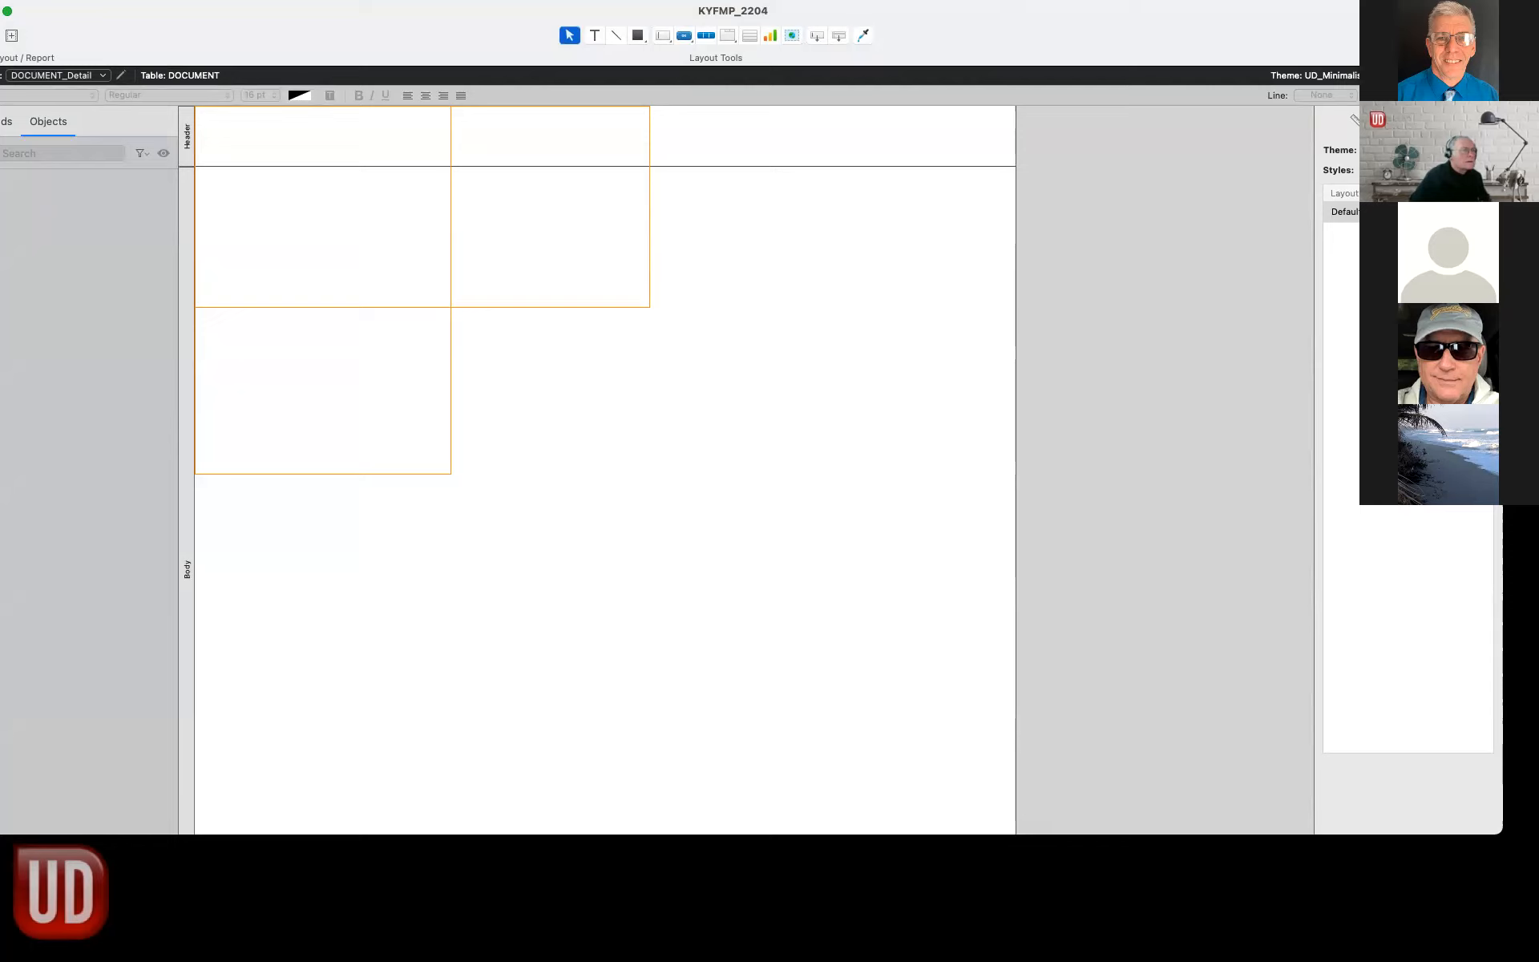
Open the kyfmp_101 scripts, collapse the FILE folder, and copy the DOCUMENT script folder.
left_click_drag(1538, 138, 276, 120)
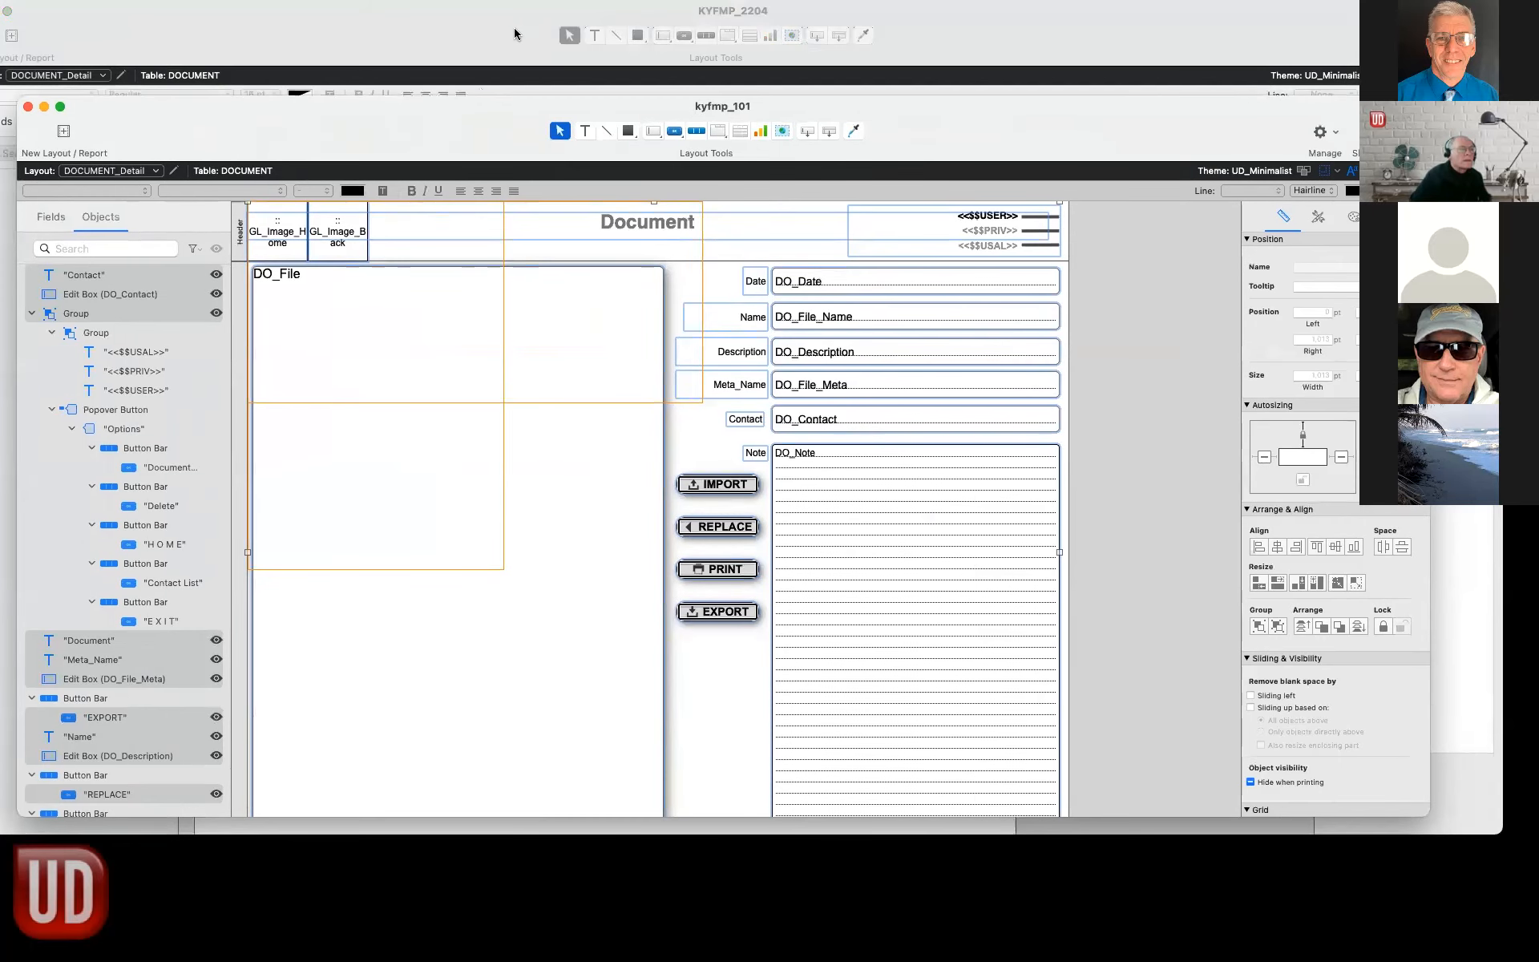
left_click(498, 8)
left_click(518, 36)
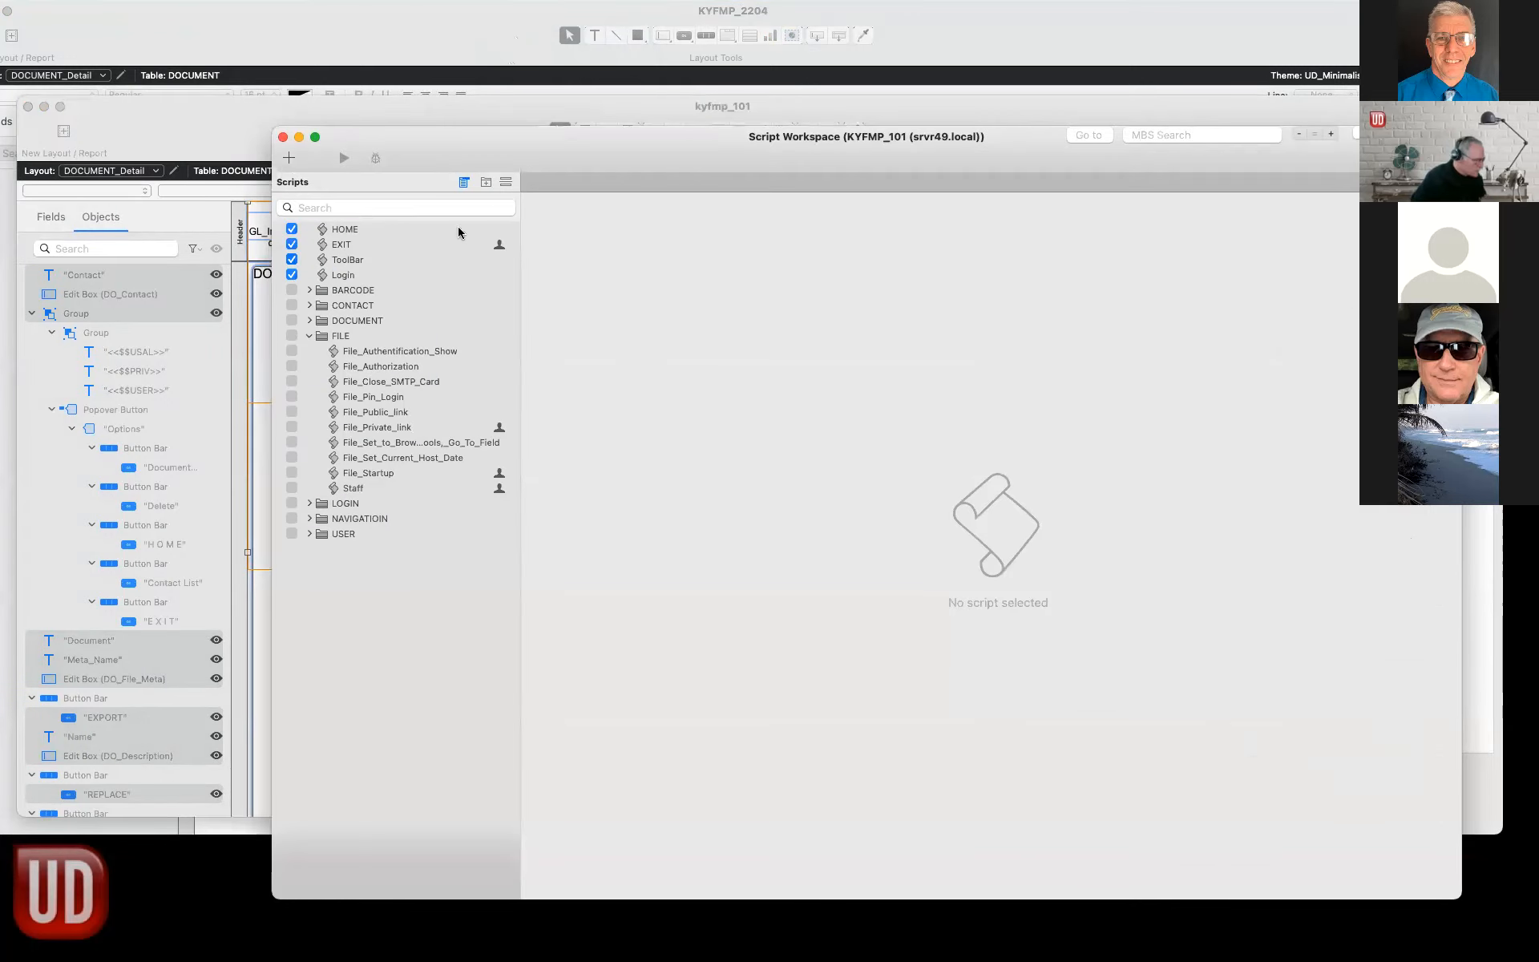
left_click(309, 335)
left_click(318, 324)
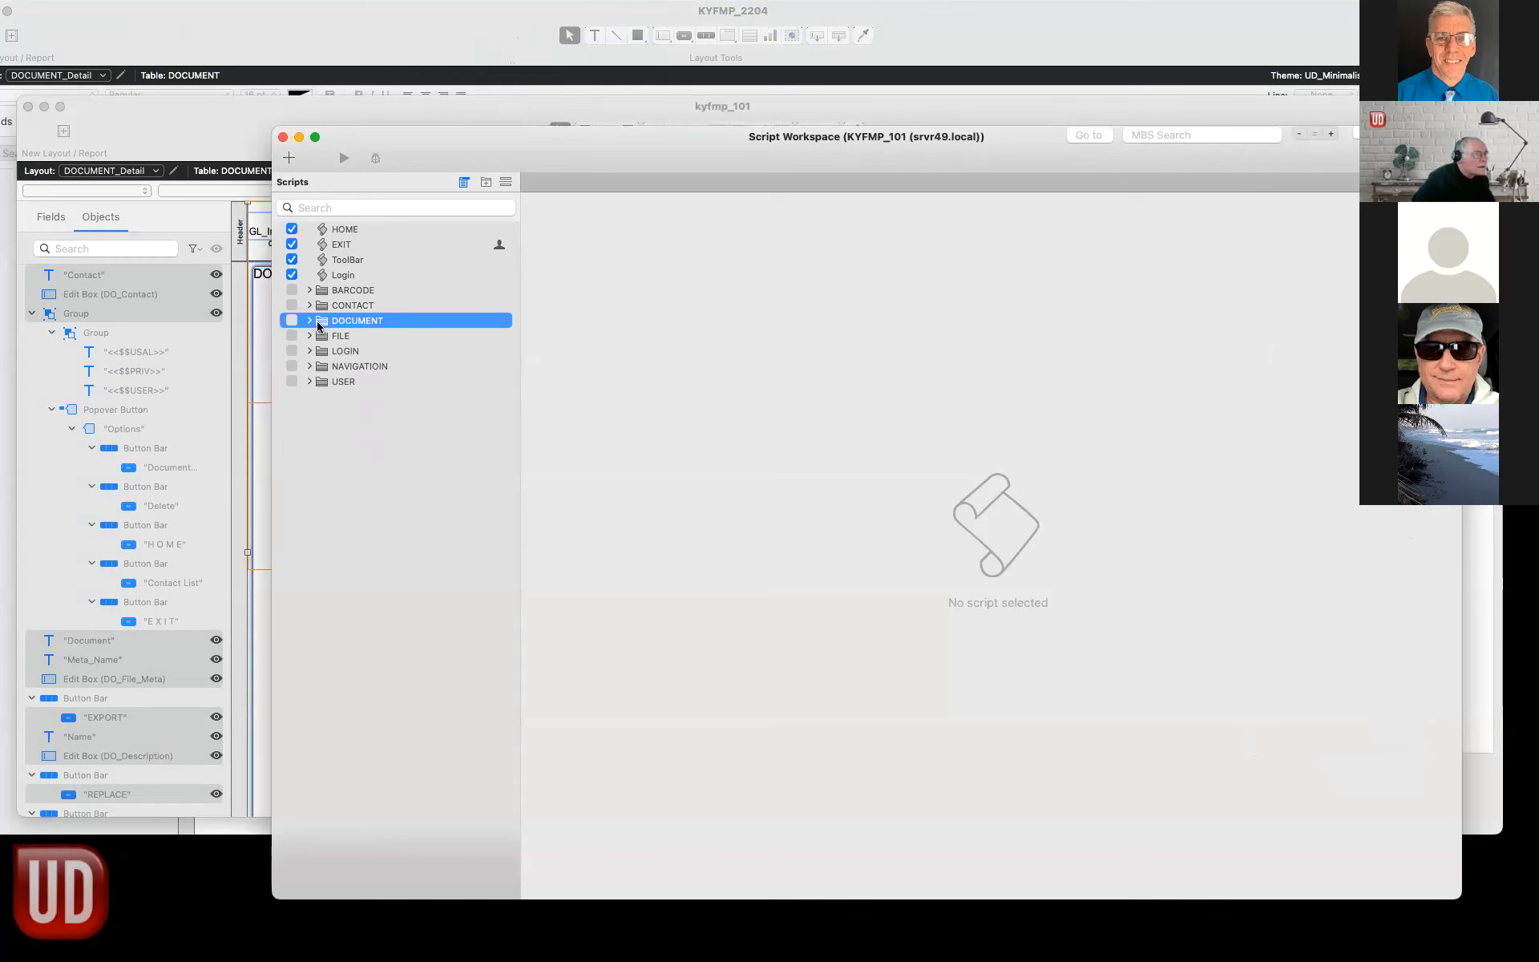
left_click(262, 126)
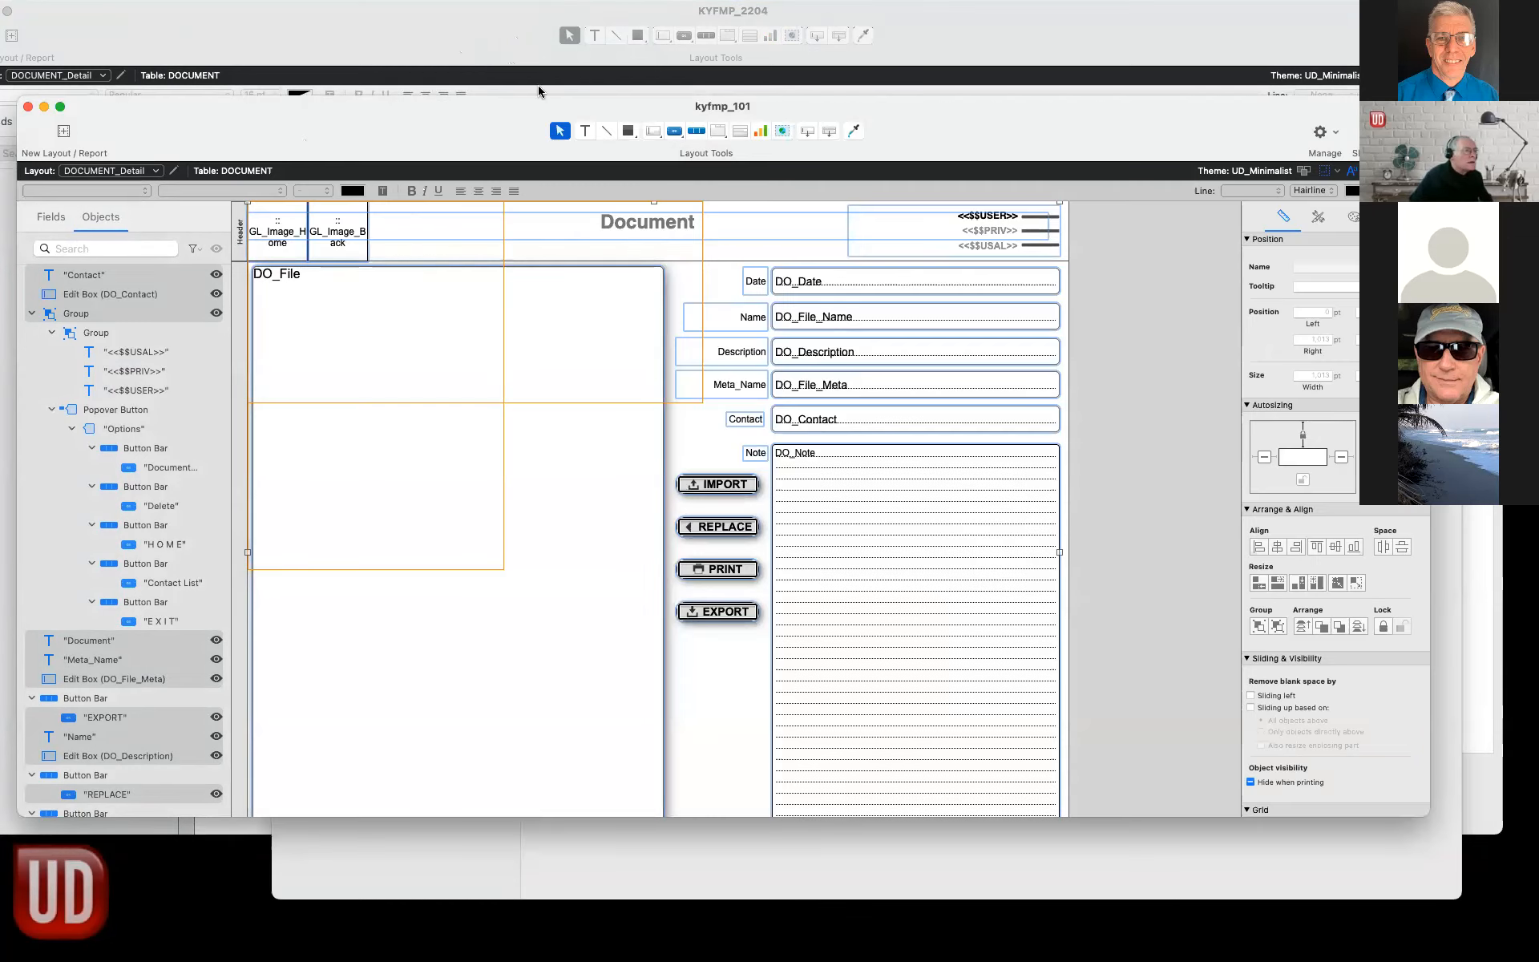
Switch to KYFMP_2204, open its scripts, and paste the copied folder below the existing DOCUMENT folder.
left_click(525, 56)
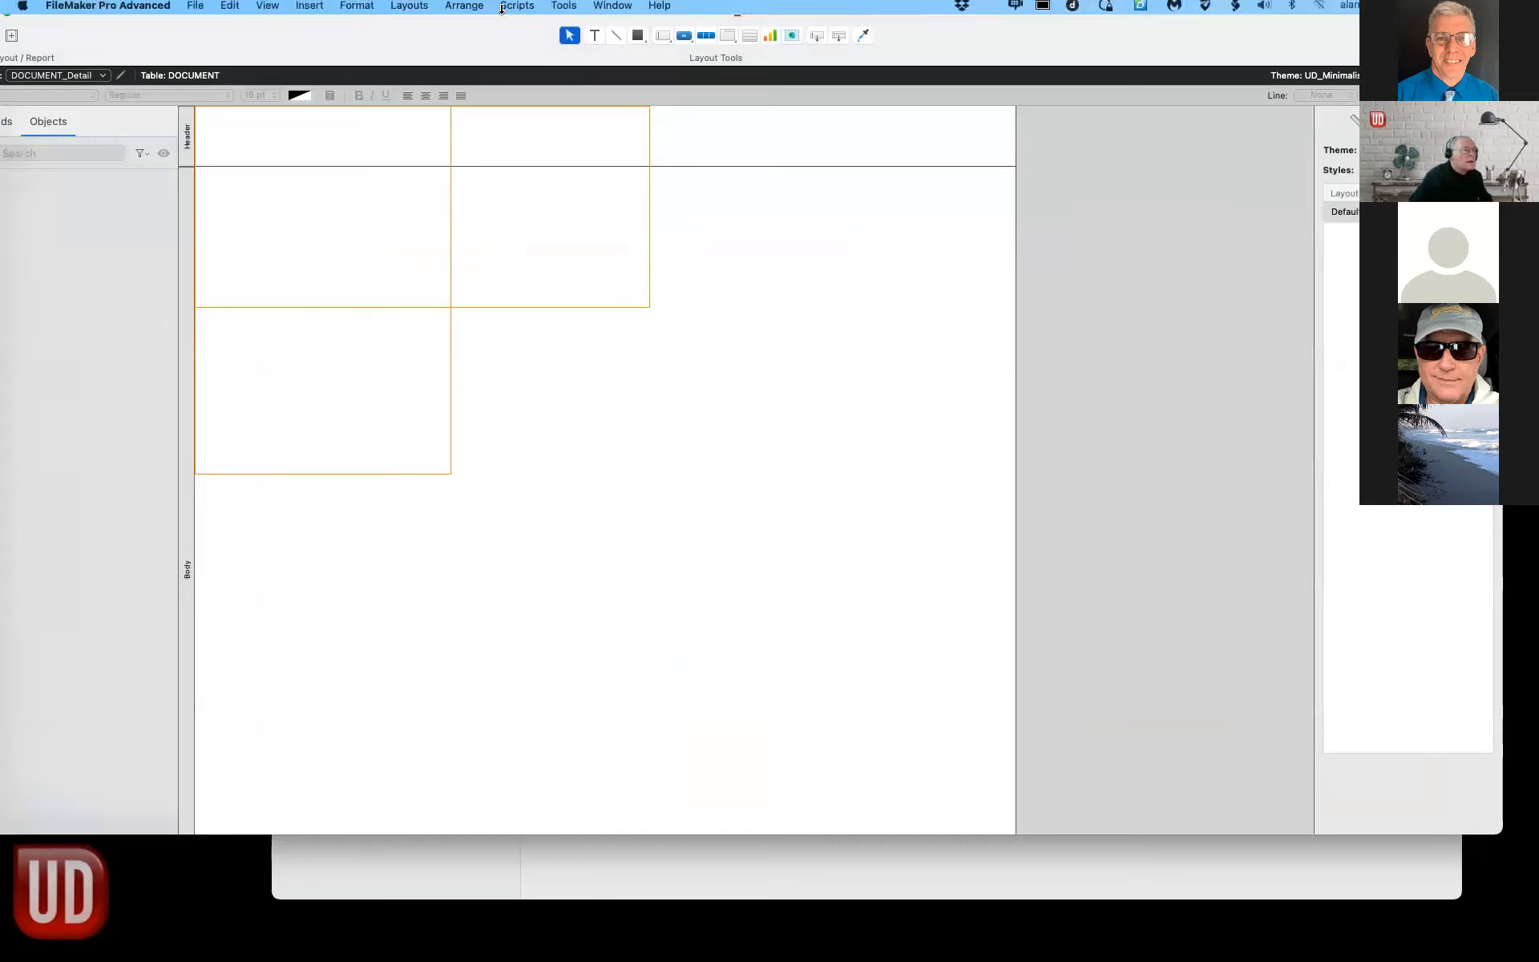
left_click(526, 8)
left_click(531, 30)
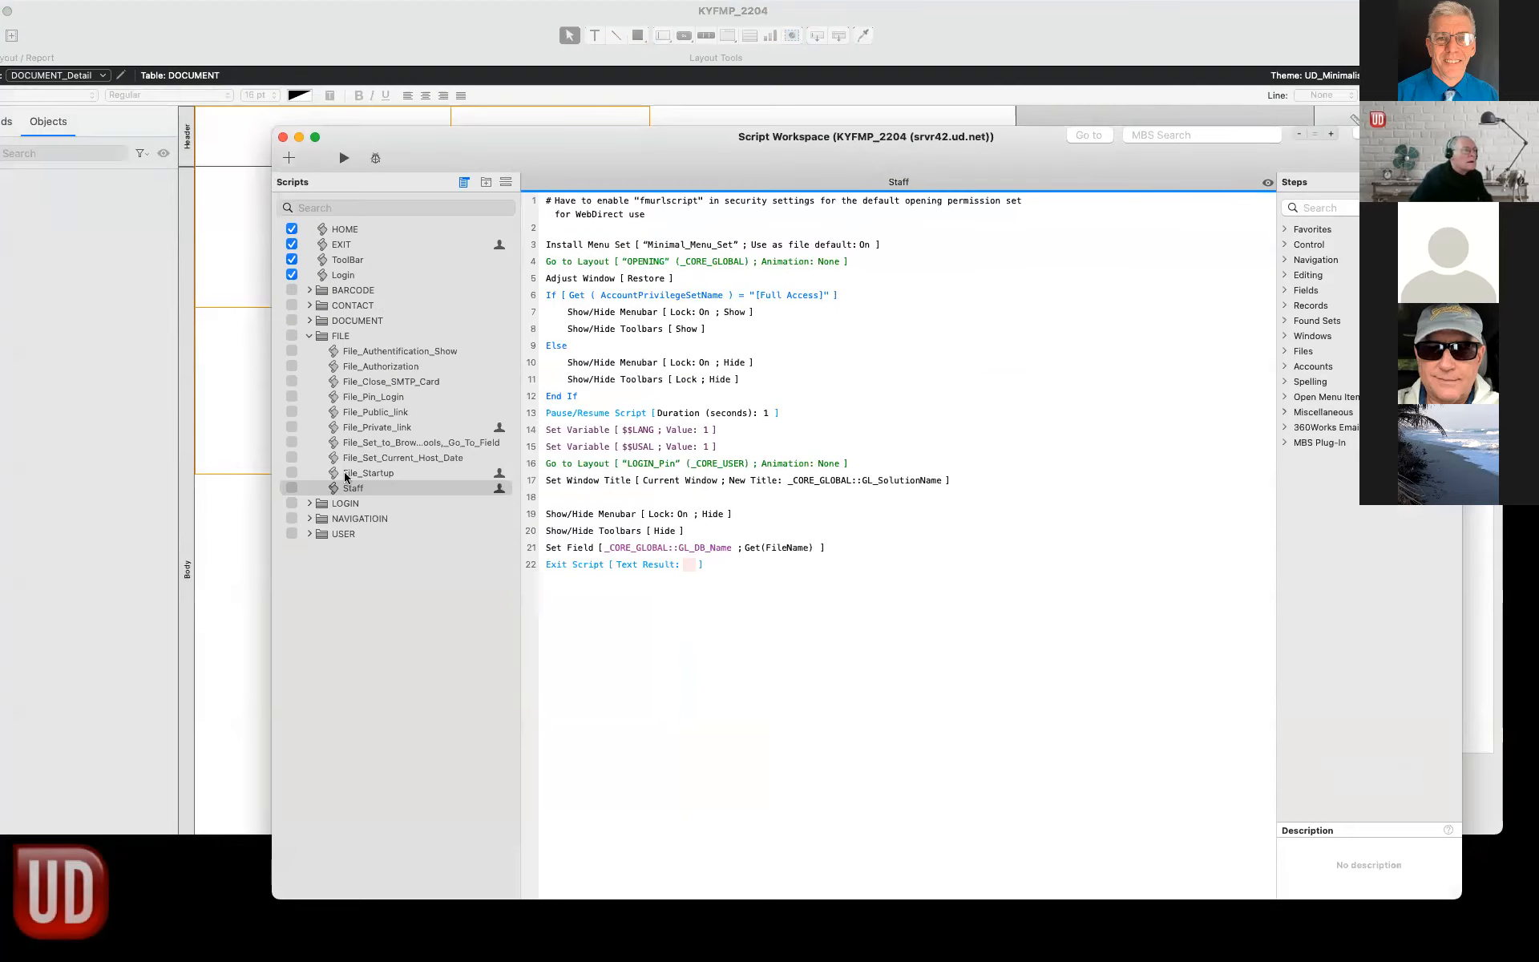
left_click(310, 335)
left_click(320, 325)
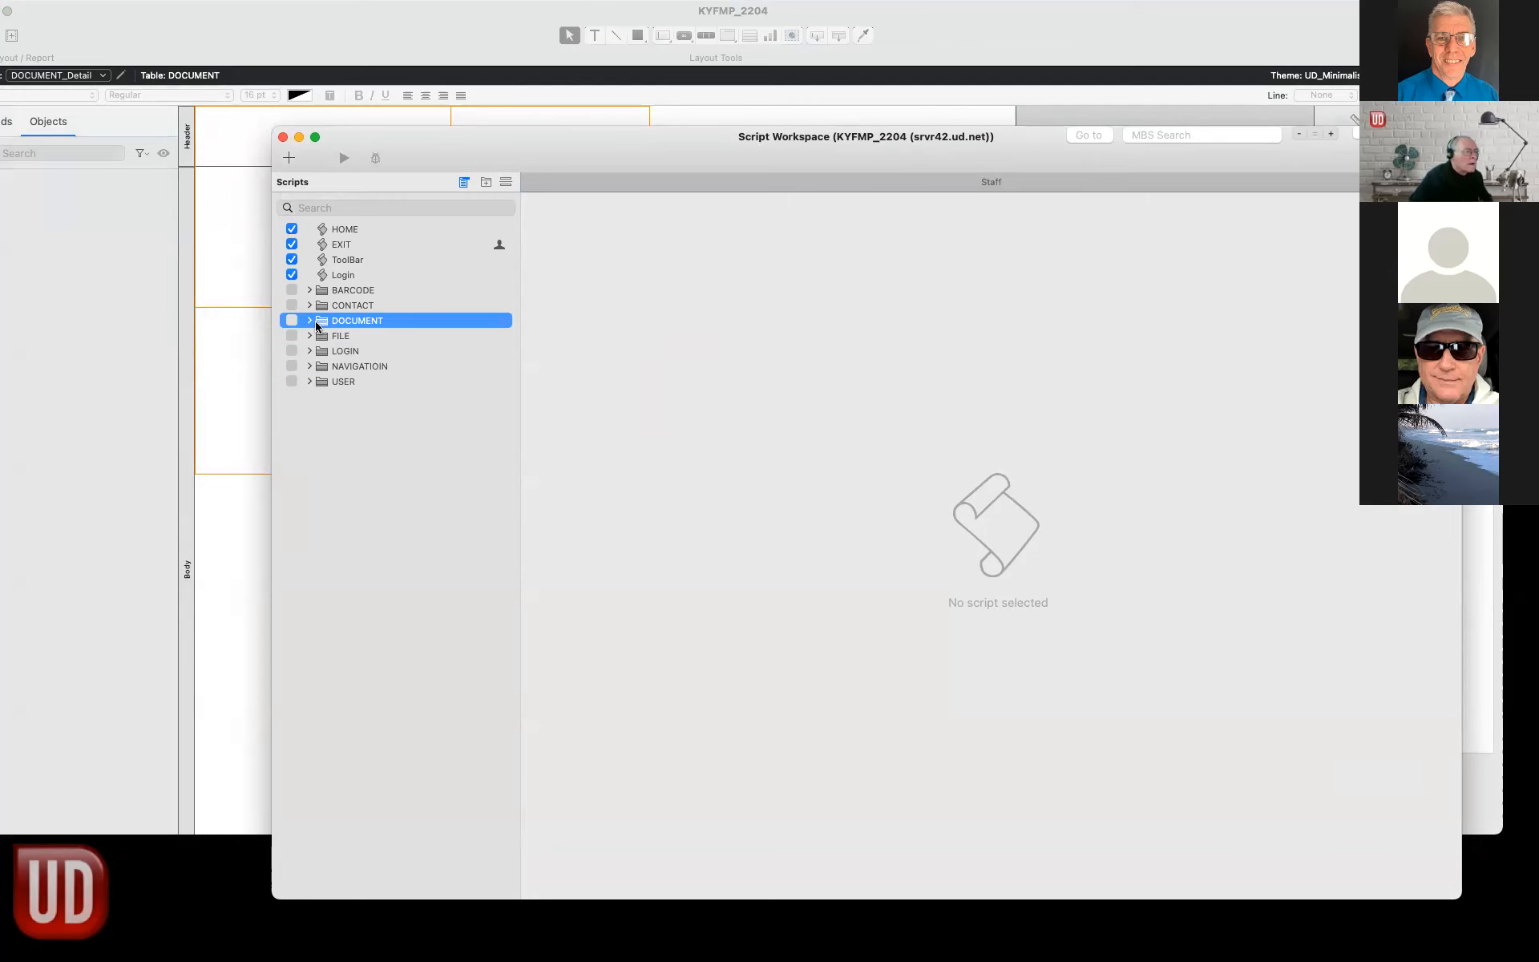
key("super+v")
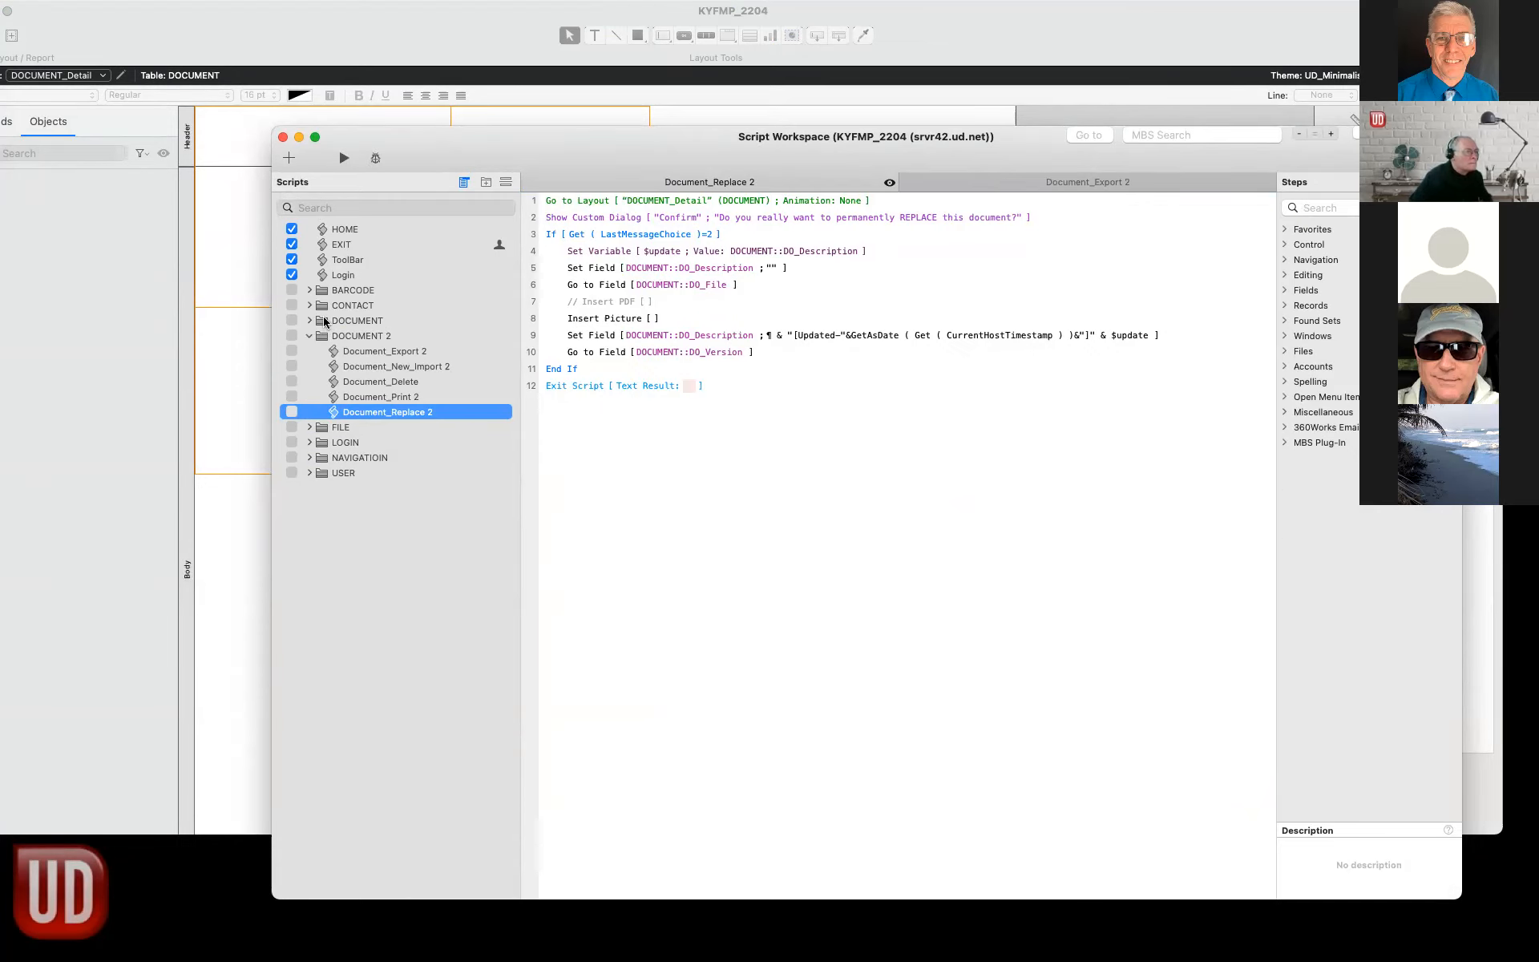
Delete the original DOCUMENT script folder, including its contained scripts, from KYFMP_2204.
left_click(326, 321)
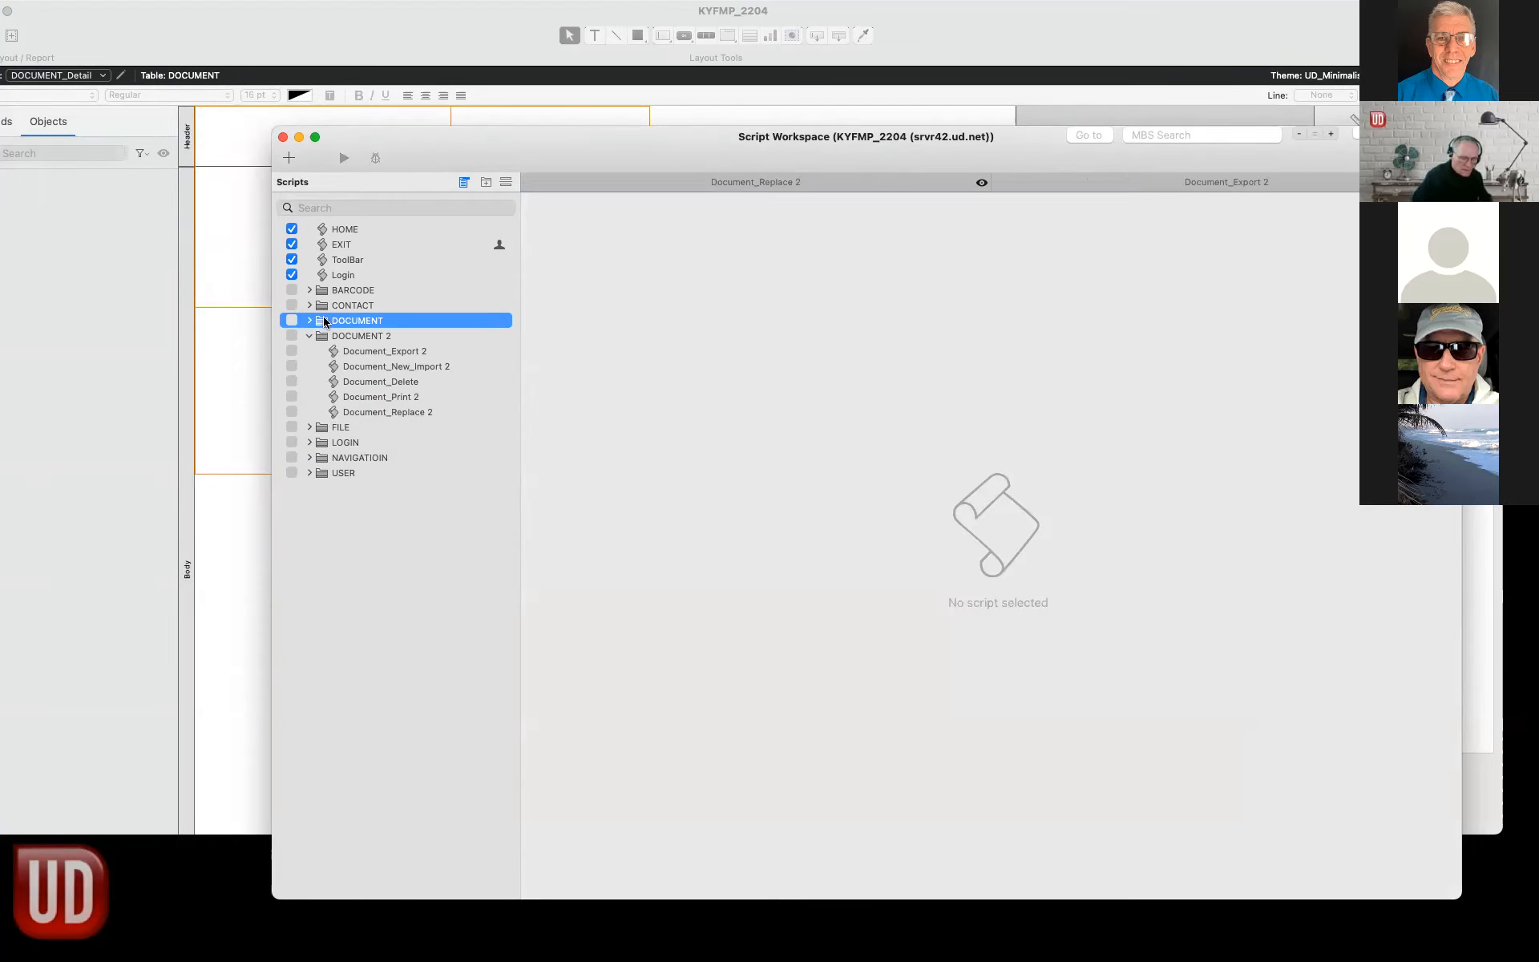
scroll(324, 321, "up", 1)
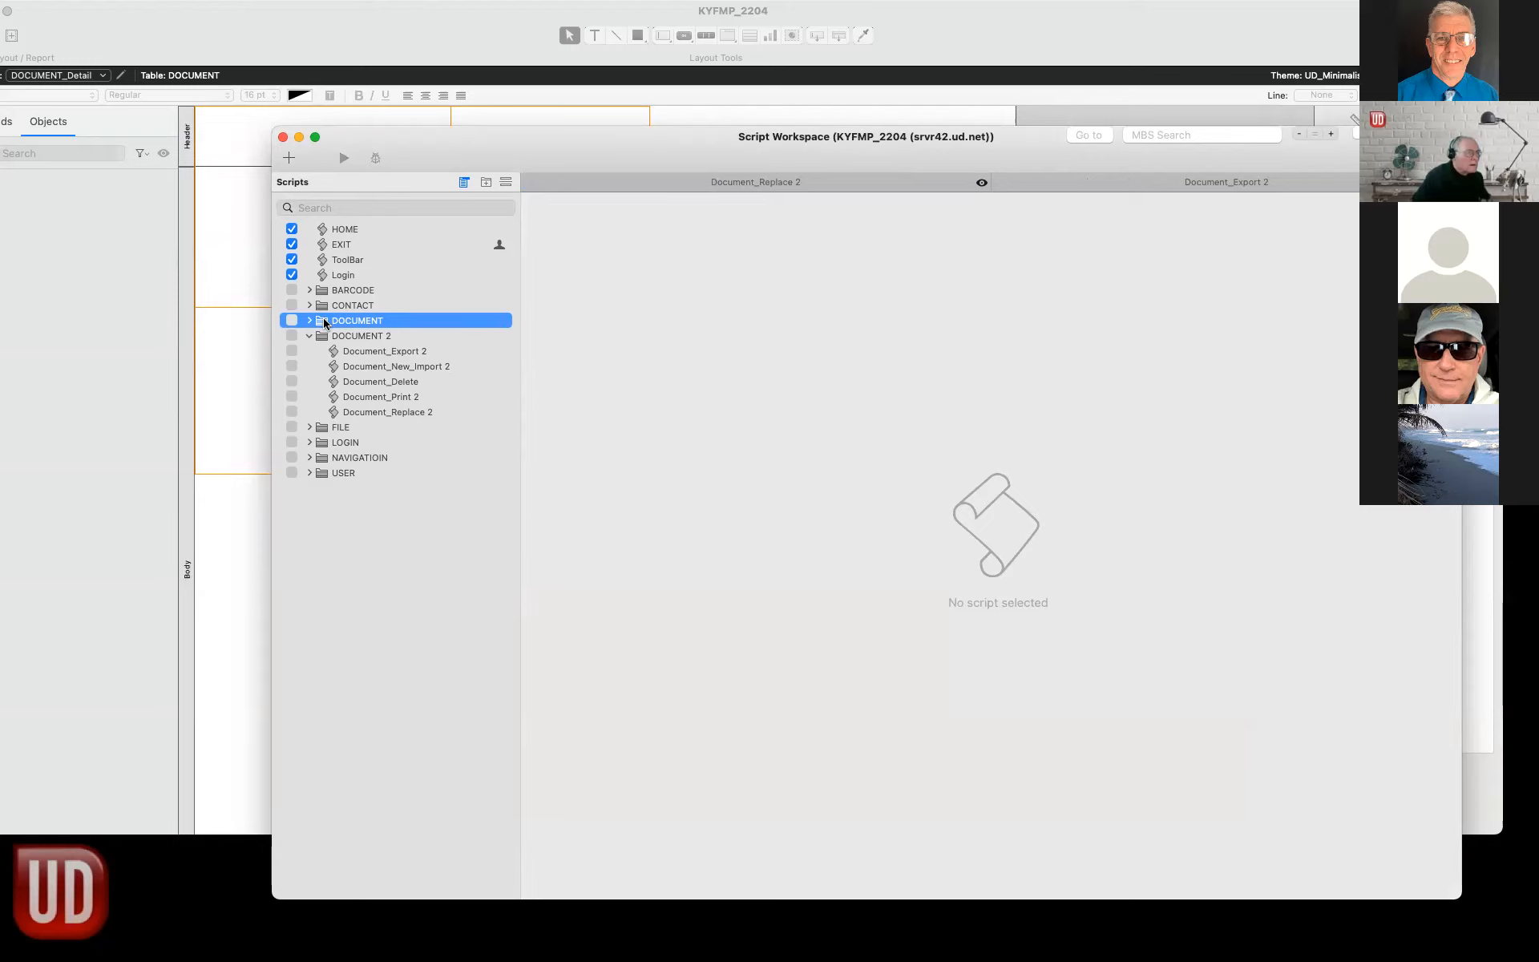
right_click(324, 322)
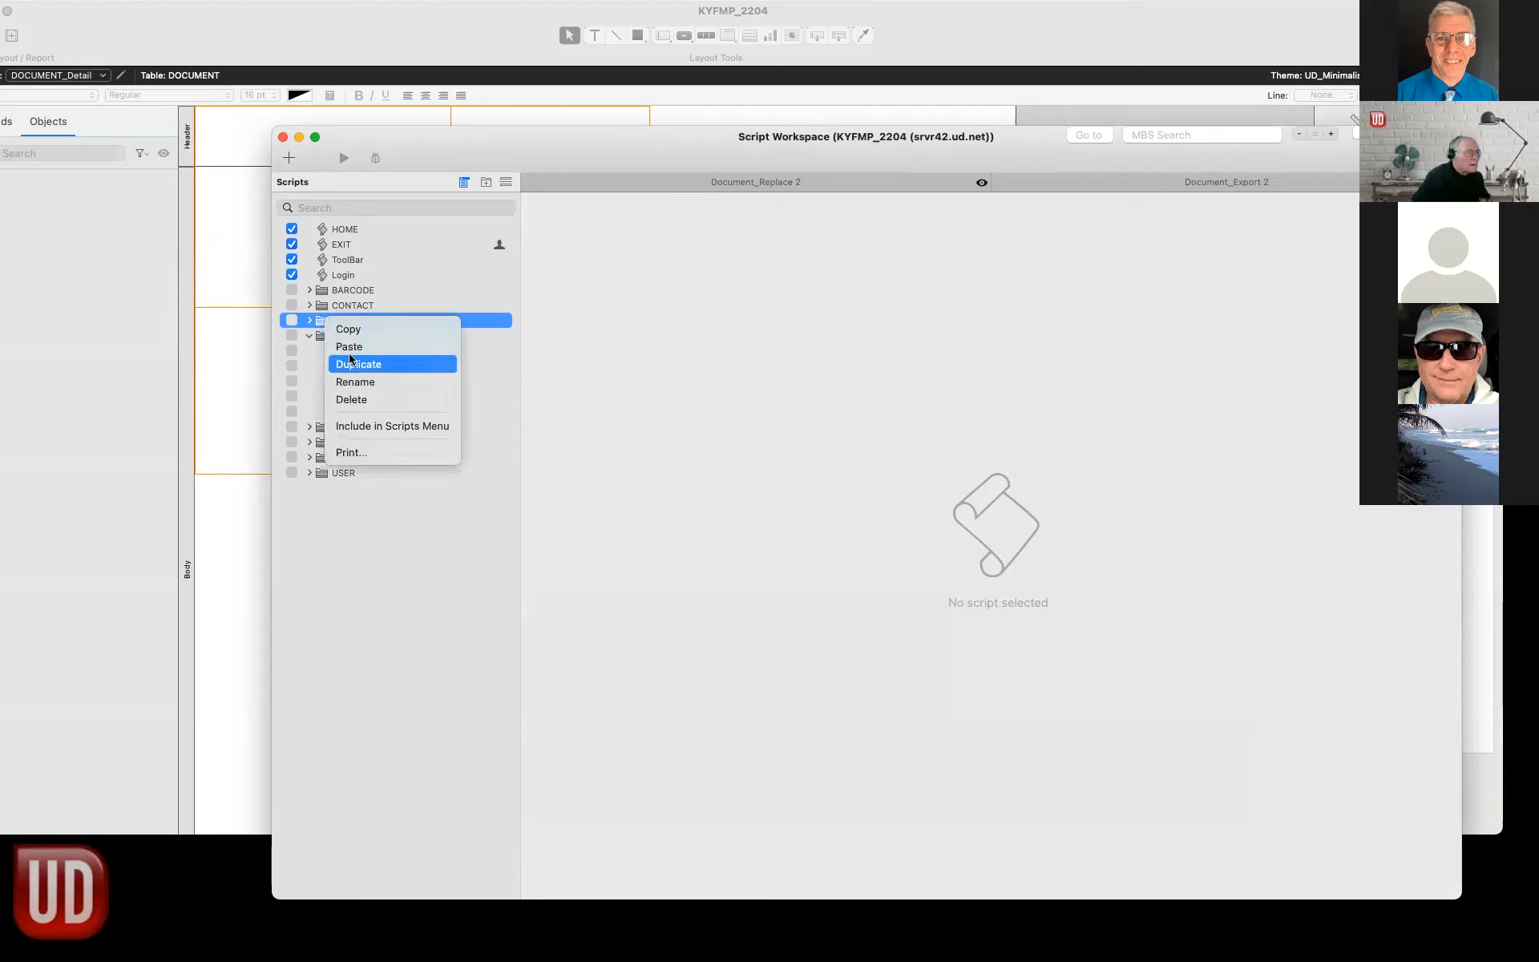
left_click(353, 398)
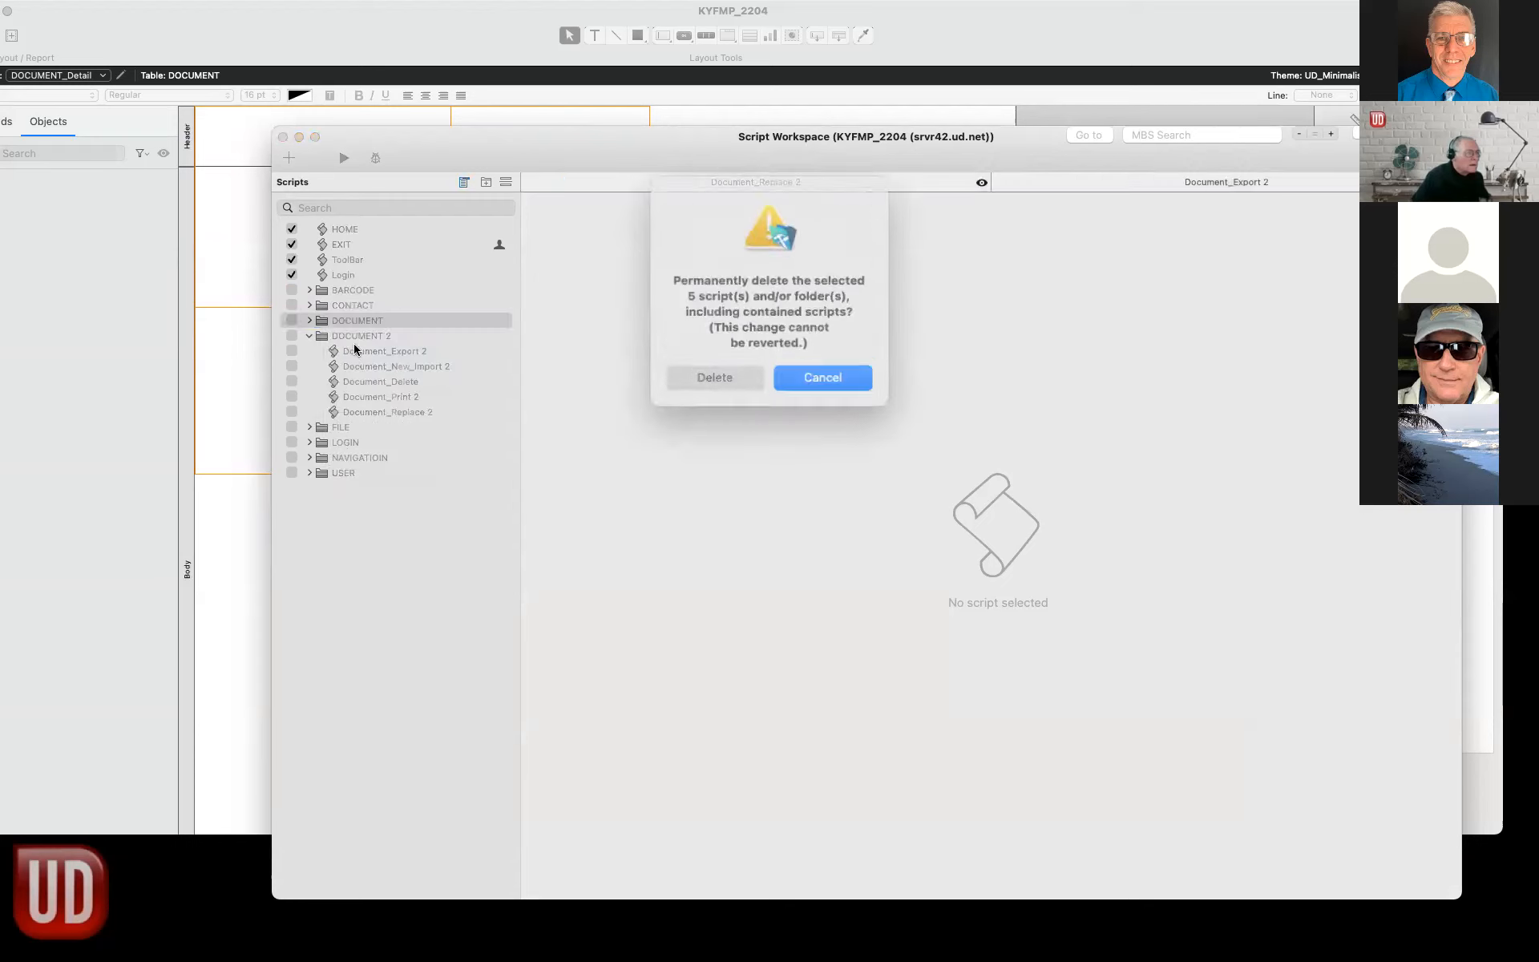
left_click(732, 369)
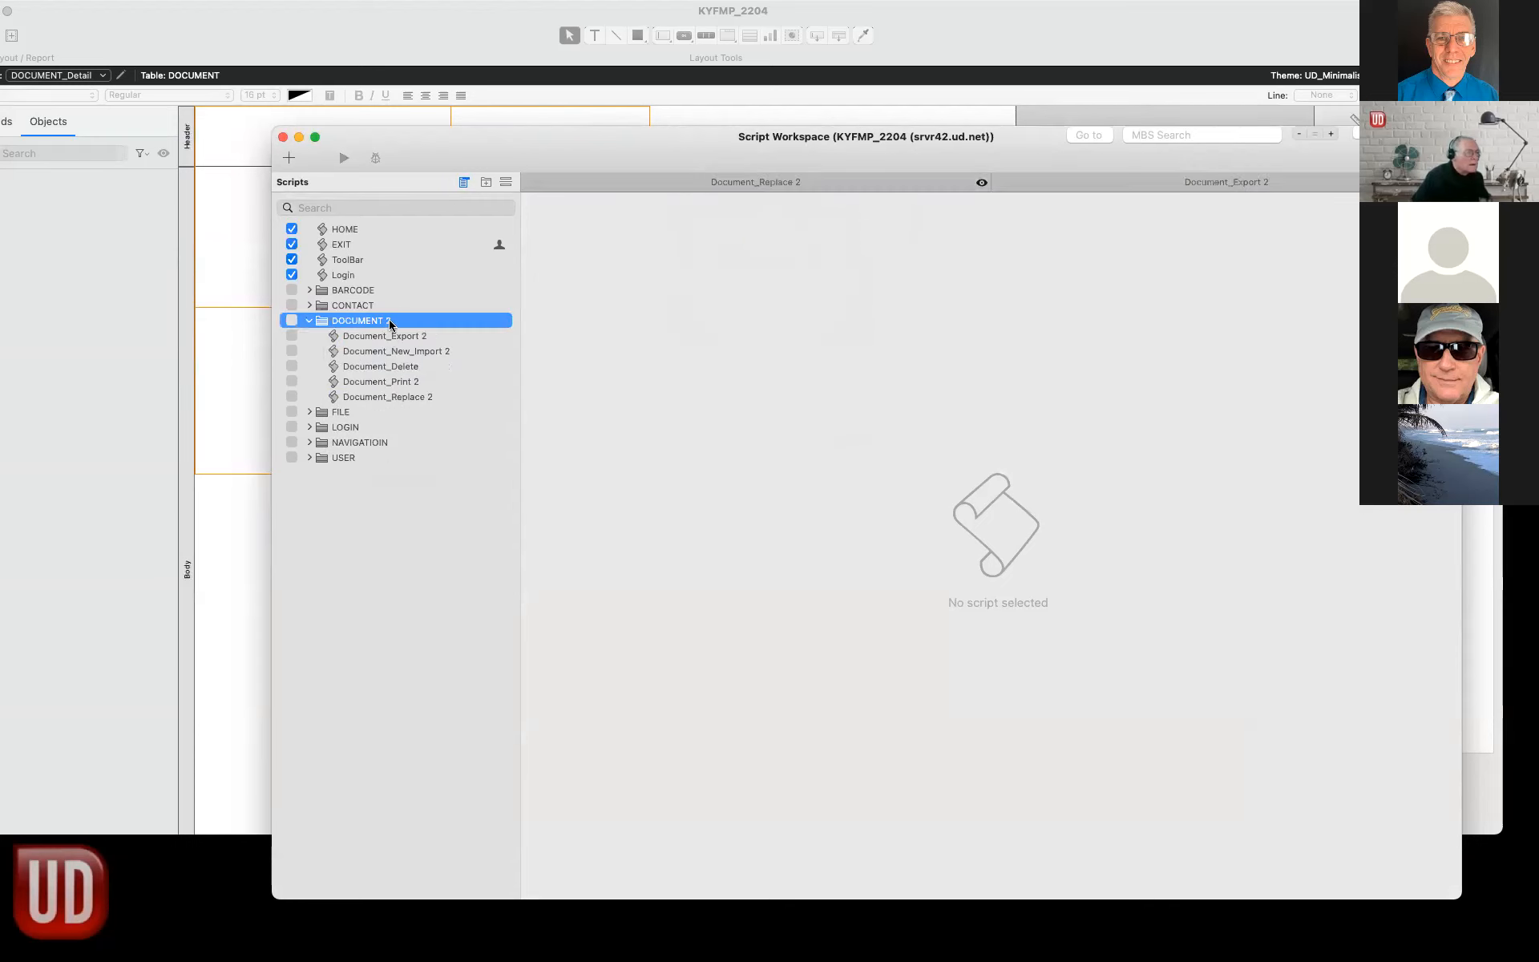
Delete the DOCUMENT 2 script folder with its scripts and paste the copied DOCUMENT folder after the FILE folder.
left_click(383, 321)
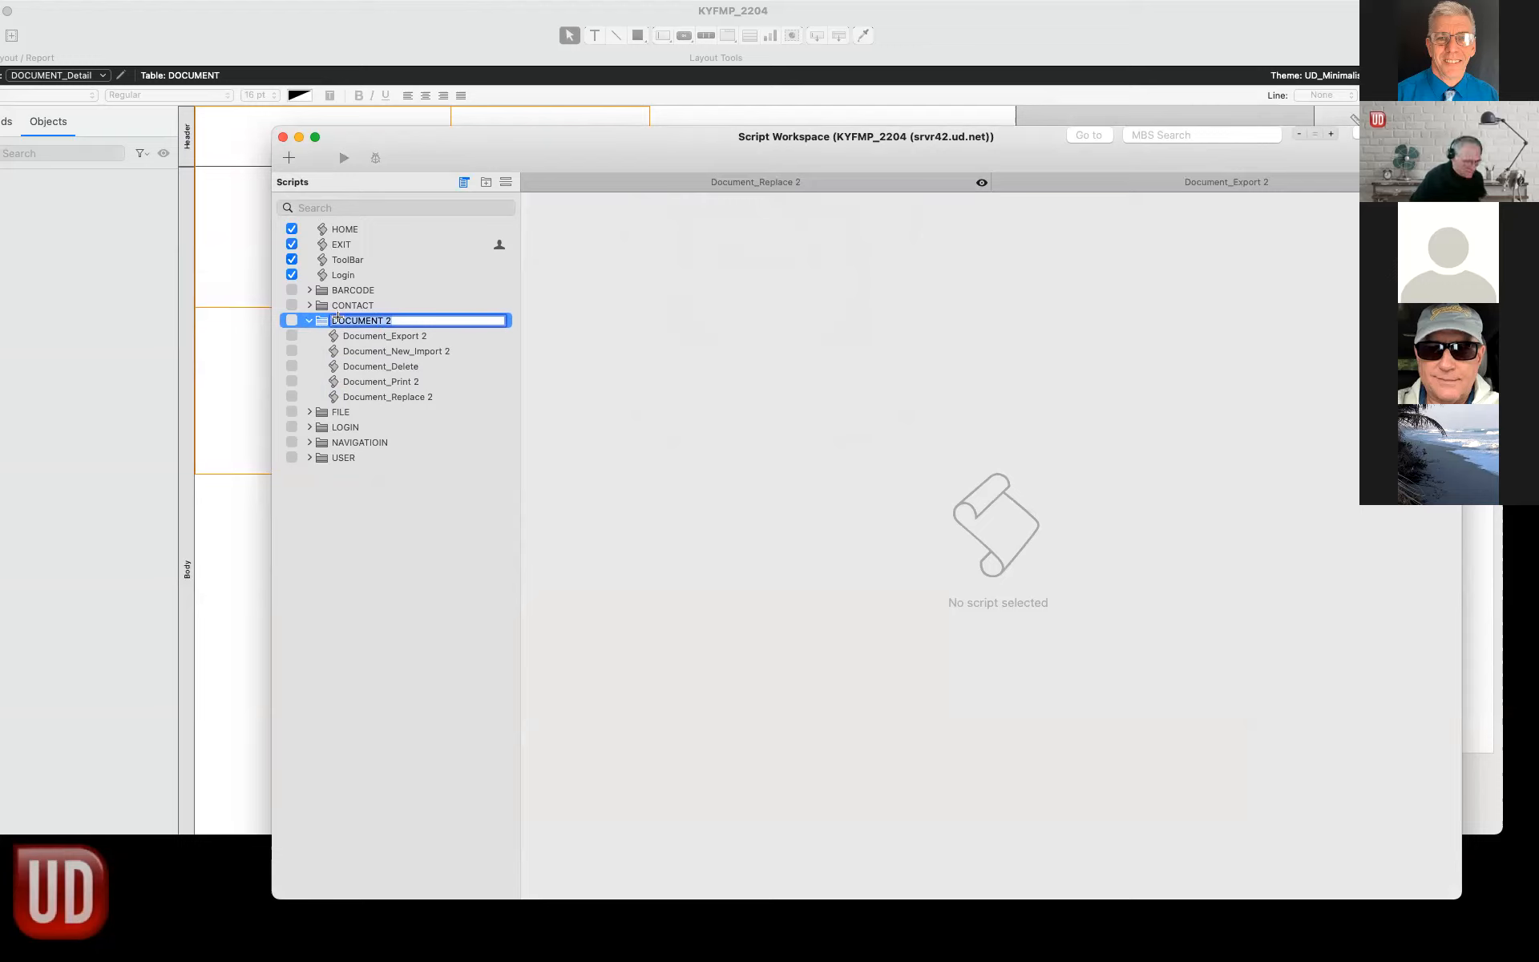
right_click(323, 327)
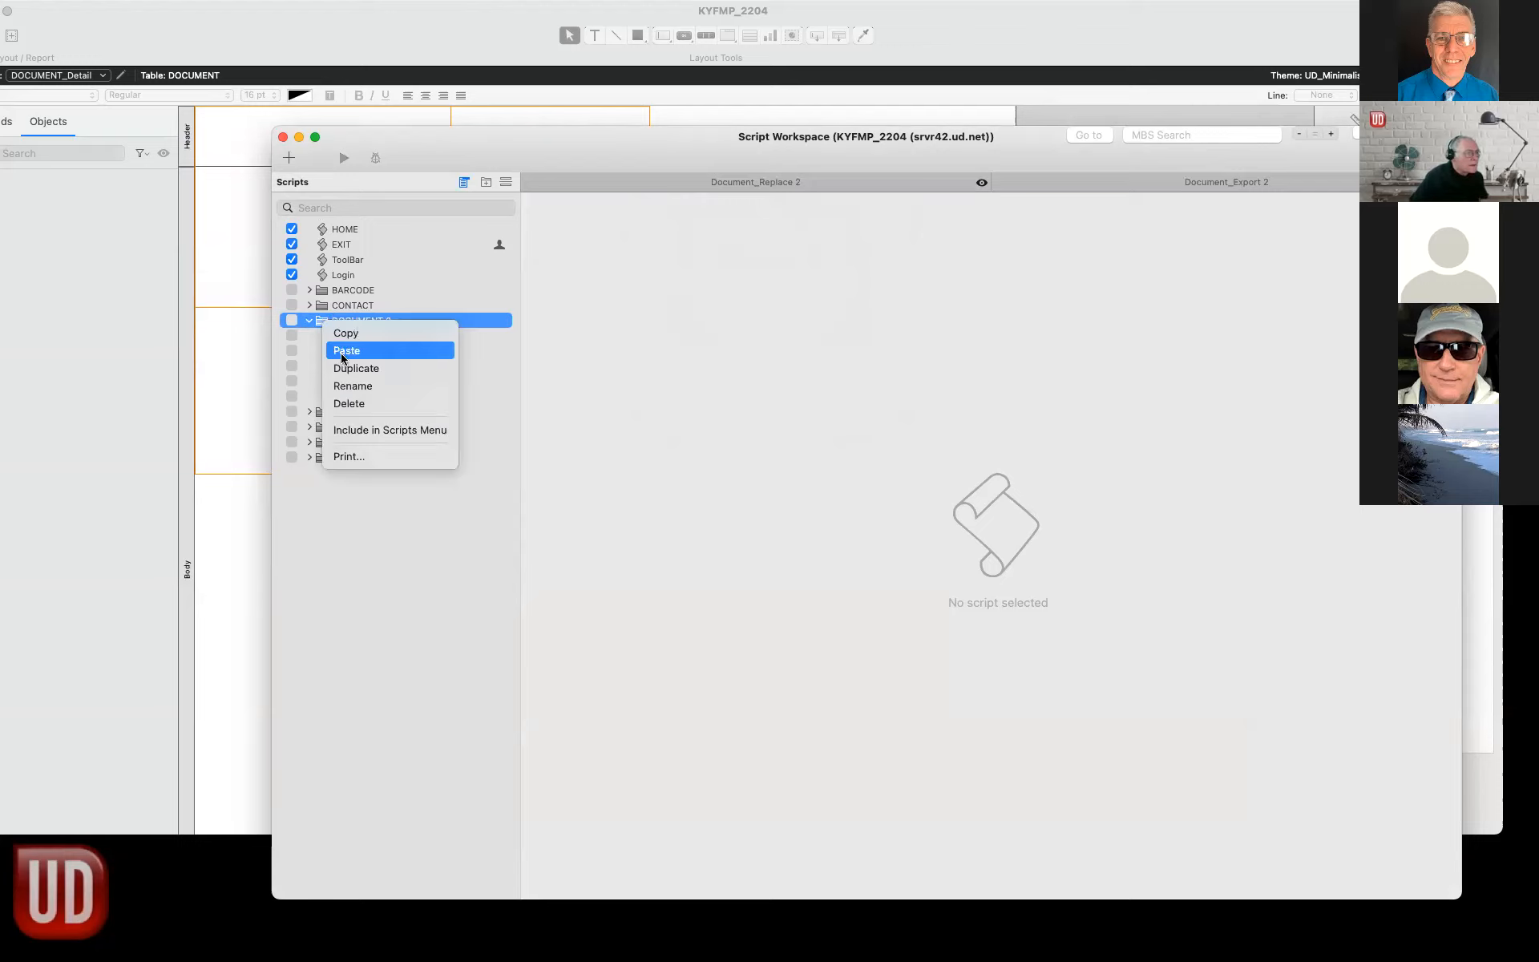
left_click(358, 404)
left_click(729, 370)
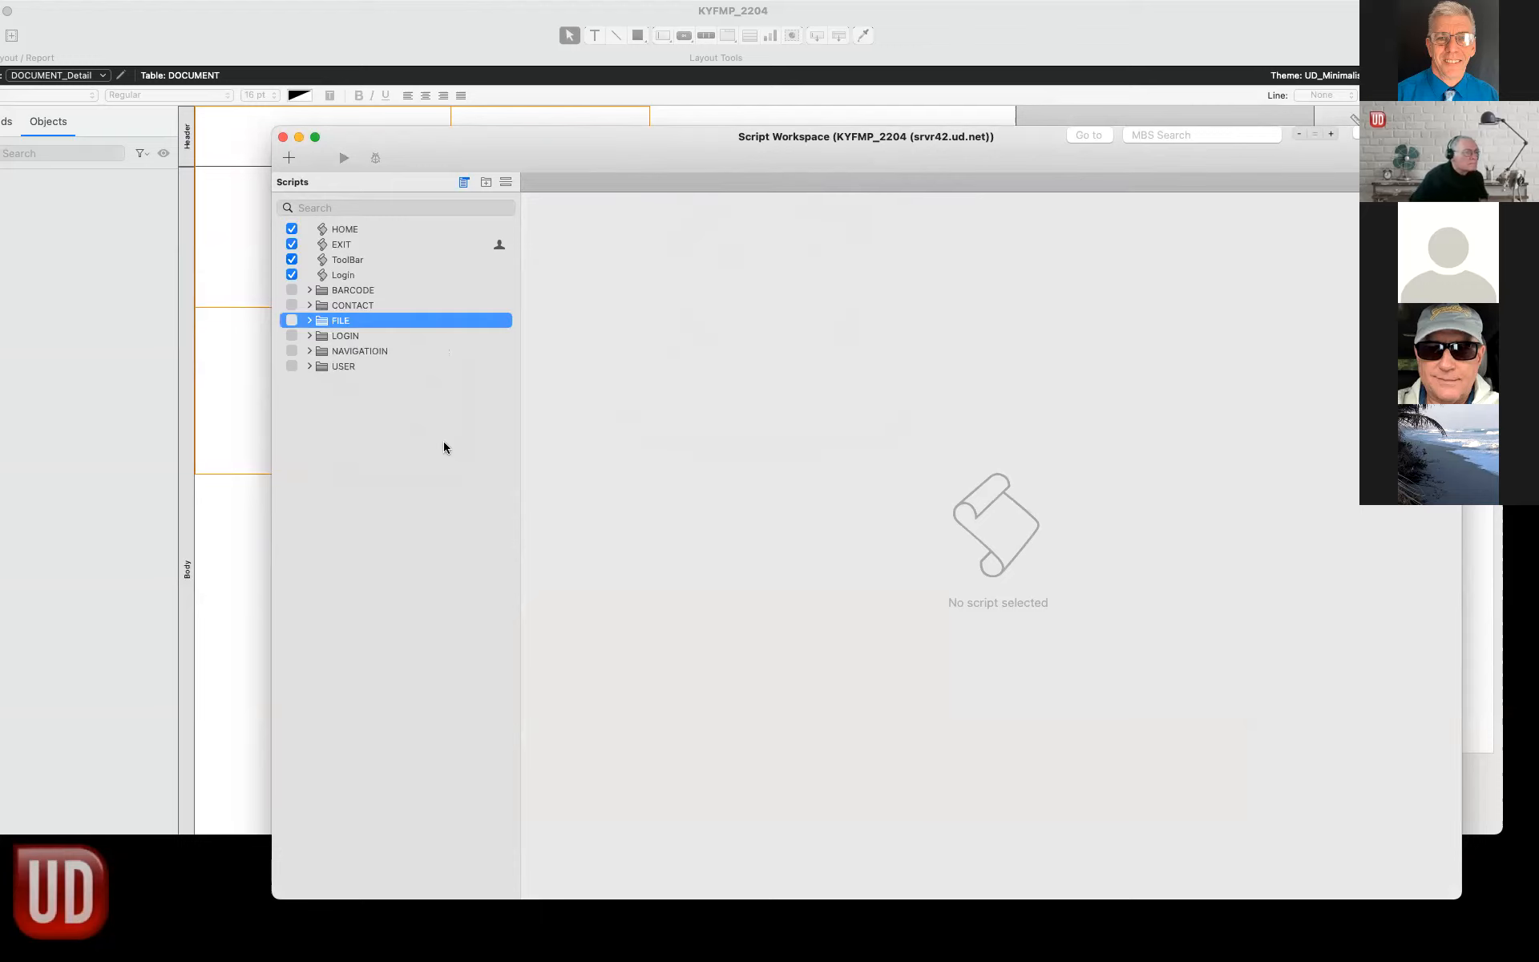
key("super+v")
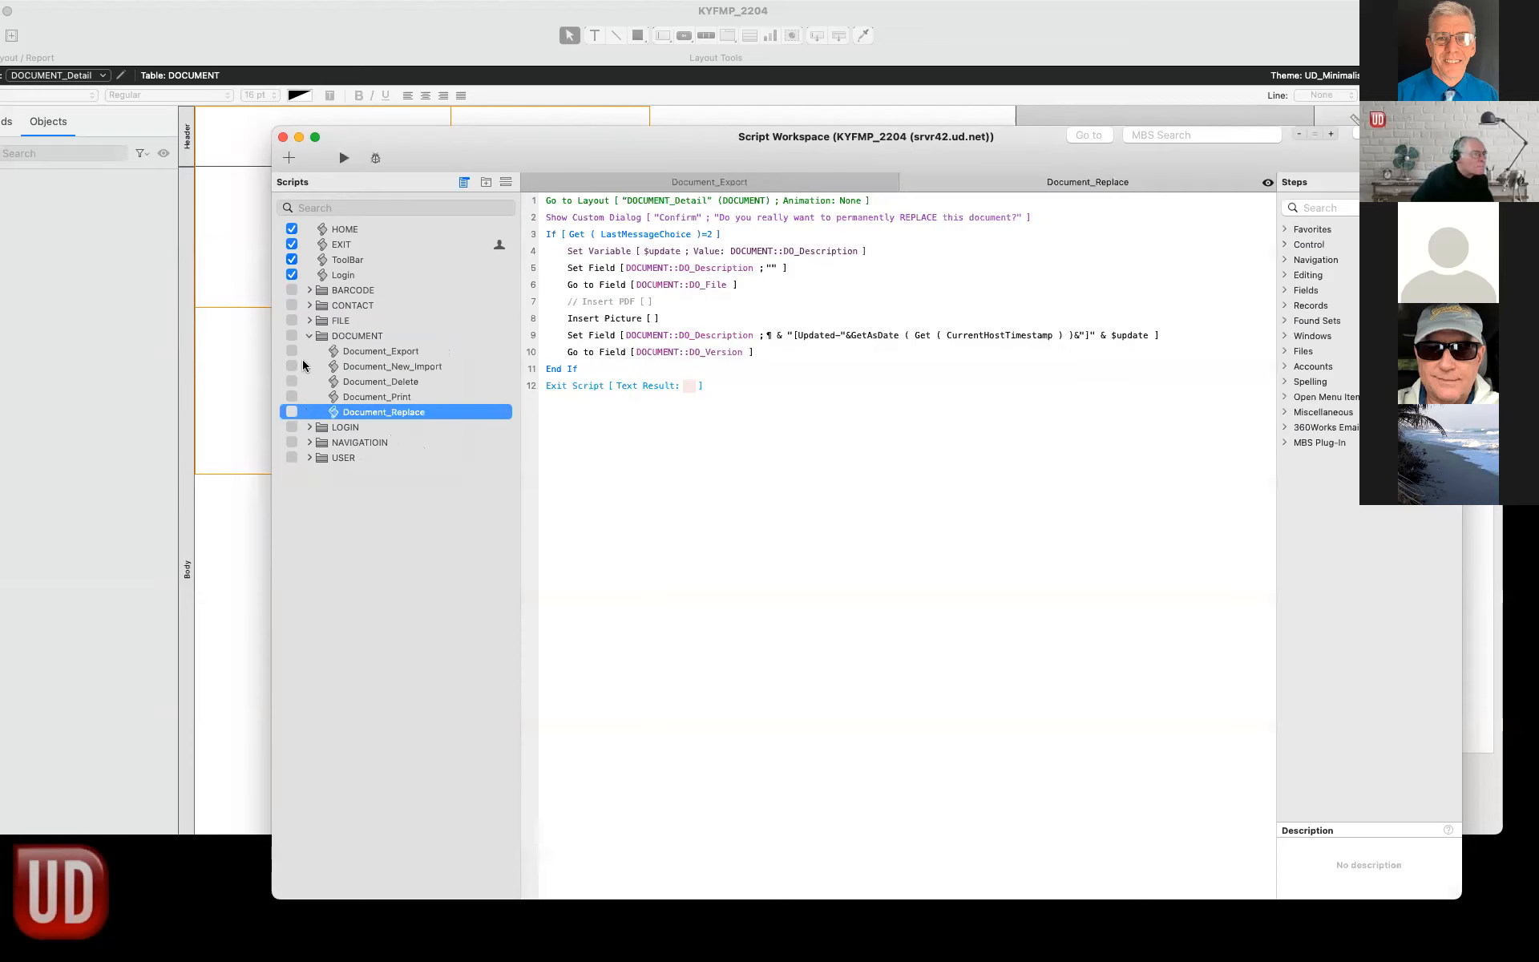
Review the pasted scripts from Document_Export to Document_Replace, then collapse the DOCUMENT folder and close the script workspace.
left_click(365, 350)
left_click(367, 365)
left_click(370, 384)
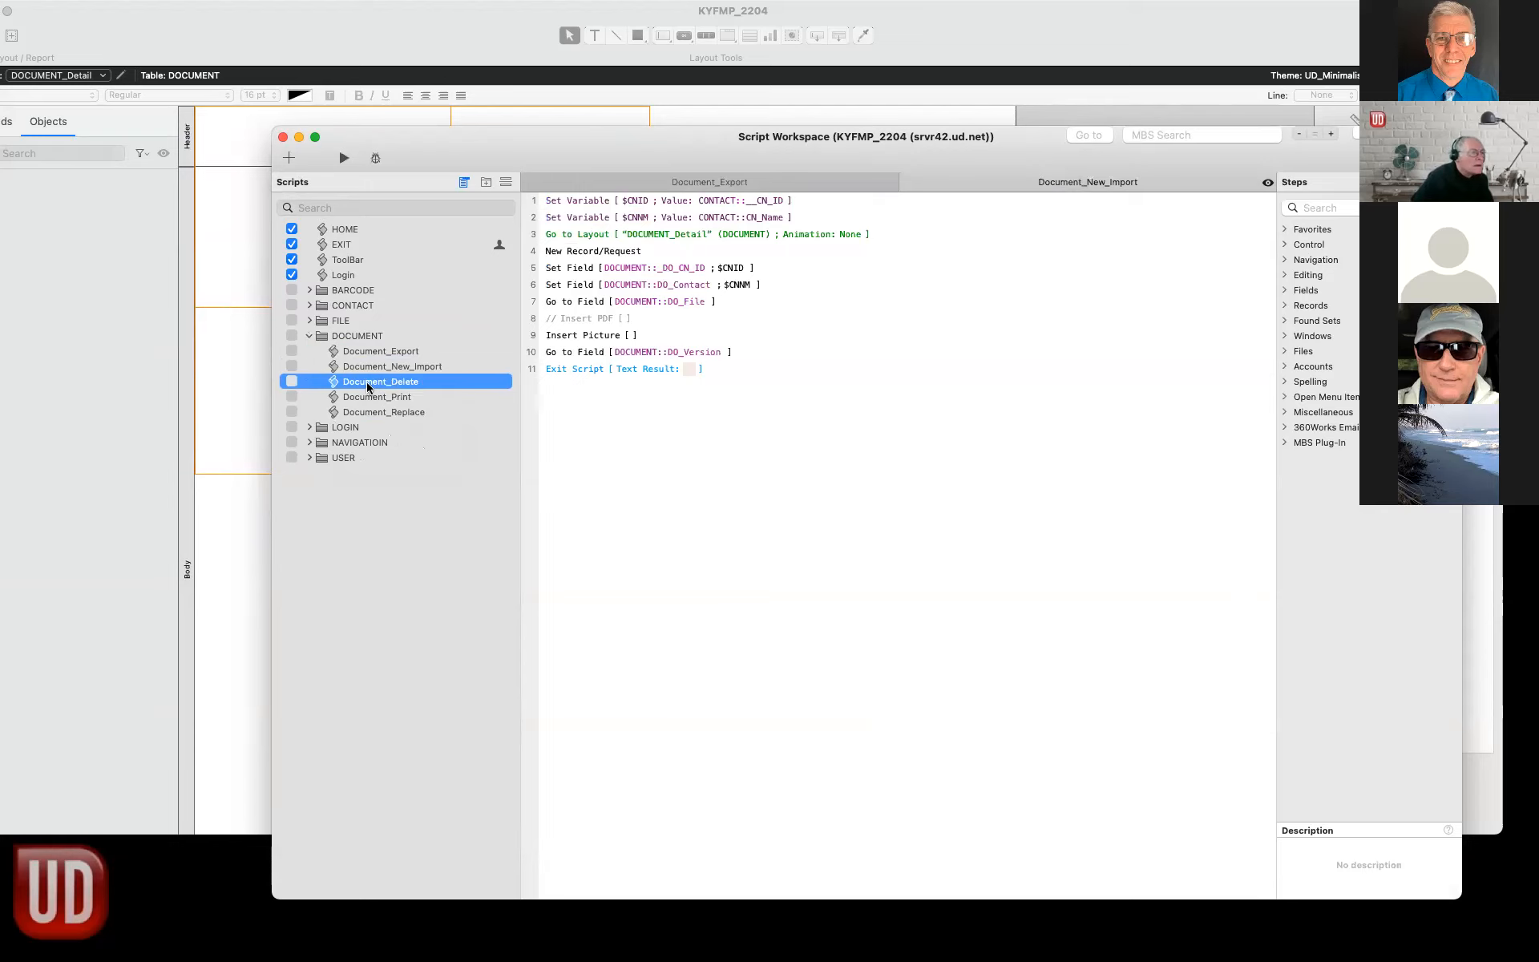
left_click(374, 399)
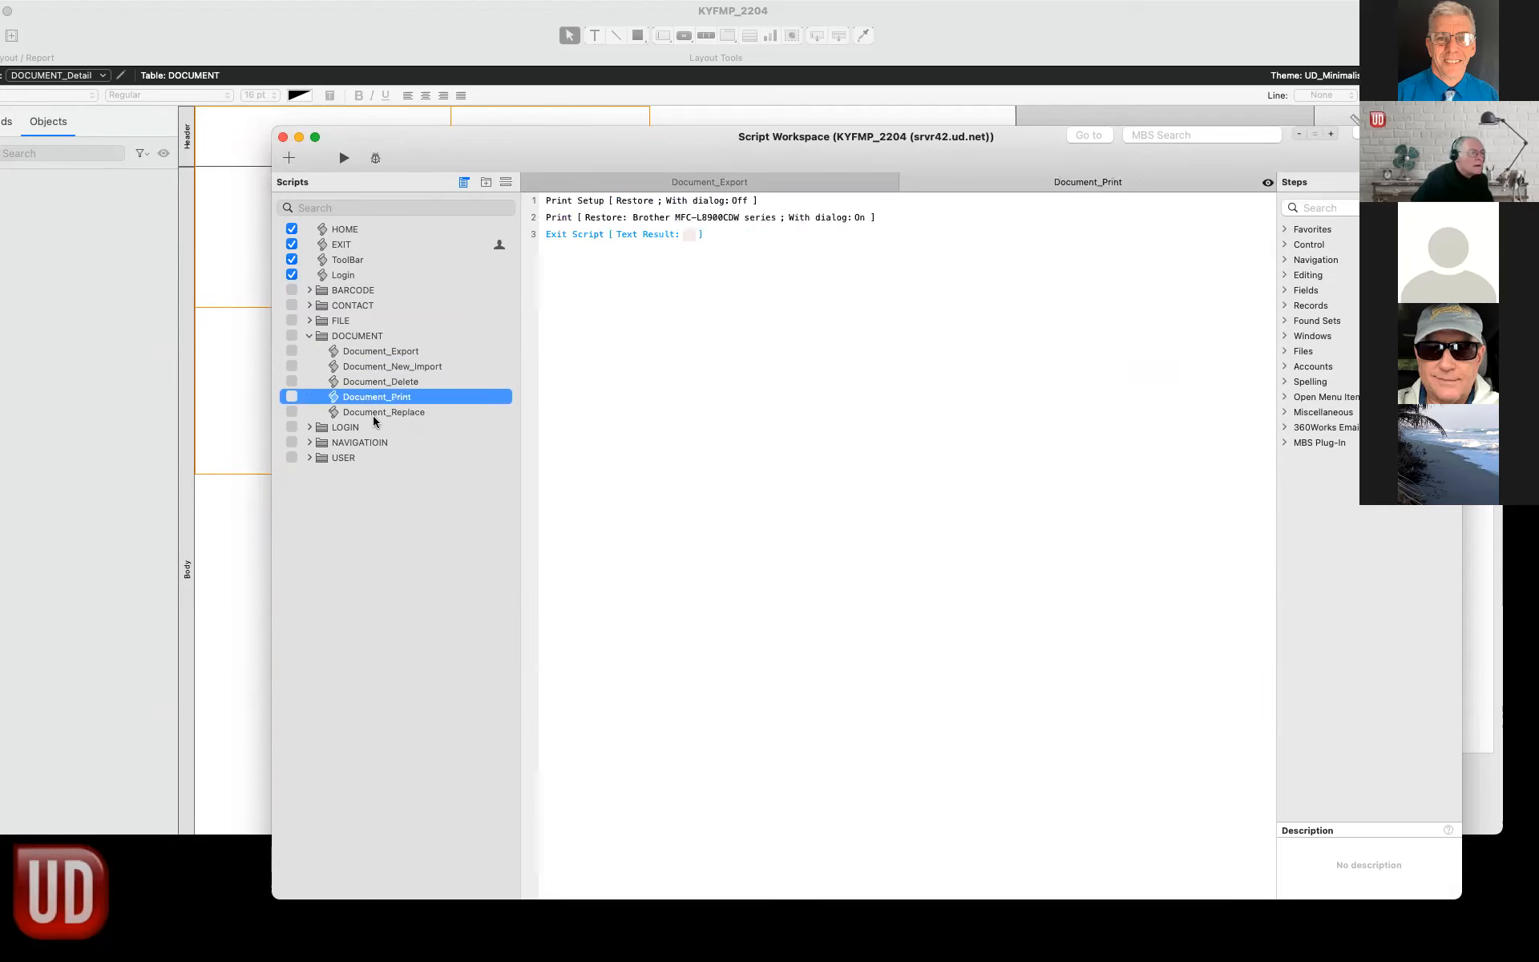
left_click(374, 415)
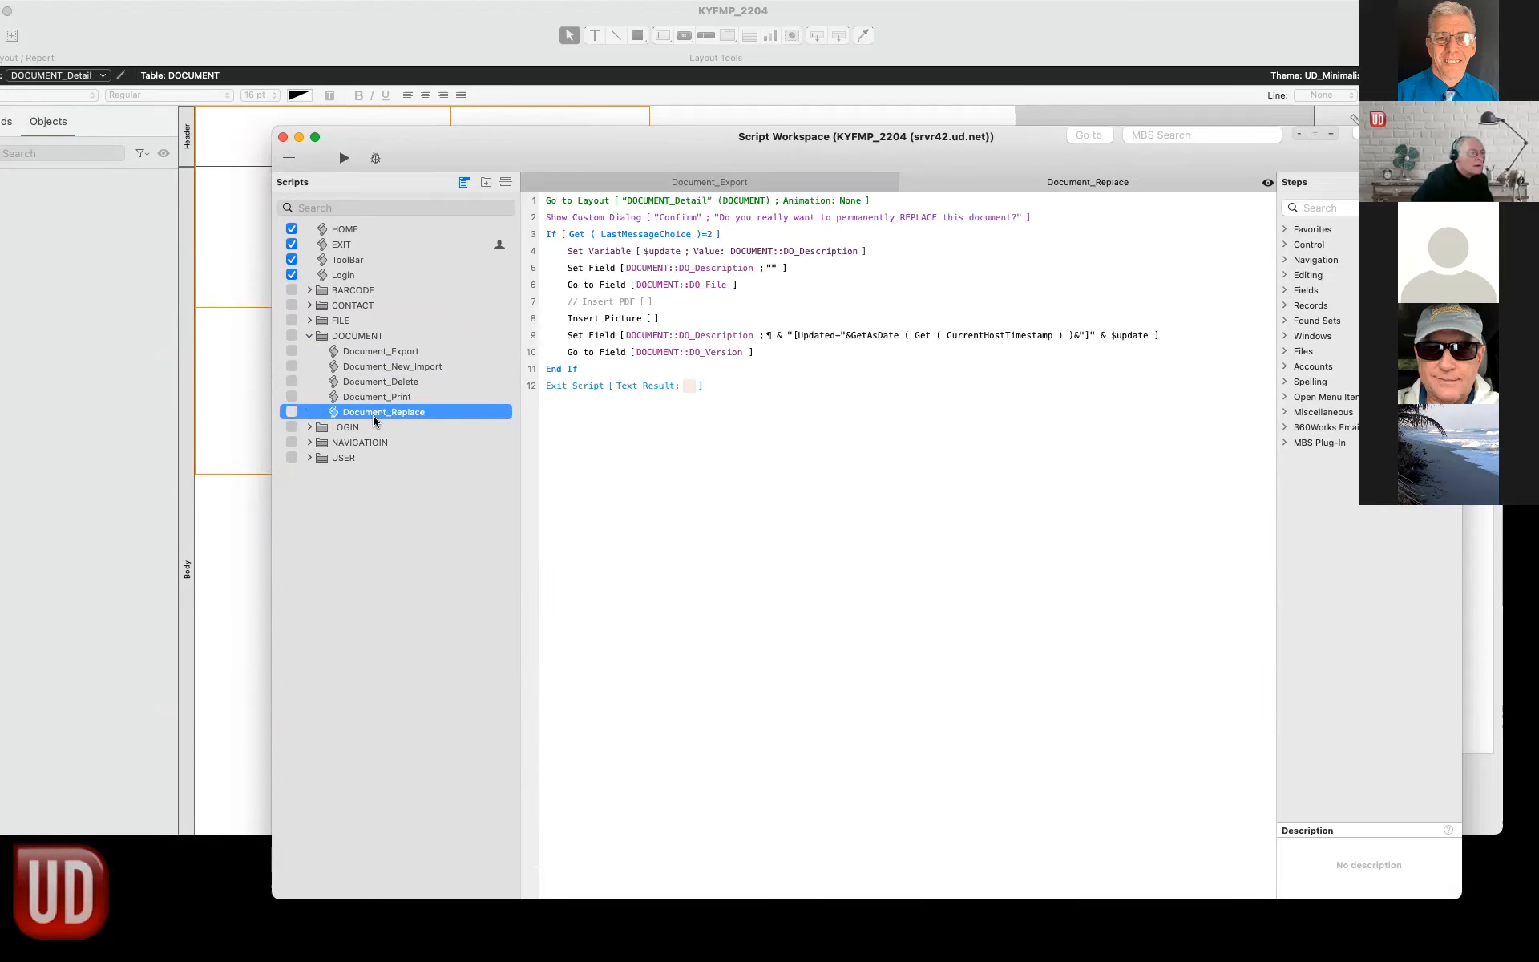
left_click(319, 335)
left_click(309, 335)
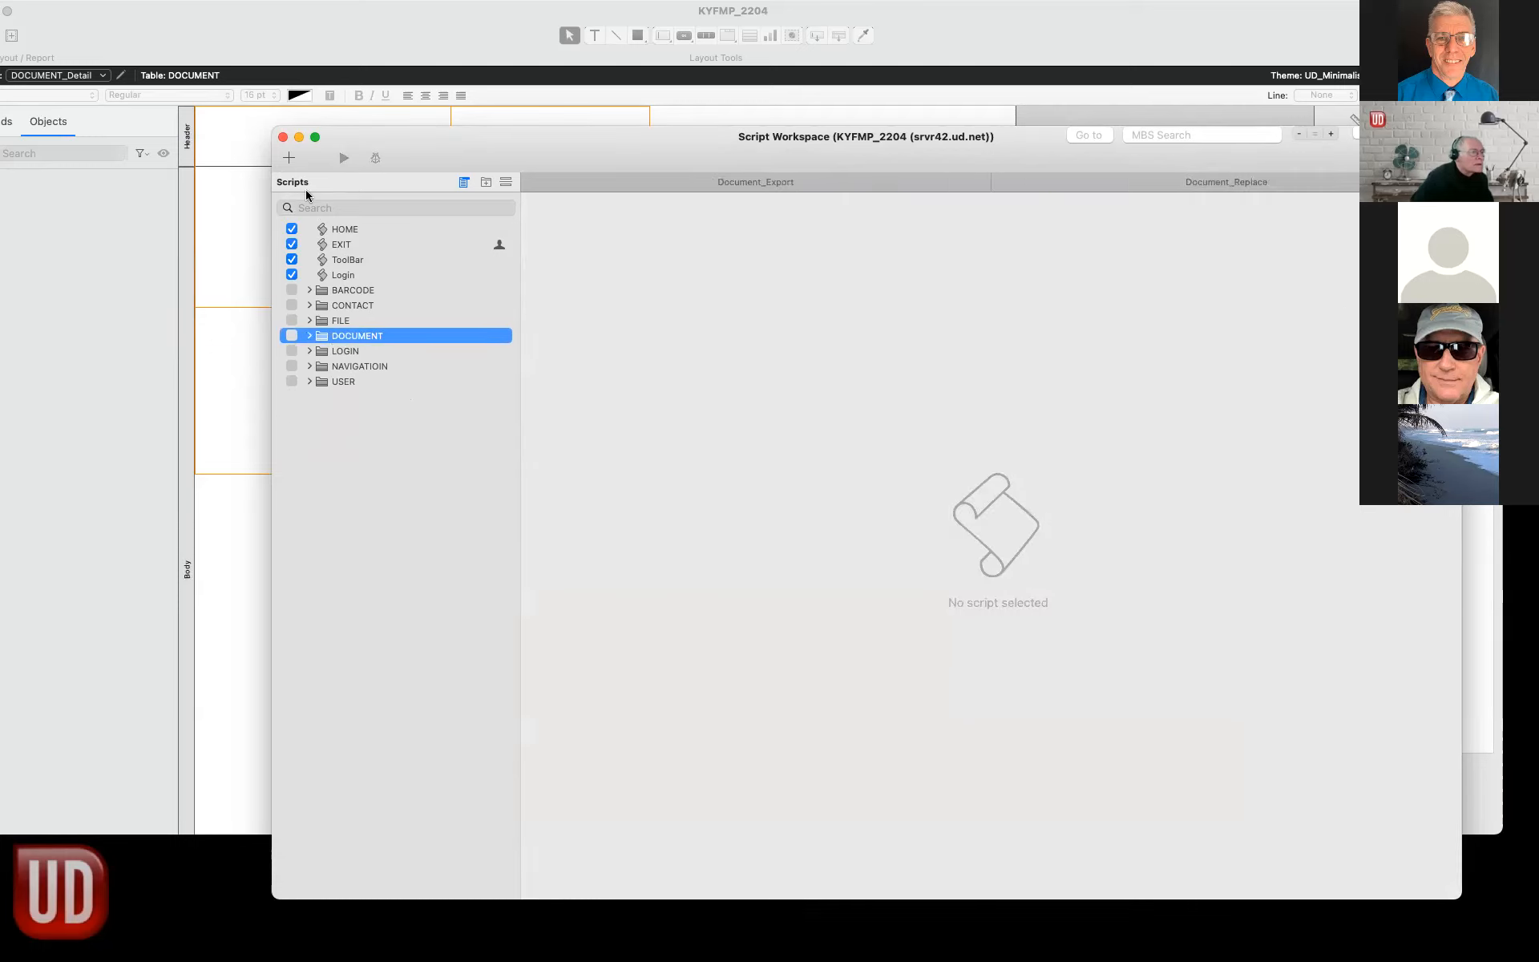
left_click(283, 137)
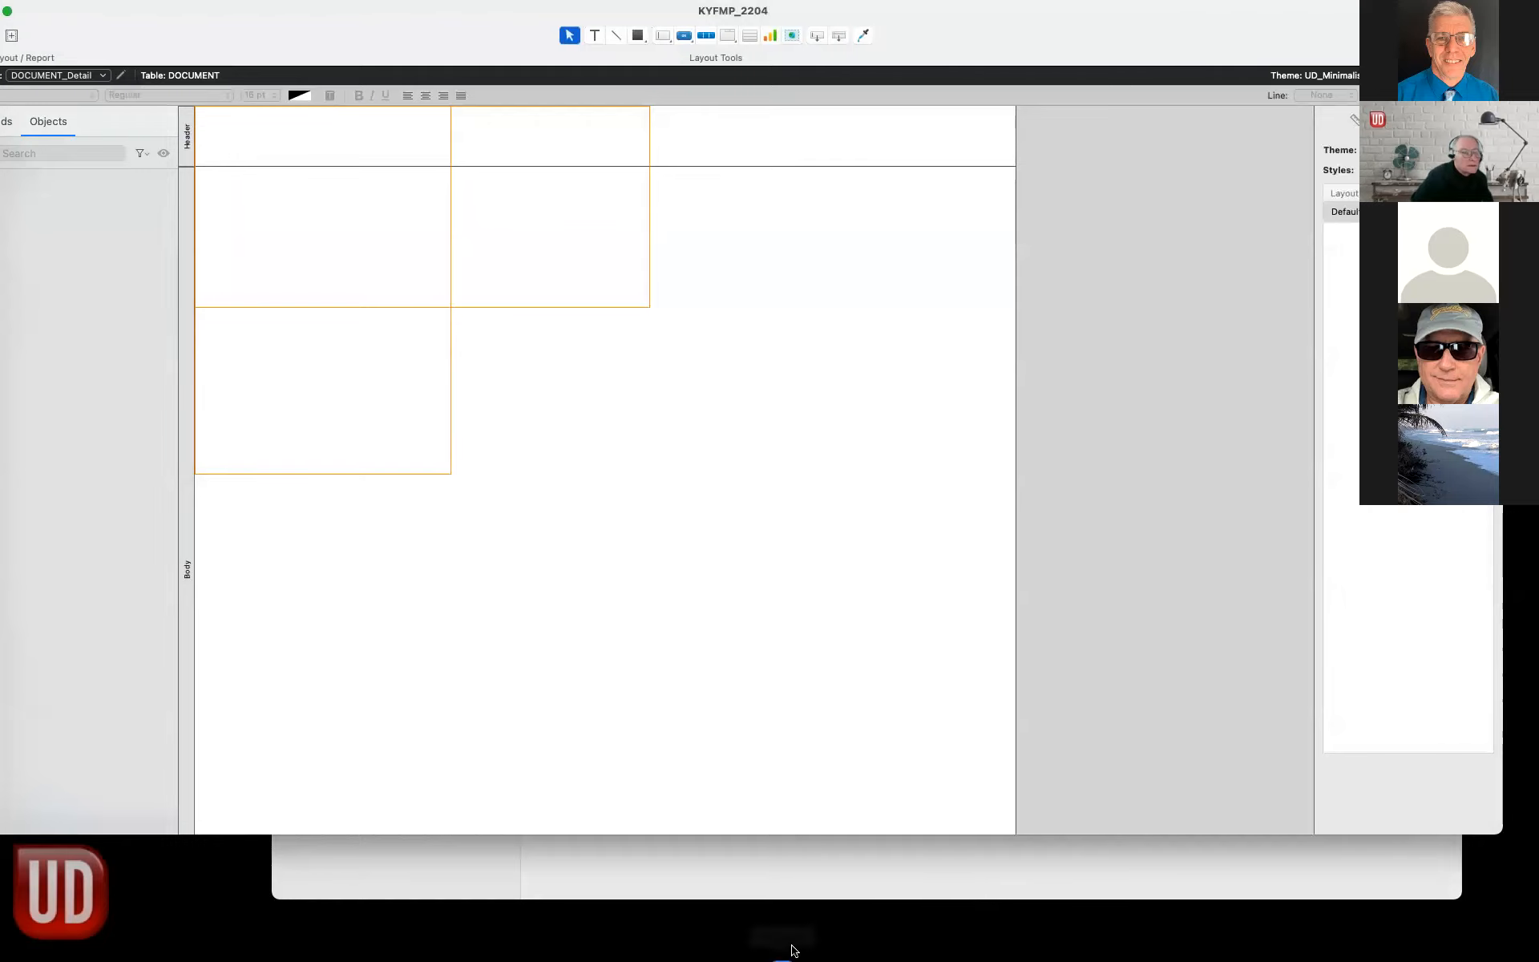
Copy all objects from the DOCUMENT_Detail layout in kyfmp_101 and paste them into the empty DOCUMENT_Detail layout in KYFMP_2204.
mouse_move(1022, 951)
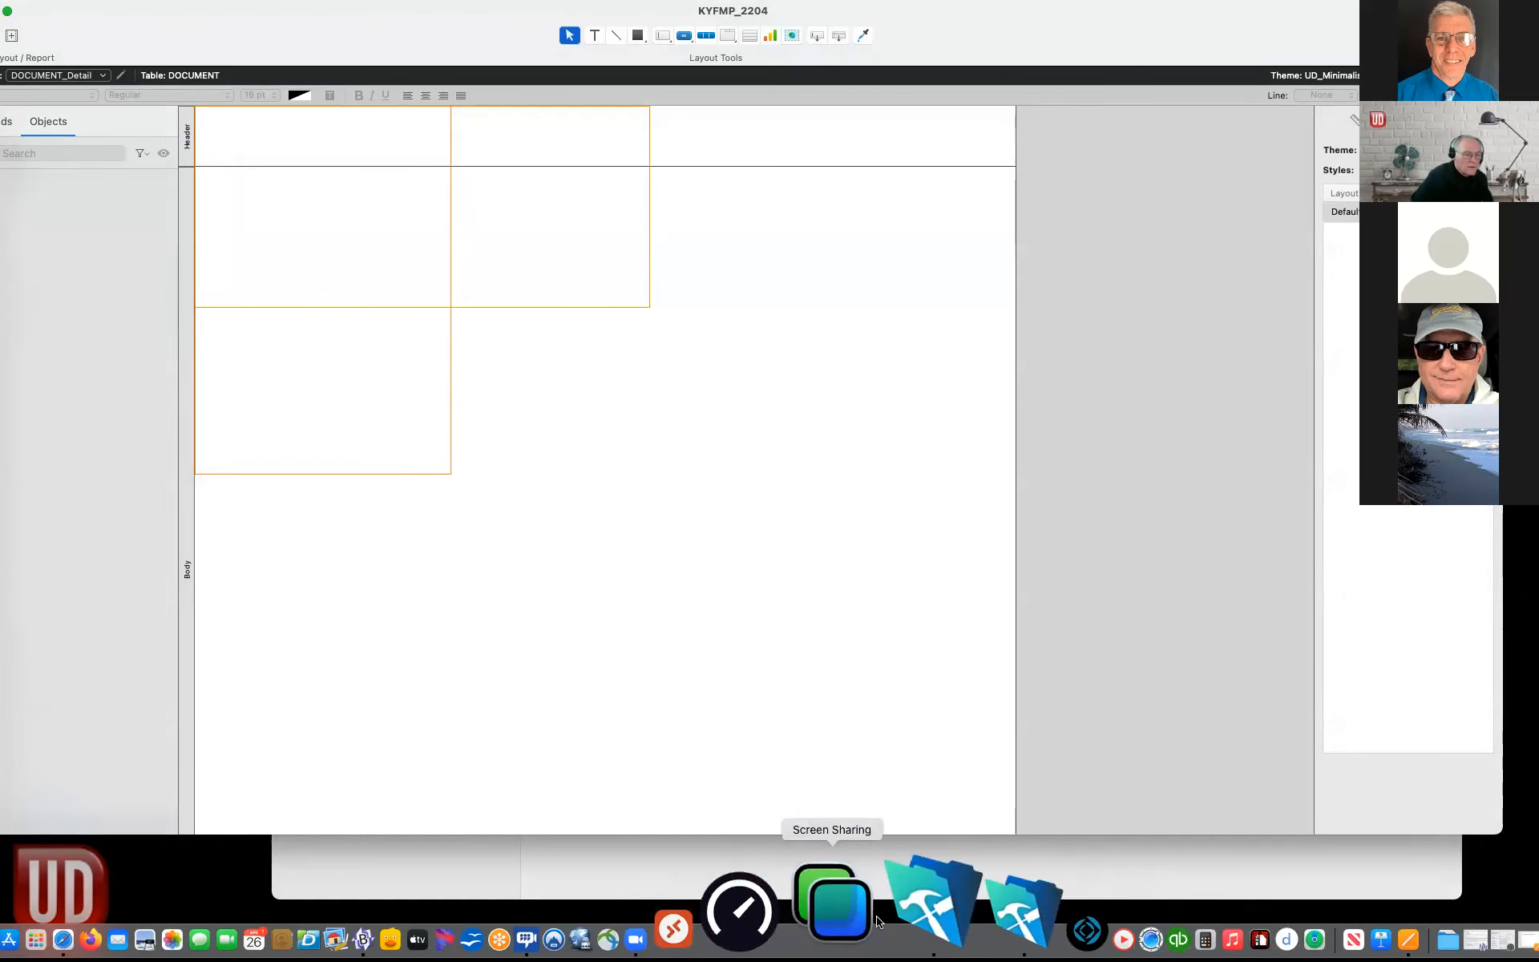
left_click(895, 919)
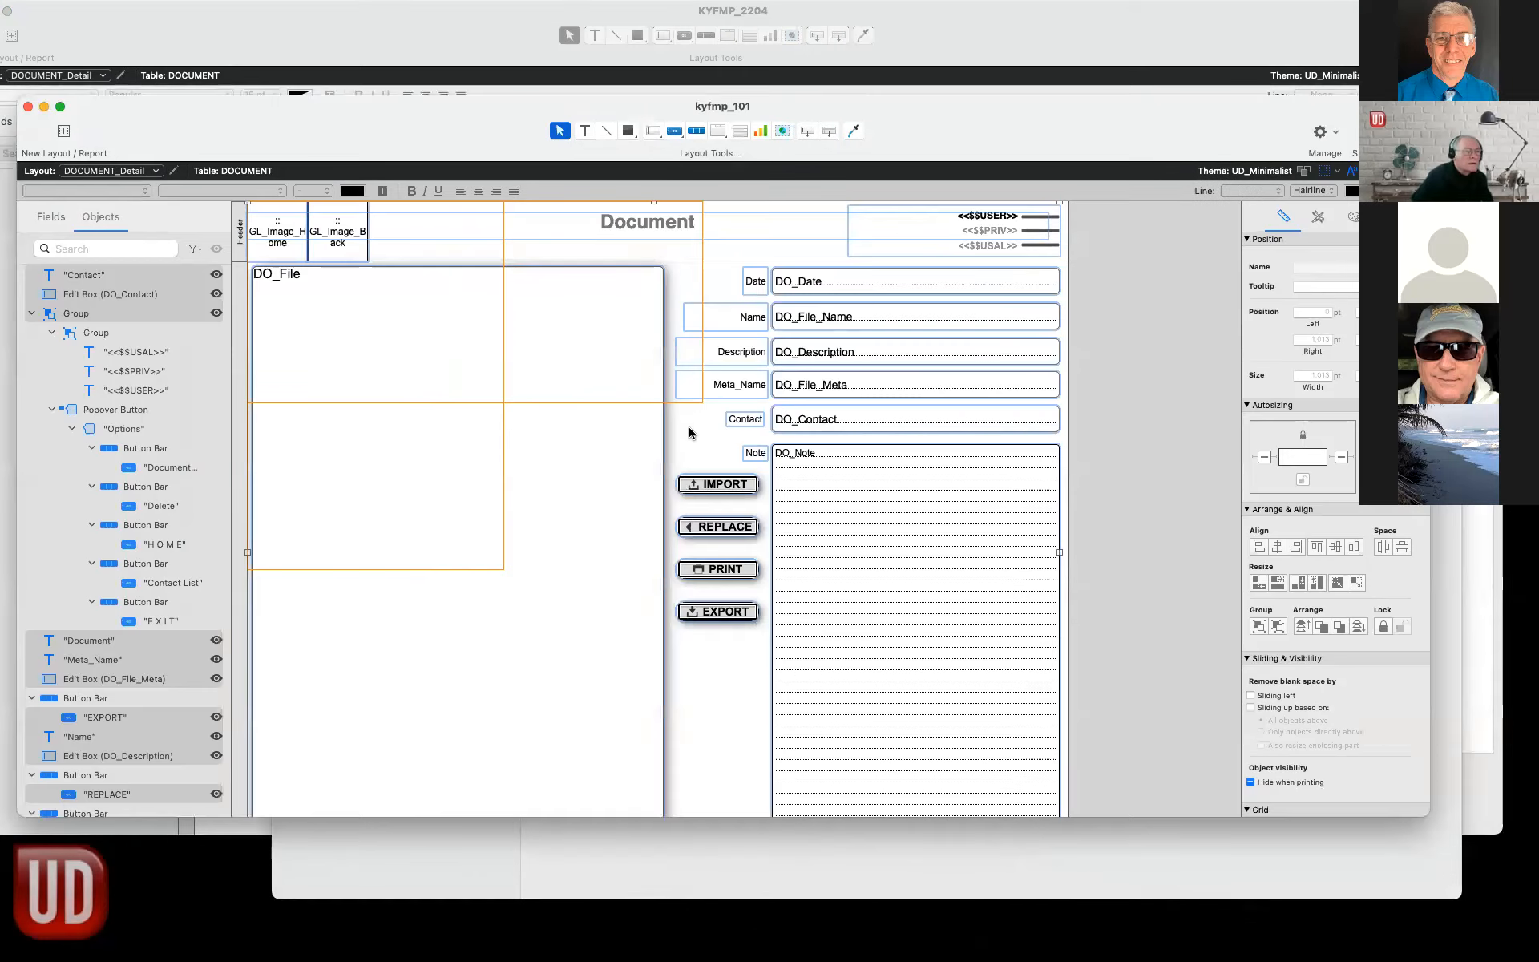
key("super+a")
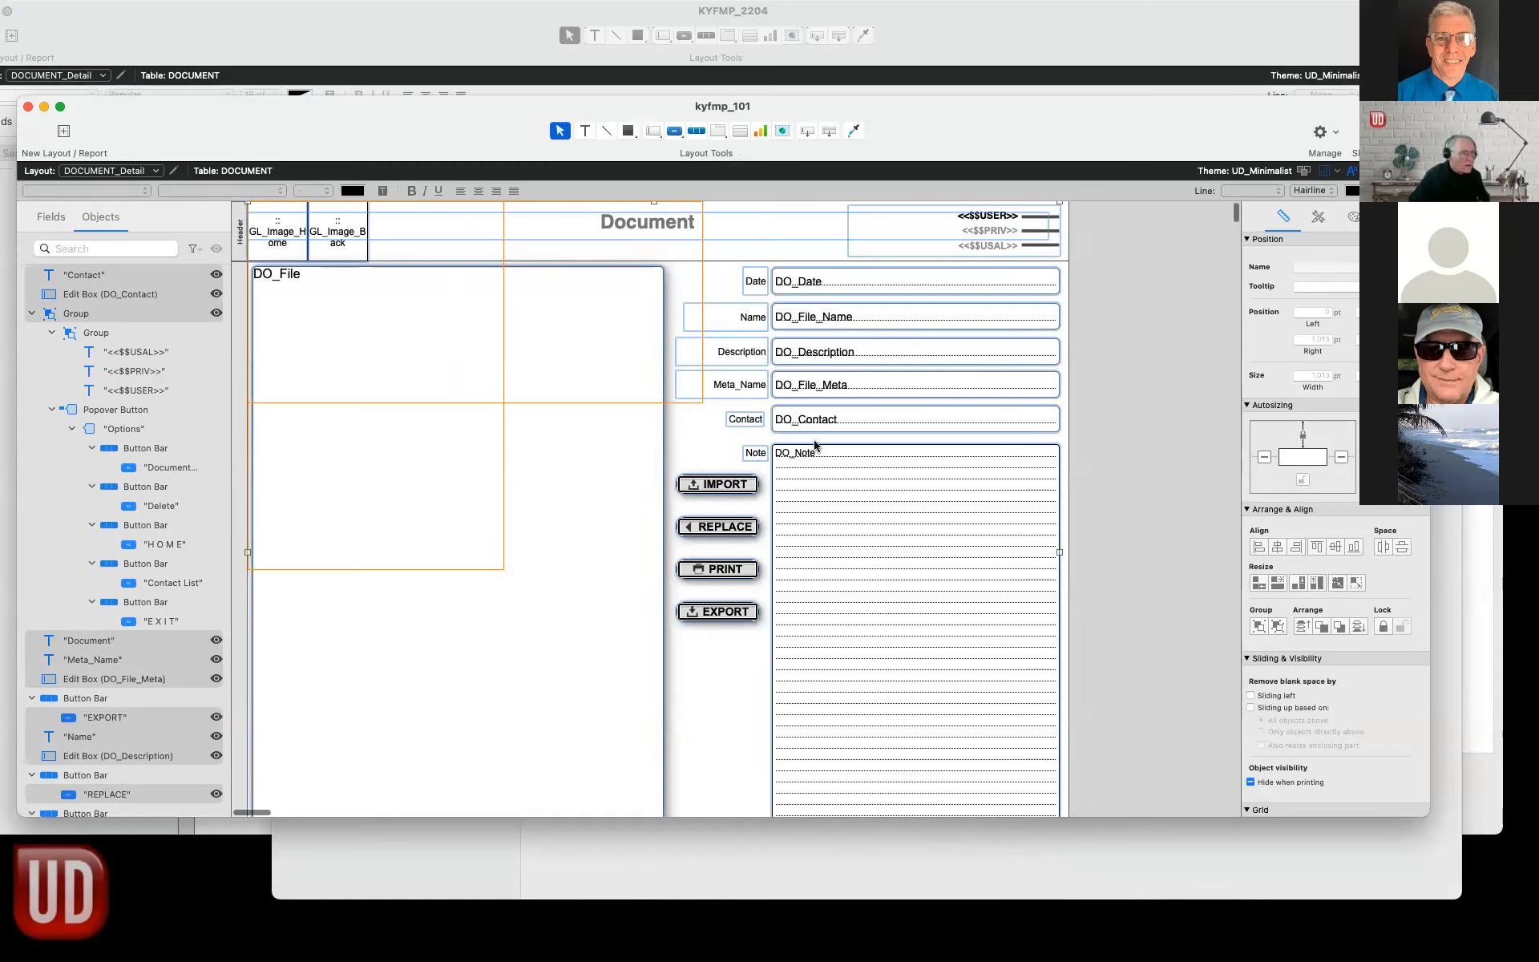
key("super+shift+s")
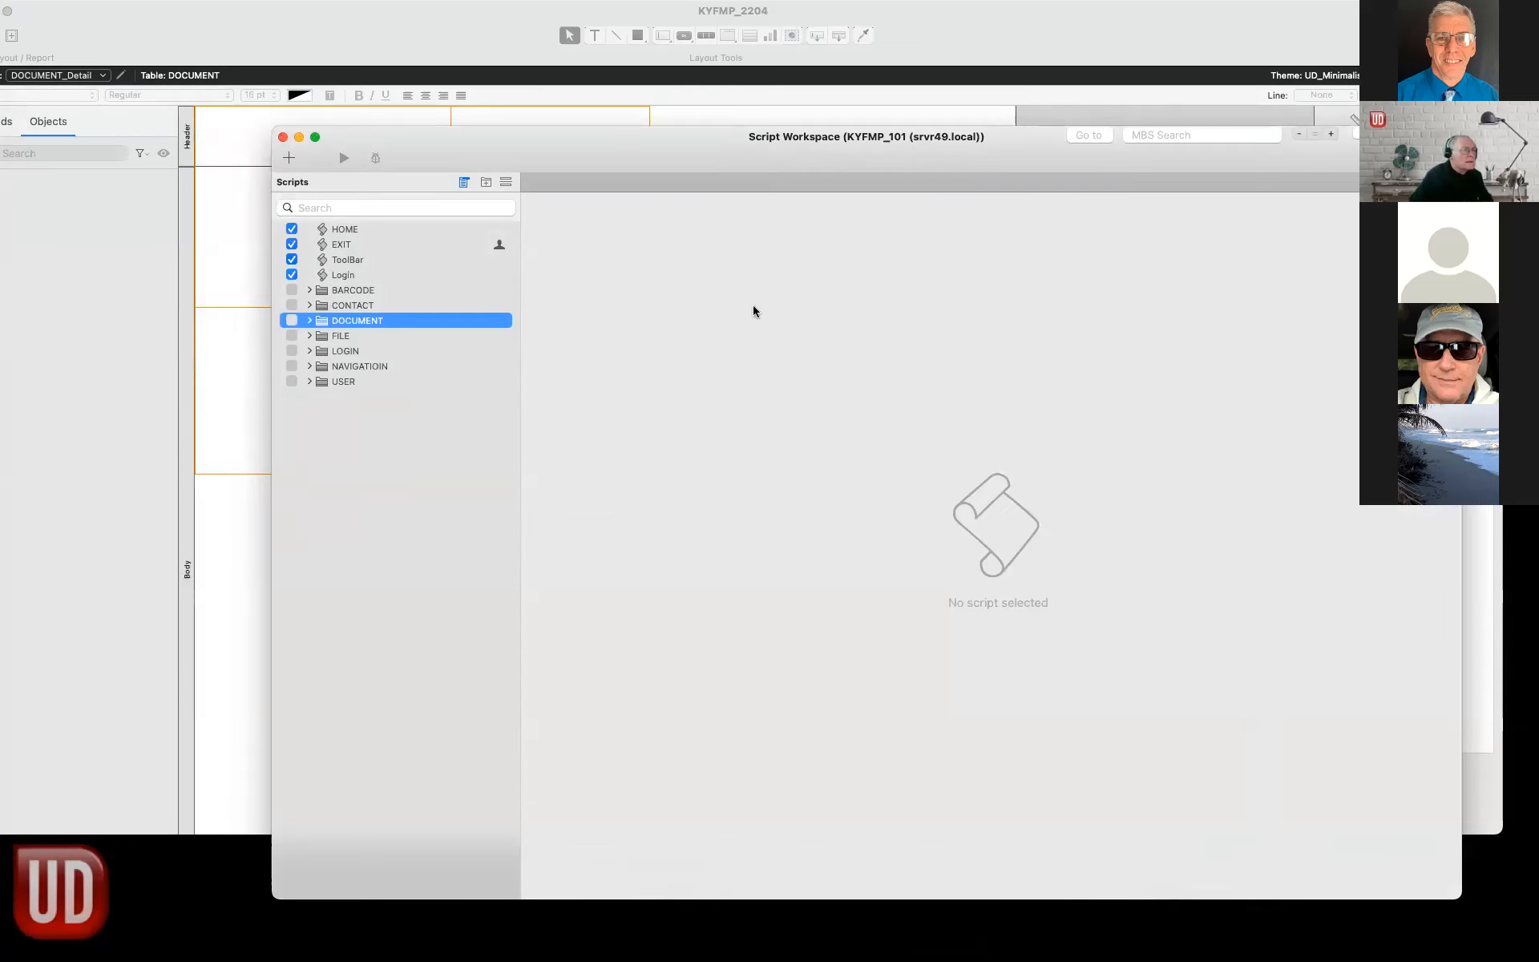
left_click(268, 234)
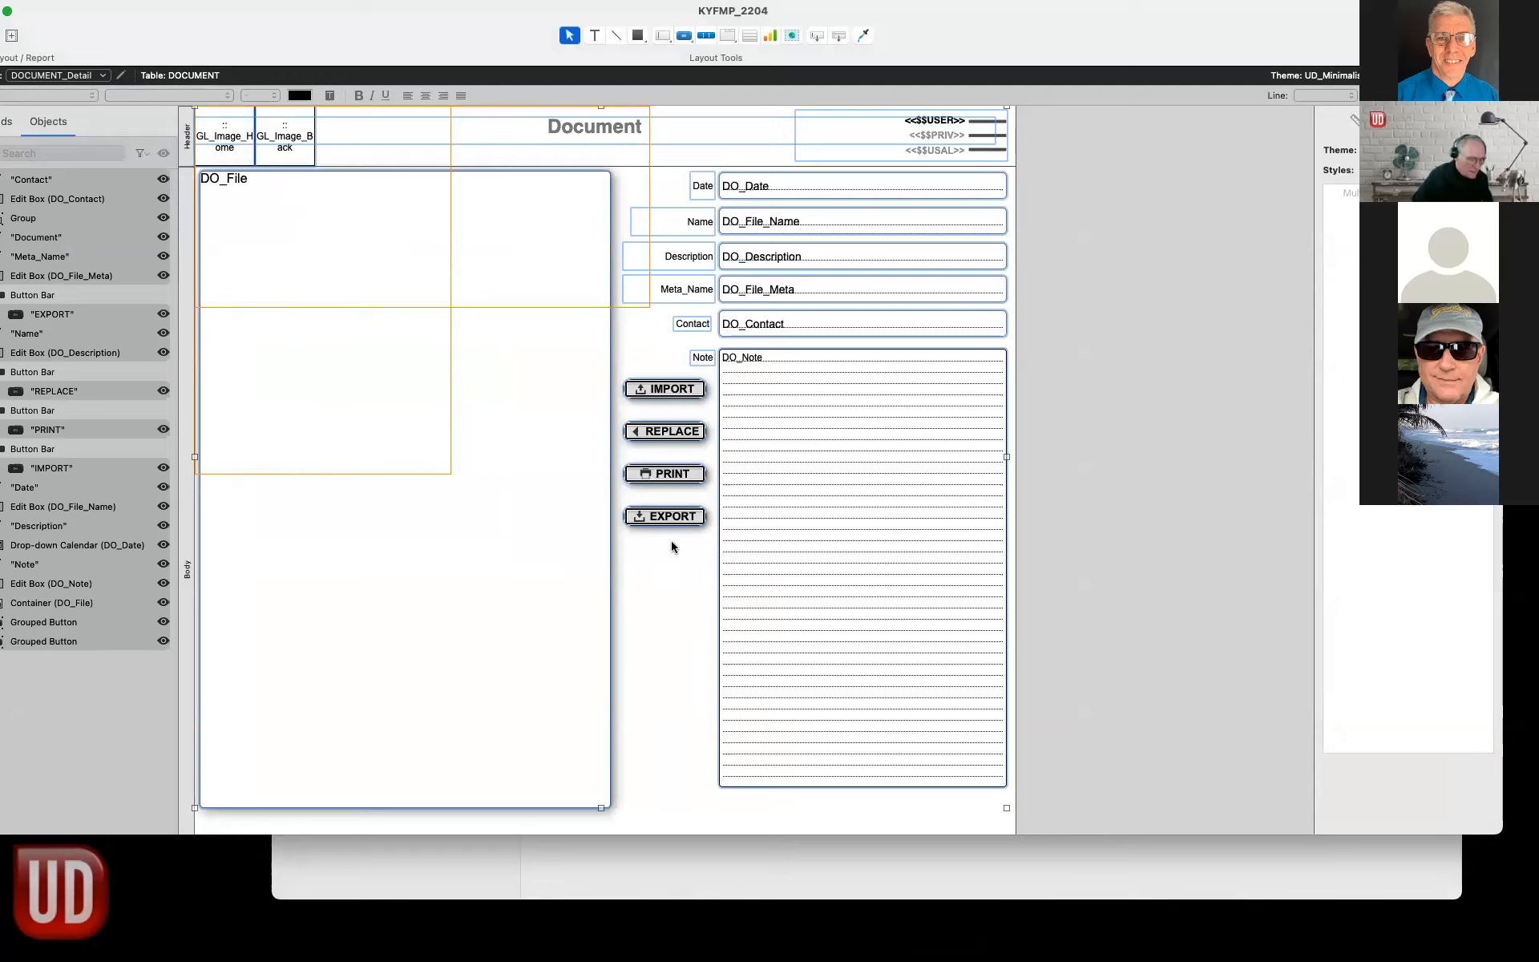
Leave layout editing, go through HOME to the Contact List destination, and open the CONTACT_Nav_Bar layout for editing.
key("super+b")
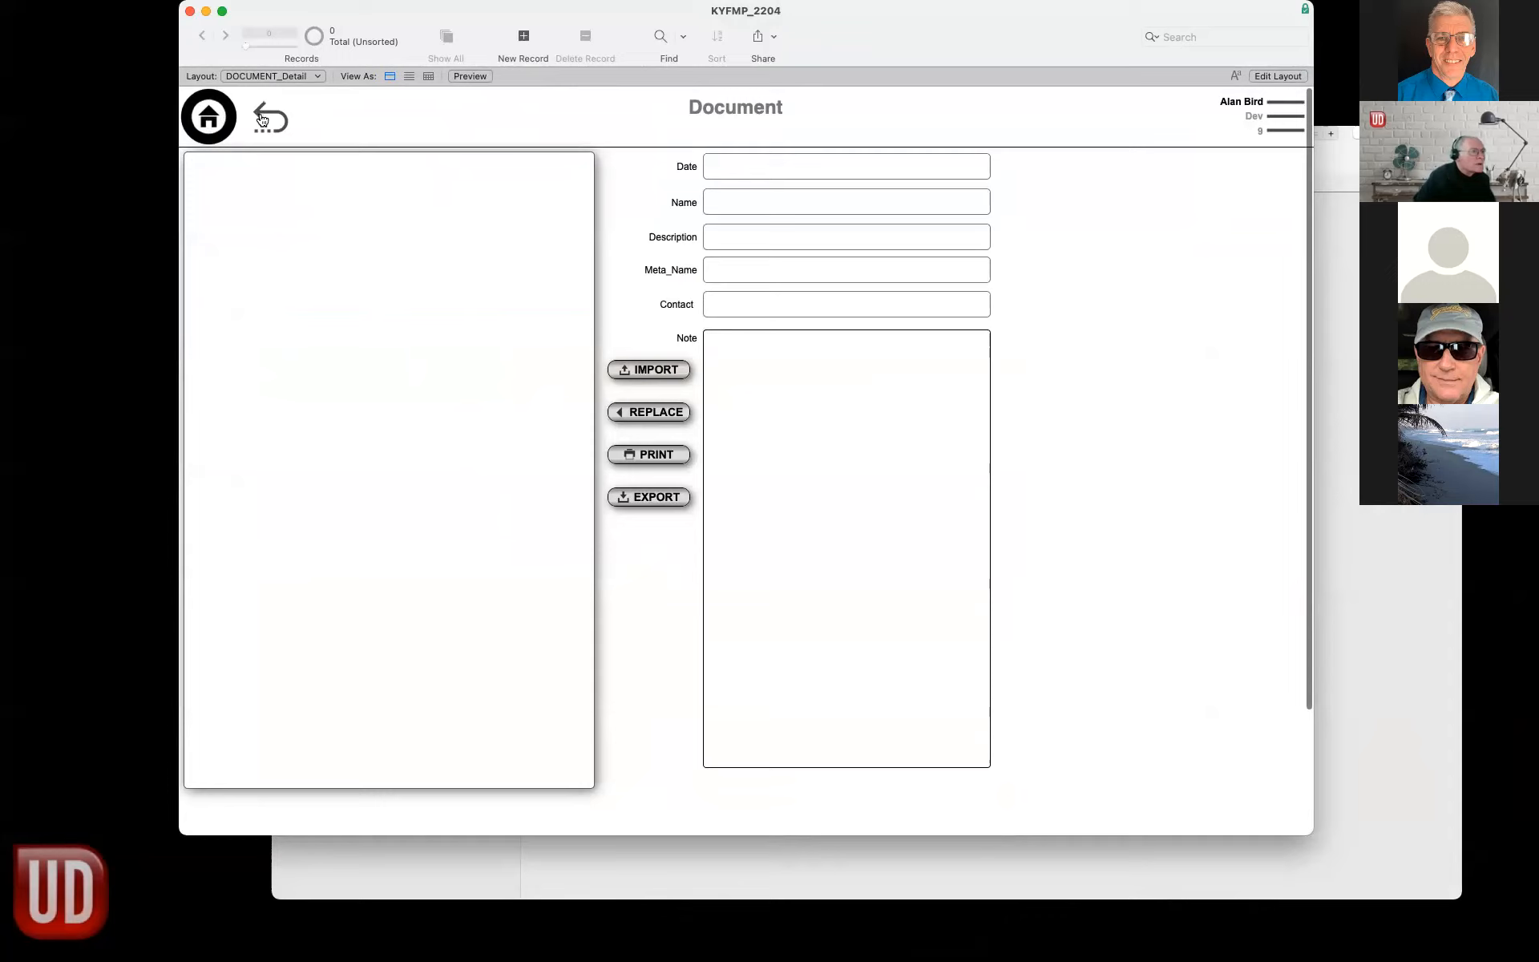
left_click(210, 118)
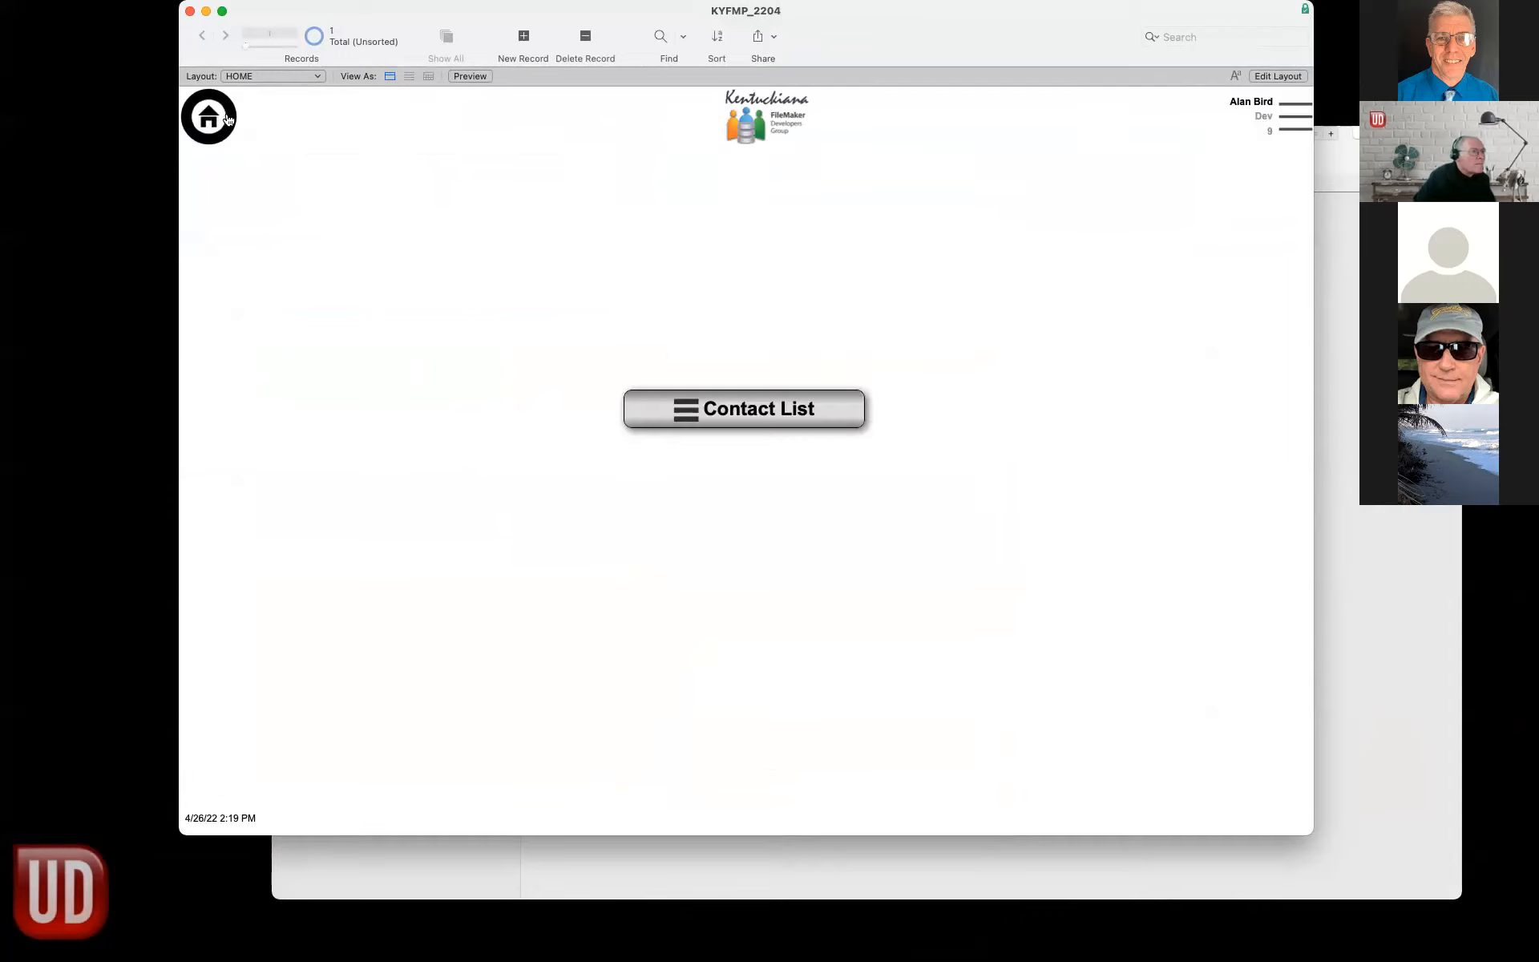
left_click(722, 405)
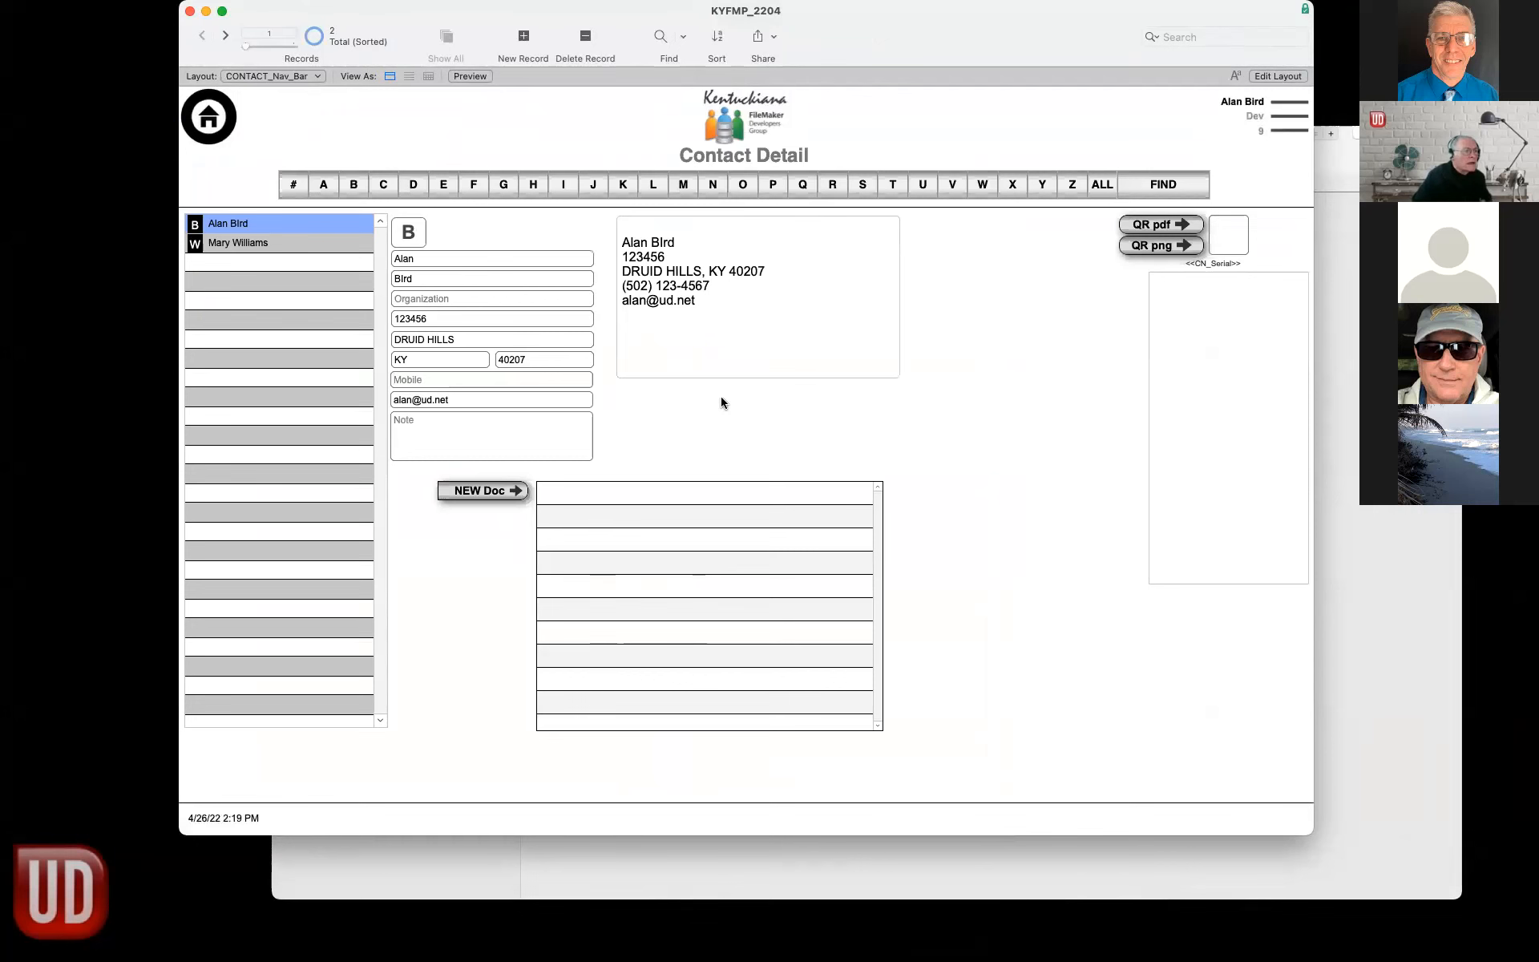
key("super+l")
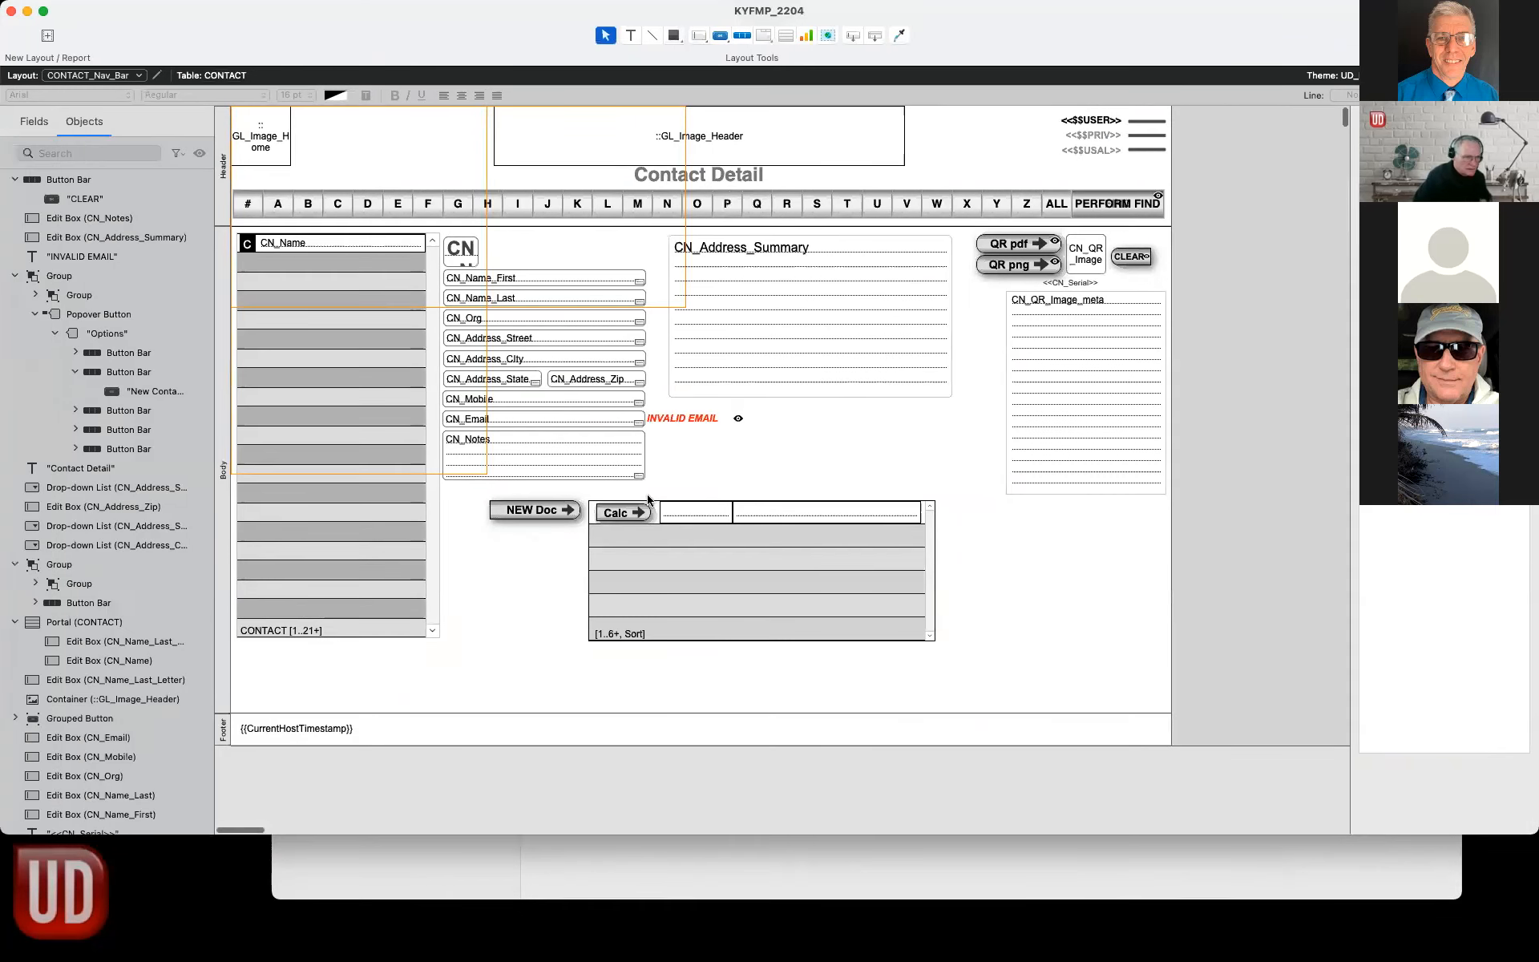
Check the script assigned to the NEW Doc button and the scripts available in the DOCUMENT folder.
right_click(552, 517)
left_click(576, 552)
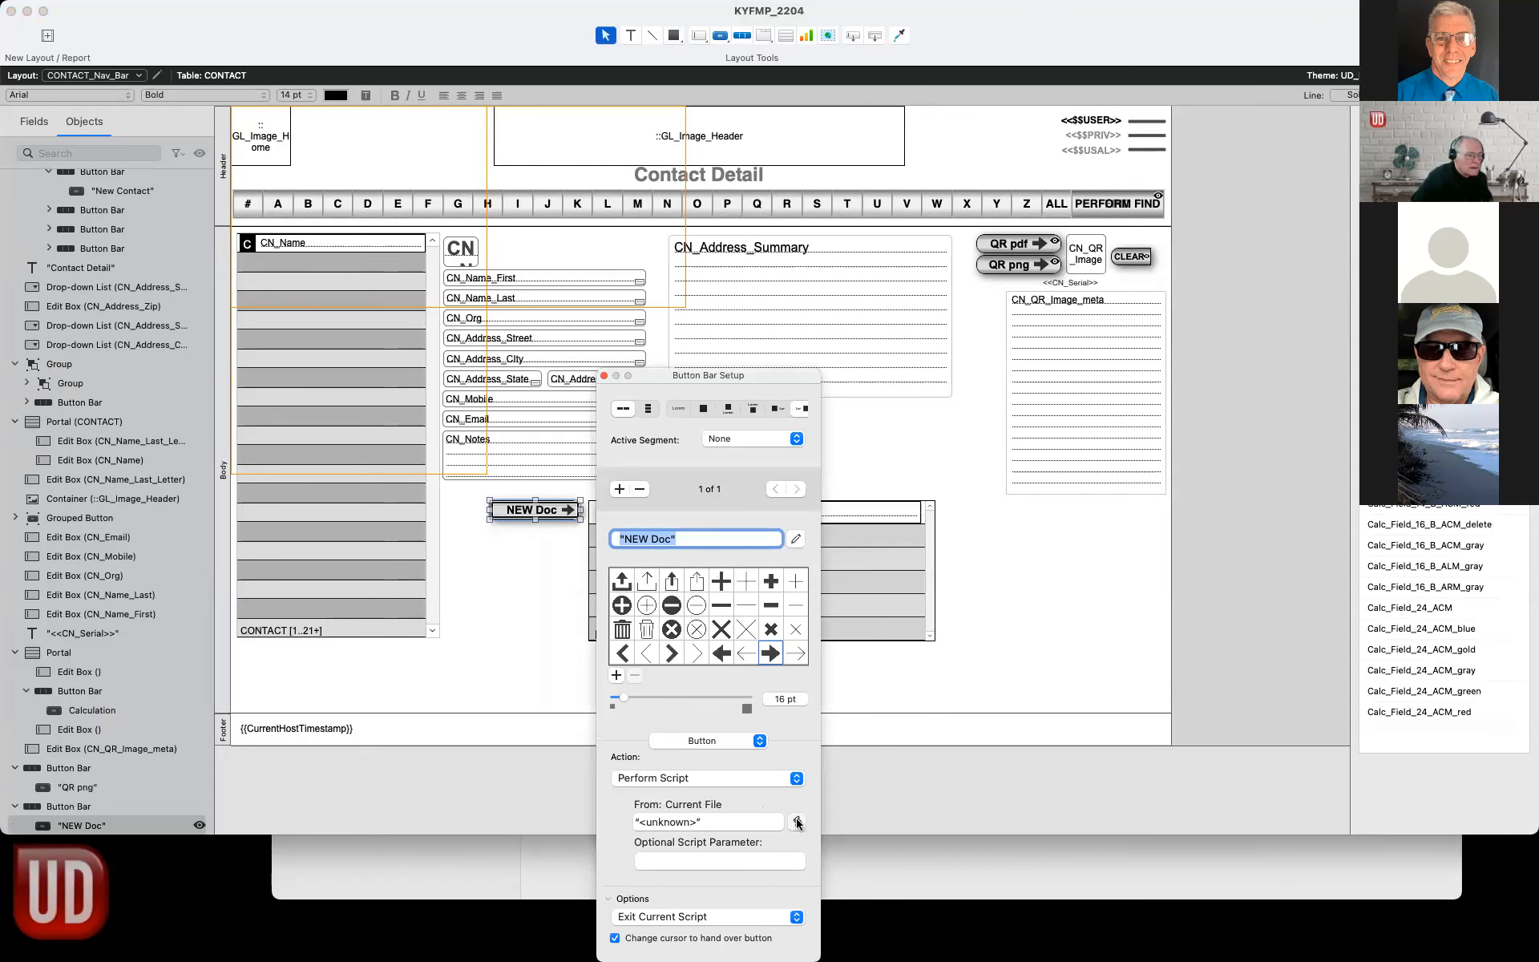
left_click(798, 823)
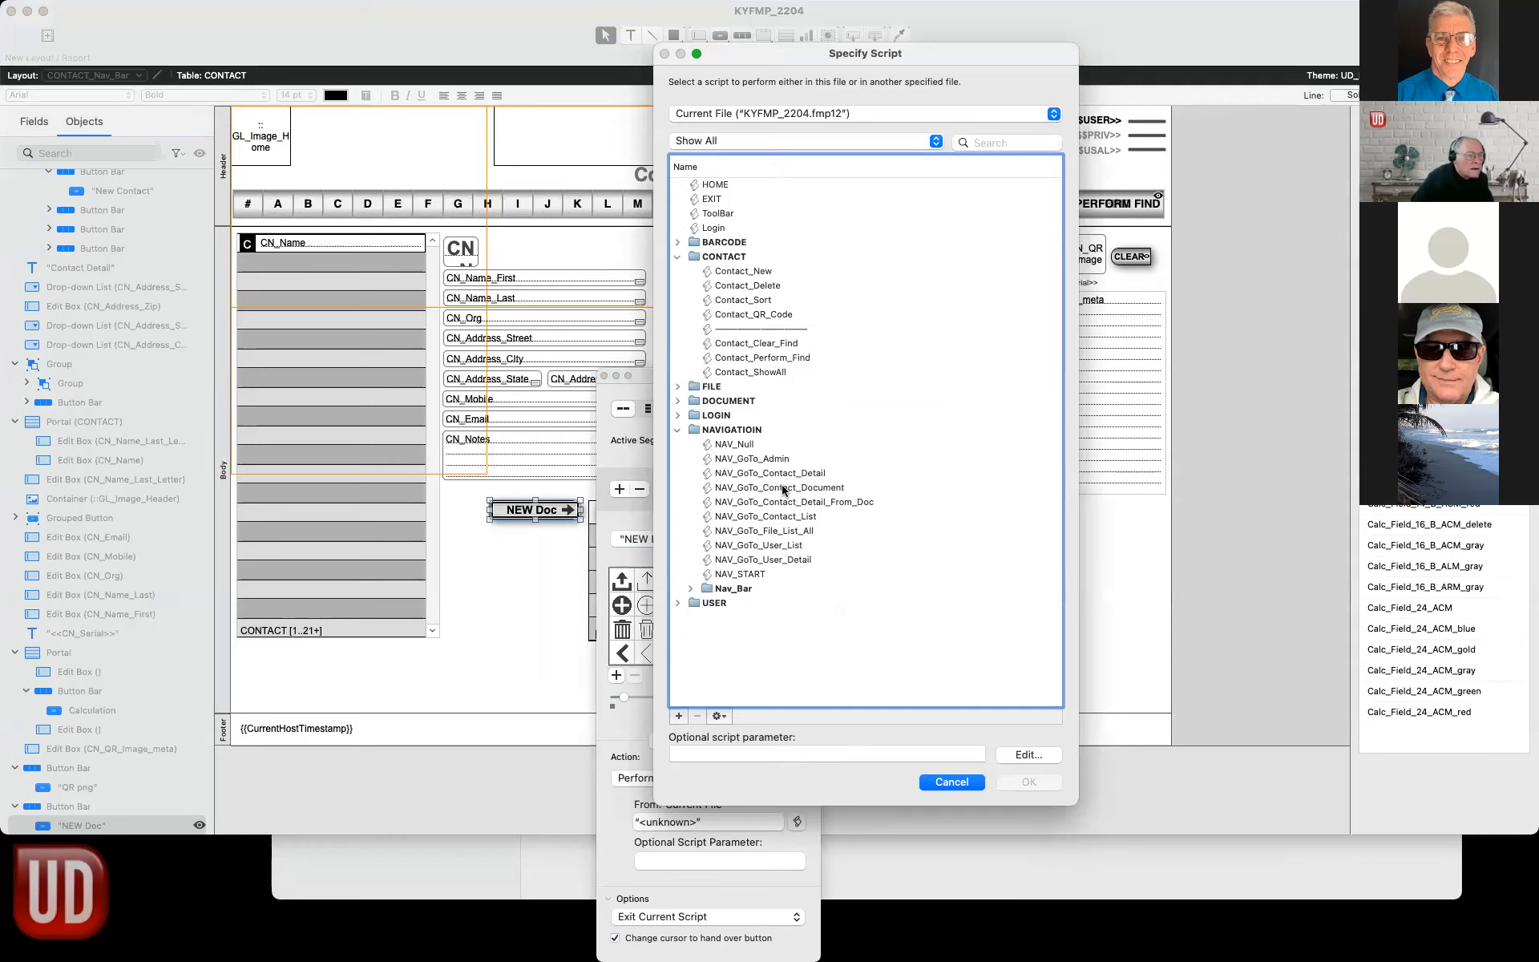
left_click(678, 401)
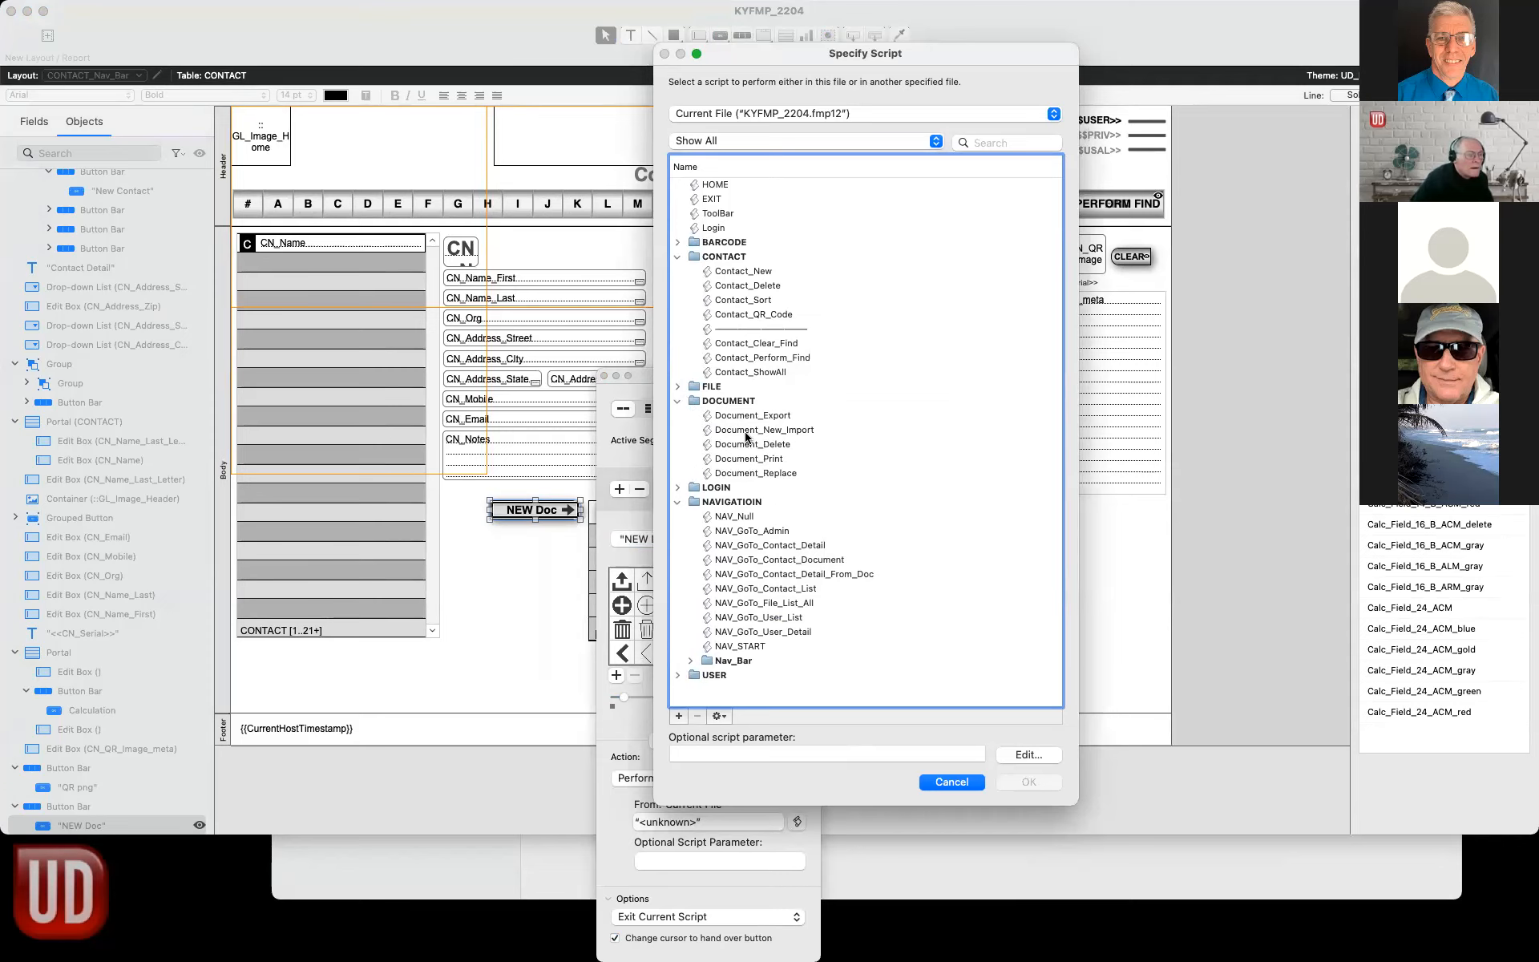
left_click(950, 783)
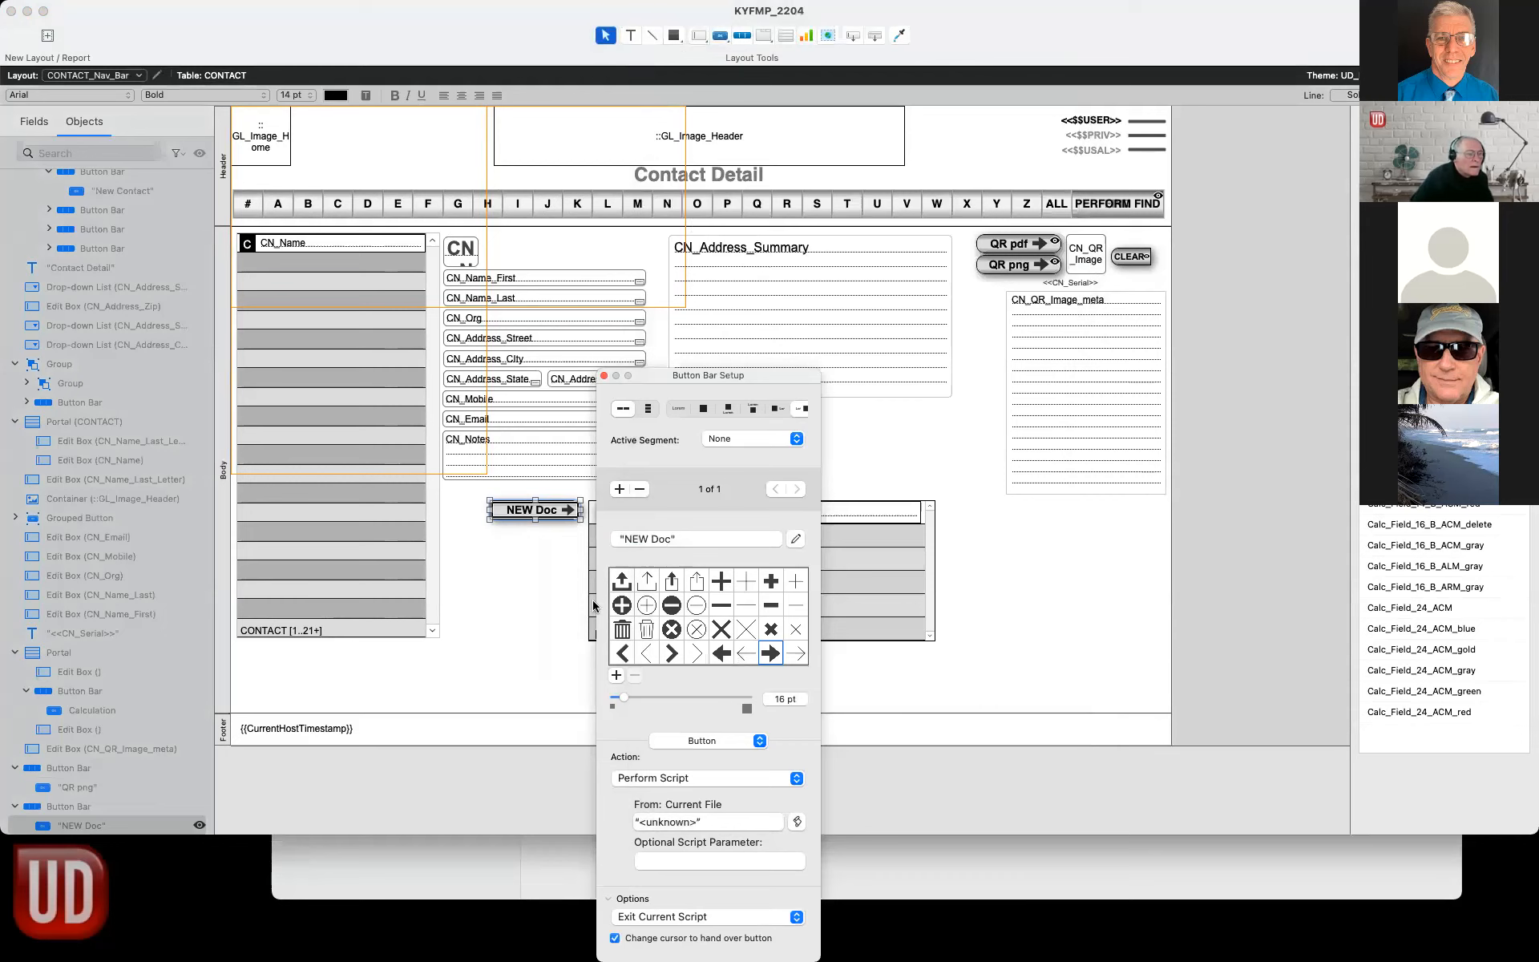
left_click(533, 595)
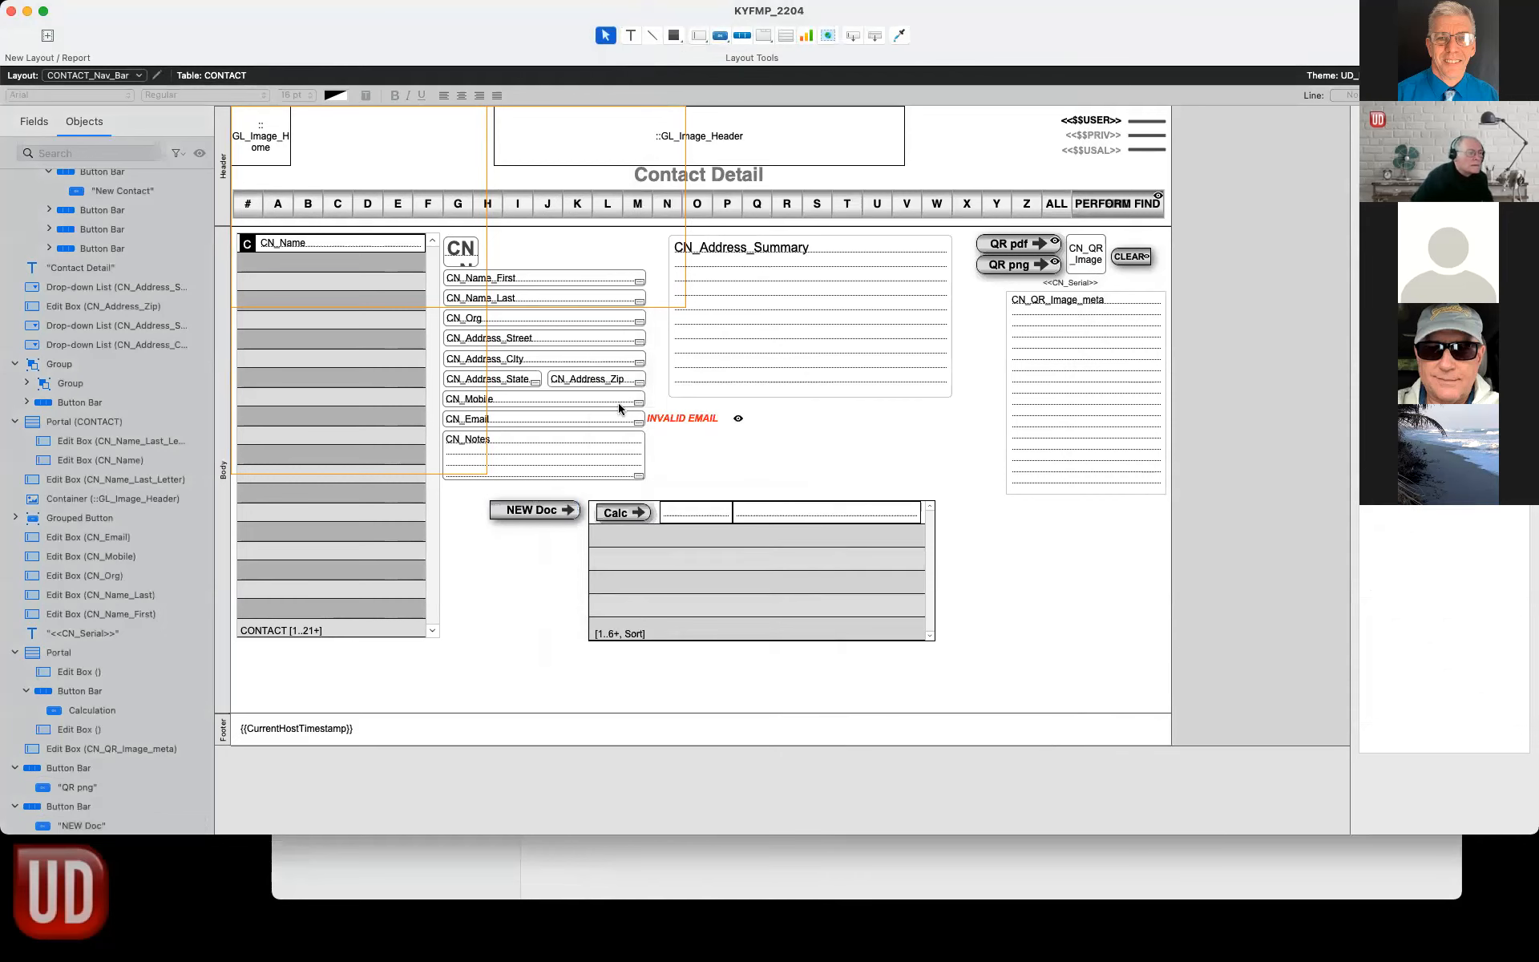
Switch to the kyfmp_101 file and open its CONTACT_Detail layout for reference.
key("super+Tab")
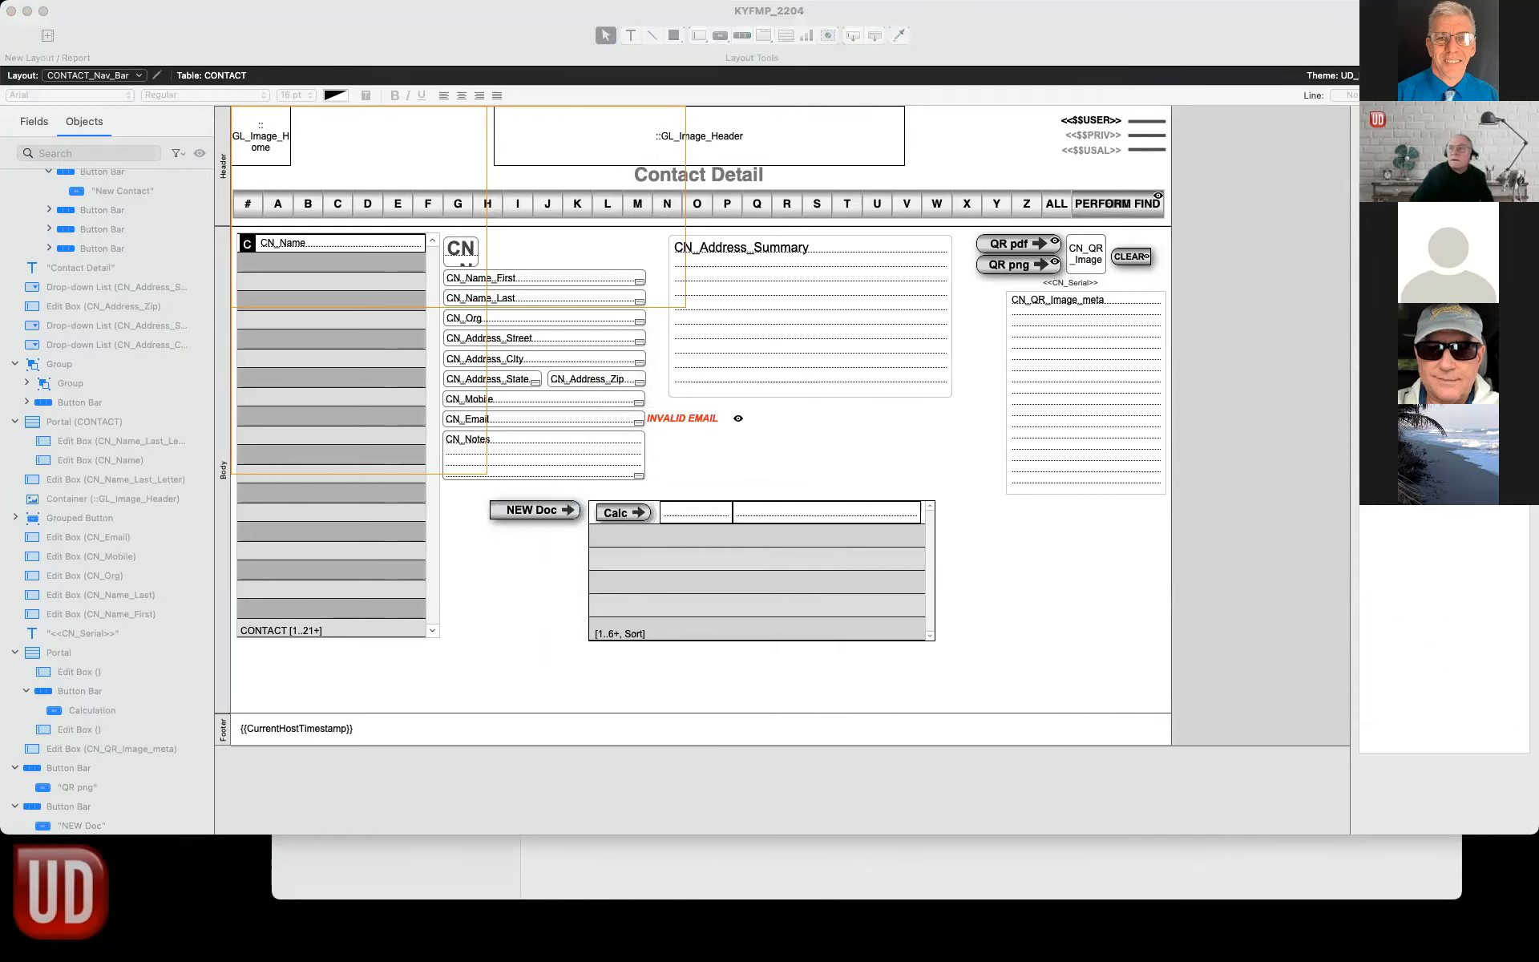
left_click_drag(1538, 57, 813, 54)
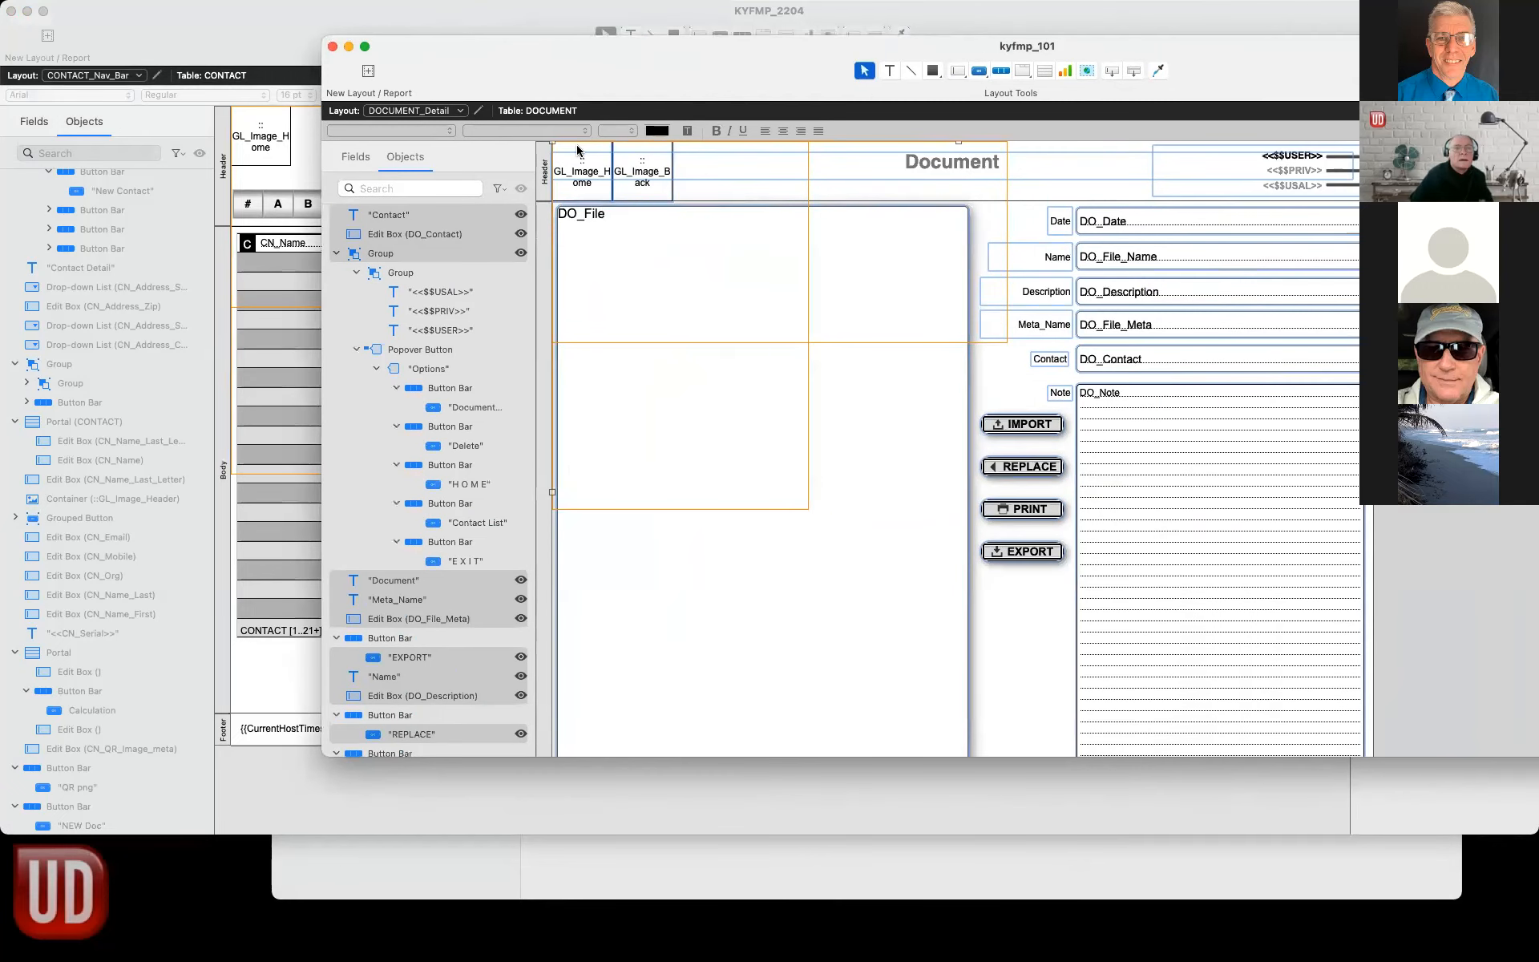
left_click(417, 111)
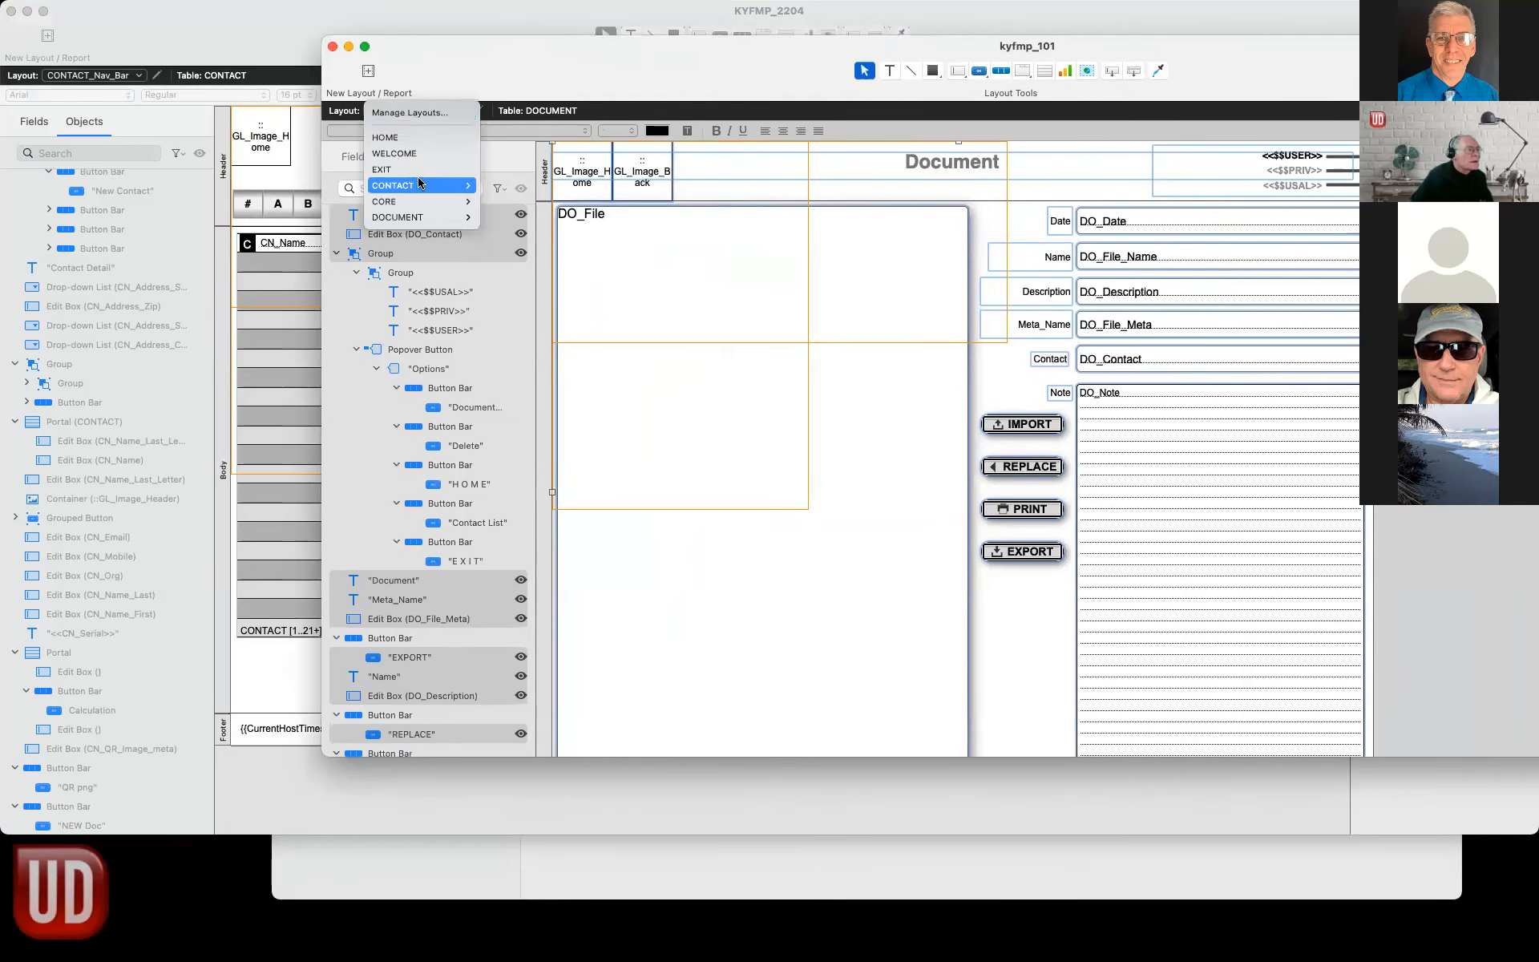
mouse_move(420, 188)
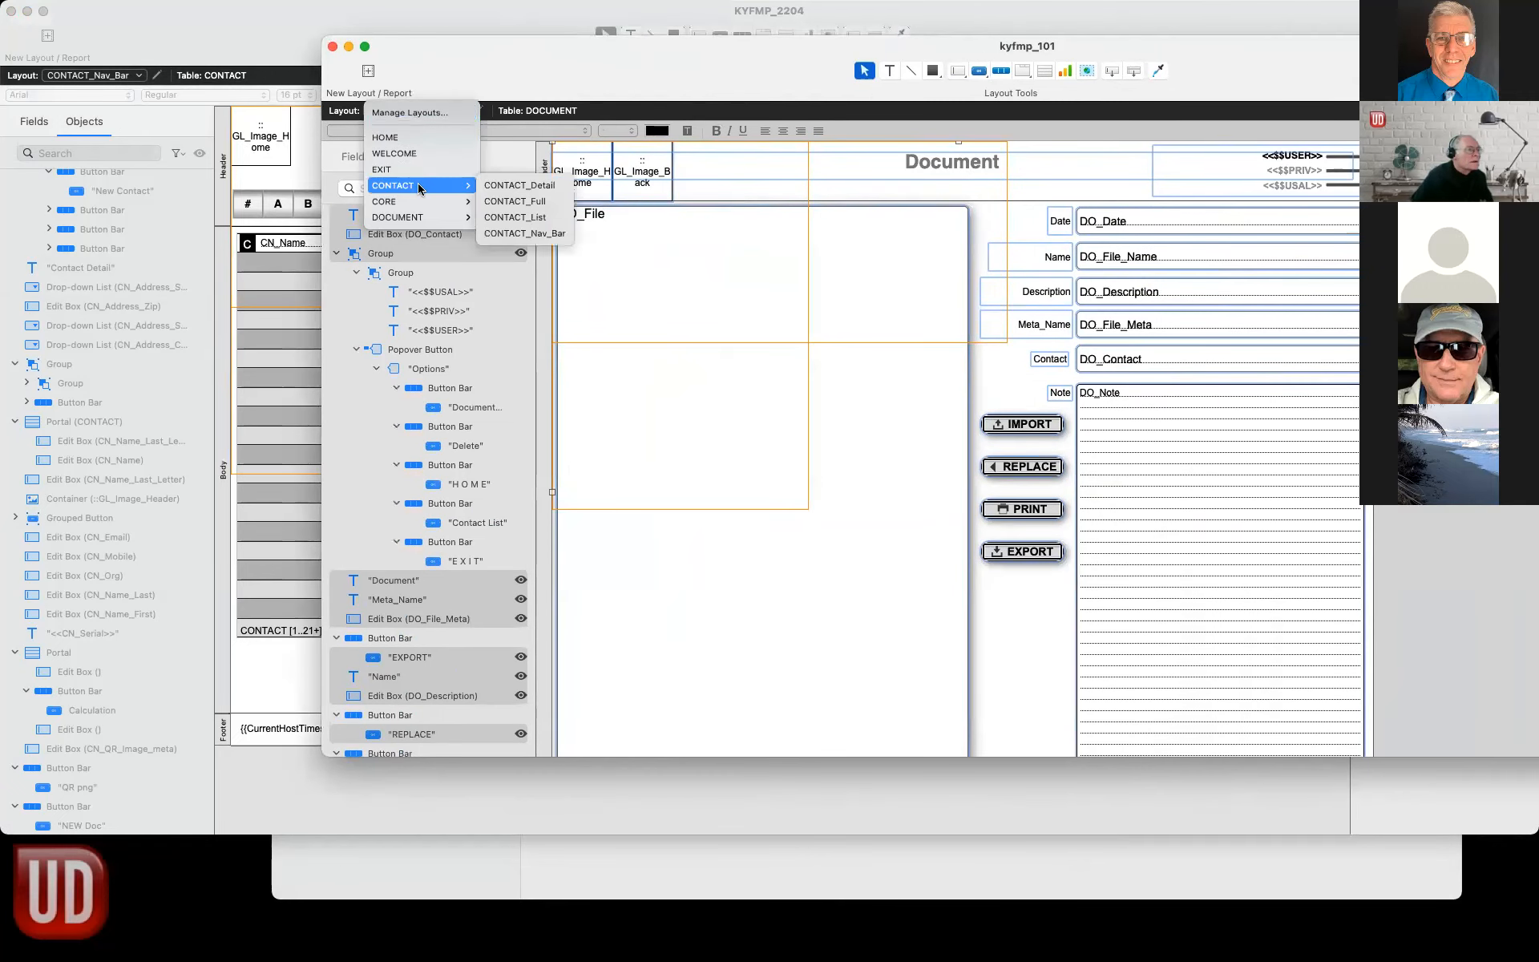
left_click(520, 189)
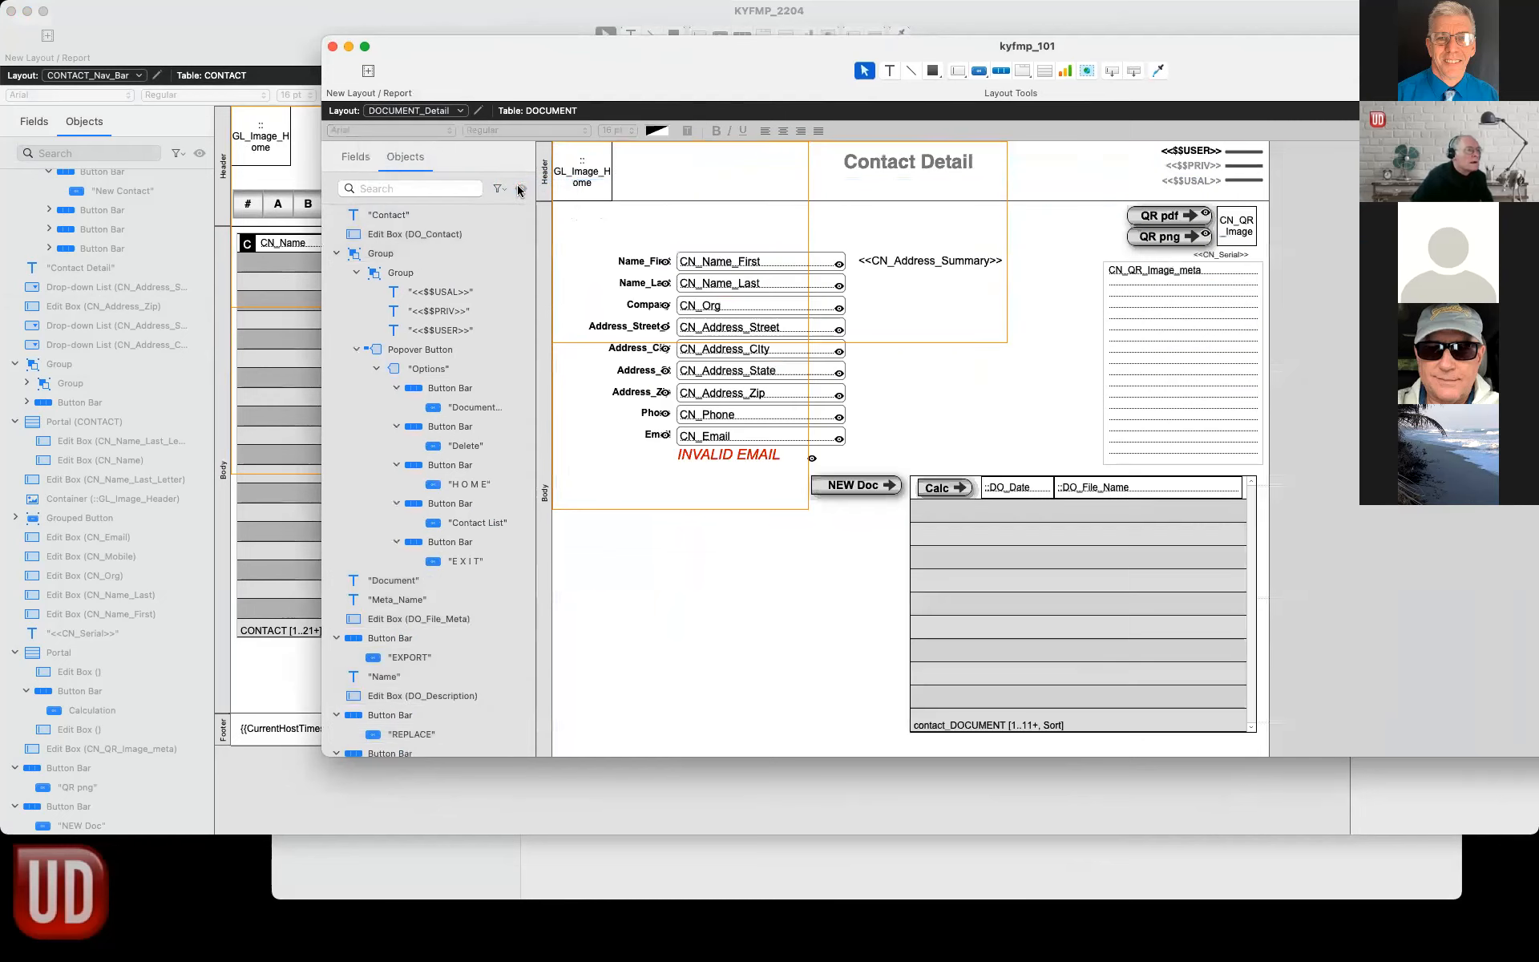
Check which script the NEW Doc button performs in kyfmp_101, then return to the CONTACT_Nav_Bar layout in KYFMP_2204.
left_click(855, 489)
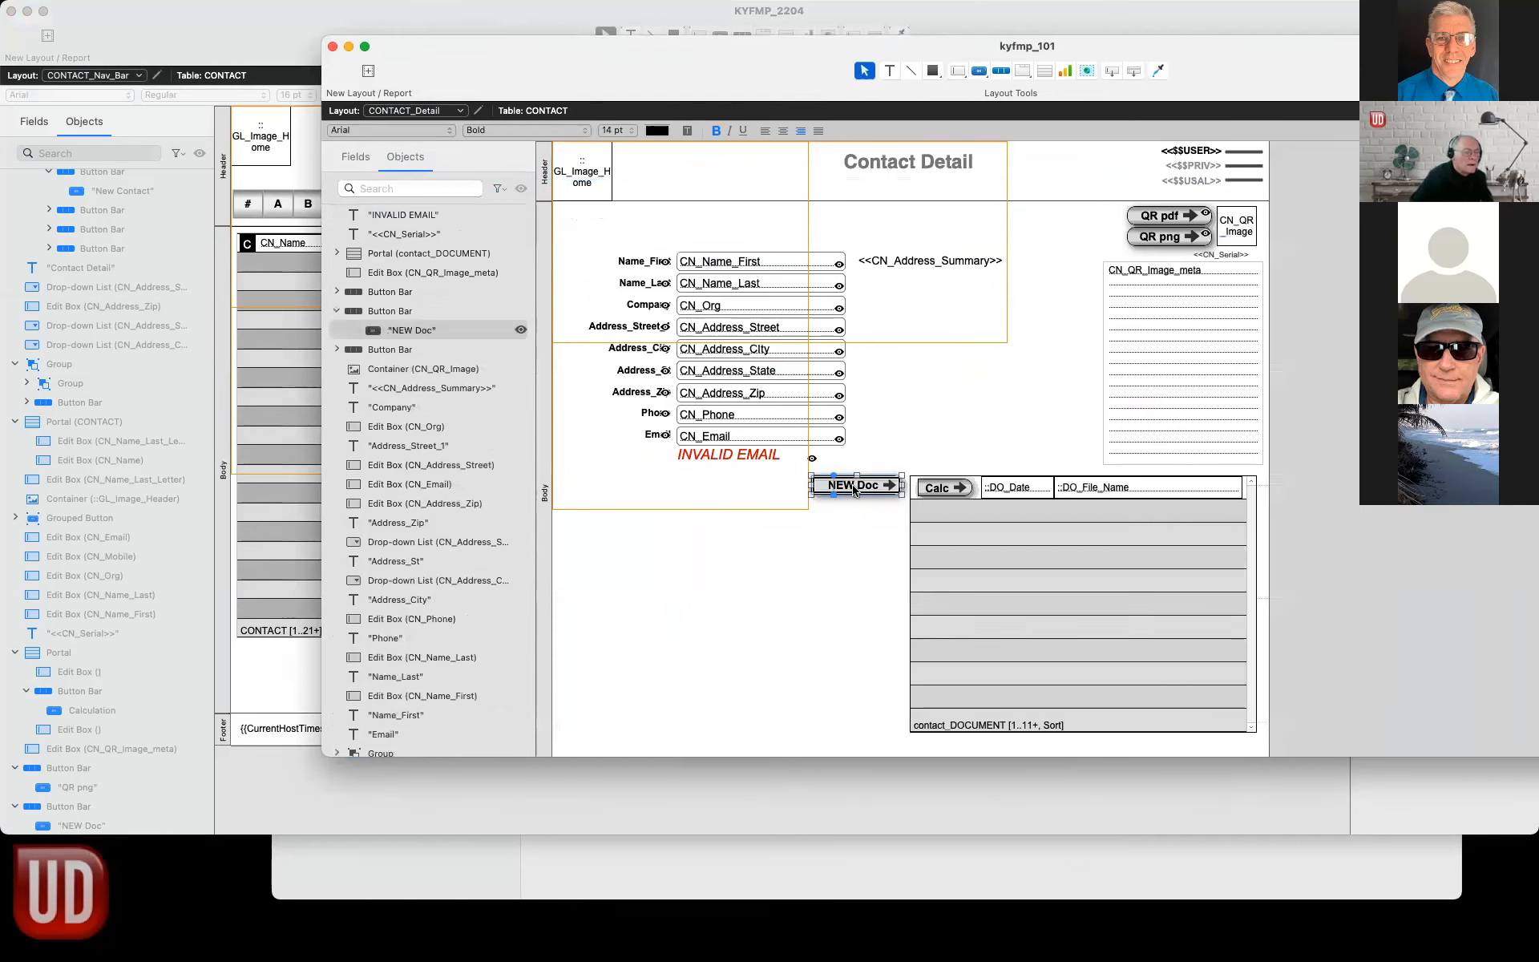
right_click(855, 491)
left_click(841, 498)
right_click(853, 487)
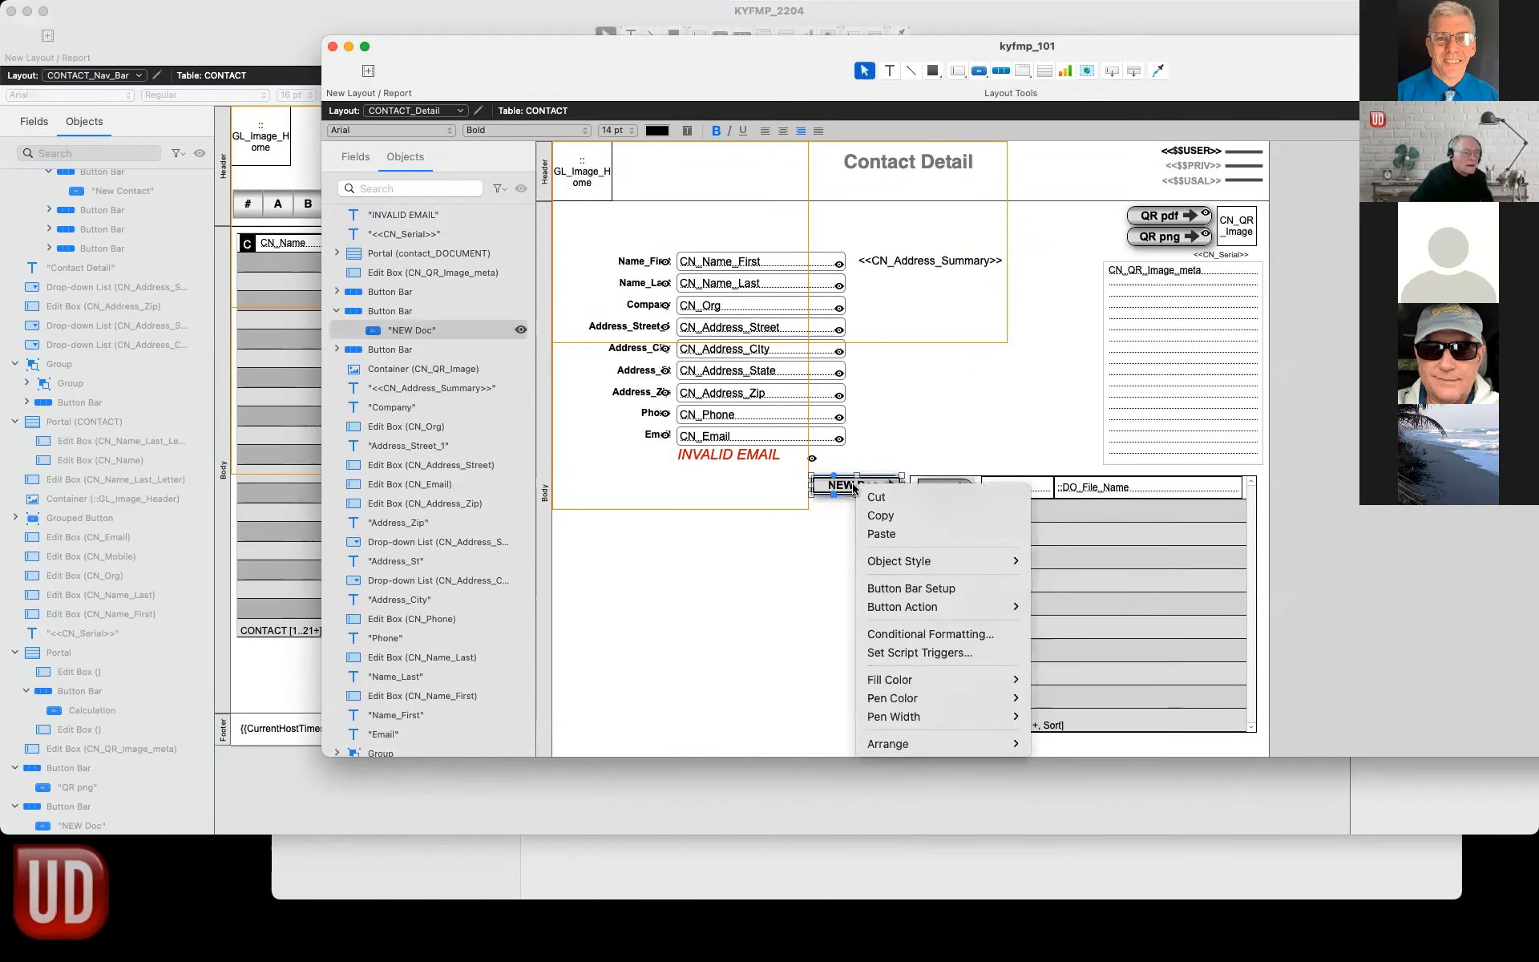
left_click(916, 593)
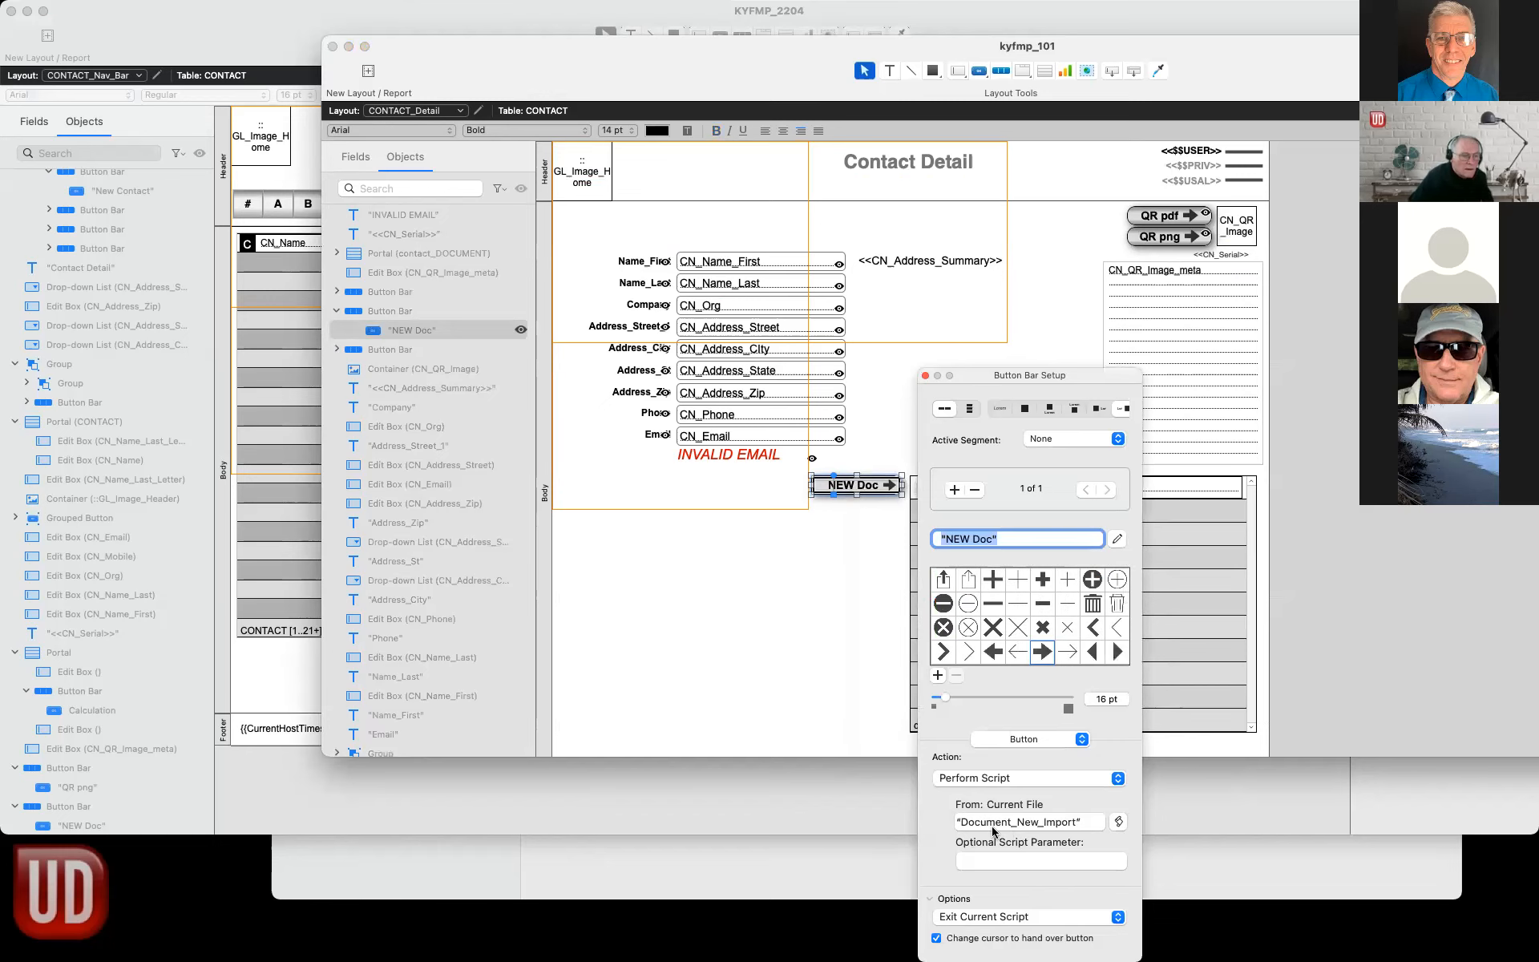
left_click_drag(420, 40, 1424, 47)
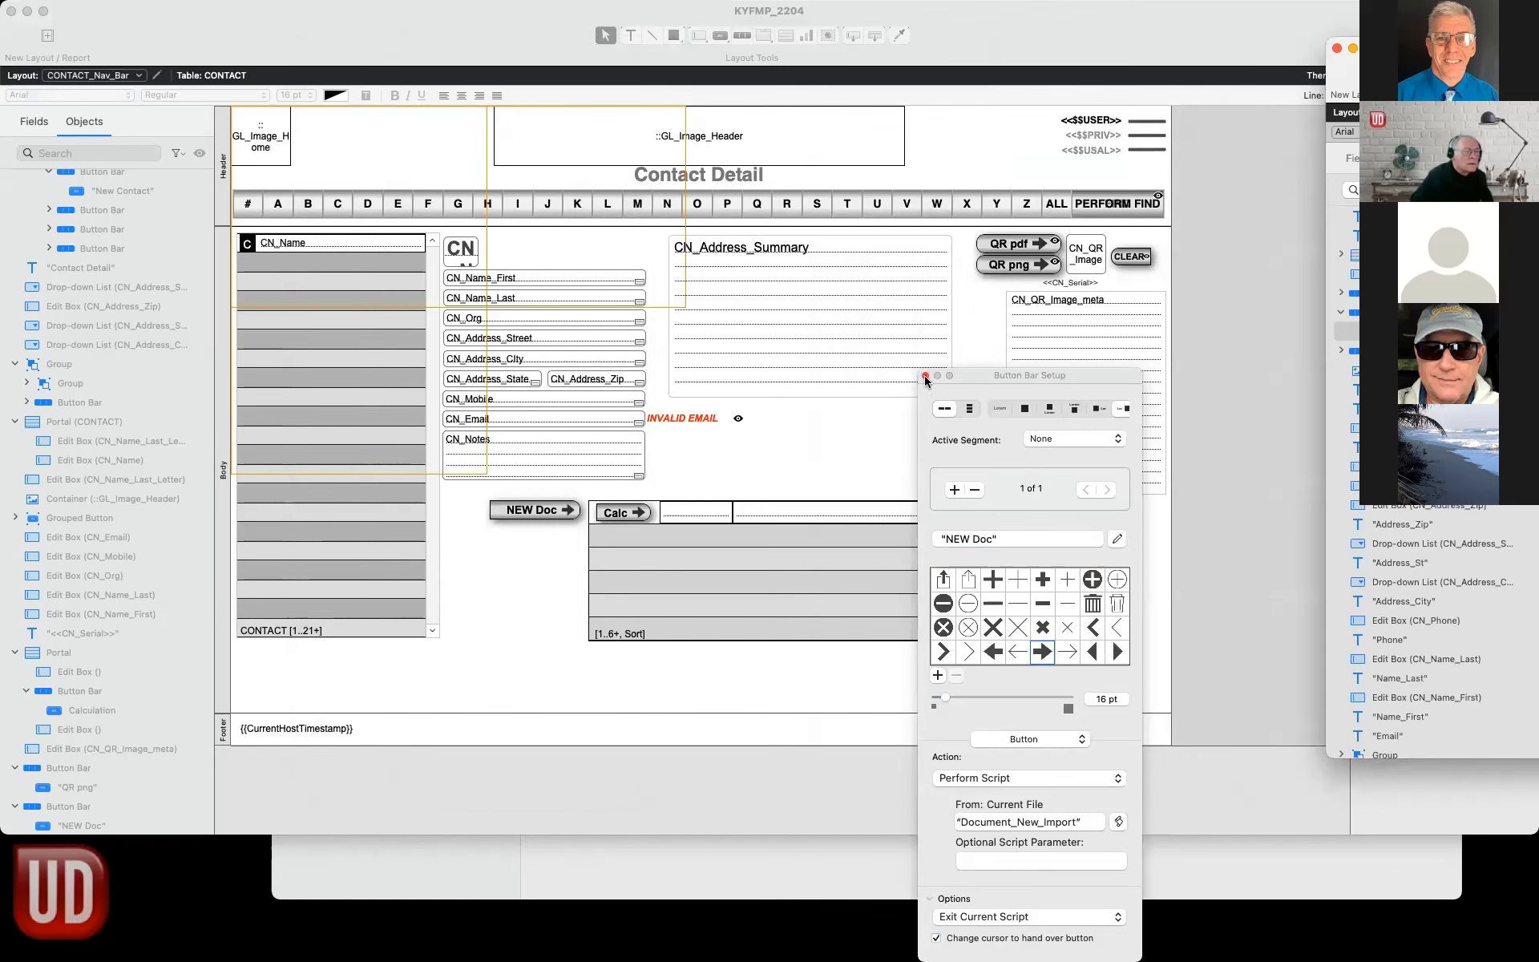
left_click(419, 553)
Set the NEW Doc button on CONTACT_Nav_Bar to perform the Document_New_Import script.
right_click(532, 517)
key("Escape")
right_click(532, 517)
mouse_move(584, 635)
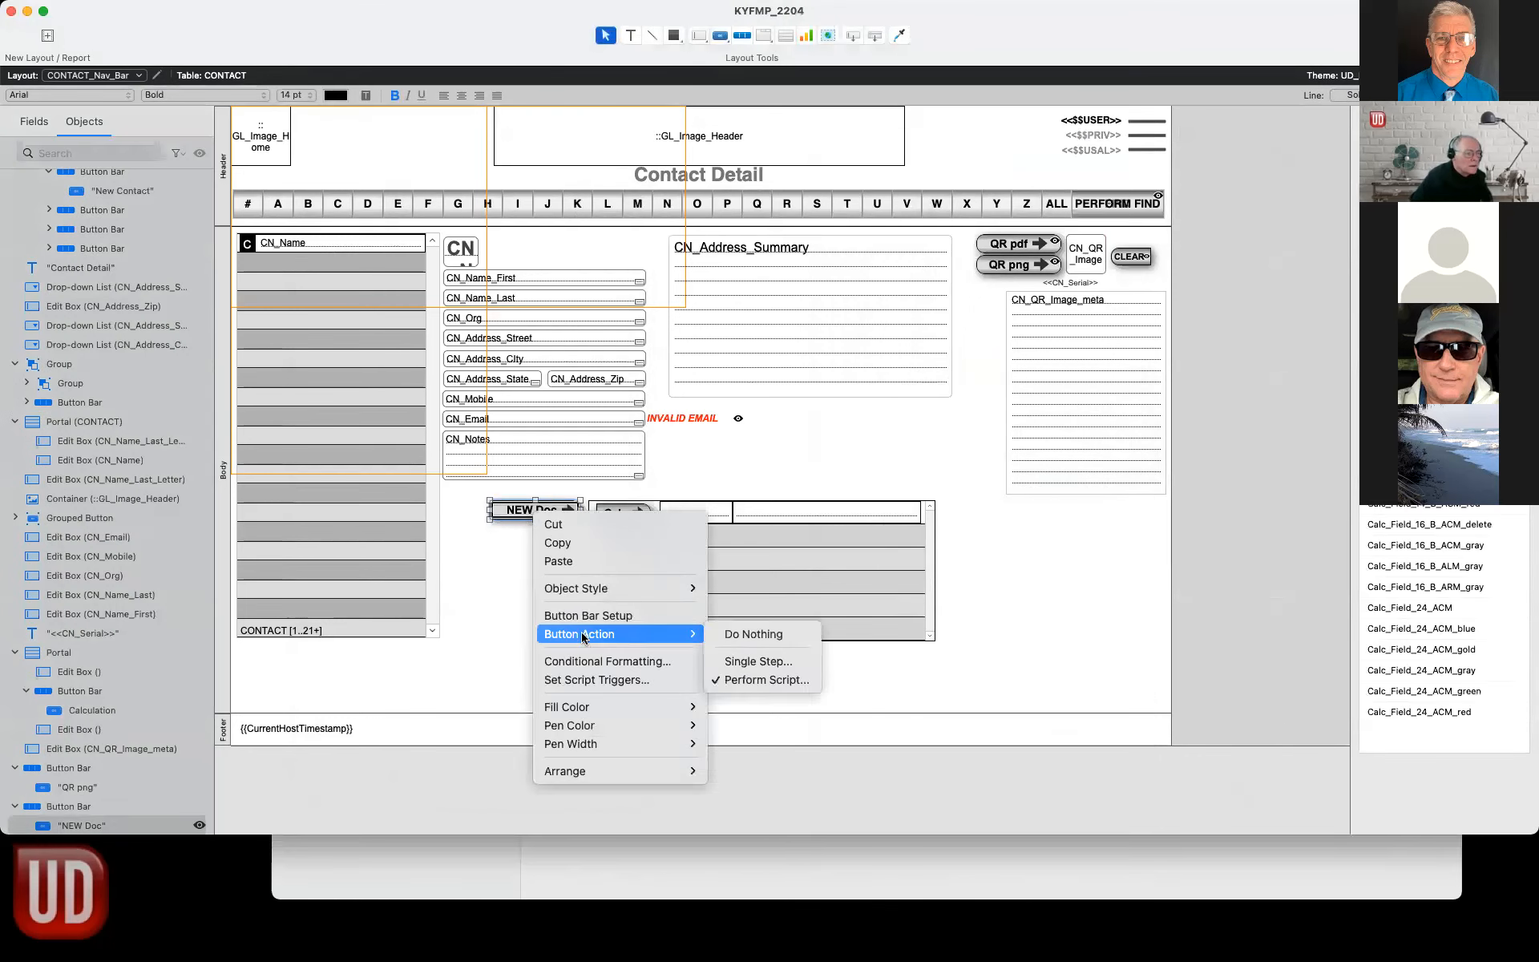
left_click(744, 679)
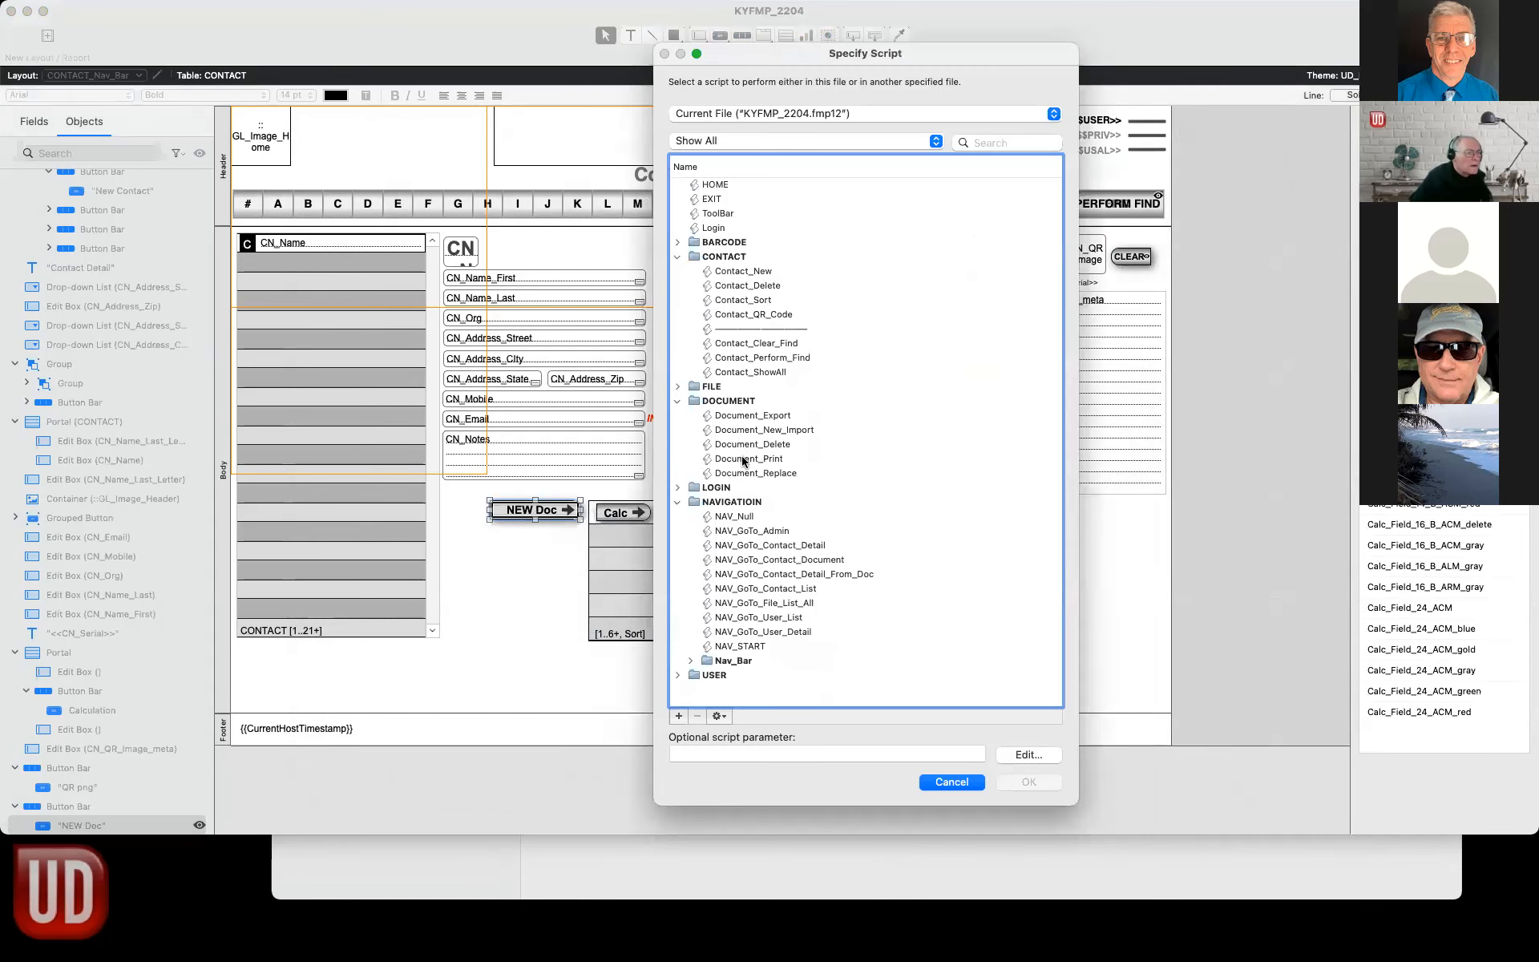
left_click(745, 434)
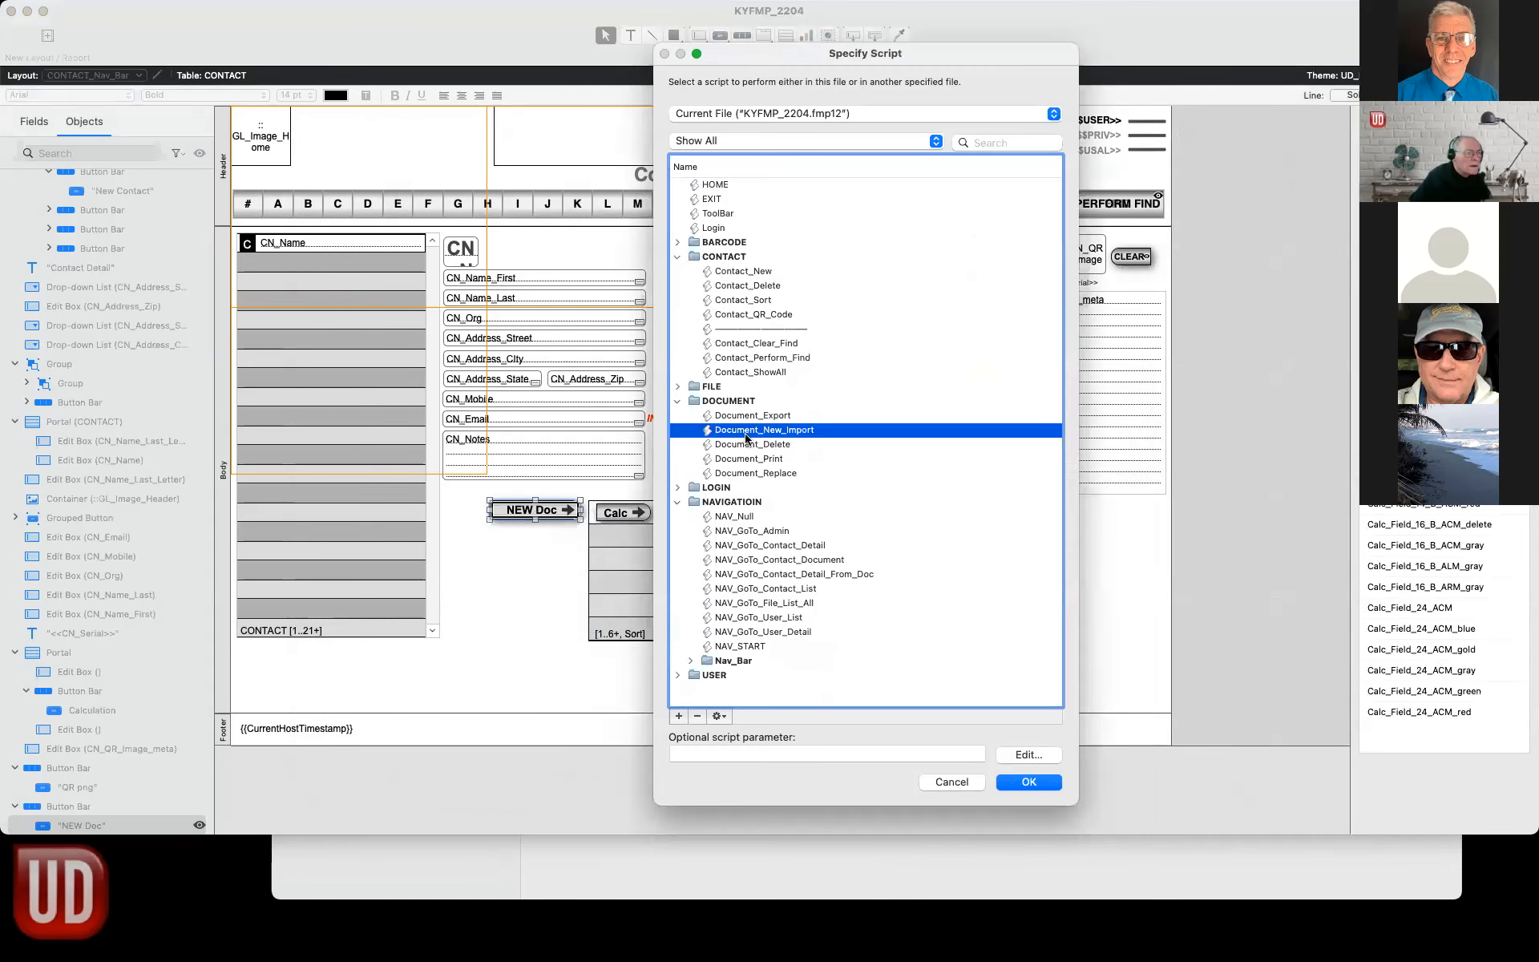
left_click(1031, 782)
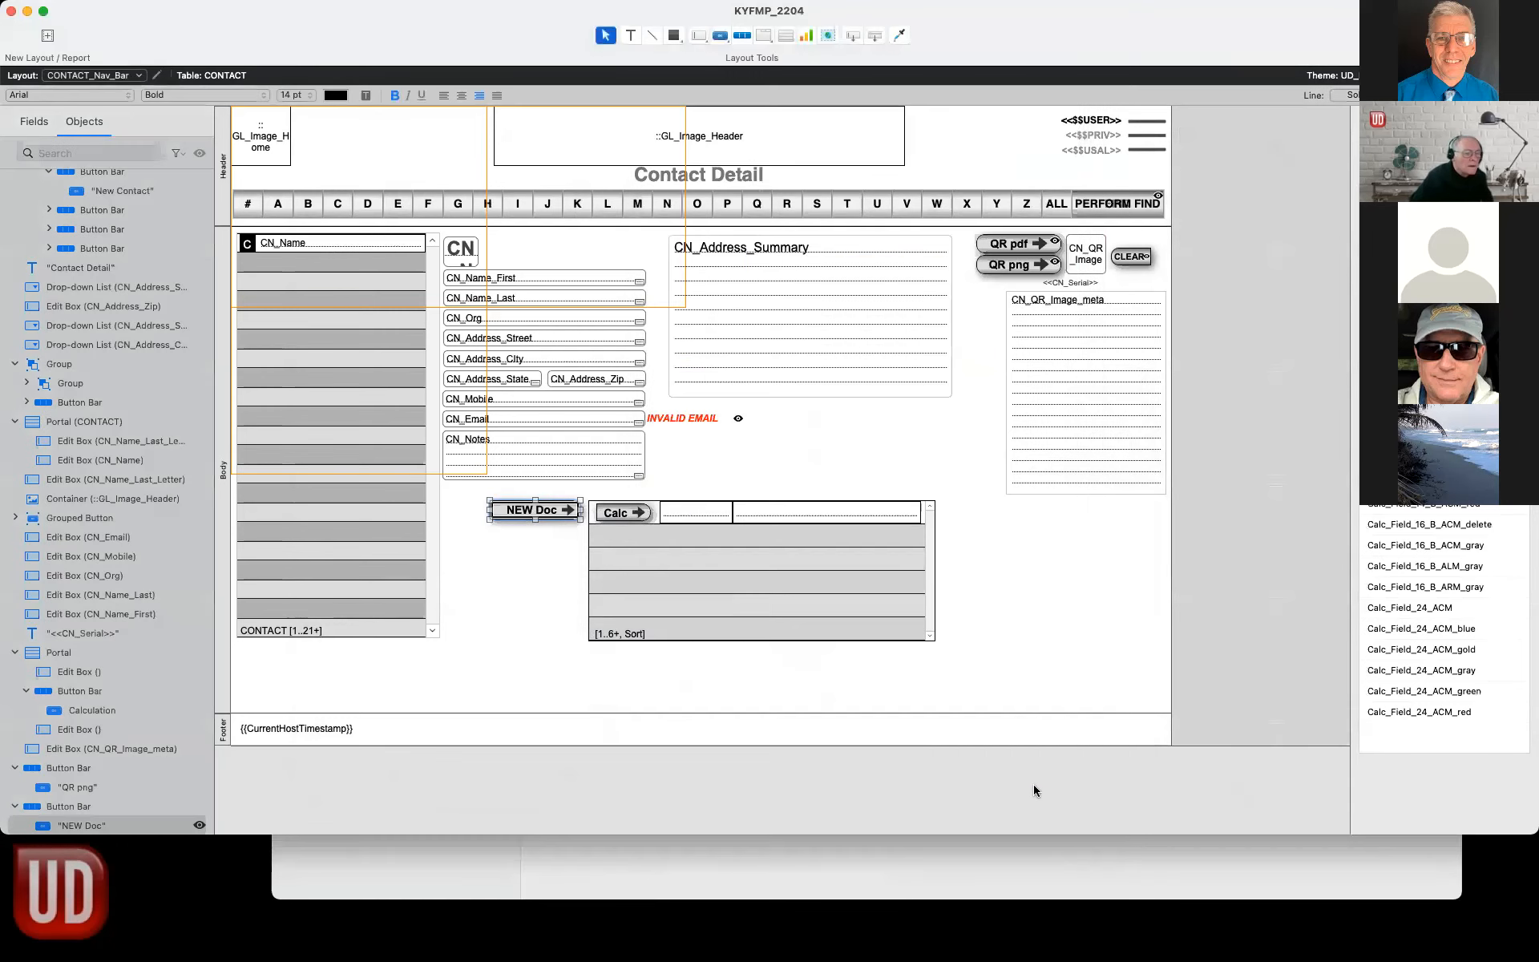
Check which script the Calc button in the document portal performs.
left_click(950, 675)
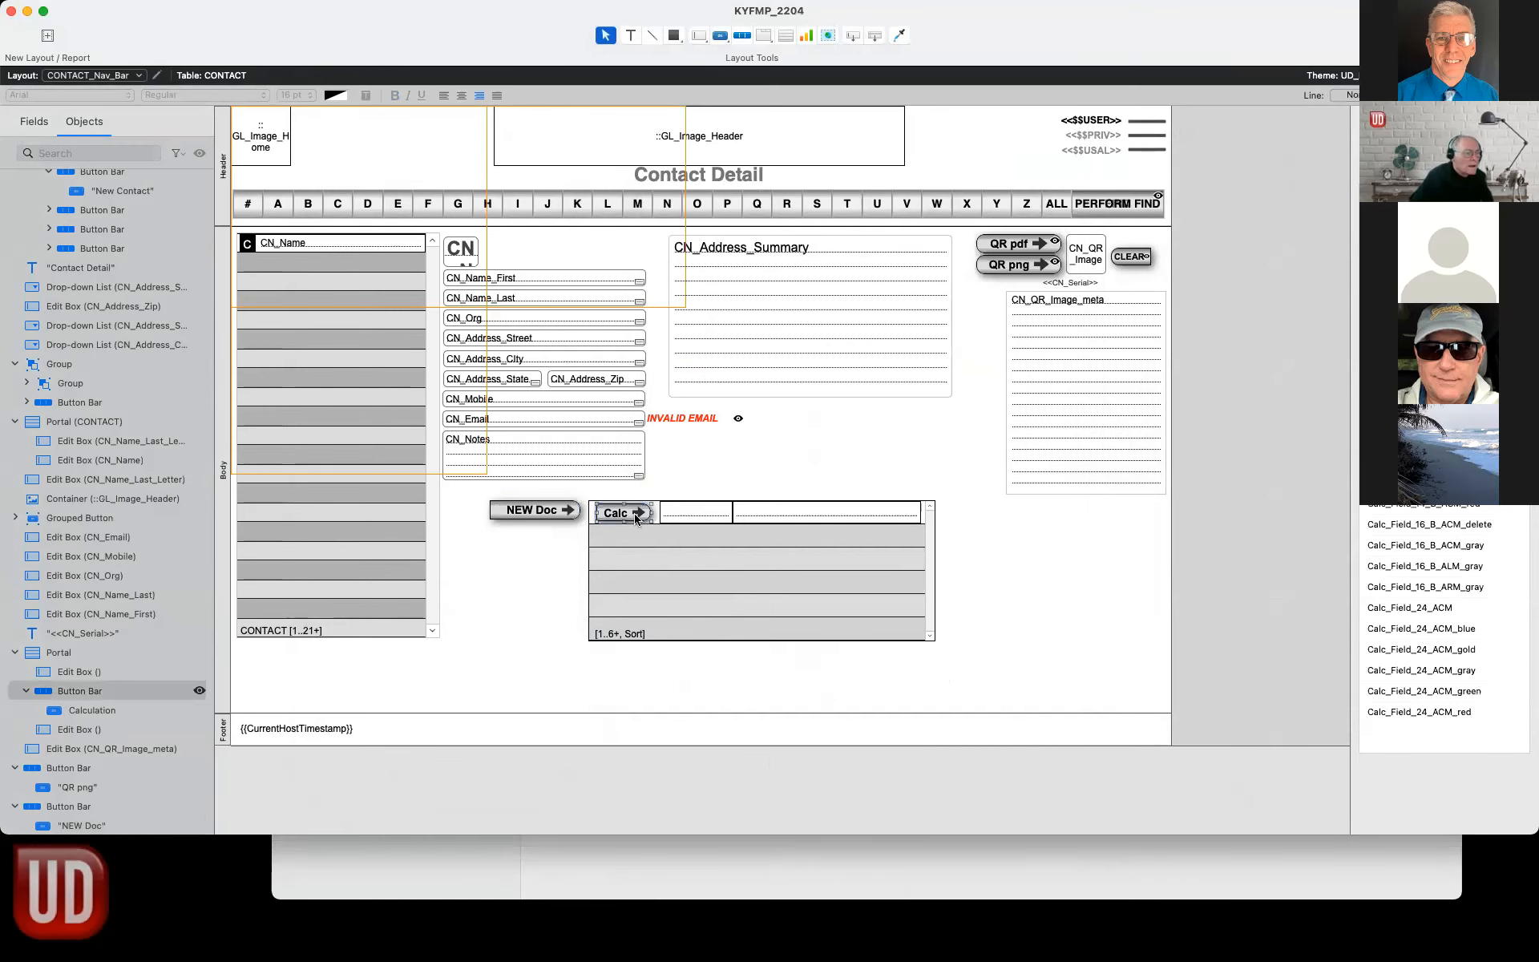
double_click(635, 517)
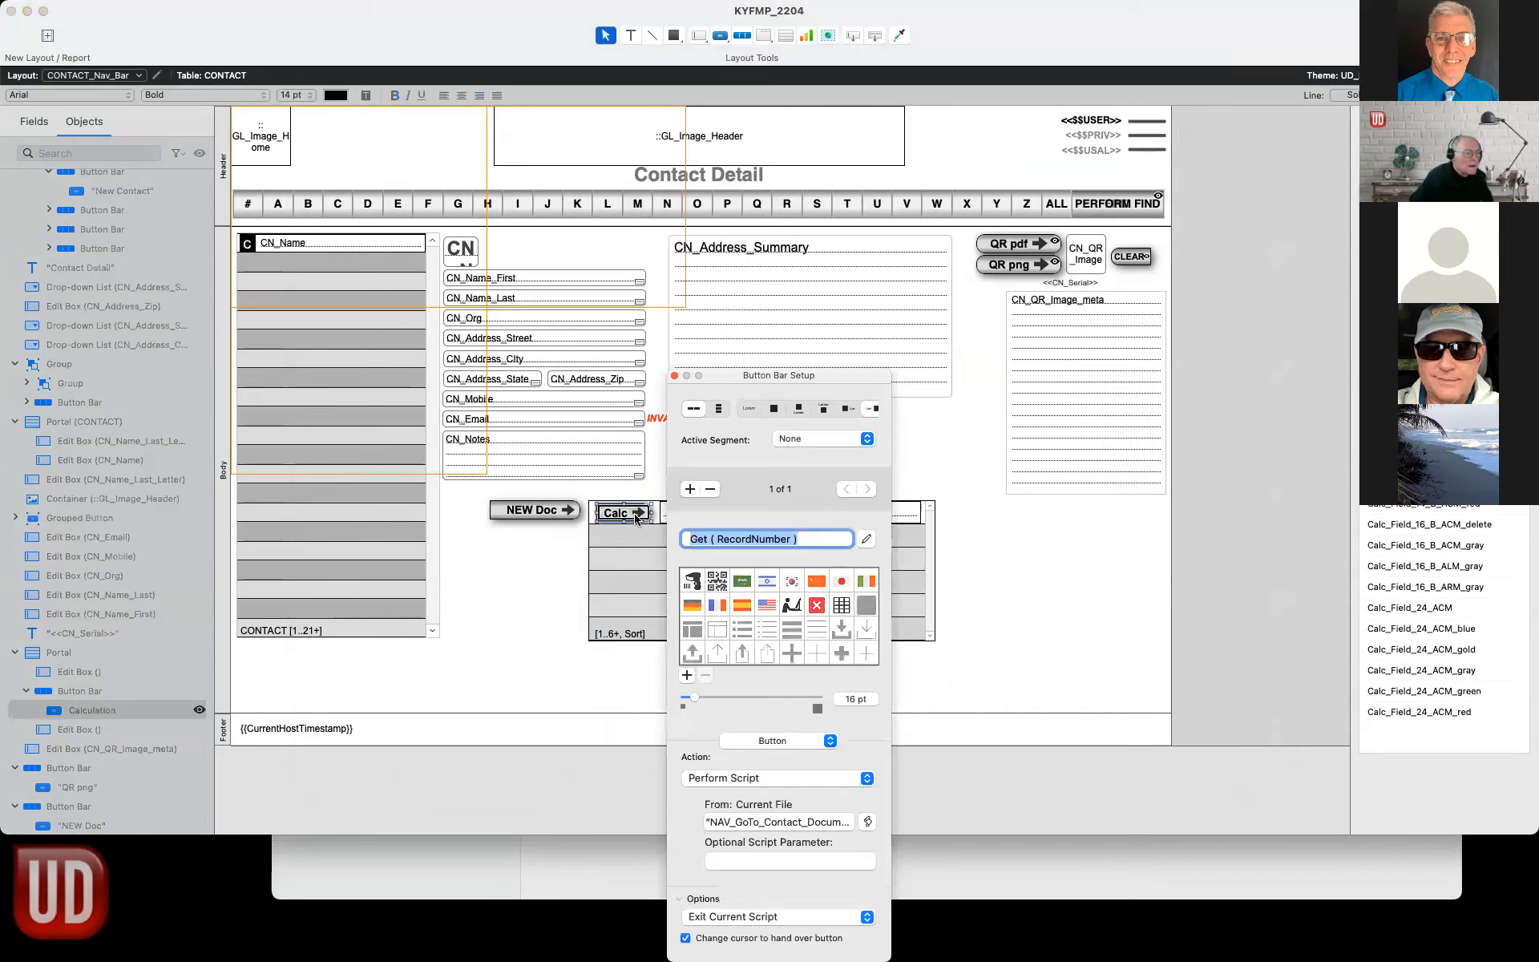
left_click(534, 583)
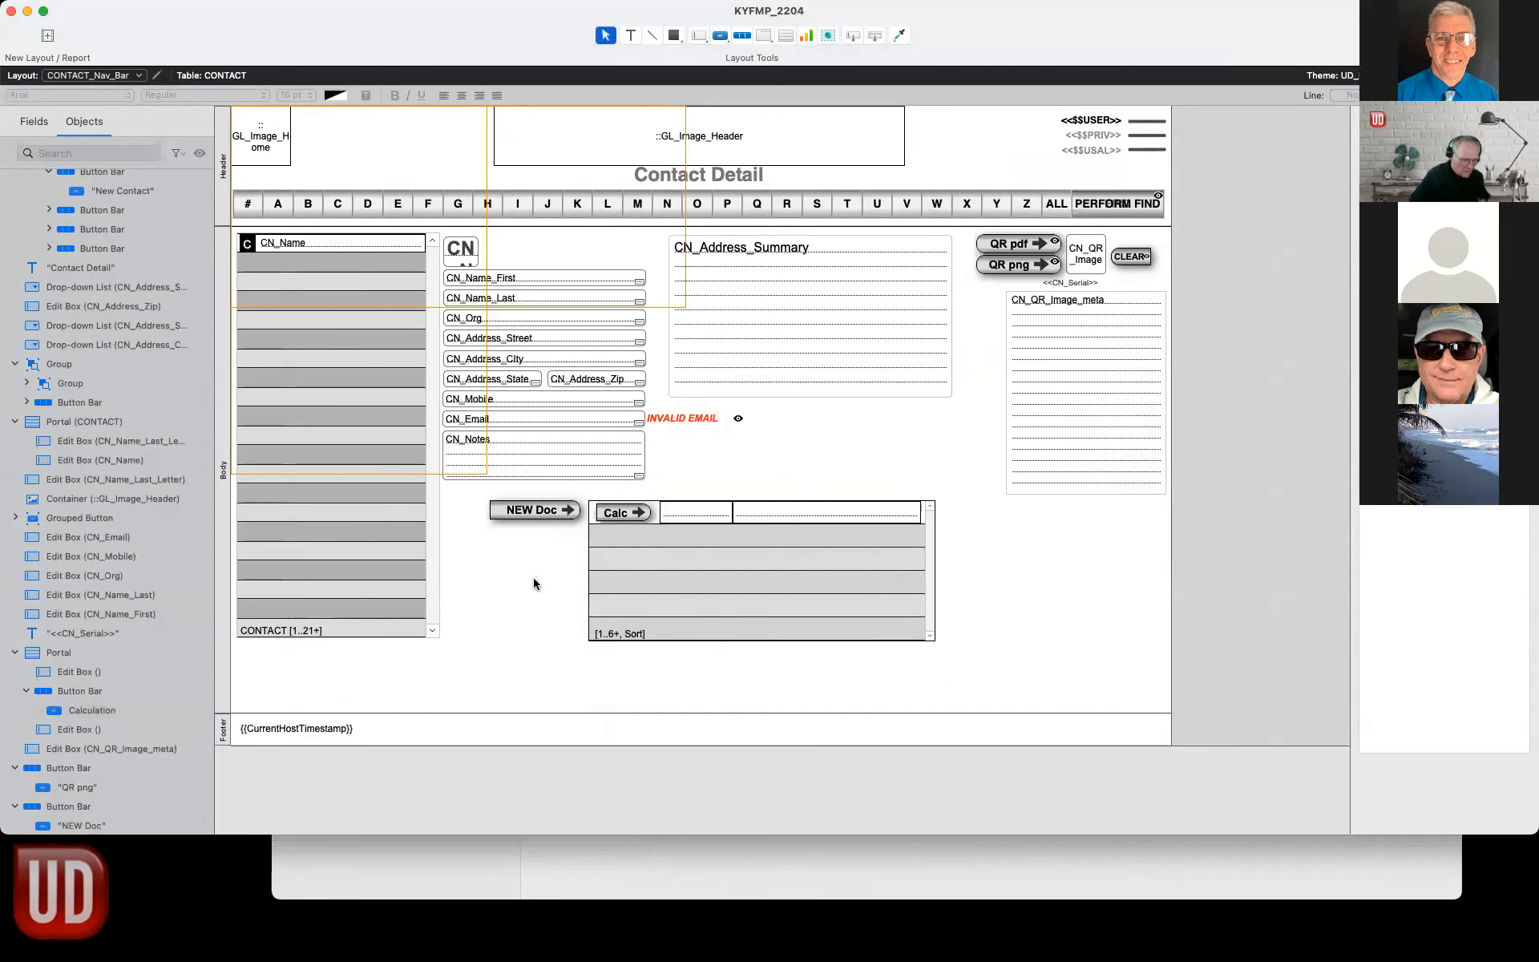
Open the NAV_GoTo_Contact_Document script in KYFMP_2204 and inspect the value of its $DOID Set Variable step.
left_click(507, 10)
left_click(513, 29)
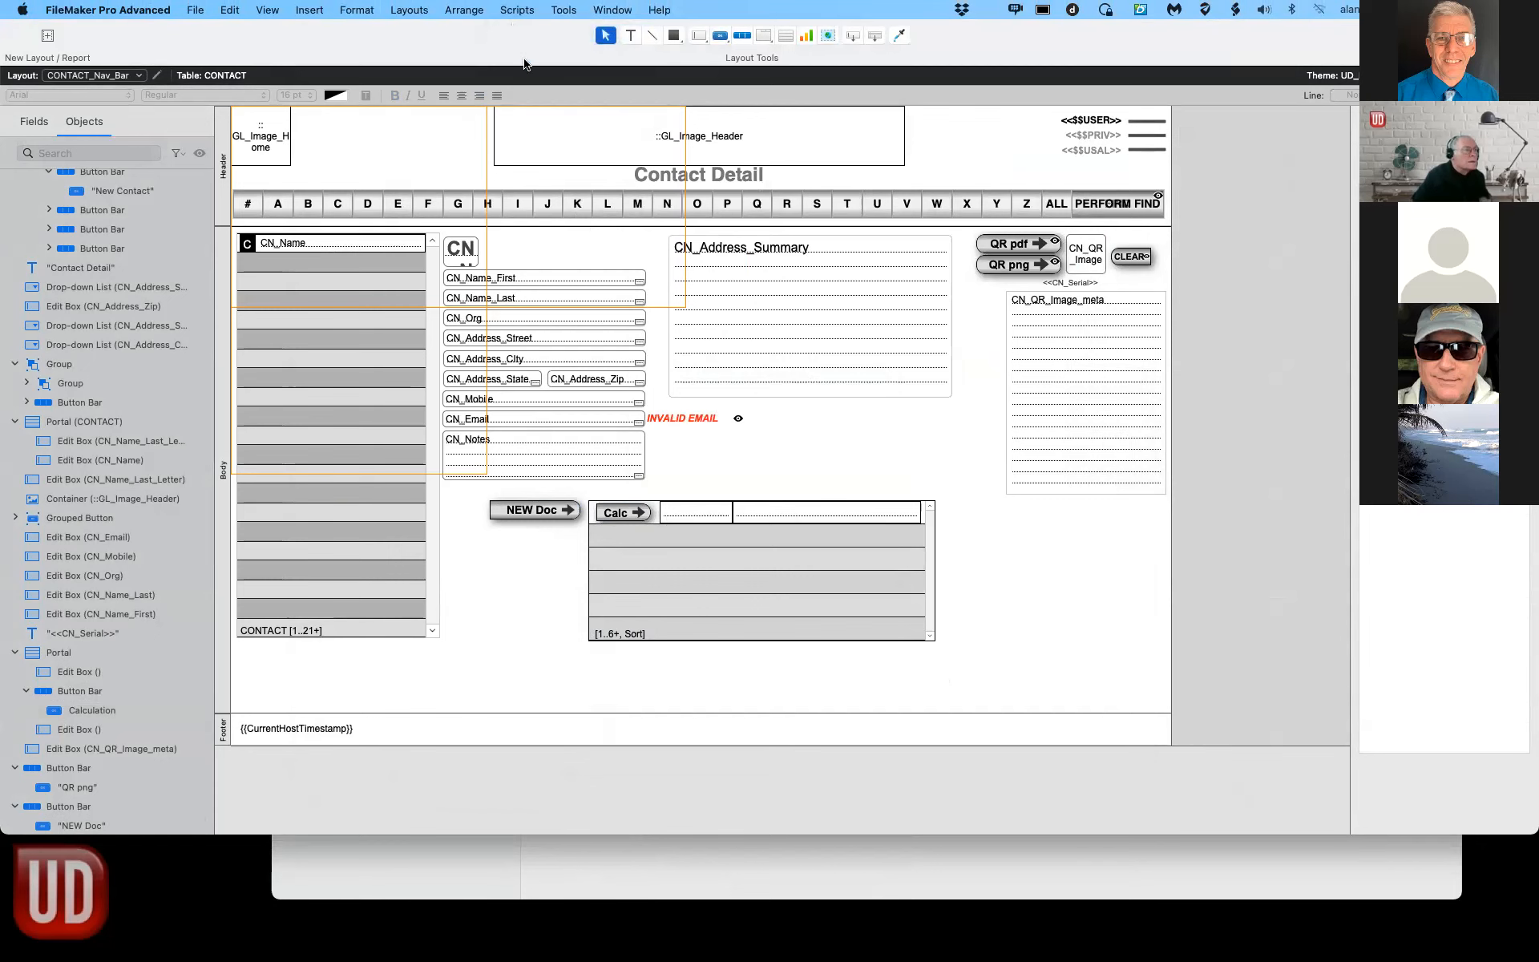
left_click(310, 336)
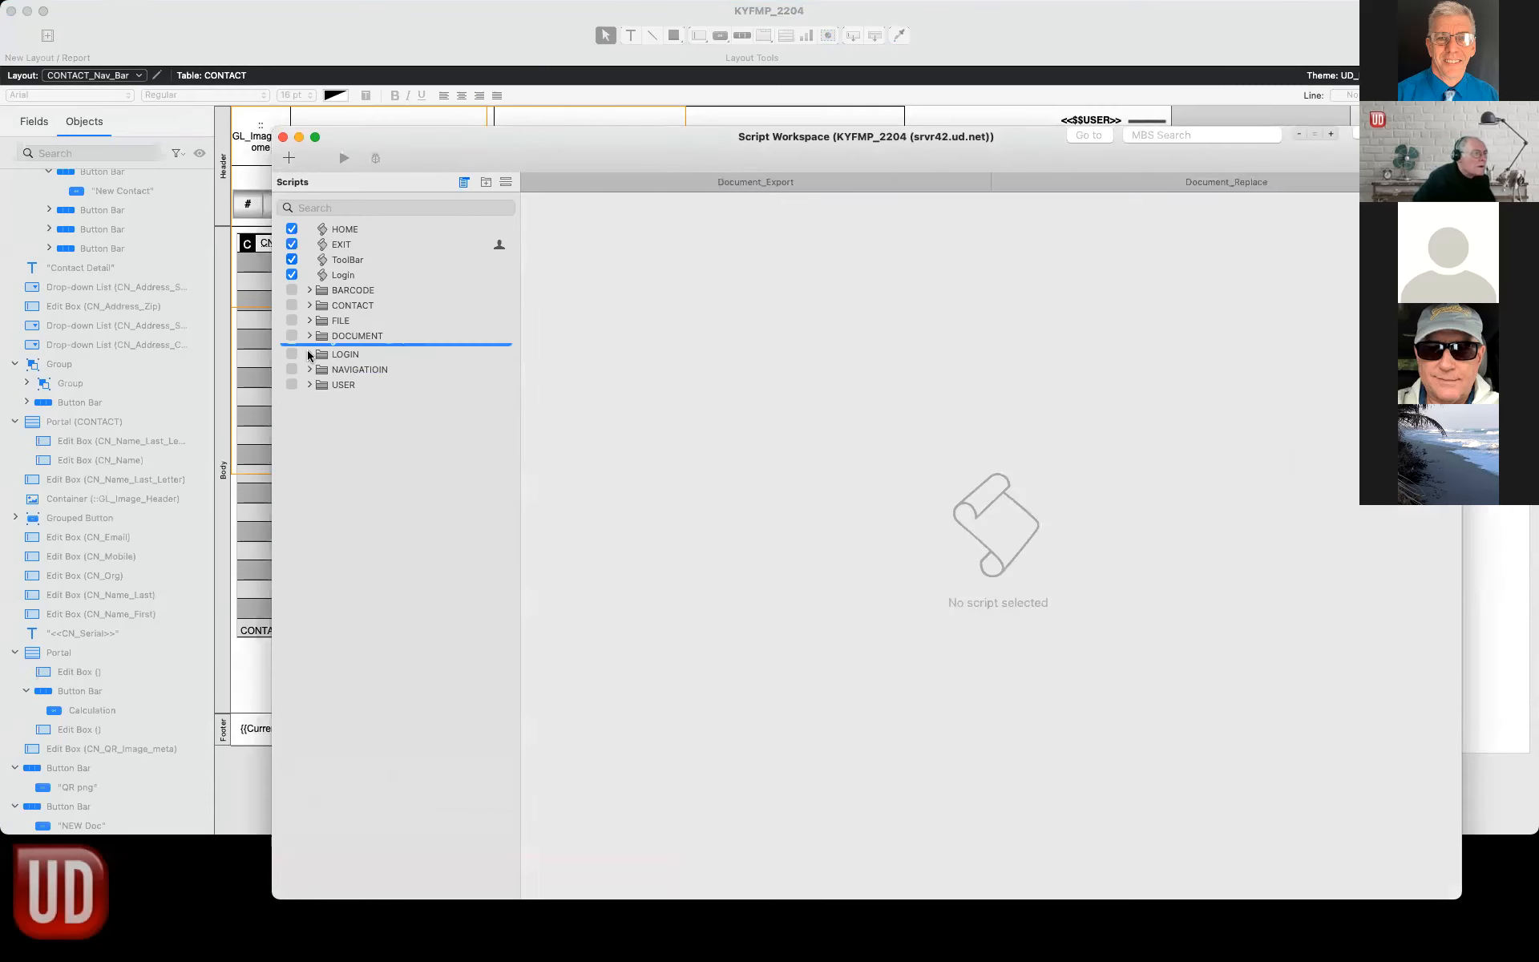
left_click(310, 366)
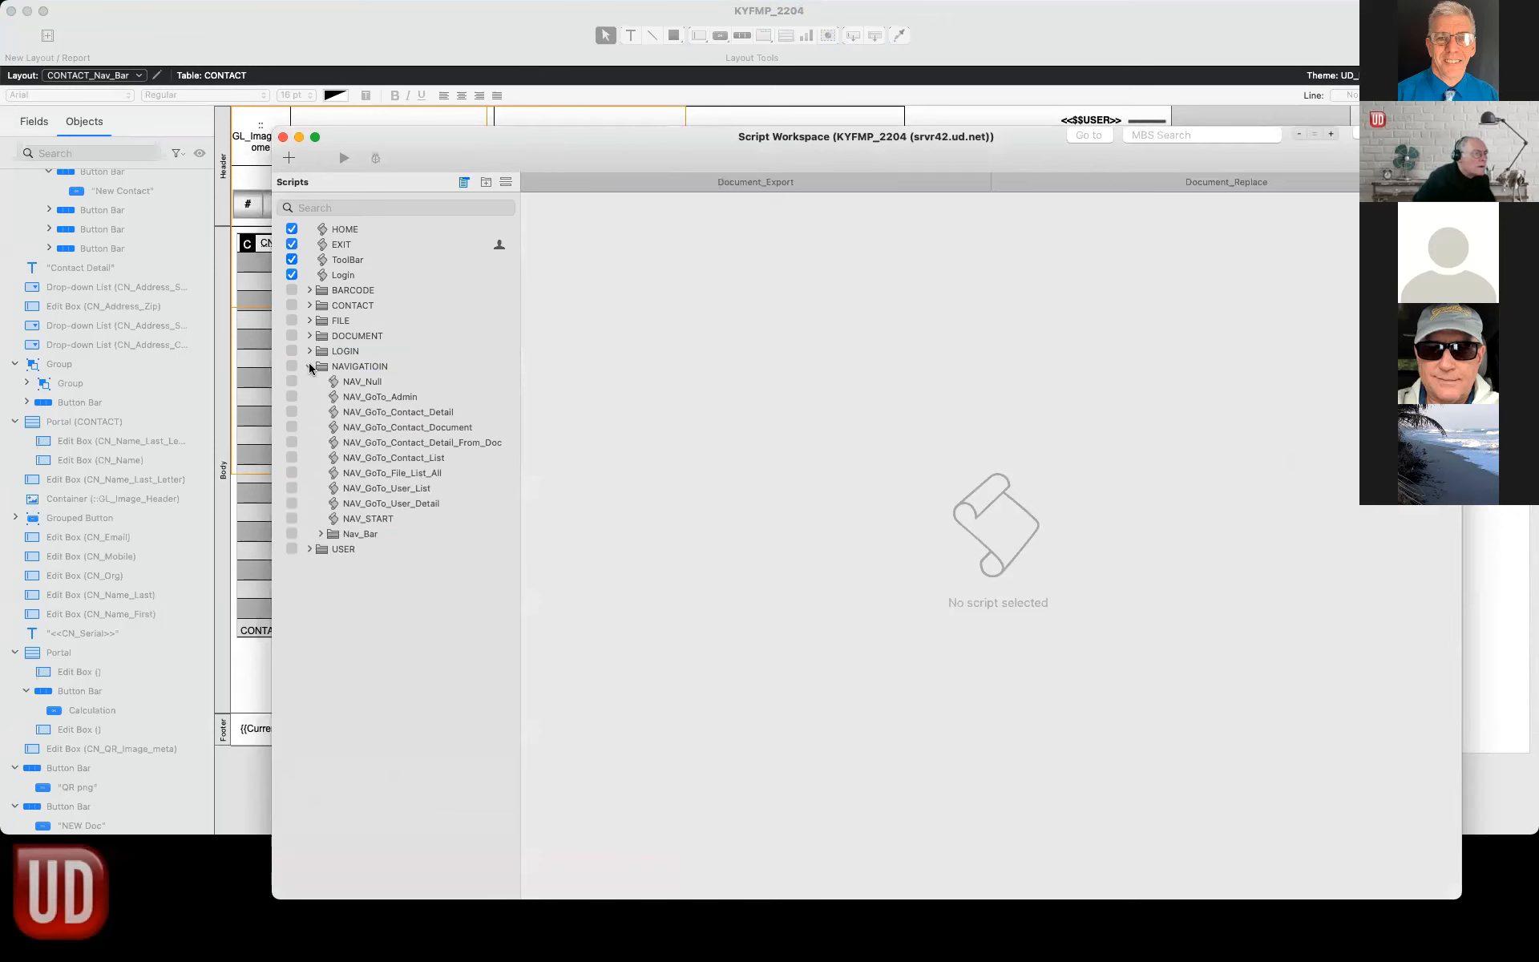
left_click(393, 433)
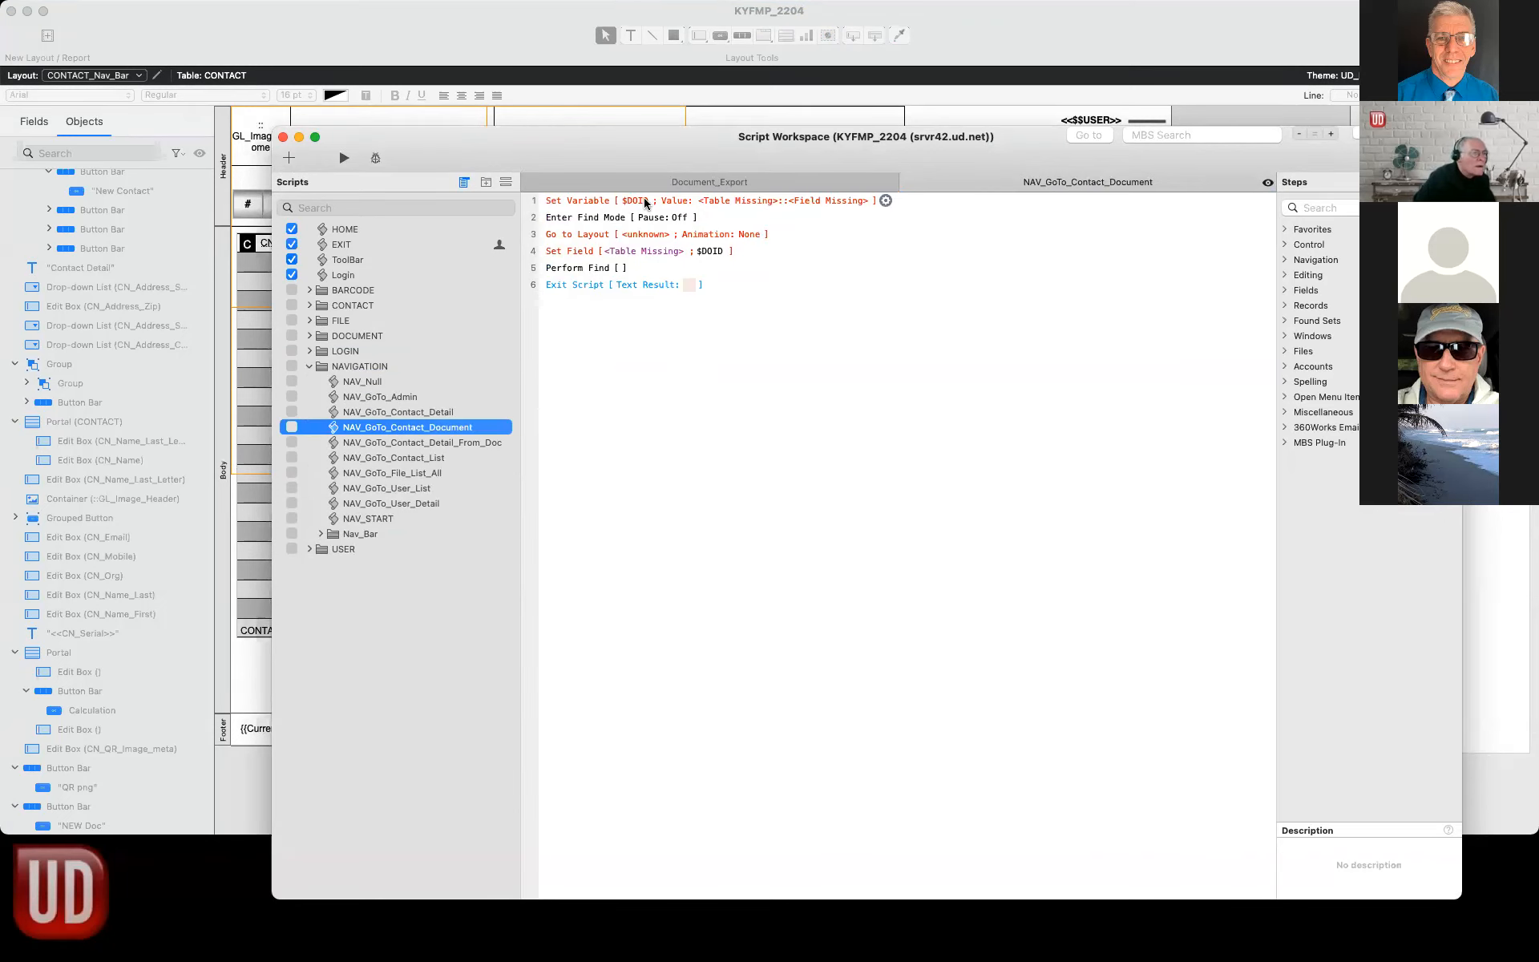
double_click(736, 202)
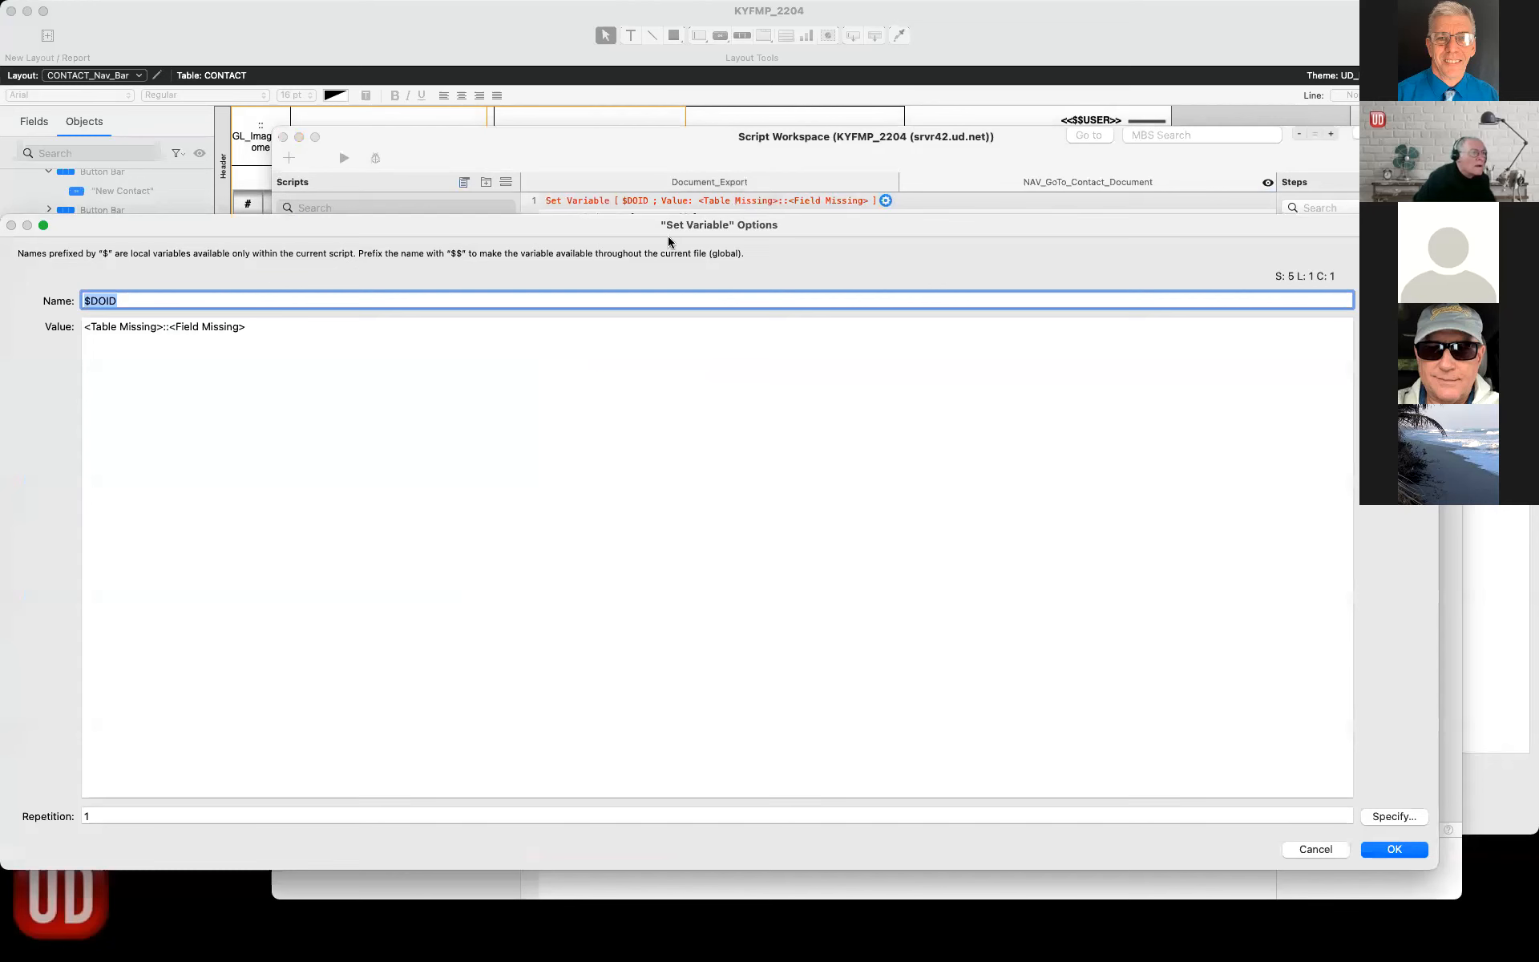
left_click(1316, 849)
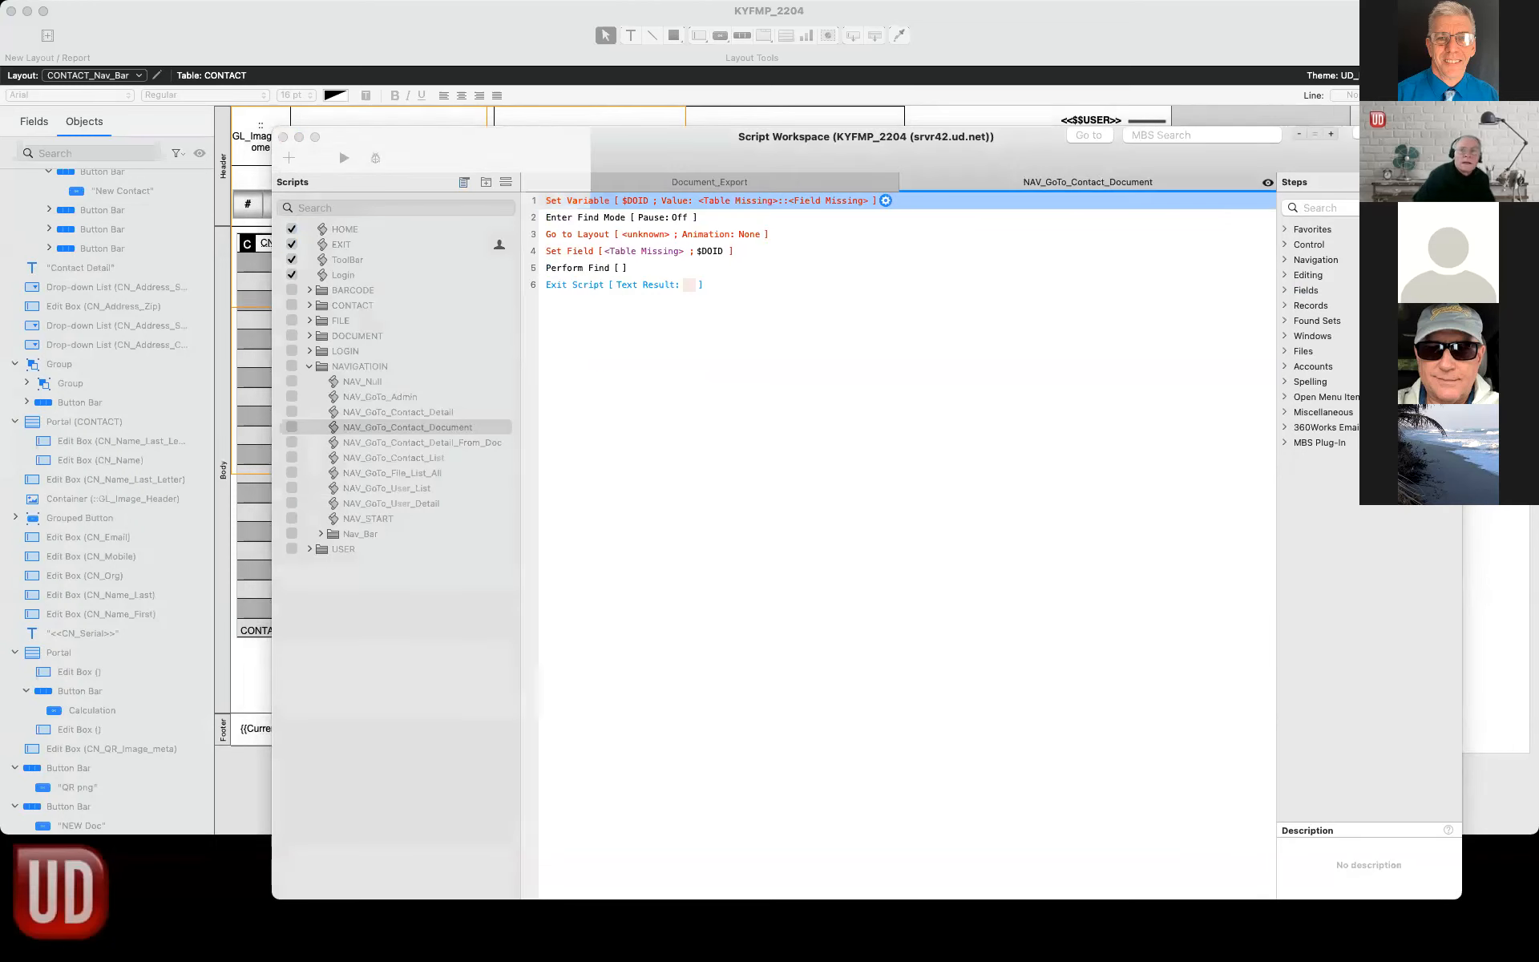
Replace all steps of NAV_GoTo_Contact_Document in KYFMP_2204 with the steps copied from the same script in KYFMP_101.
mouse_move(891, 950)
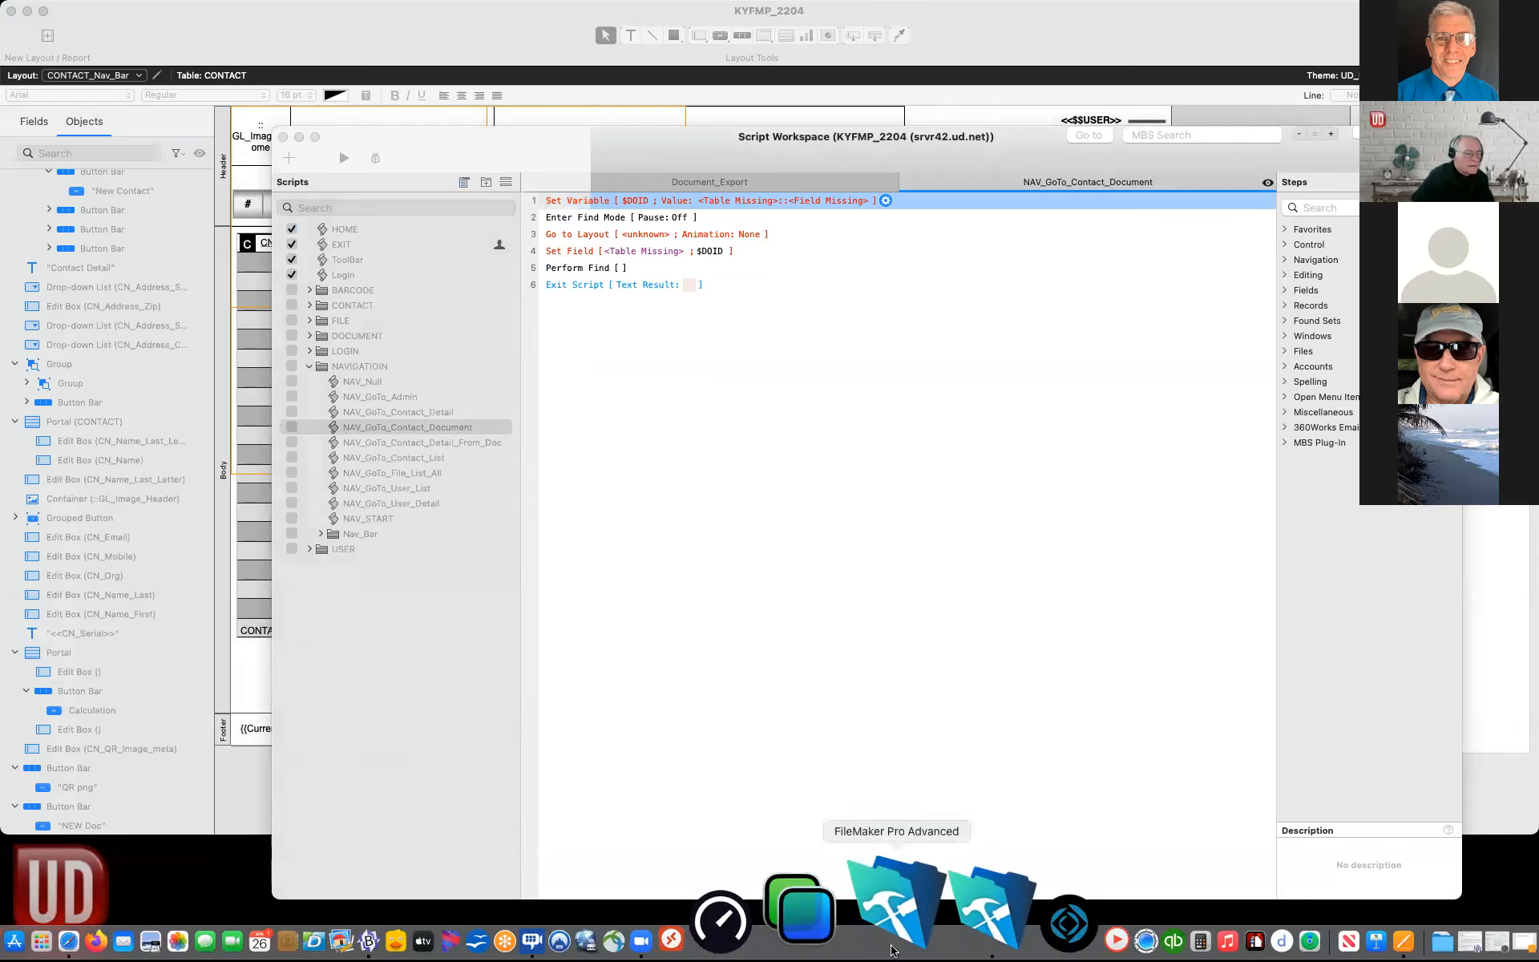
left_click(890, 922)
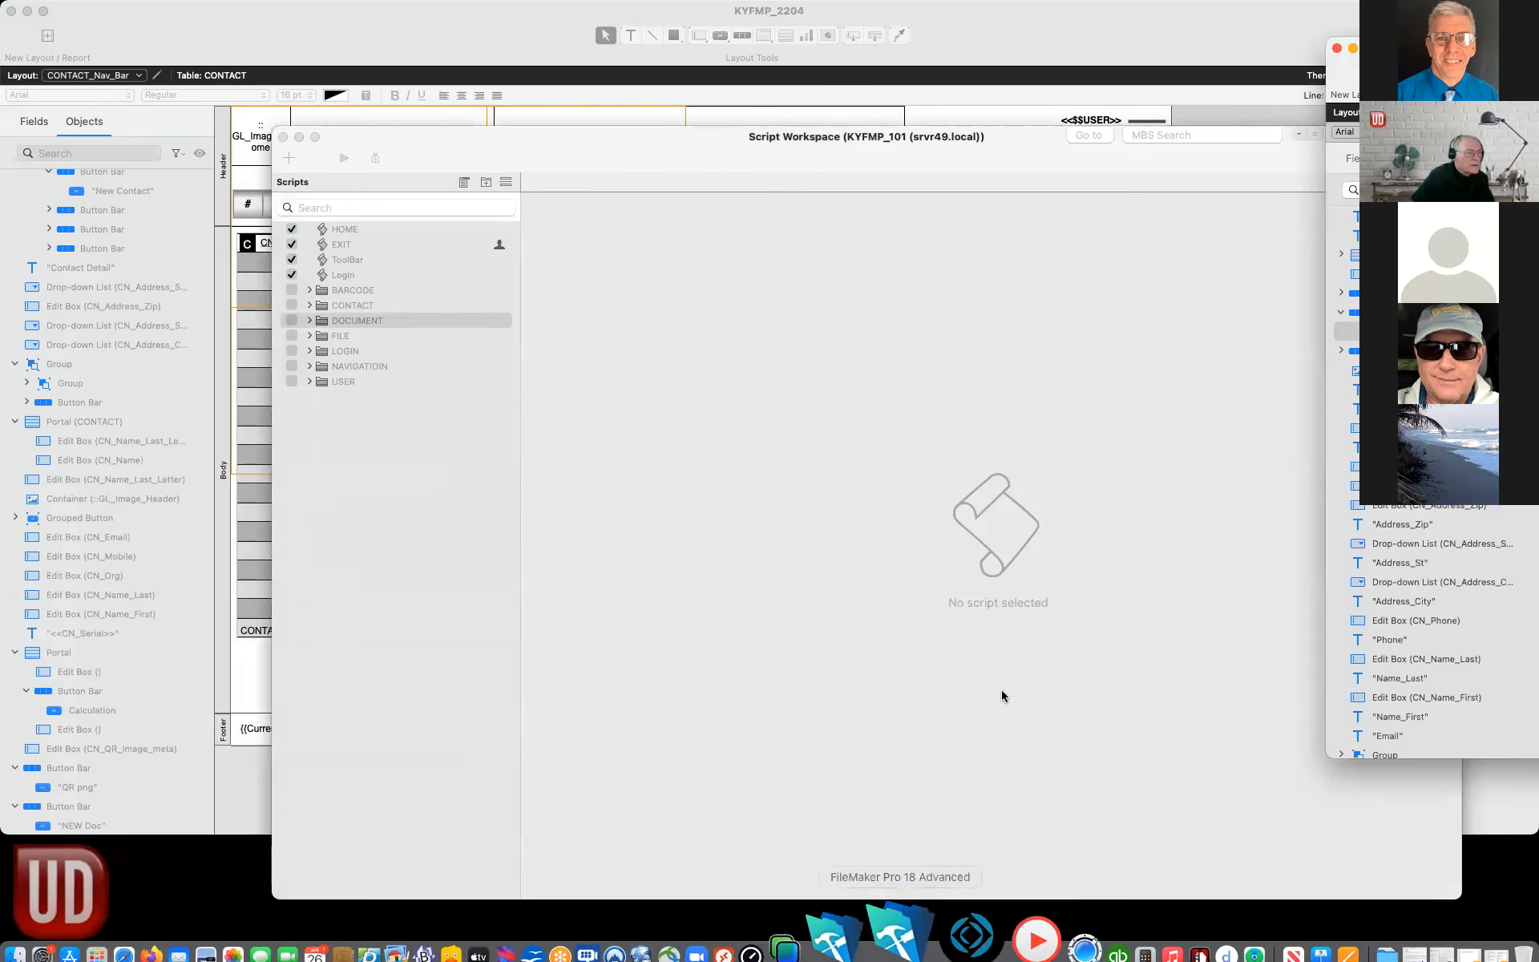
left_click_drag(375, 144, 727, 128)
left_click(662, 350)
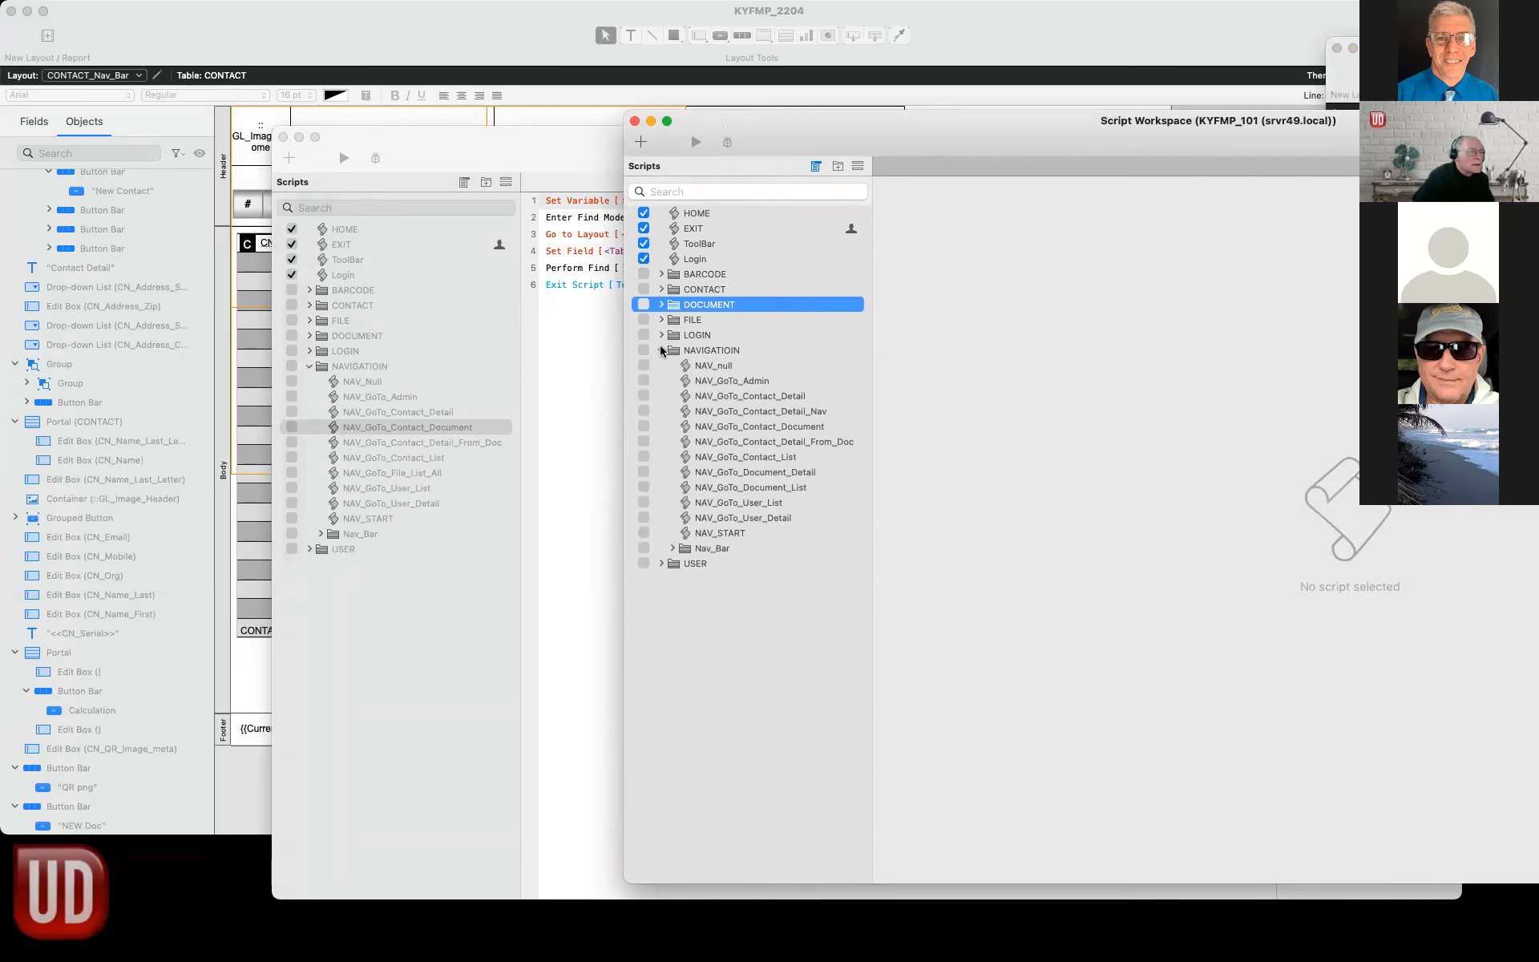
left_click(782, 429)
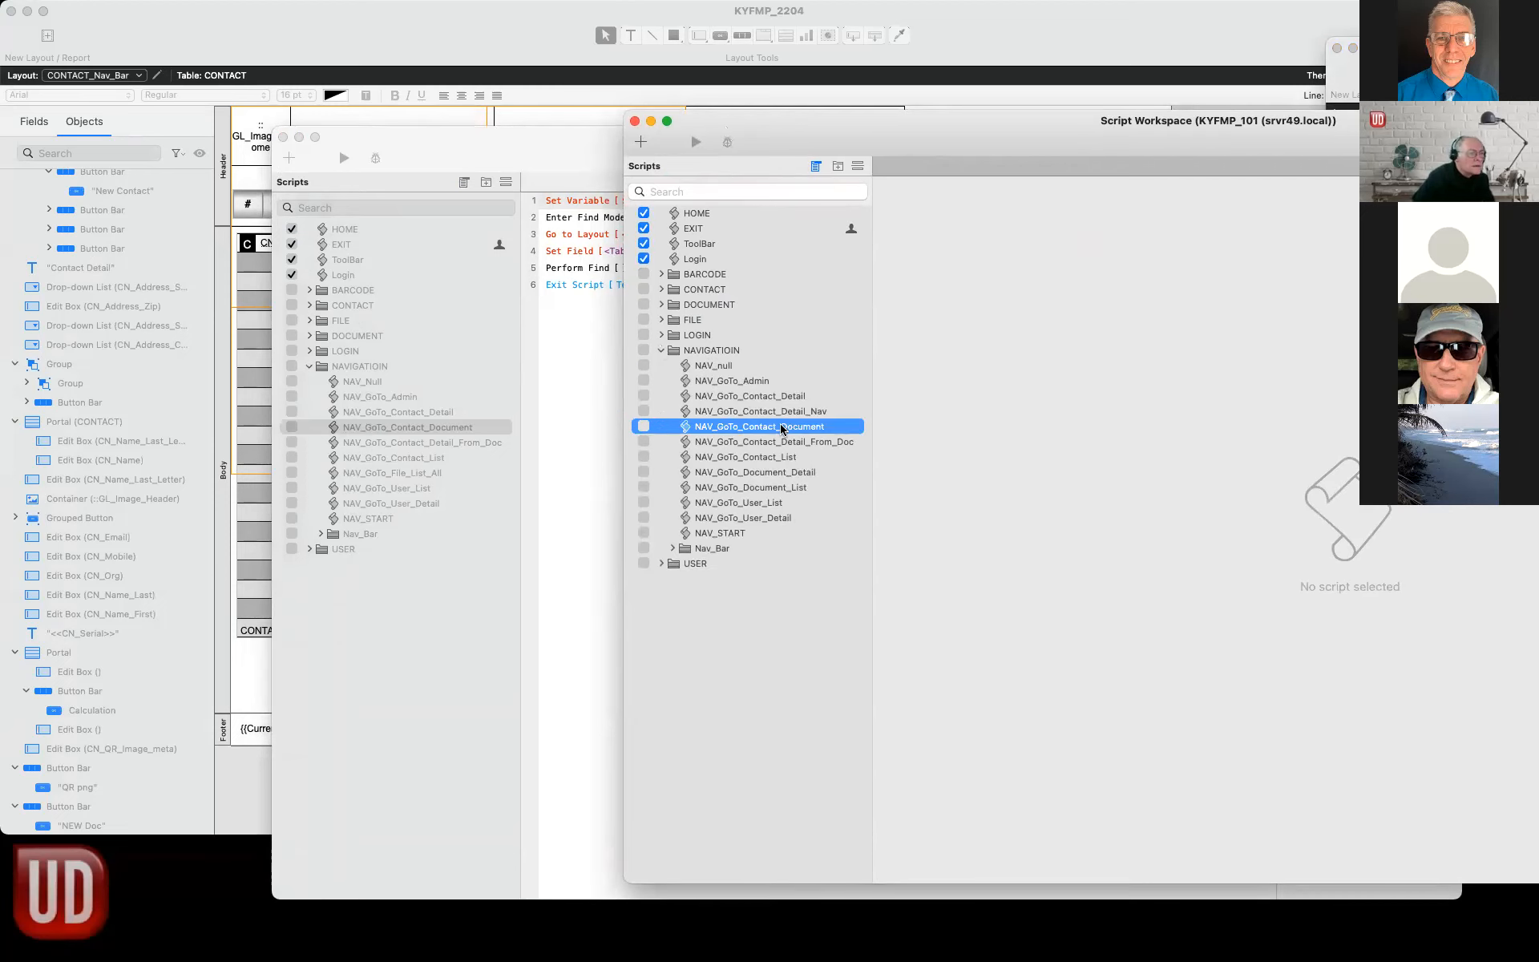
left_click(1074, 520)
key("super+a")
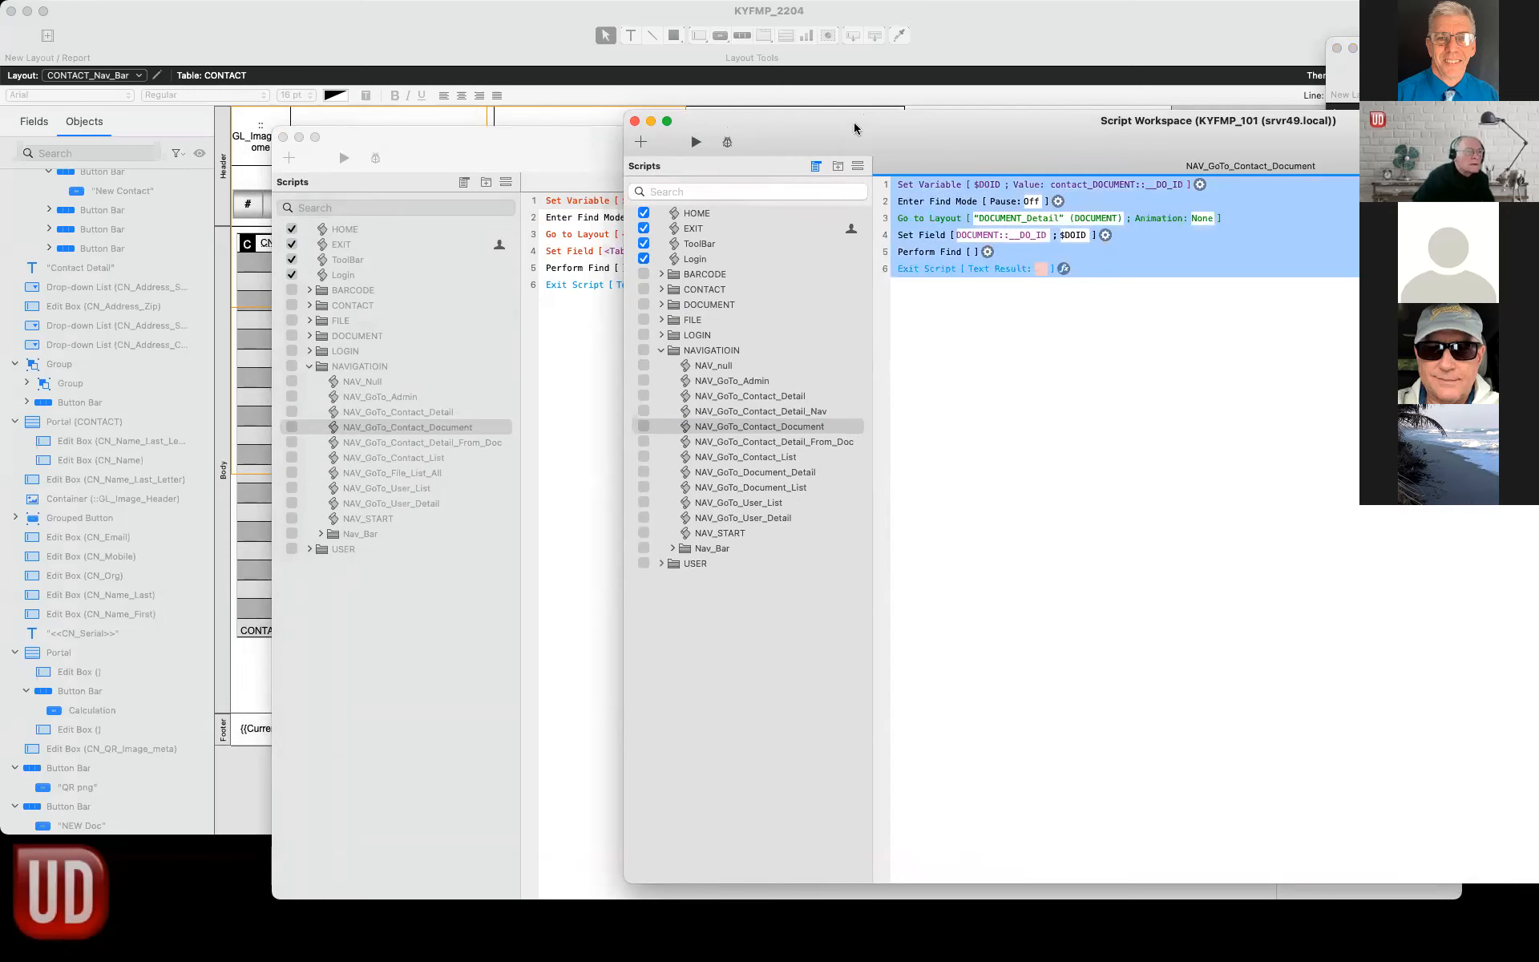
left_click(508, 522)
key("super+a")
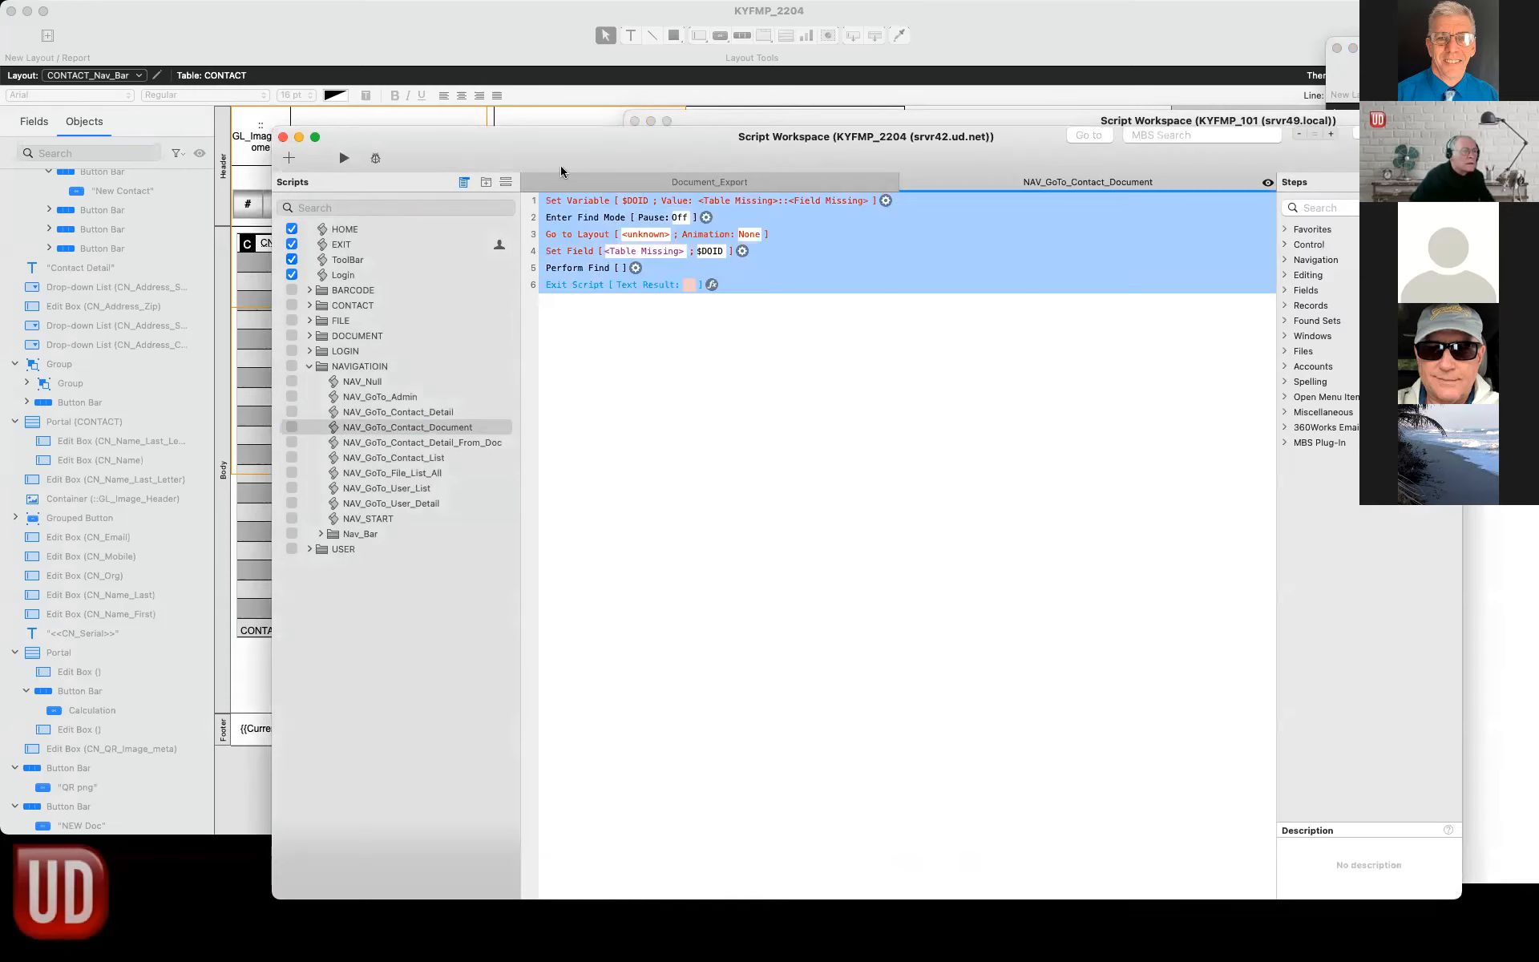
key("super+v")
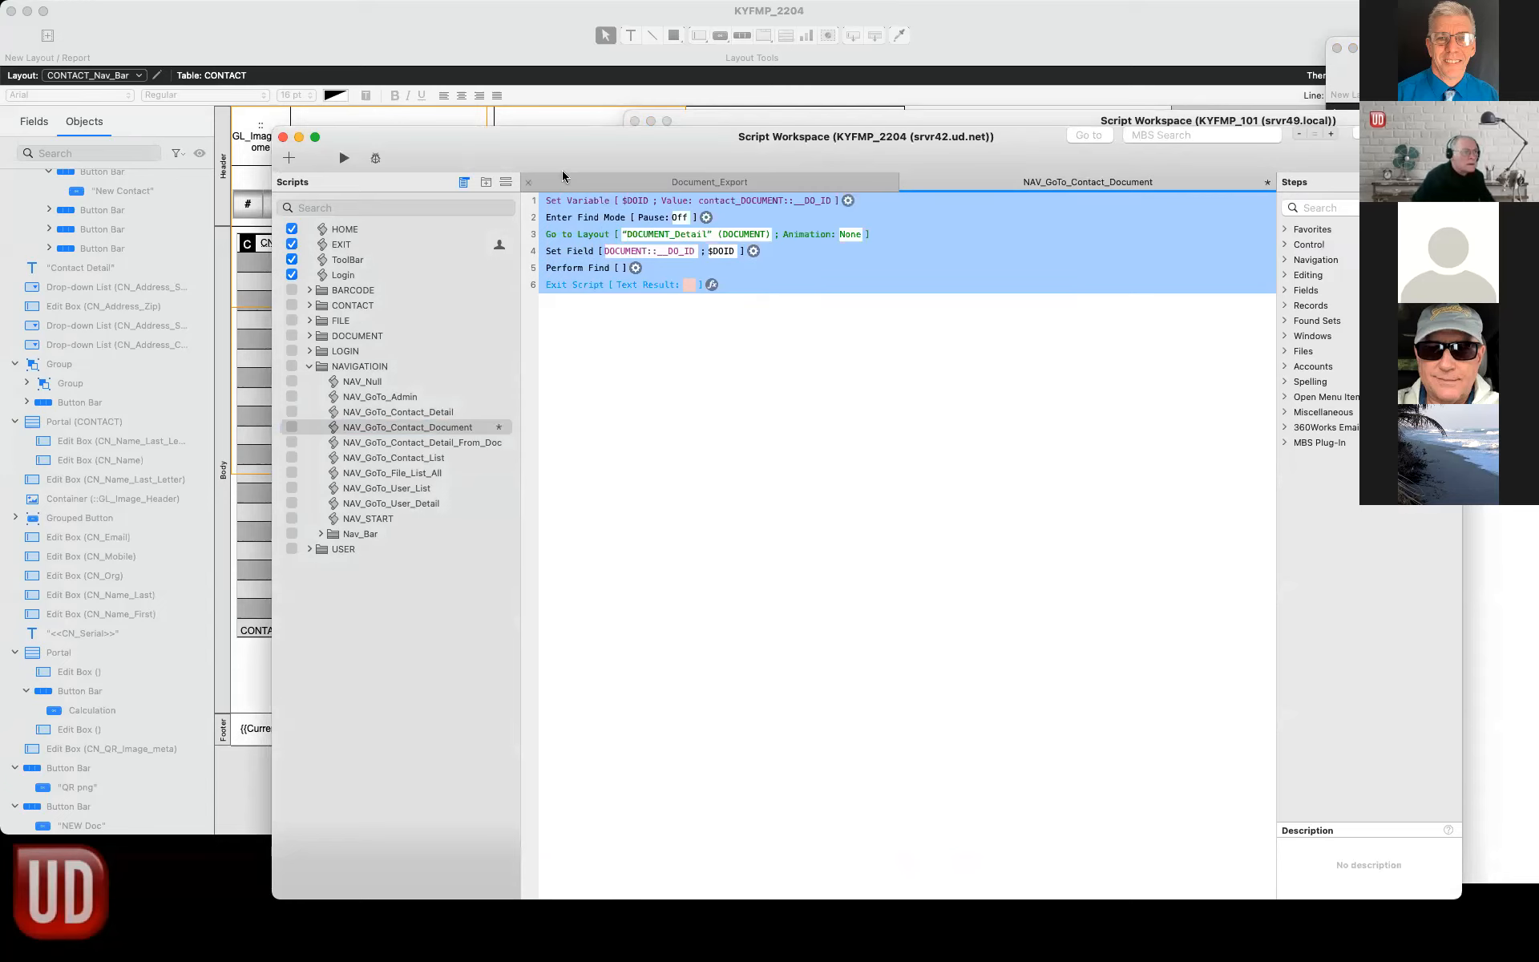
Replace all steps of NAV_GoTo_Contact_Detail_From_Doc in KYFMP_2204 with the steps copied from its KYFMP_101 counterpart.
left_click(446, 443)
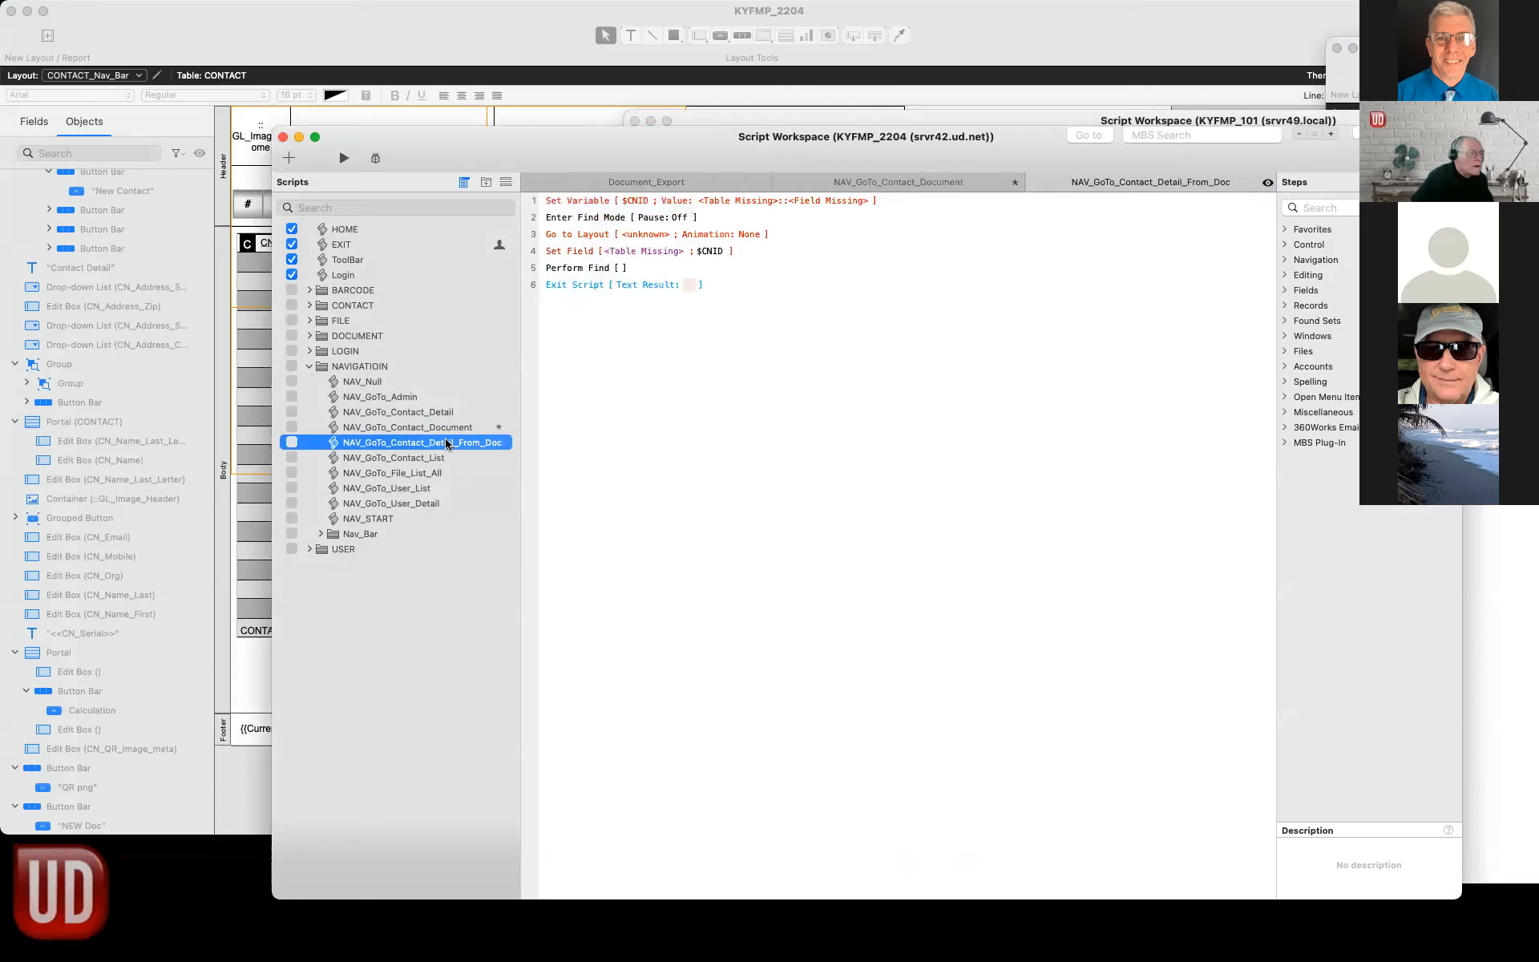
left_click(1496, 375)
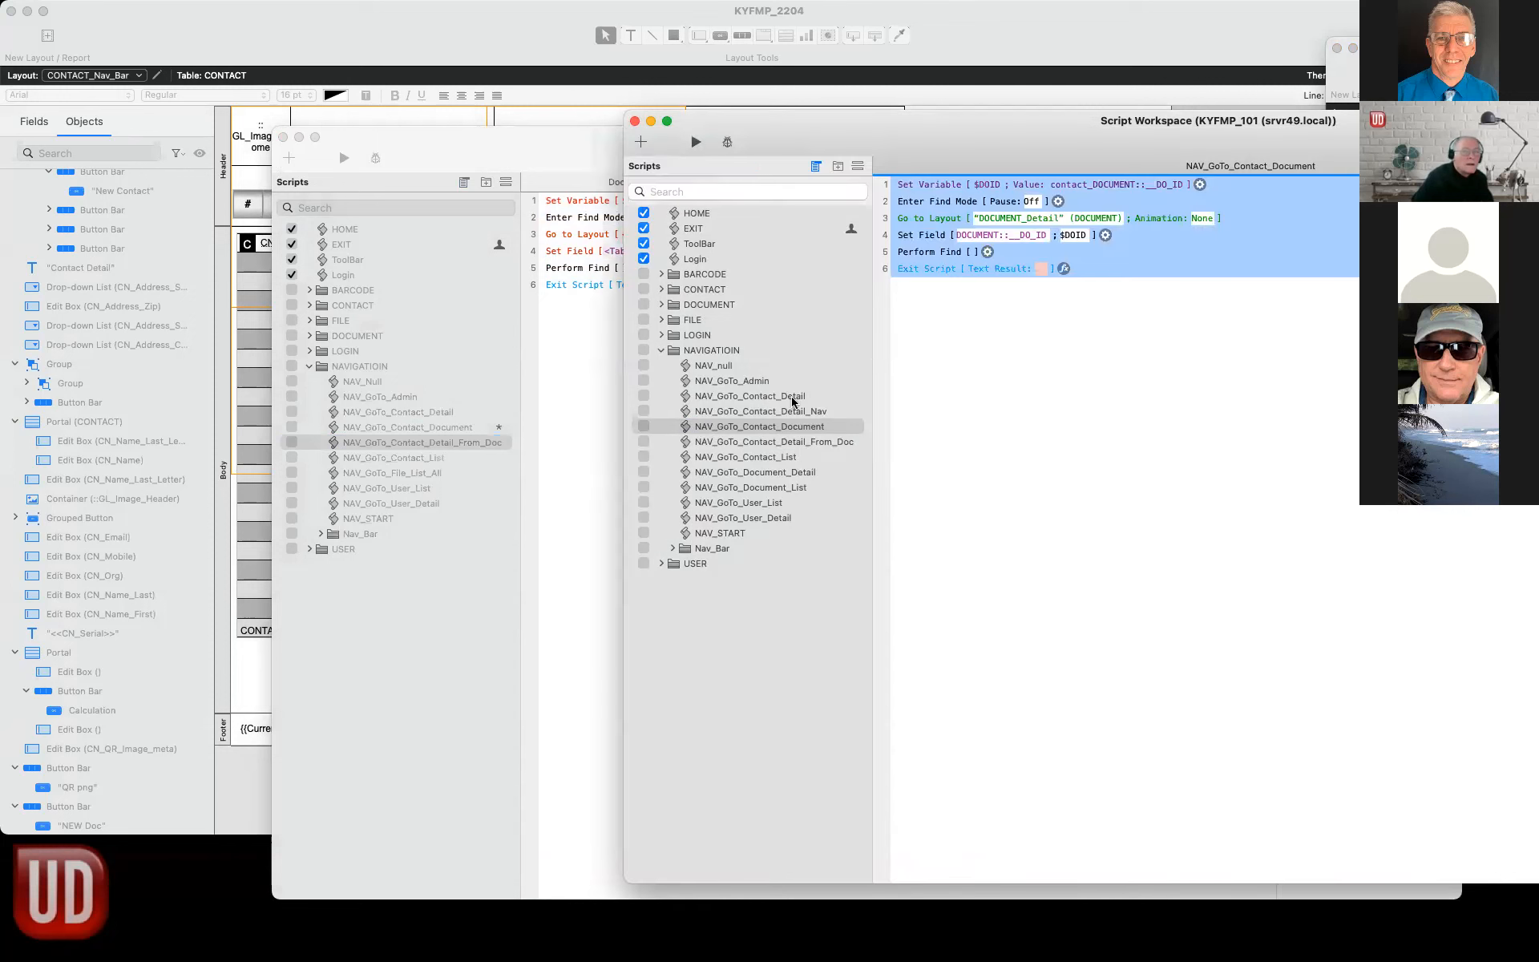
left_click(762, 442)
left_click(1051, 365)
key("super+a")
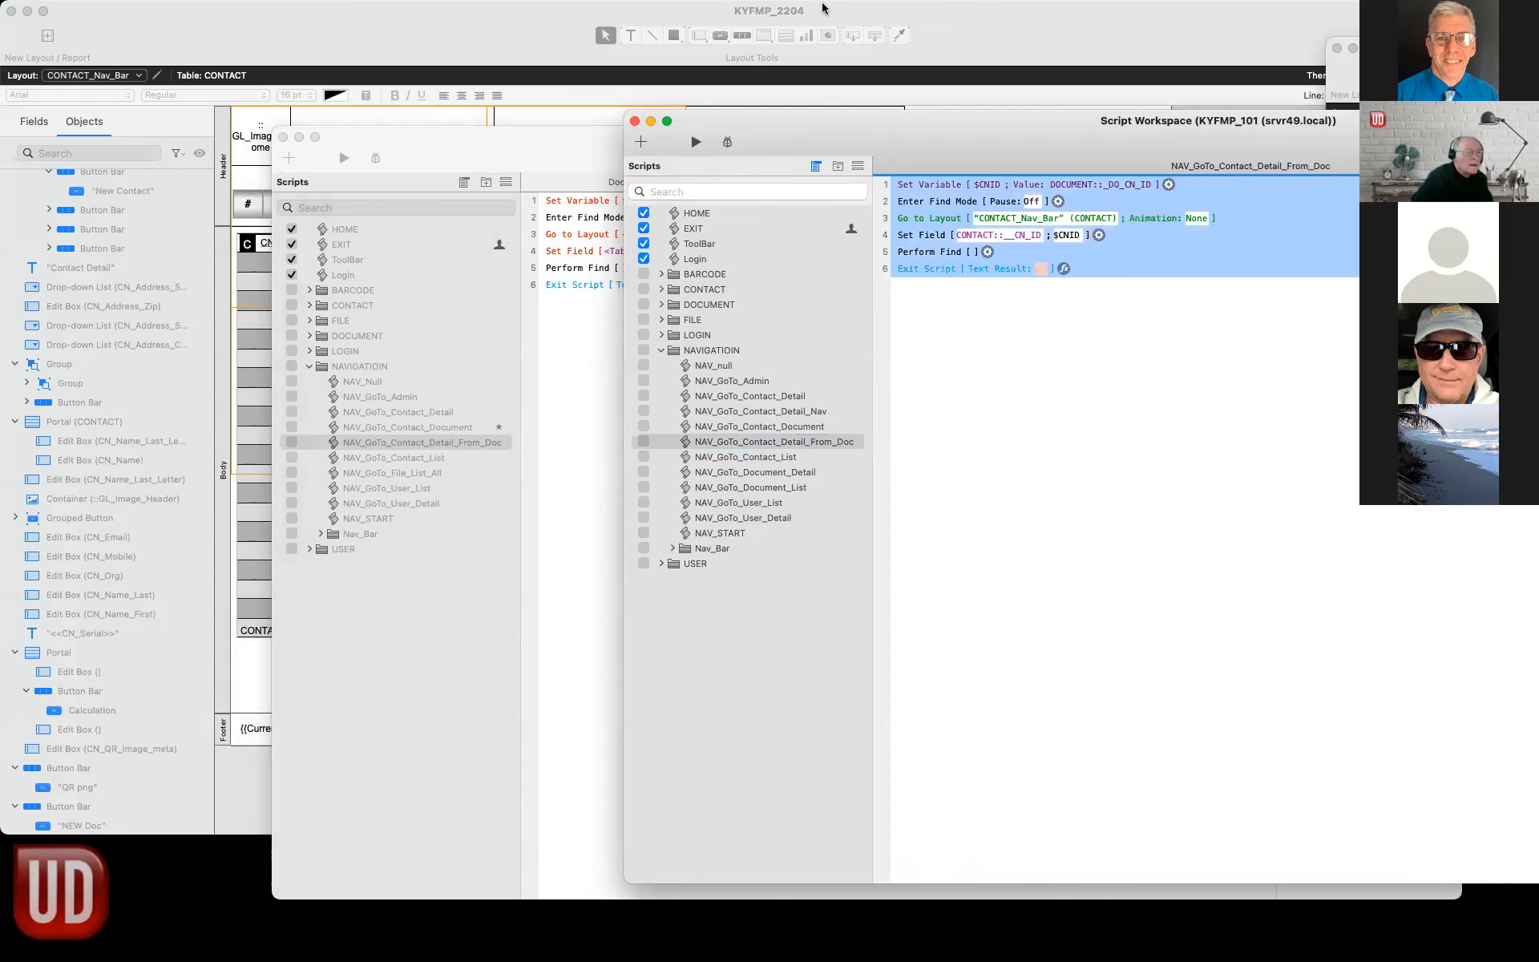
left_click(316, 639)
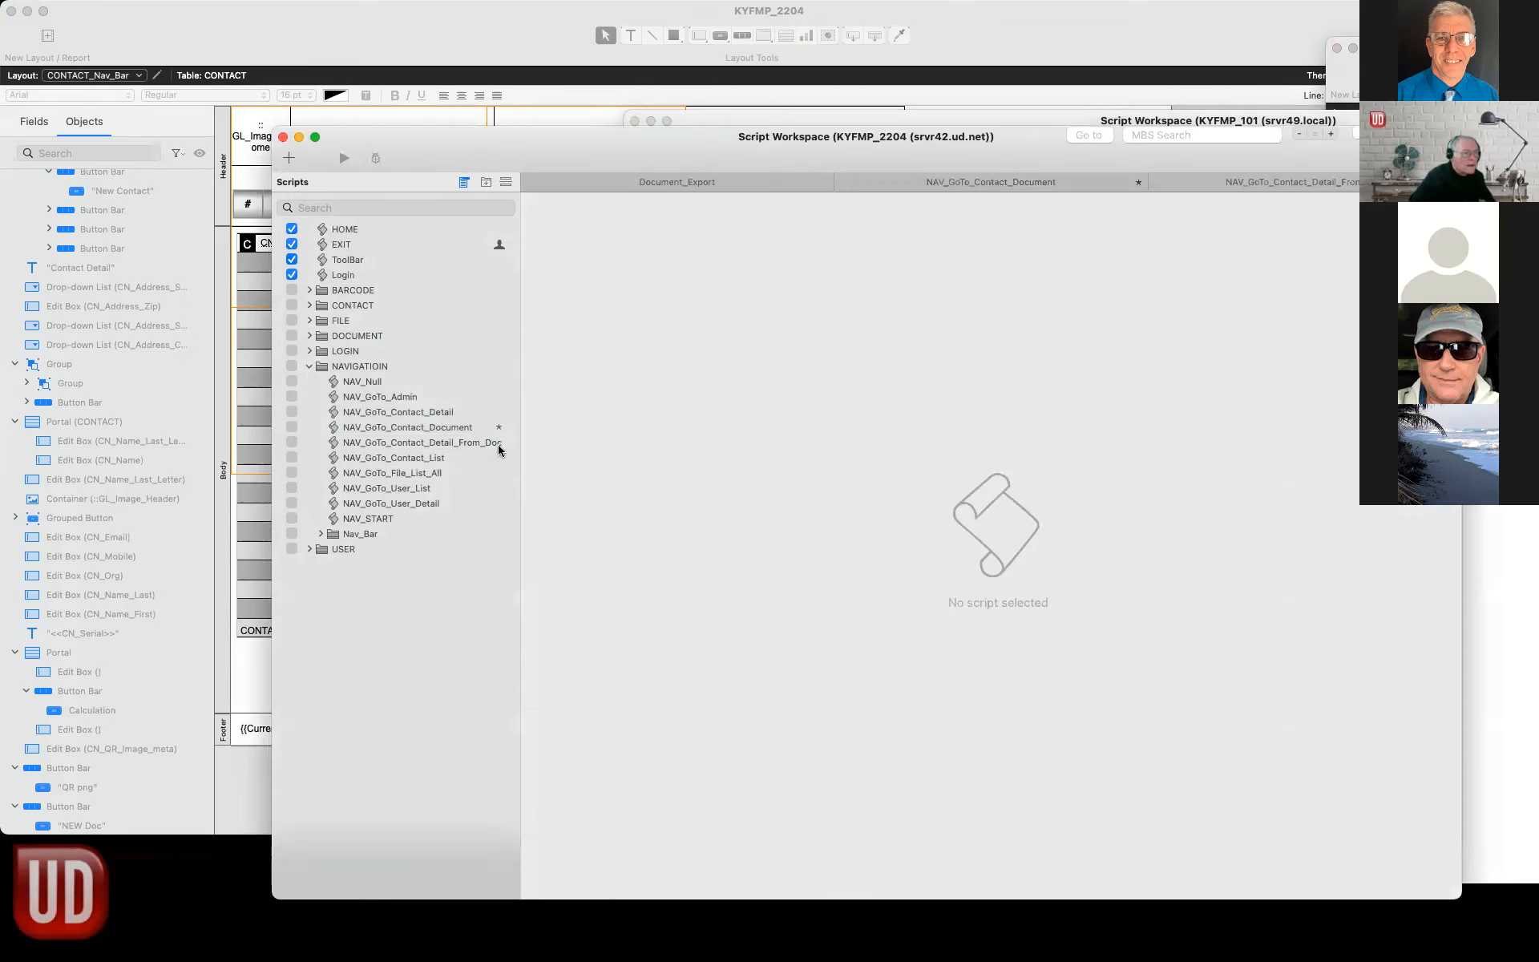
left_click(448, 442)
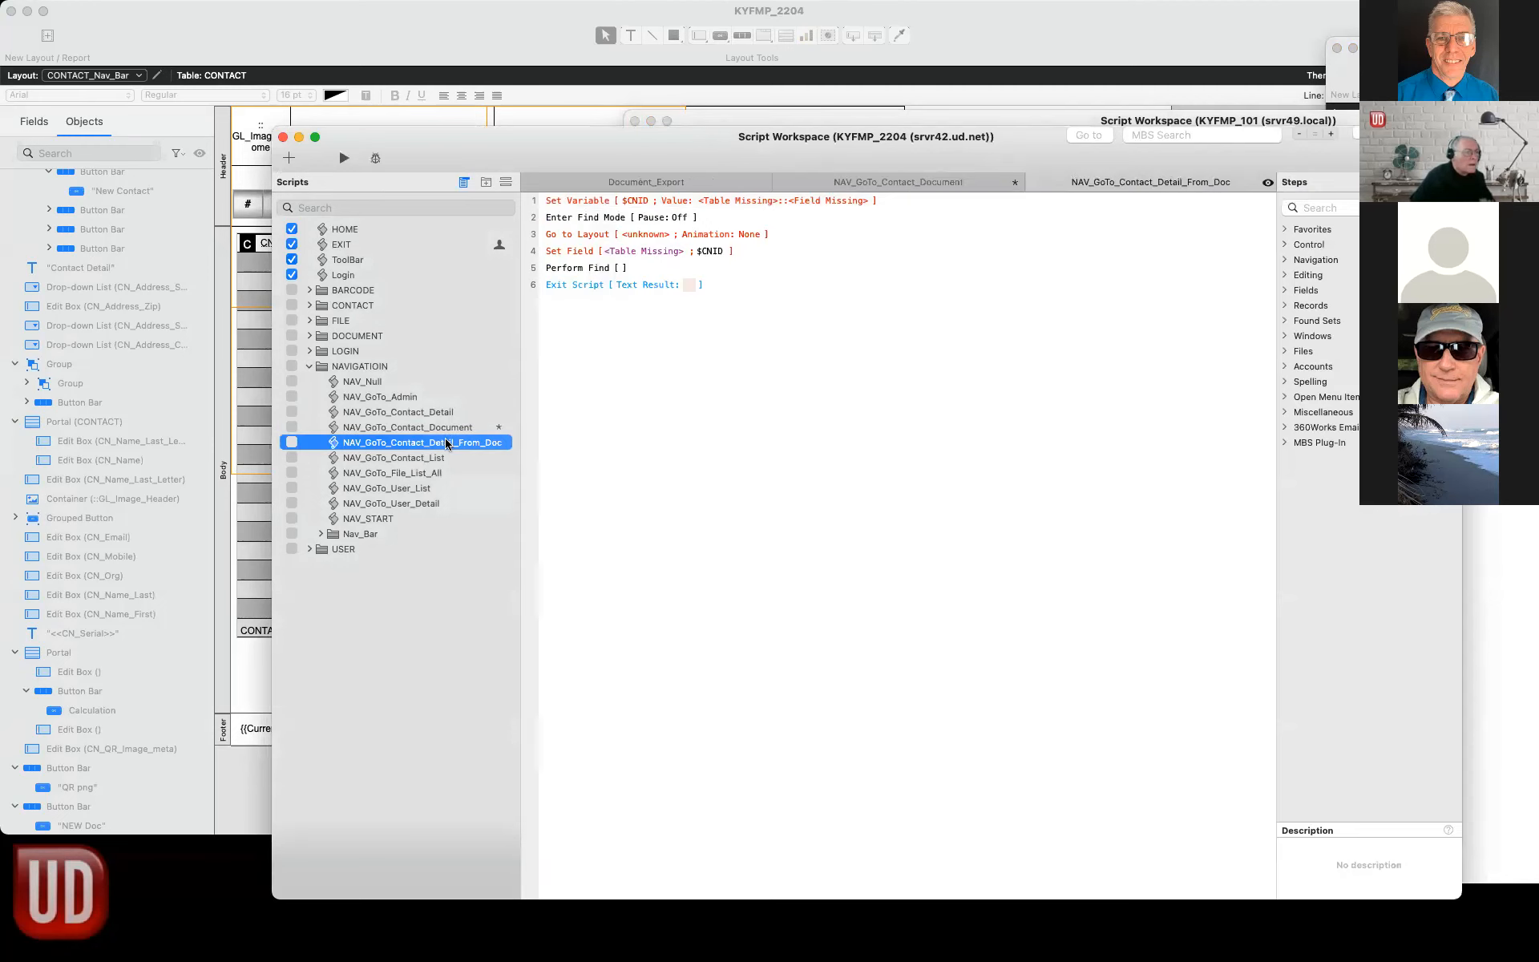
left_click(821, 460)
key("super+a")
key("BackSpace")
key("super+v")
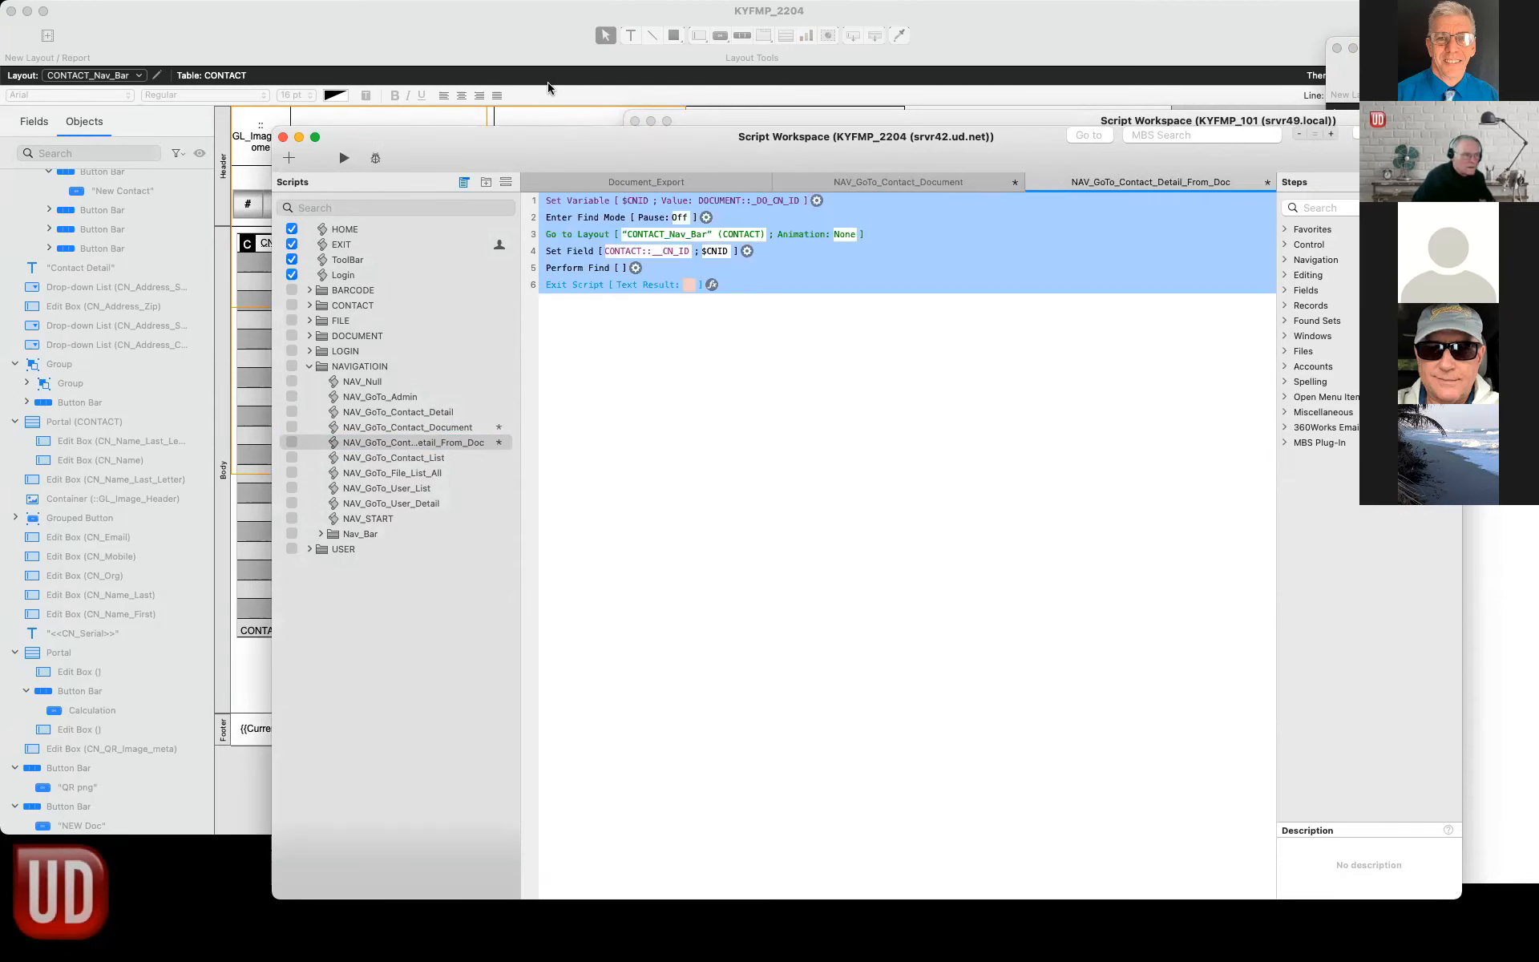
Save and close the two edited navigation scripts and close the KYFMP_2204 Script Workspace.
key("super+s")
key("super+w")
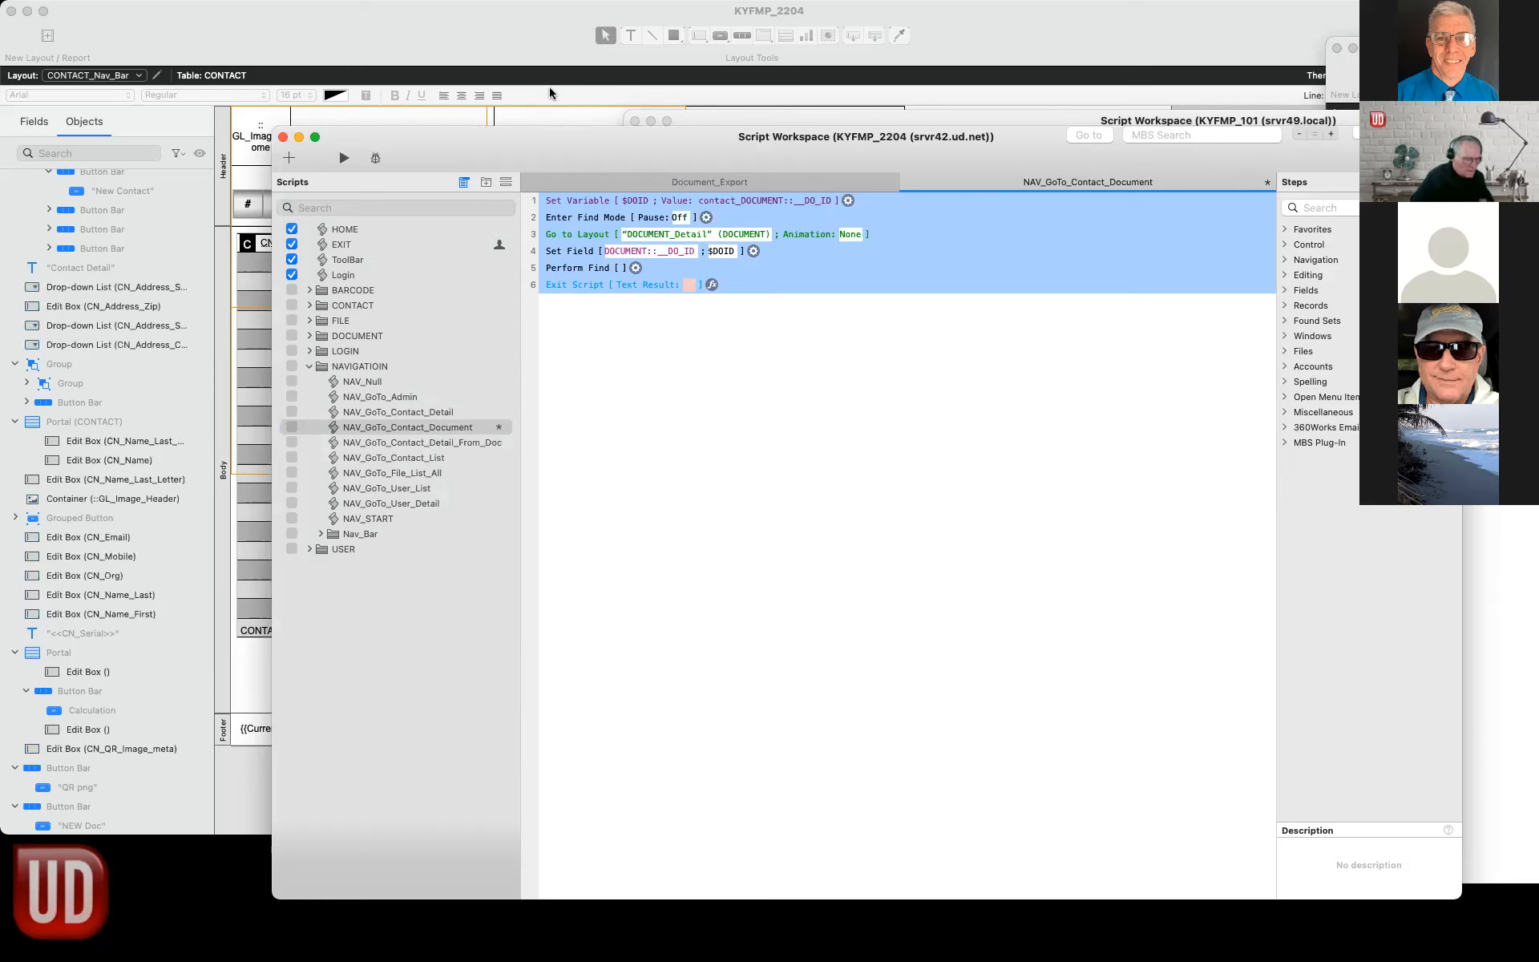
key("super+s")
key("super+w")
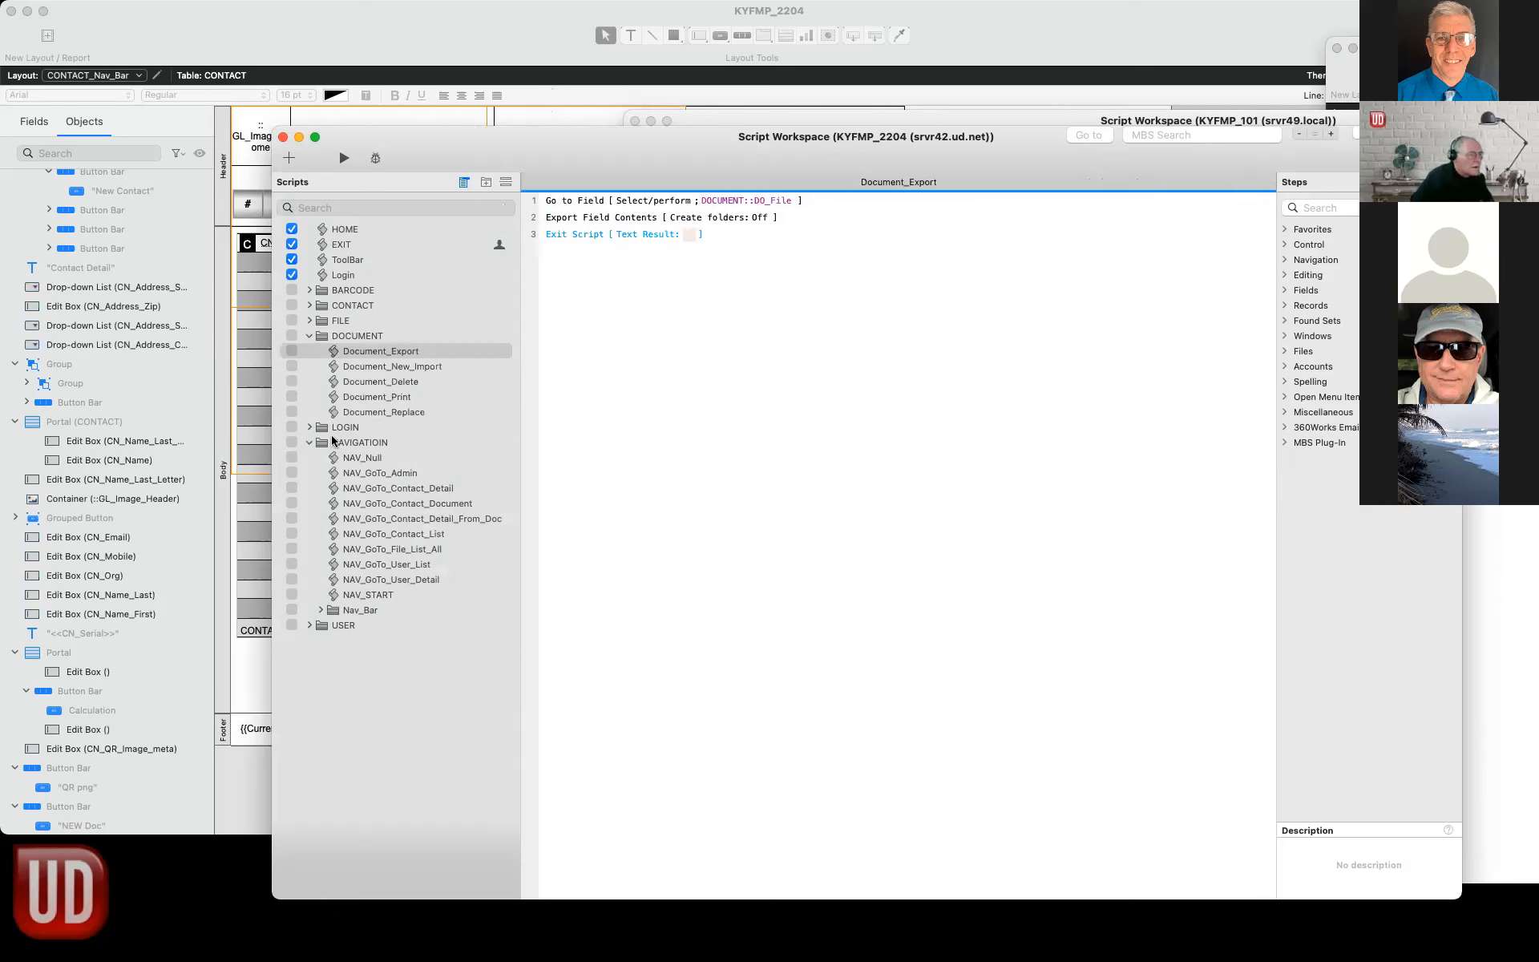
left_click(283, 141)
Recheck the script assigned to the Calc button in the document portal on CONTACT_Nav_Bar.
right_click(560, 639)
left_click(519, 590)
left_click(639, 521)
right_click(642, 519)
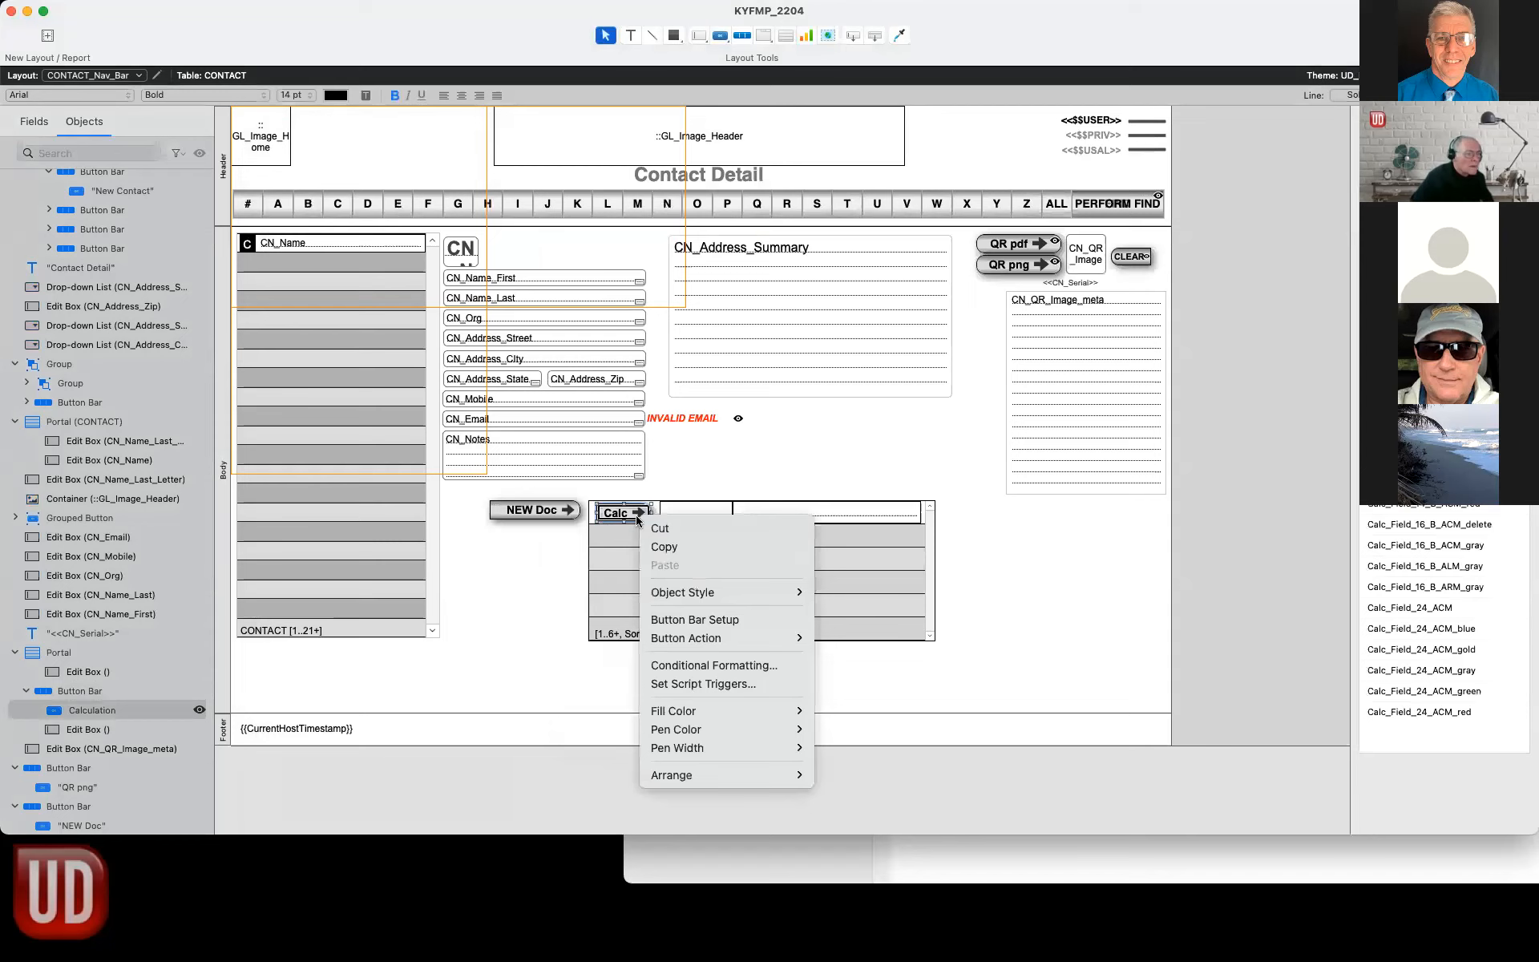
left_click(674, 620)
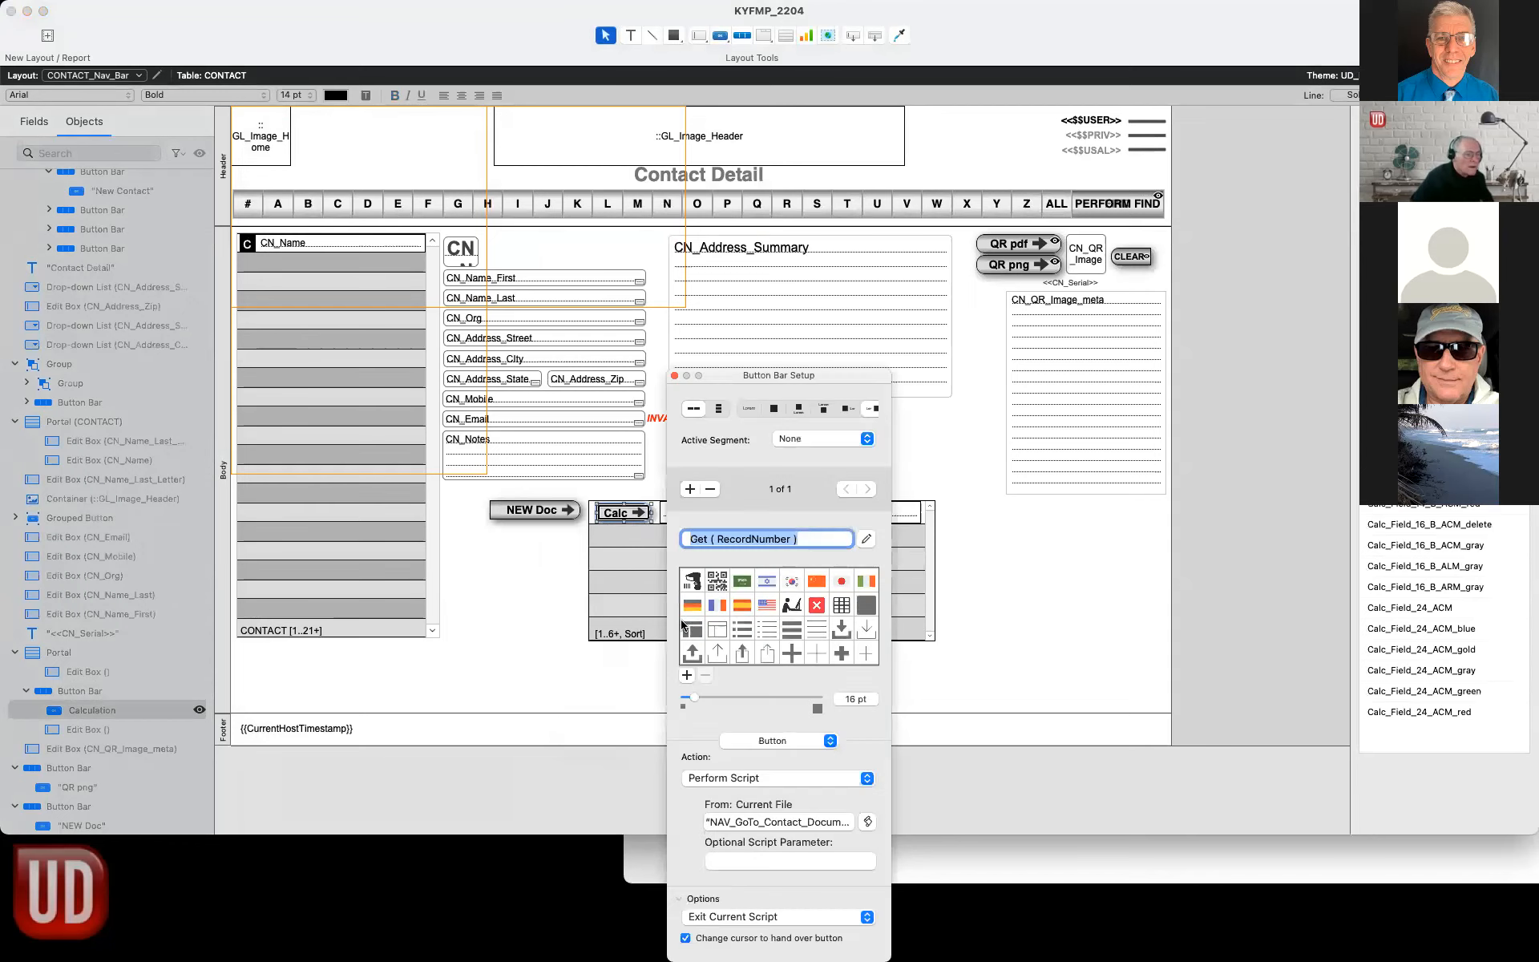
left_click(527, 616)
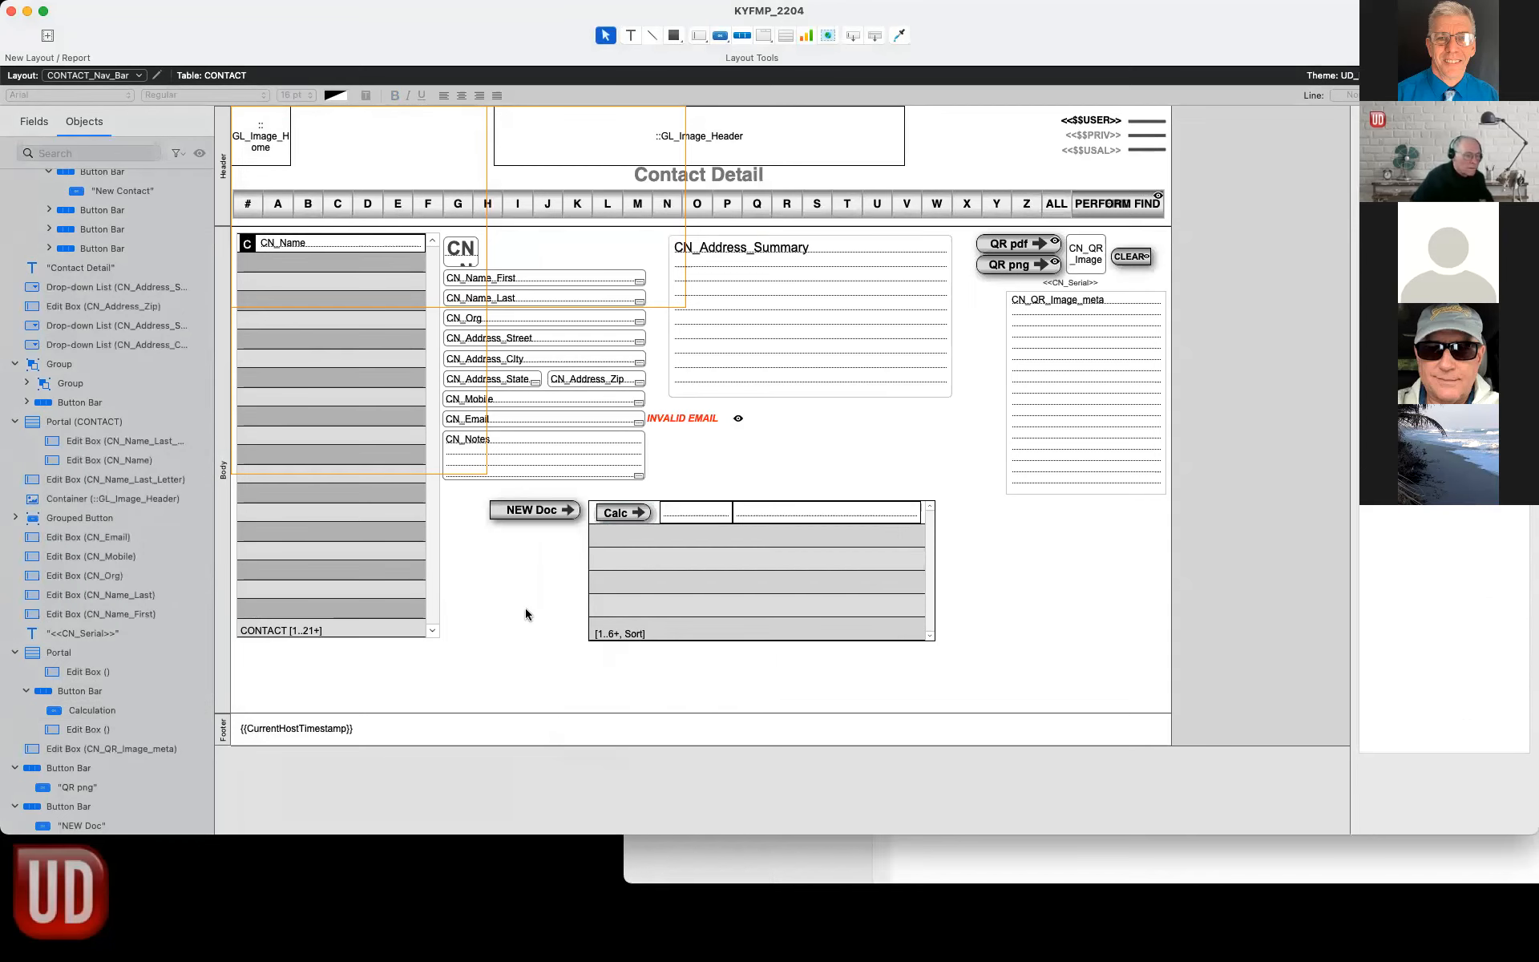
Test the NEW Doc button in Browse mode by importing "MCNPA group in cave.jpg" from Downloads as a new document.
key("super+b")
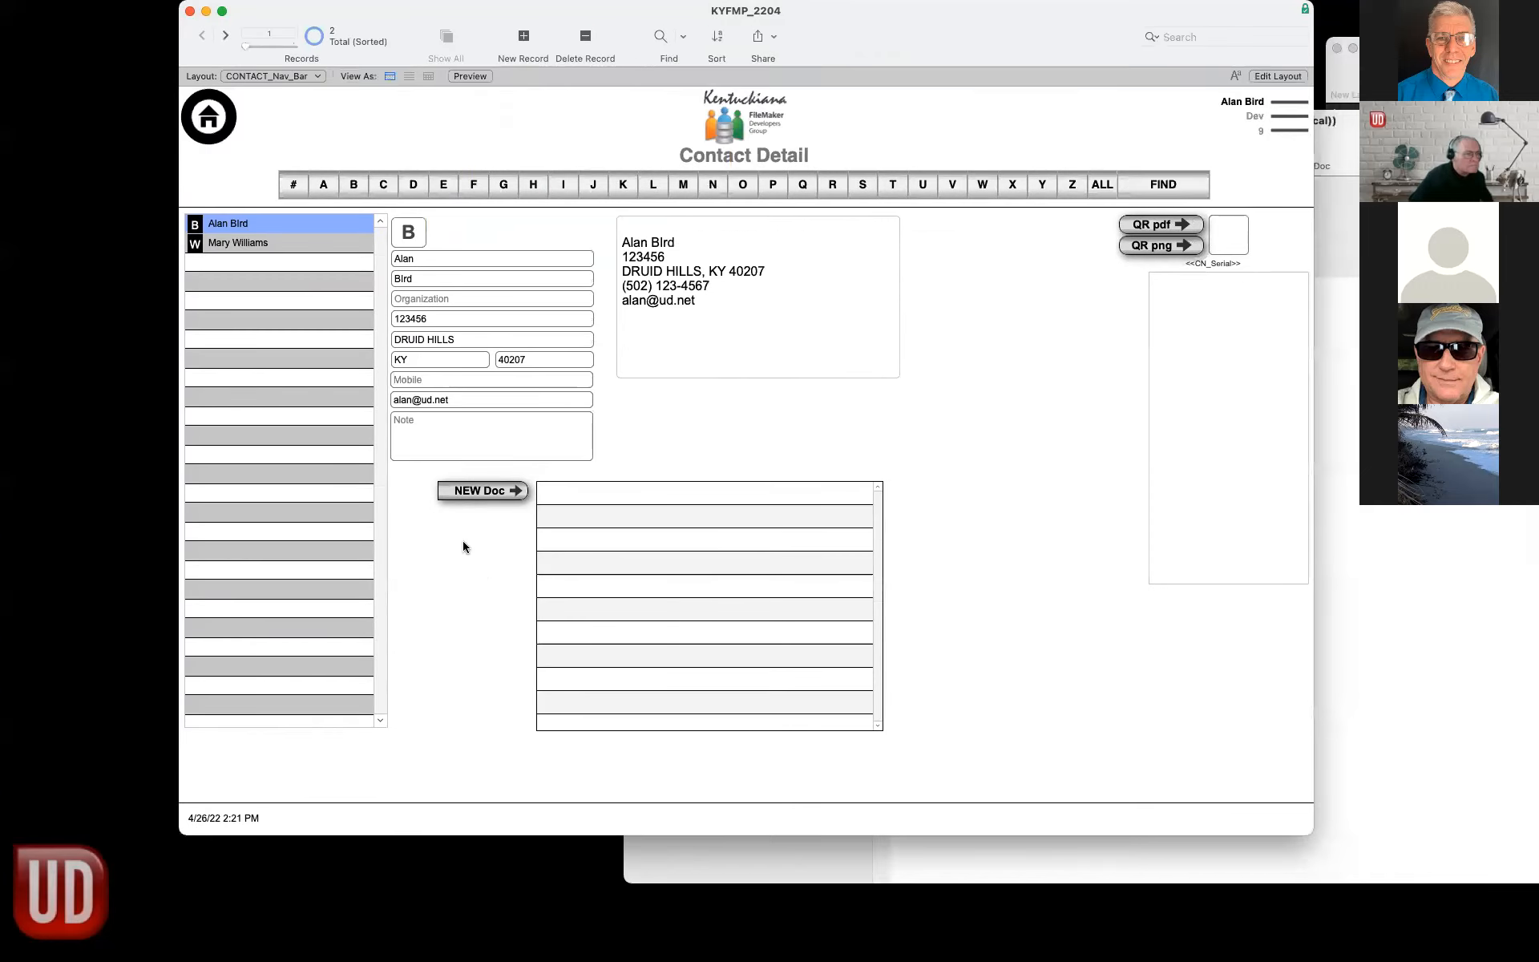
left_click(497, 491)
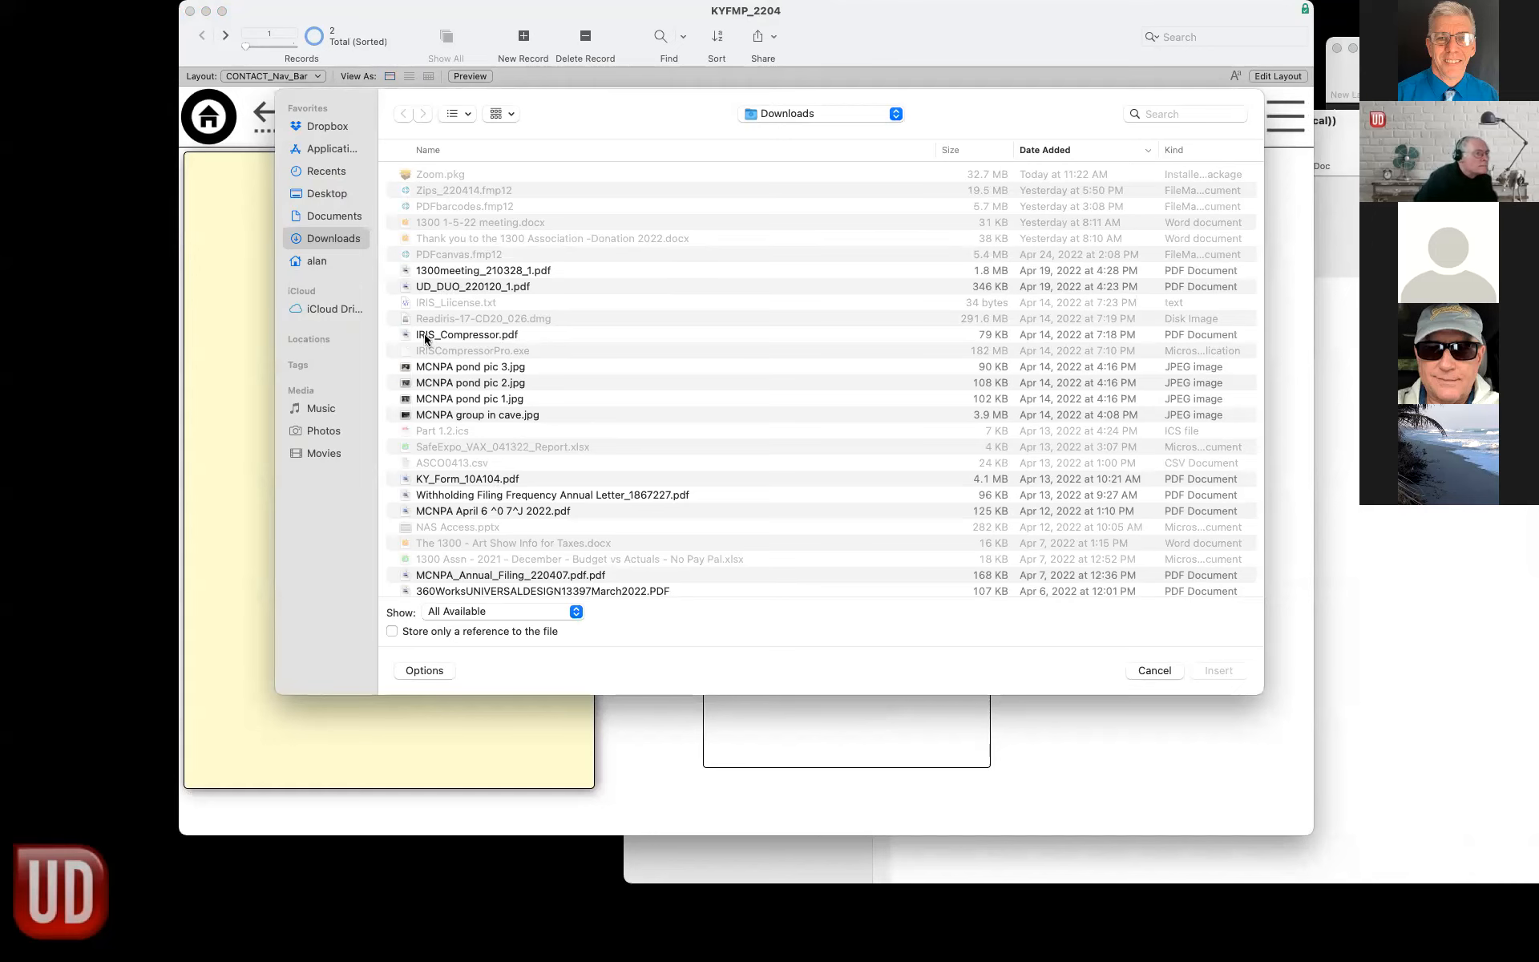
scroll(536, 389, "down", 3)
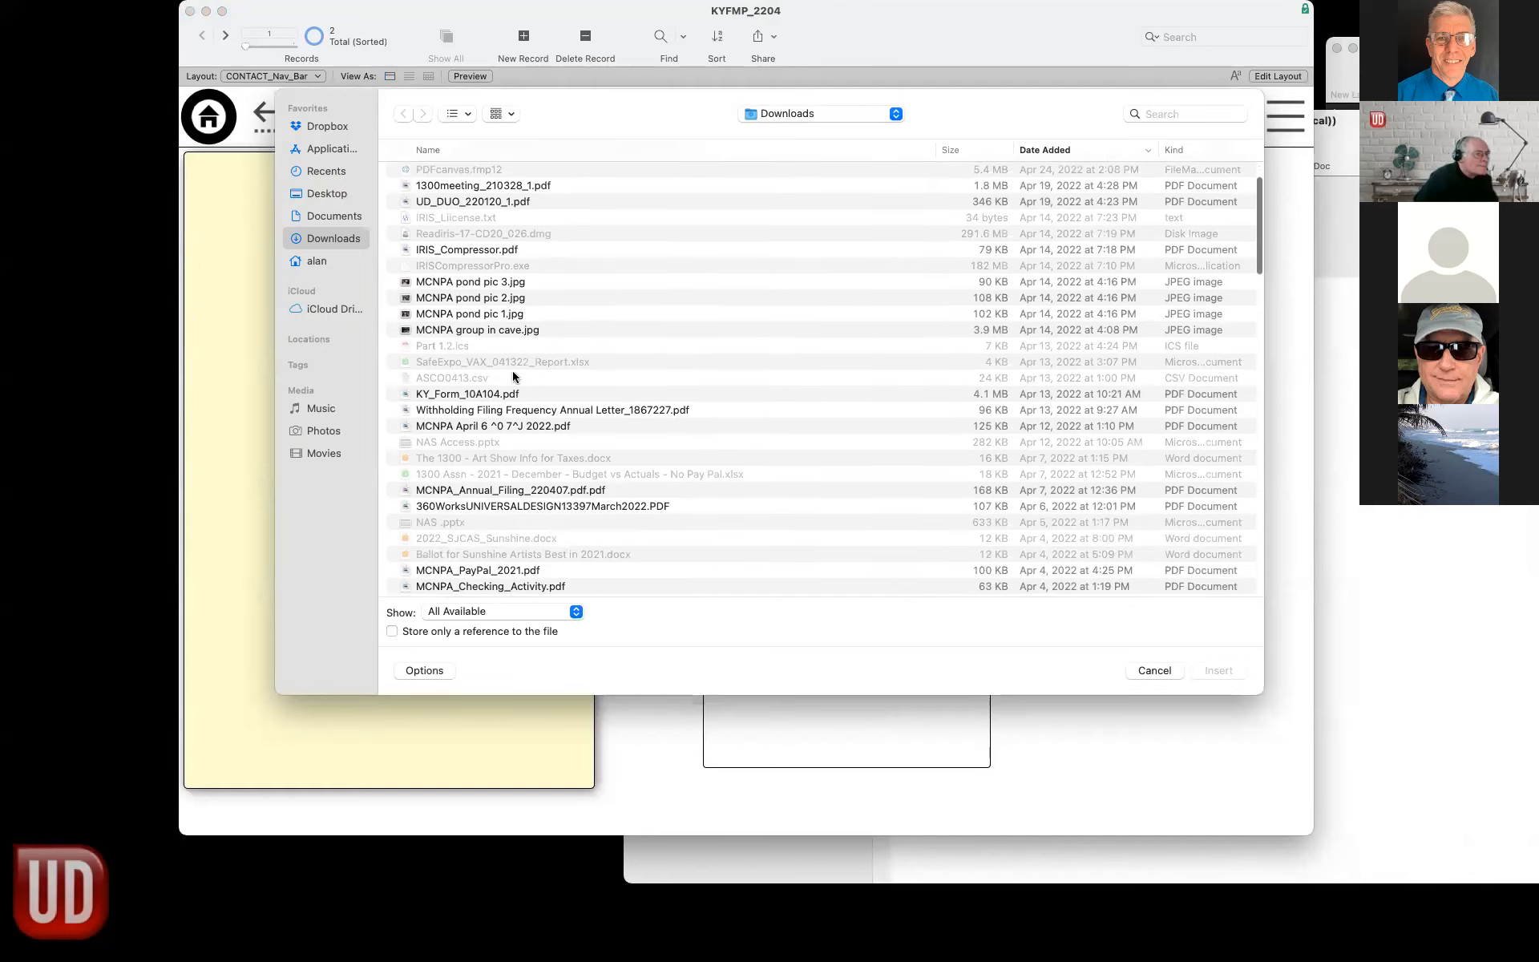
left_click(457, 333)
left_click(1218, 671)
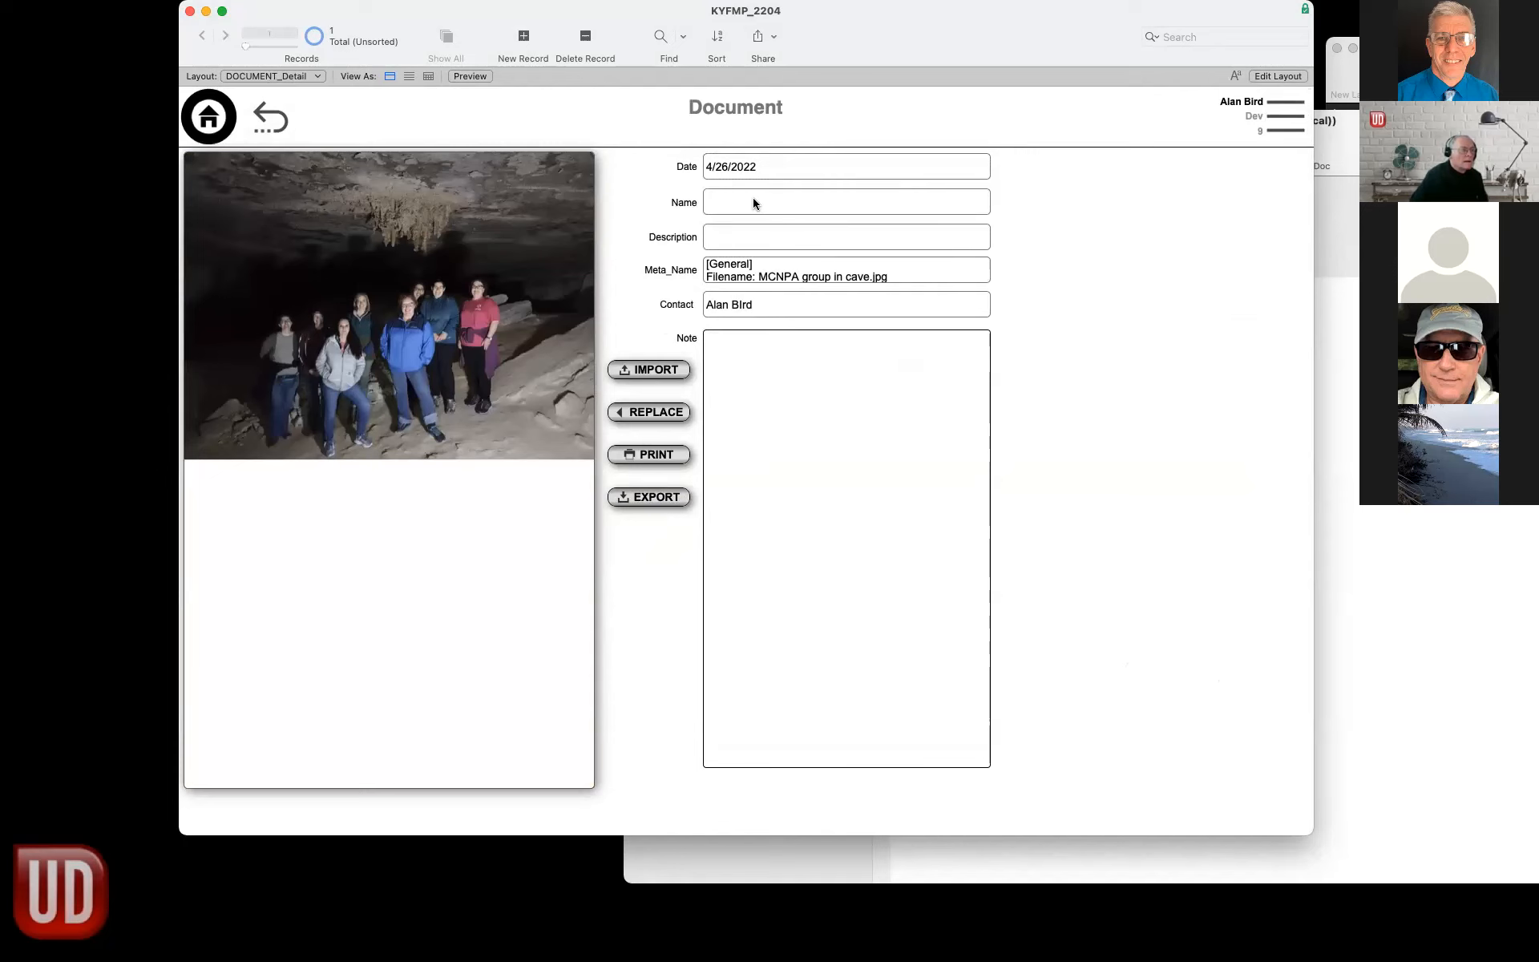
Review the data-entry settings of the DO_File_Name field on the DOCUMENT_Detail layout and return to Browse mode.
left_click(737, 242)
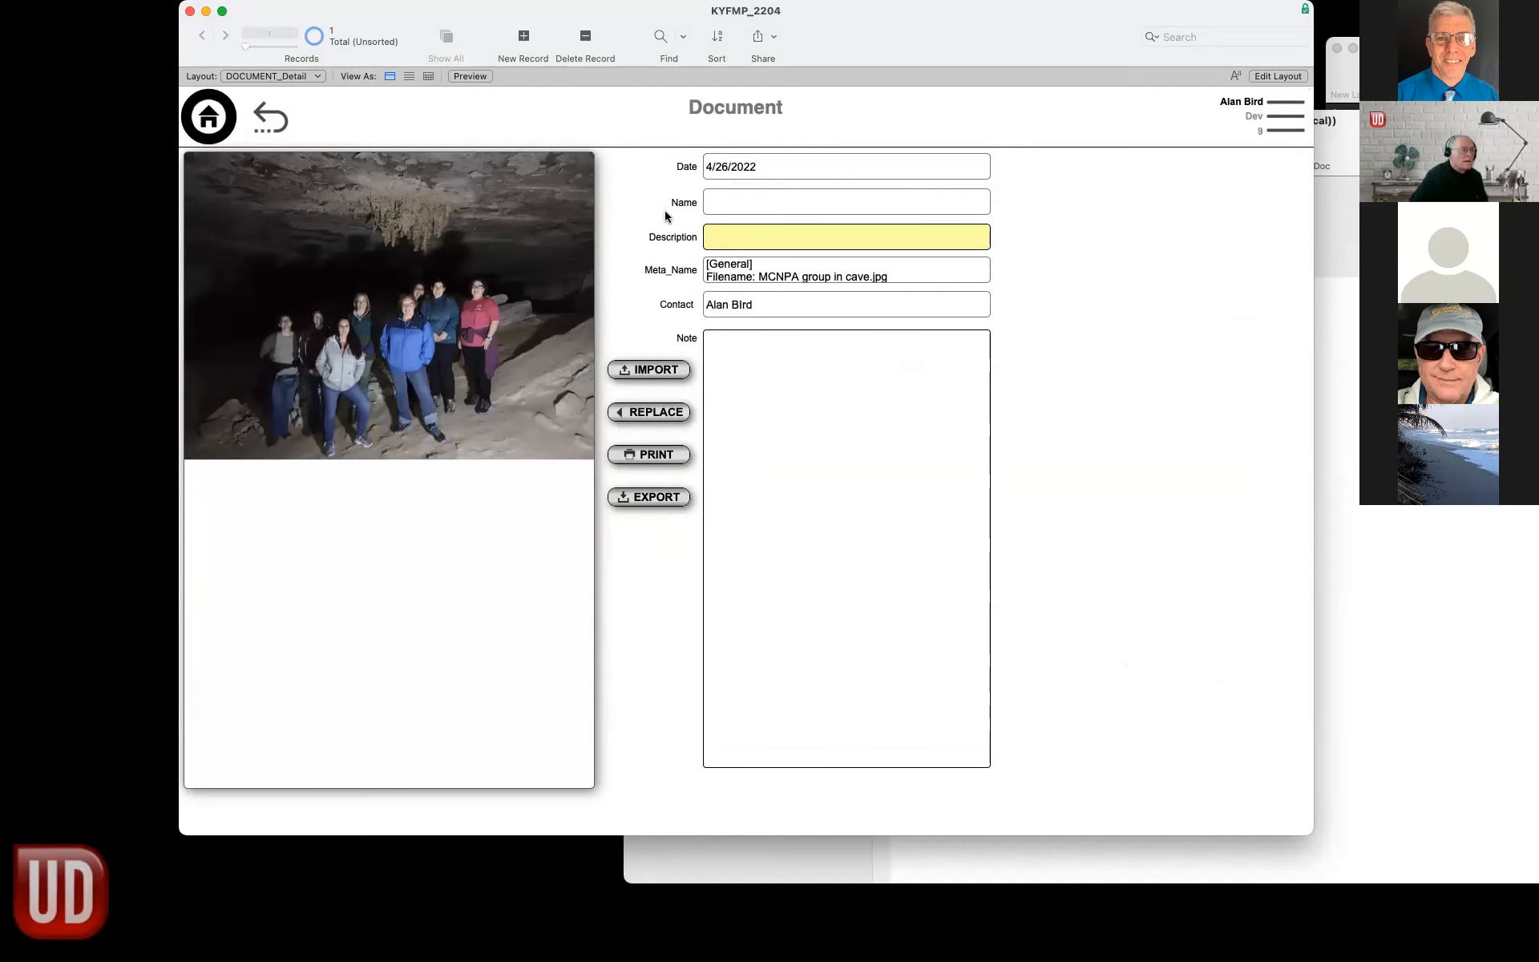
key("super+l")
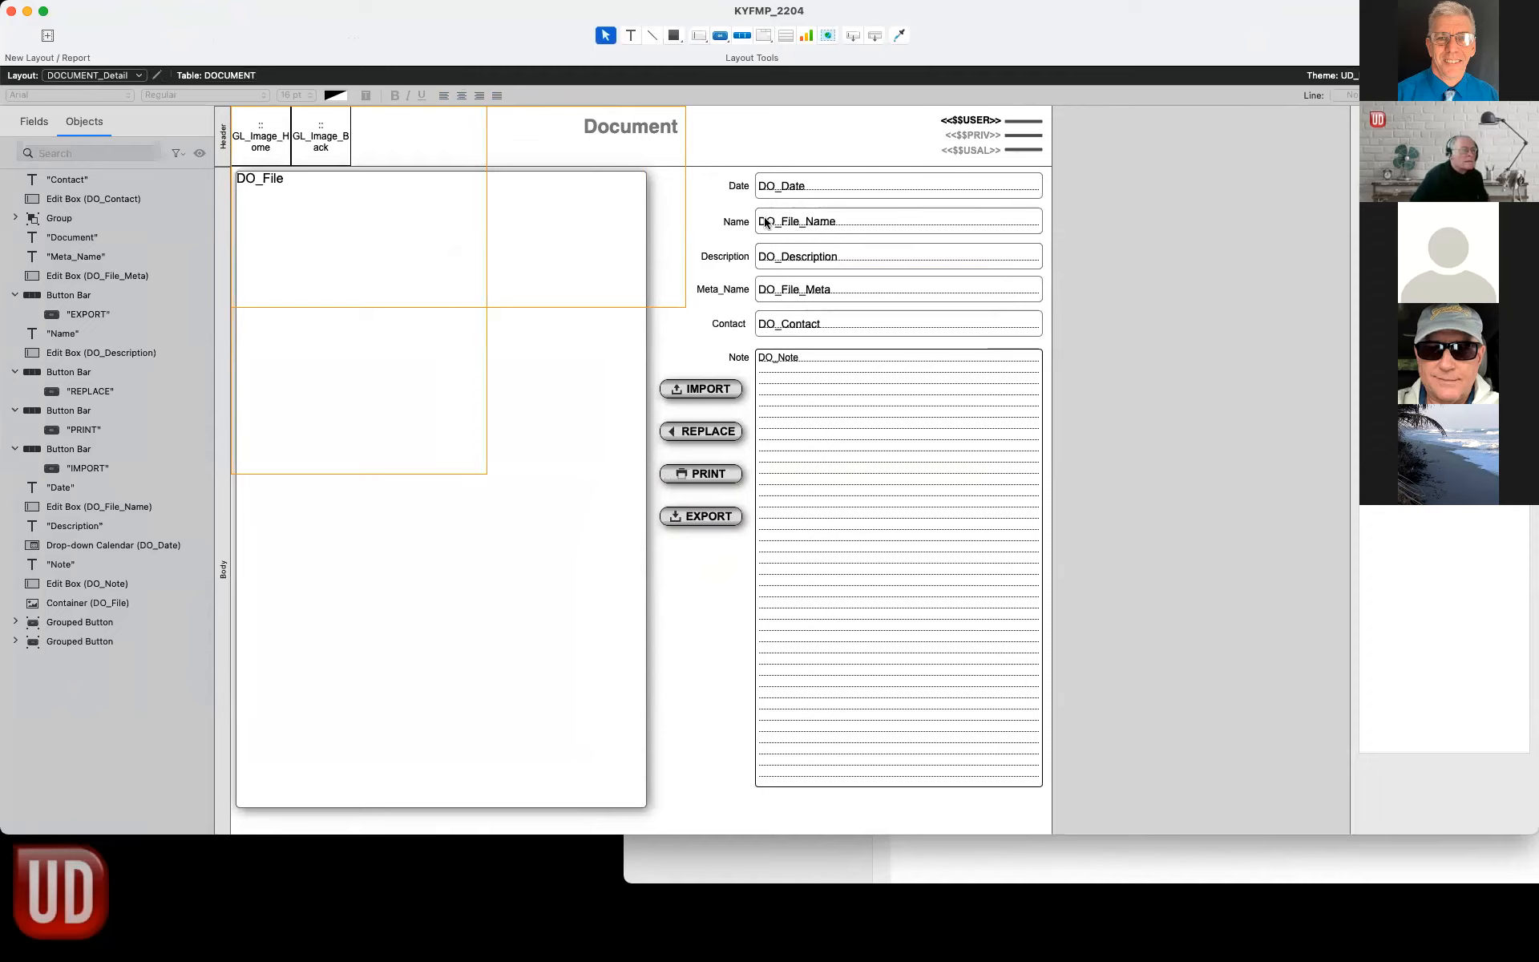
left_click(776, 224)
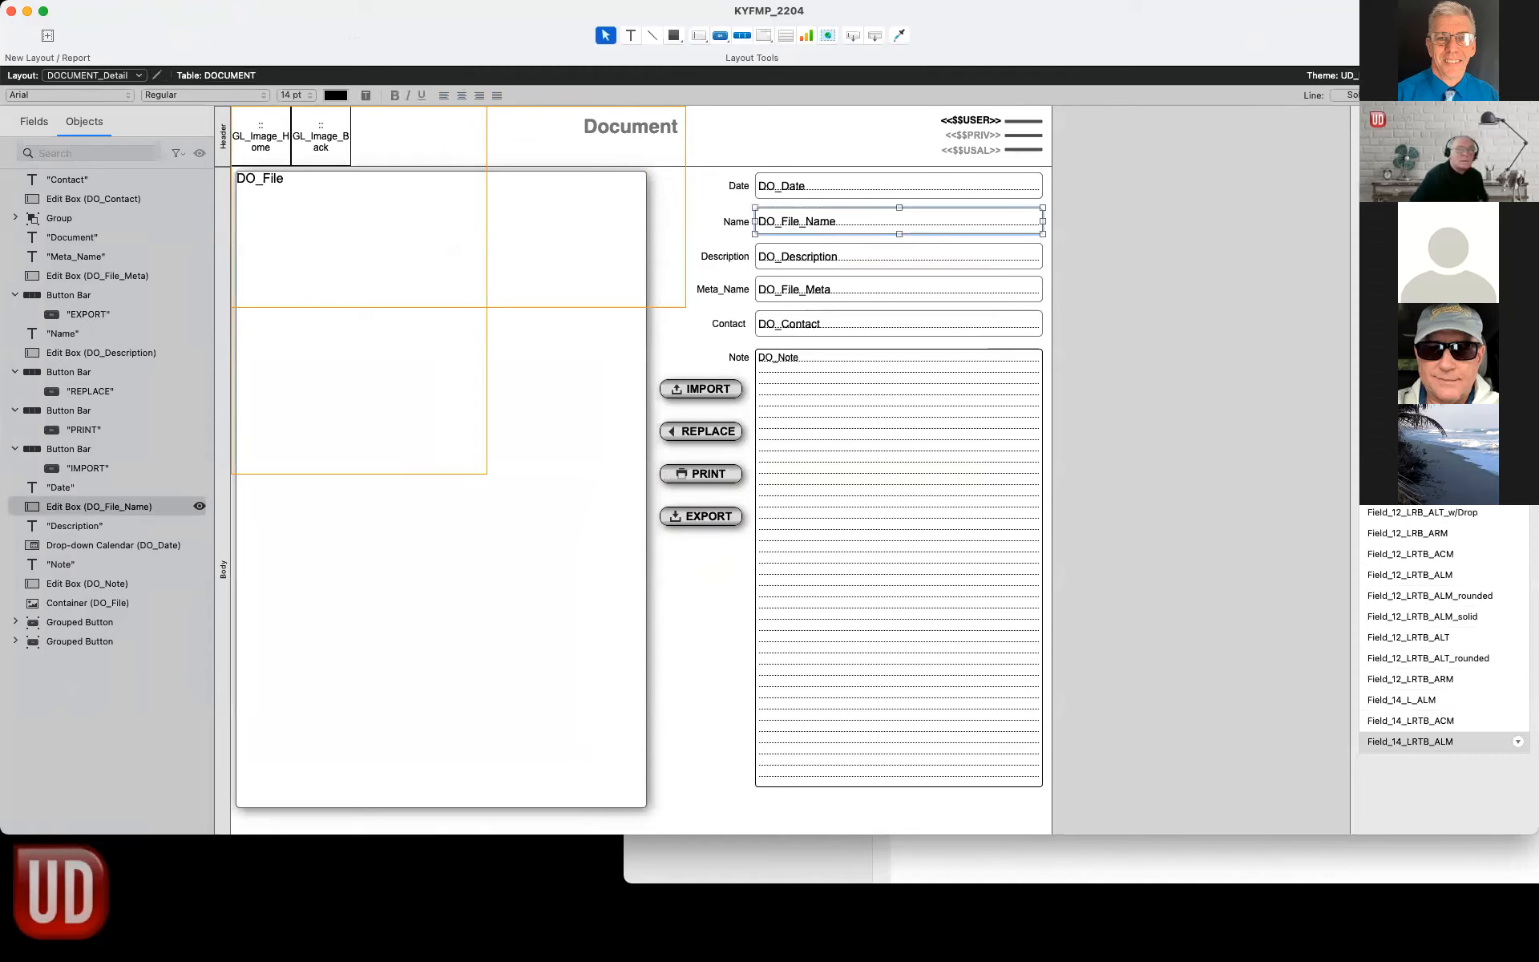
left_click(1504, 121)
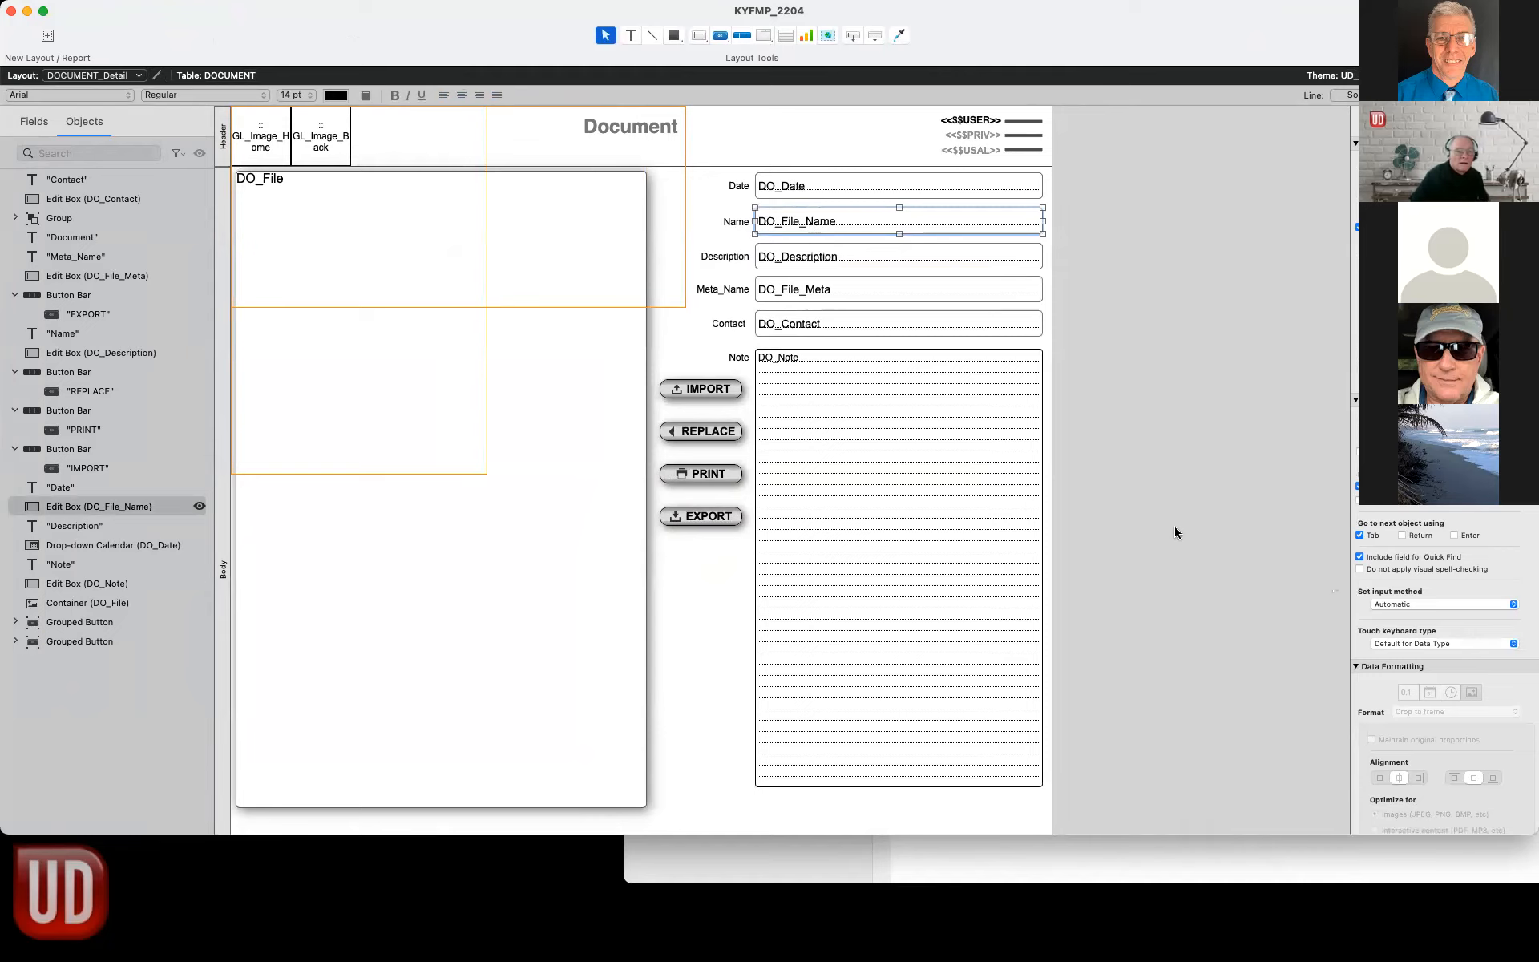
key("super+b")
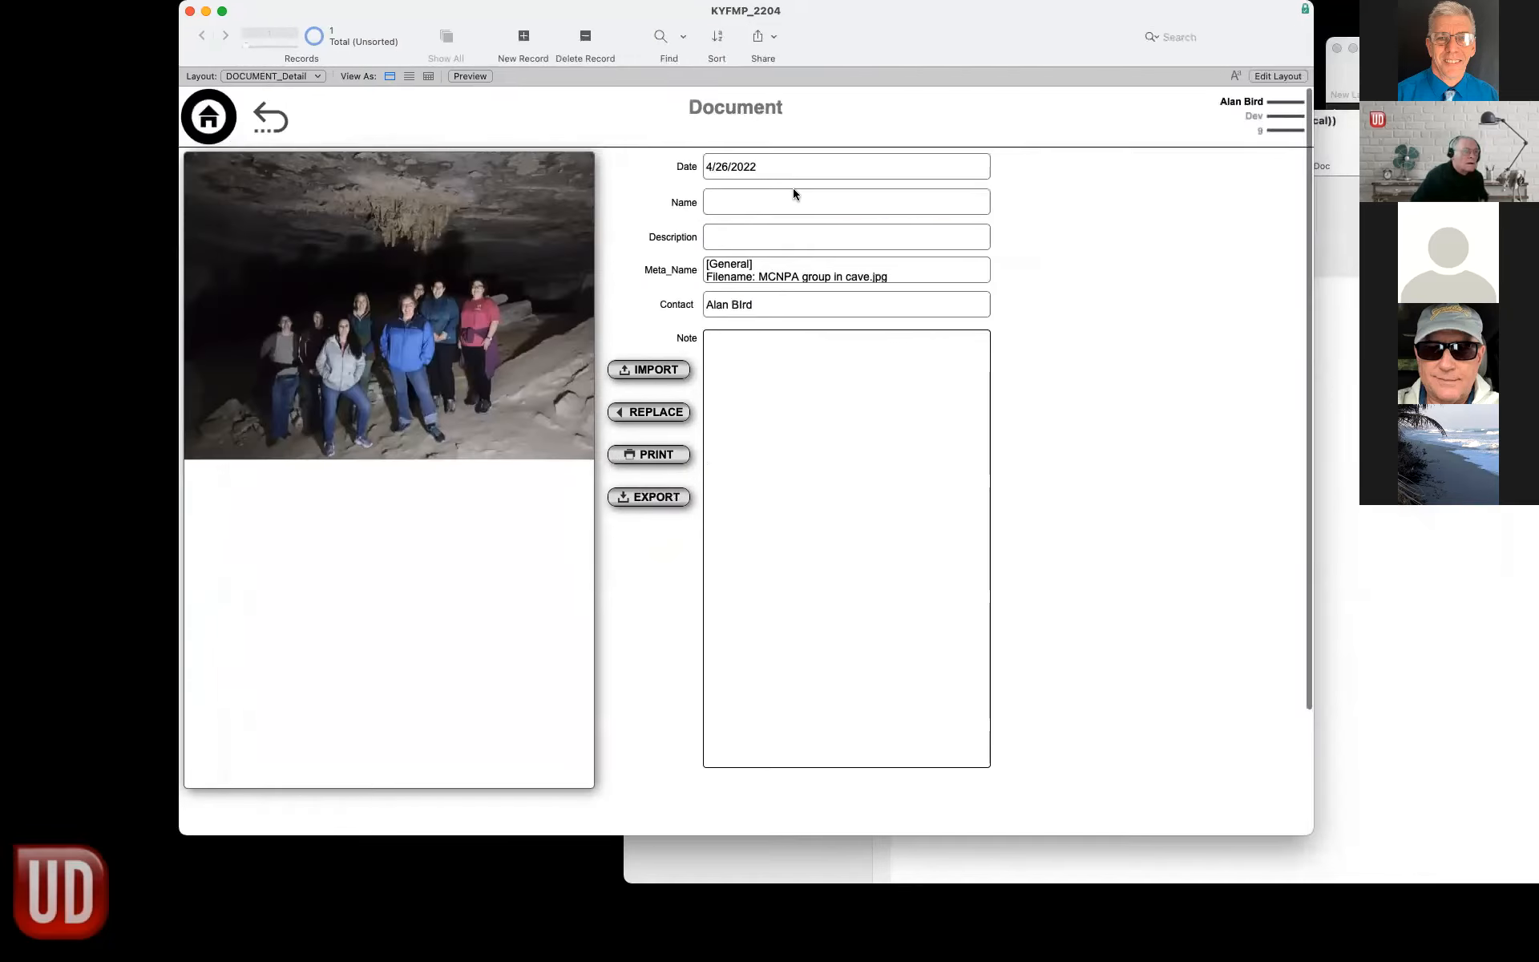
Enter "Cave Pic" as the name of the imported document.
left_click(771, 203)
type("Ca")
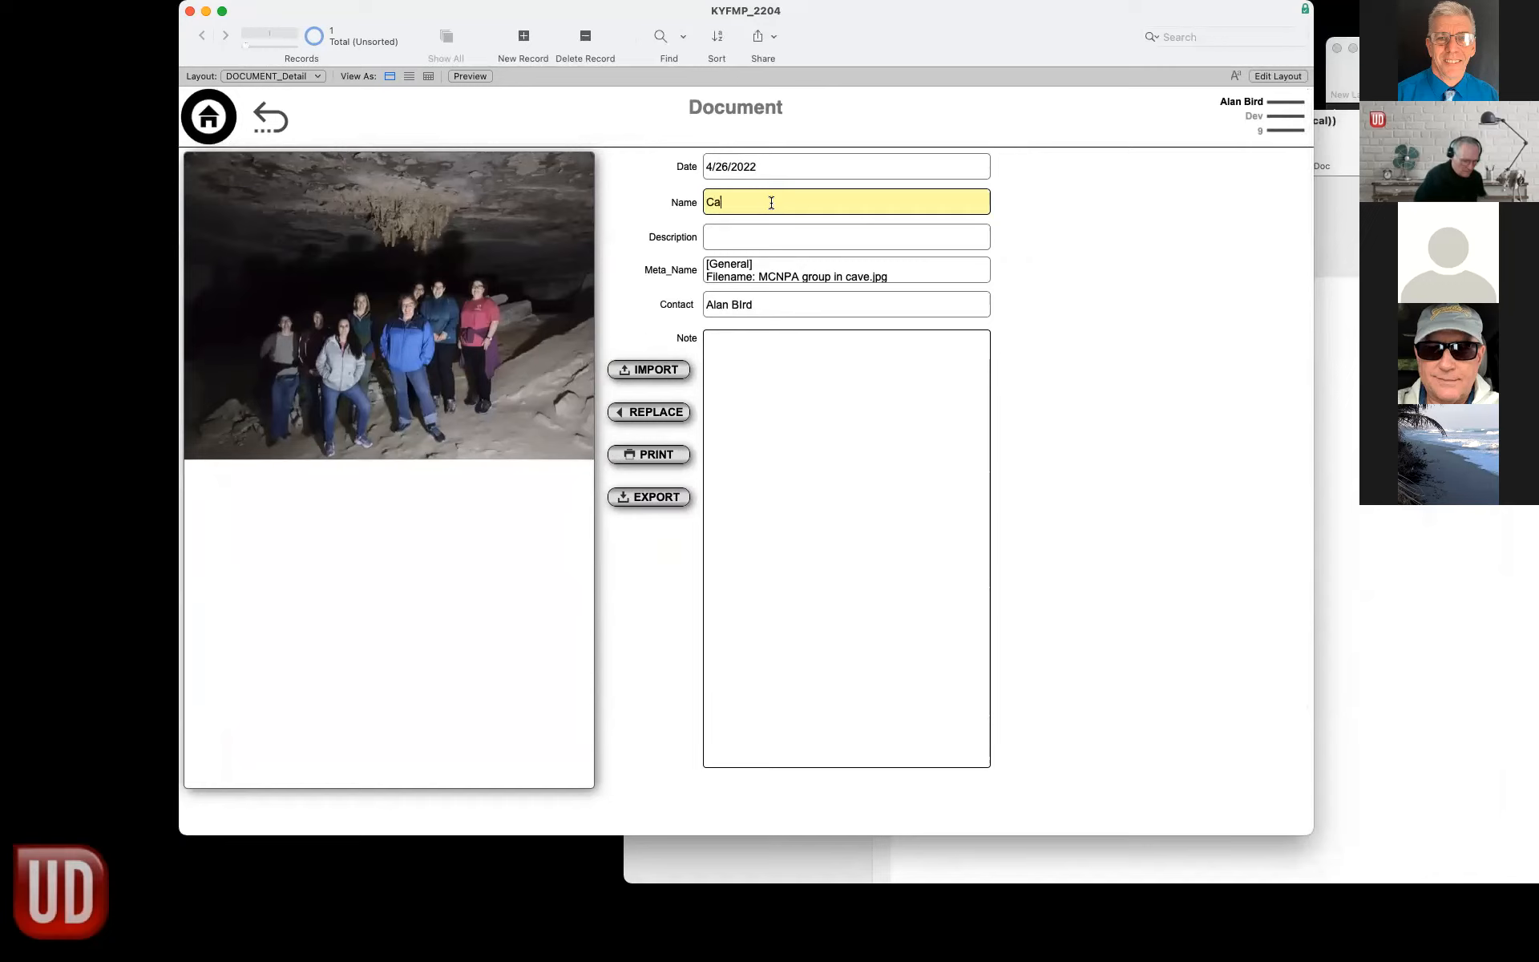
type("ve Pl")
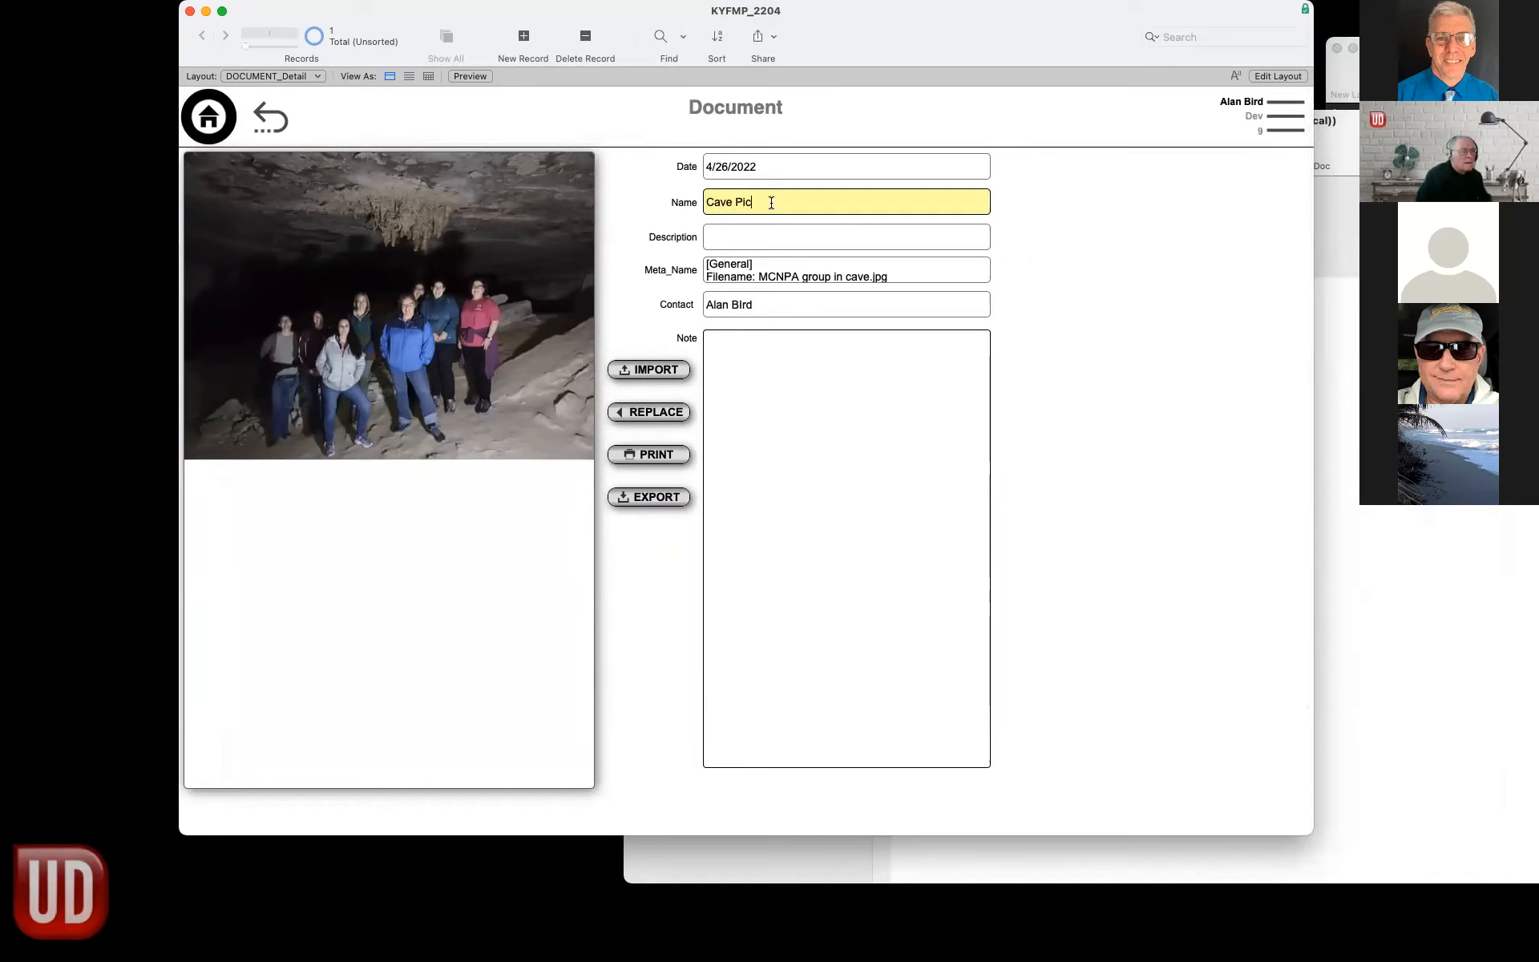
Return to the contact detail and set the document portal on CONTACT_Nav_Bar to show records from contact_DOCUMENT.
left_click(267, 127)
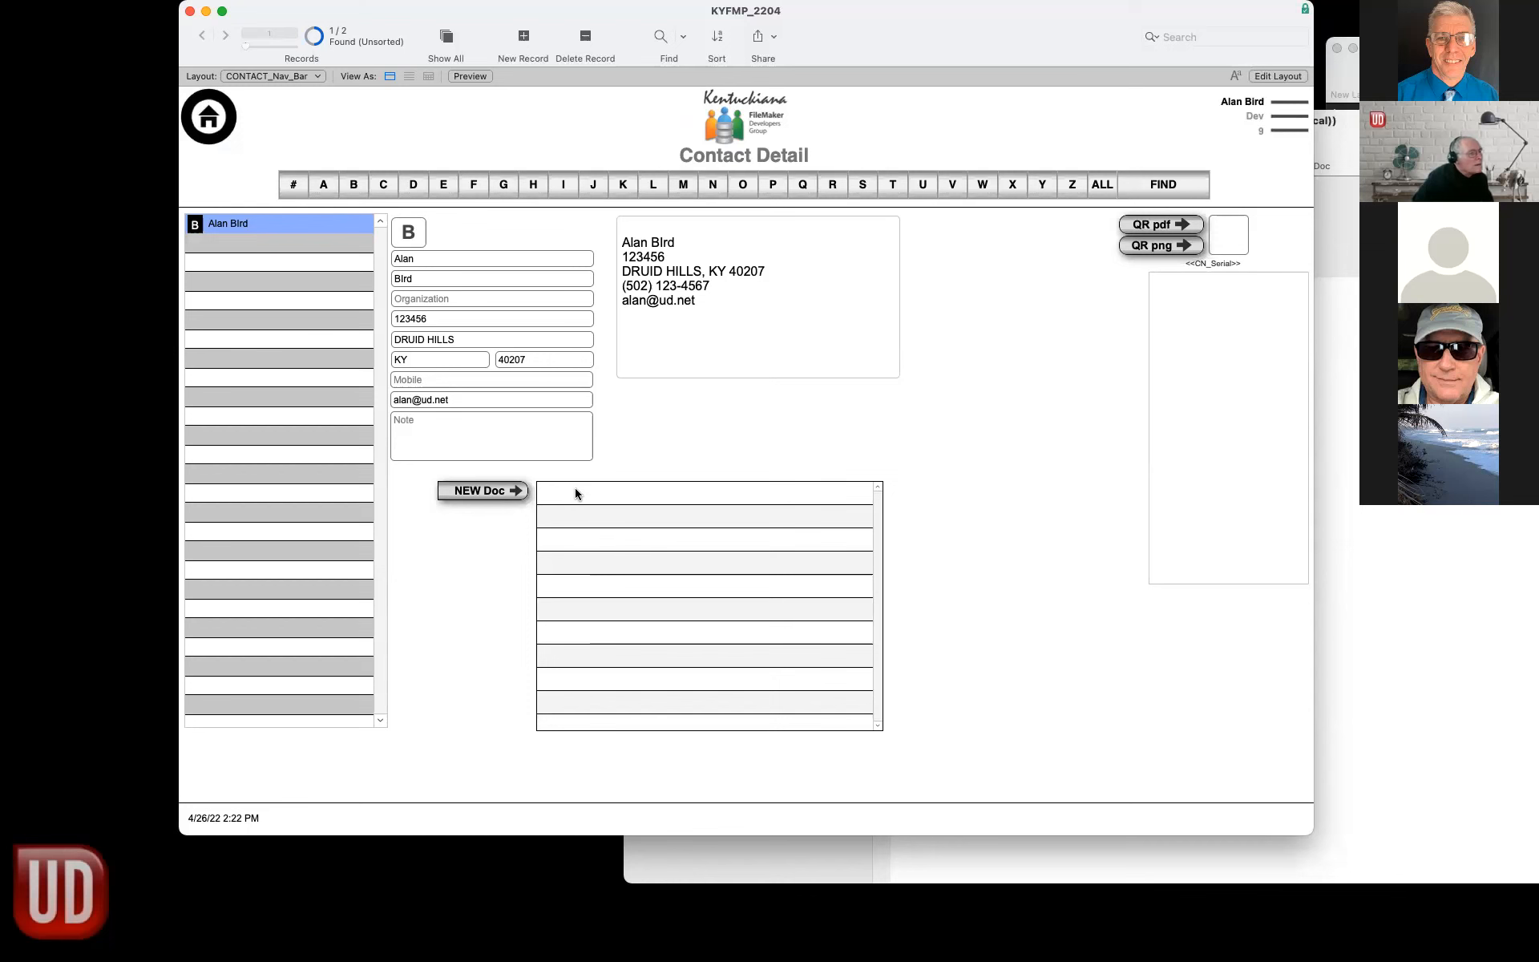
key("super+l")
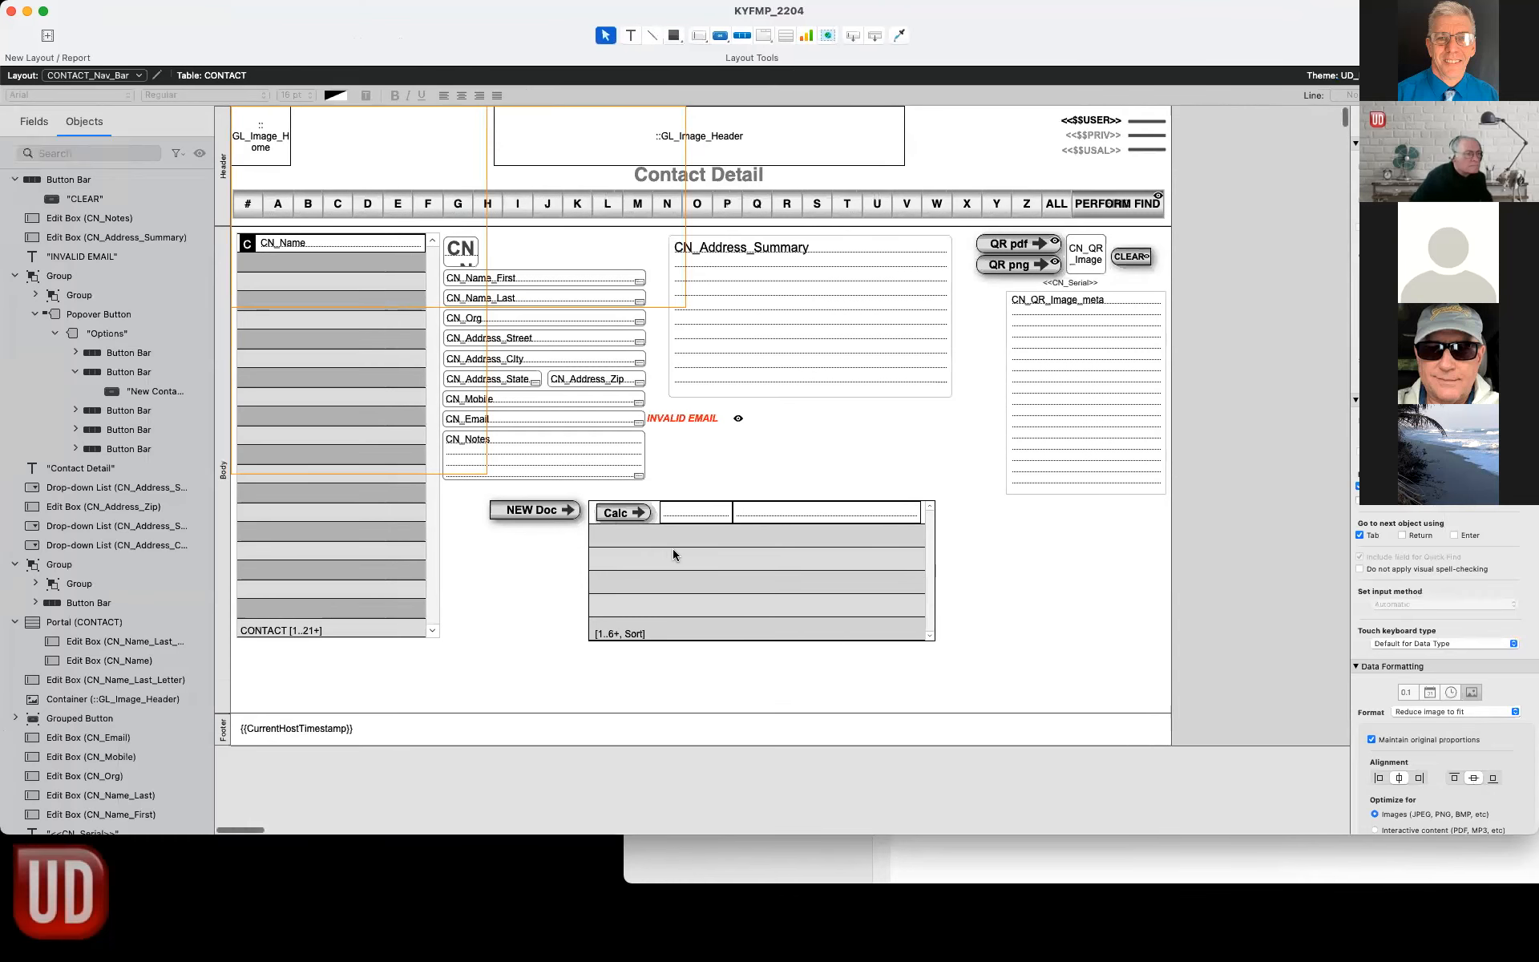
double_click(671, 555)
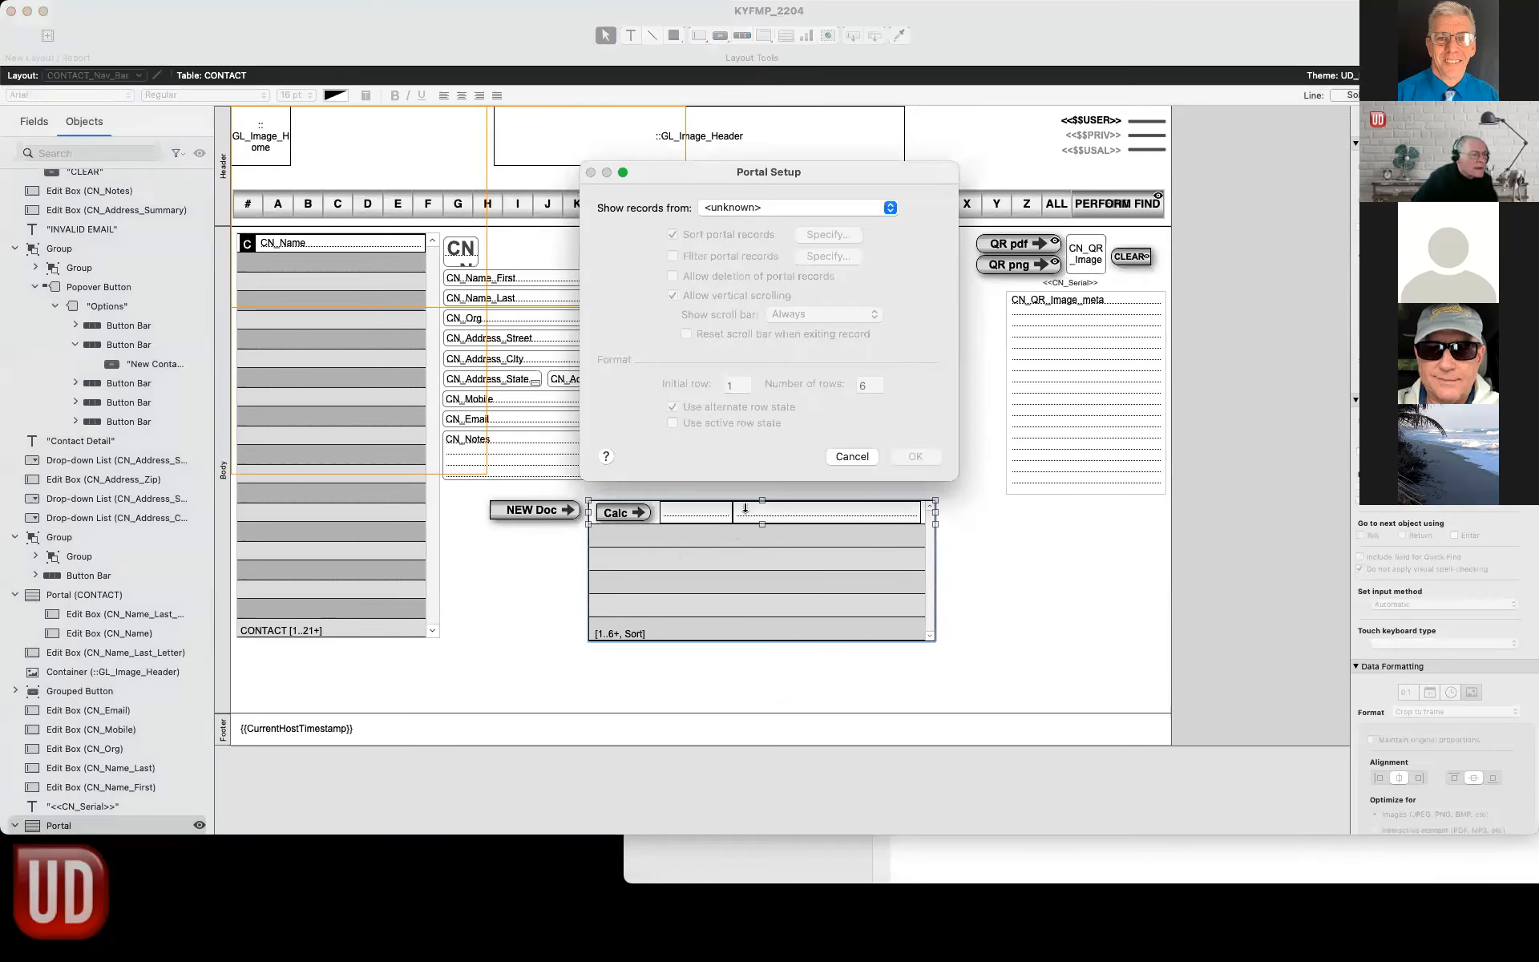
left_click(770, 208)
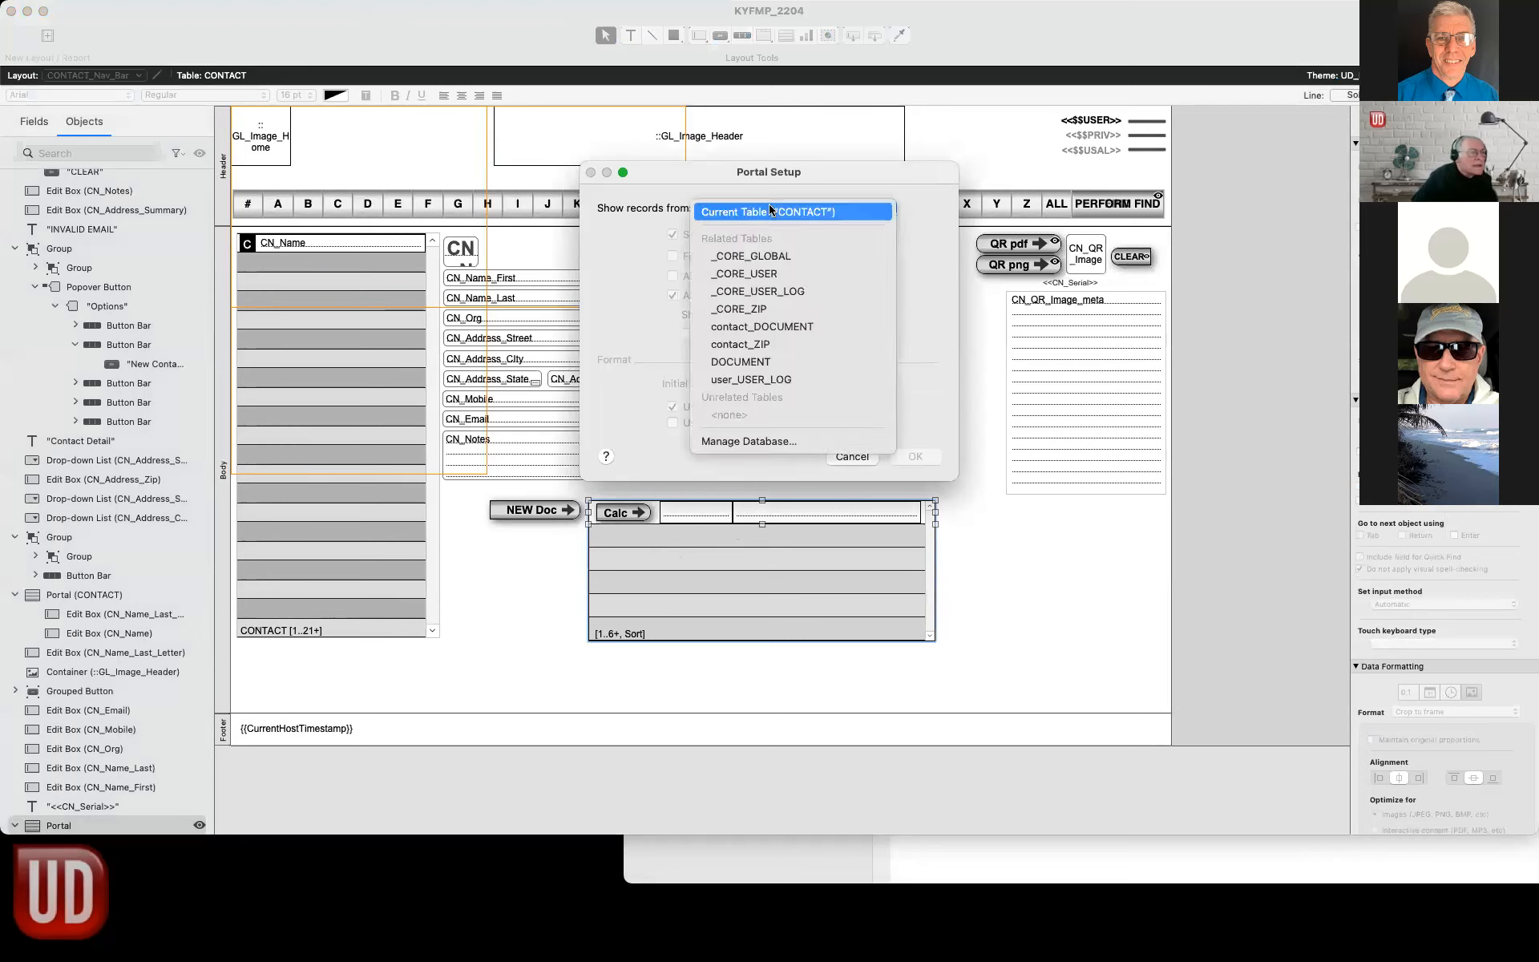
left_click(778, 328)
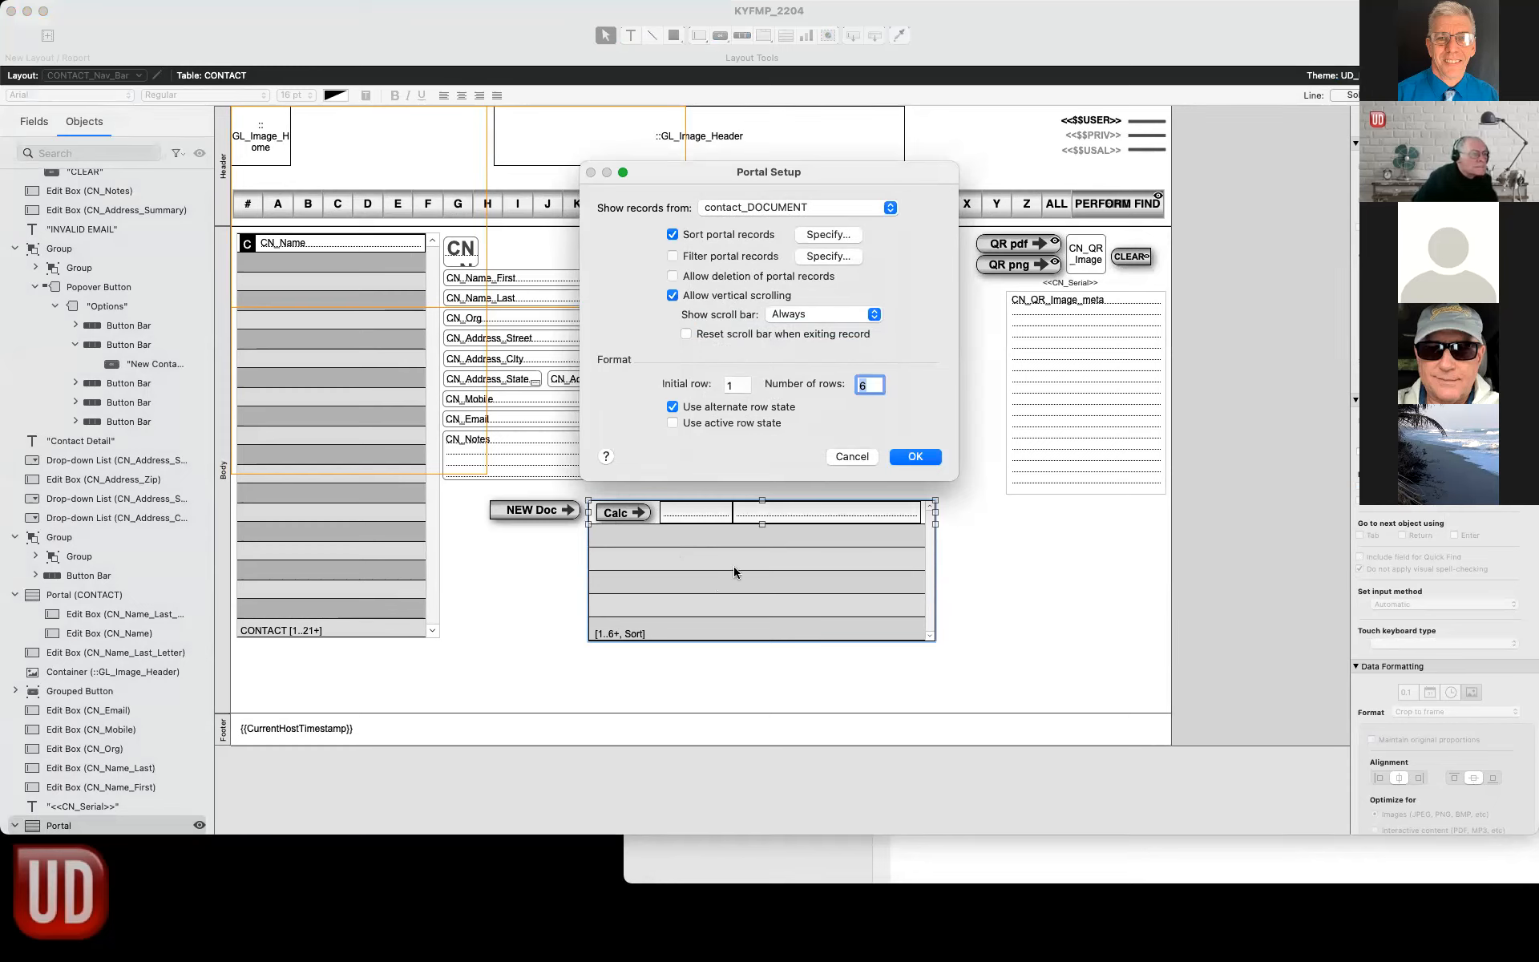
left_click(926, 463)
Assign the DO_Date field from contact_DOCUMENT to the narrow field beside the Calc button in the document portal.
double_click(694, 520)
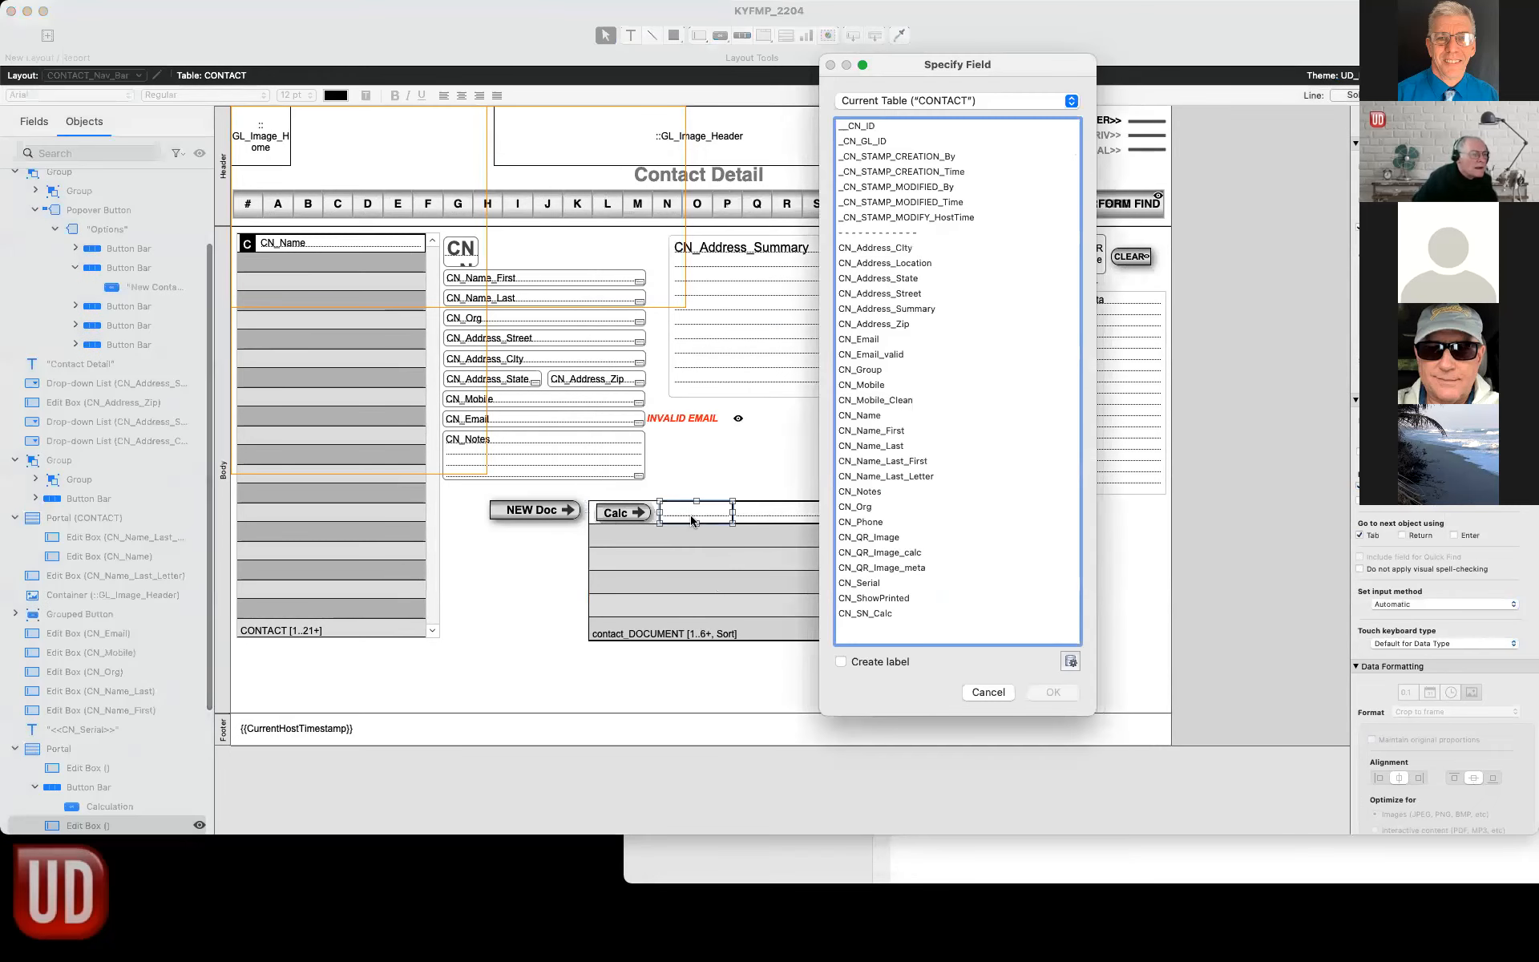
left_click(954, 102)
left_click(945, 219)
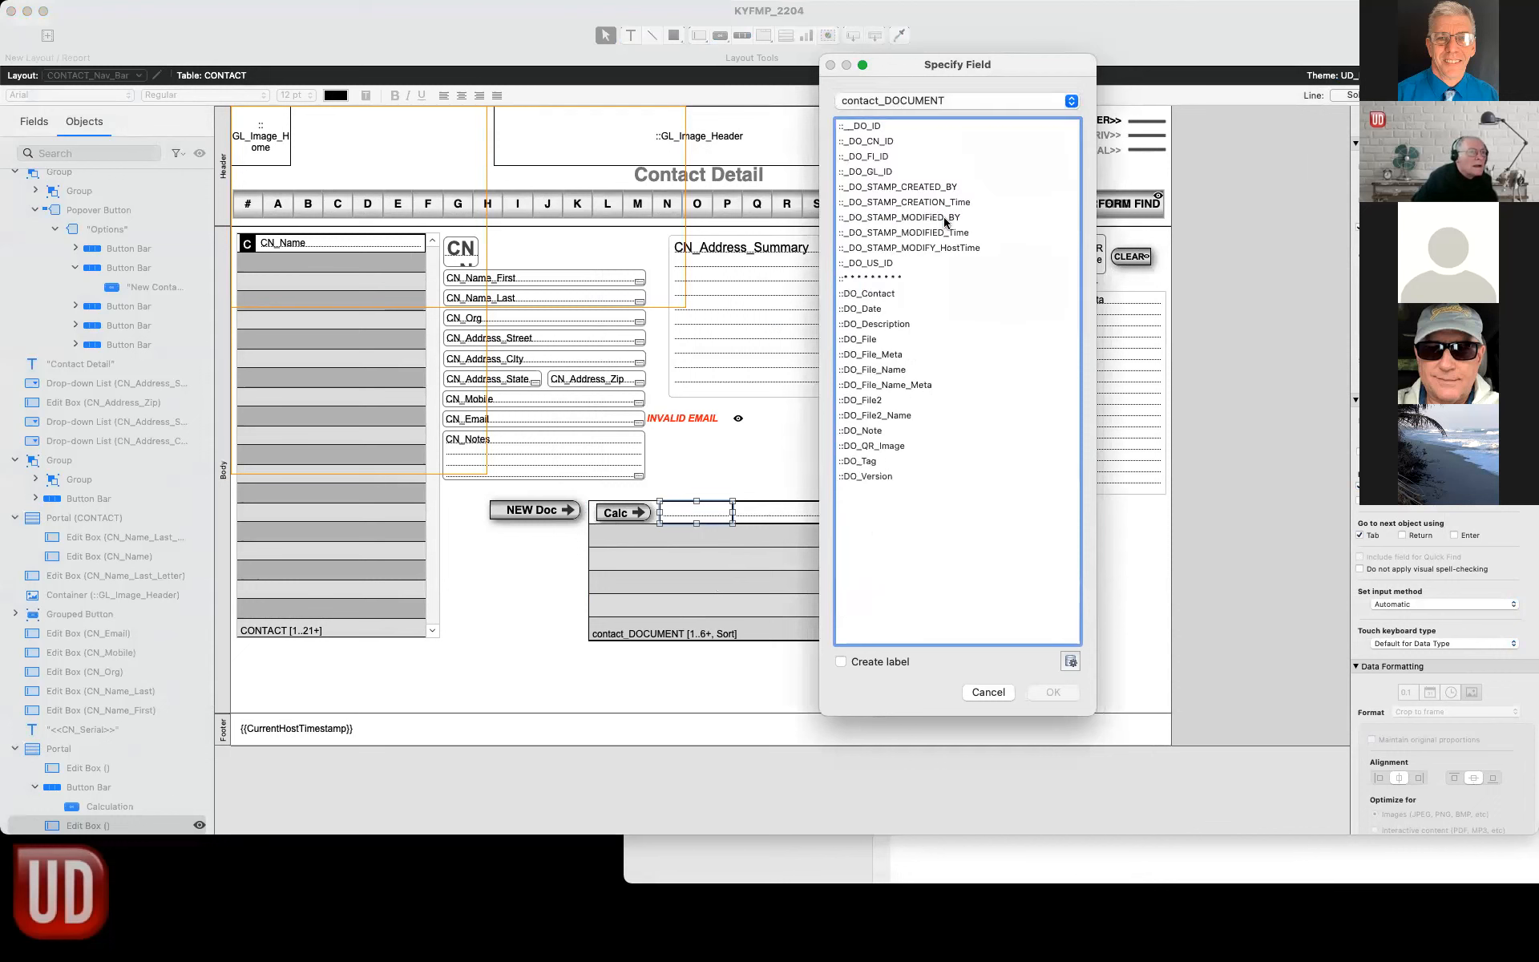
double_click(868, 313)
Assign the DO_Description field from contact_DOCUMENT to the wide field in the document portal and check the portal in Browse mode.
left_click(777, 521)
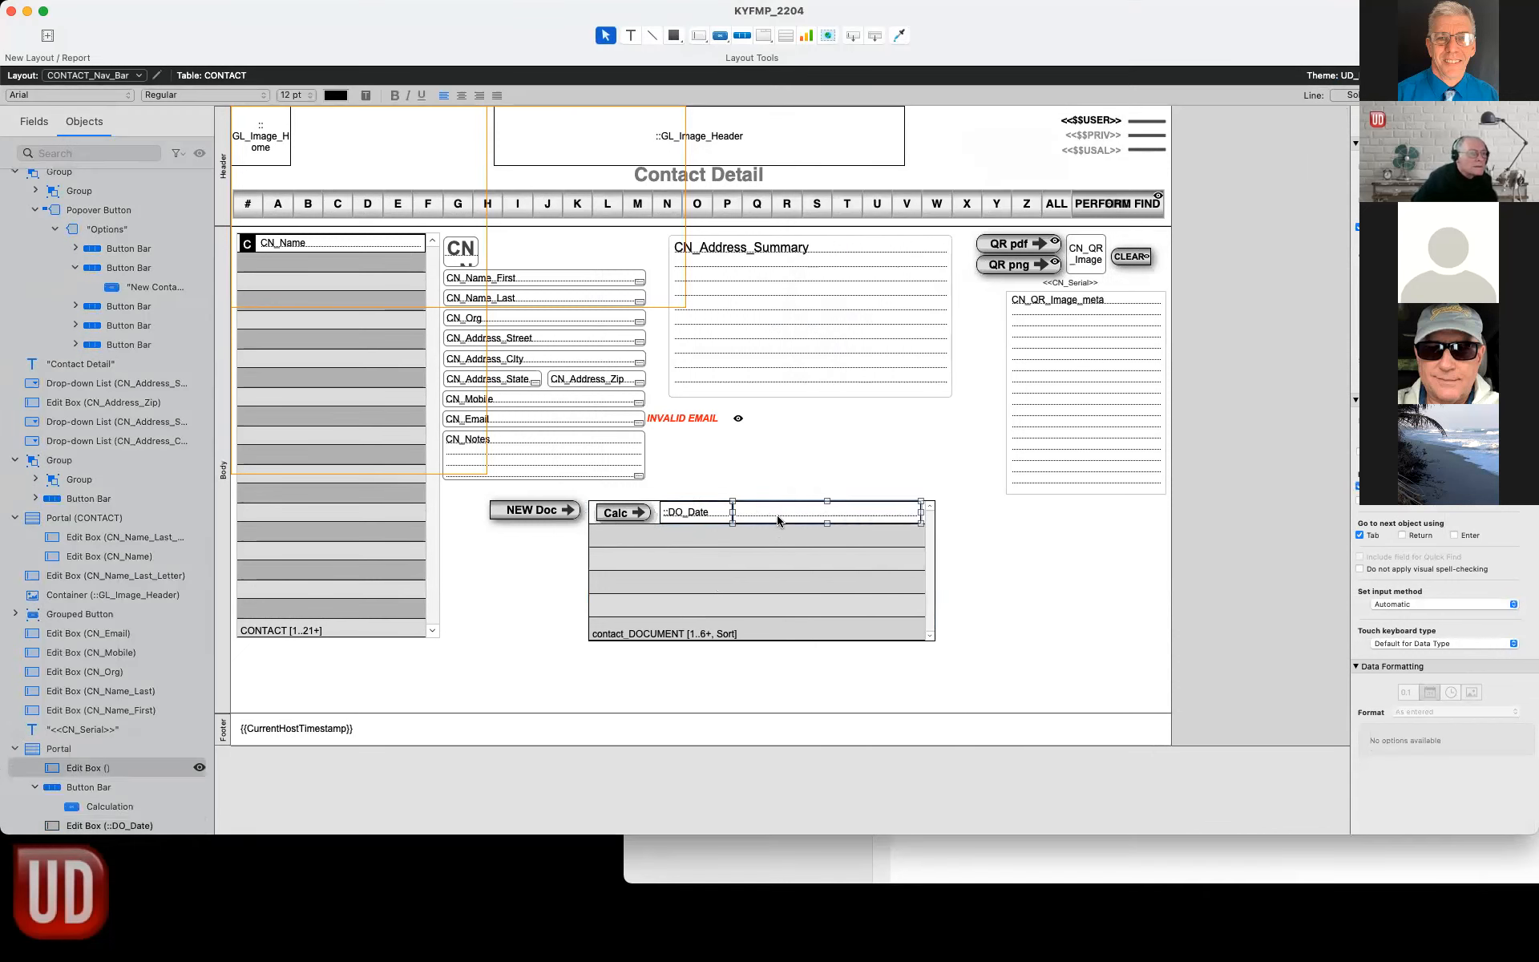
double_click(777, 521)
left_click(929, 101)
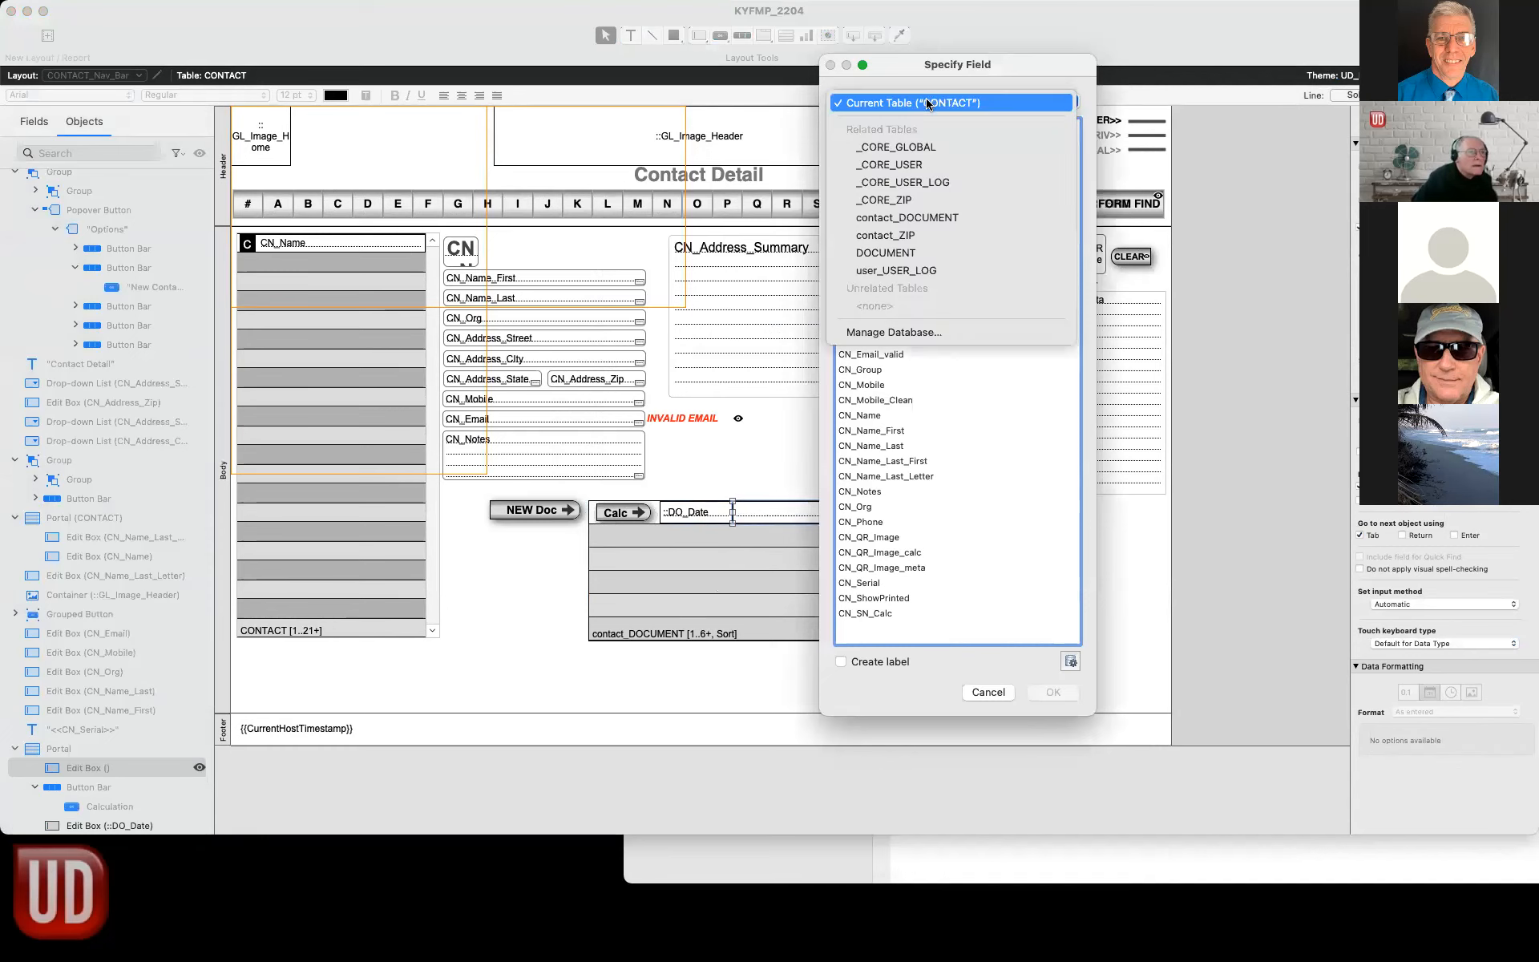
left_click(926, 218)
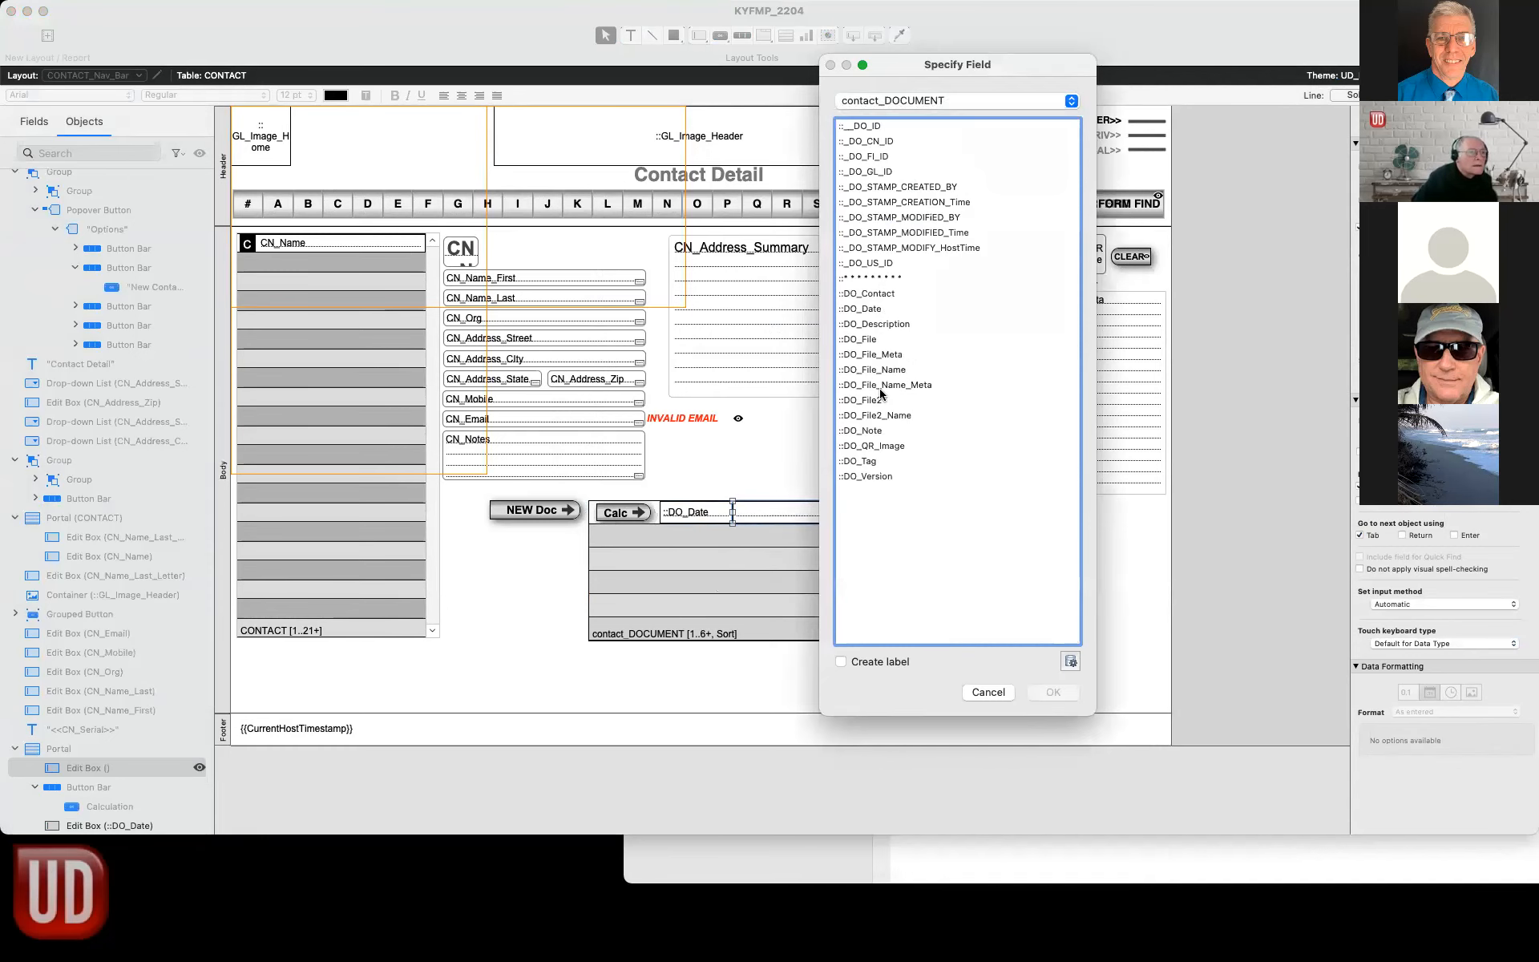
double_click(887, 323)
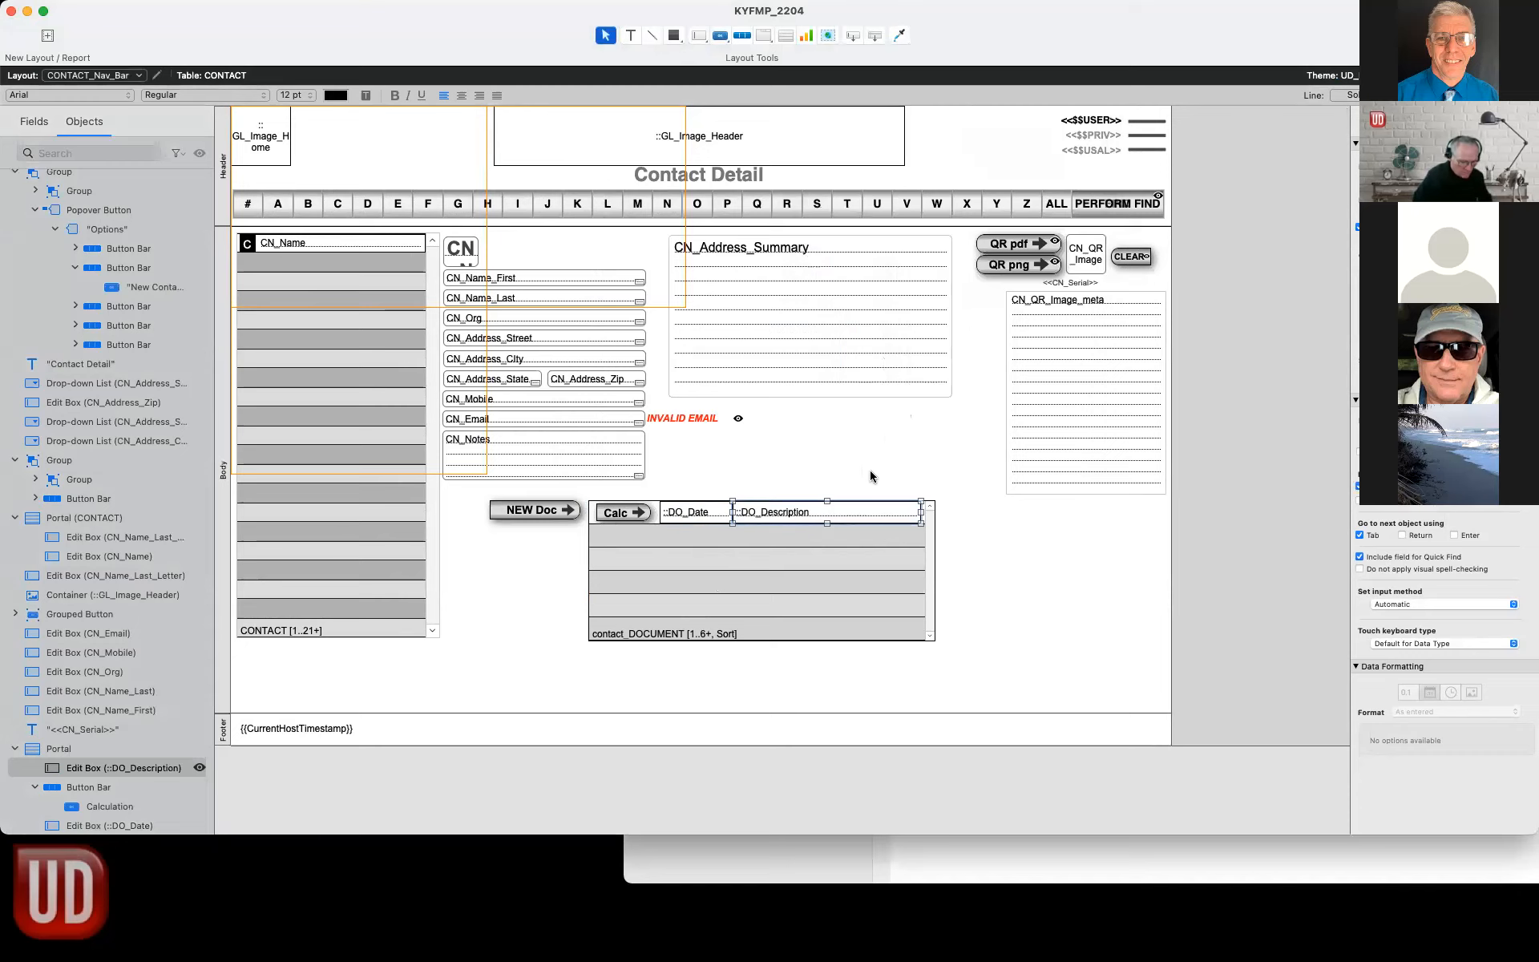
key("super+b")
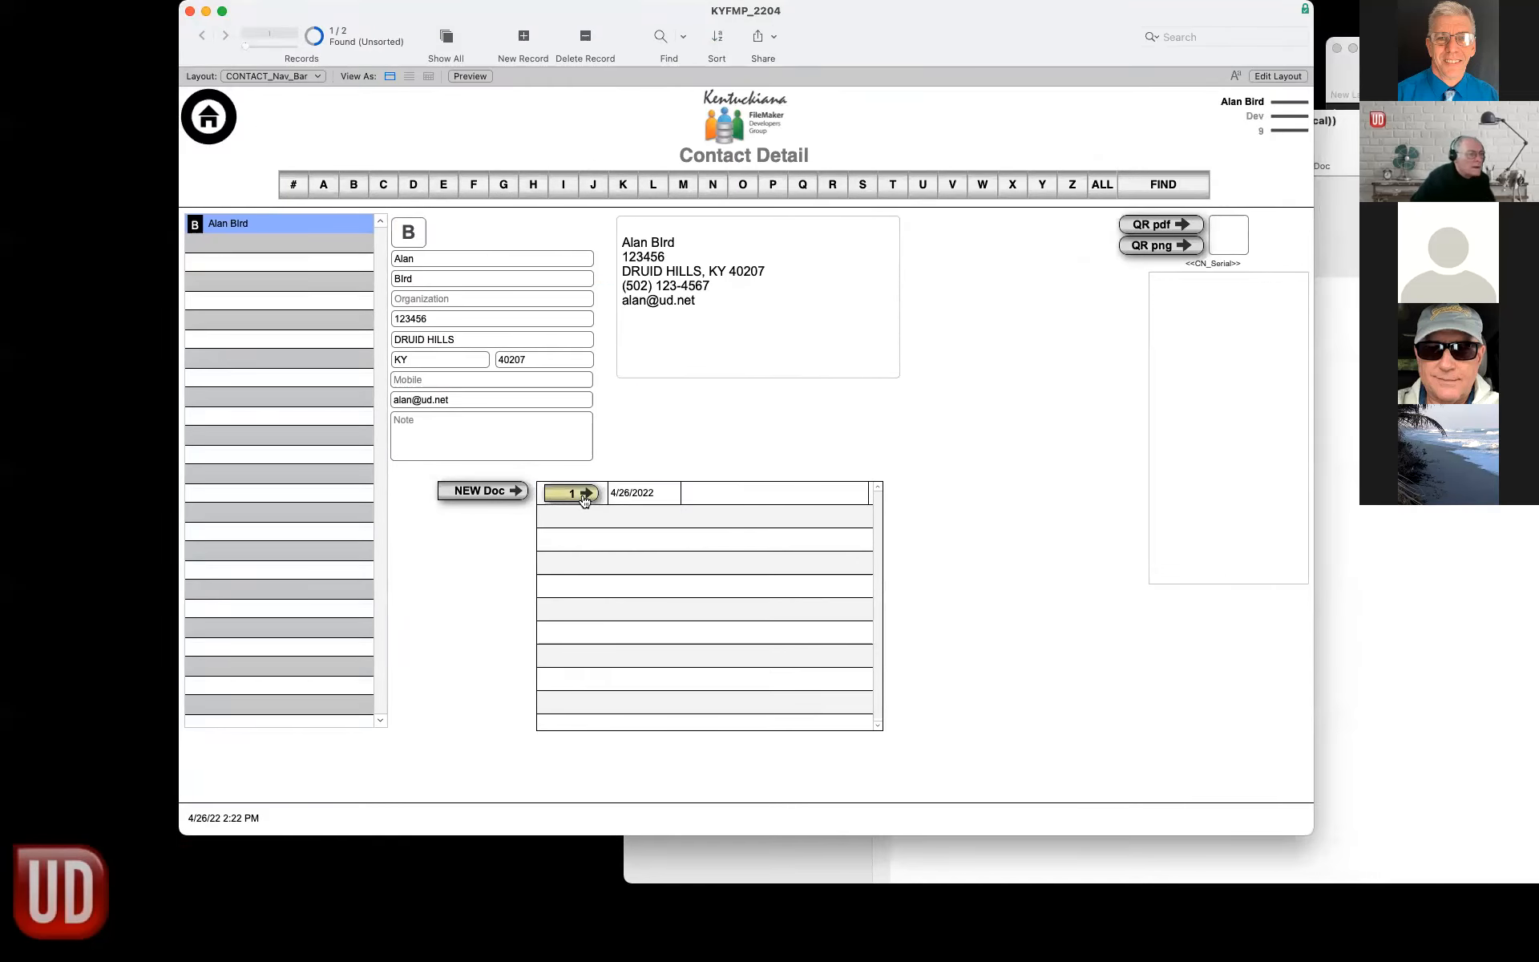
Change the wide field in the document portal on CONTACT_Nav_Bar to DO_File_Name.
key("super+l")
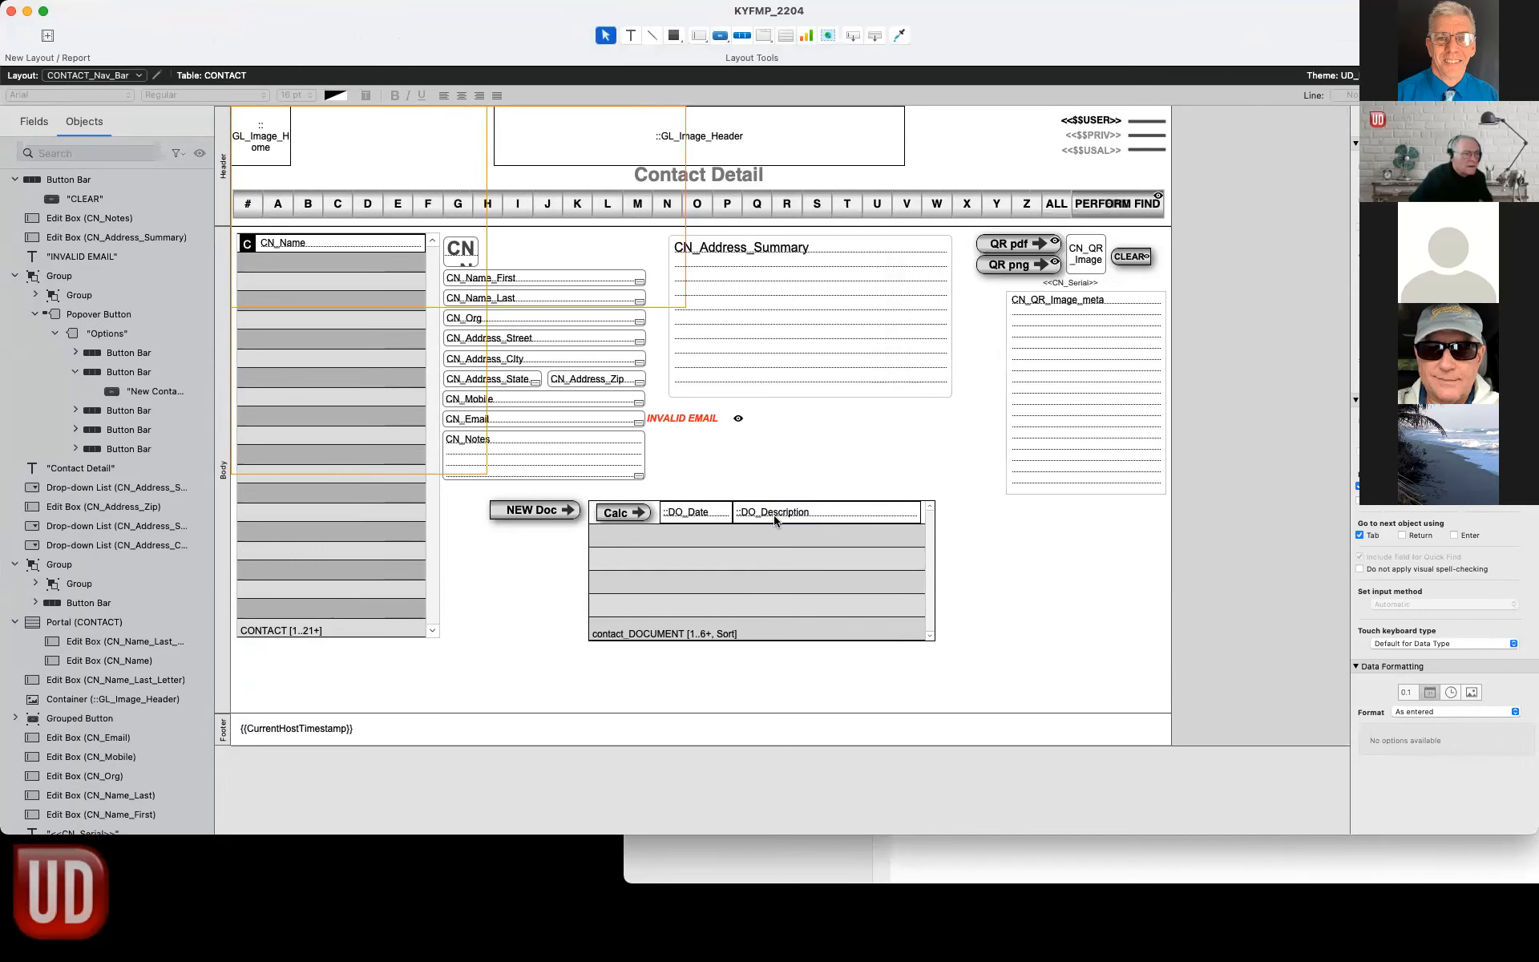
double_click(773, 512)
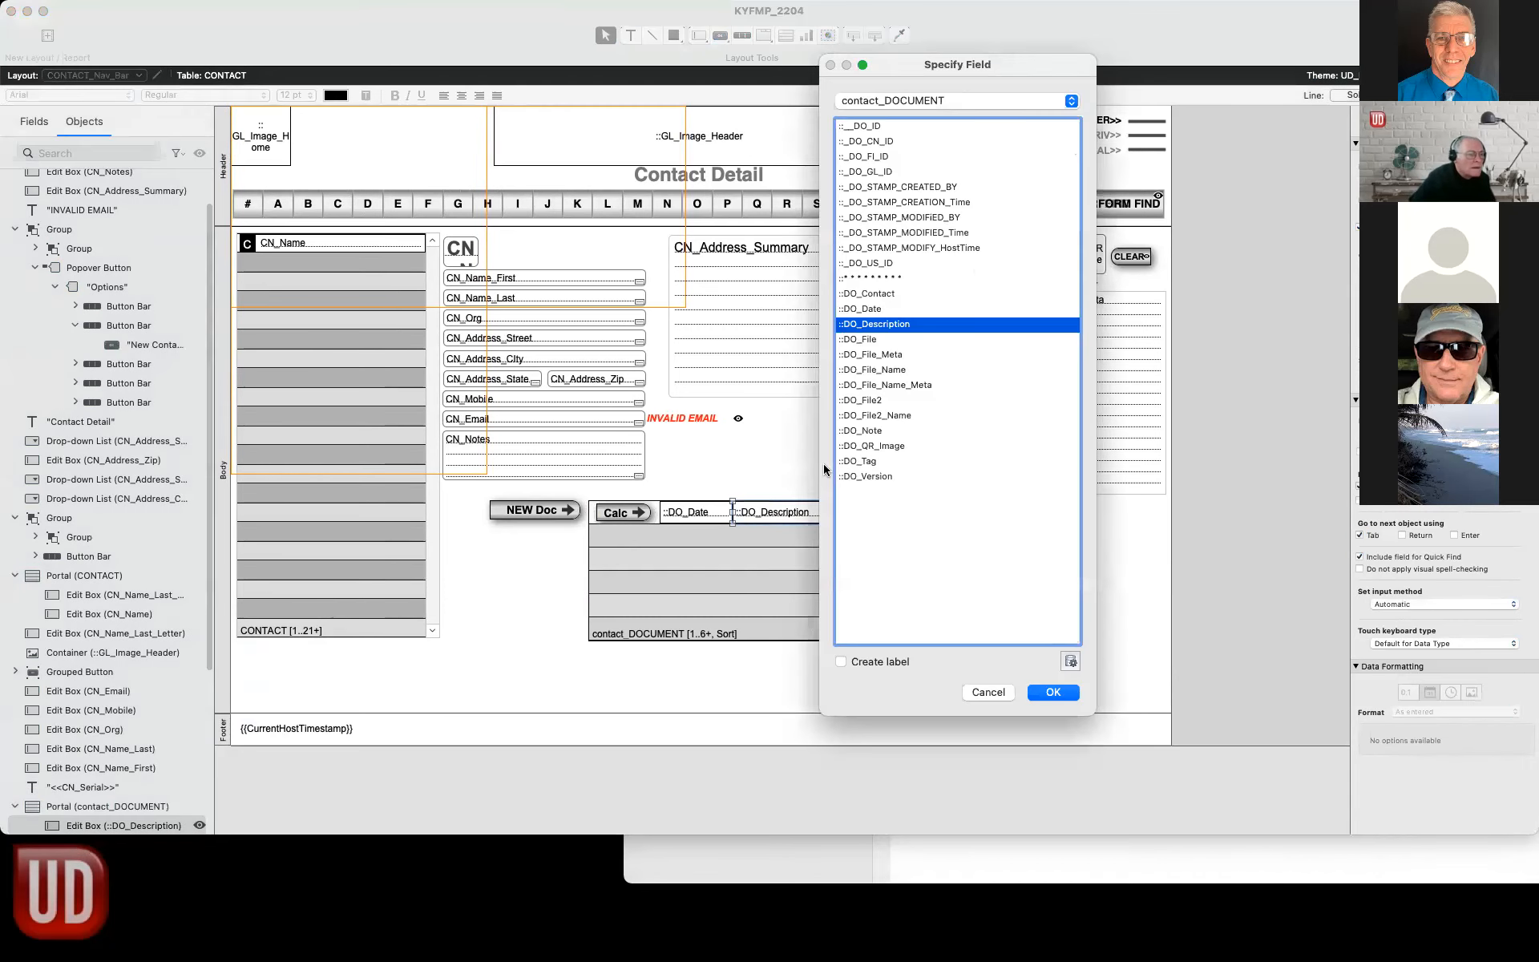
double_click(887, 374)
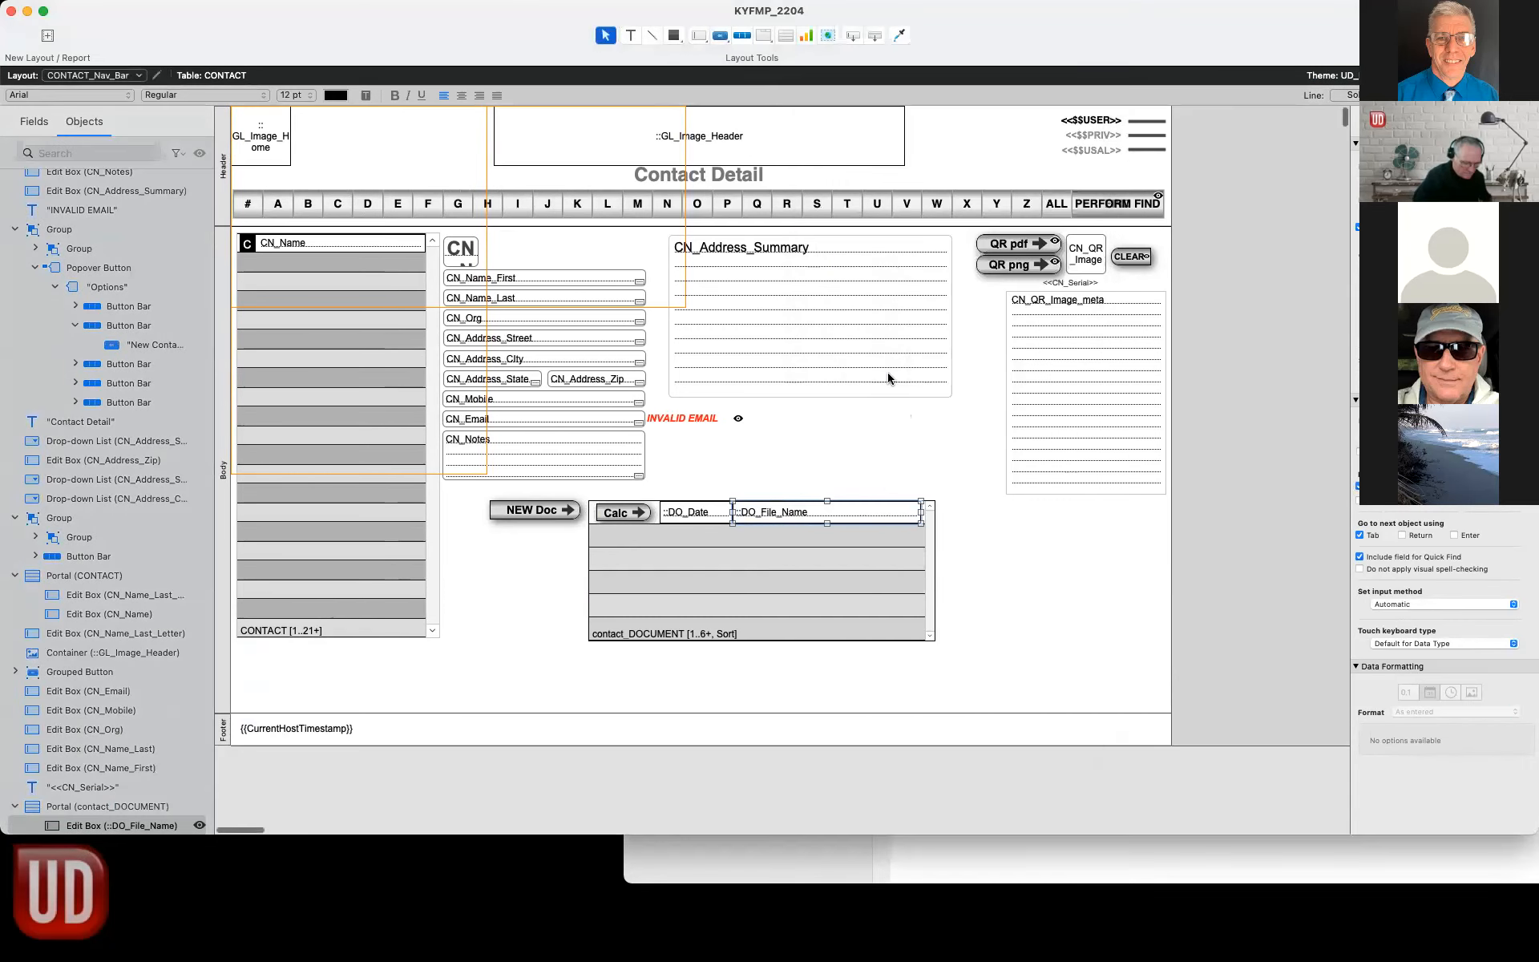
Test the button in the first document portal row in Browse mode by opening its document and look over the record.
key("super+b")
left_click(579, 493)
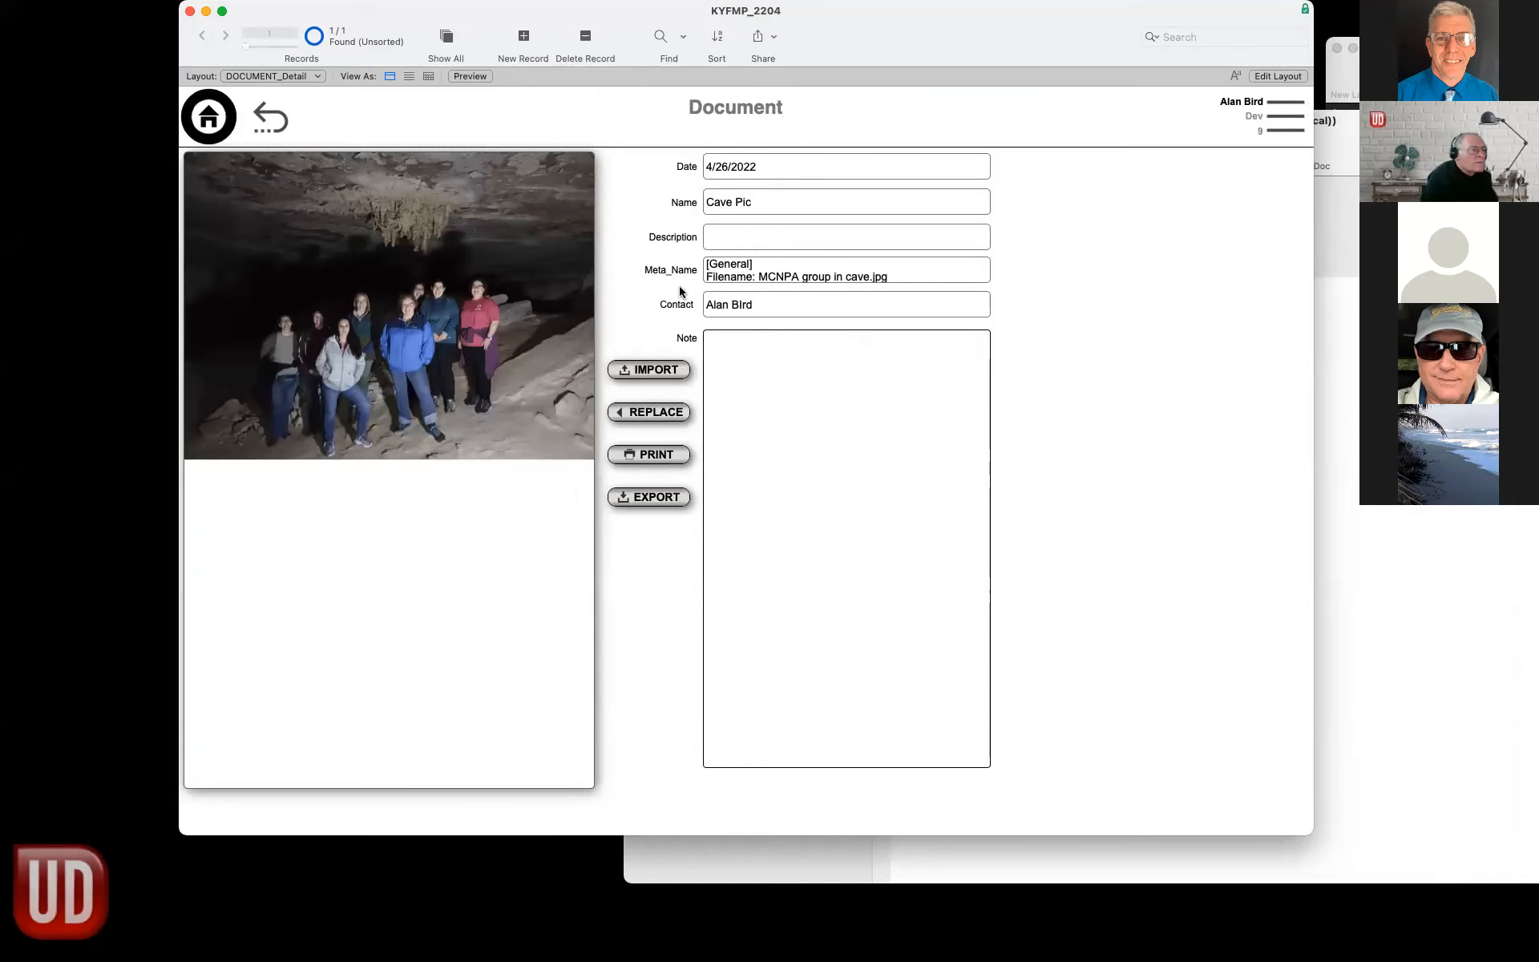
scroll(680, 287, "down", 2)
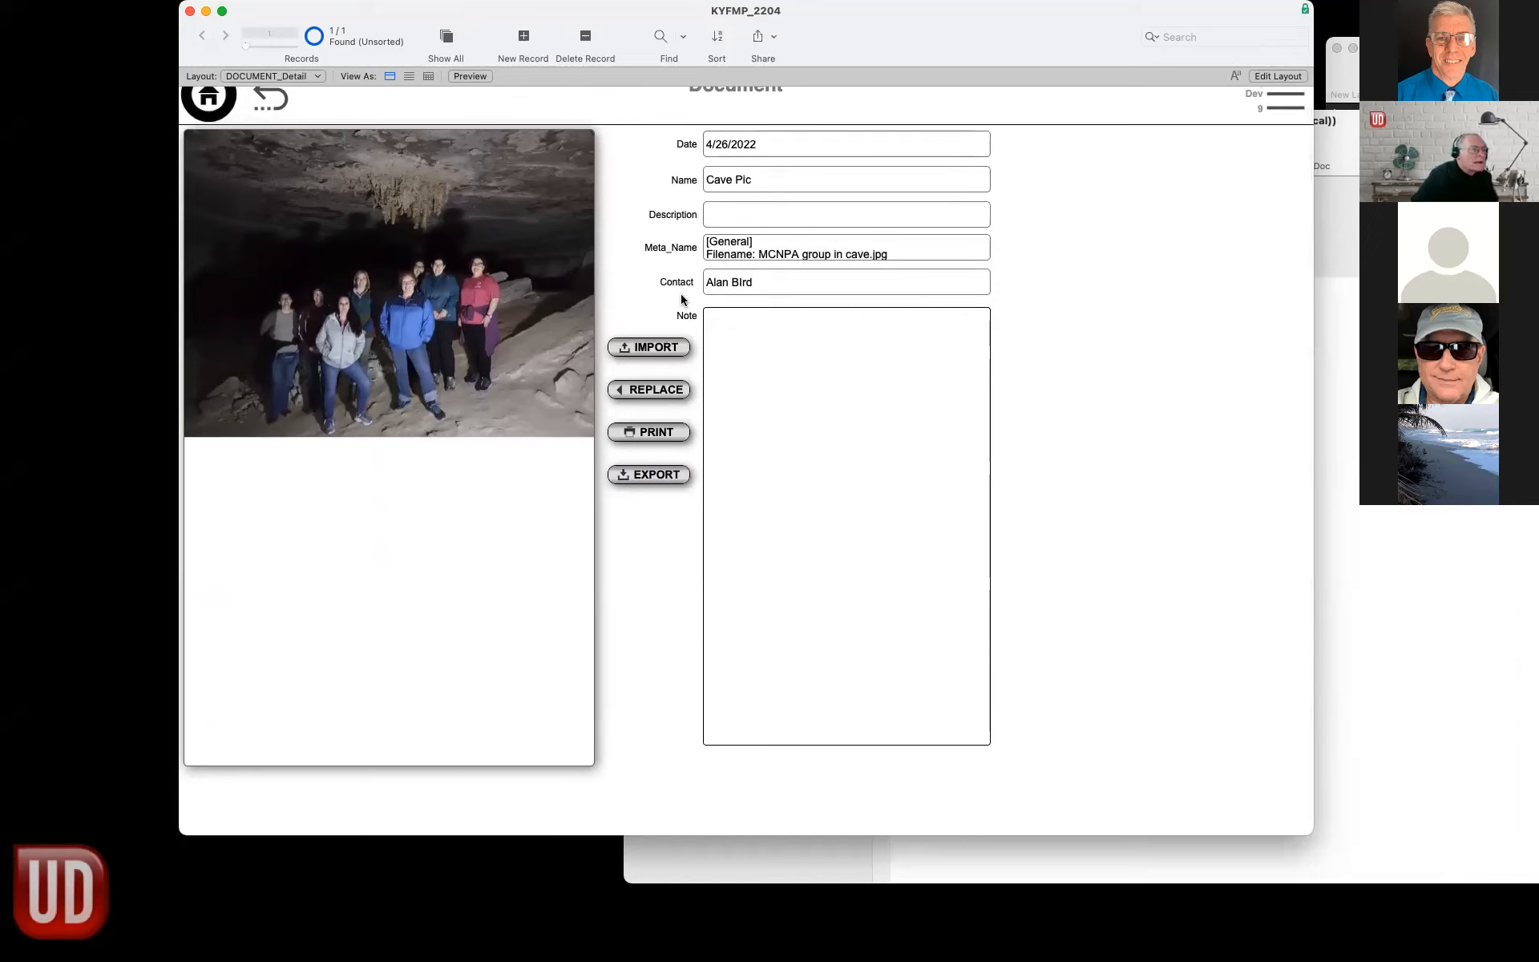
scroll(683, 300, "up", 2)
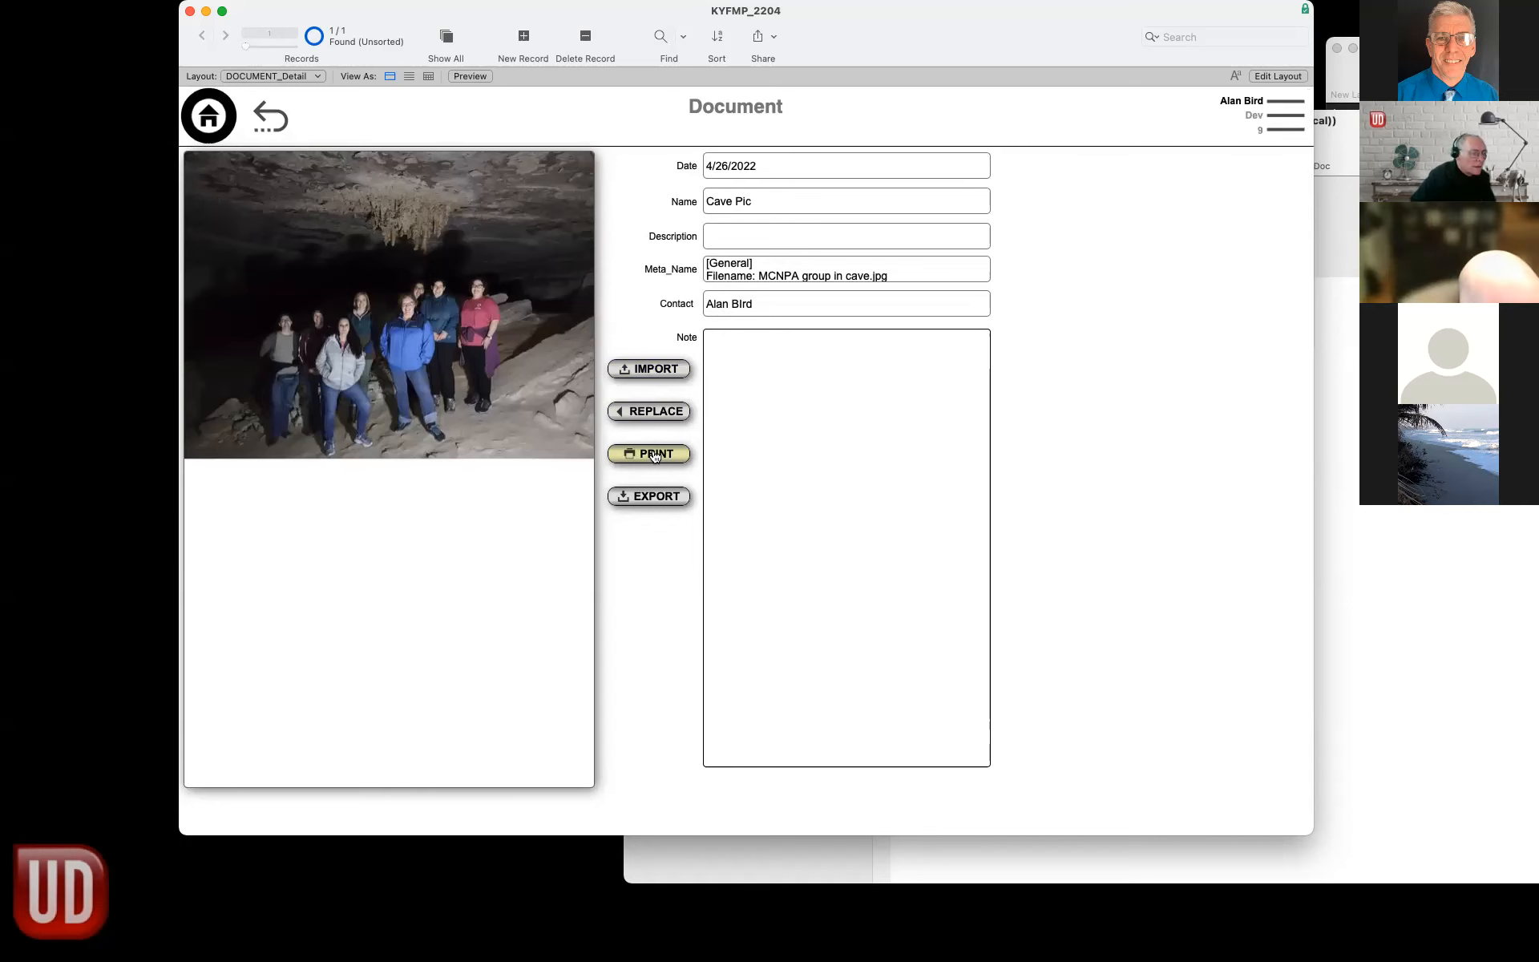
Check which scripts are assigned to the PRINT and EXPORT buttons on the DOCUMENT_Detail layout.
key("super+l")
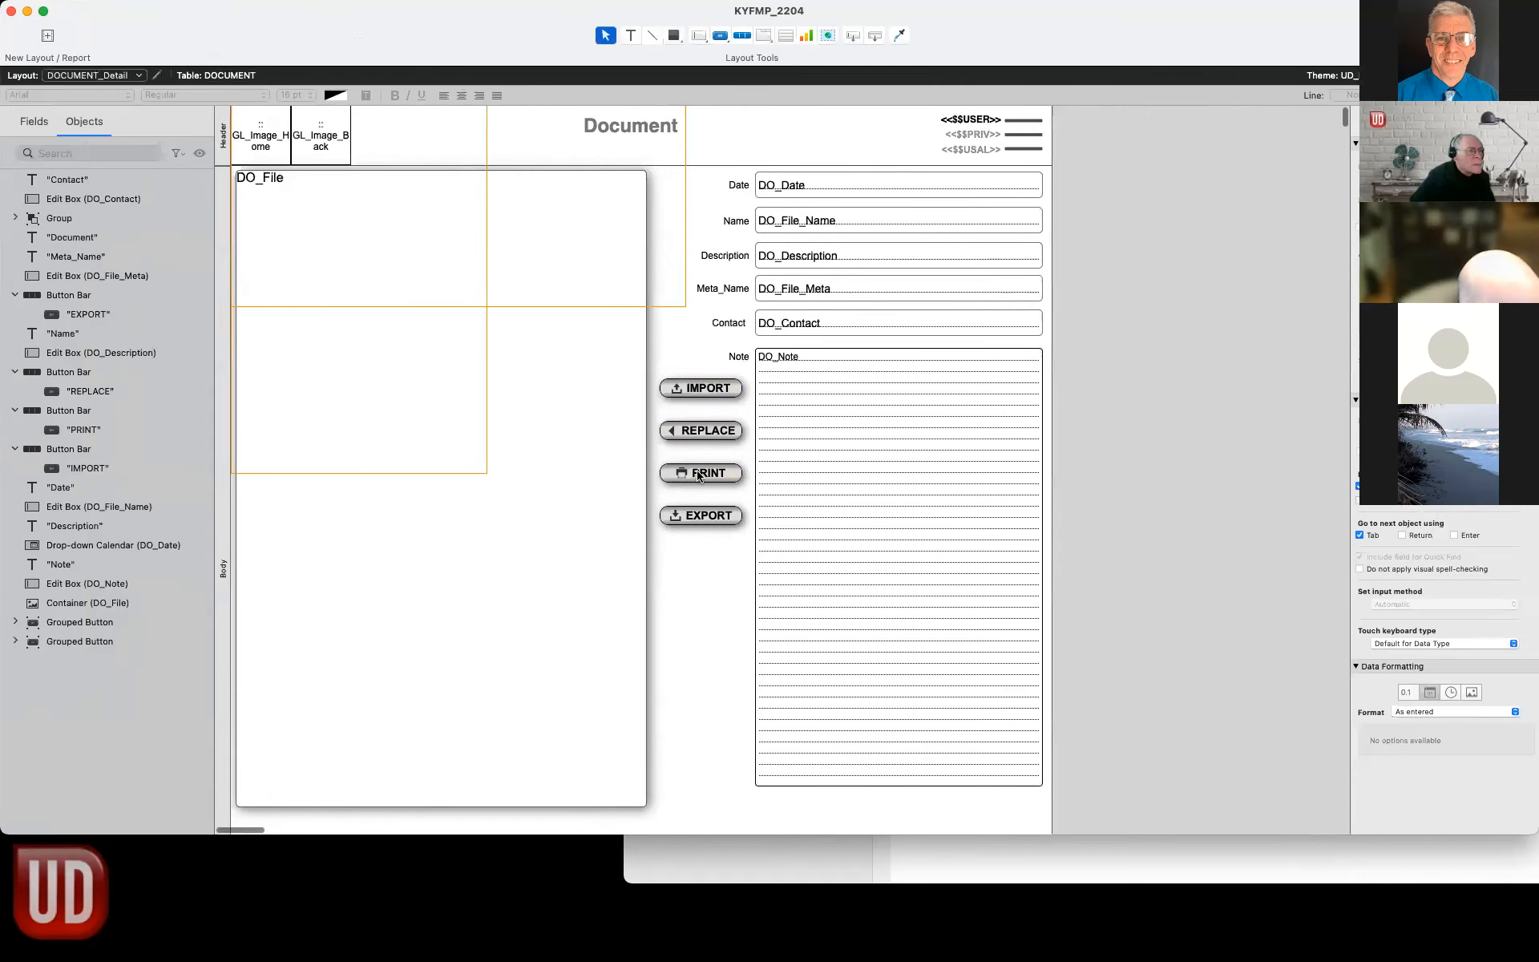
double_click(699, 475)
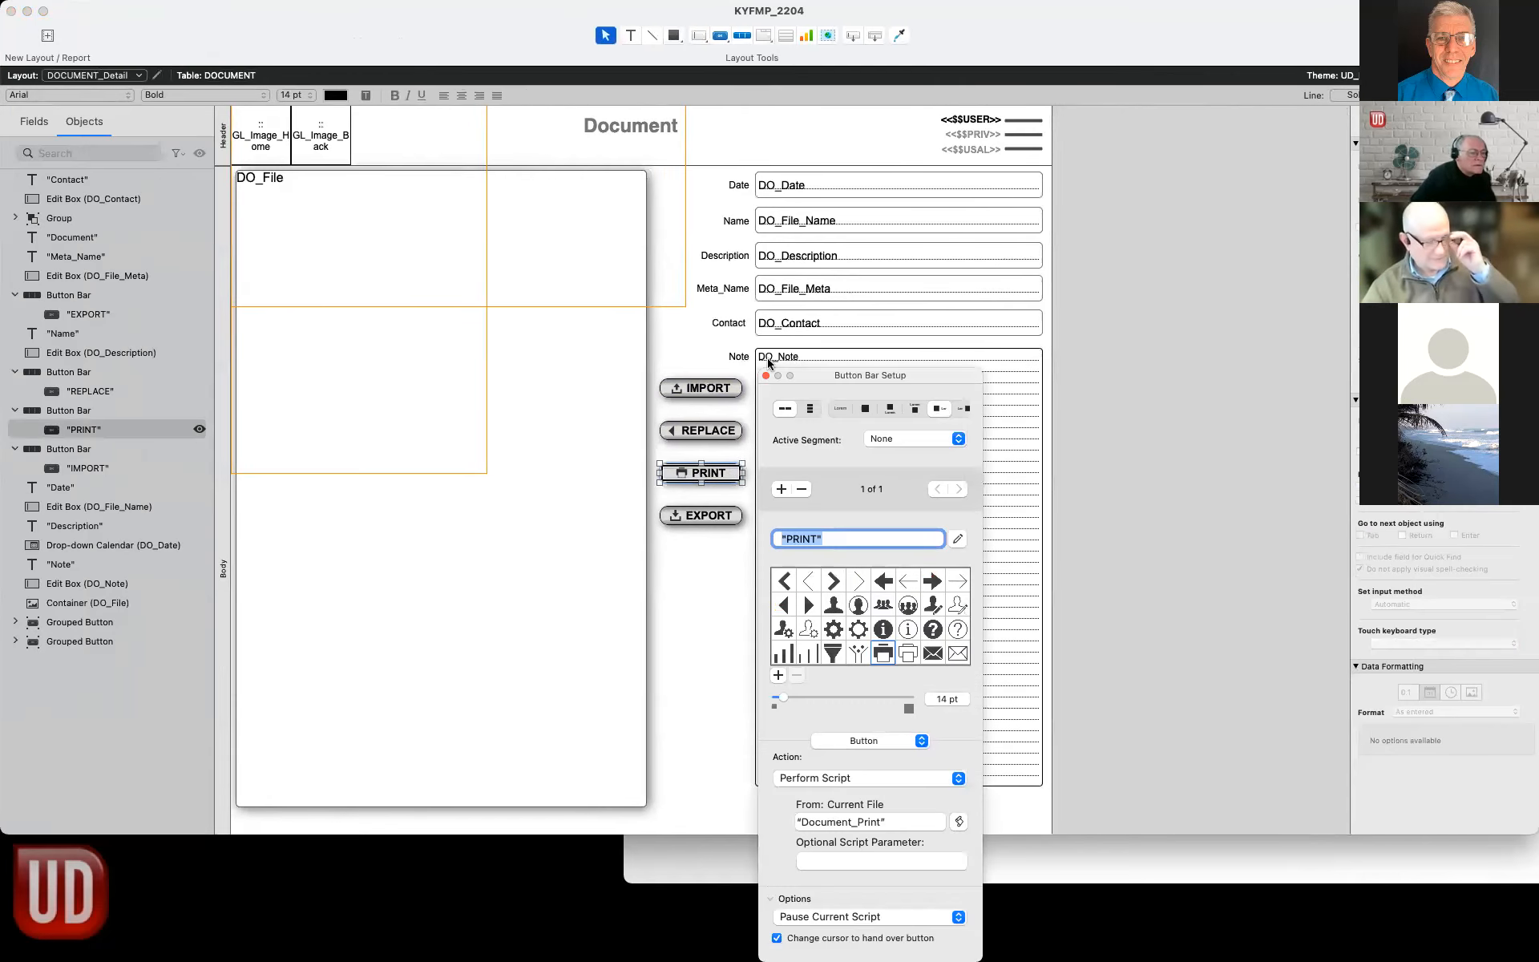
left_click(717, 520)
double_click(719, 521)
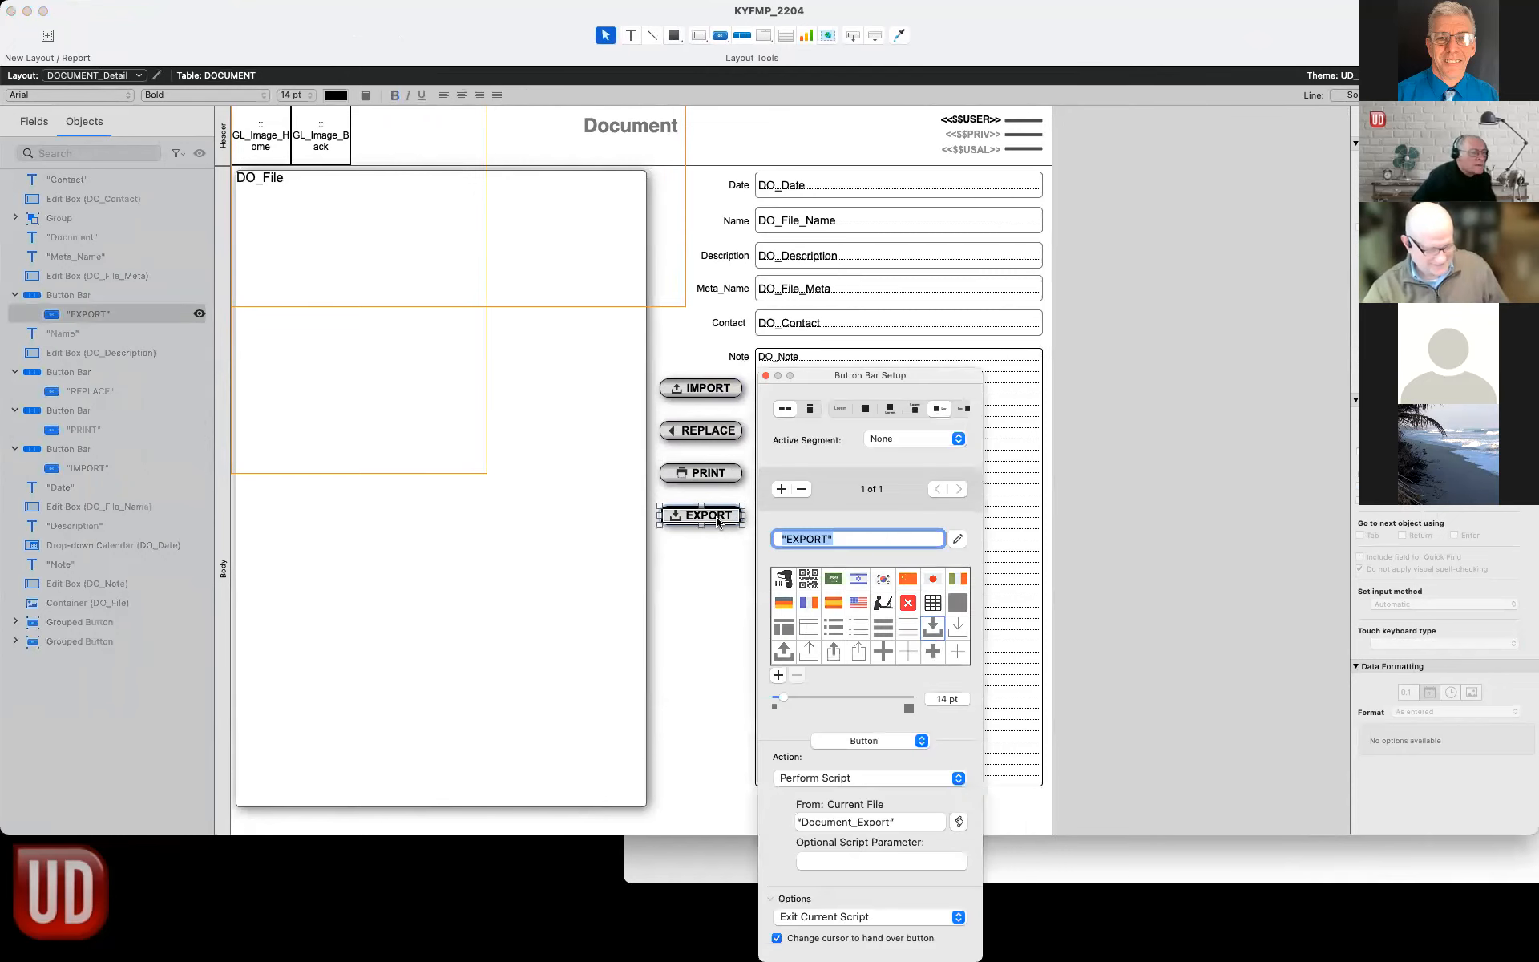
left_click(733, 417)
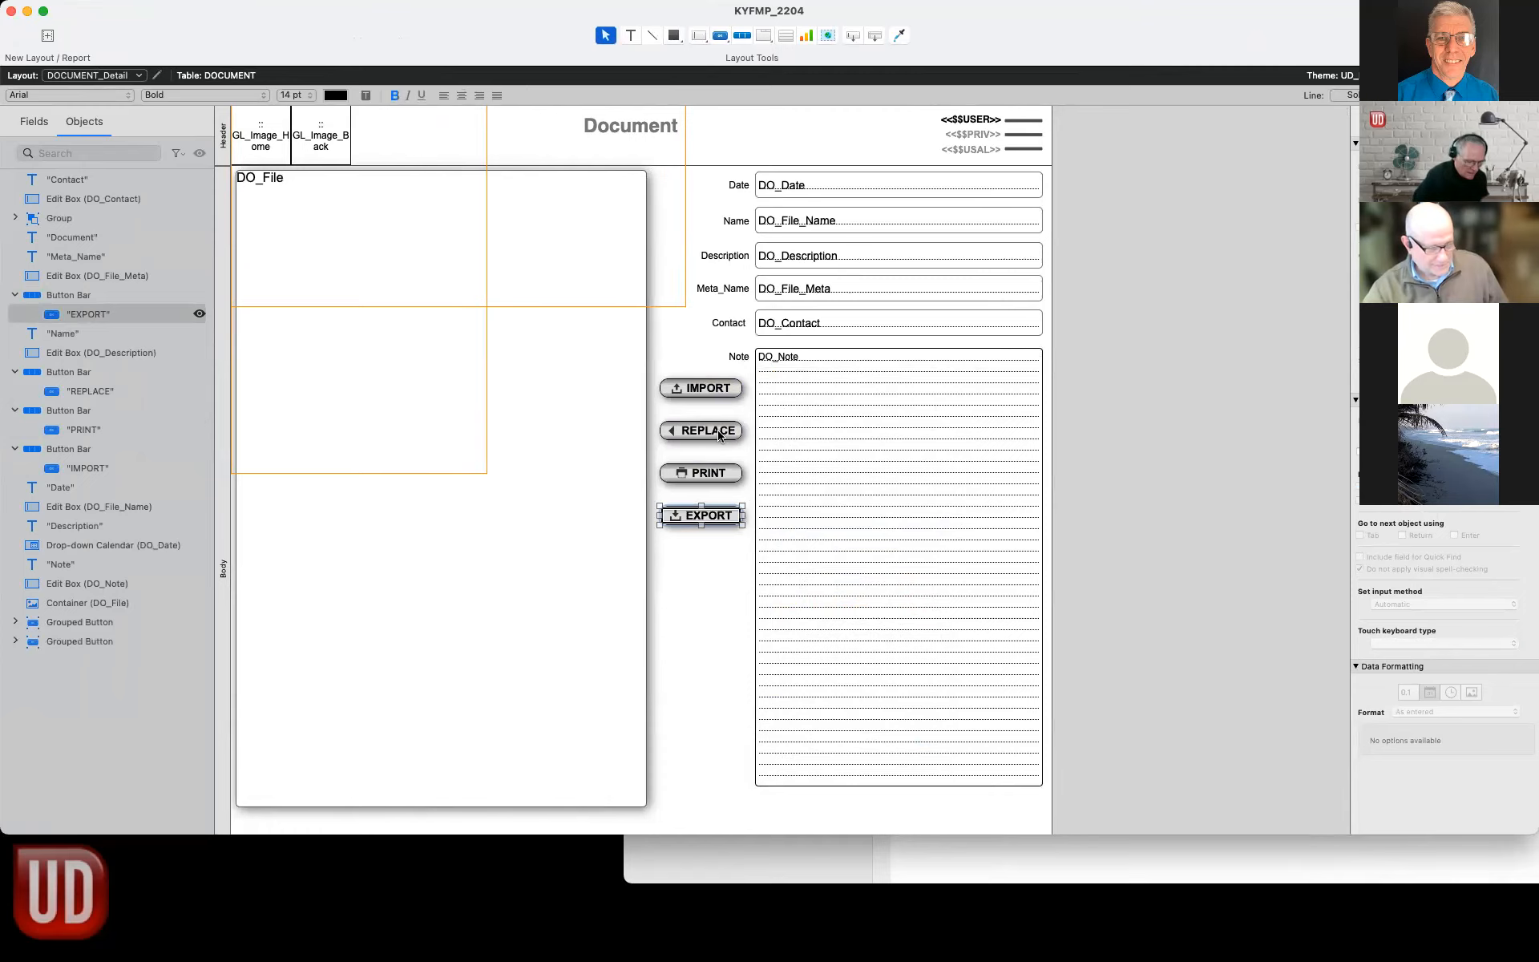
Test the REPLACE button in Browse mode by replacing the cave picture with "MCNPA pond pic 1.jpg" from Downloads, and return to the contact.
key("super+b")
left_click(672, 412)
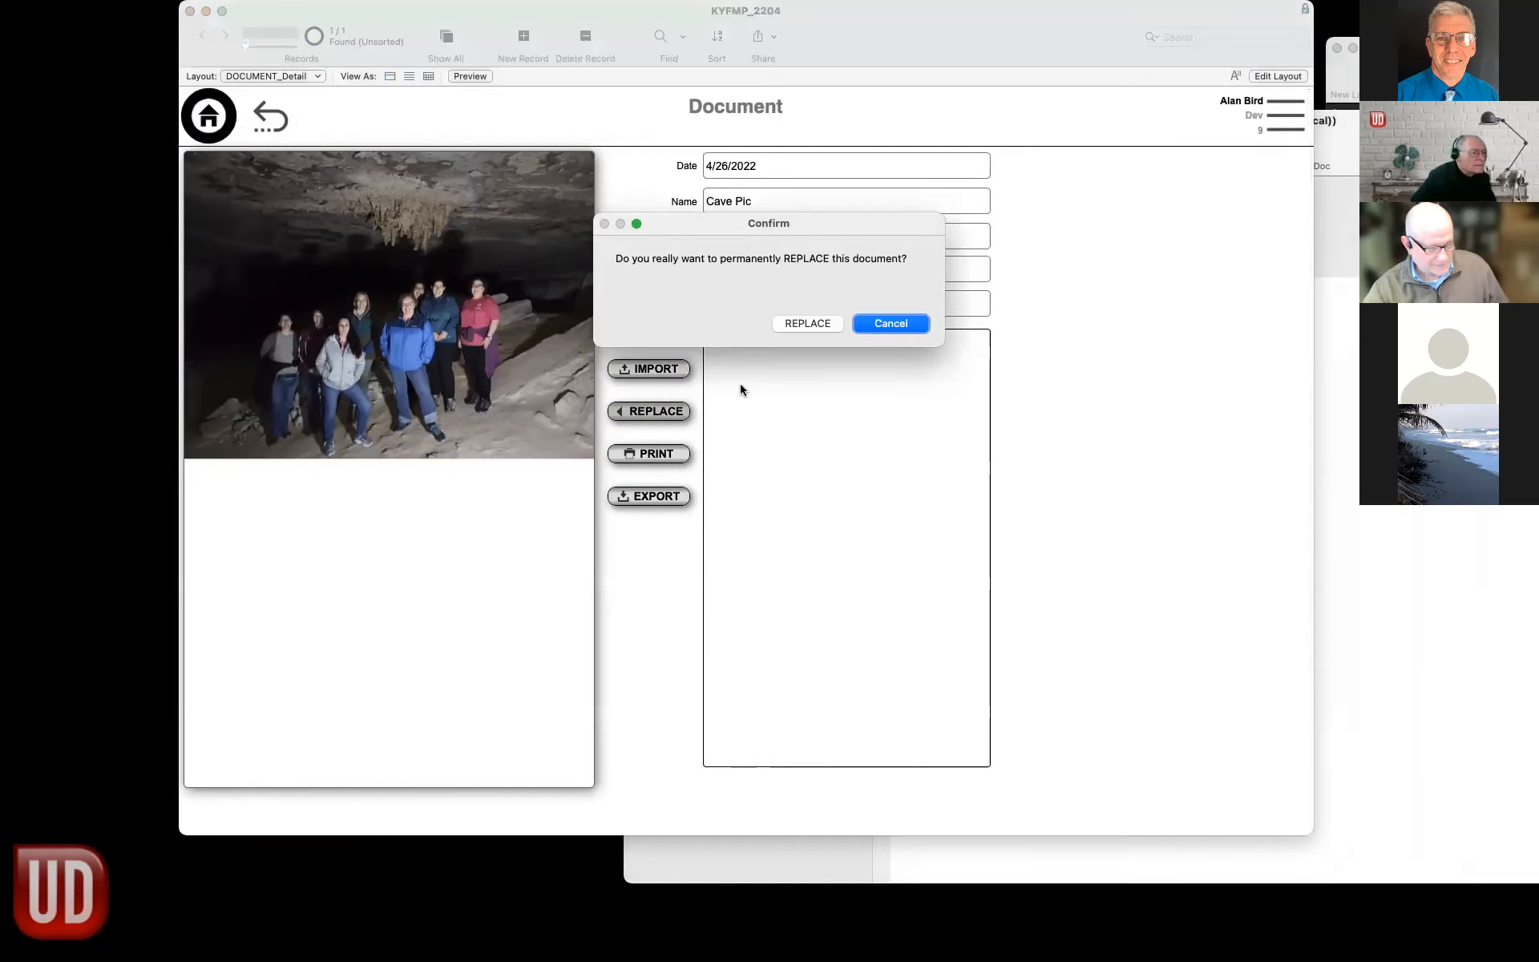
left_click(807, 323)
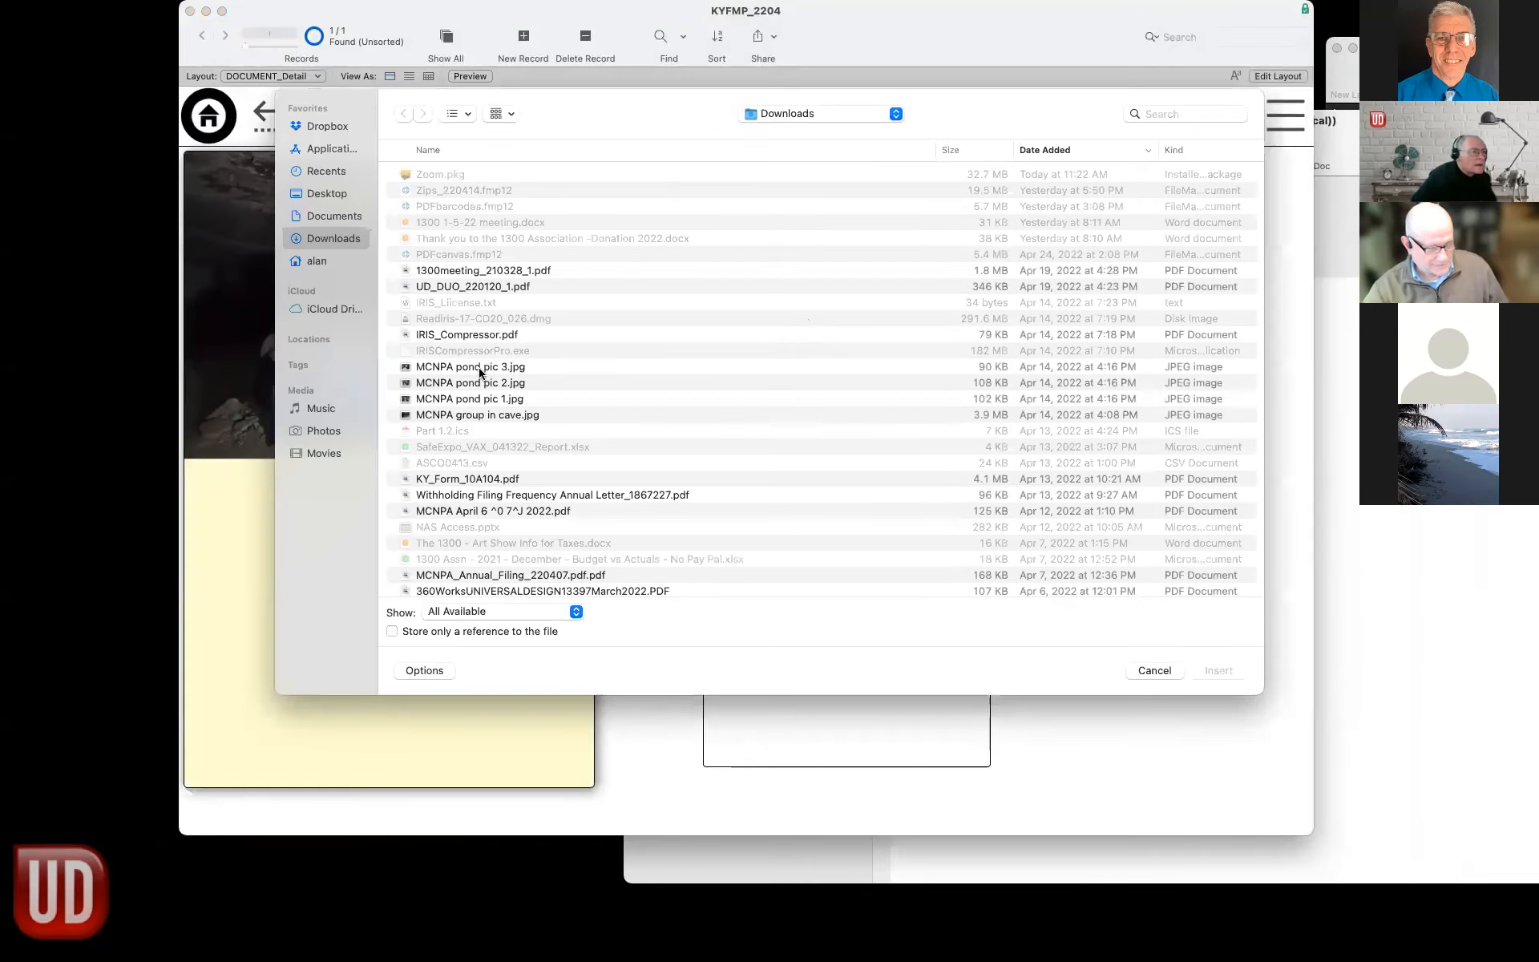
left_click(482, 400)
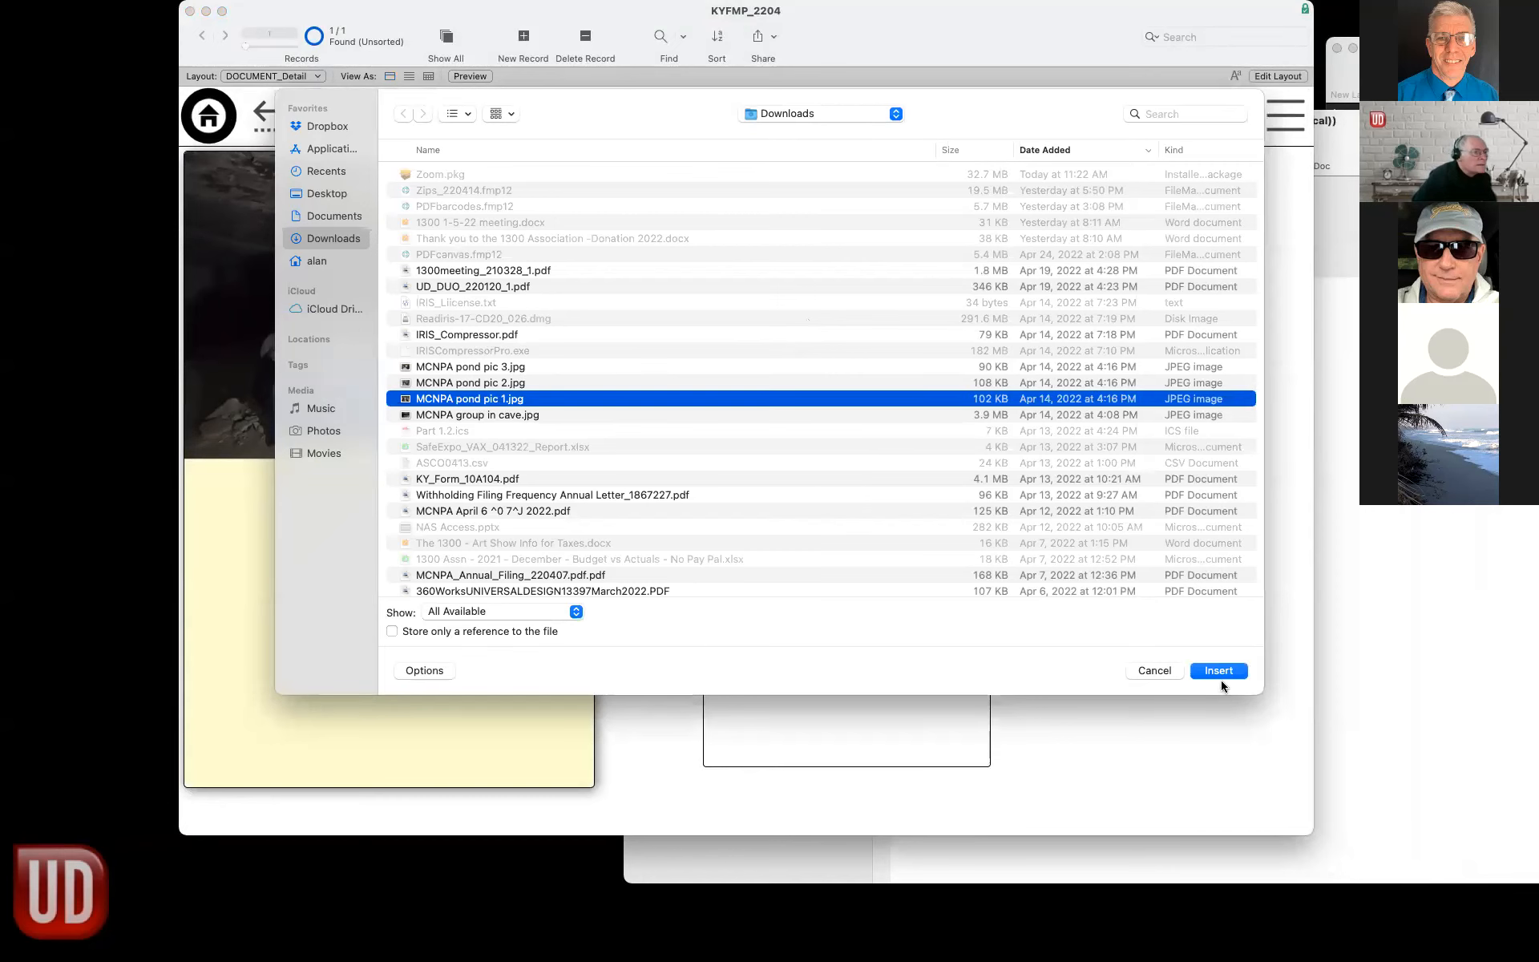
left_click(1219, 672)
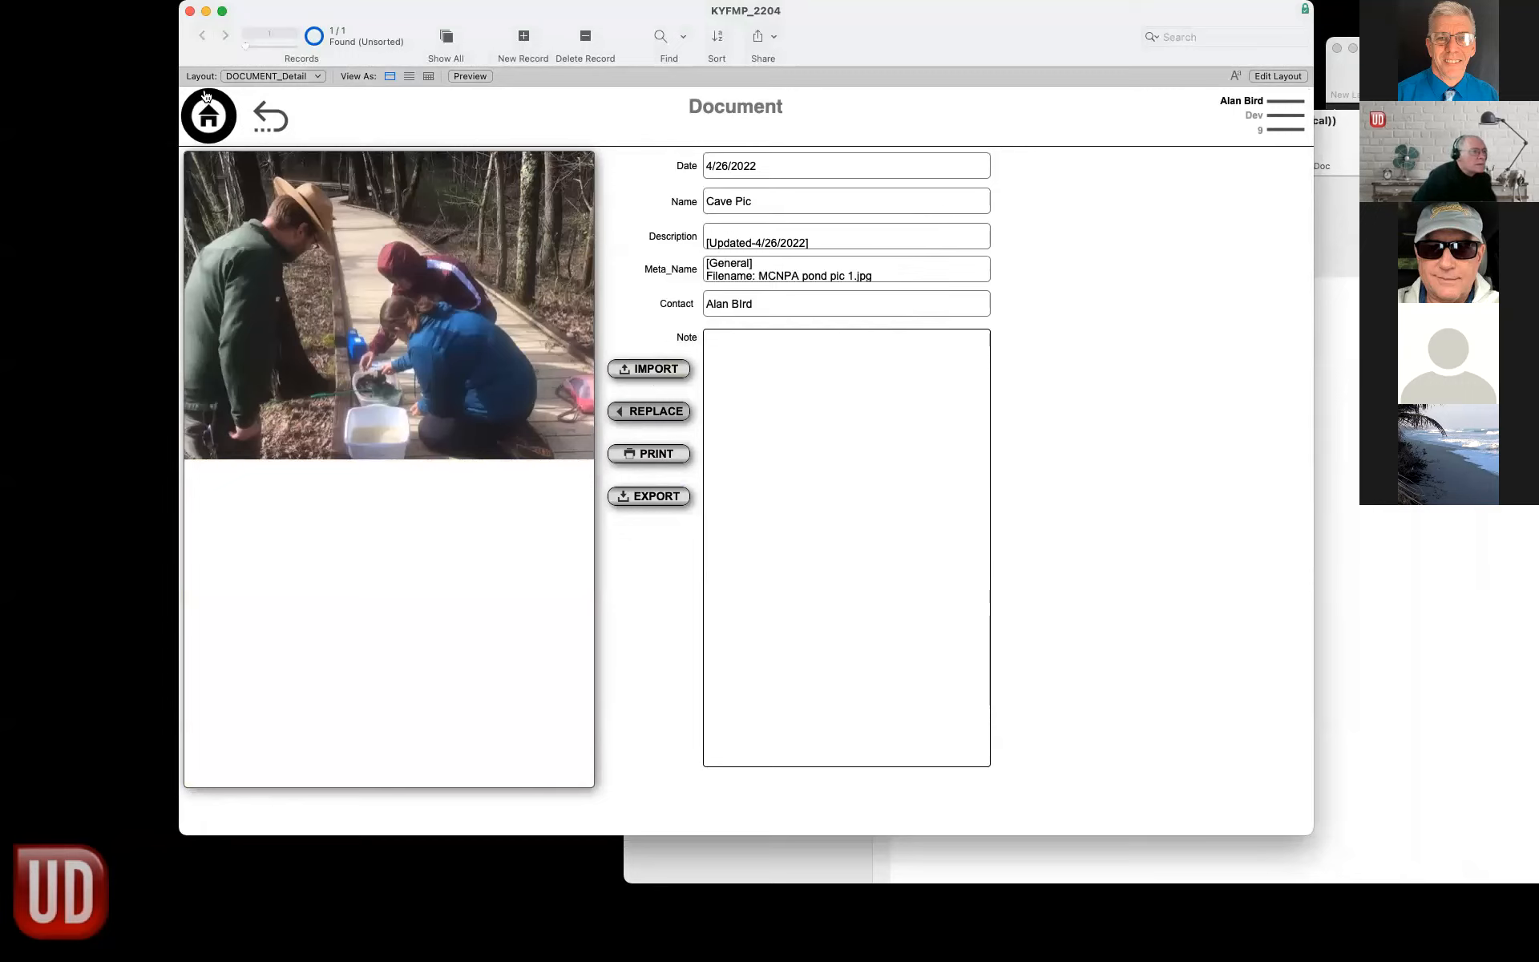
left_click(275, 119)
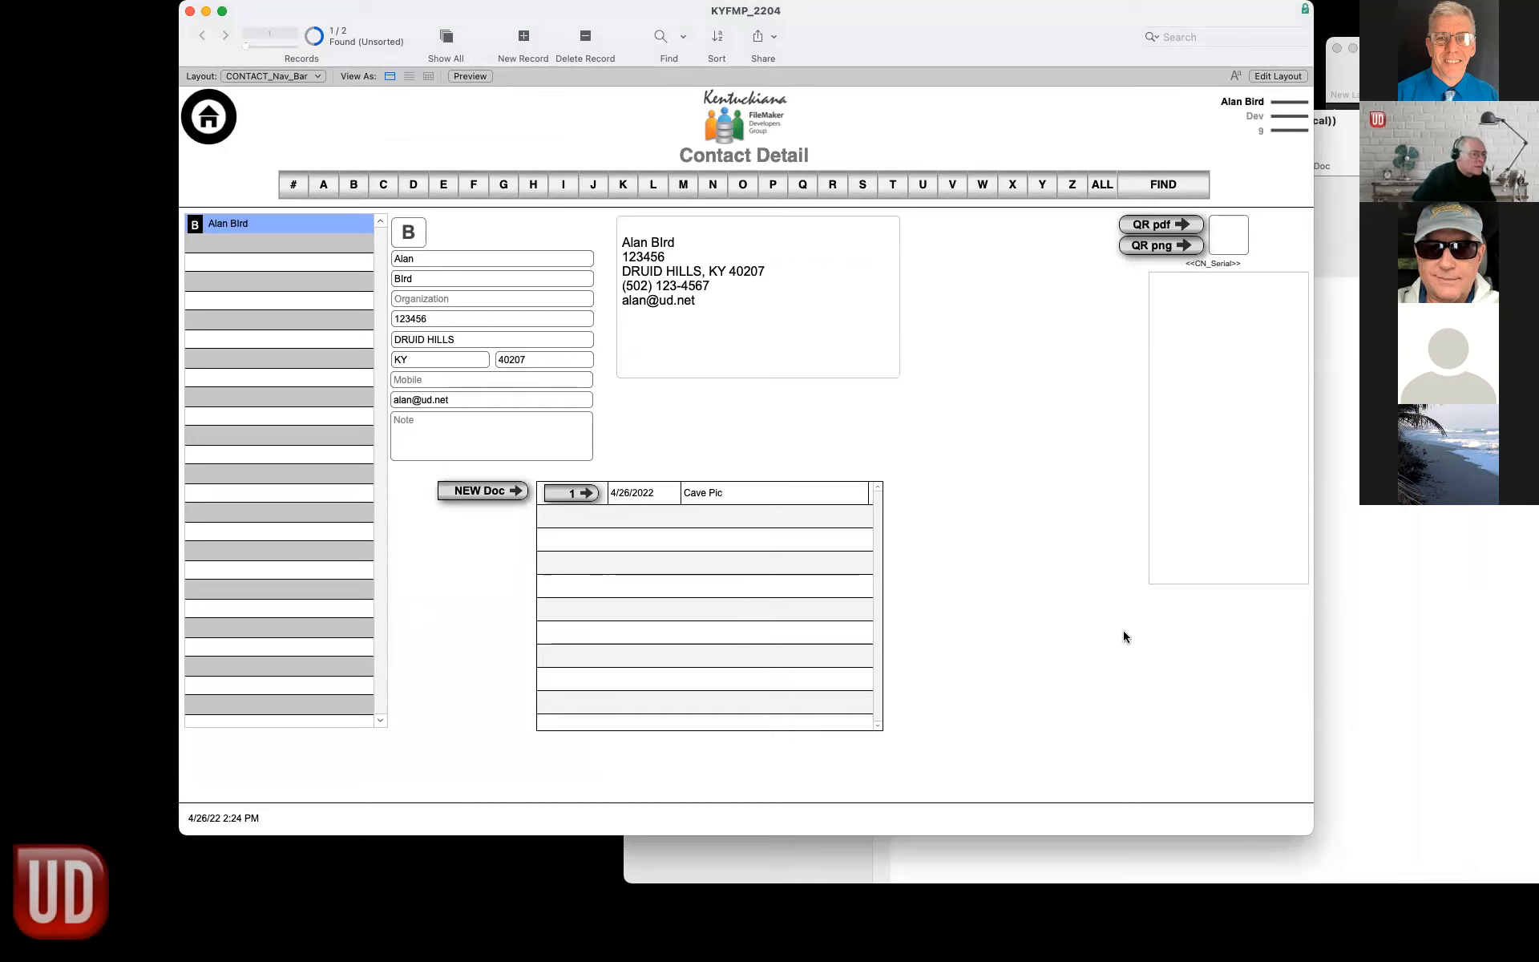
Draw a small new portal showing contact_DOCUMENT records in the empty area beside the document portal on CONTACT_Nav_Bar.
key("super+l")
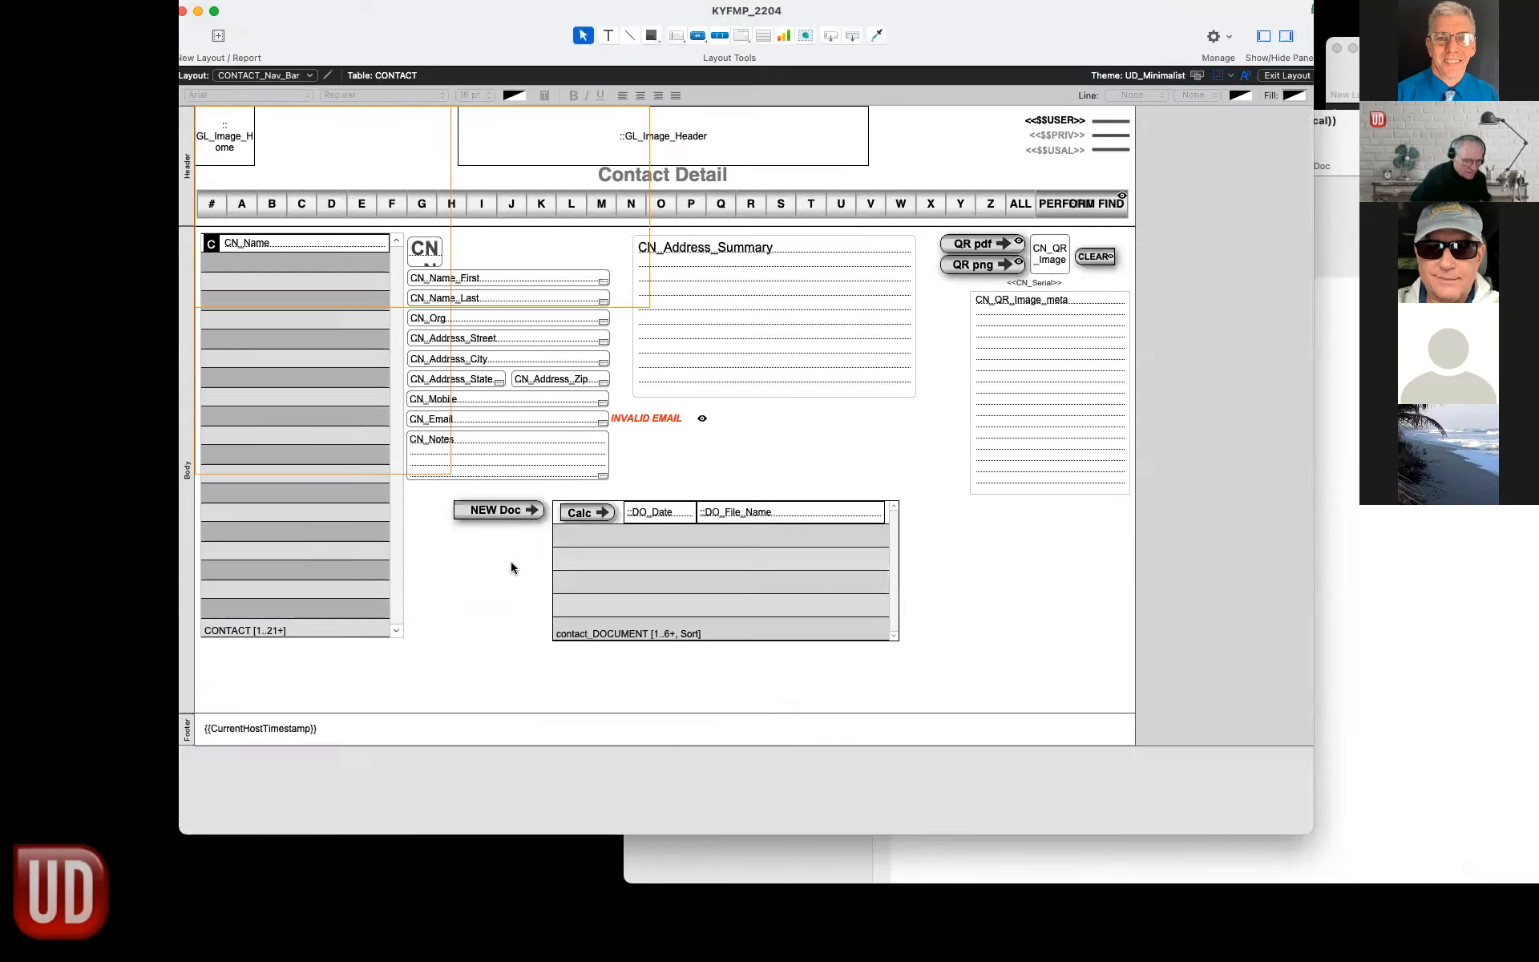
left_click(623, 566)
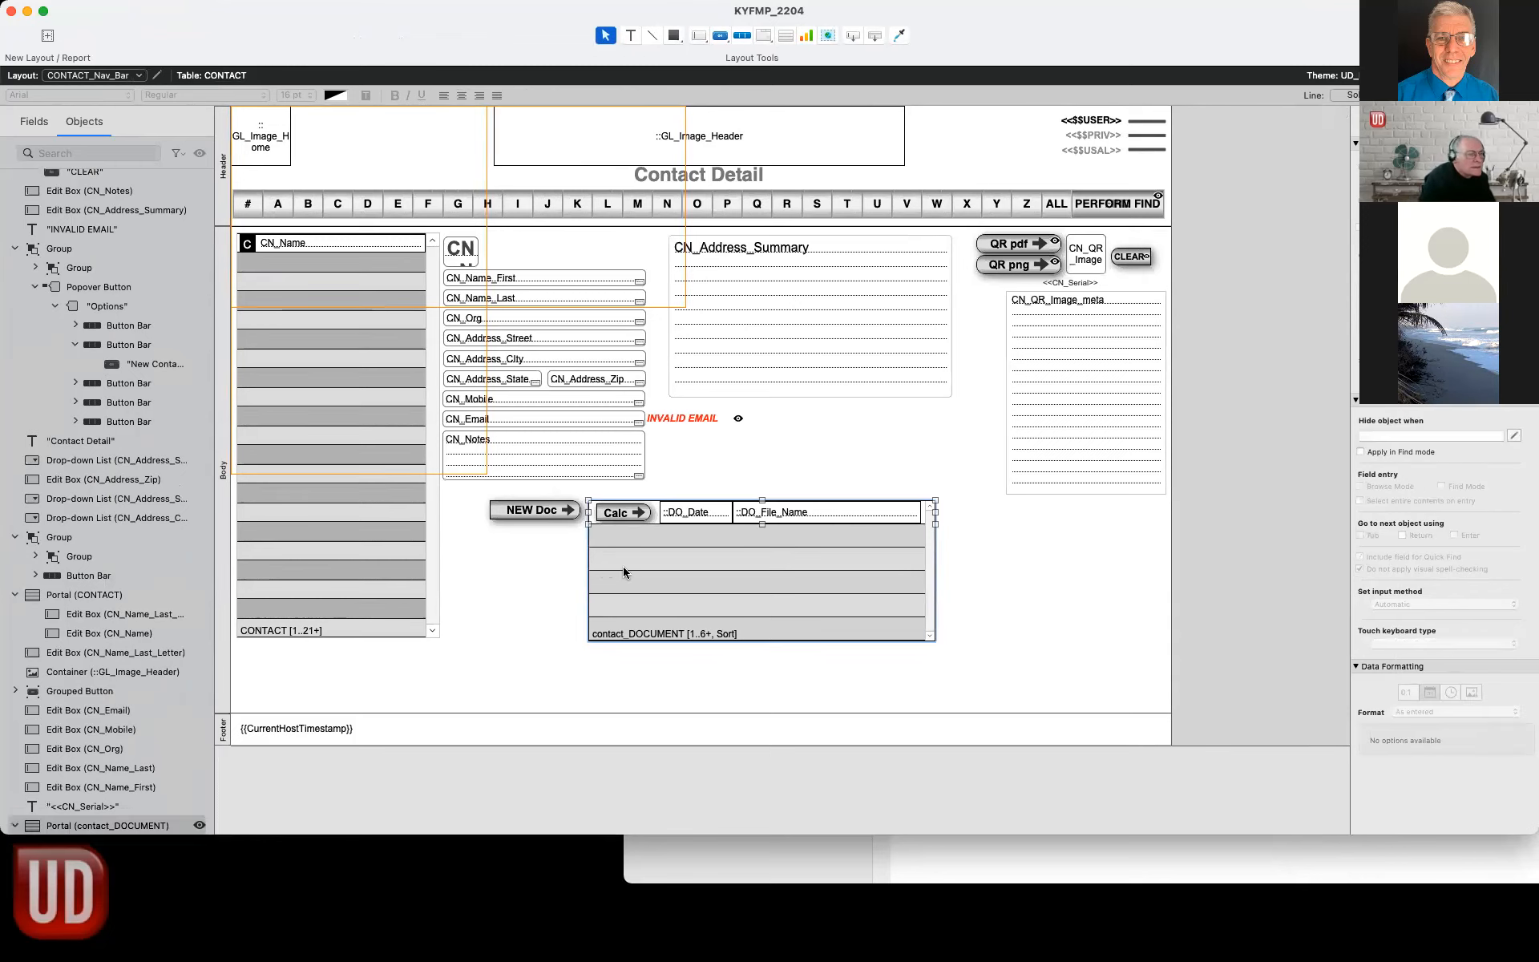
scroll(791, 638, "down", 1)
left_click_drag(976, 638, 589, 462)
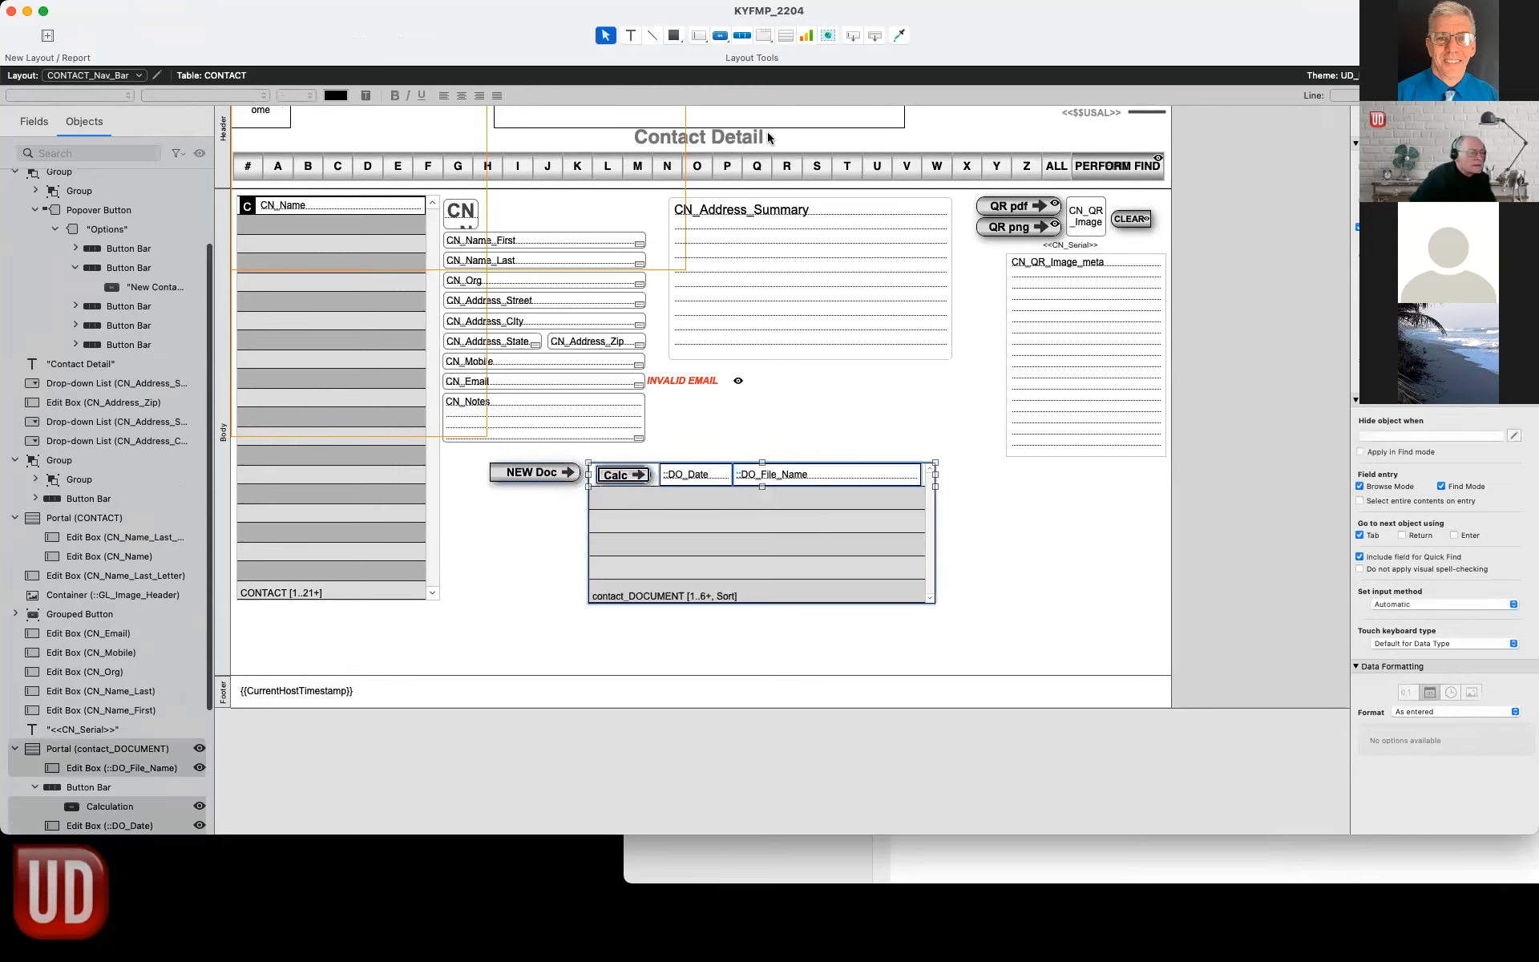
left_click(786, 36)
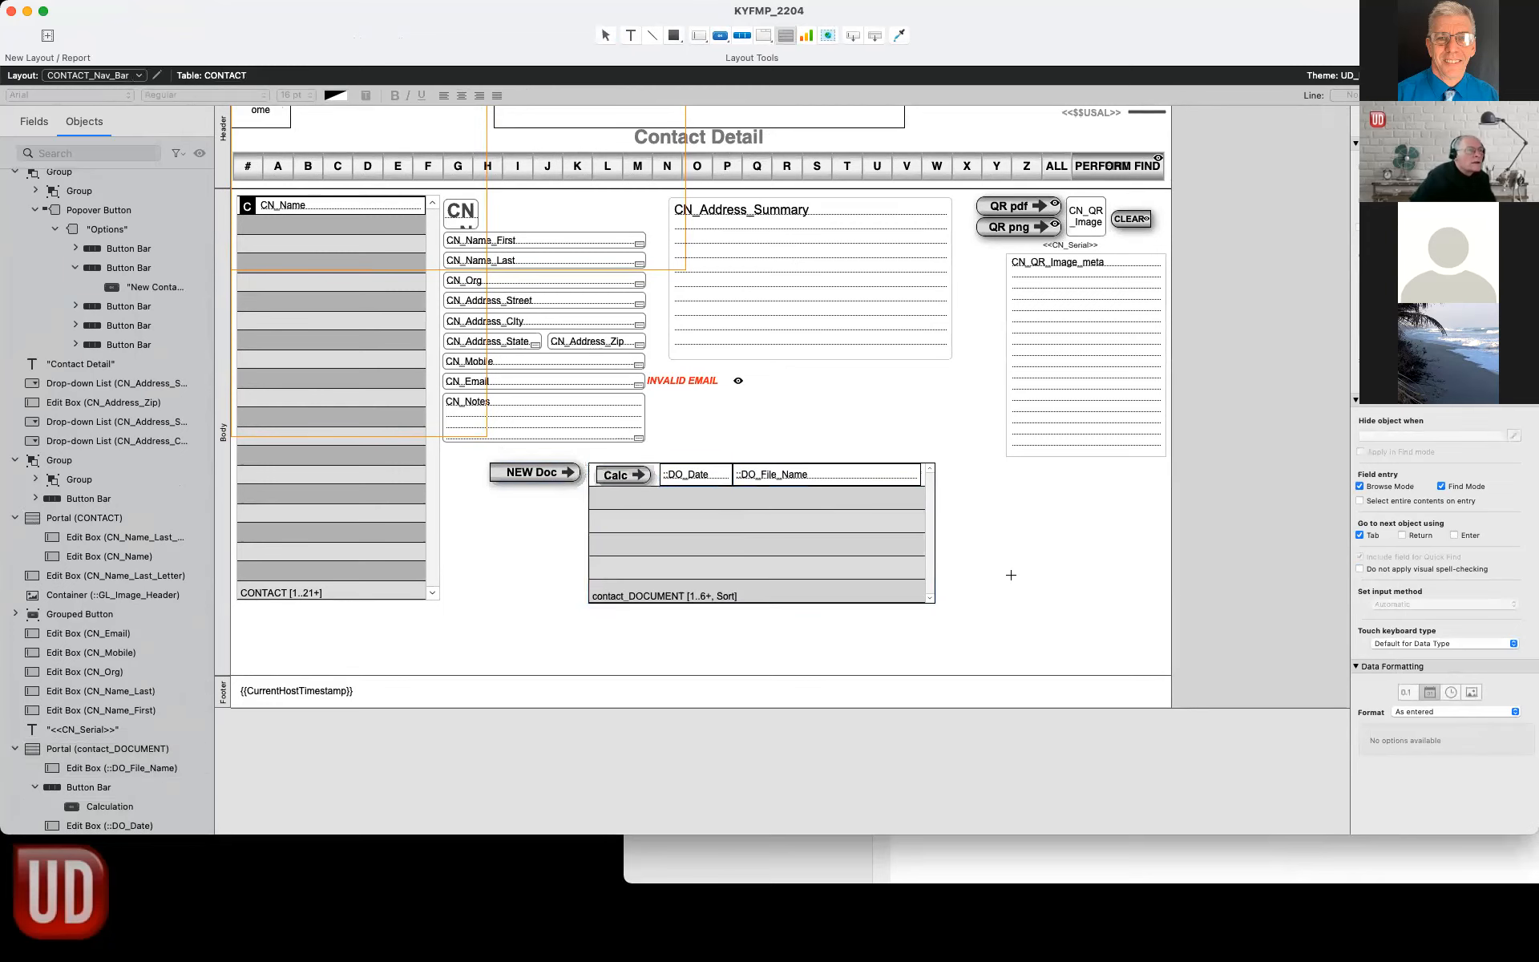
left_click_drag(1124, 587, 994, 485)
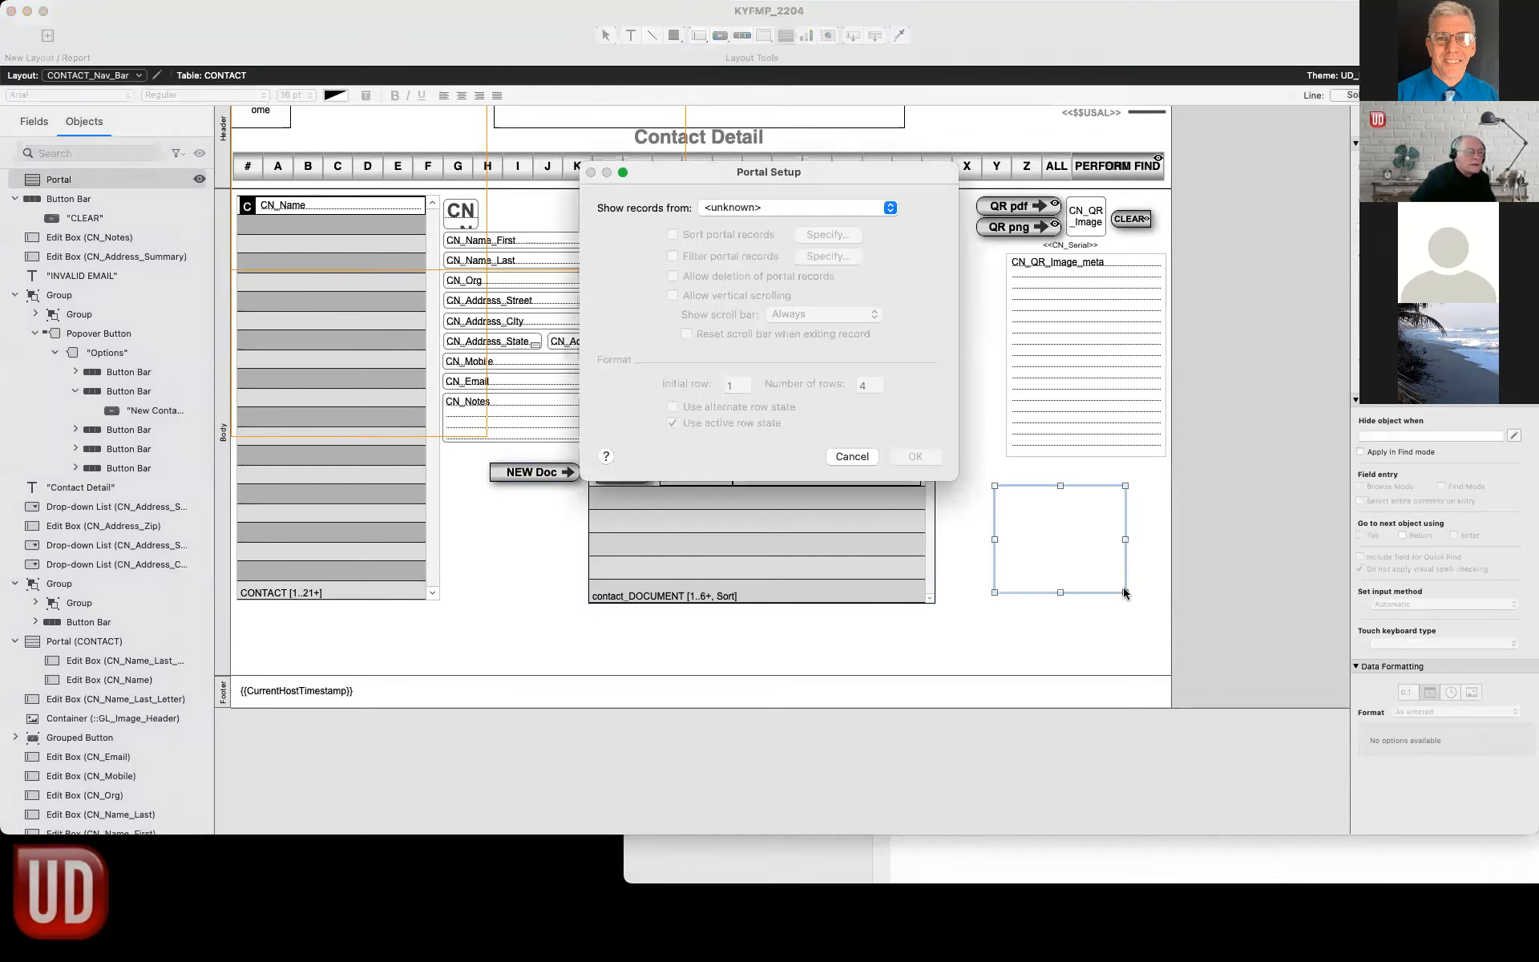
left_click(791, 208)
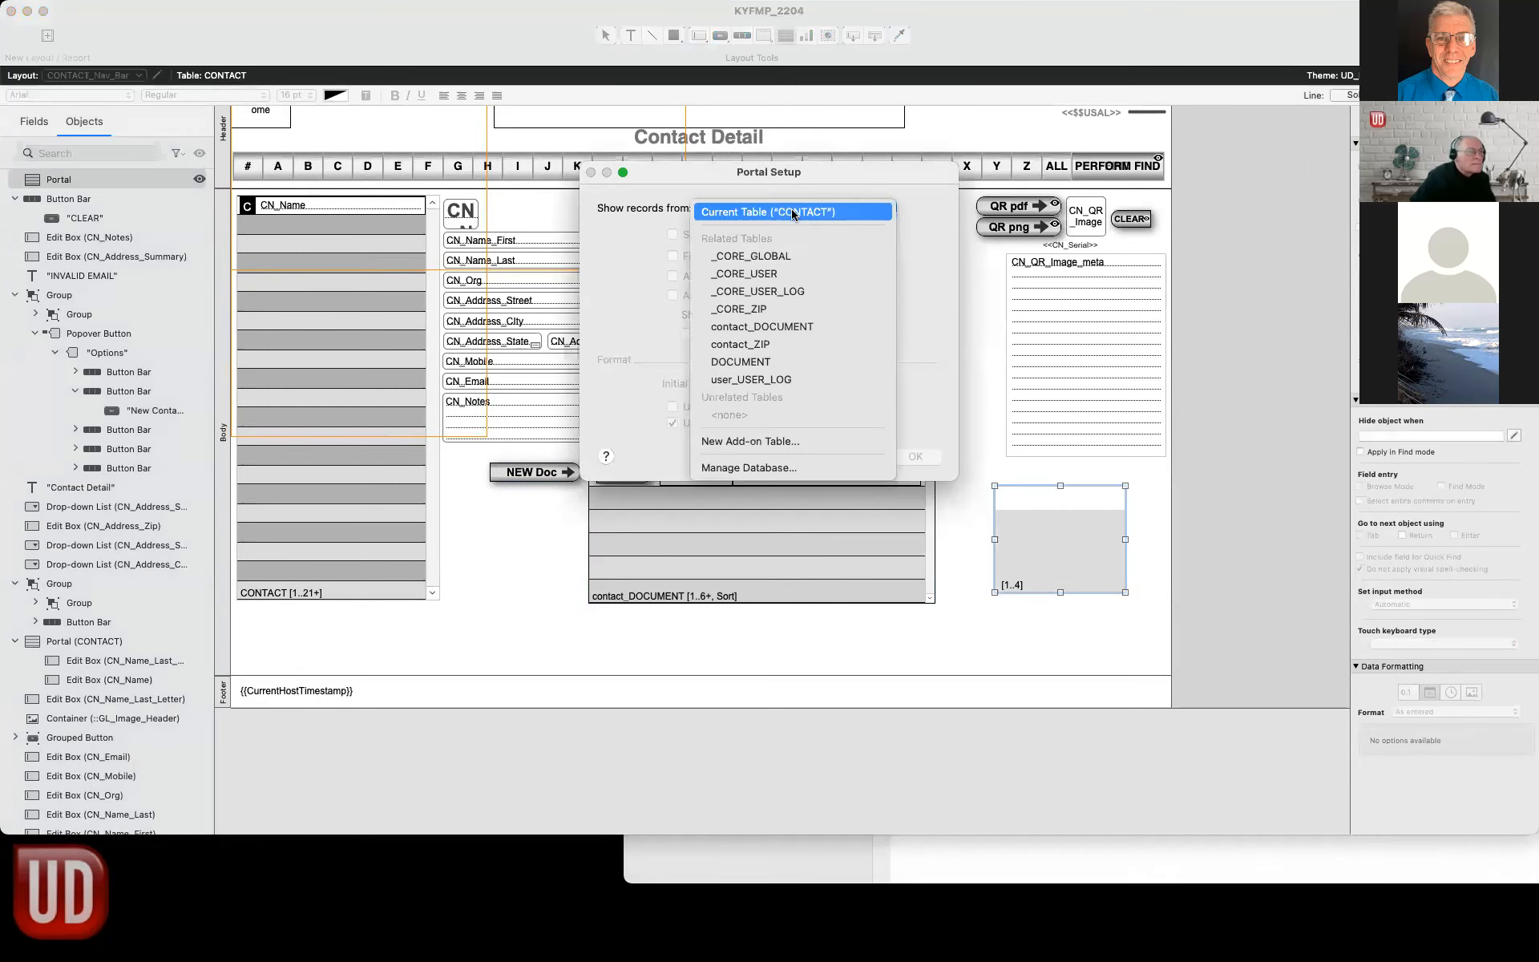
left_click(785, 323)
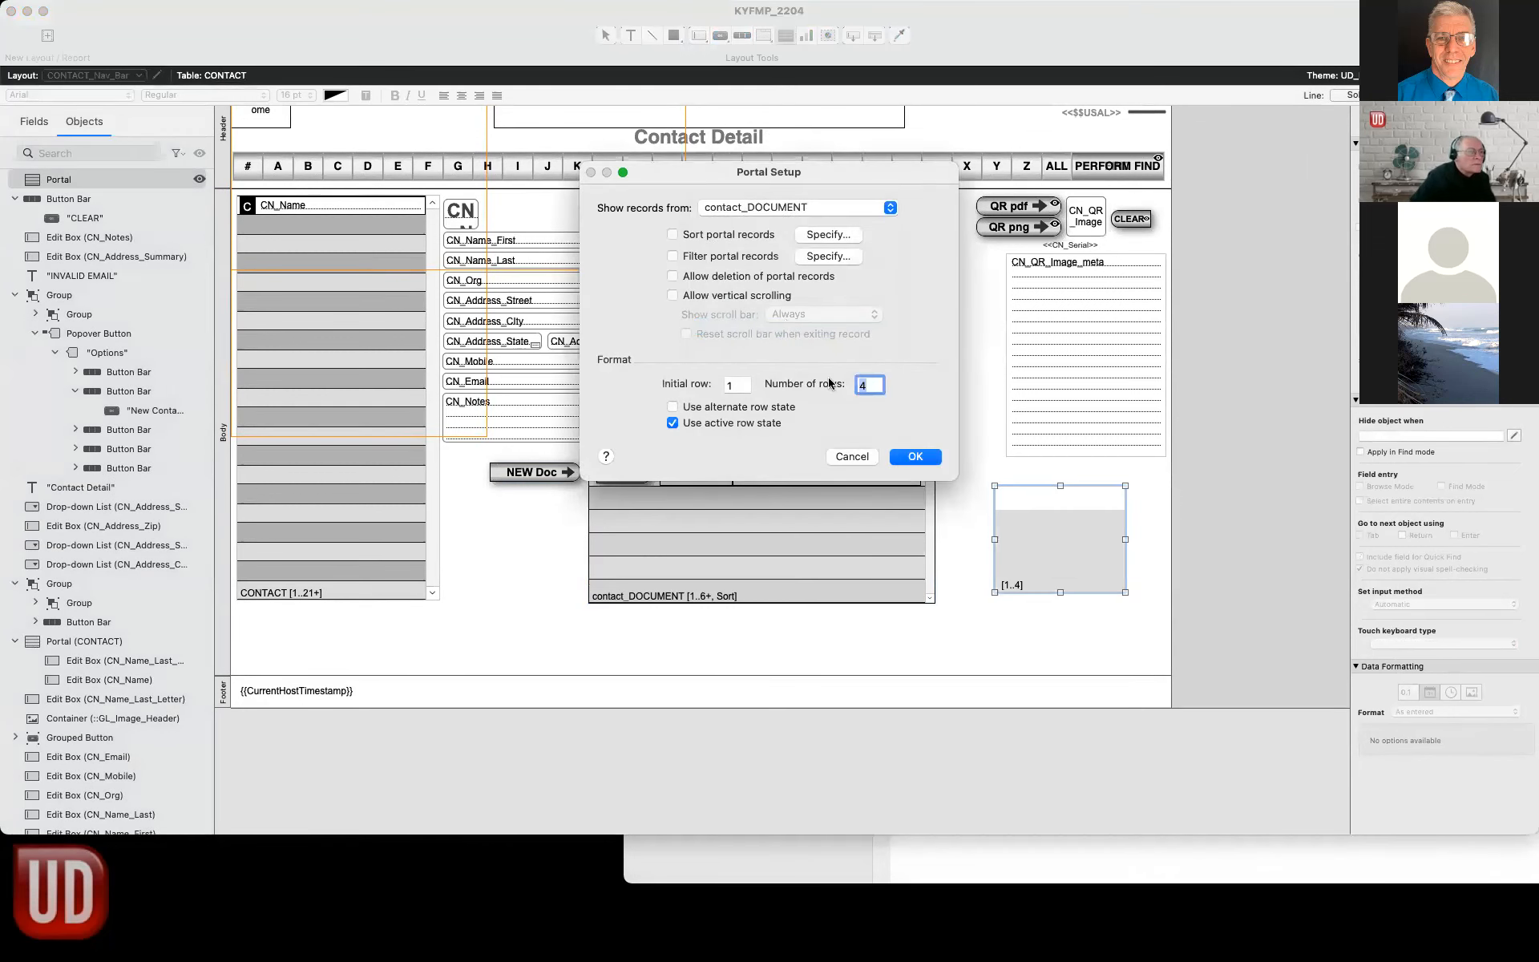
left_click(906, 457)
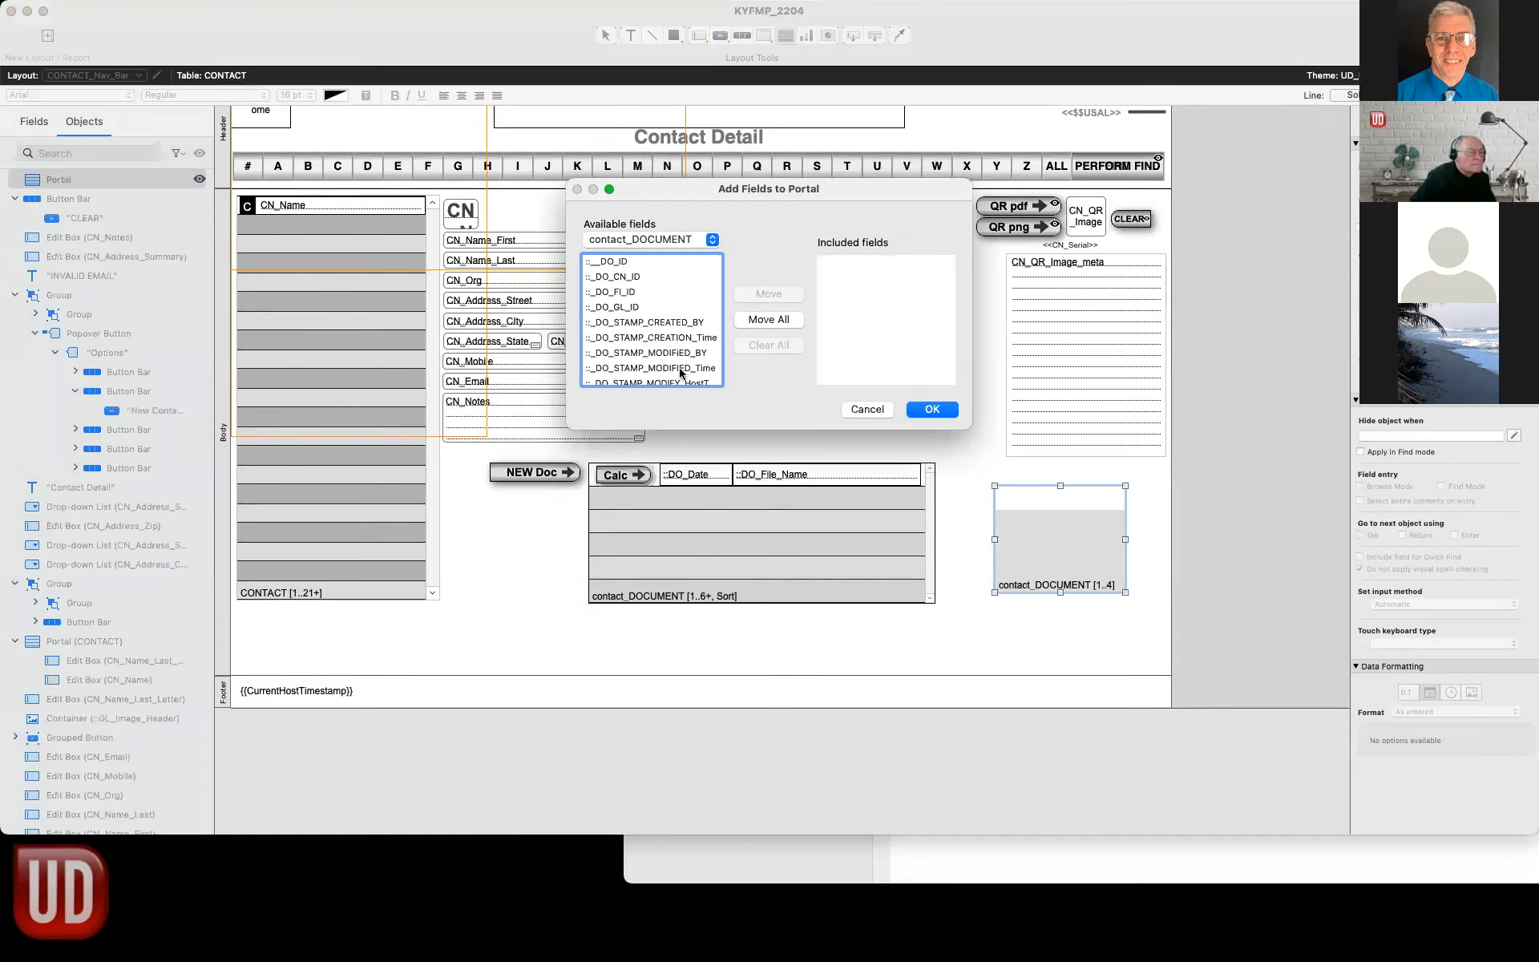
Try to add the DO_Date field to the new contact_DOCUMENT portal and accept the portal's field selection.
scroll(678, 345, "down", 5)
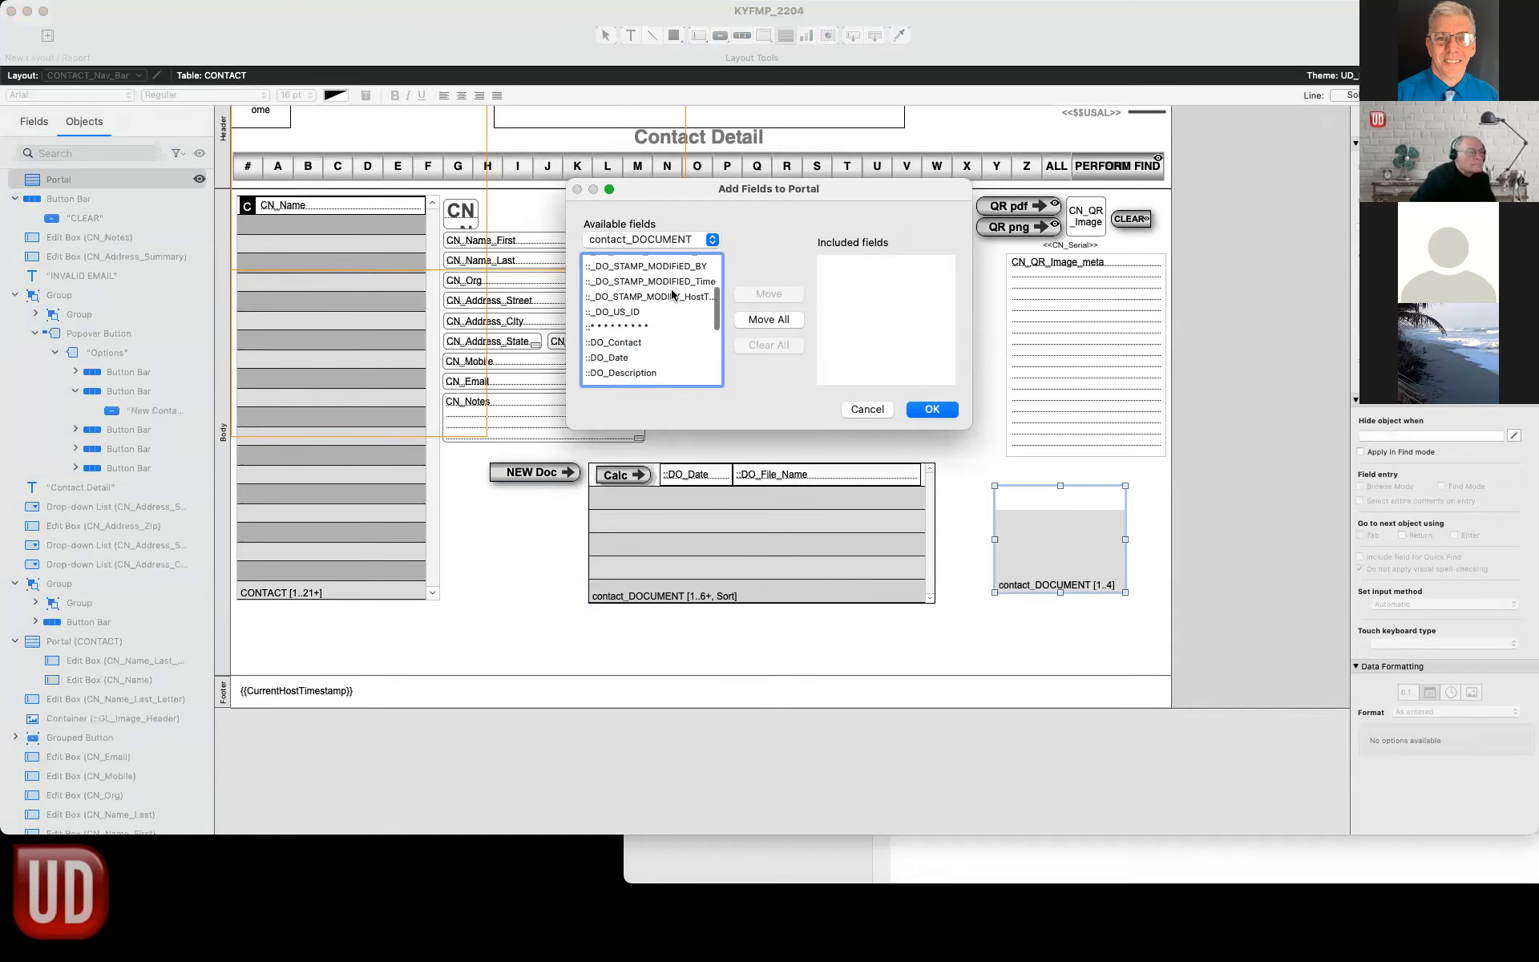
left_click(630, 355)
left_click(933, 409)
left_click(1008, 597)
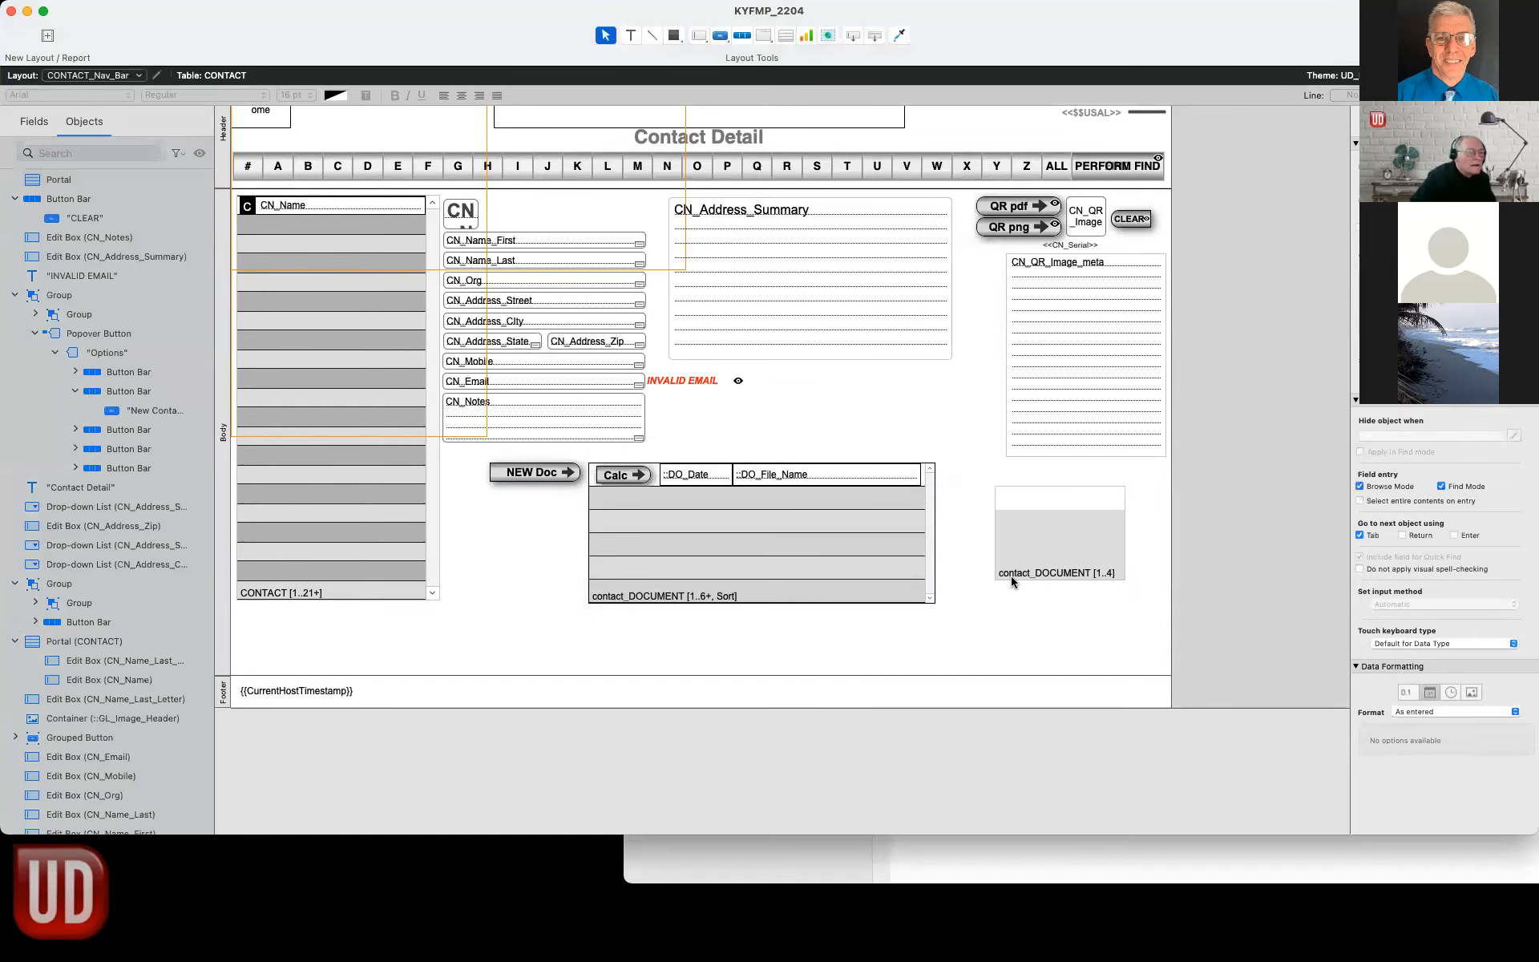
Delete the small empty contact_DOCUMENT portal beside the documents portal on the CONTACT_Nav_Bar layout and view the layout in Browse mode.
key("super+b")
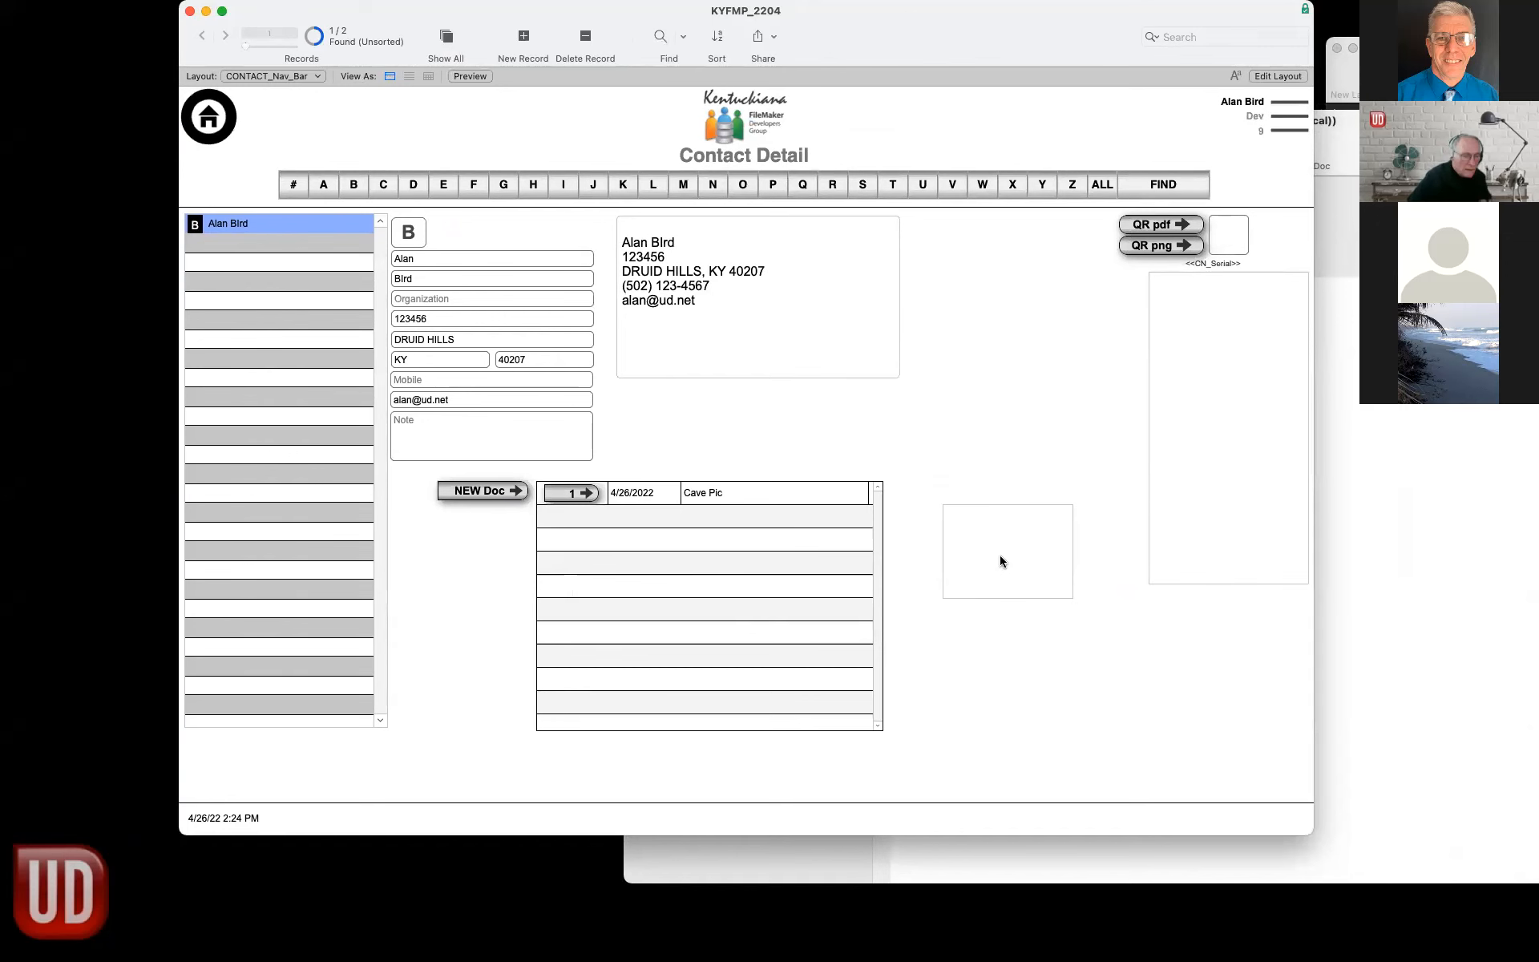
key("super+l")
left_click(999, 561)
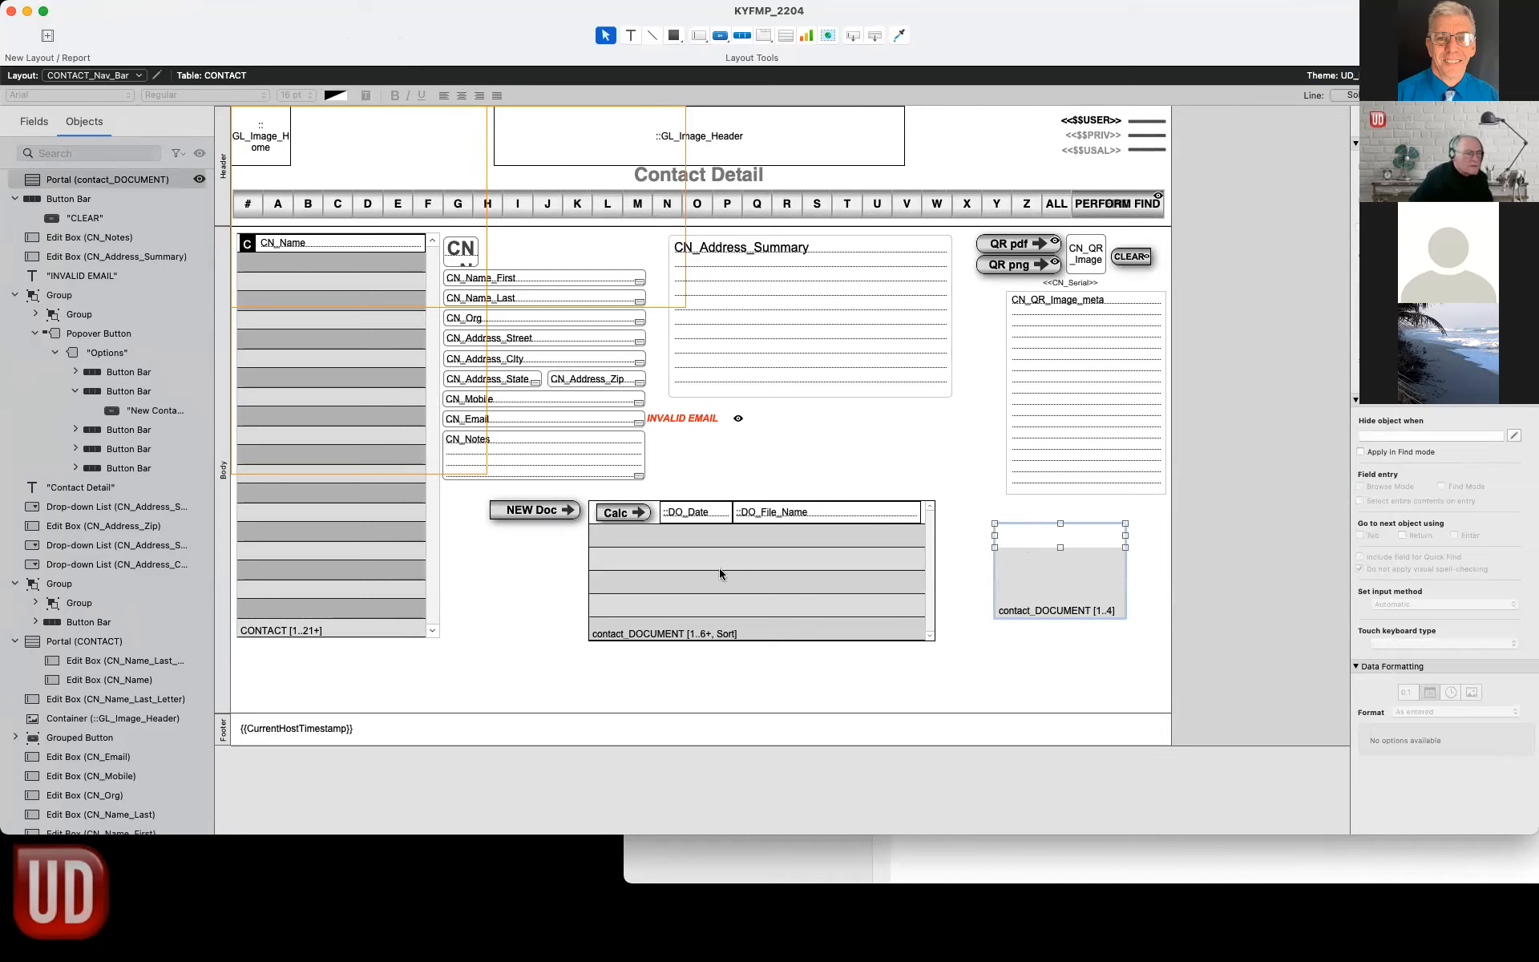
left_click(999, 653)
left_click(1014, 595)
key("Delete")
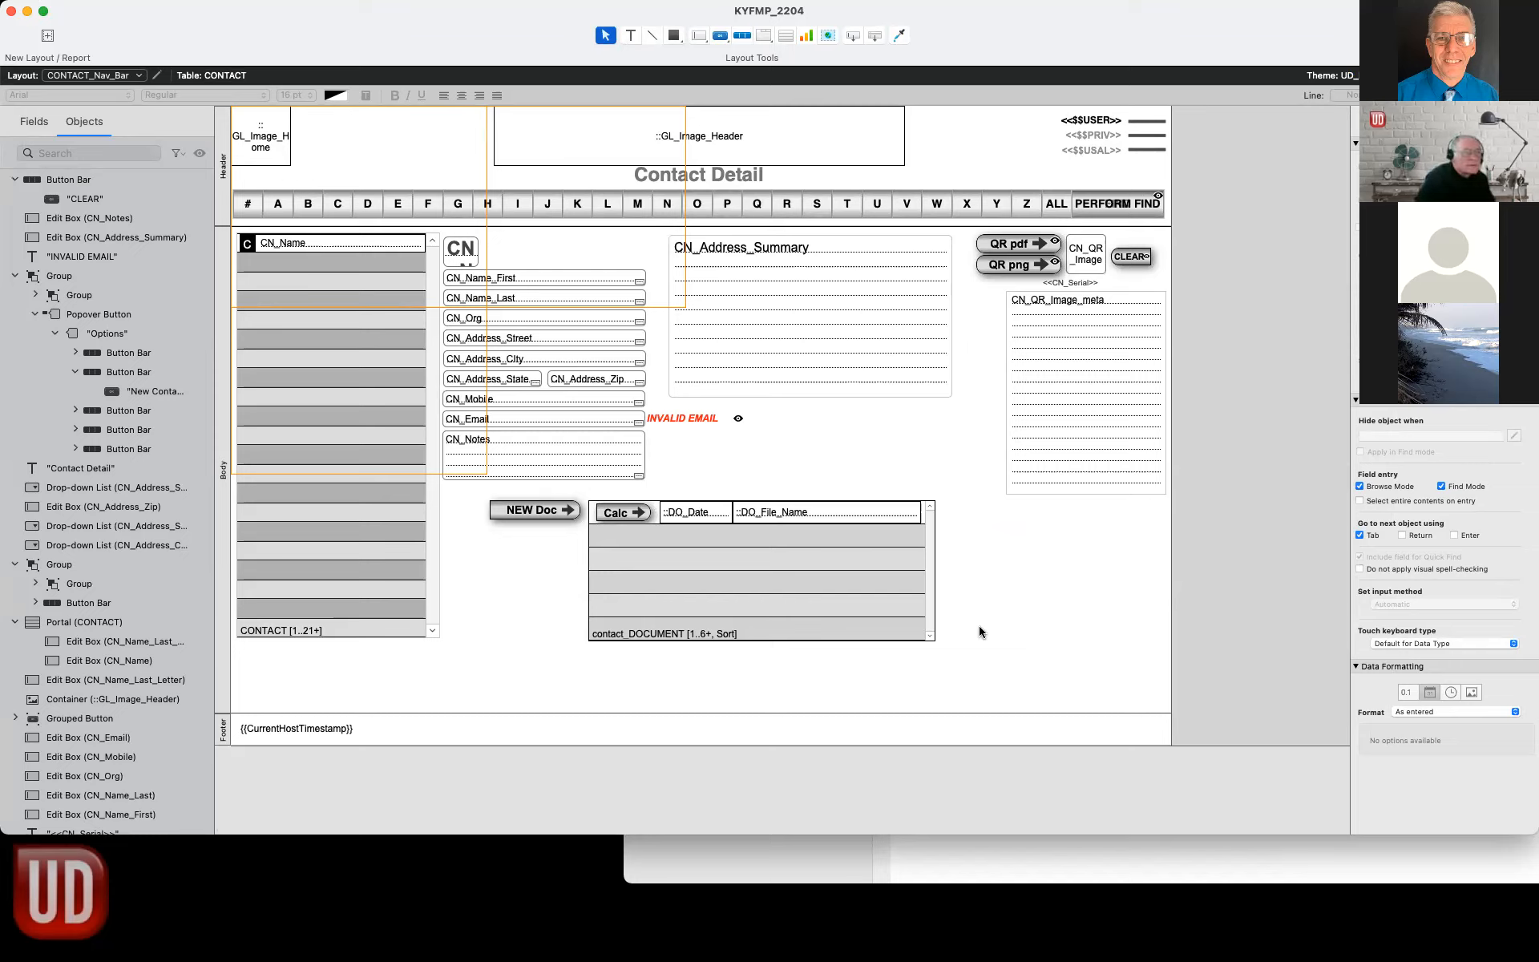
scroll(979, 626, "down", 1)
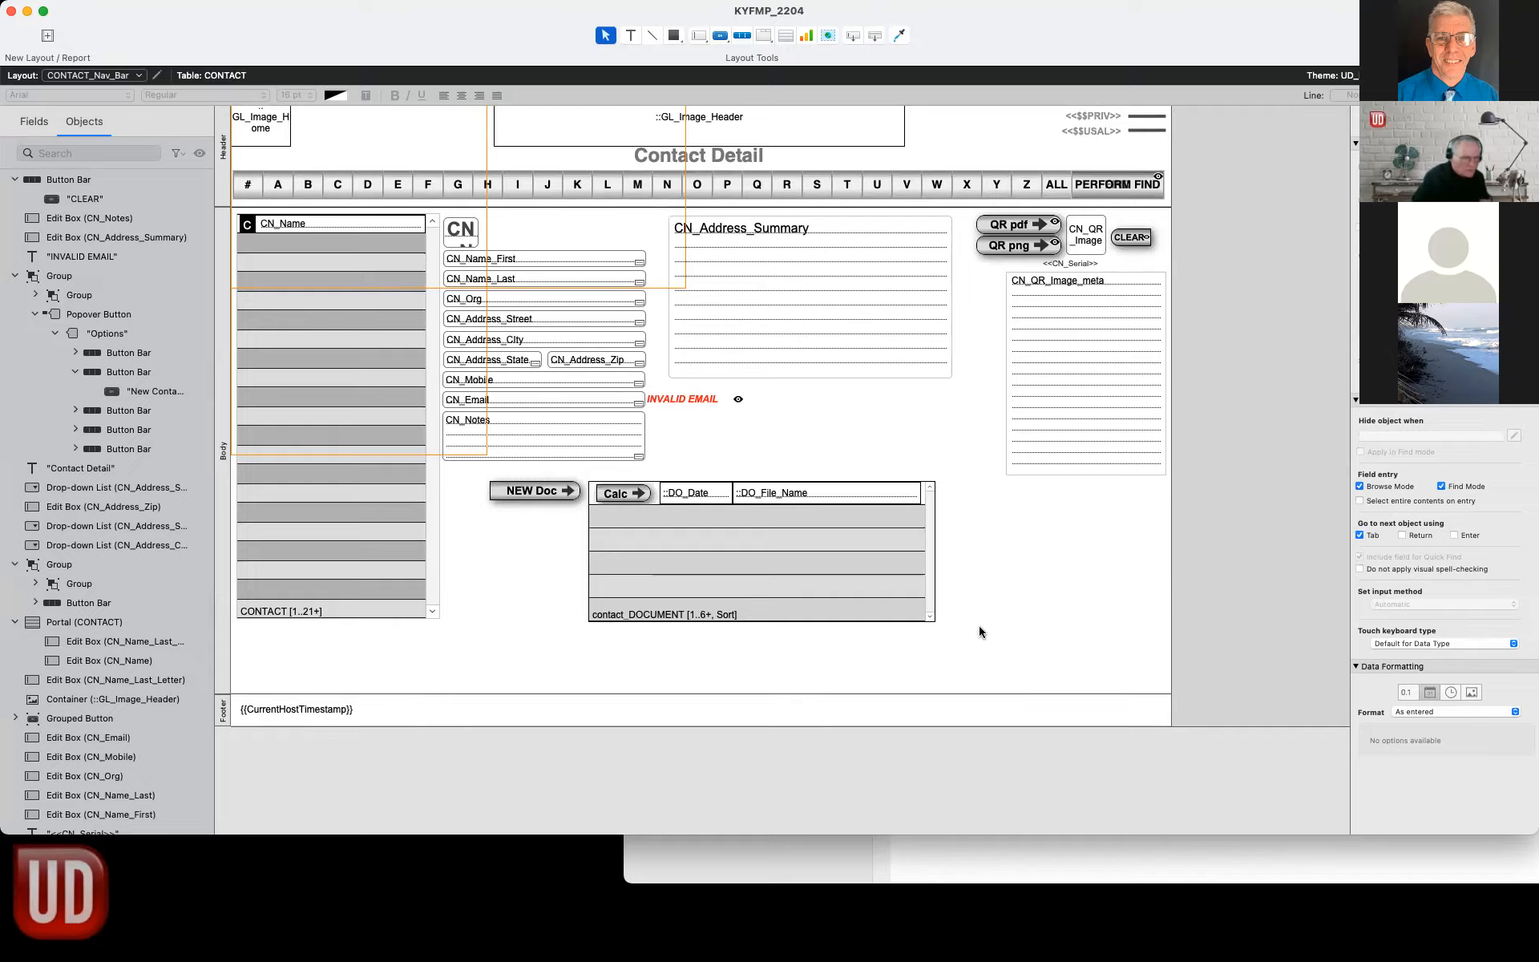
key("super+b")
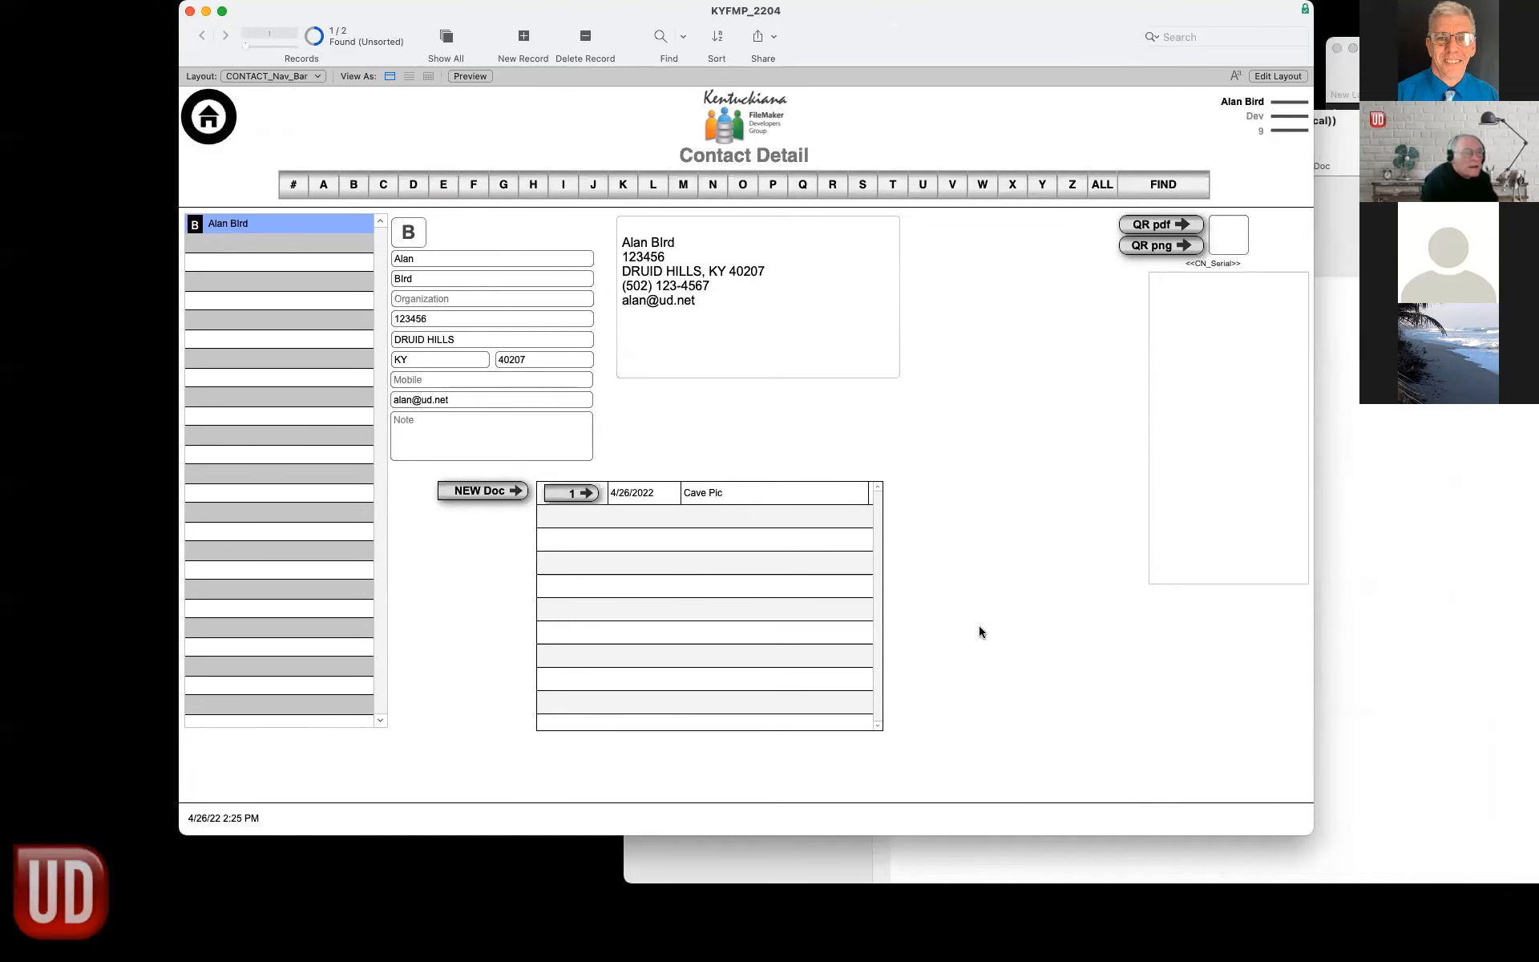
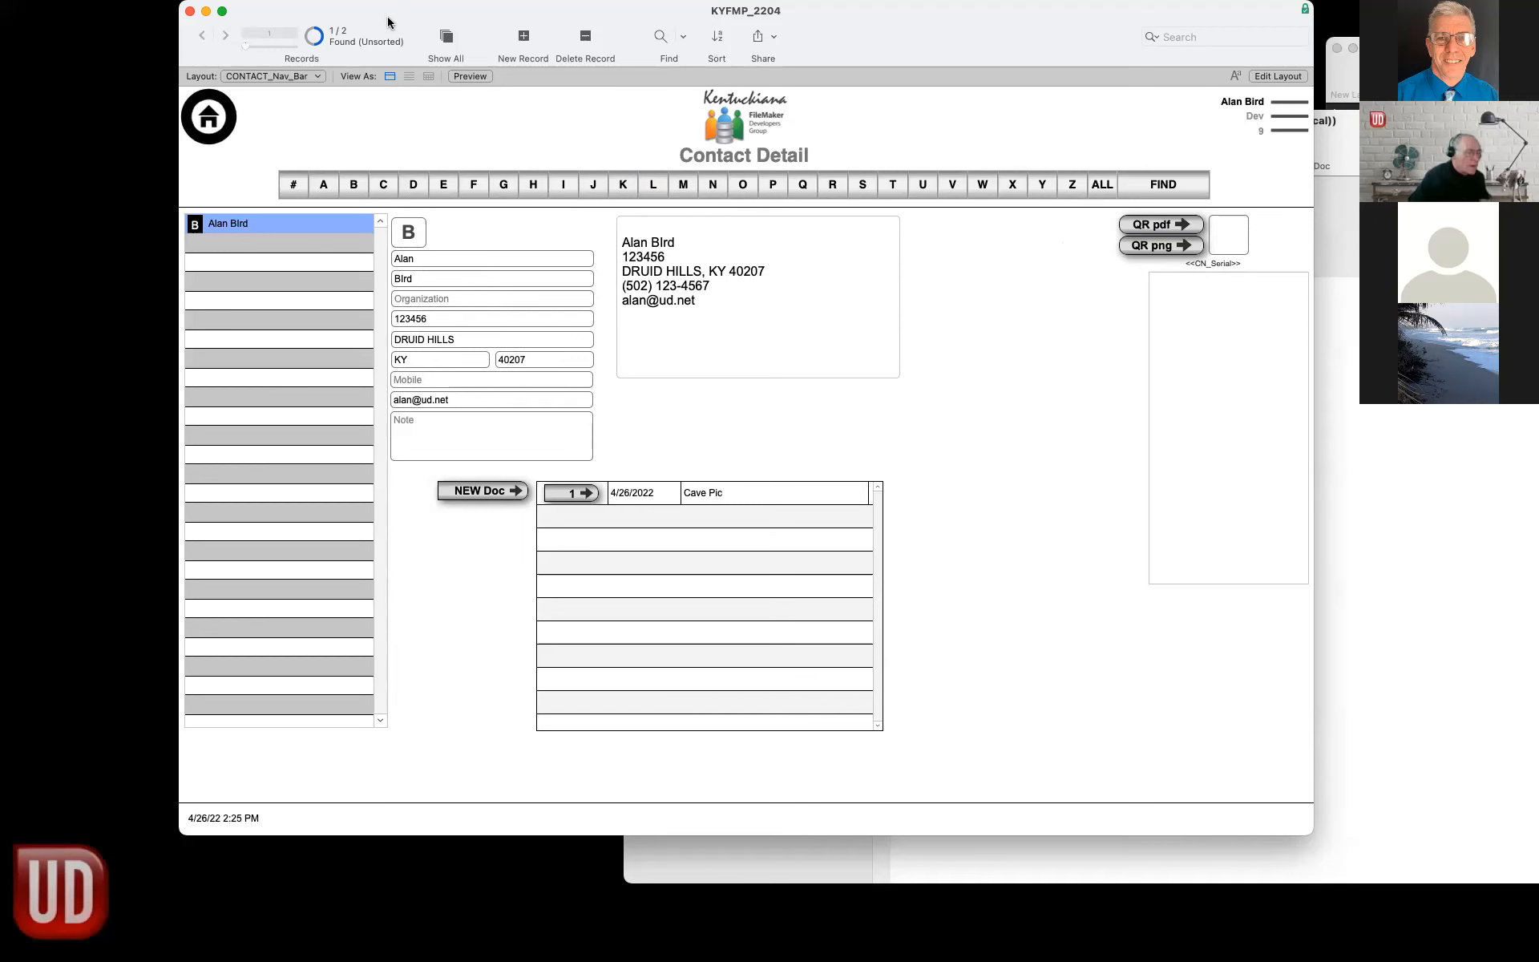
Start a custom function import from PDFbarcodes.fmp12 in Downloads, entering the account password to open the file.
key("super+l")
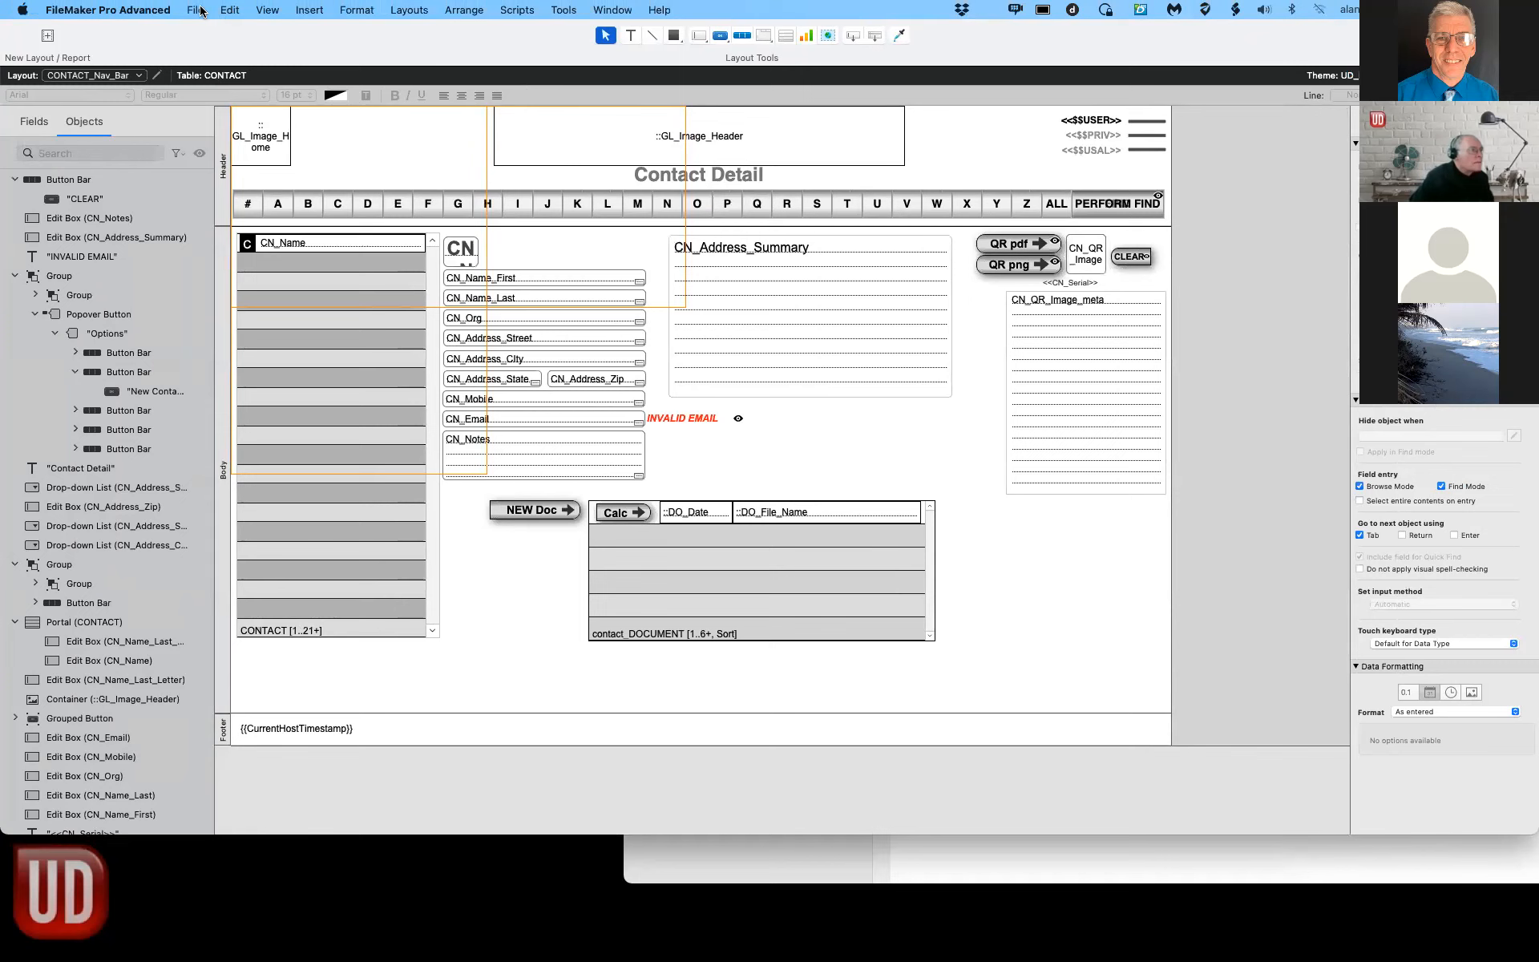
left_click(199, 9)
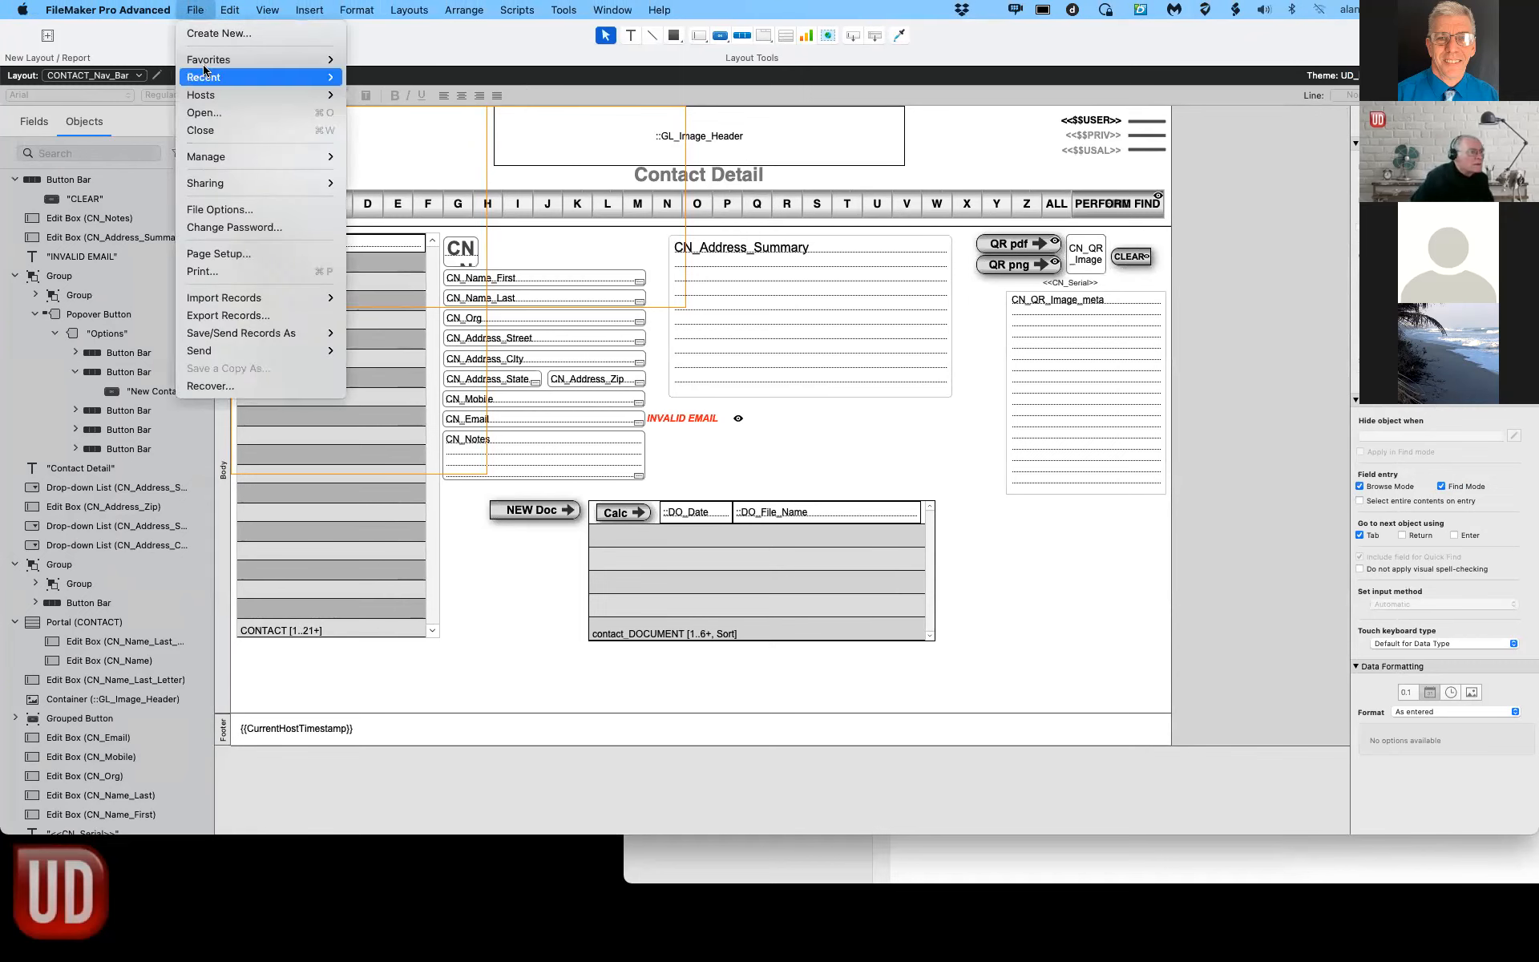
mouse_move(321, 156)
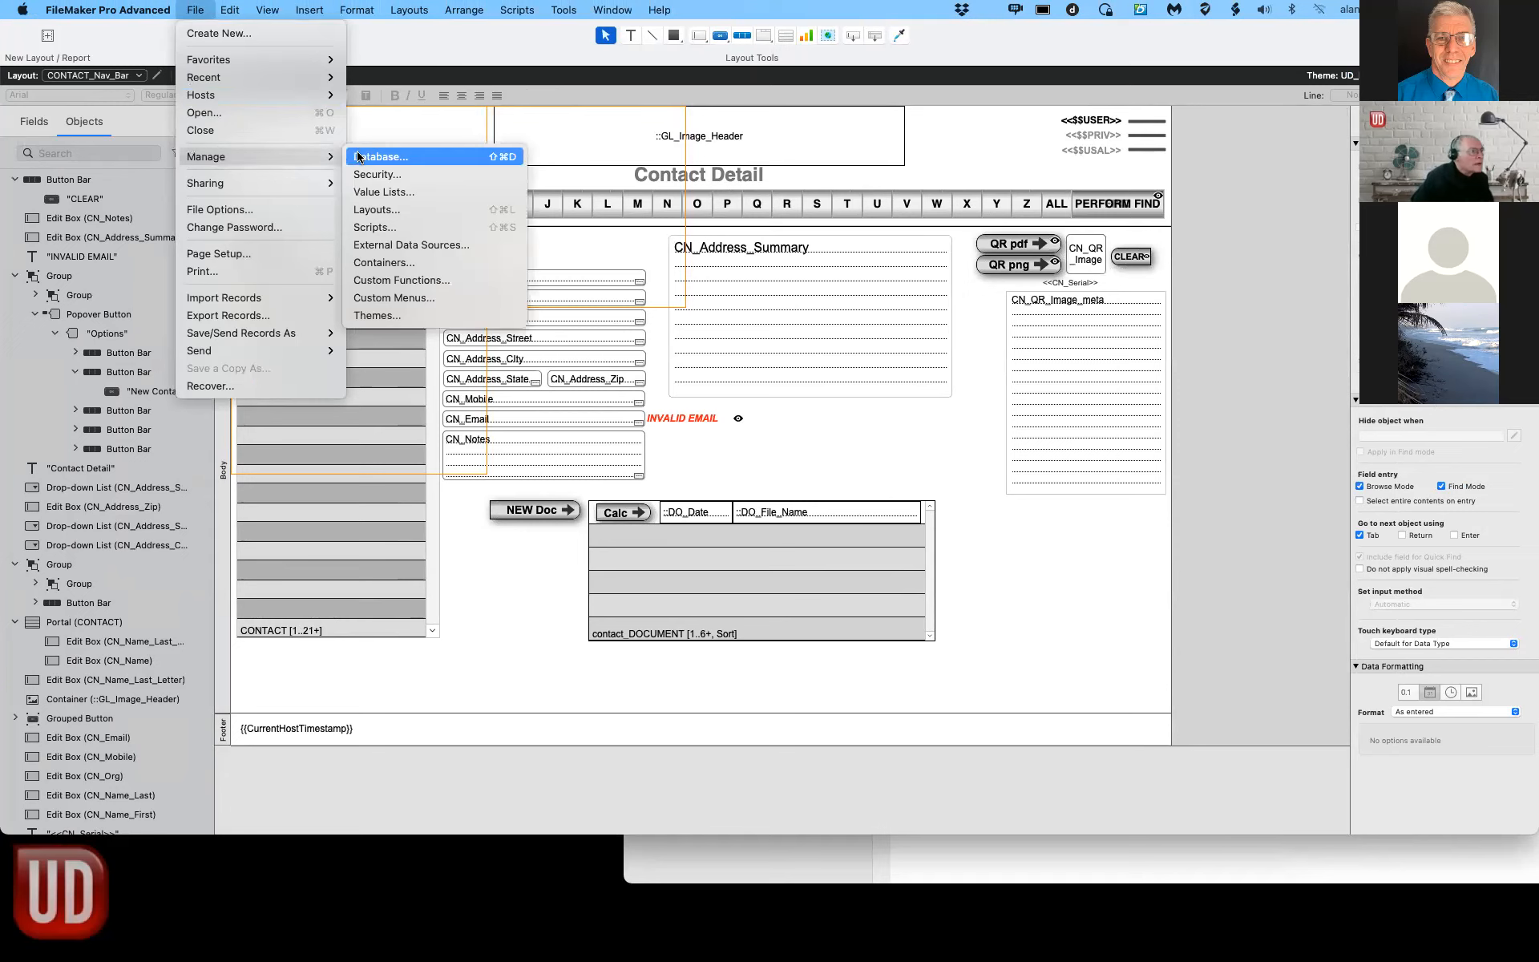
left_click(400, 280)
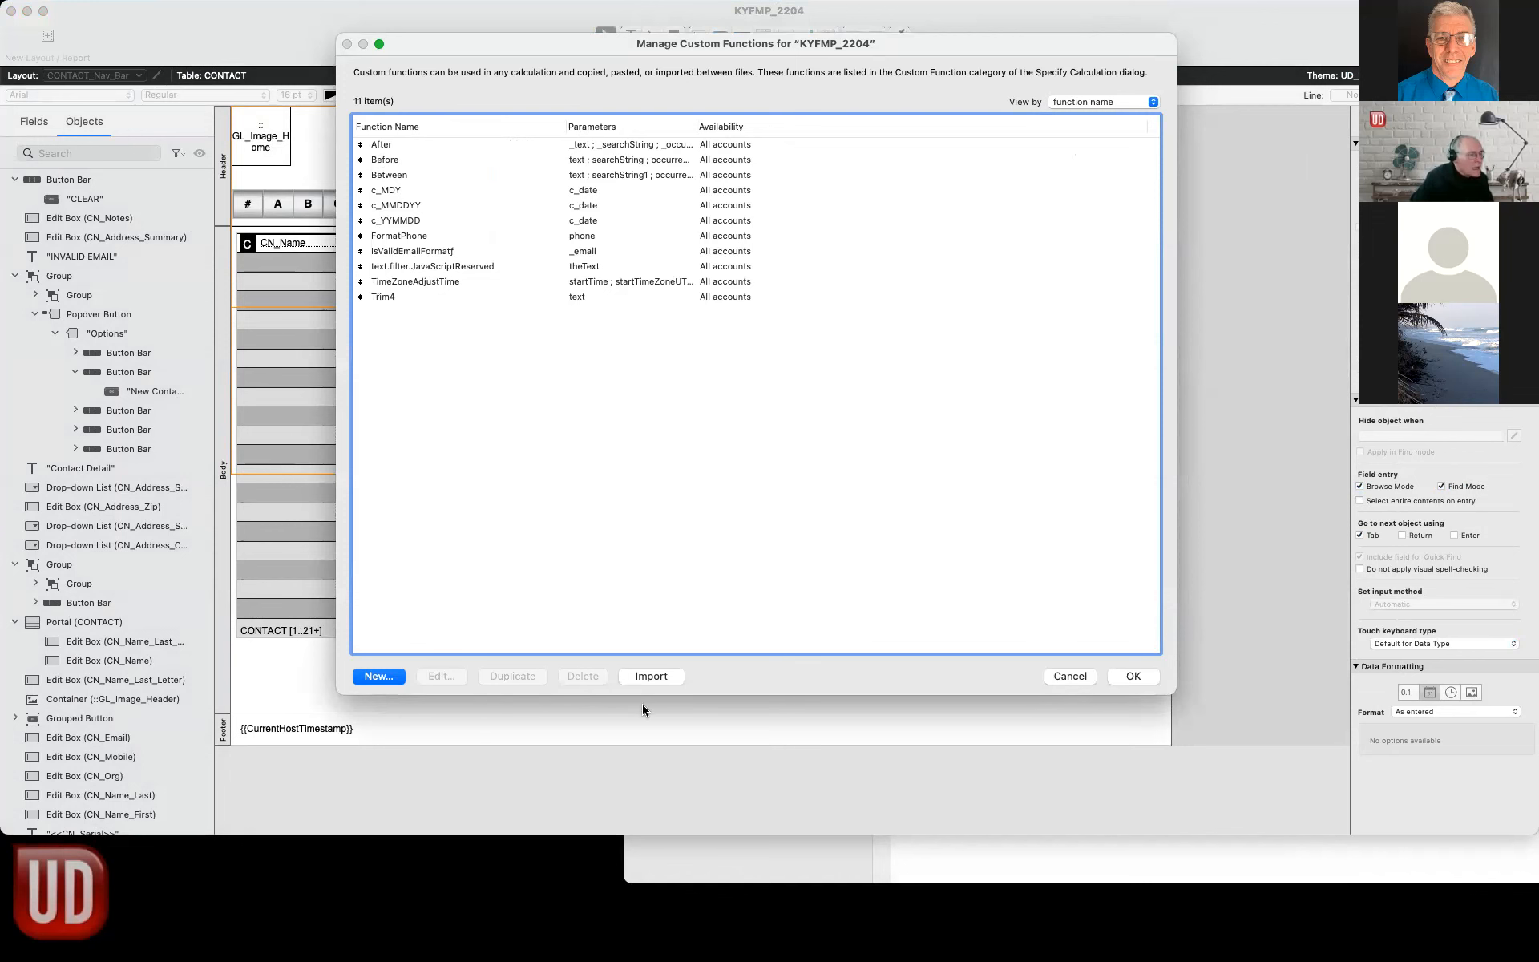
left_click(650, 678)
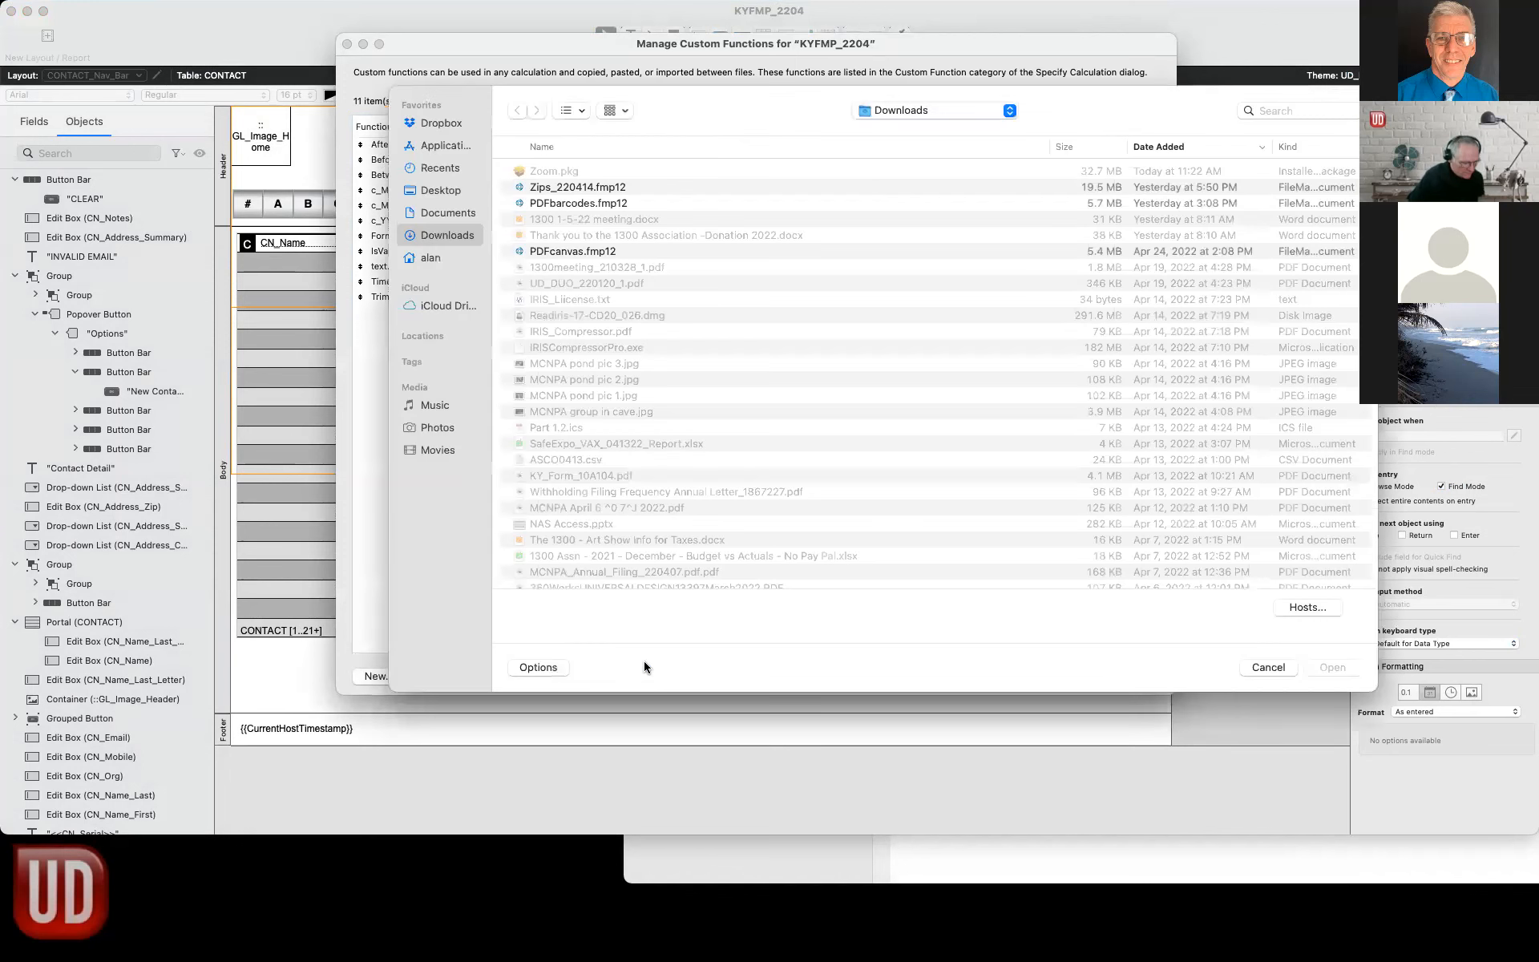
left_click(579, 206)
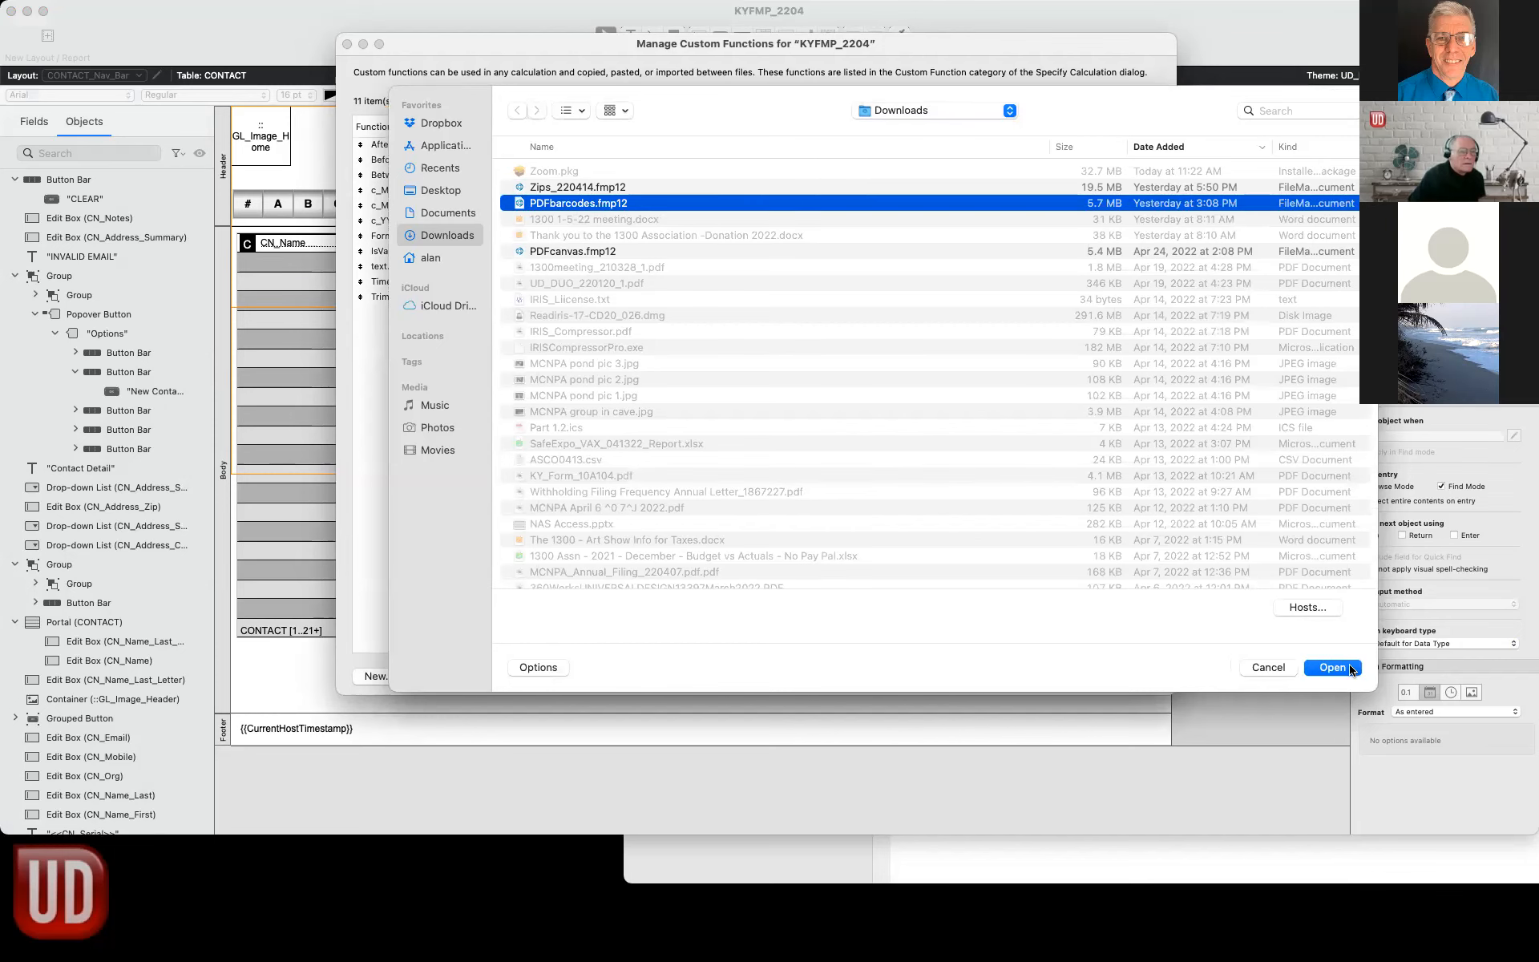
left_click(1333, 667)
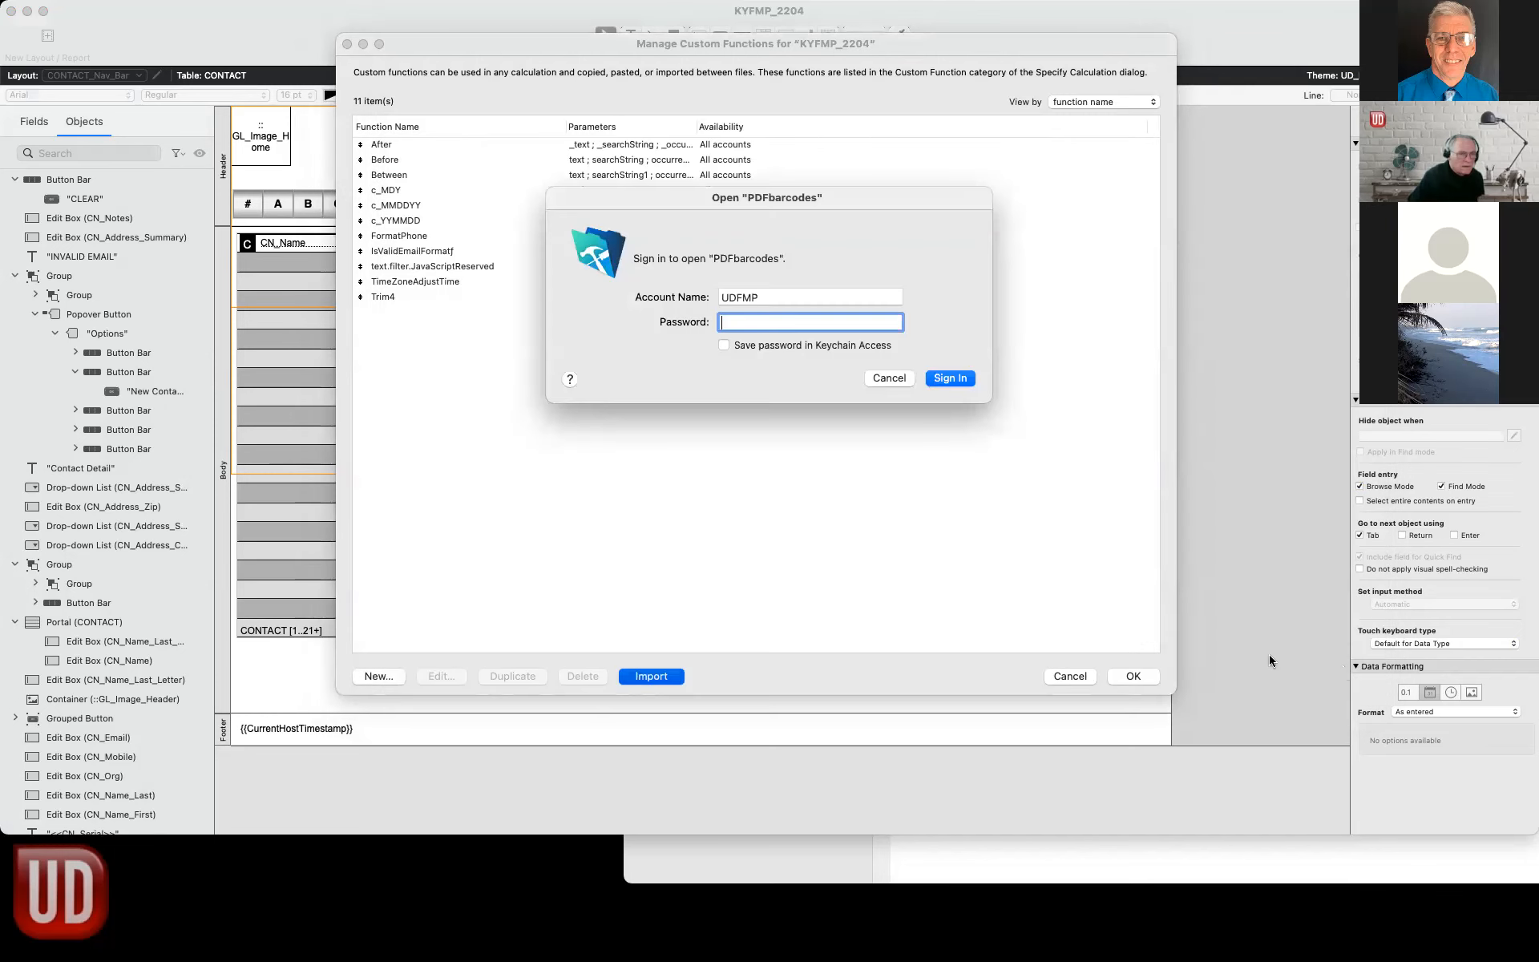
type("•••")
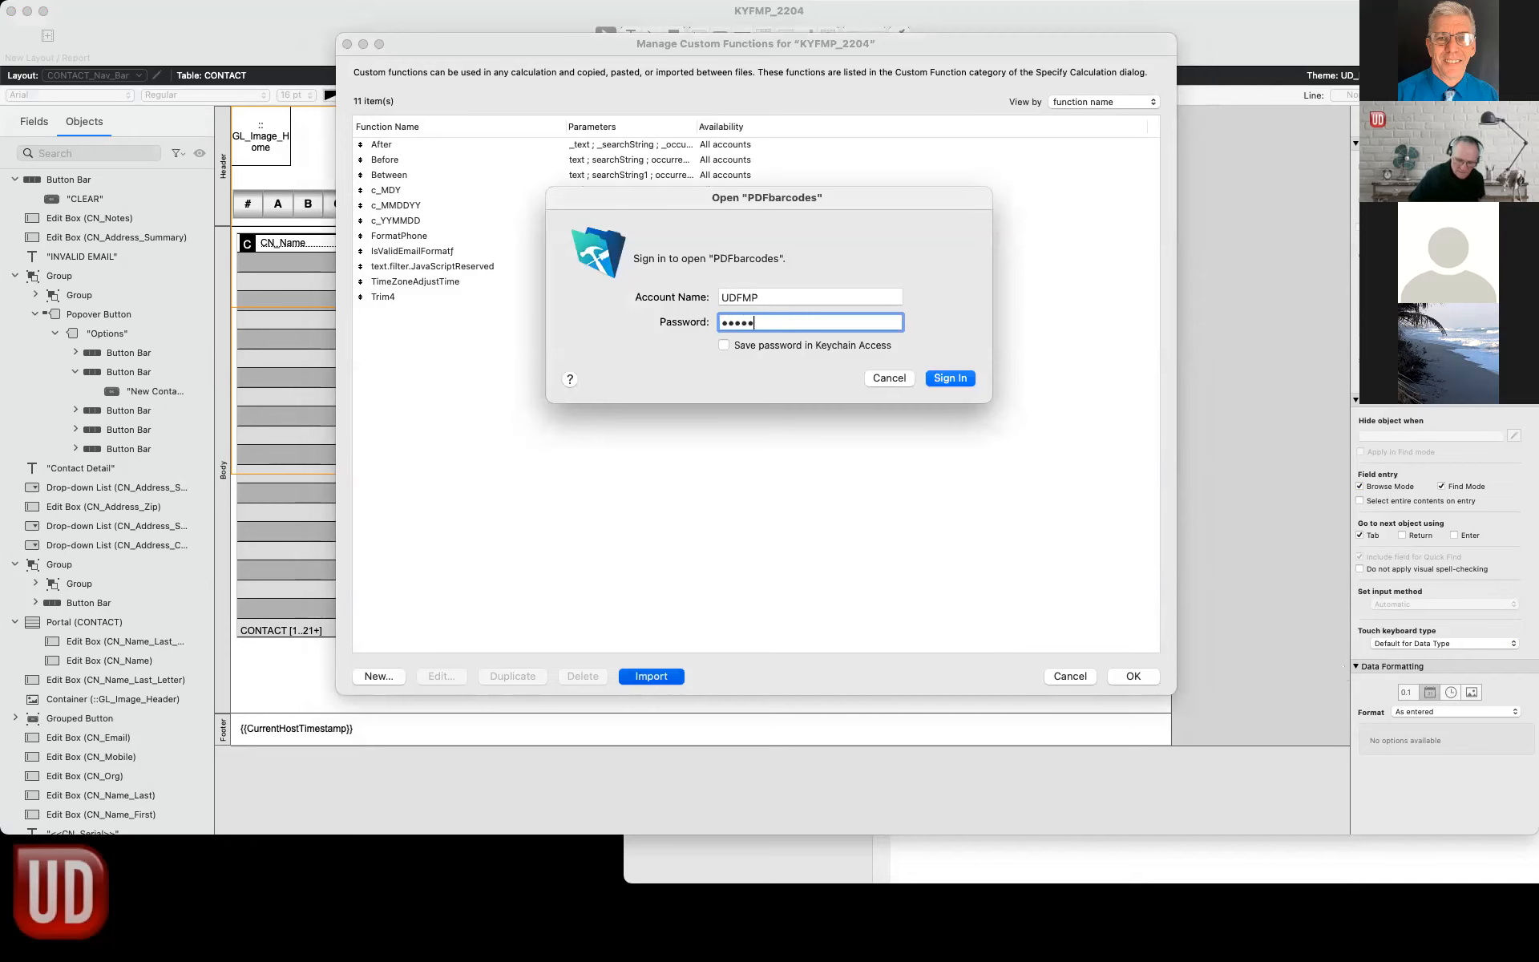
key("Return")
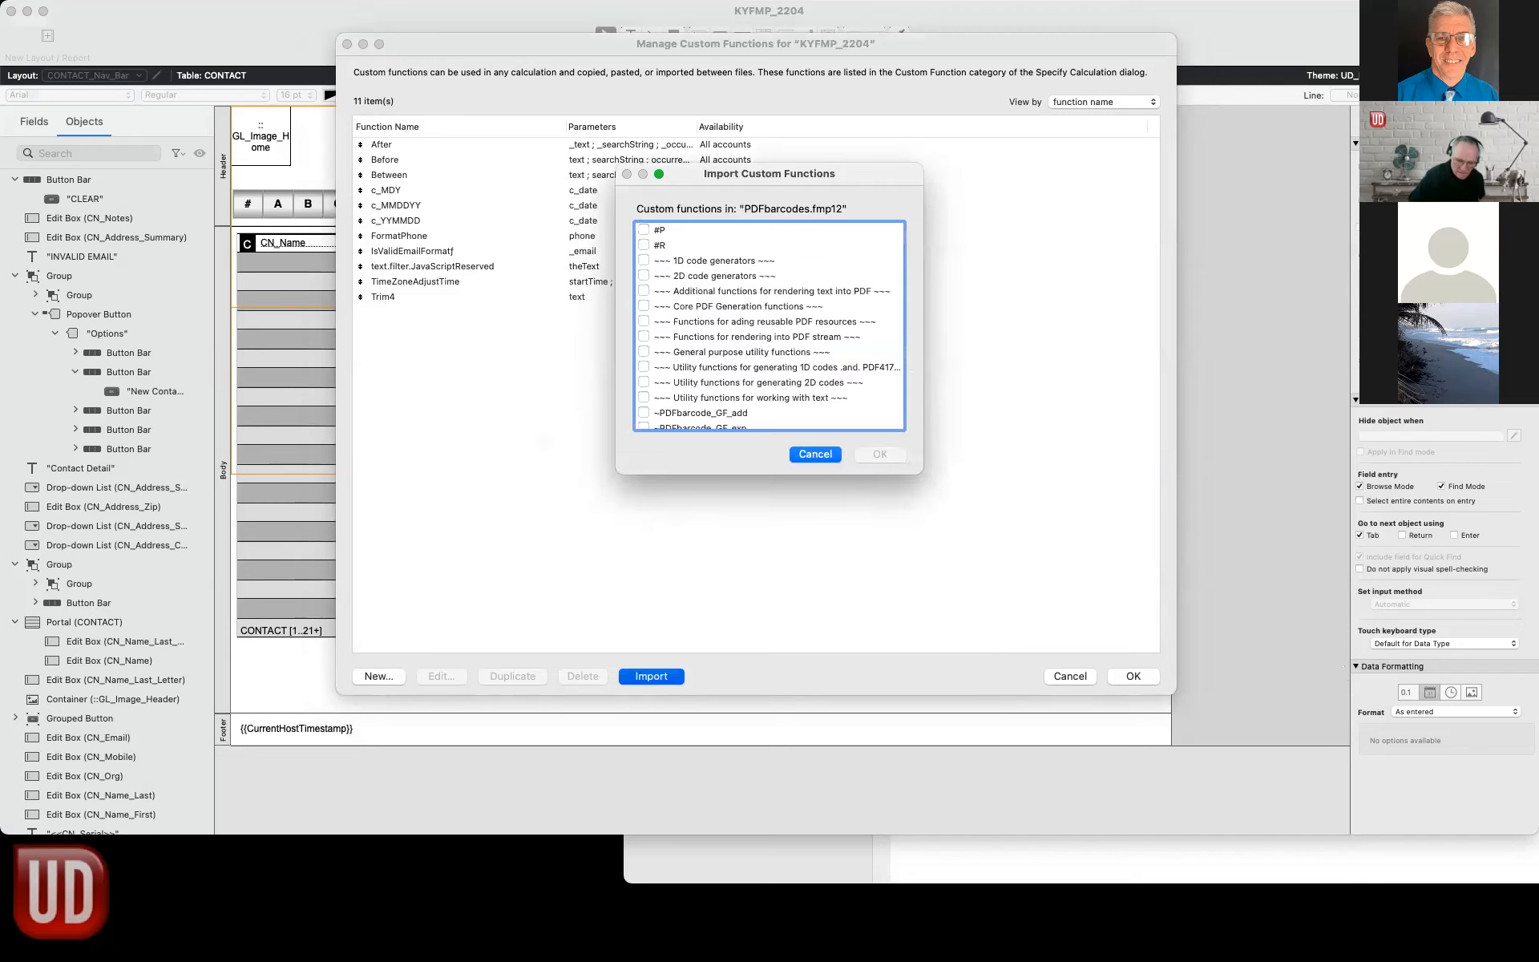
Import every custom function listed in PDFbarcodes.fmp12 and save the updated custom functions.
left_click(721, 246)
key("super+a")
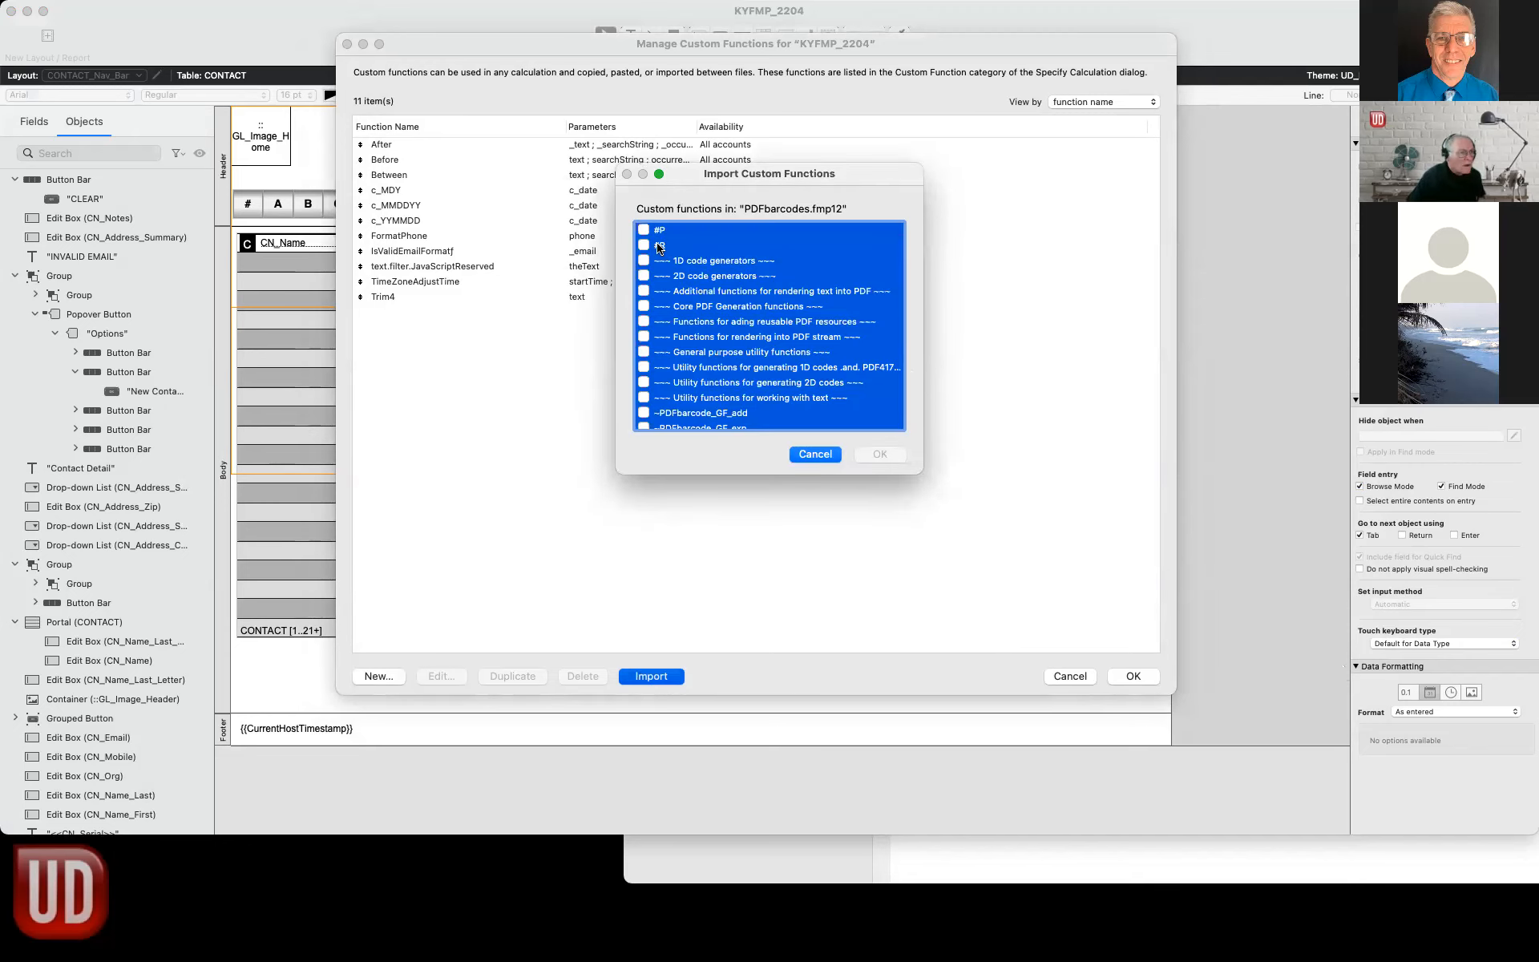
left_click(644, 231)
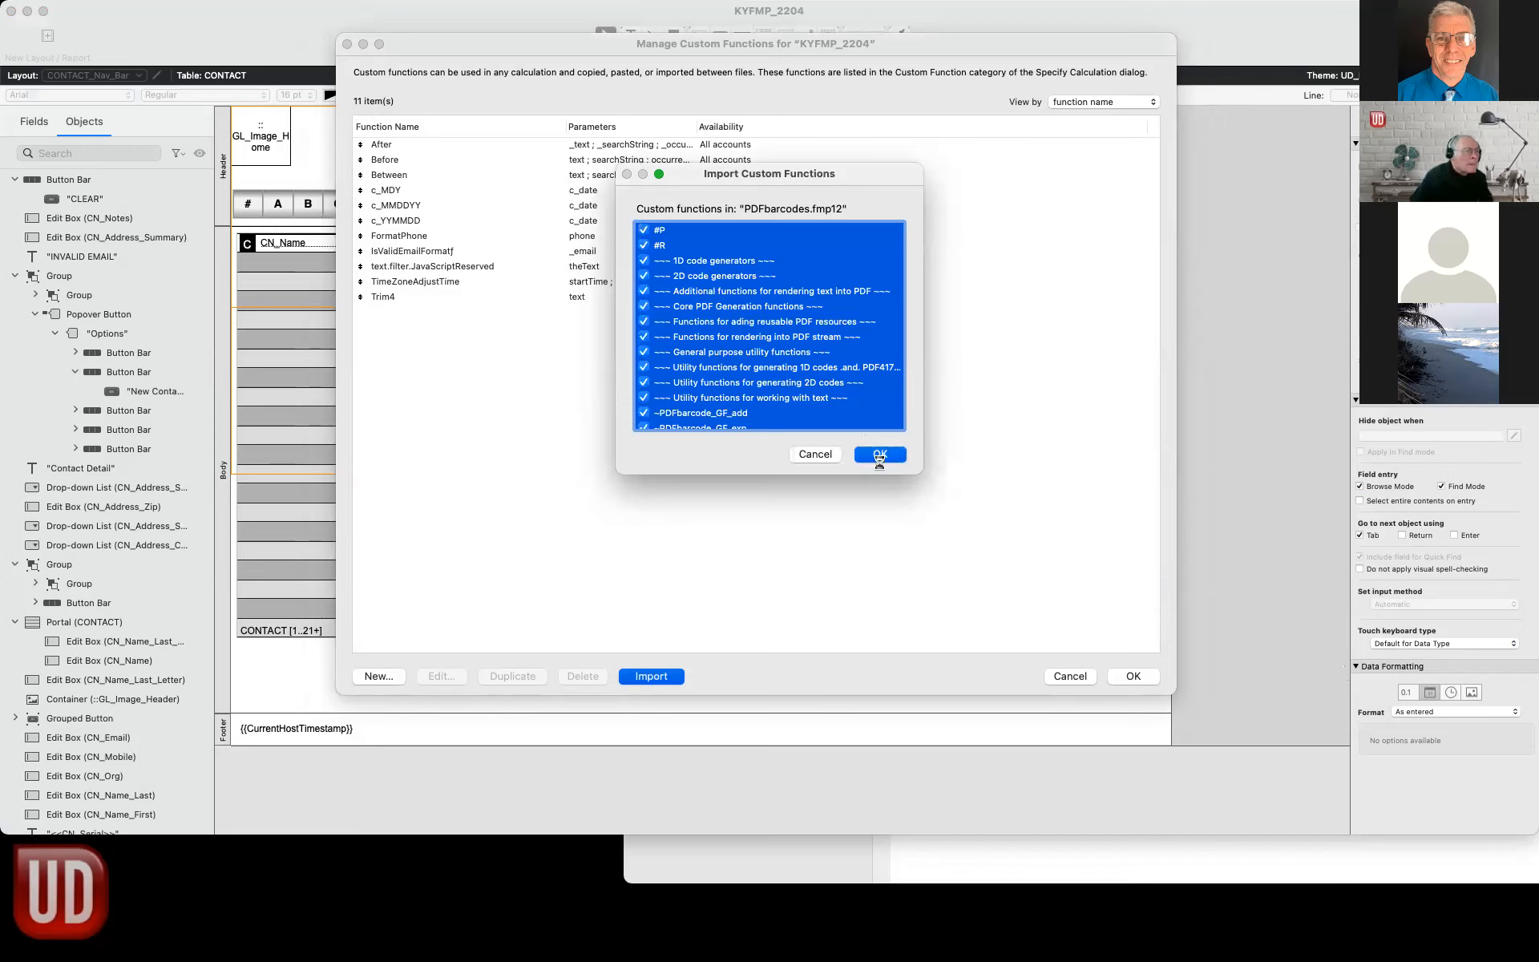
left_click(874, 456)
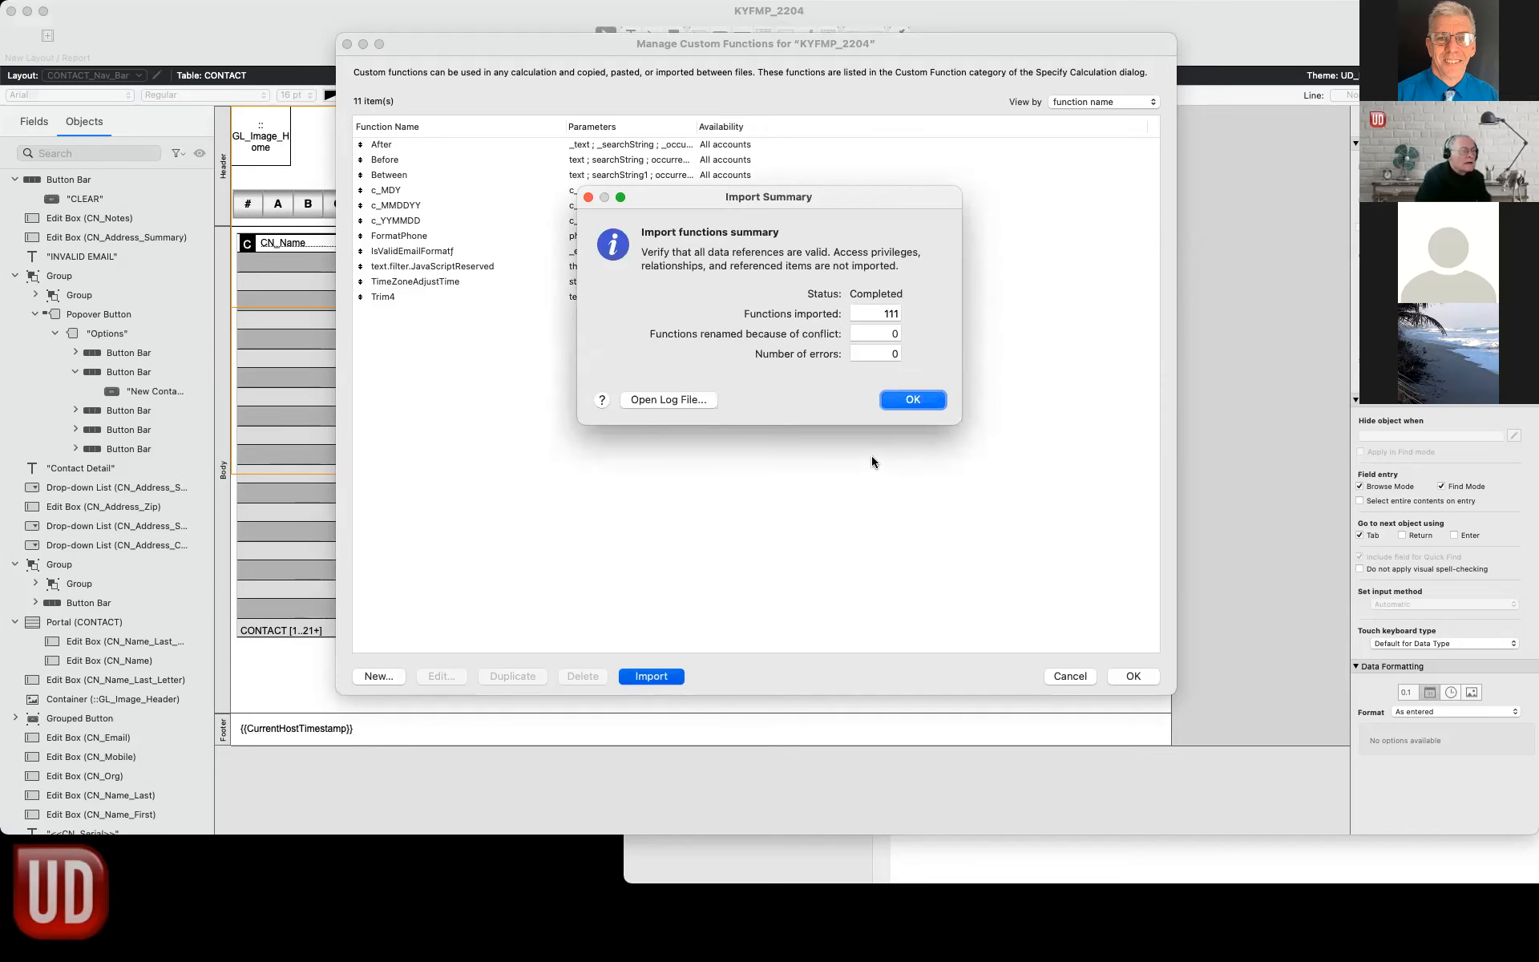
left_click(890, 400)
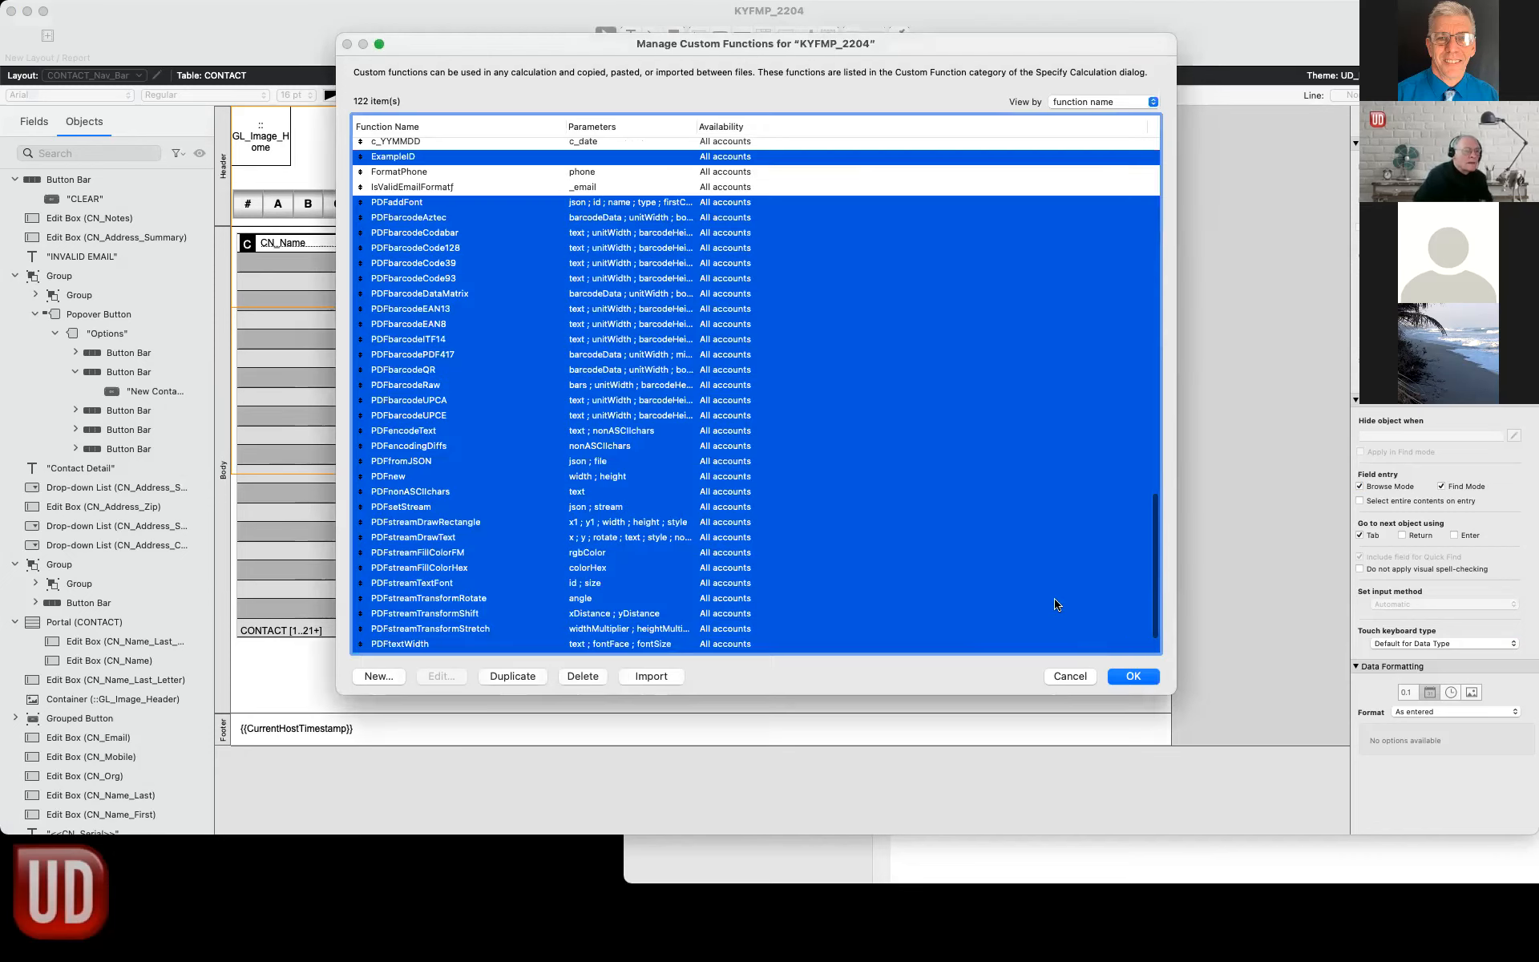
left_click(995, 648)
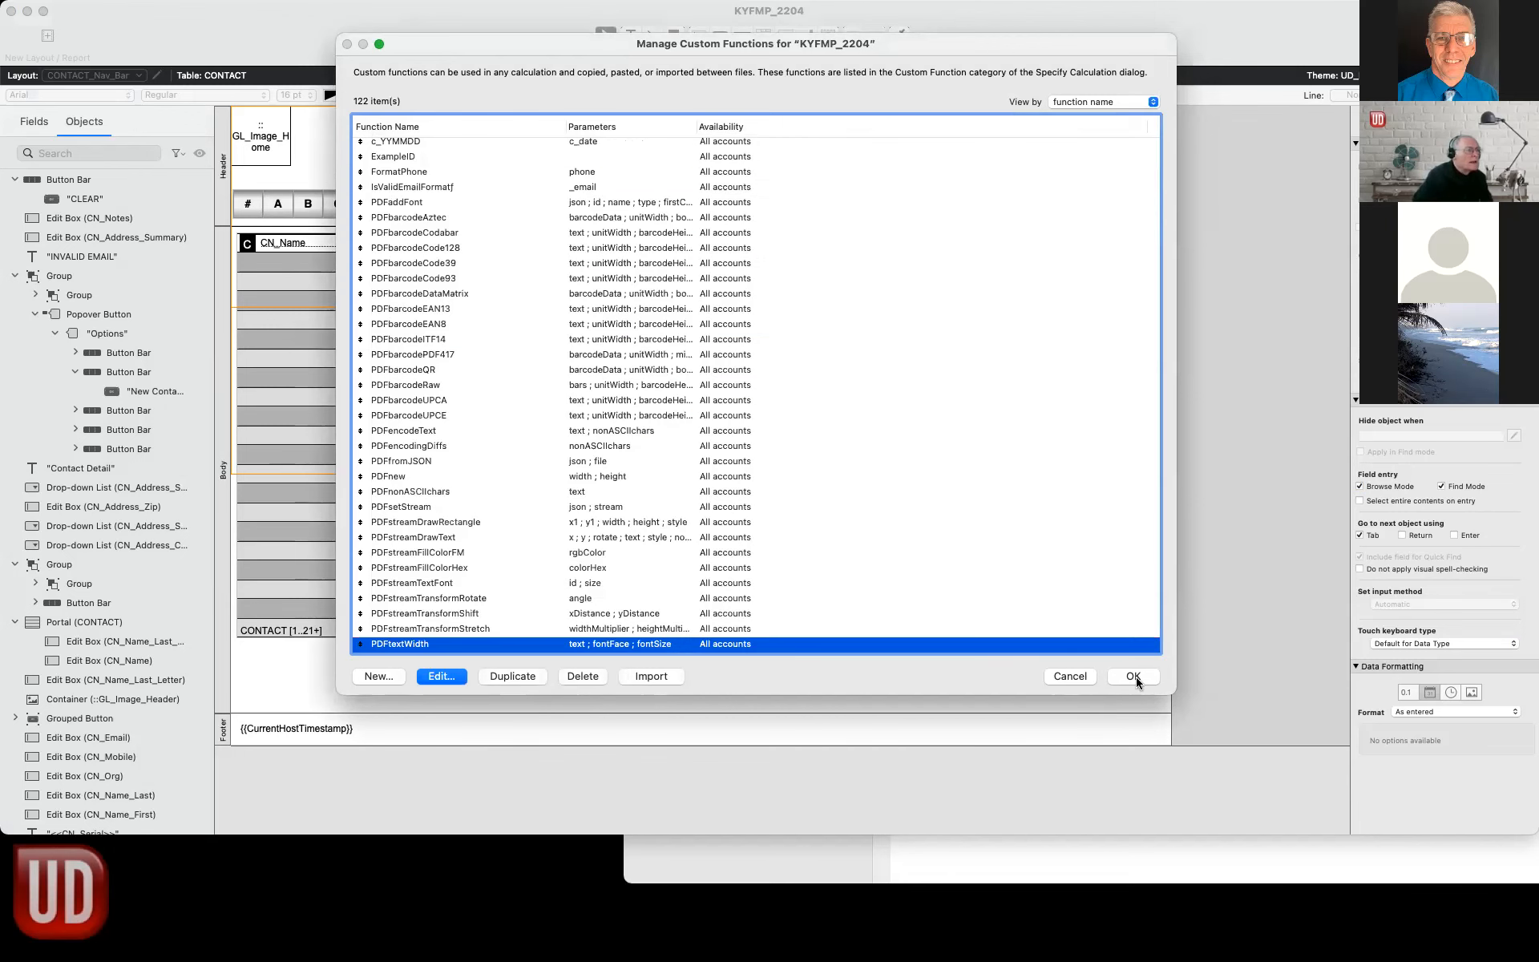
left_click(1133, 678)
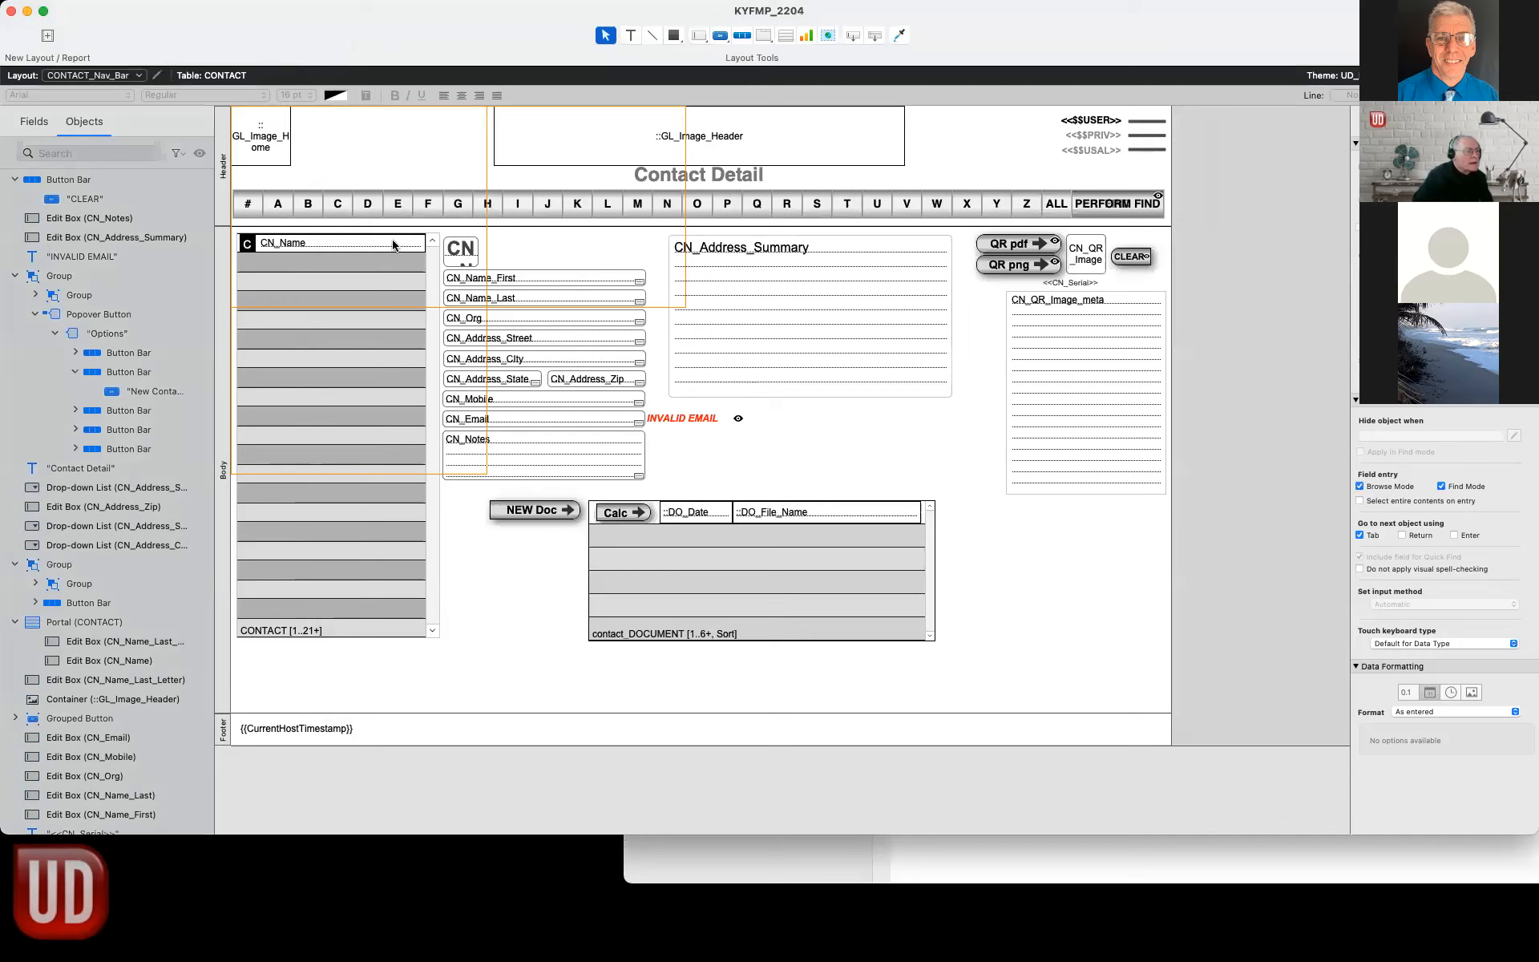
Open the database's field definitions for the CONTACT table.
left_click(402, 178)
mouse_move(262, 11)
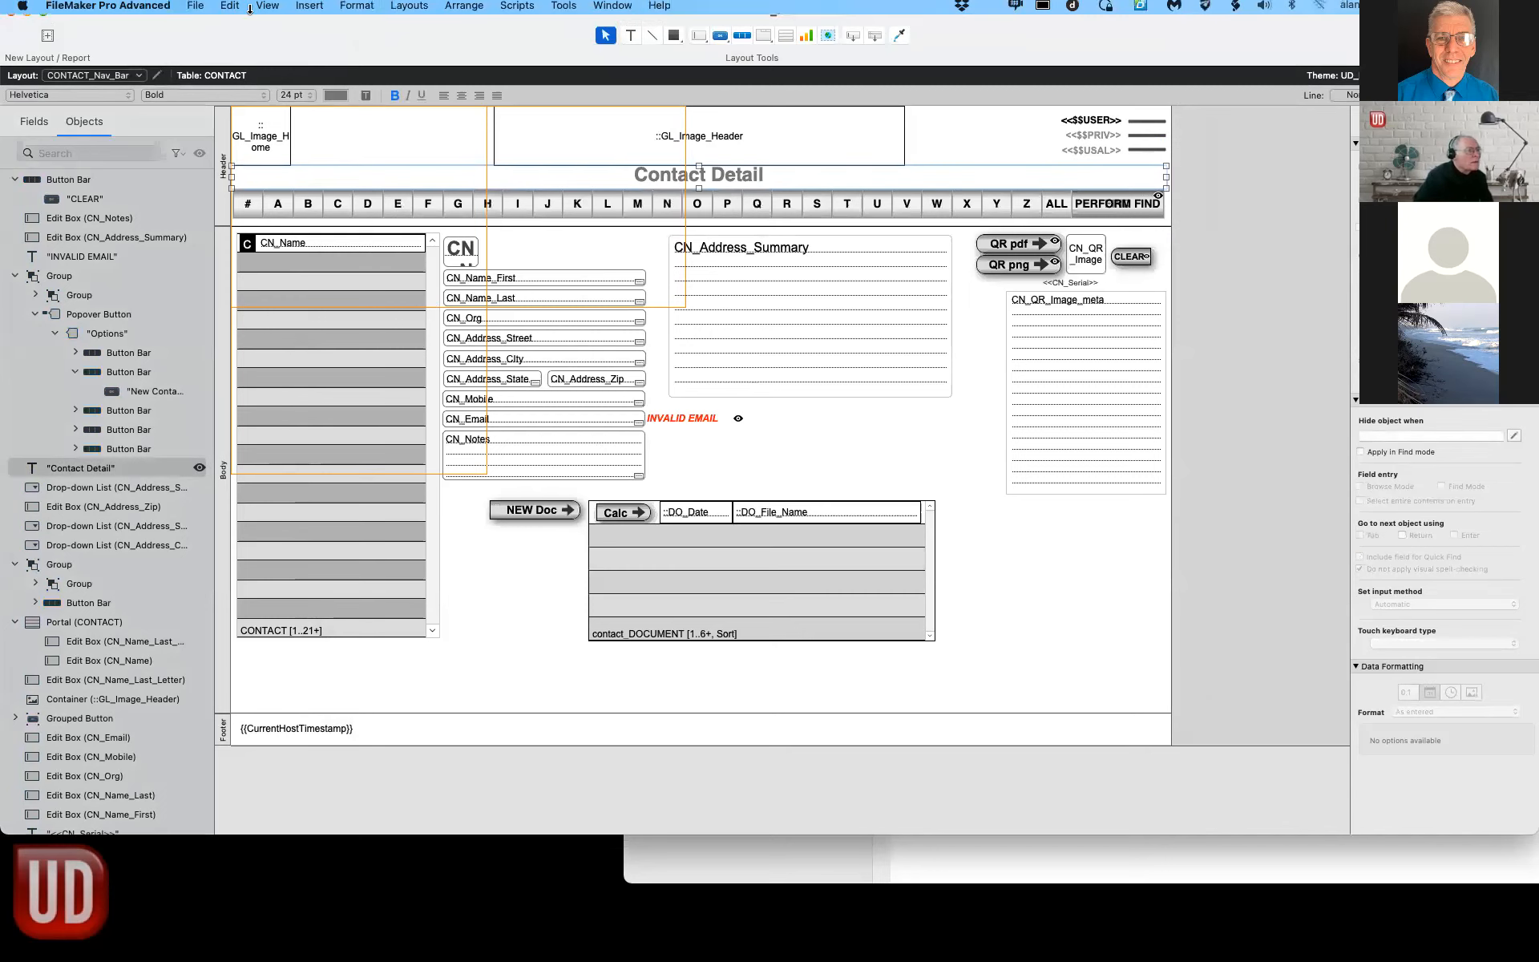
left_click(207, 10)
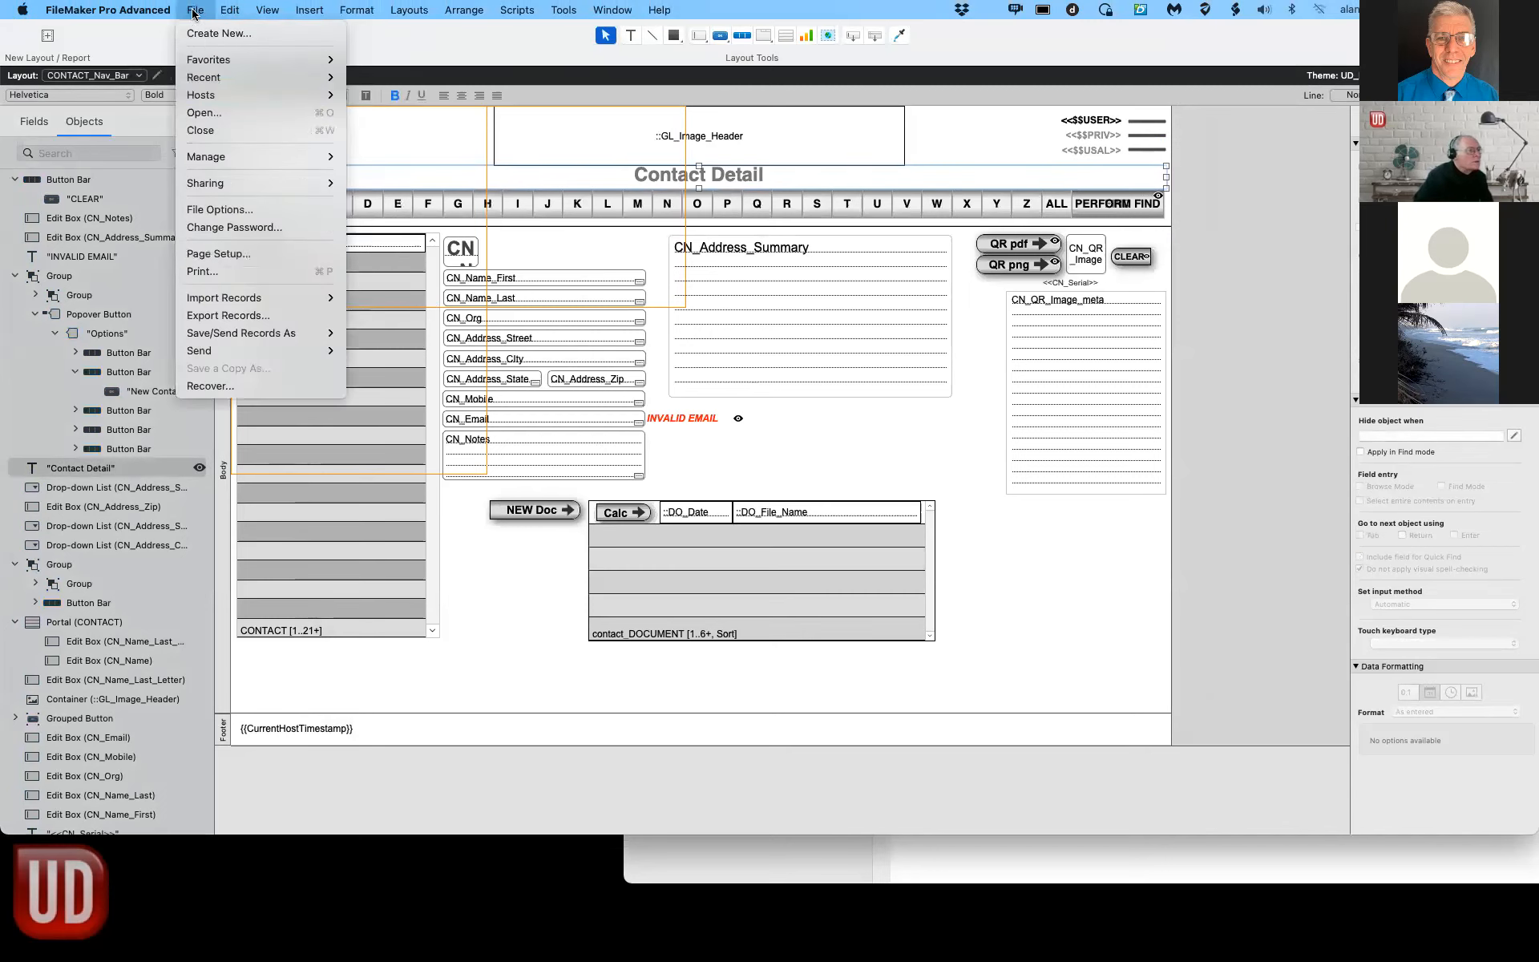
mouse_move(214, 162)
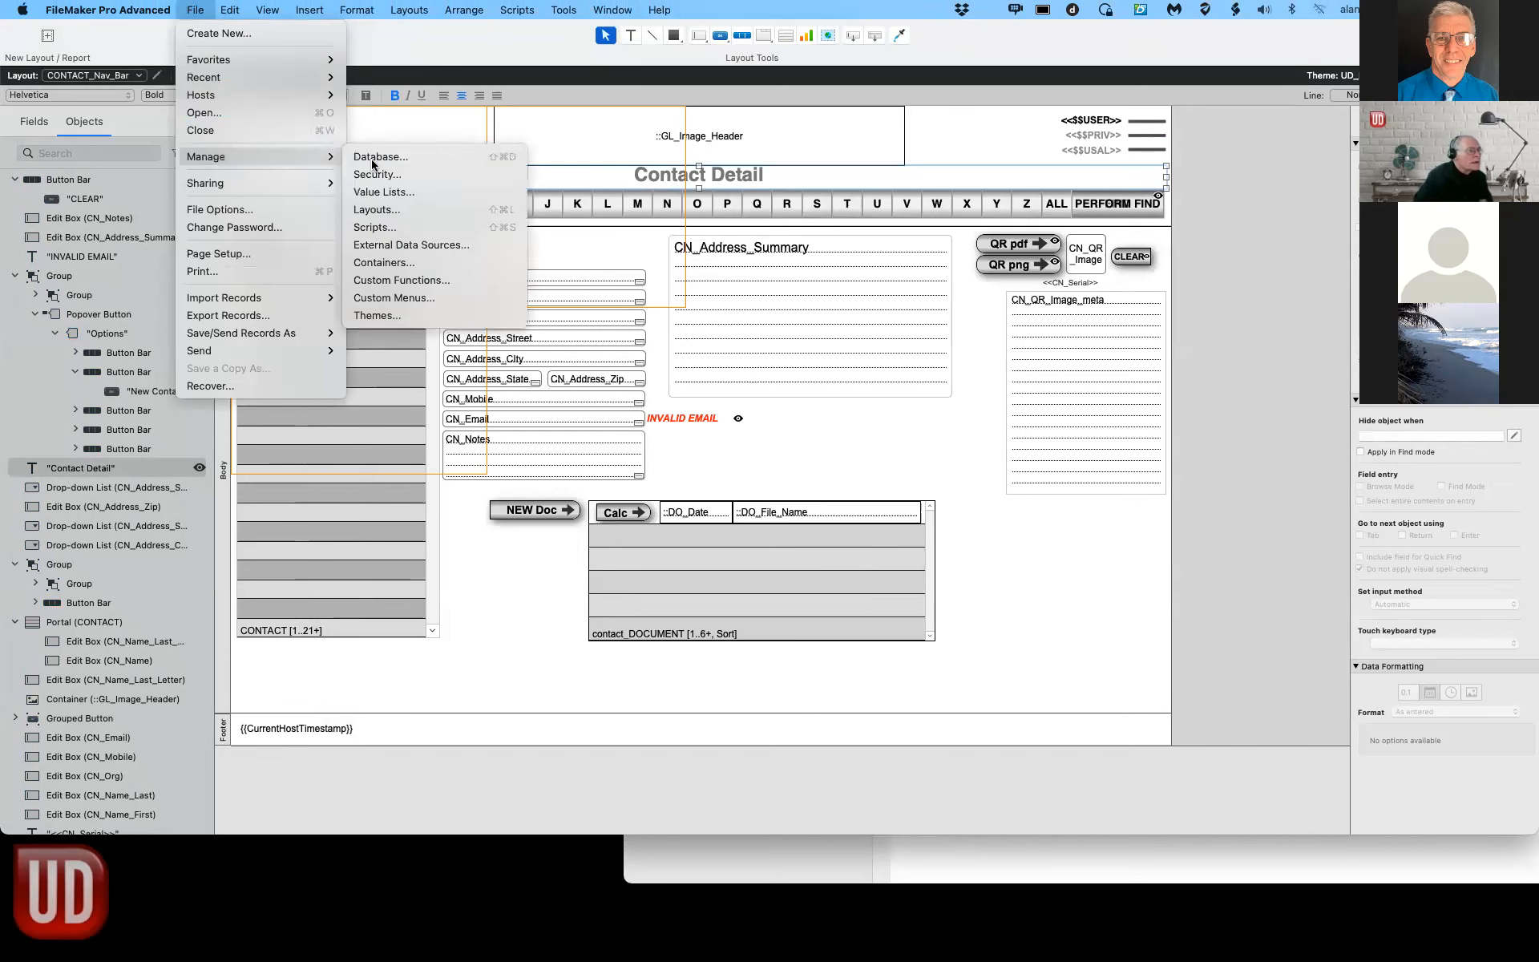
left_click(372, 161)
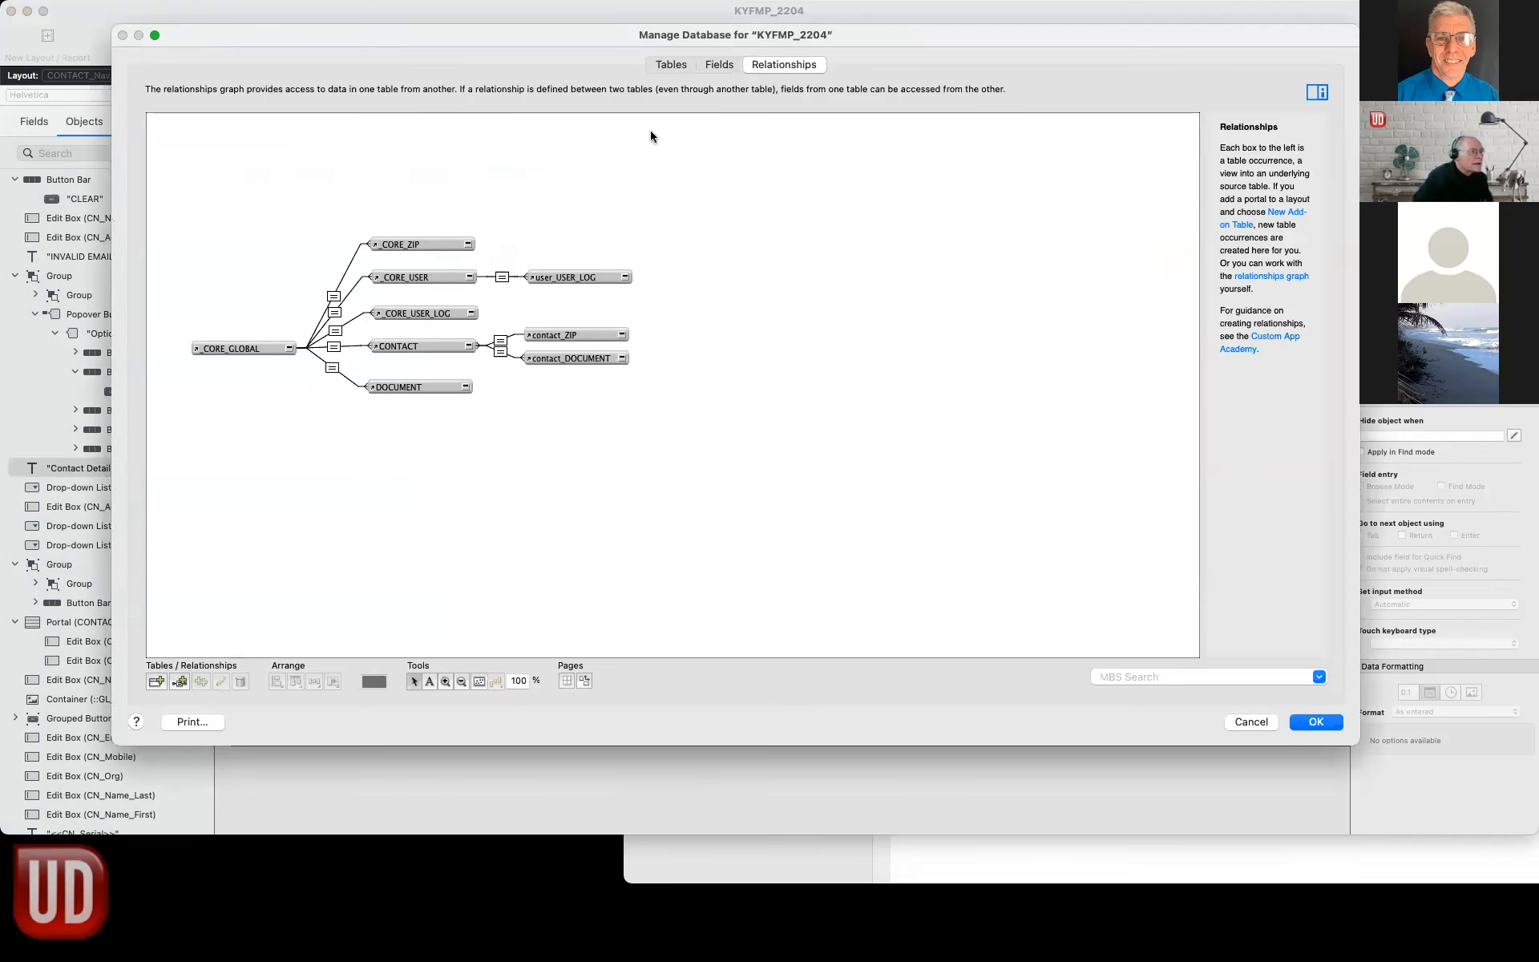
left_click(716, 64)
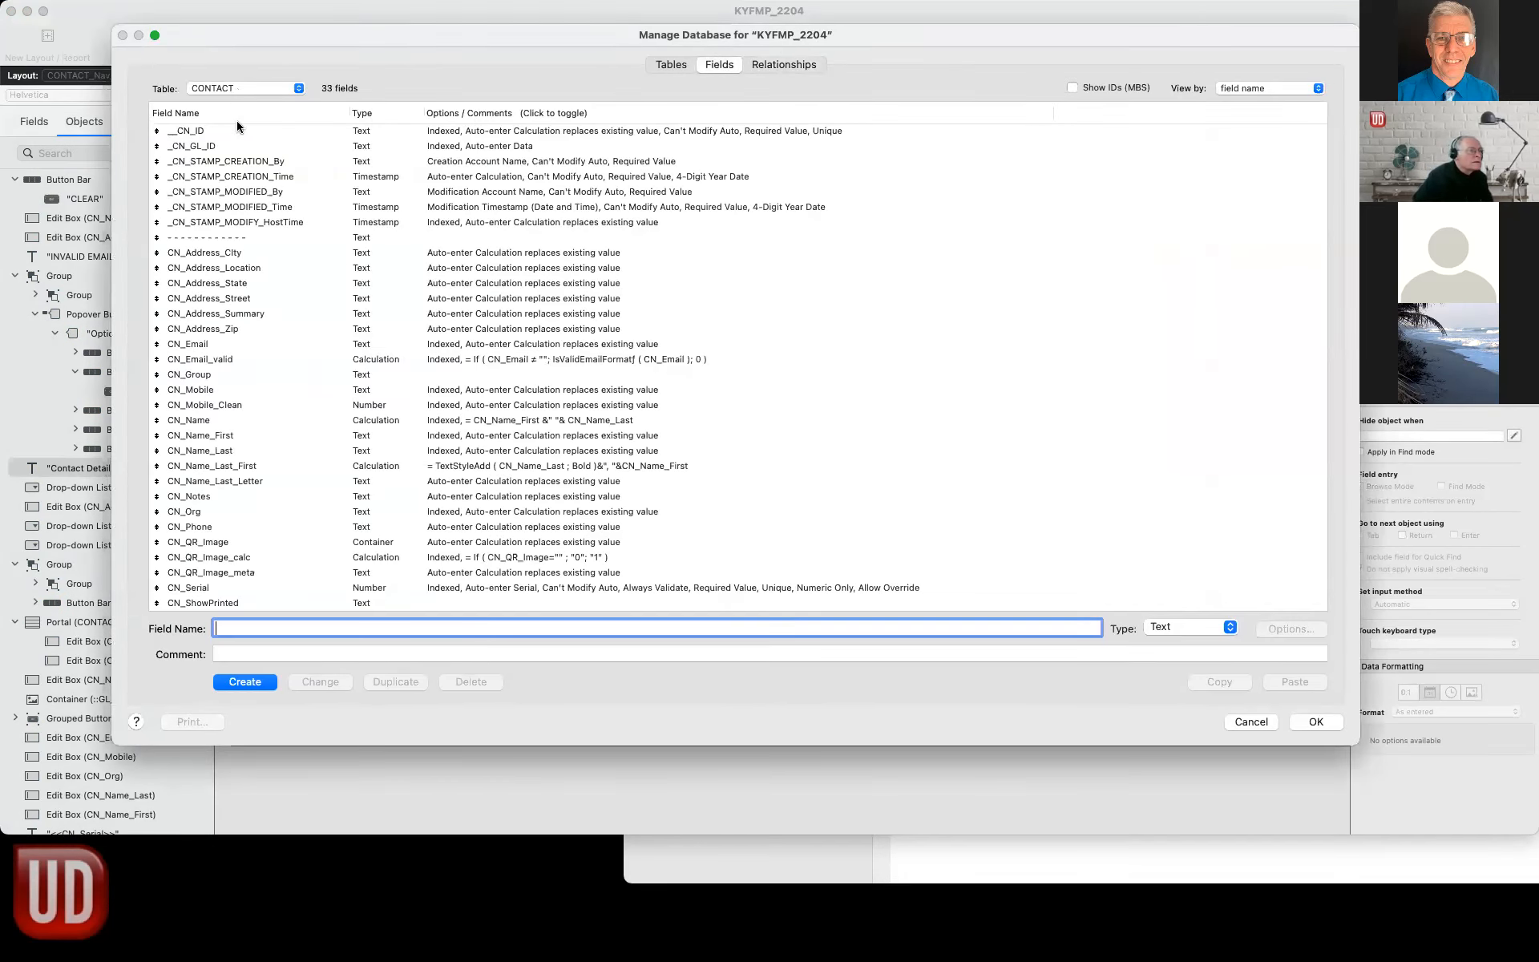
scroll(231, 389, "down", 2)
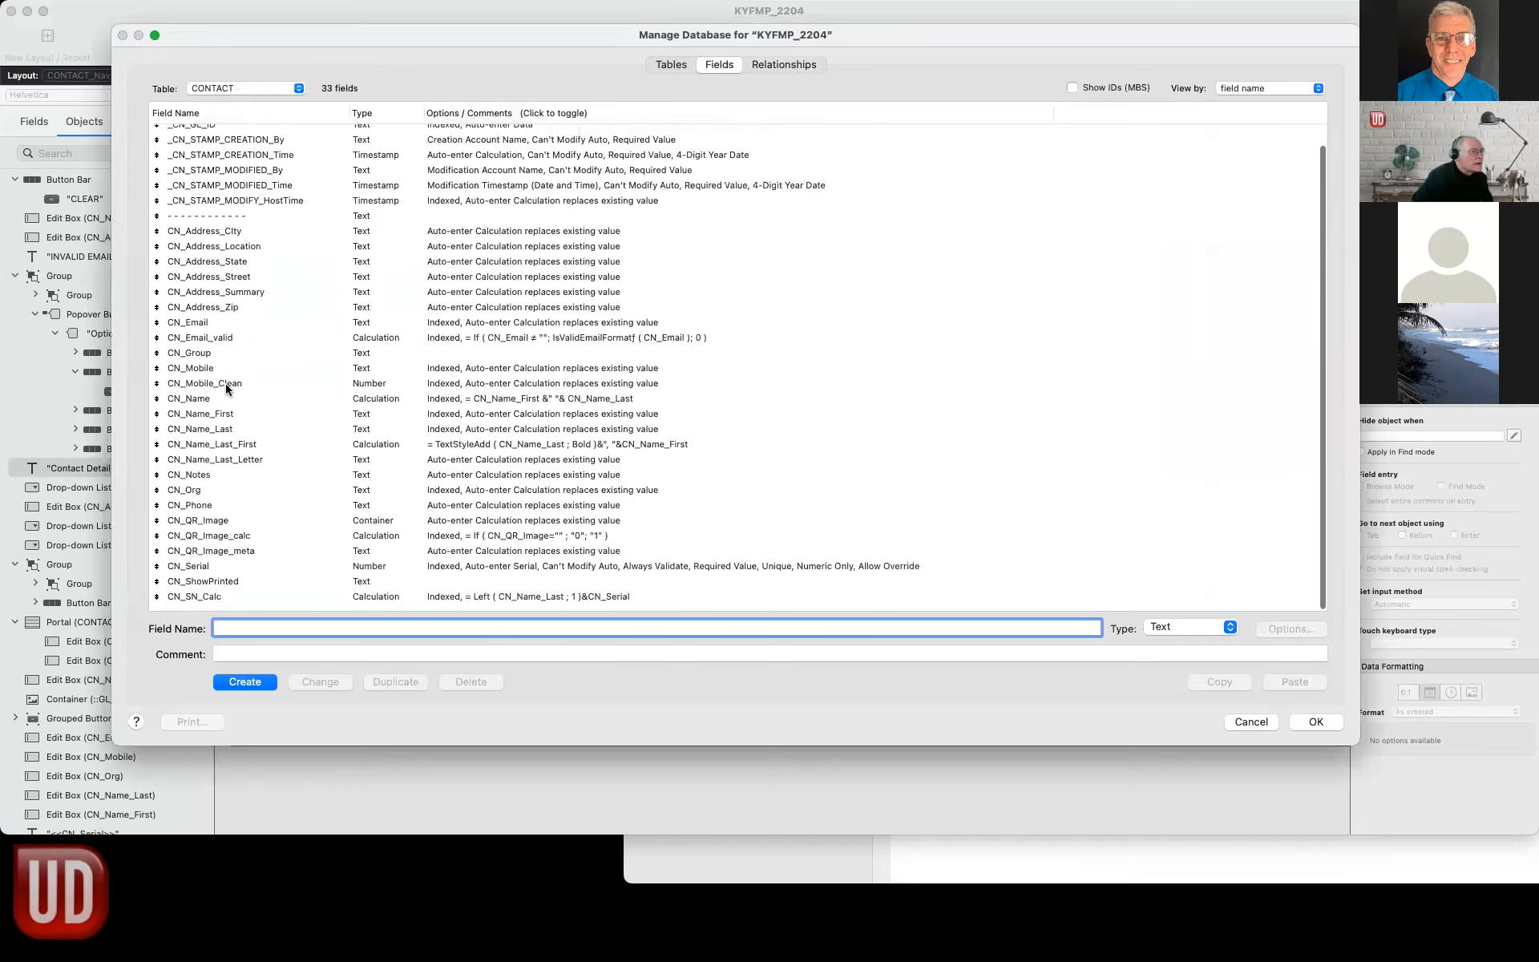
Remove the comment marks around the PDFbarcodeQR auto-enter calculation of the CN_QR_Image field and save the field definitions.
left_click(214, 527)
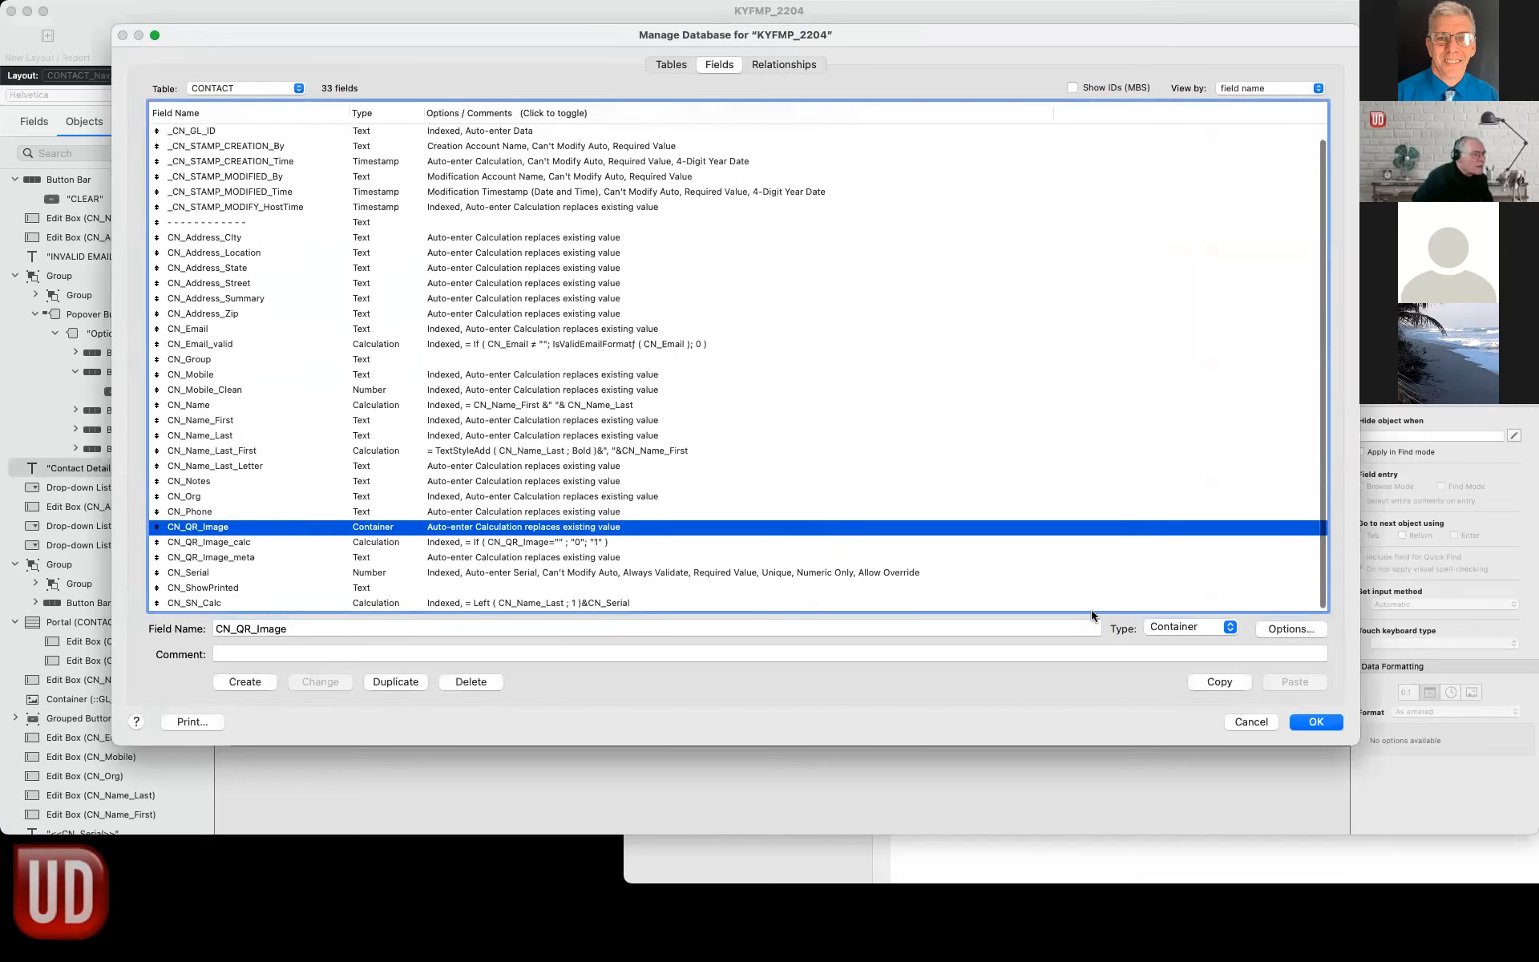
left_click(1286, 628)
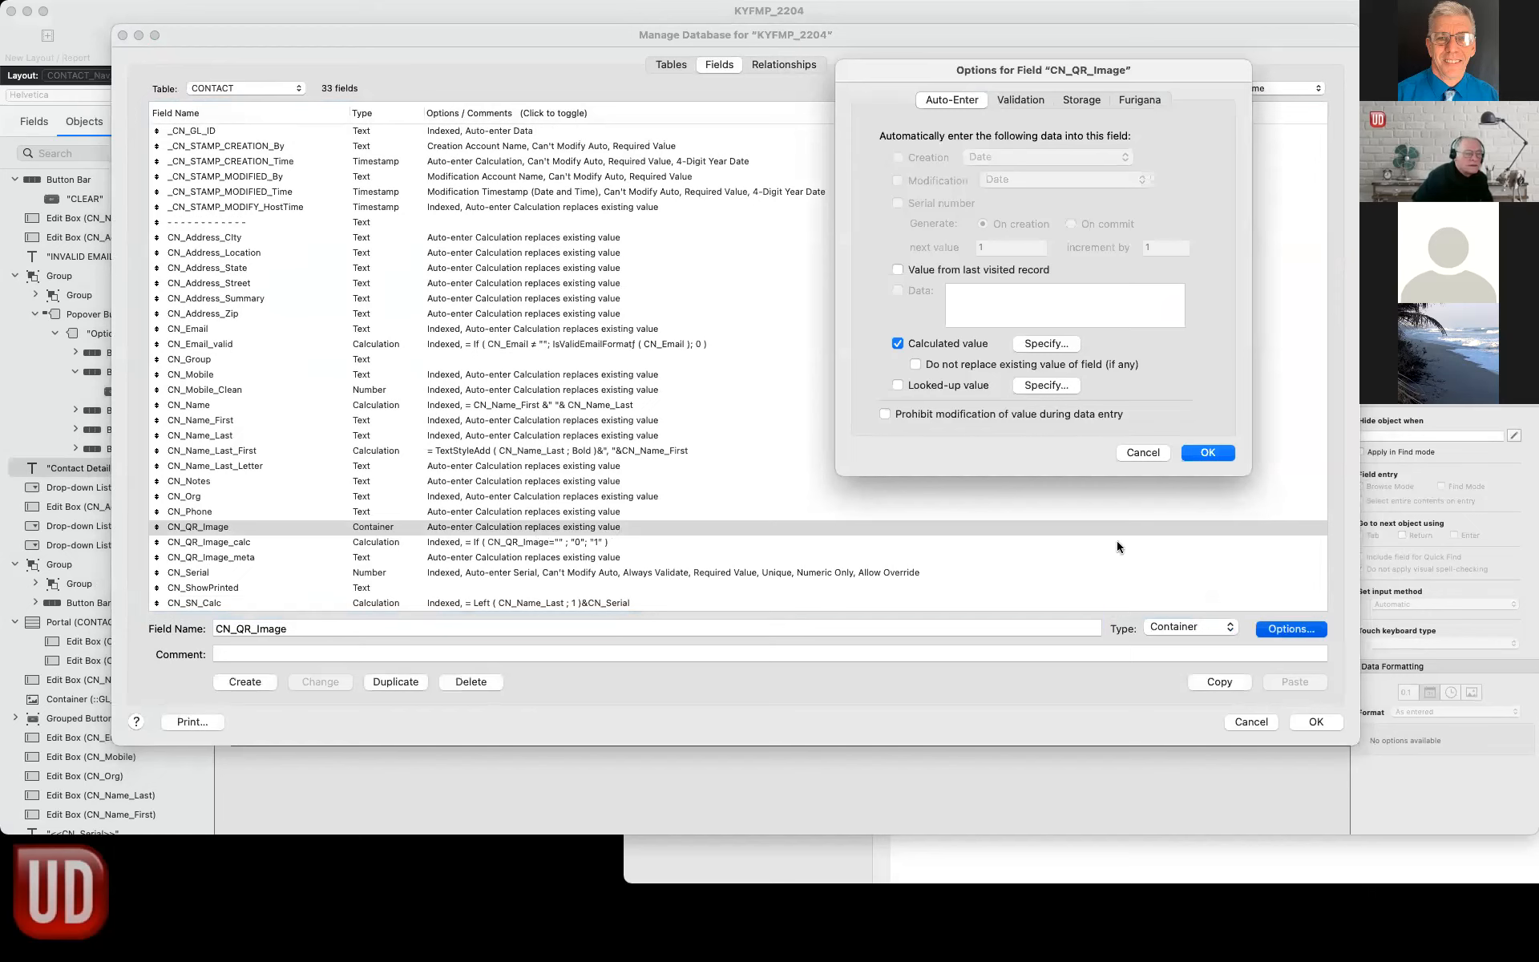
left_click(1055, 344)
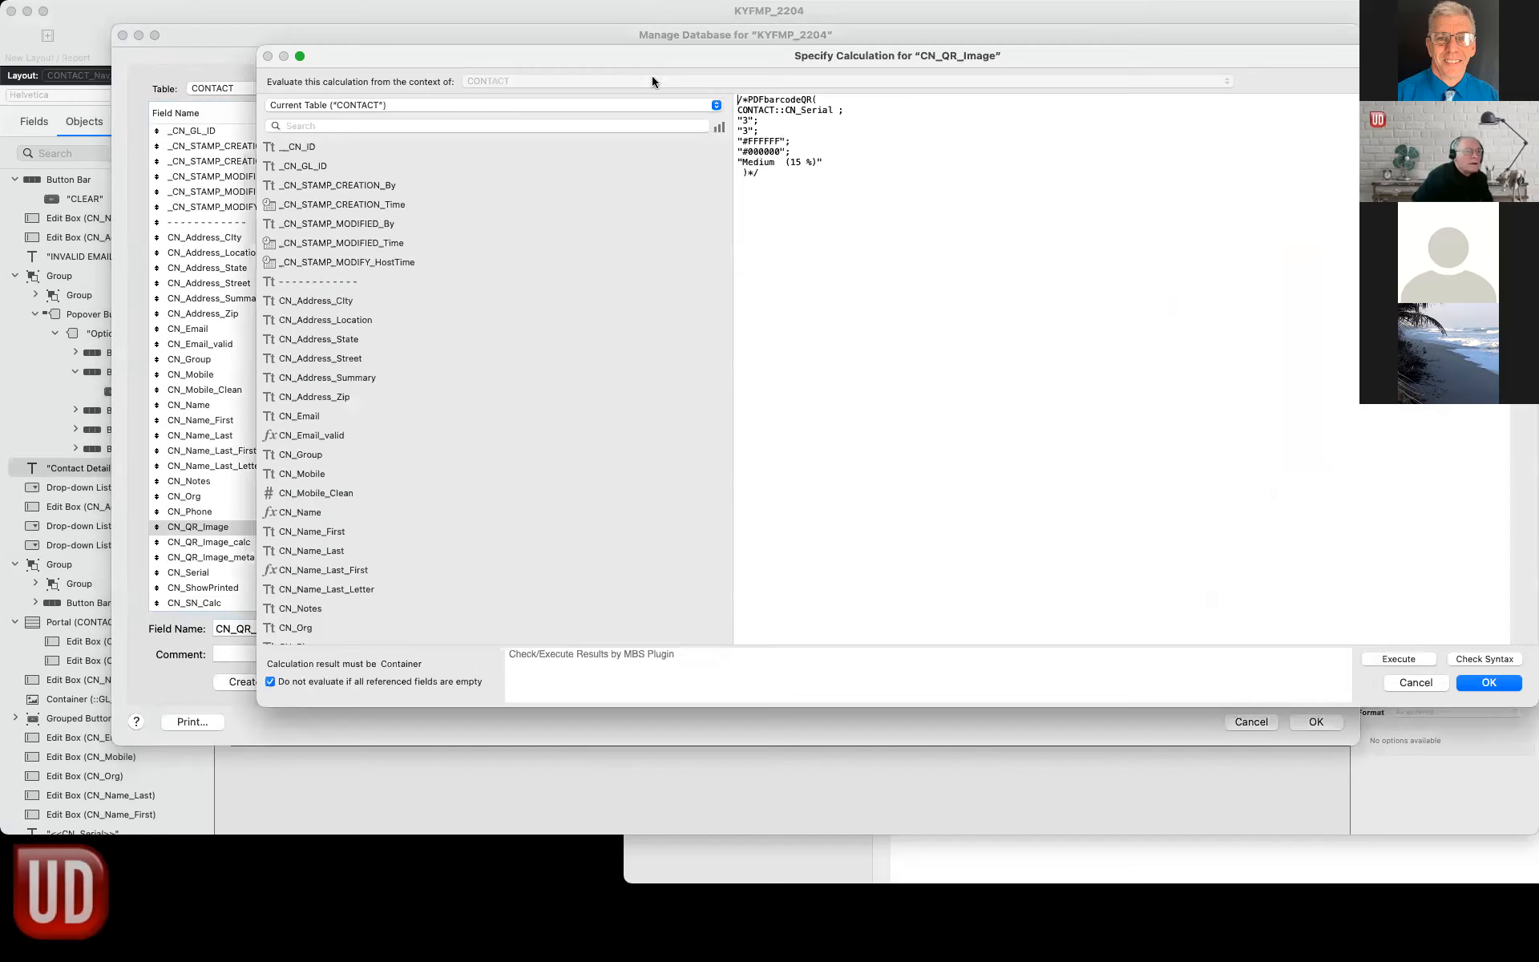
key("BackSpace")
left_click(768, 174)
key("BackSpace")
key("BackSpace")
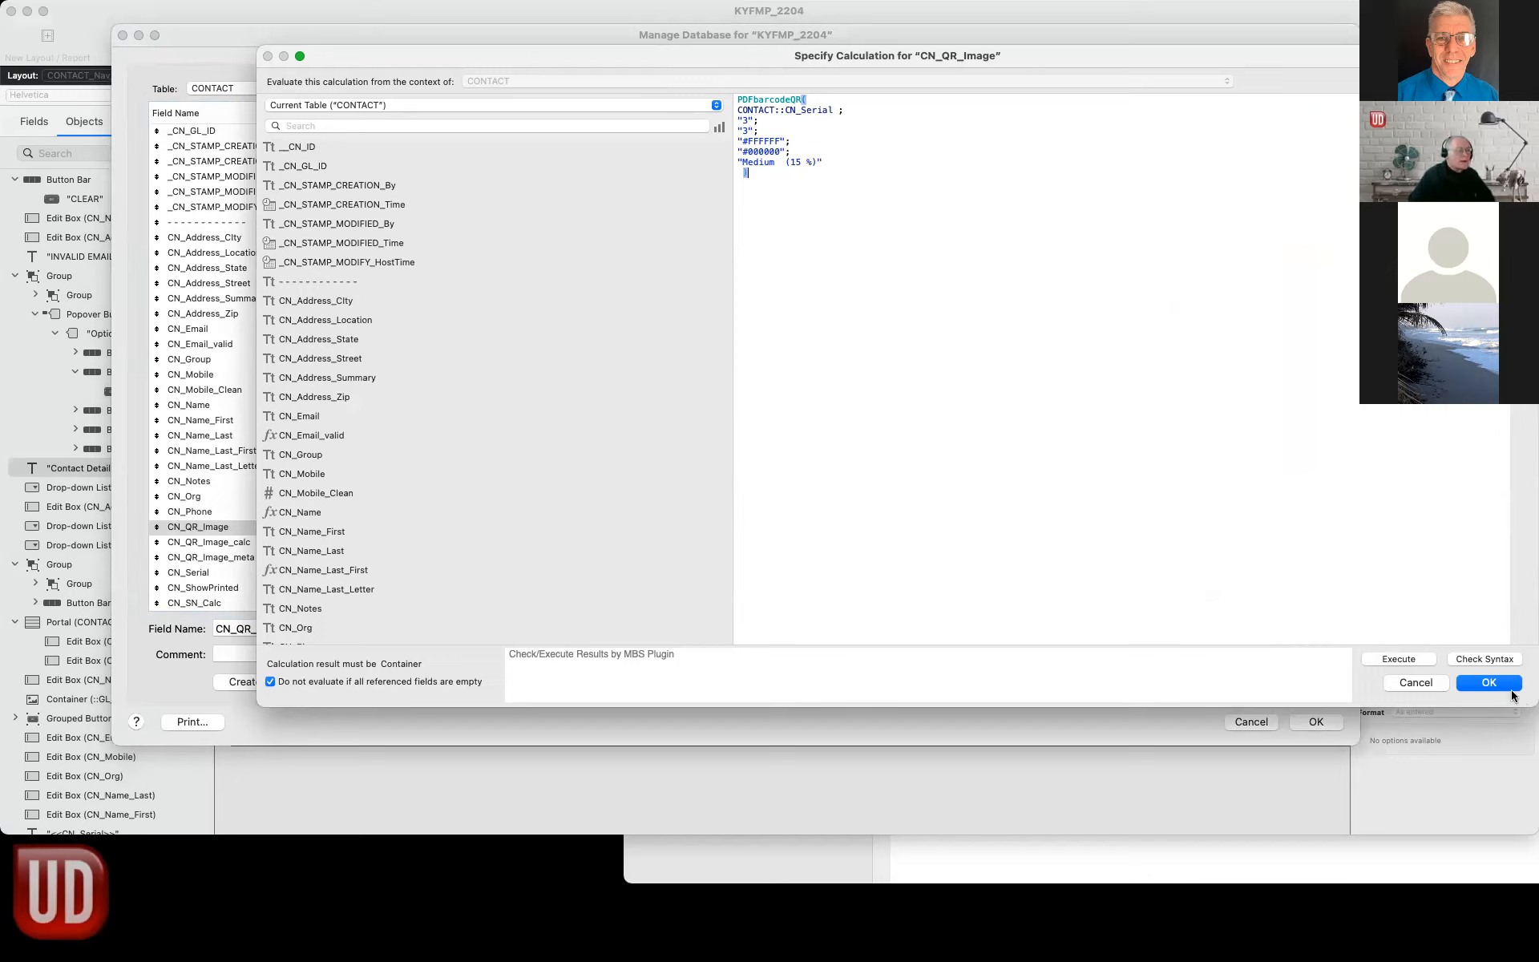
left_click(1489, 683)
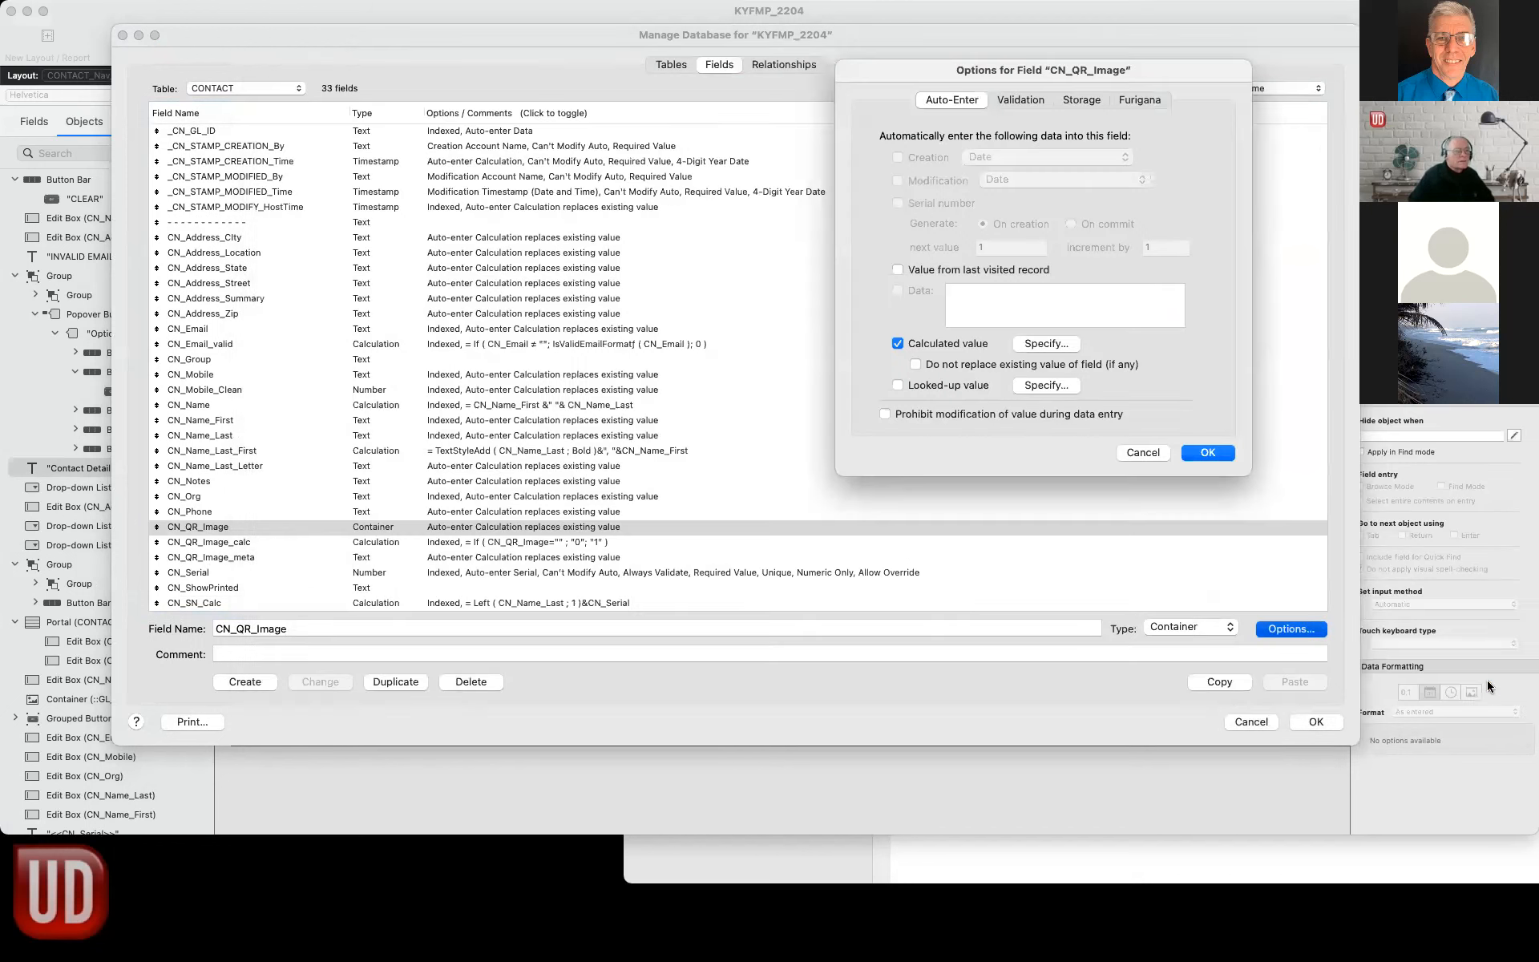
left_click(1202, 454)
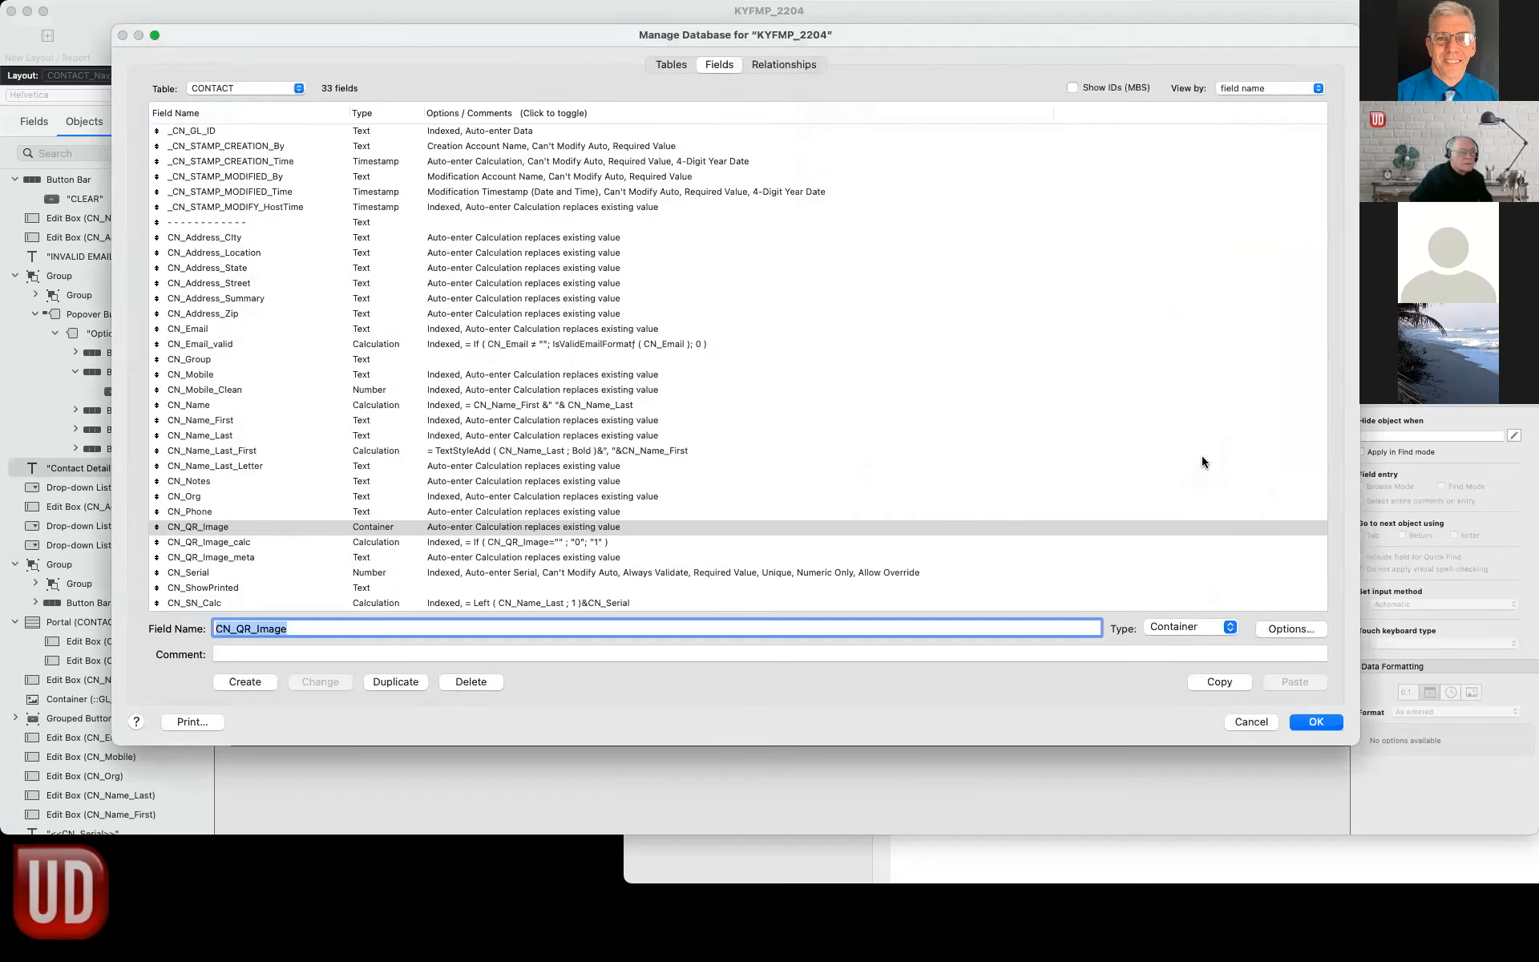
left_click(1319, 723)
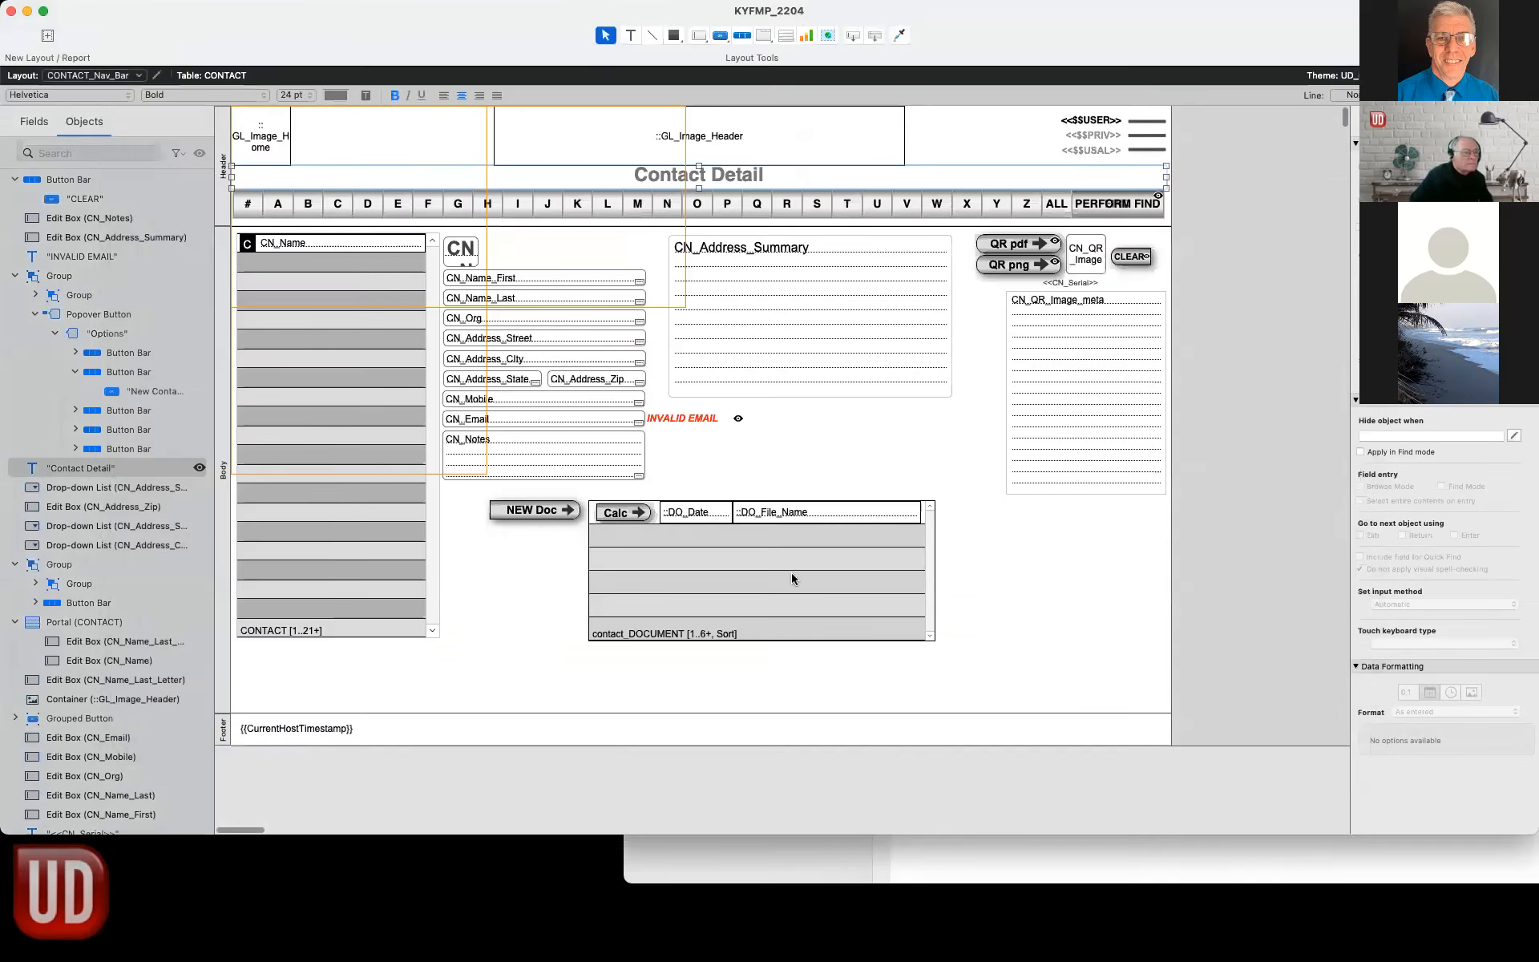
left_click(848, 452)
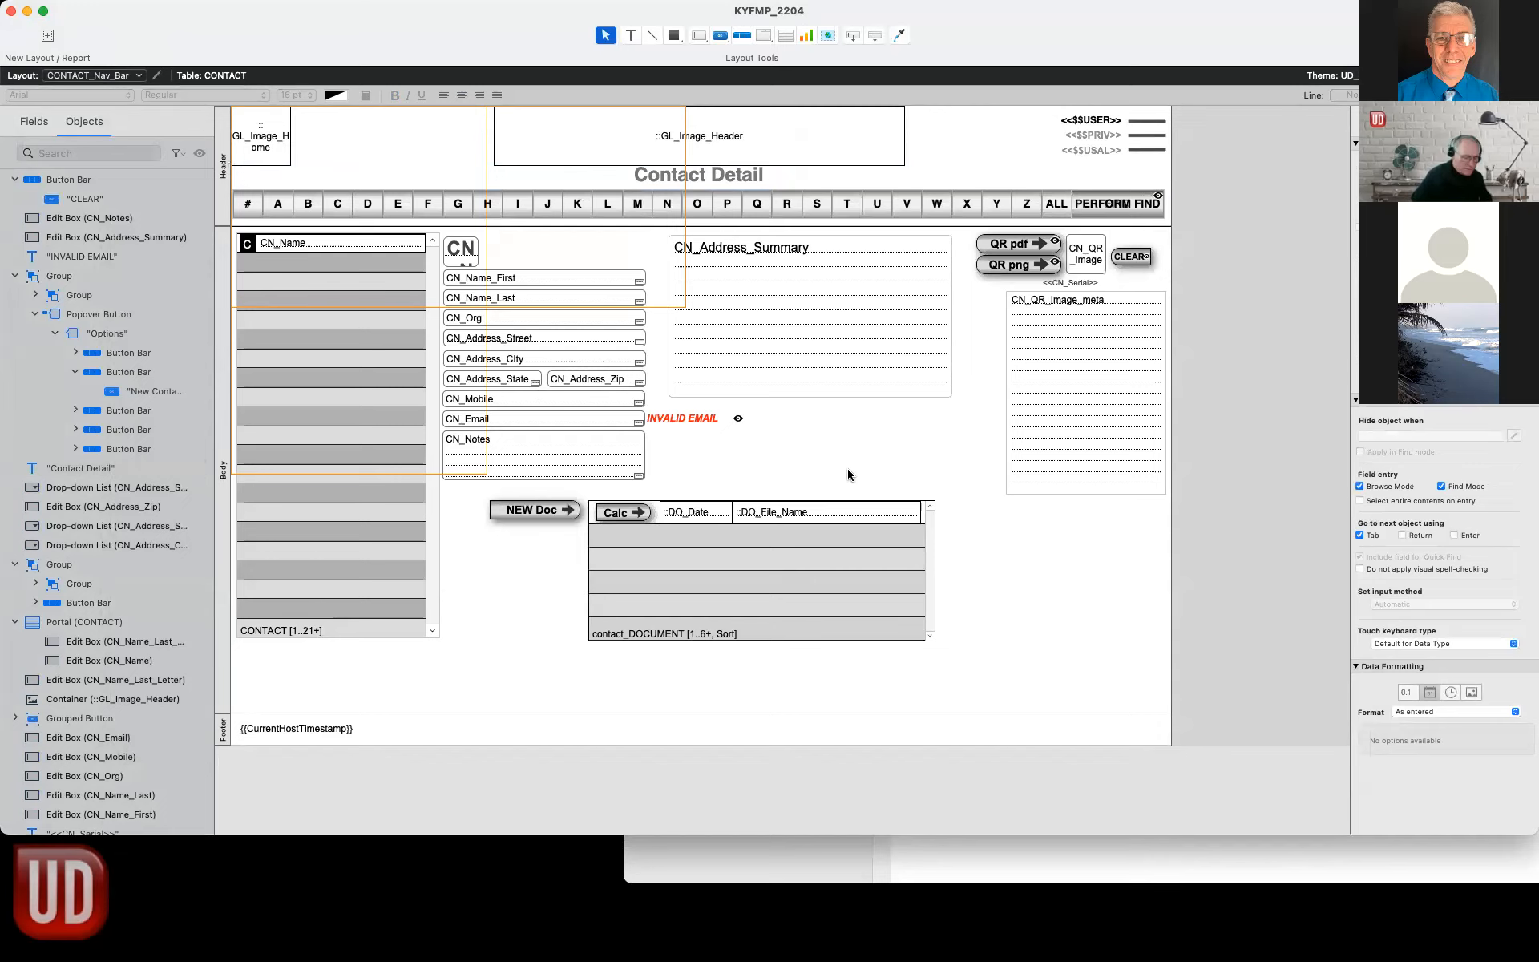
Switch to Browse mode and create a new contact record with ZIP code 12345.
key("super+b")
left_click(1329, 117)
left_click(1237, 216)
type("12345")
left_click(904, 353)
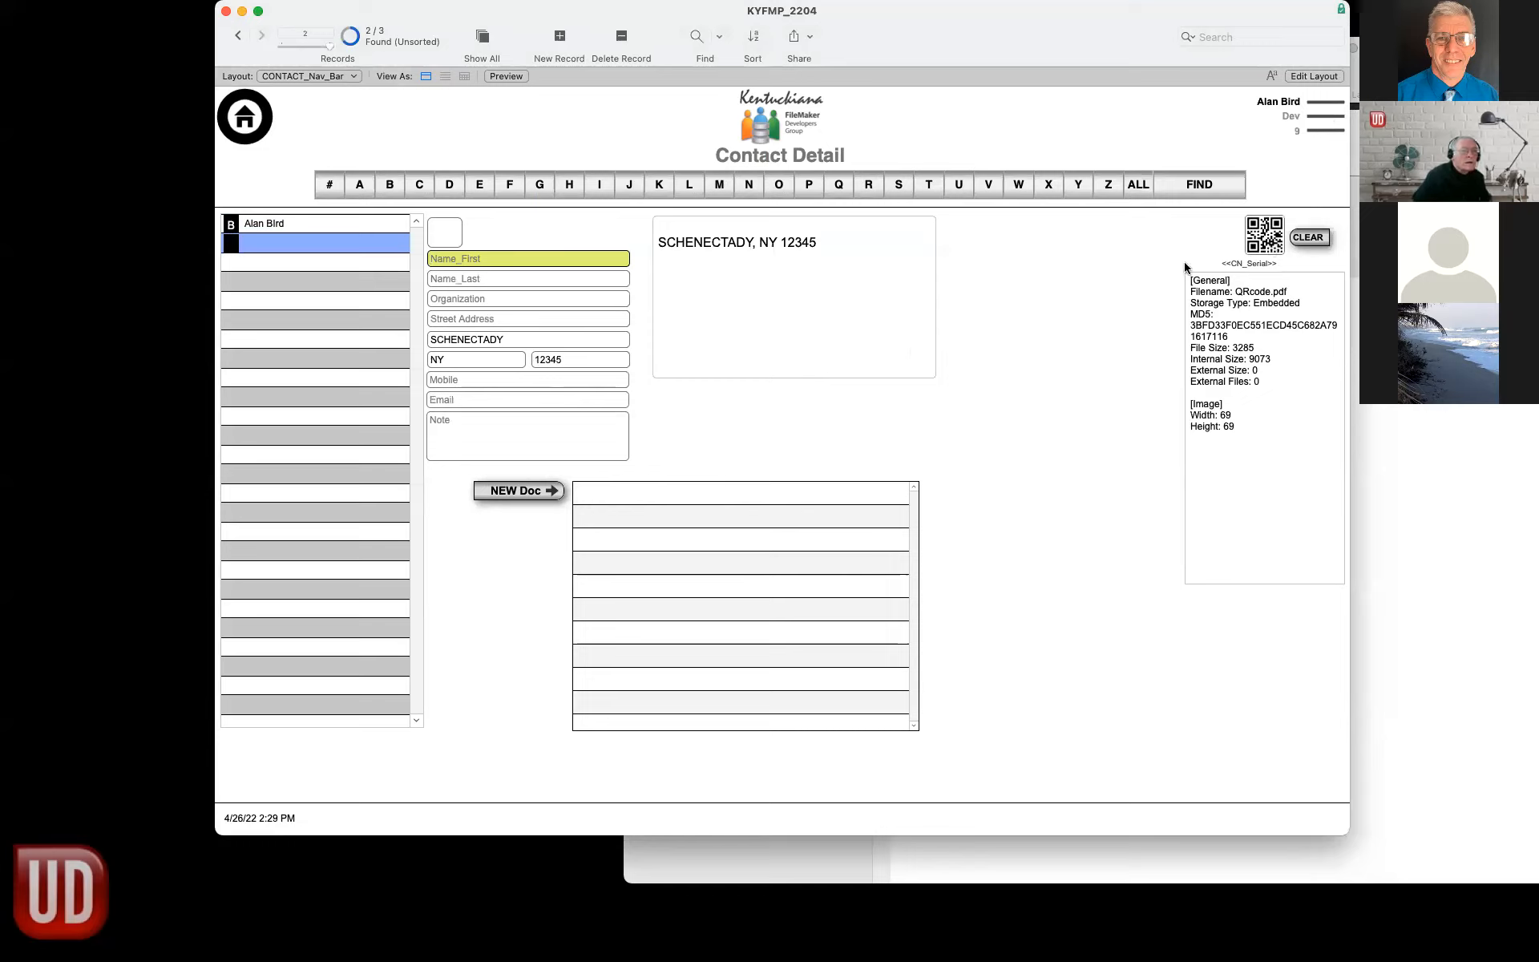
Return to Layout mode and delete the <<CN_Serial>> text below the CN_QR_Image container.
key("super+l")
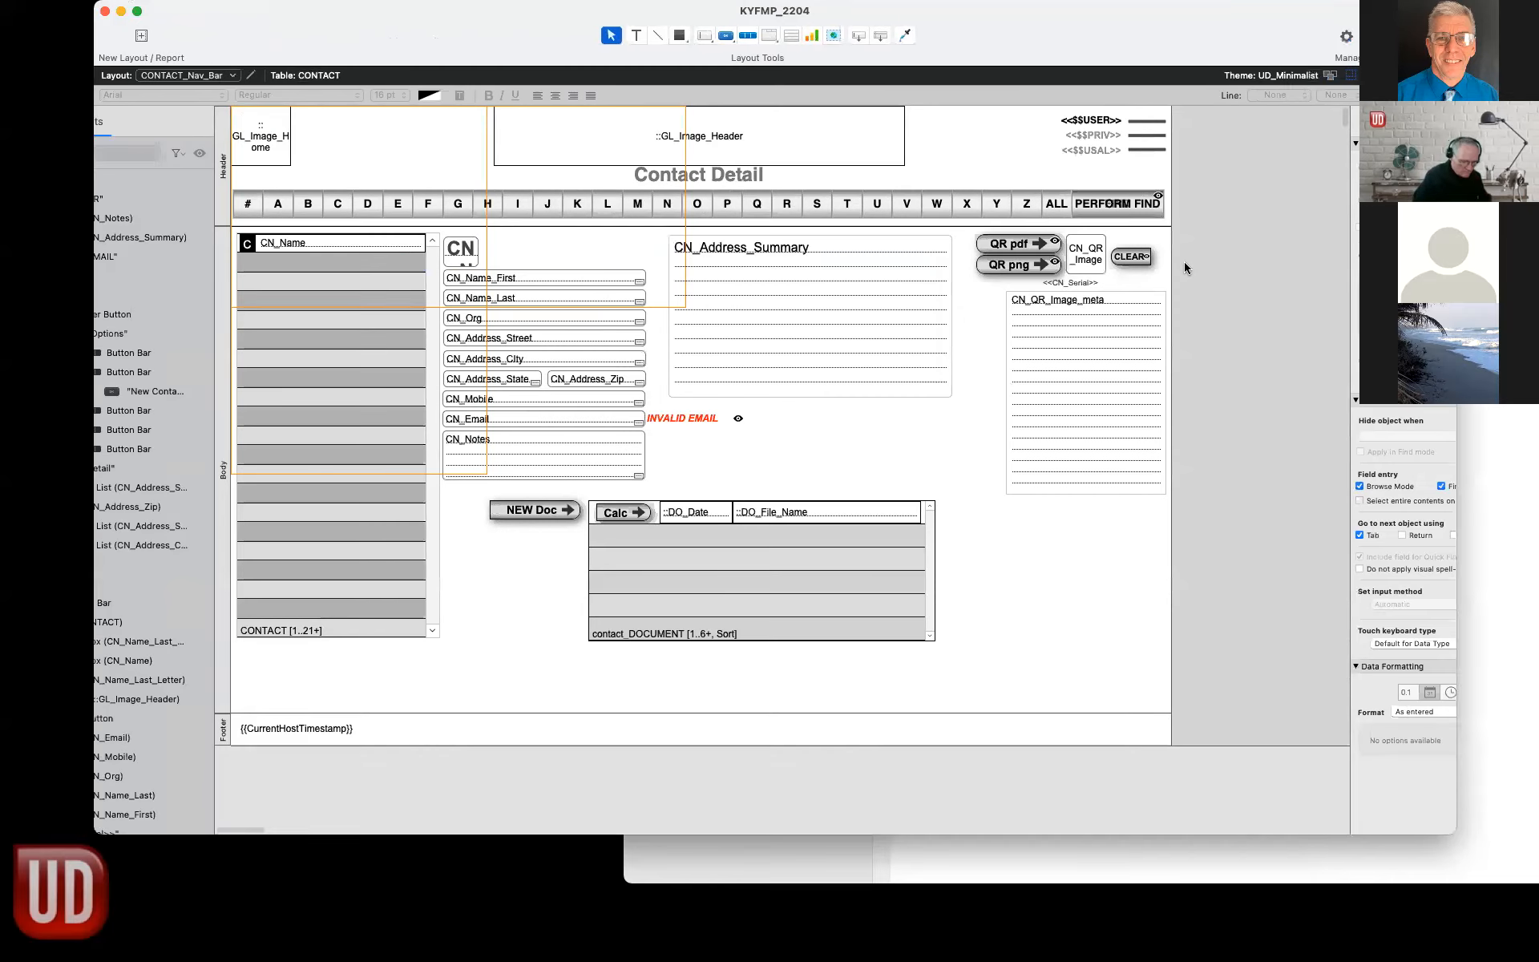
left_click(1066, 283)
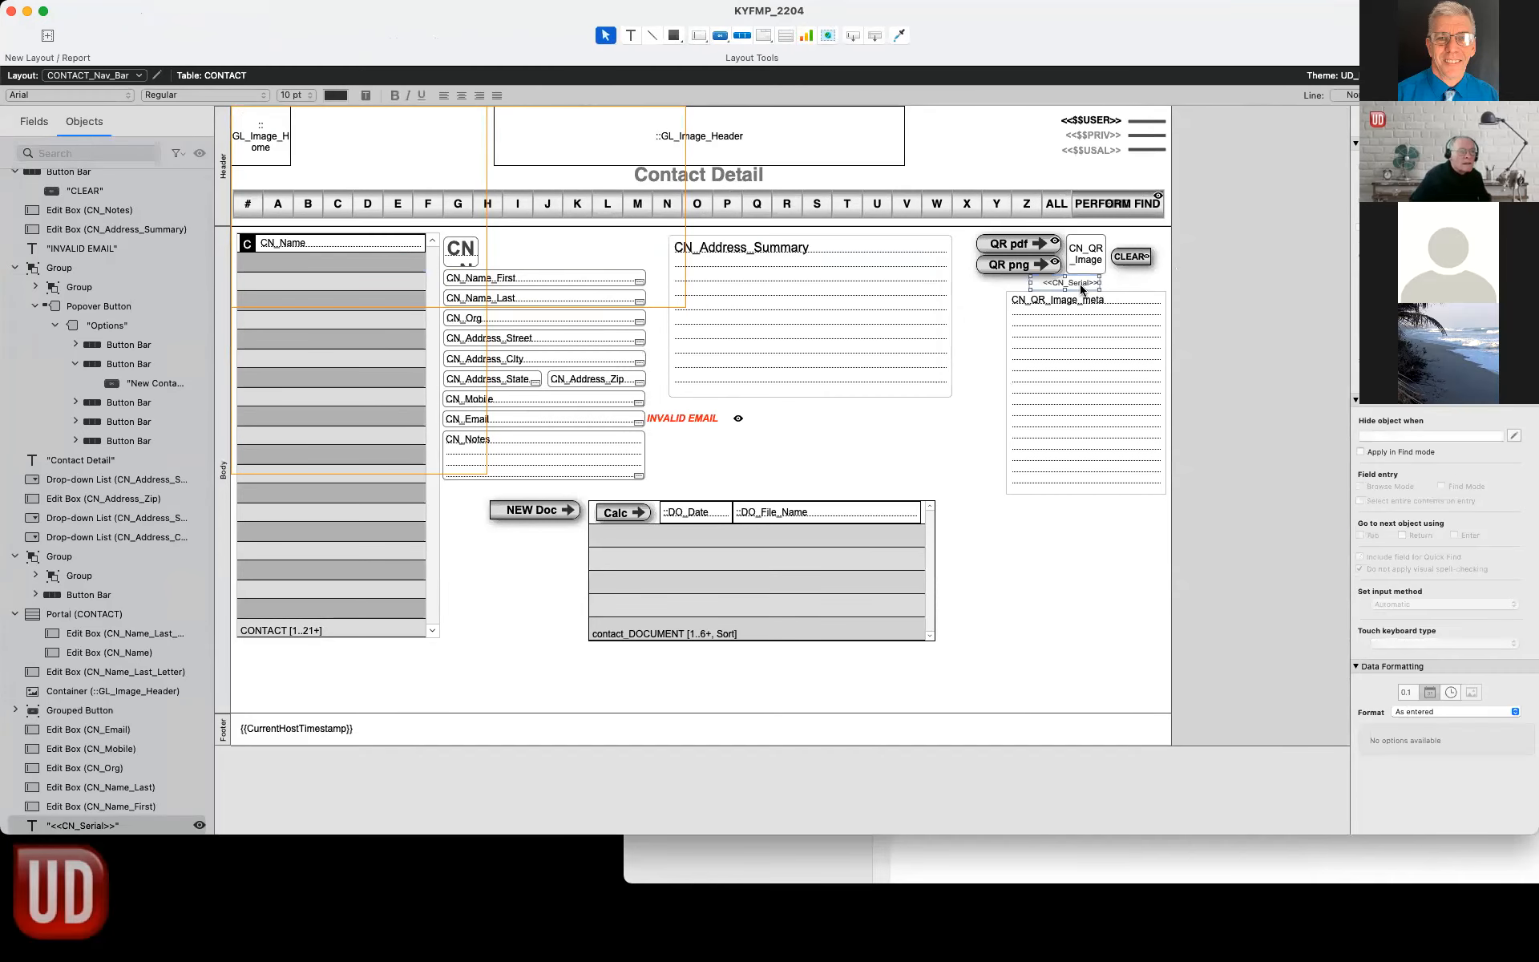
key("Delete")
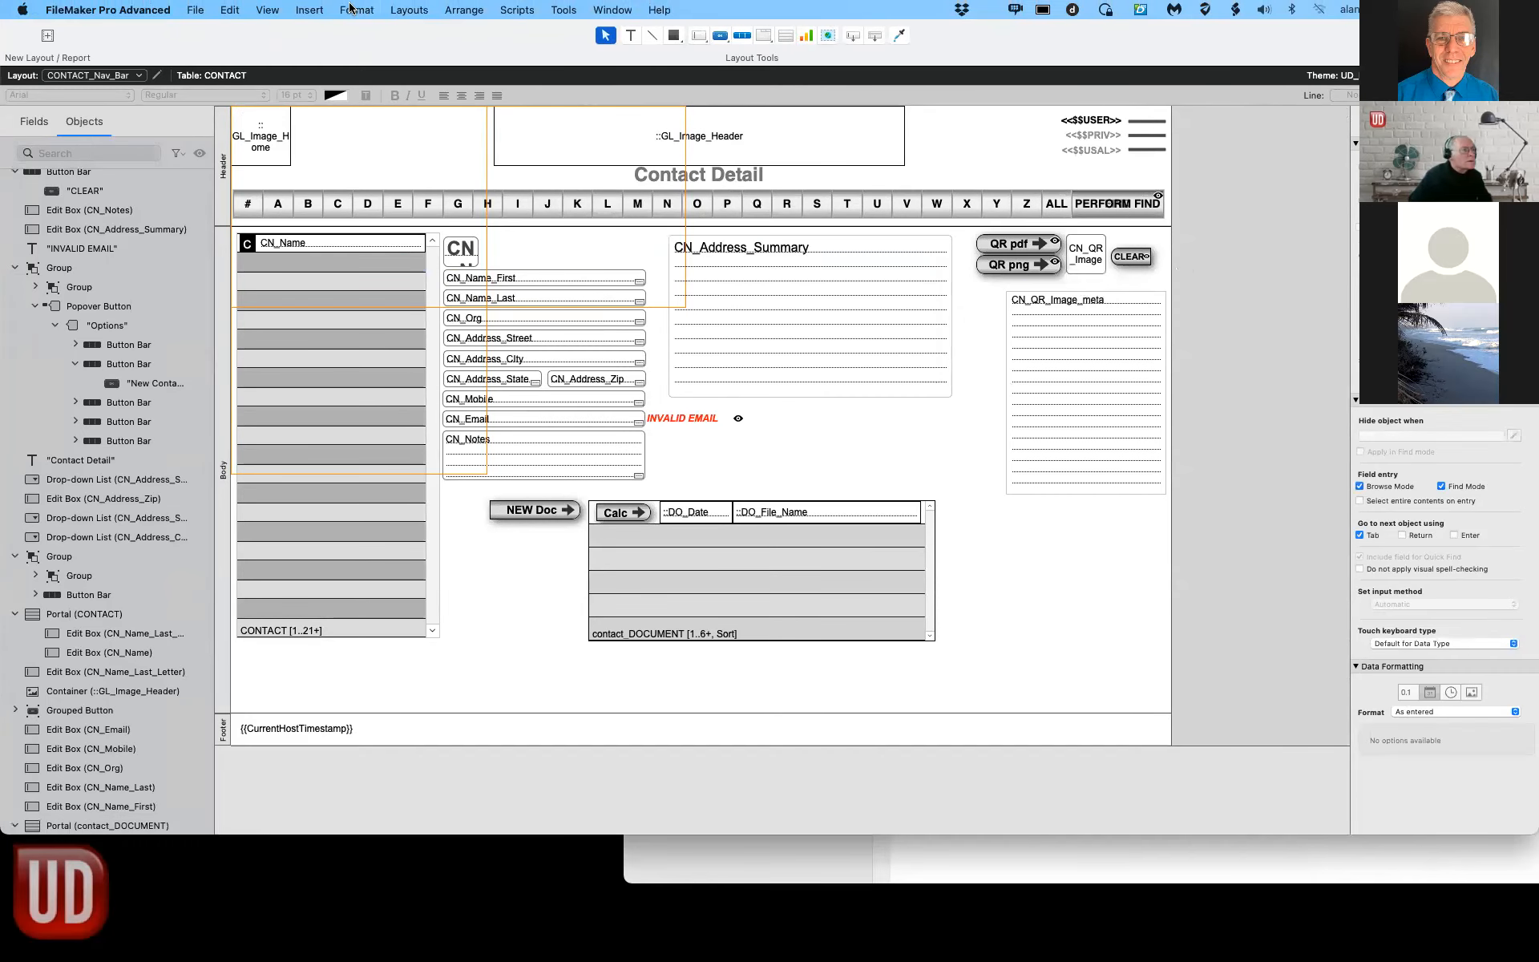
left_click(313, 12)
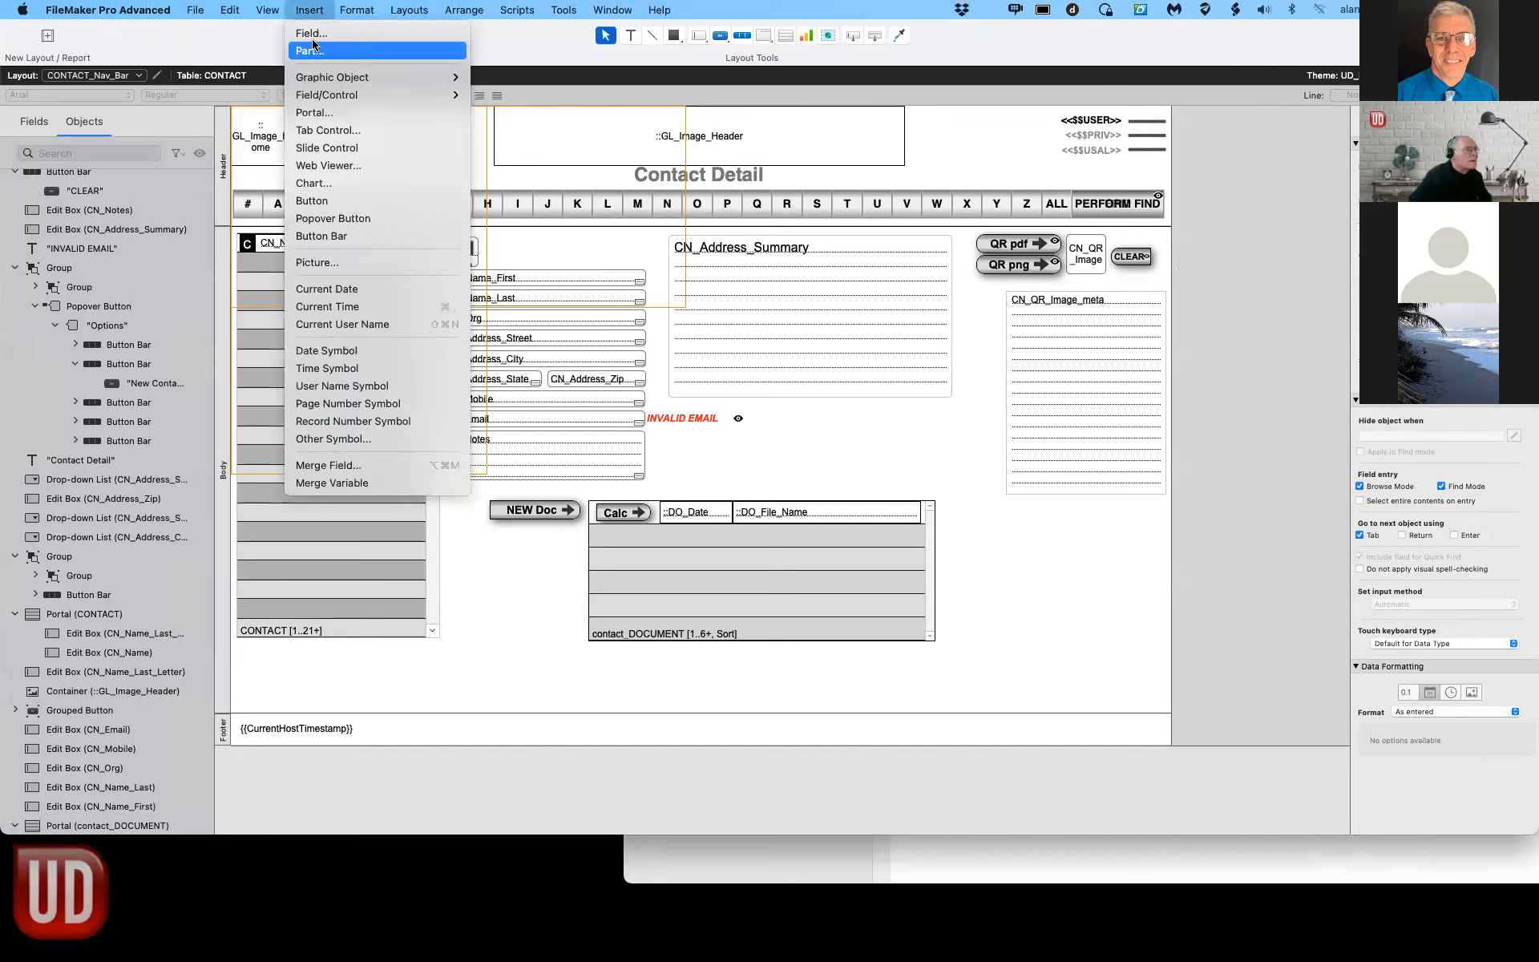
left_click(323, 440)
scroll(740, 363, "down", 5)
scroll(741, 363, "down", 1)
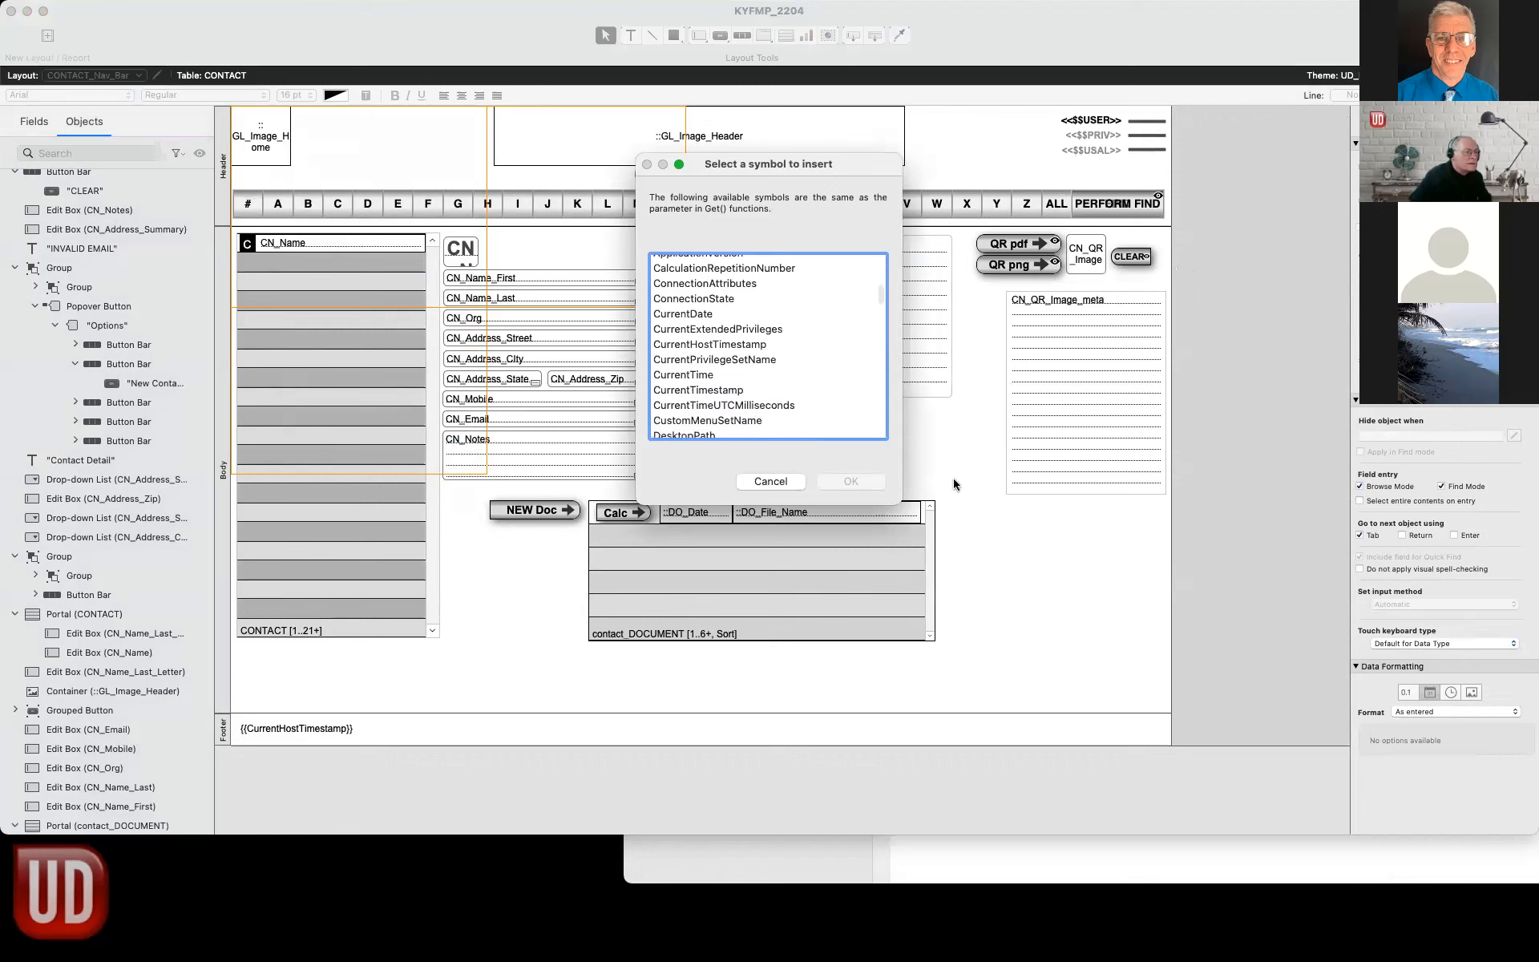
left_click(772, 482)
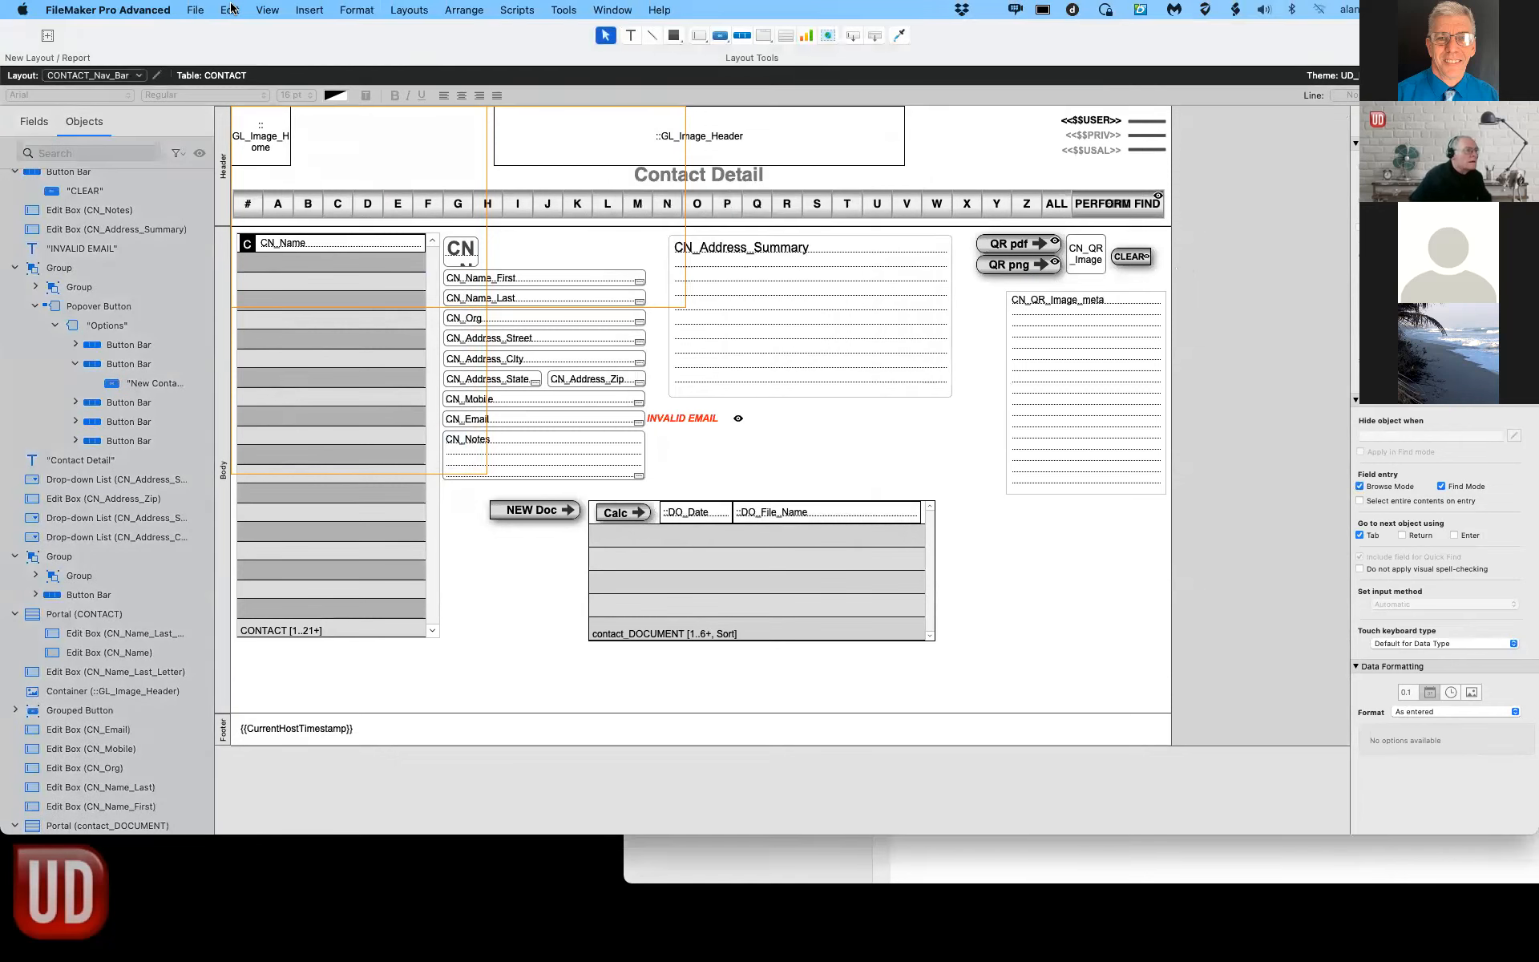
Insert a CN_Serial merge field from the current CONTACT table, place it directly beneath the CN_QR_Image container, and view it in Browse mode.
left_click(305, 10)
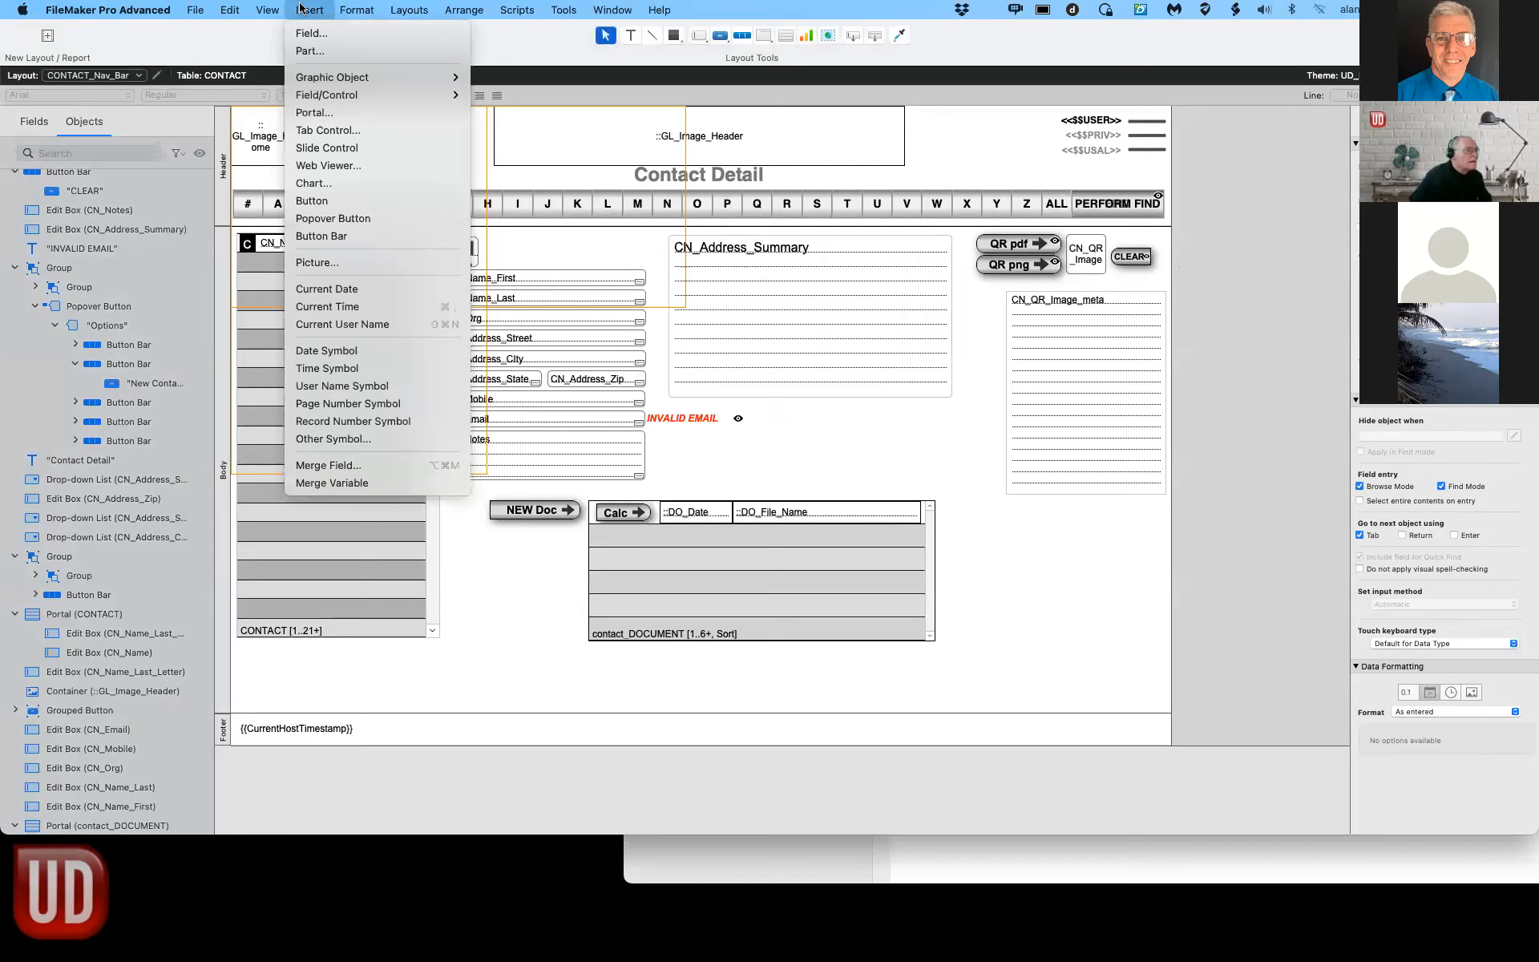
left_click(308, 462)
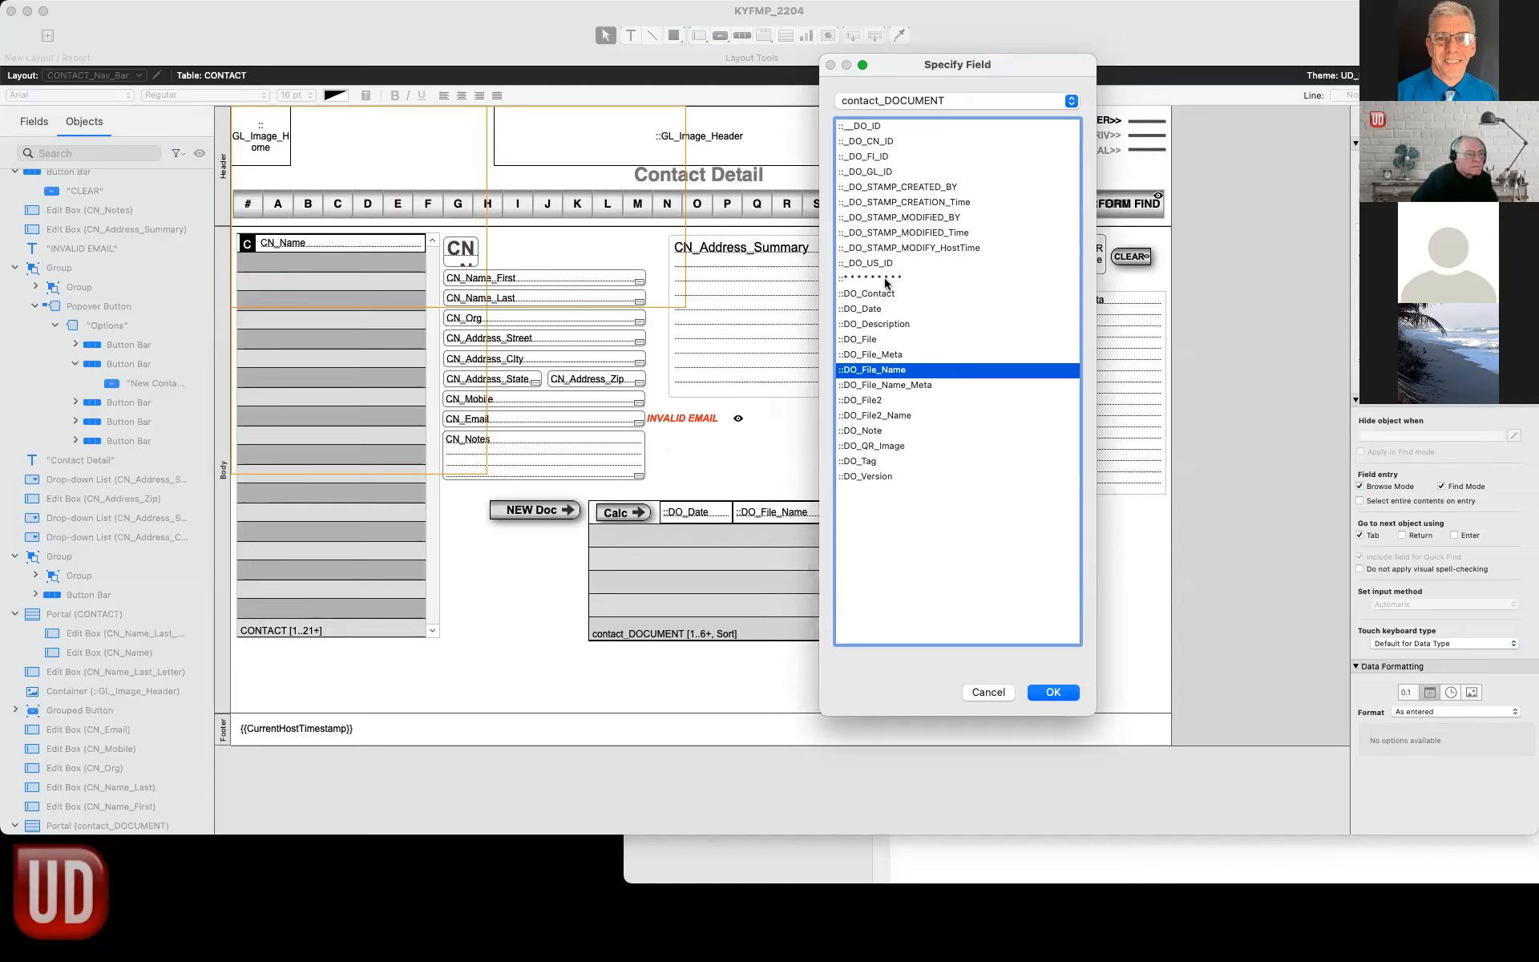
left_click(919, 110)
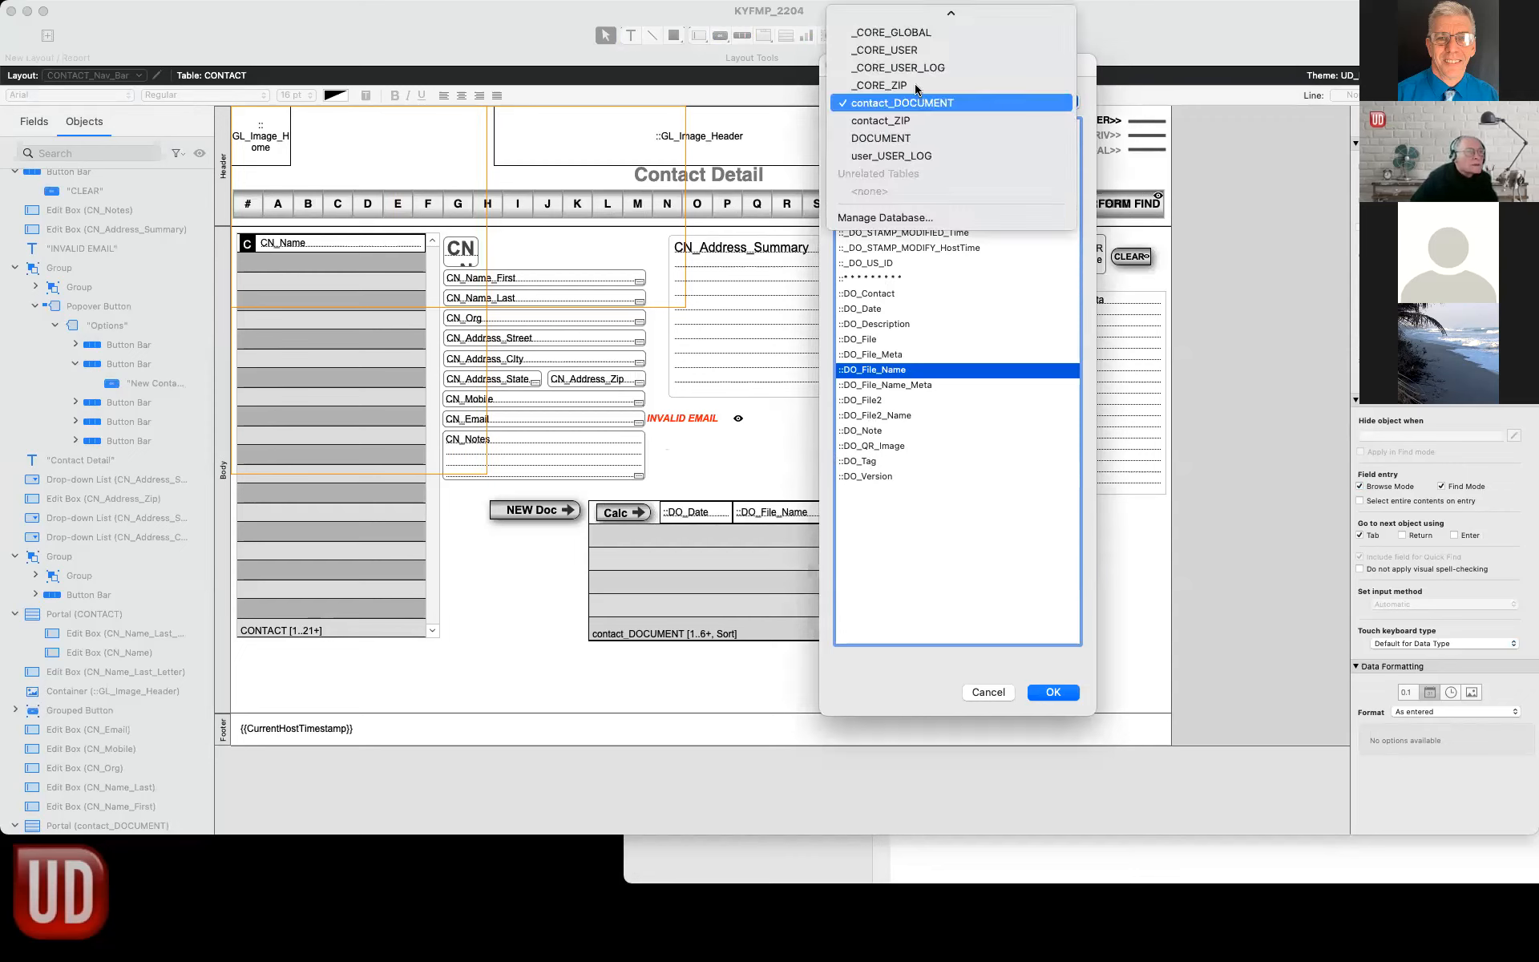
left_click(907, 23)
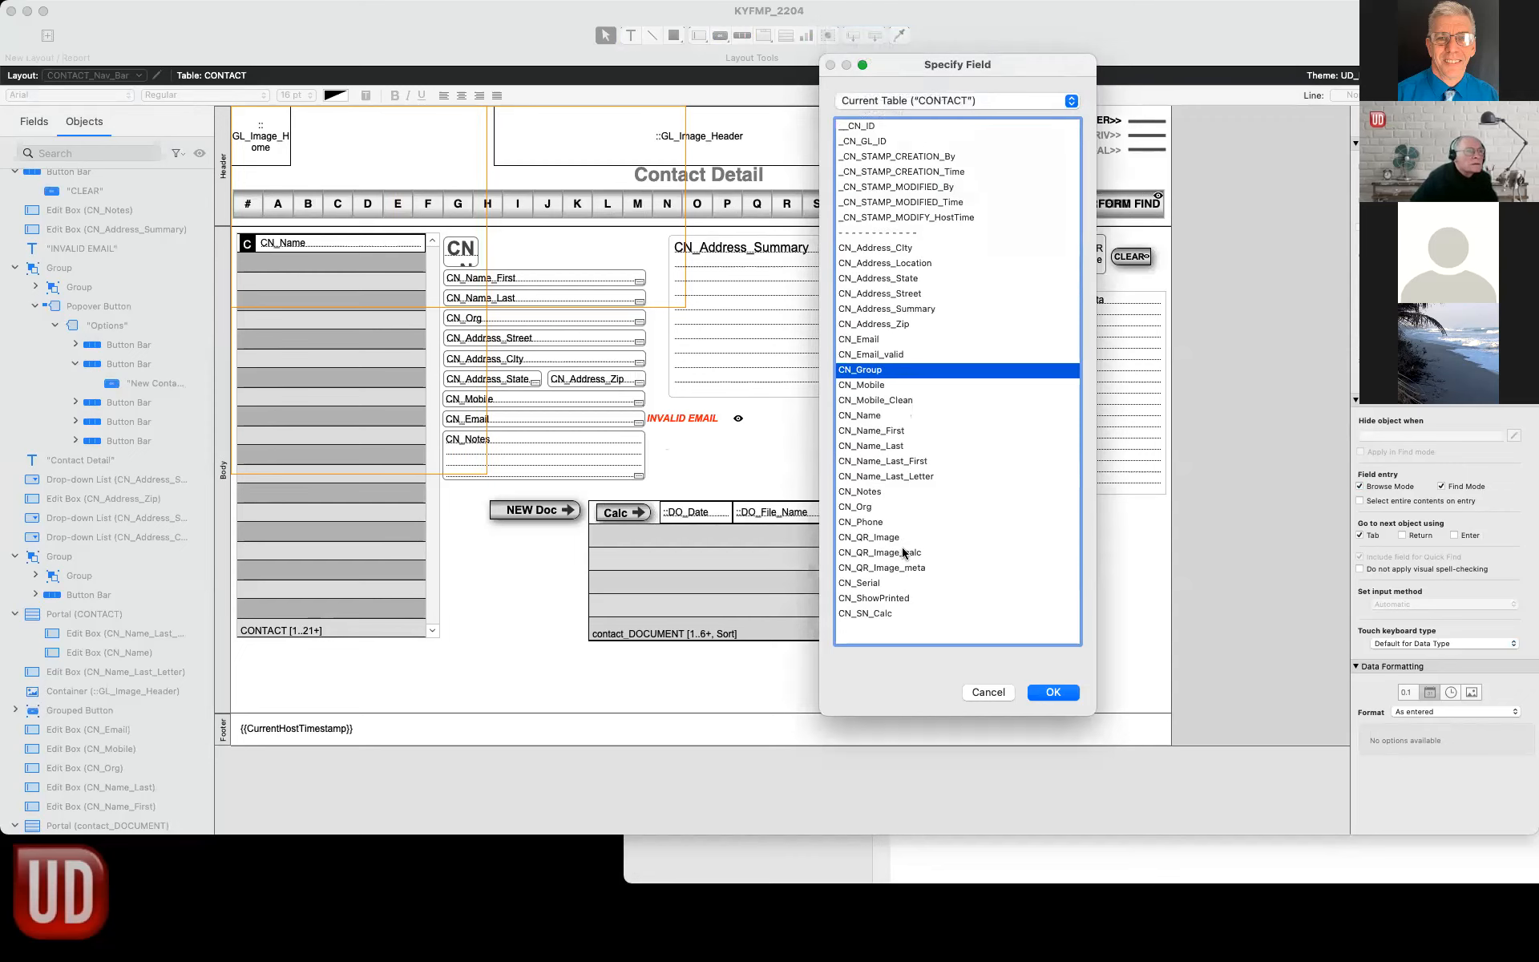
double_click(866, 584)
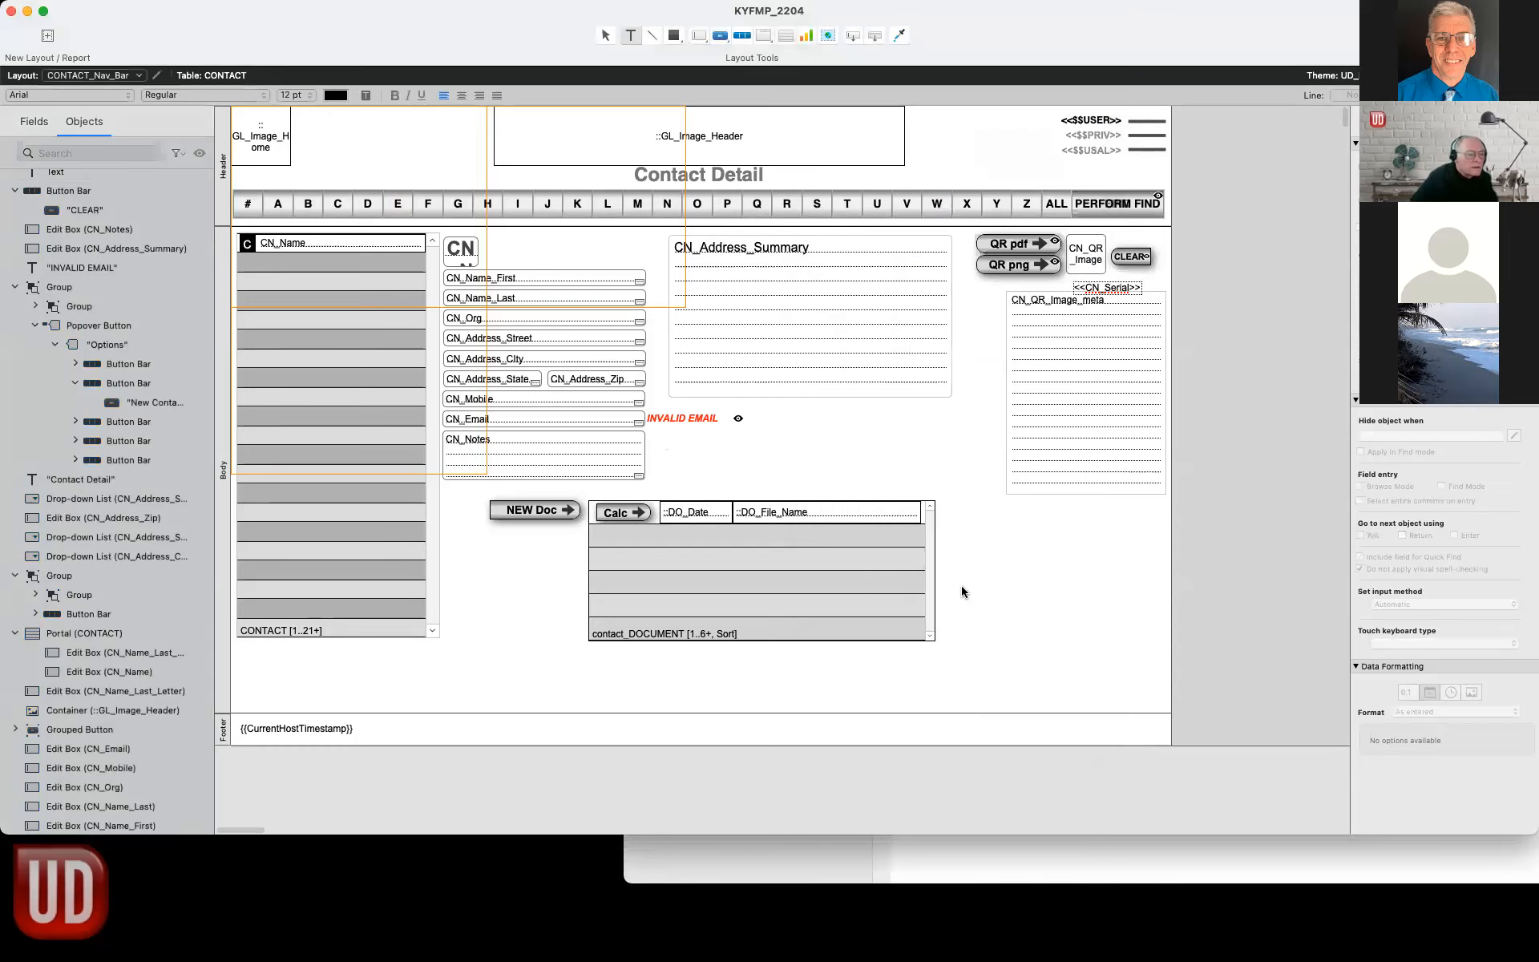
left_click_drag(1110, 291, 1078, 288)
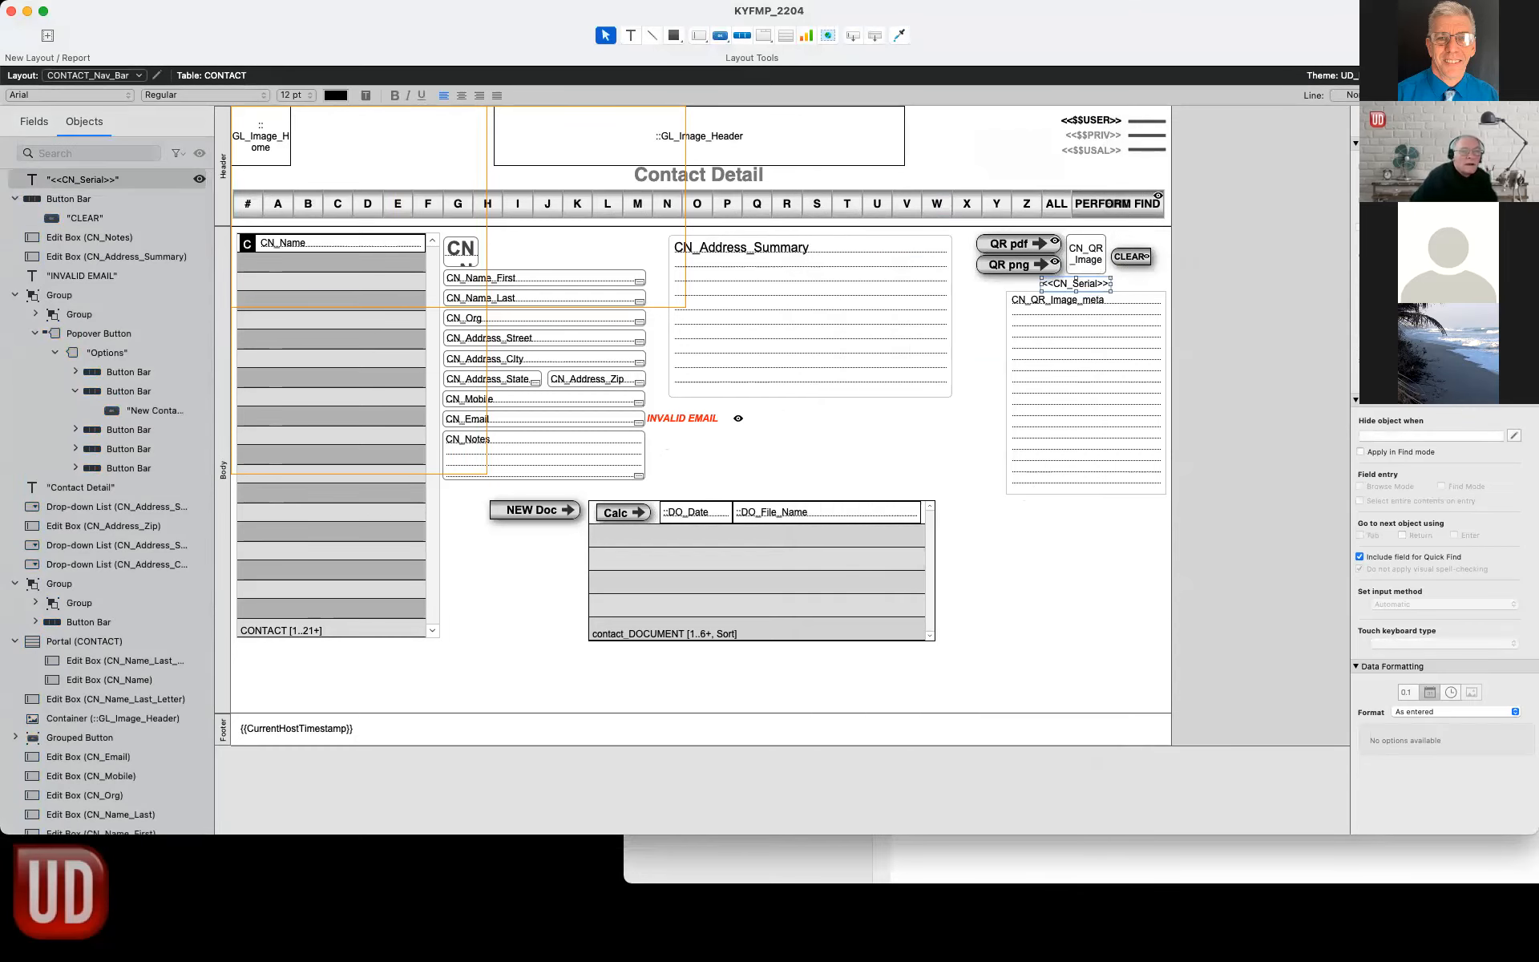
key("super+b")
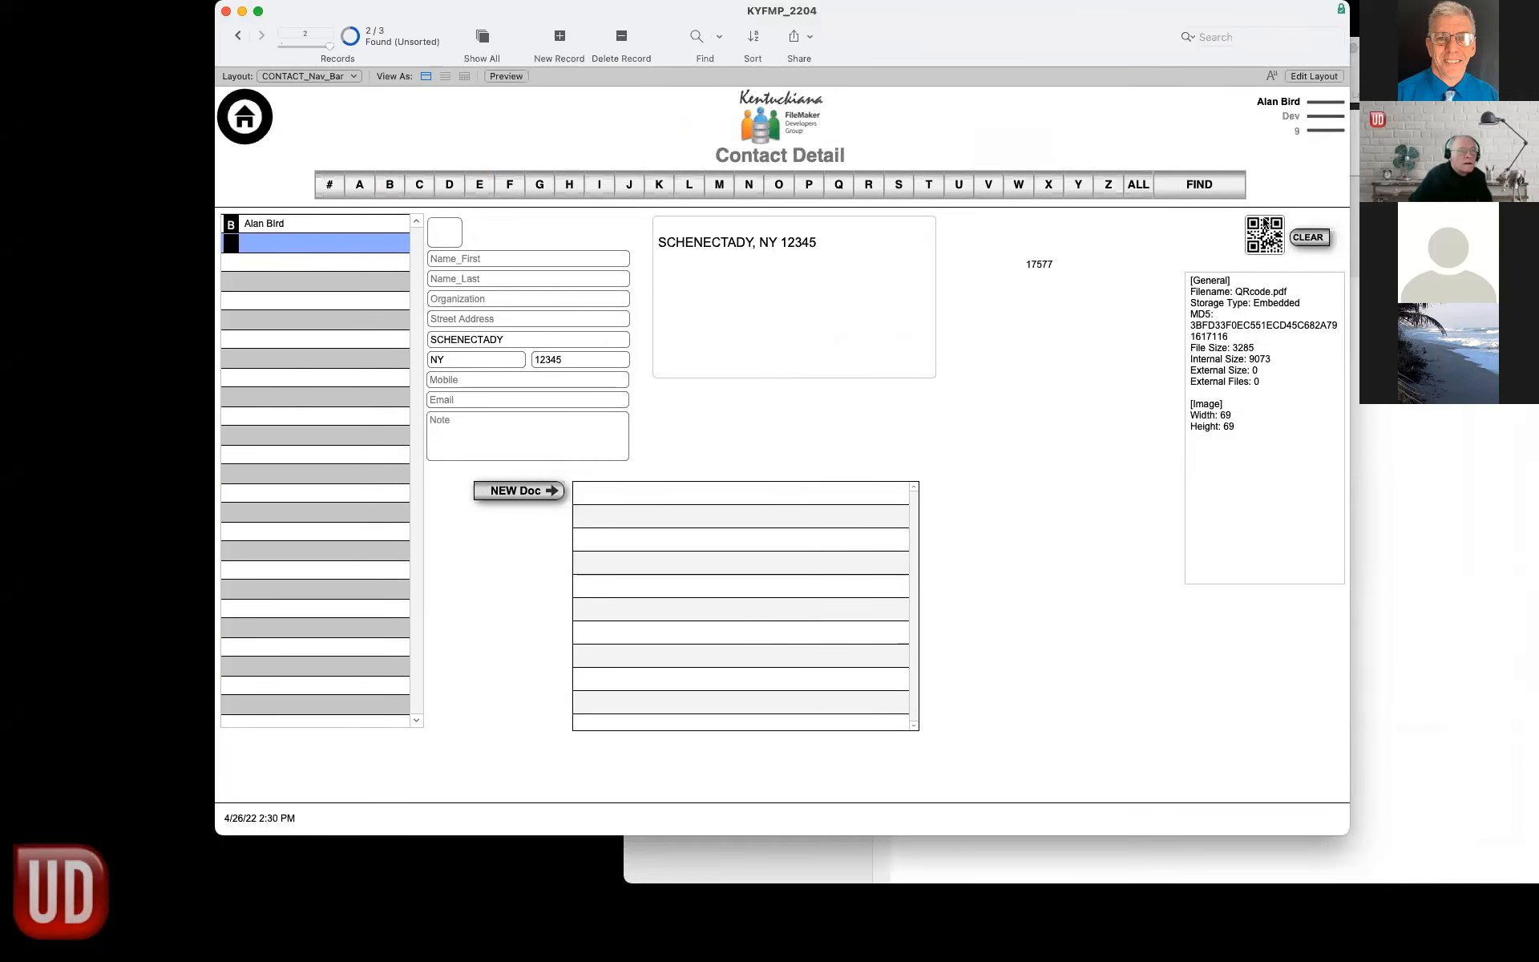
Apply the Listing_Record_Number style to the CN_Serial merge field and anchor it so it stays under the QR image in Browse mode.
key("super+l")
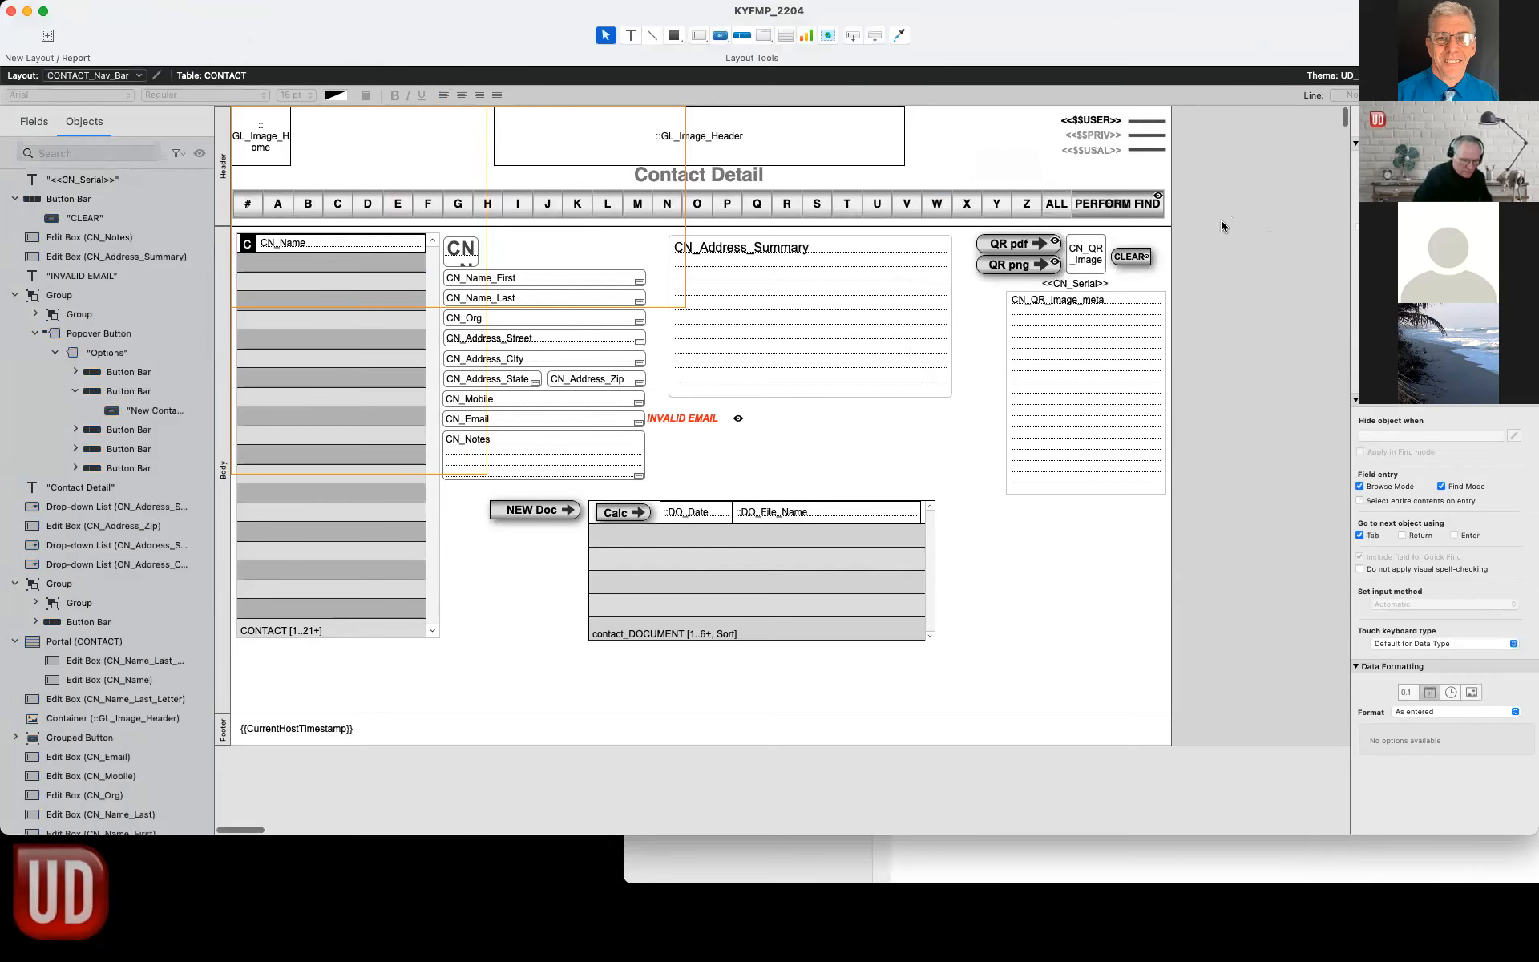
left_click(1084, 283)
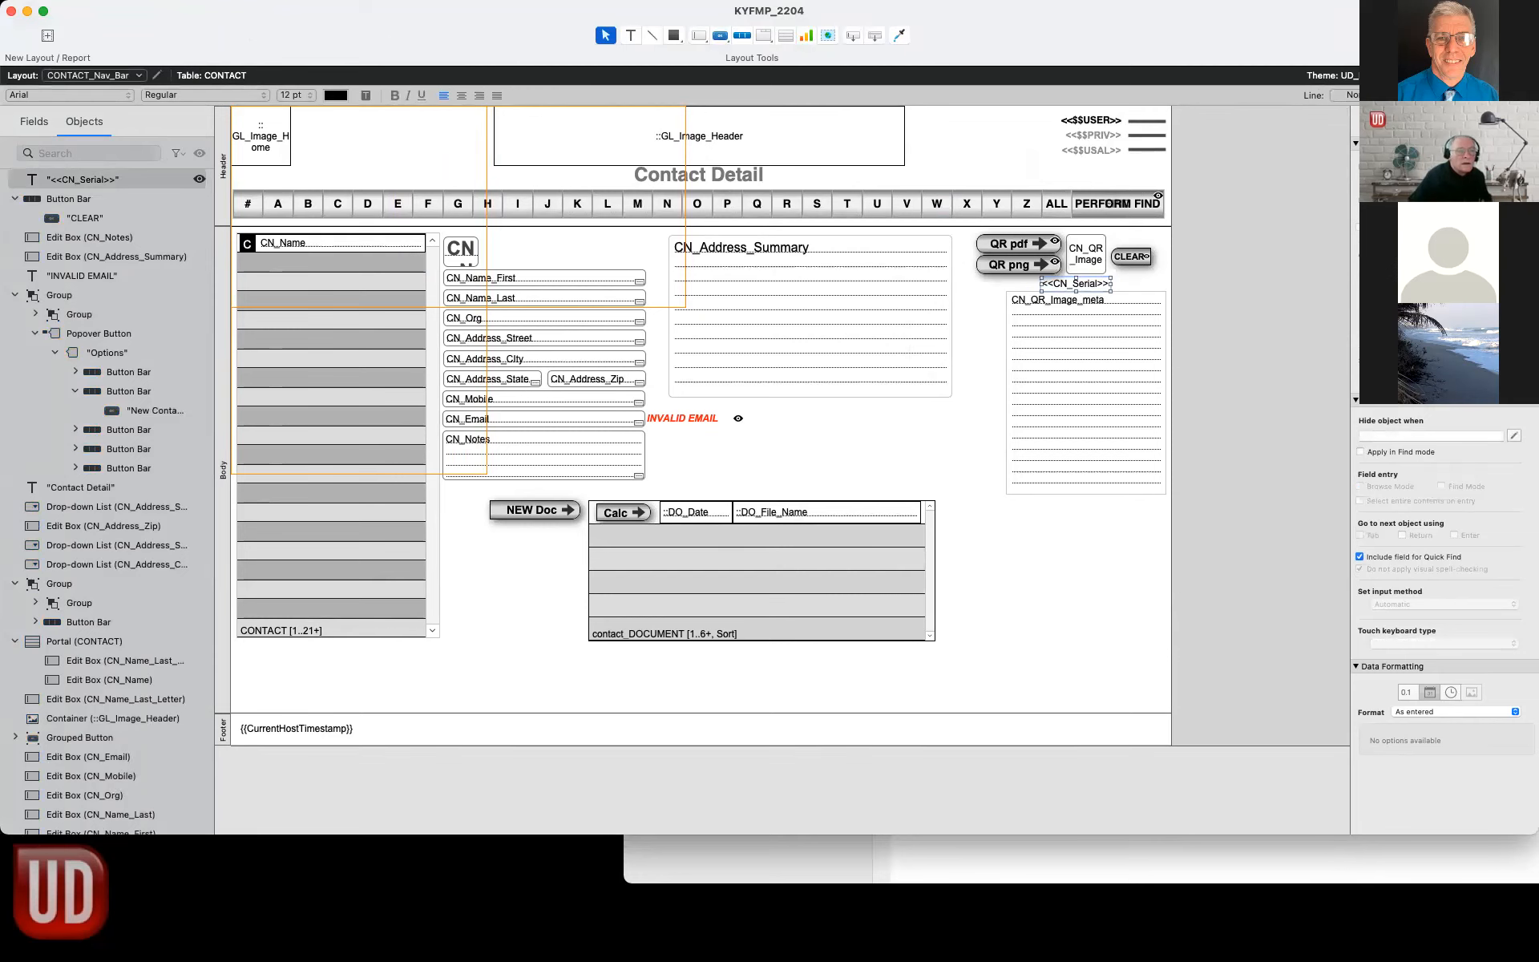
left_click(1421, 122)
scroll(1455, 652, "down", 5)
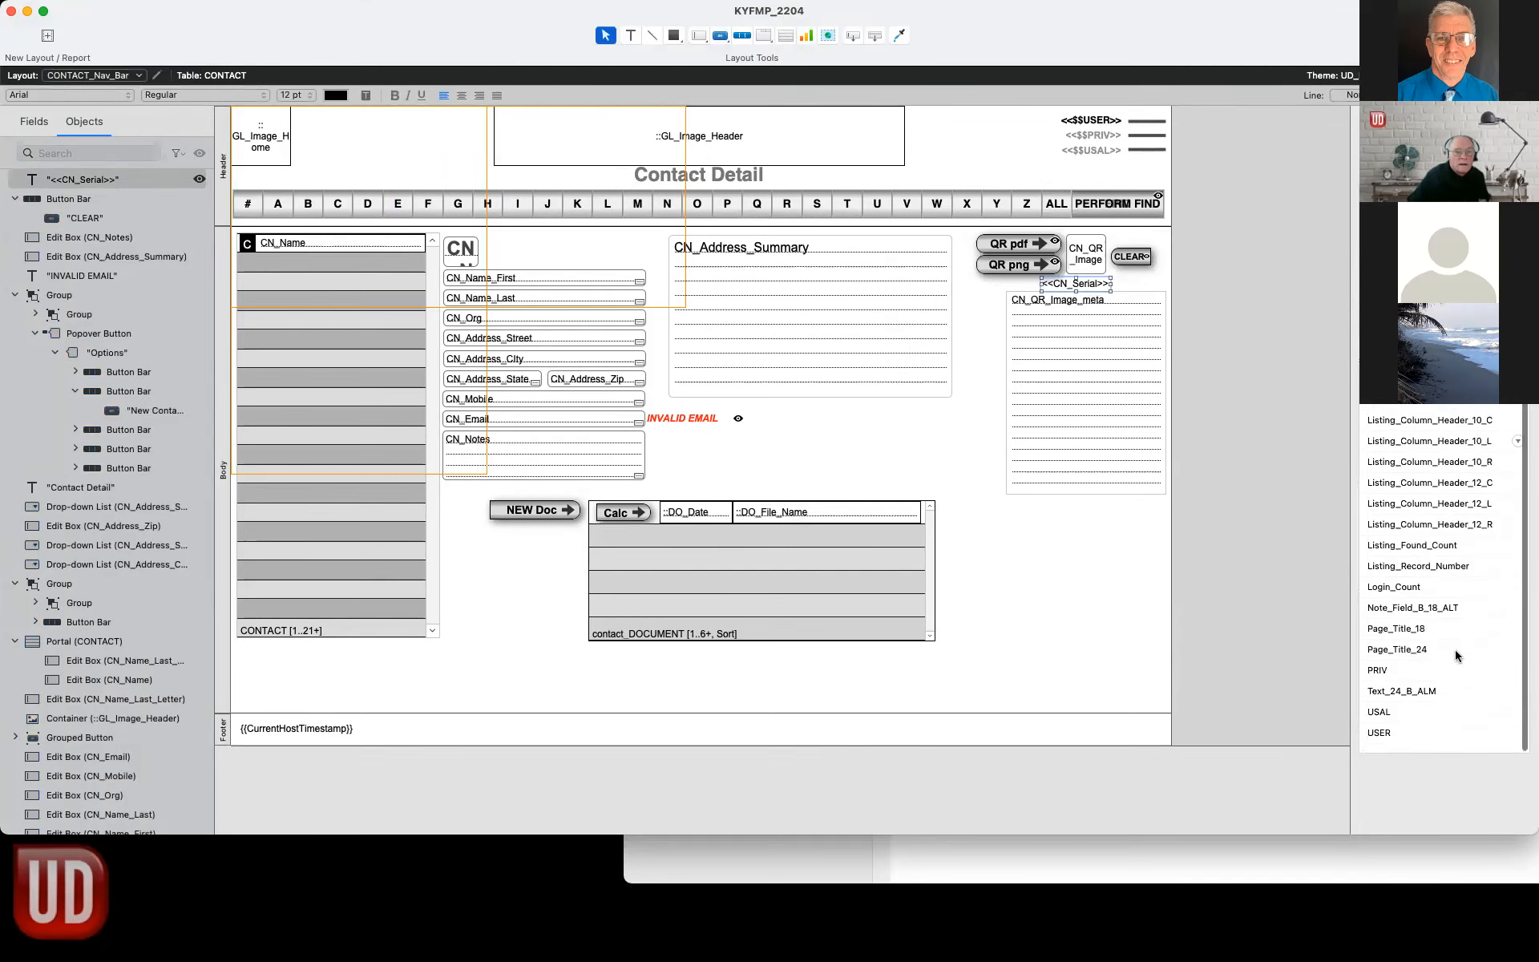
left_click(1424, 575)
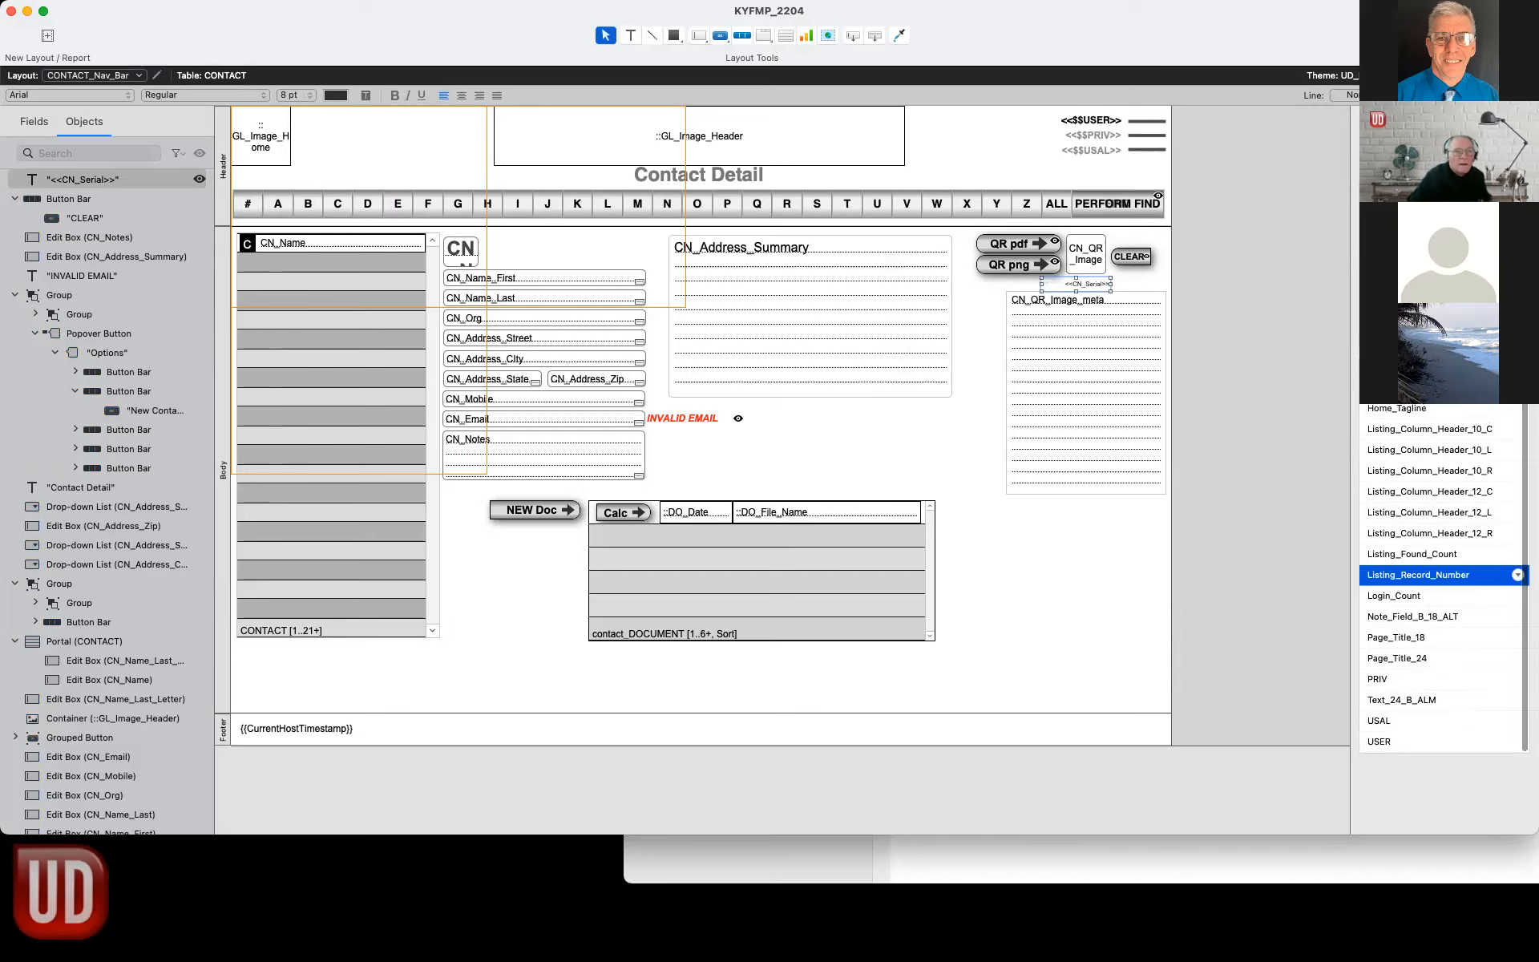
left_click(1375, 121)
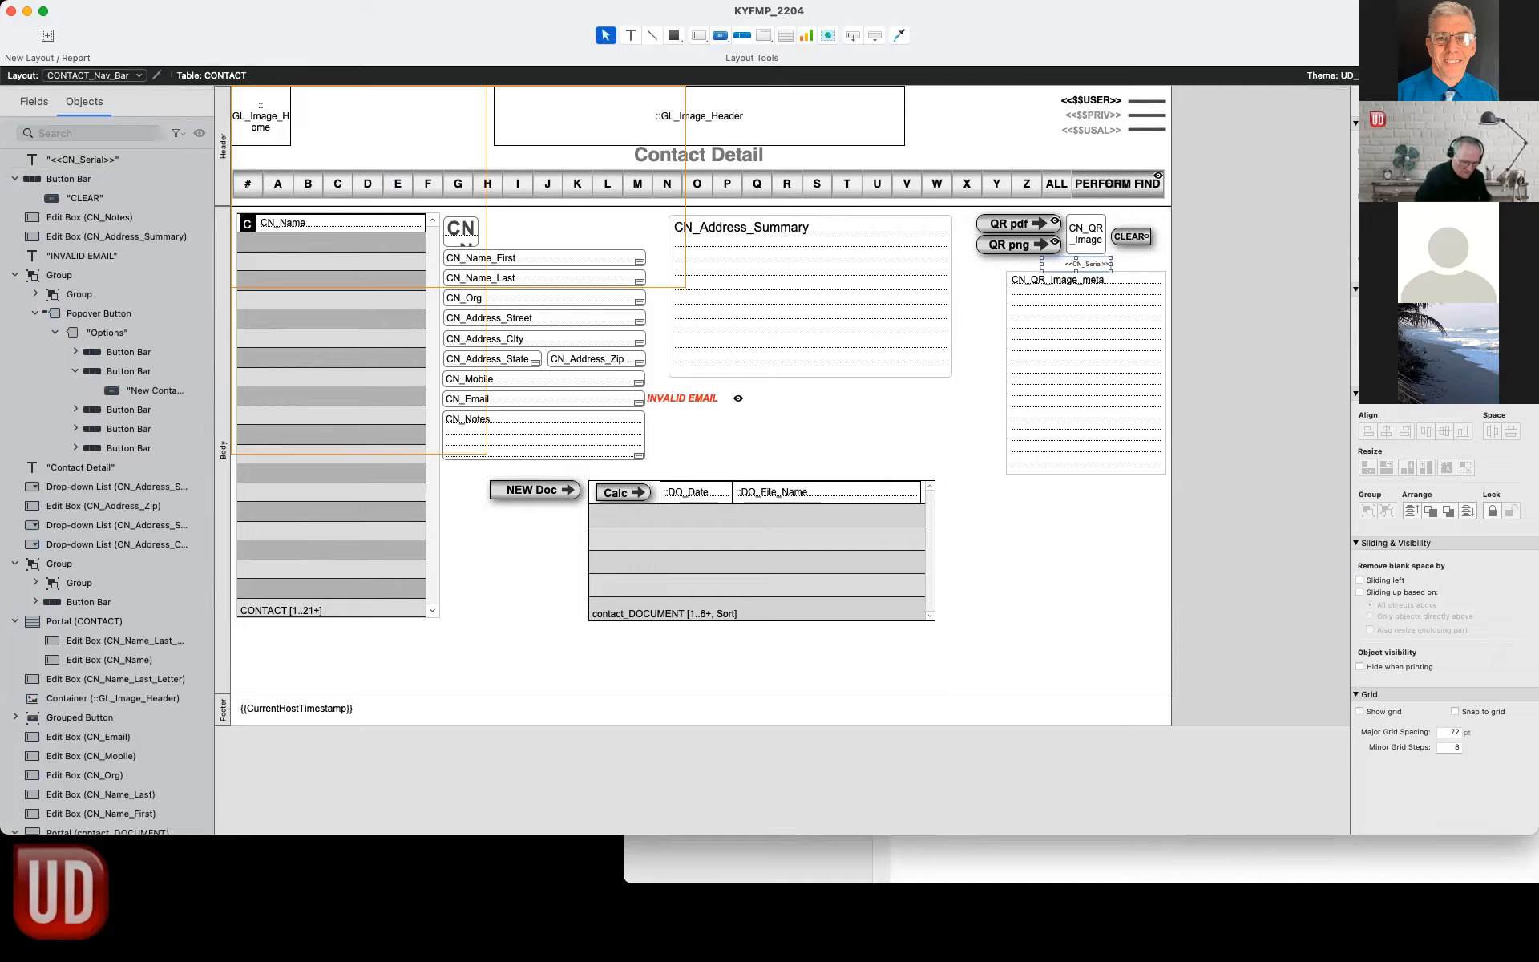
key("super+b")
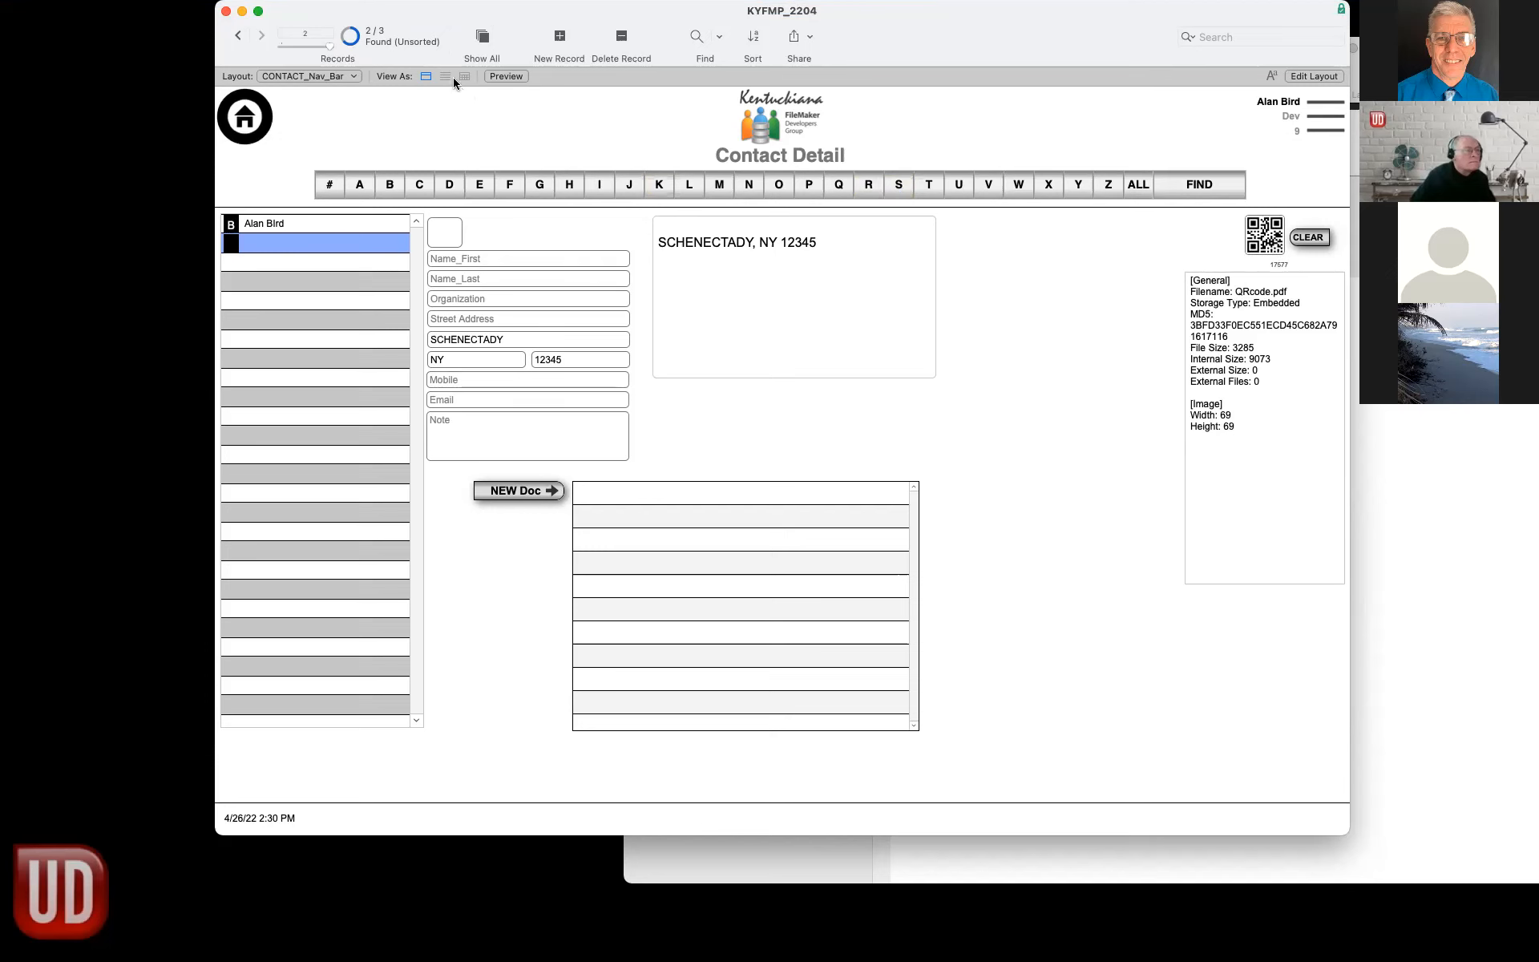
Review the PDFbarcodeQR auto-enter calculation of the CN_QR_Image field in the CONTACT table's field definitions.
left_click(200, 10)
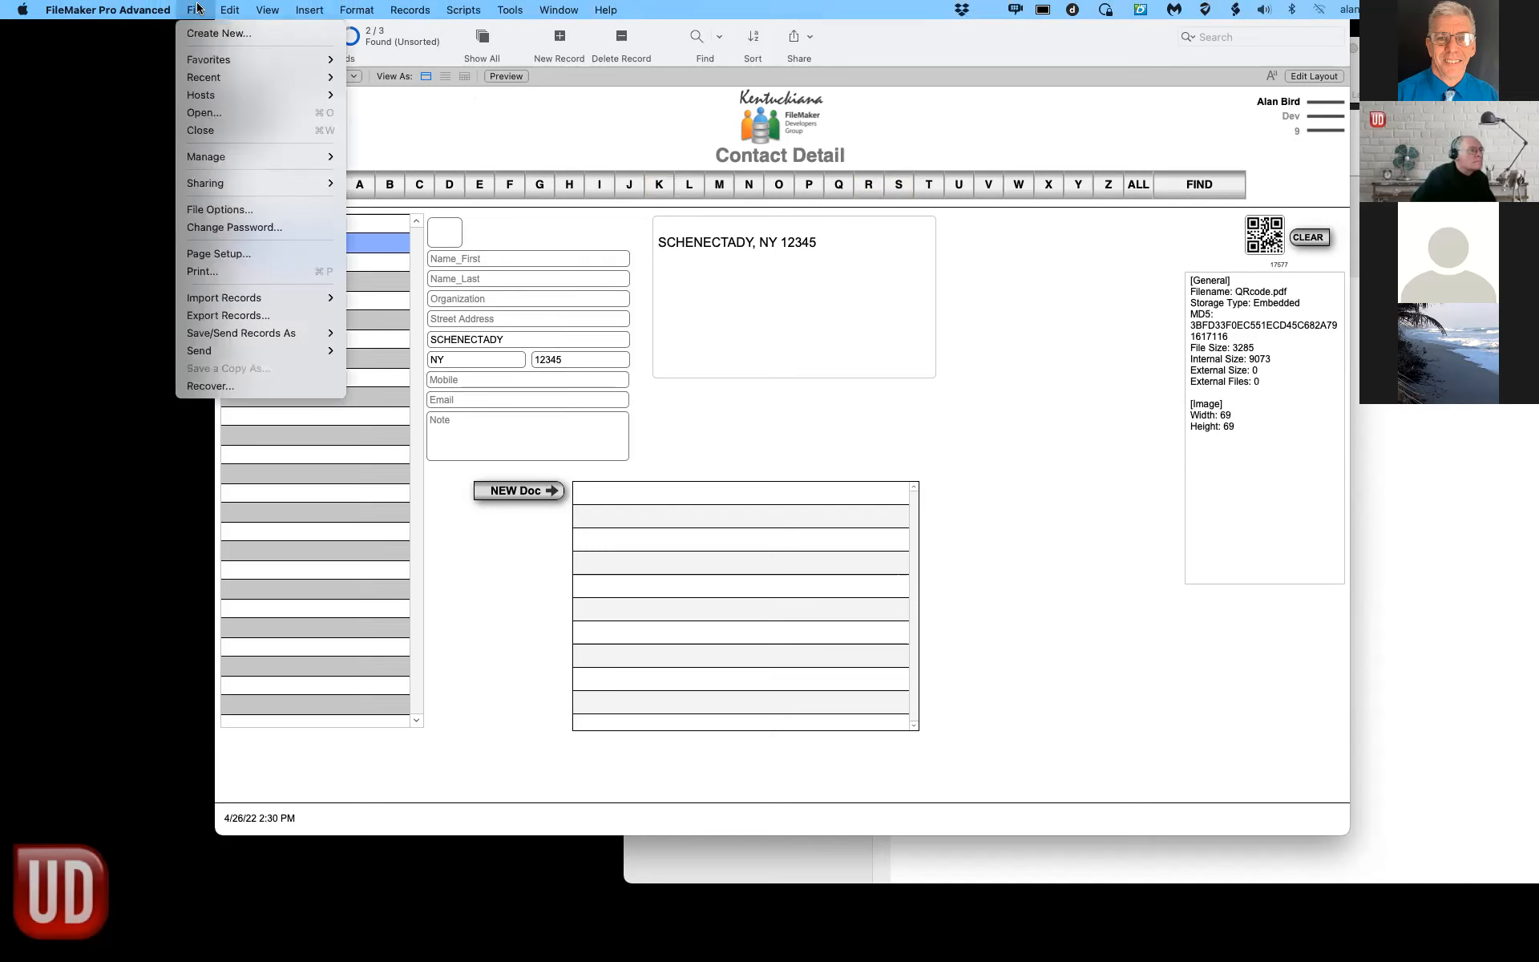
mouse_move(304, 156)
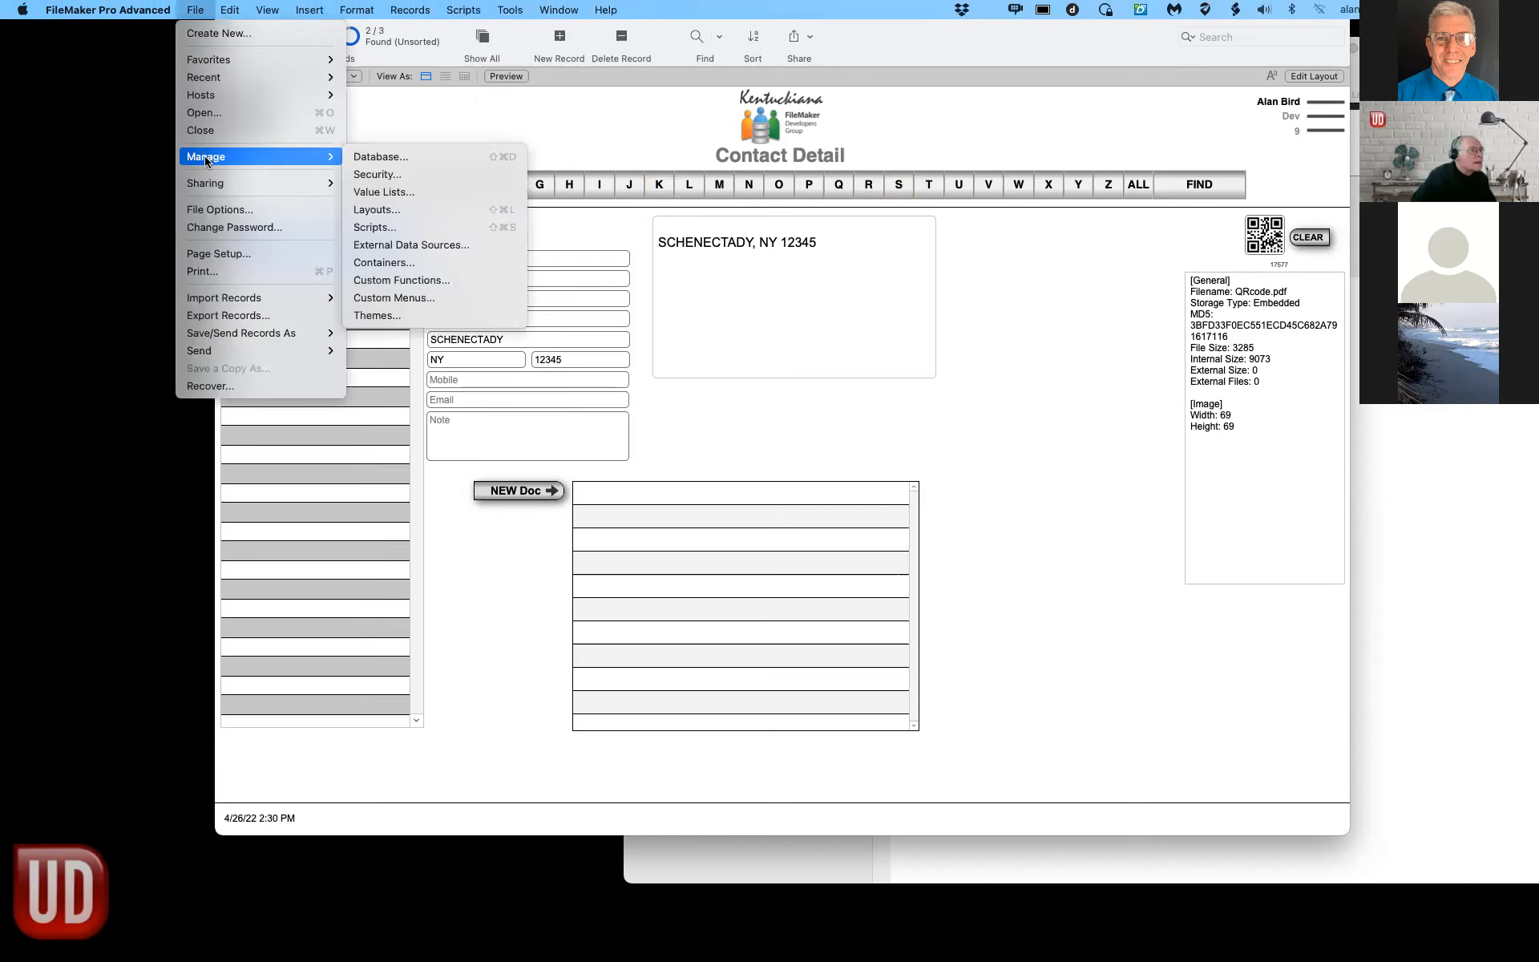
left_click(406, 162)
scroll(310, 438, "down", 3)
scroll(311, 439, "up", 2)
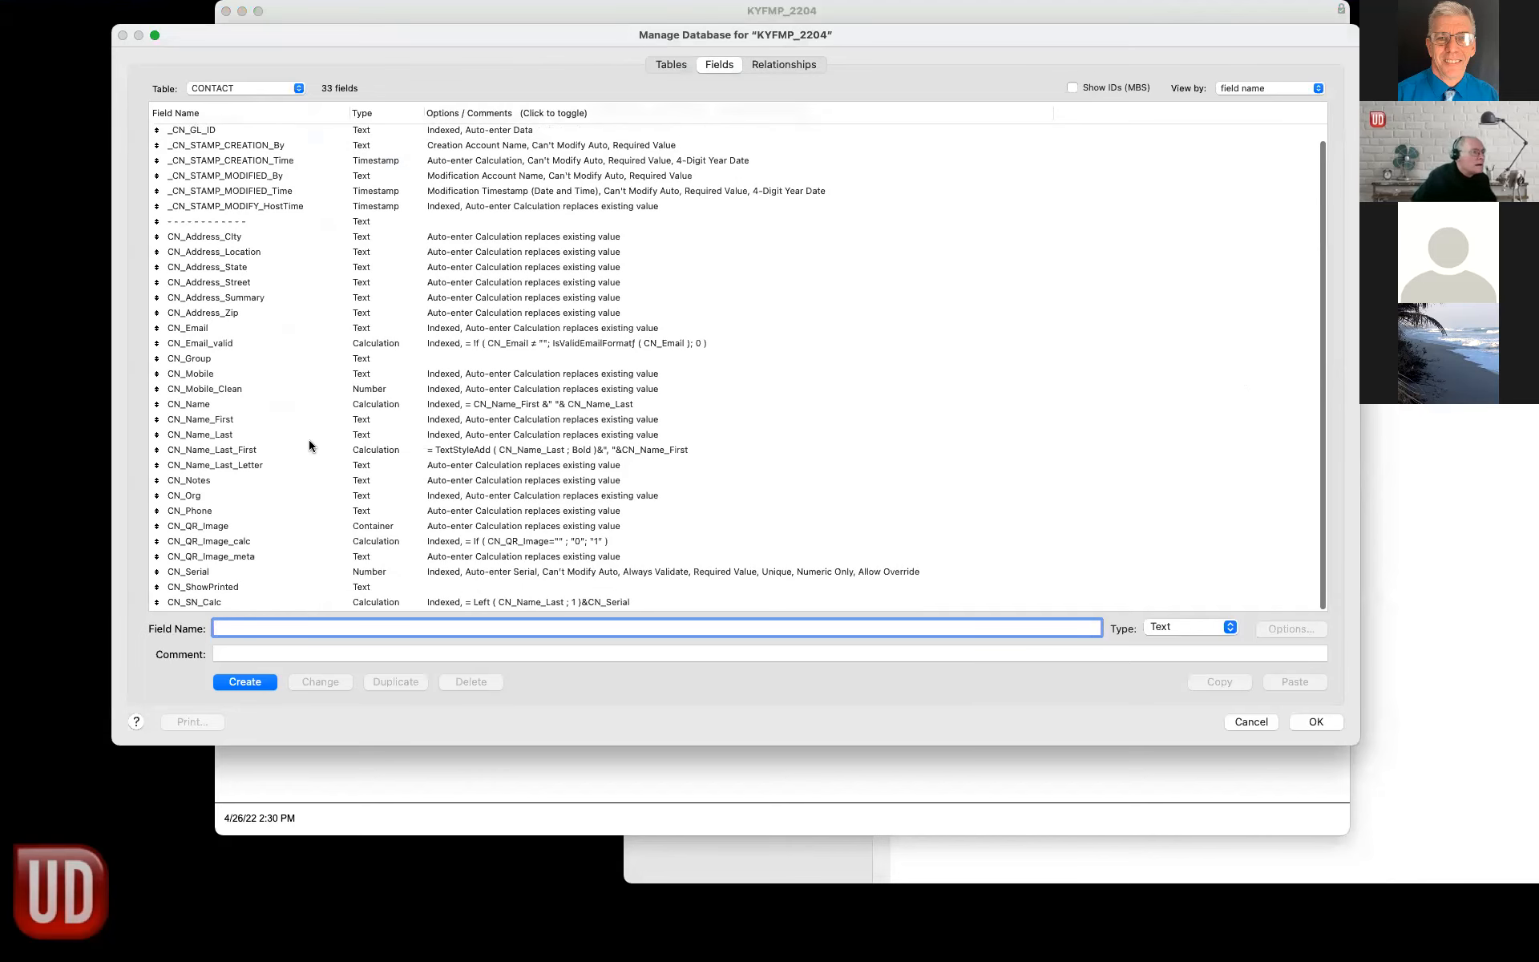
double_click(499, 527)
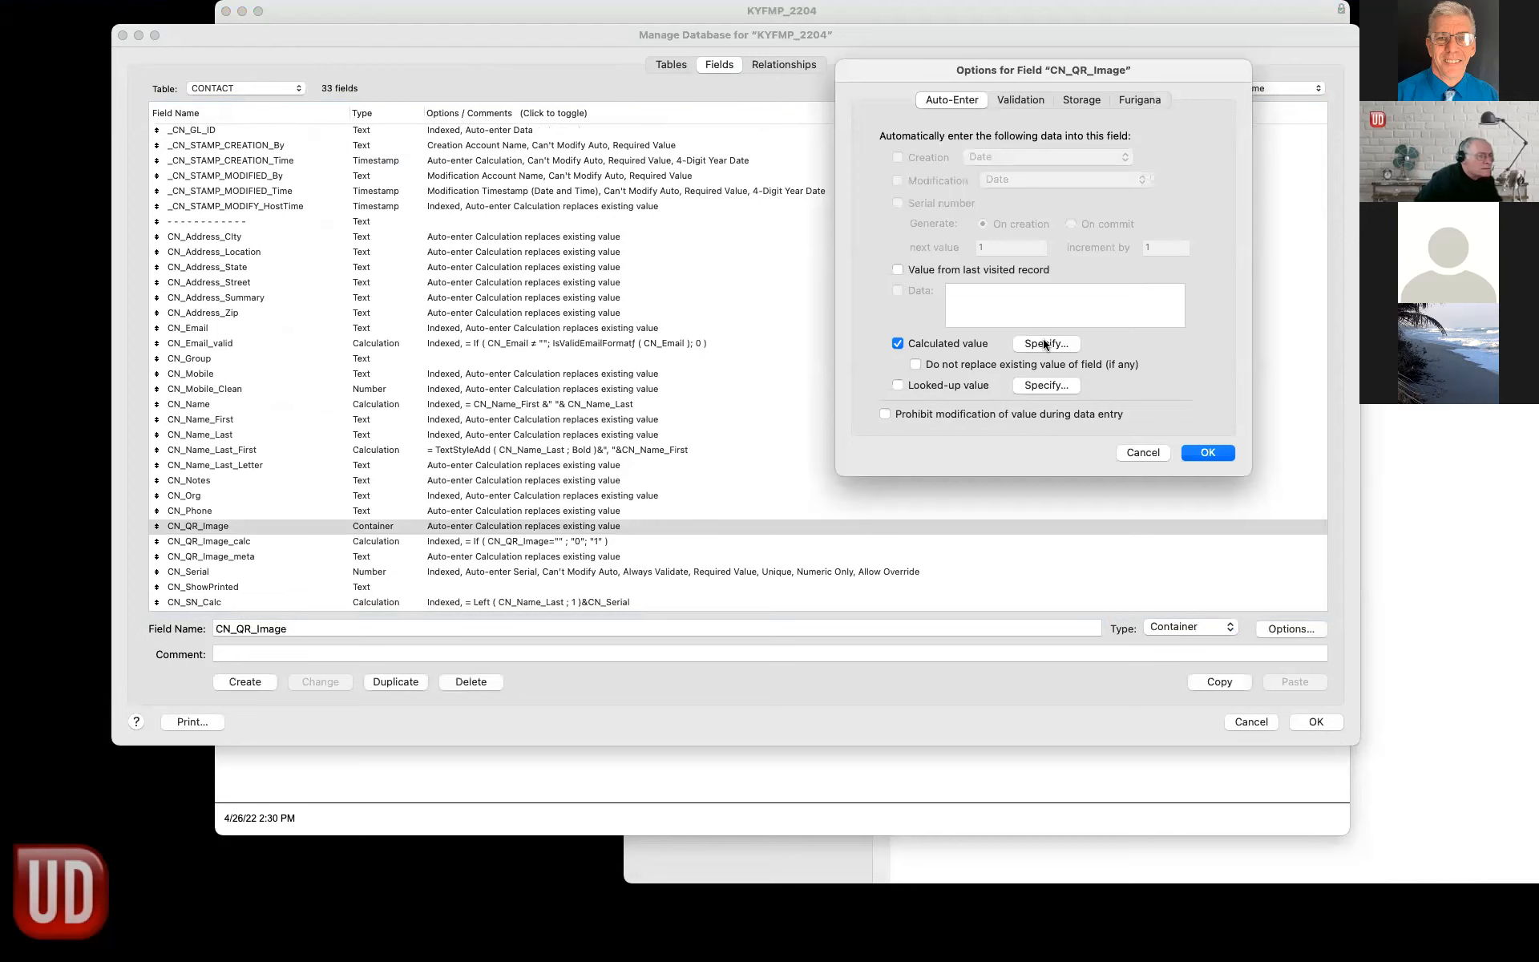
left_click(1044, 344)
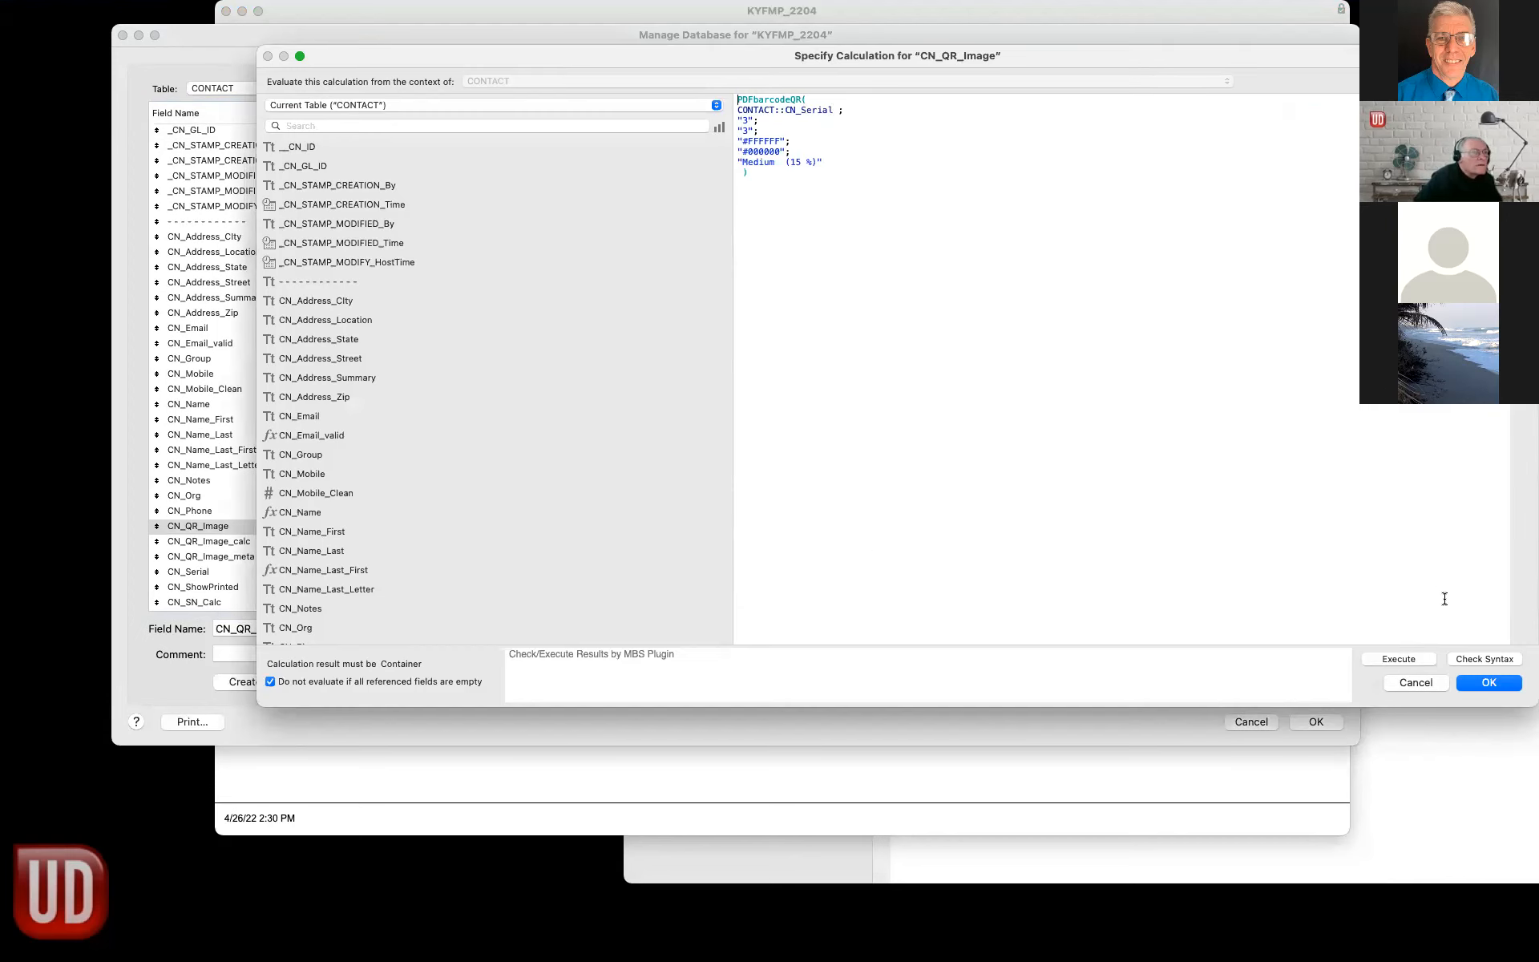
left_click(1490, 683)
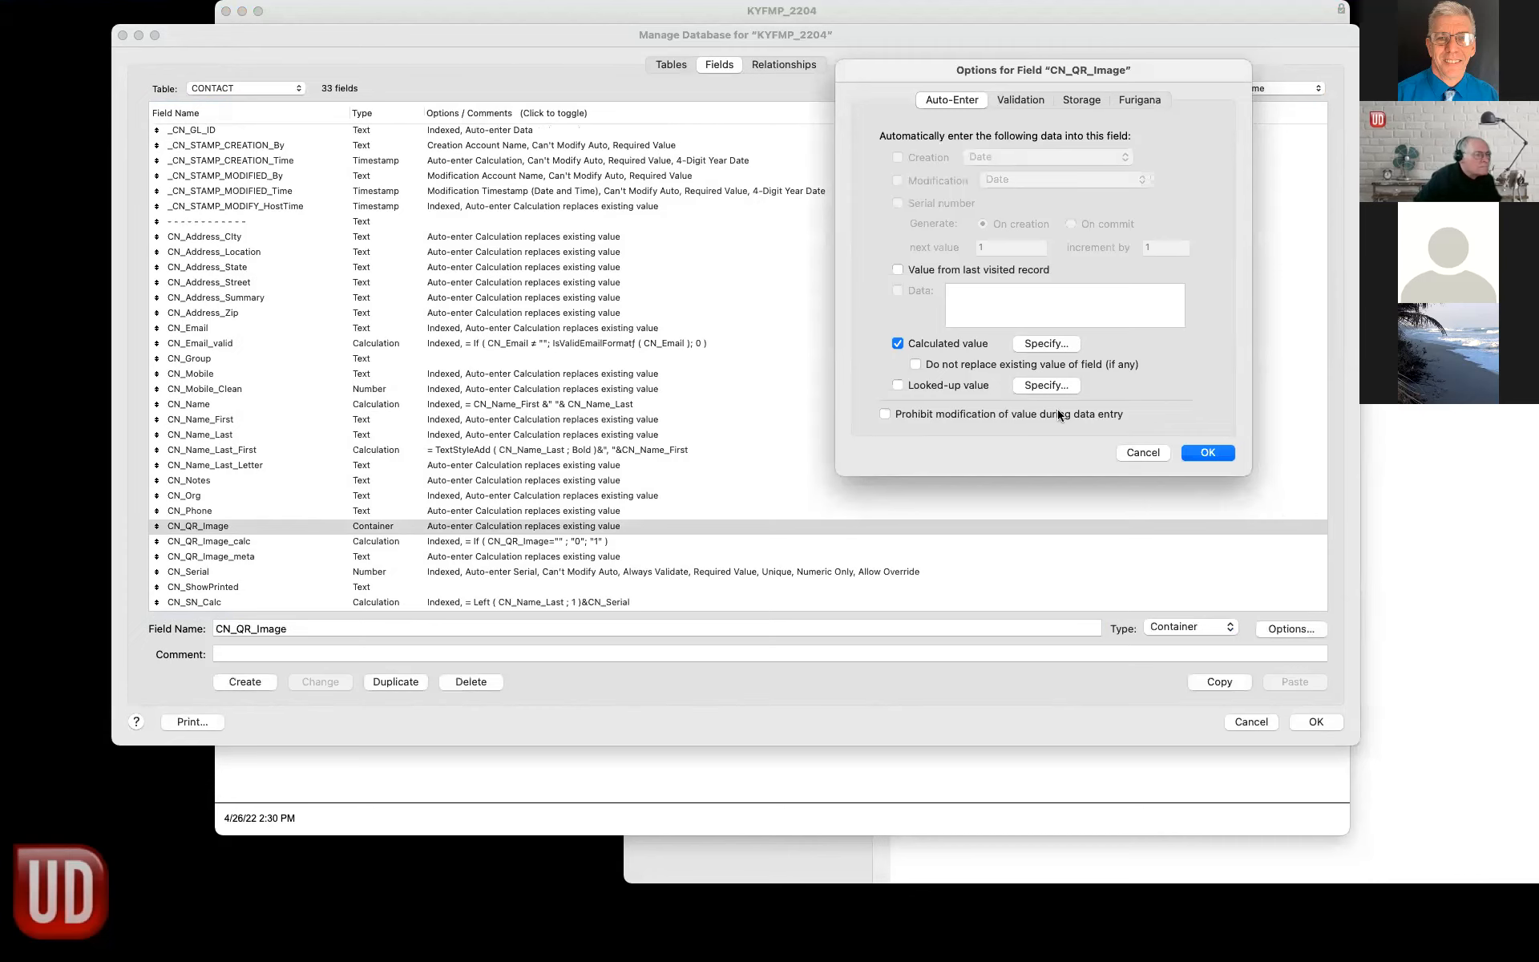
Reselect the field used as the first argument of CN_QR_Image's PDFbarcodeQR calculation and save the field definitions.
left_click(1043, 346)
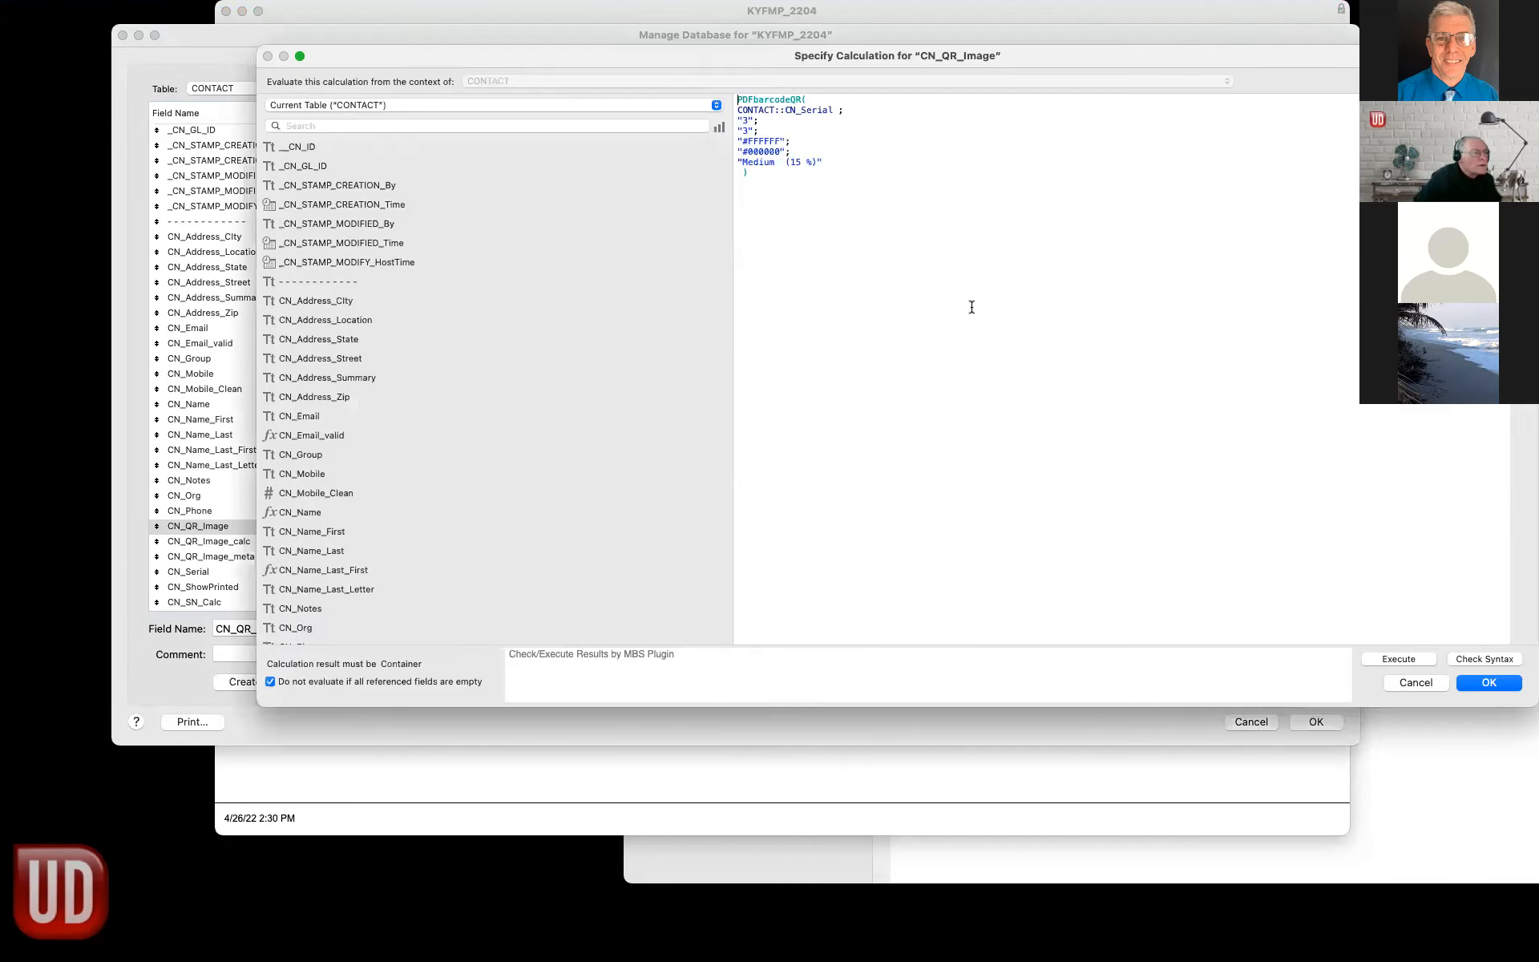
left_click_drag(832, 110, 708, 112)
double_click(325, 396)
left_click(1481, 680)
left_click(1209, 453)
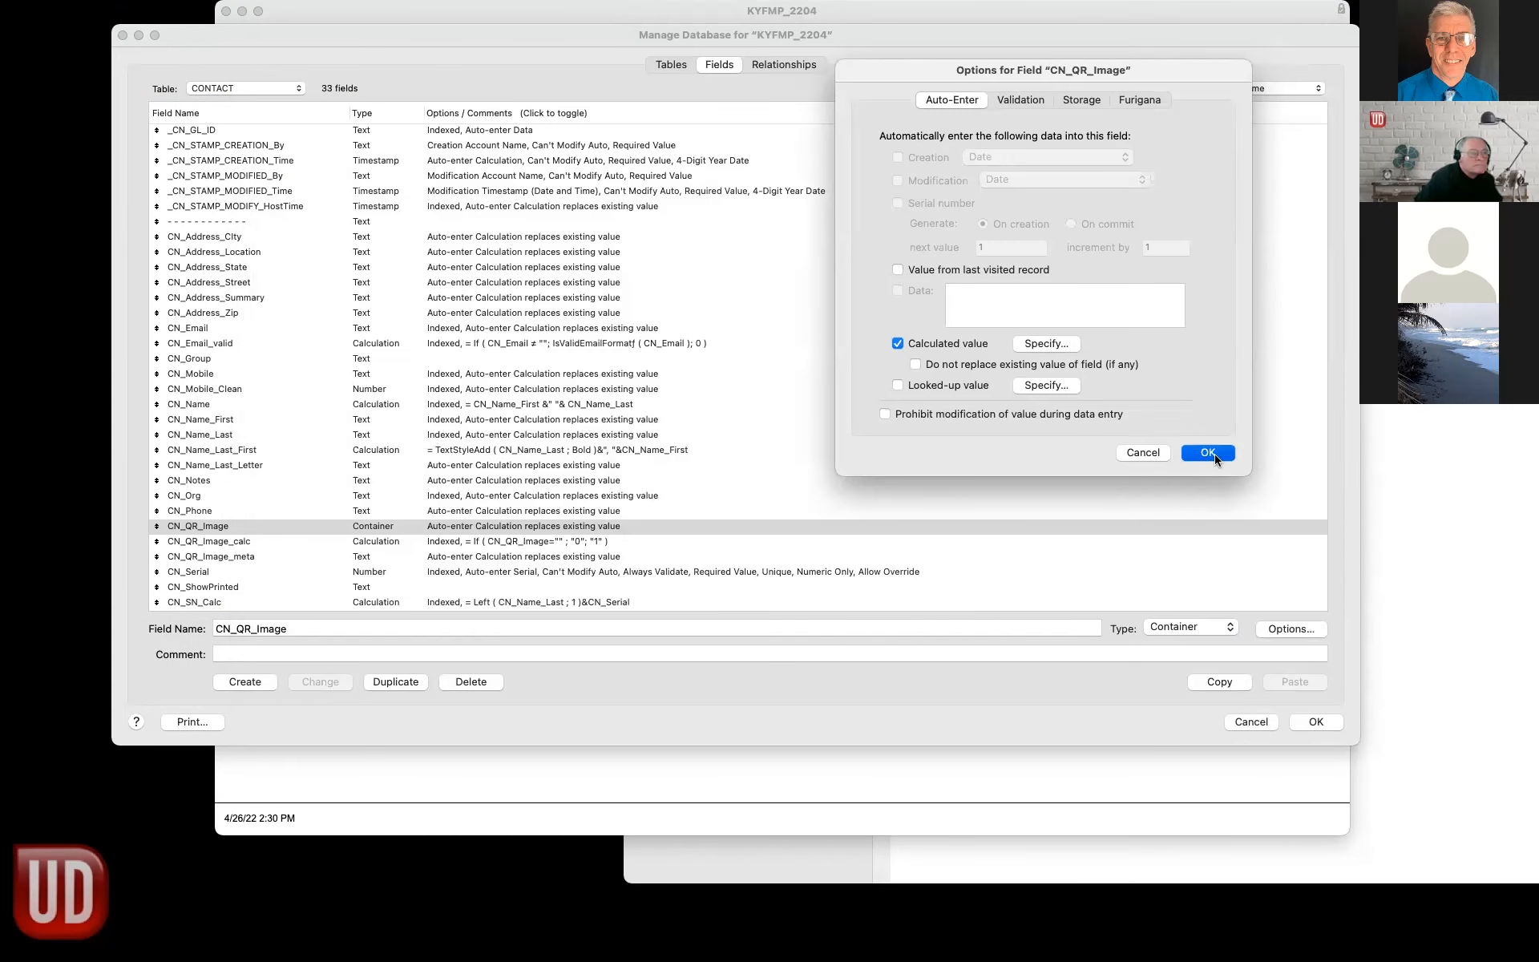
left_click(1308, 729)
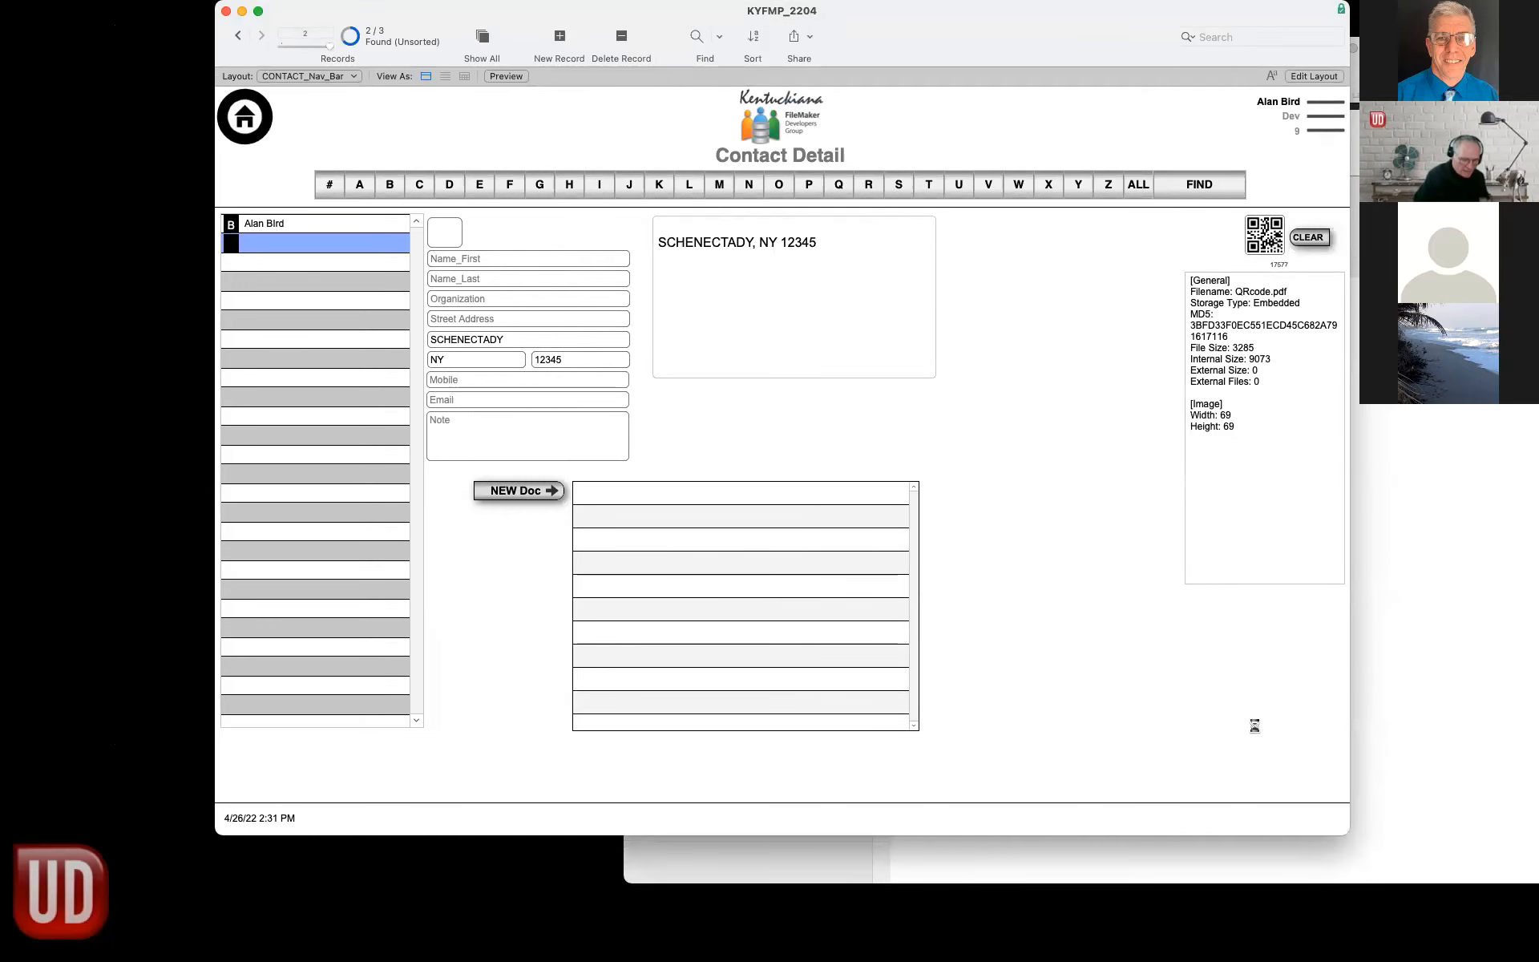
Open the Contact_QR_Code script assigned to the QR pdf button in Layout mode.
key("super+l")
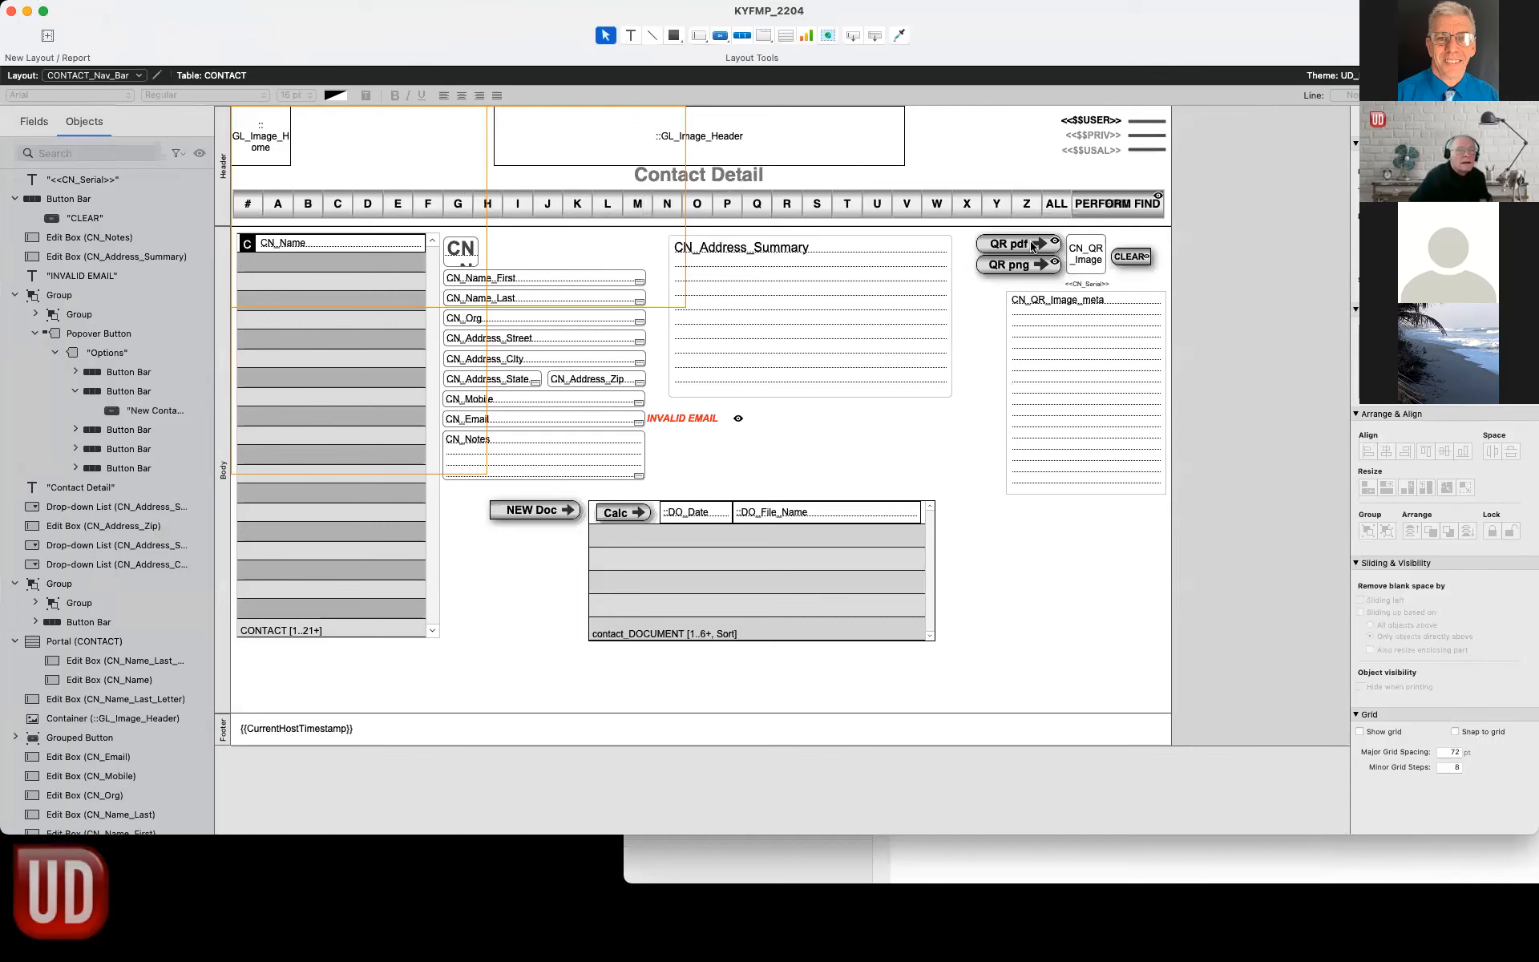
double_click(1034, 246)
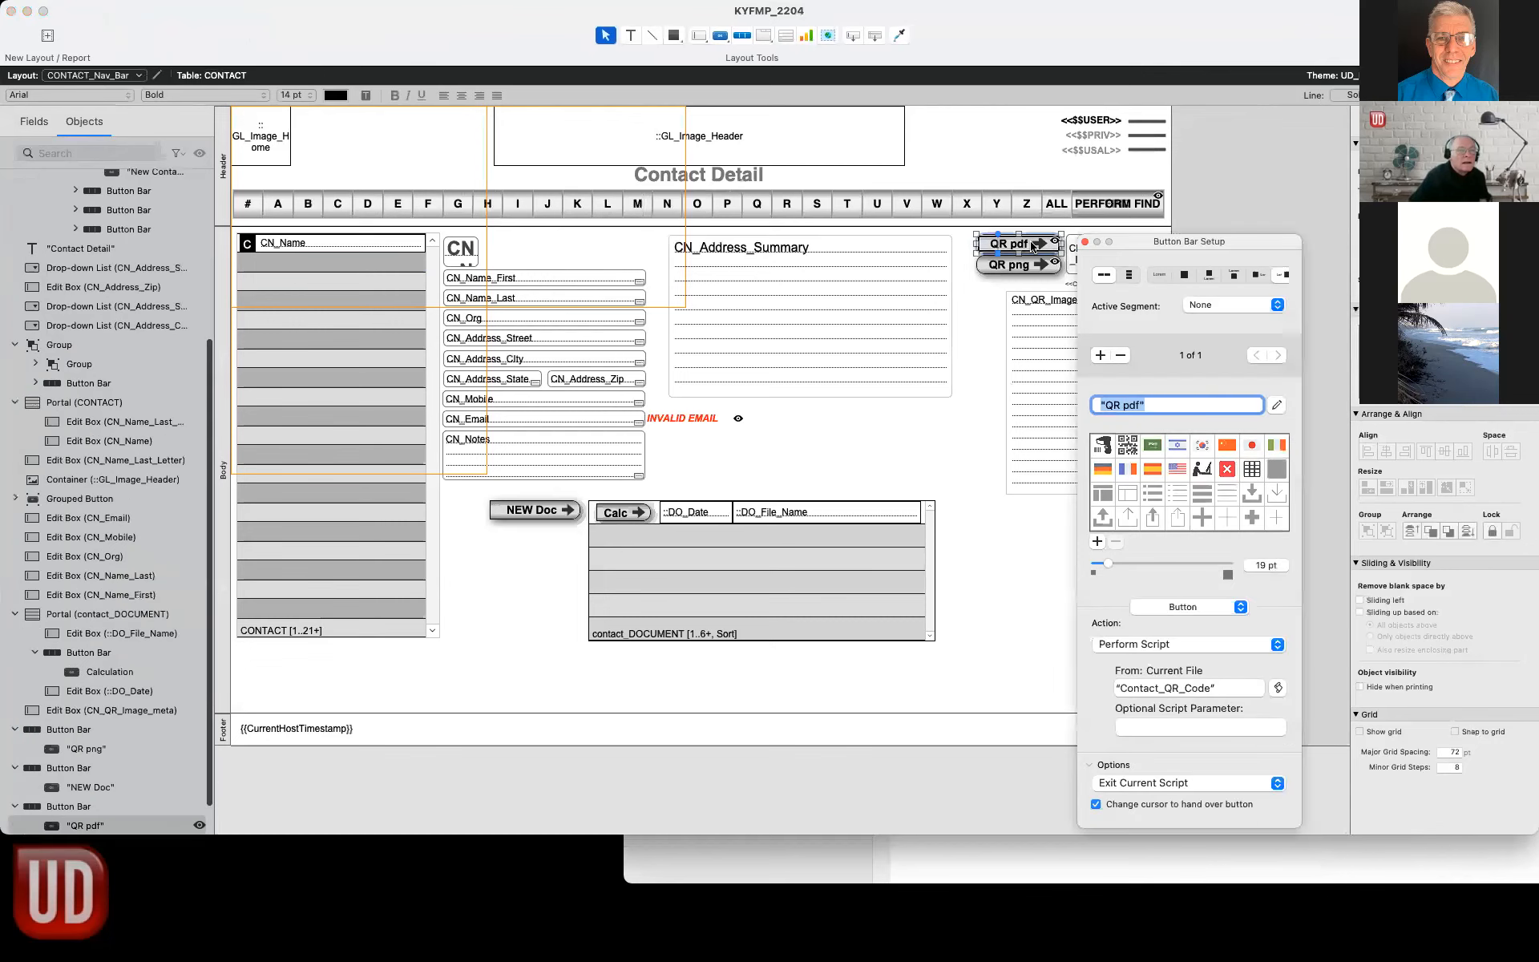
left_click(1210, 695)
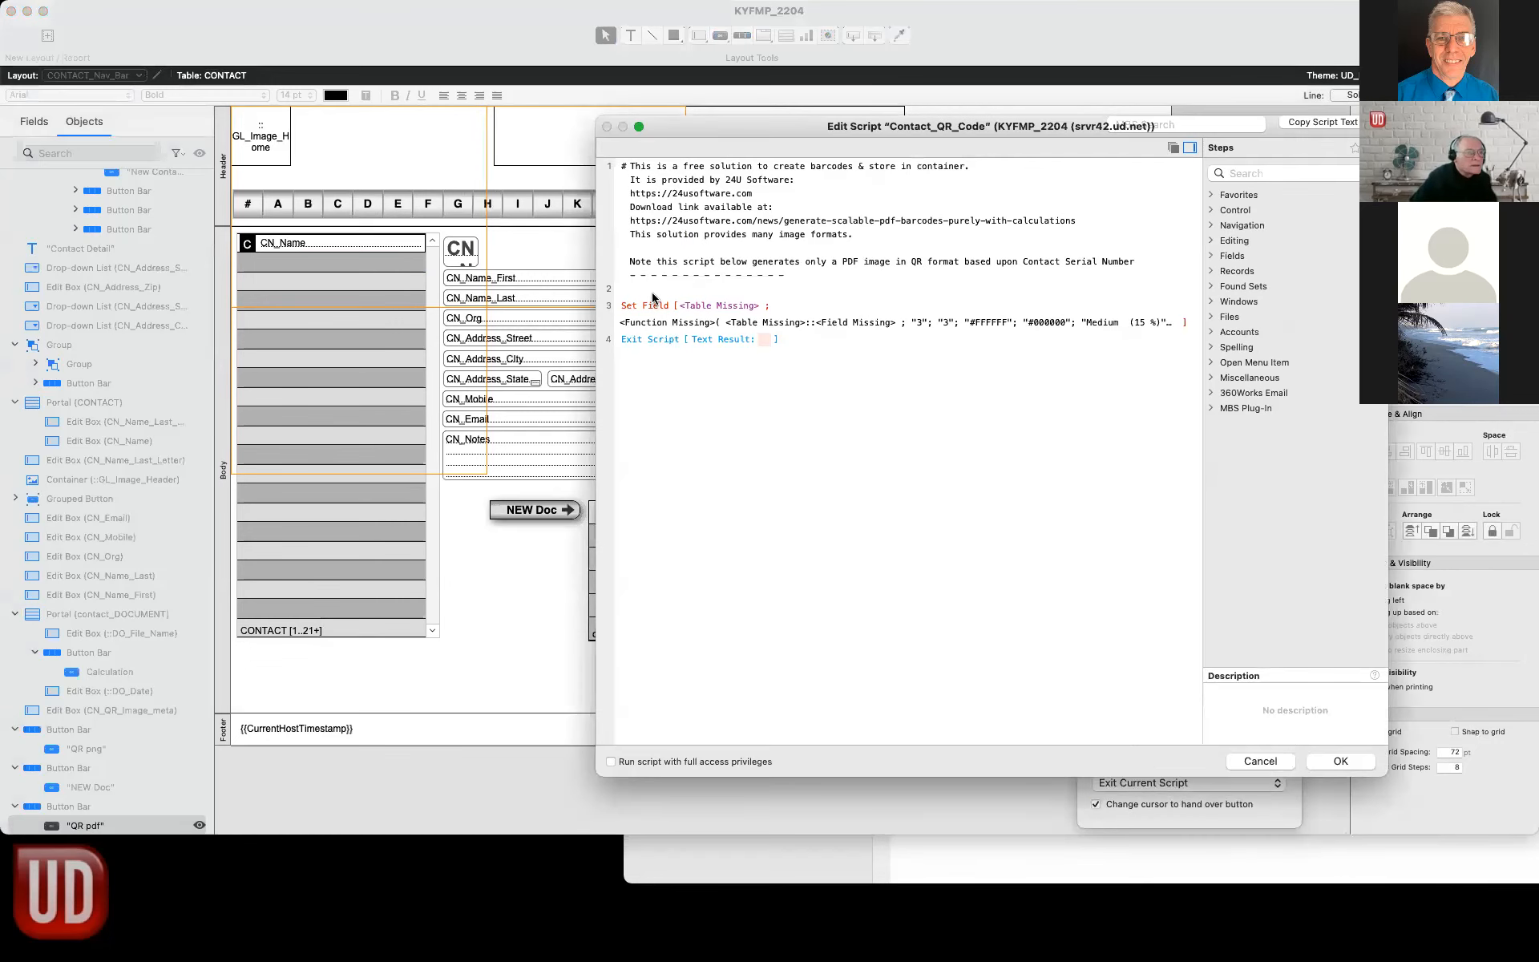
Inspect the calculated result of the Set Field step in the Contact_QR_Code script, including its missing function and field references.
left_click(1195, 322)
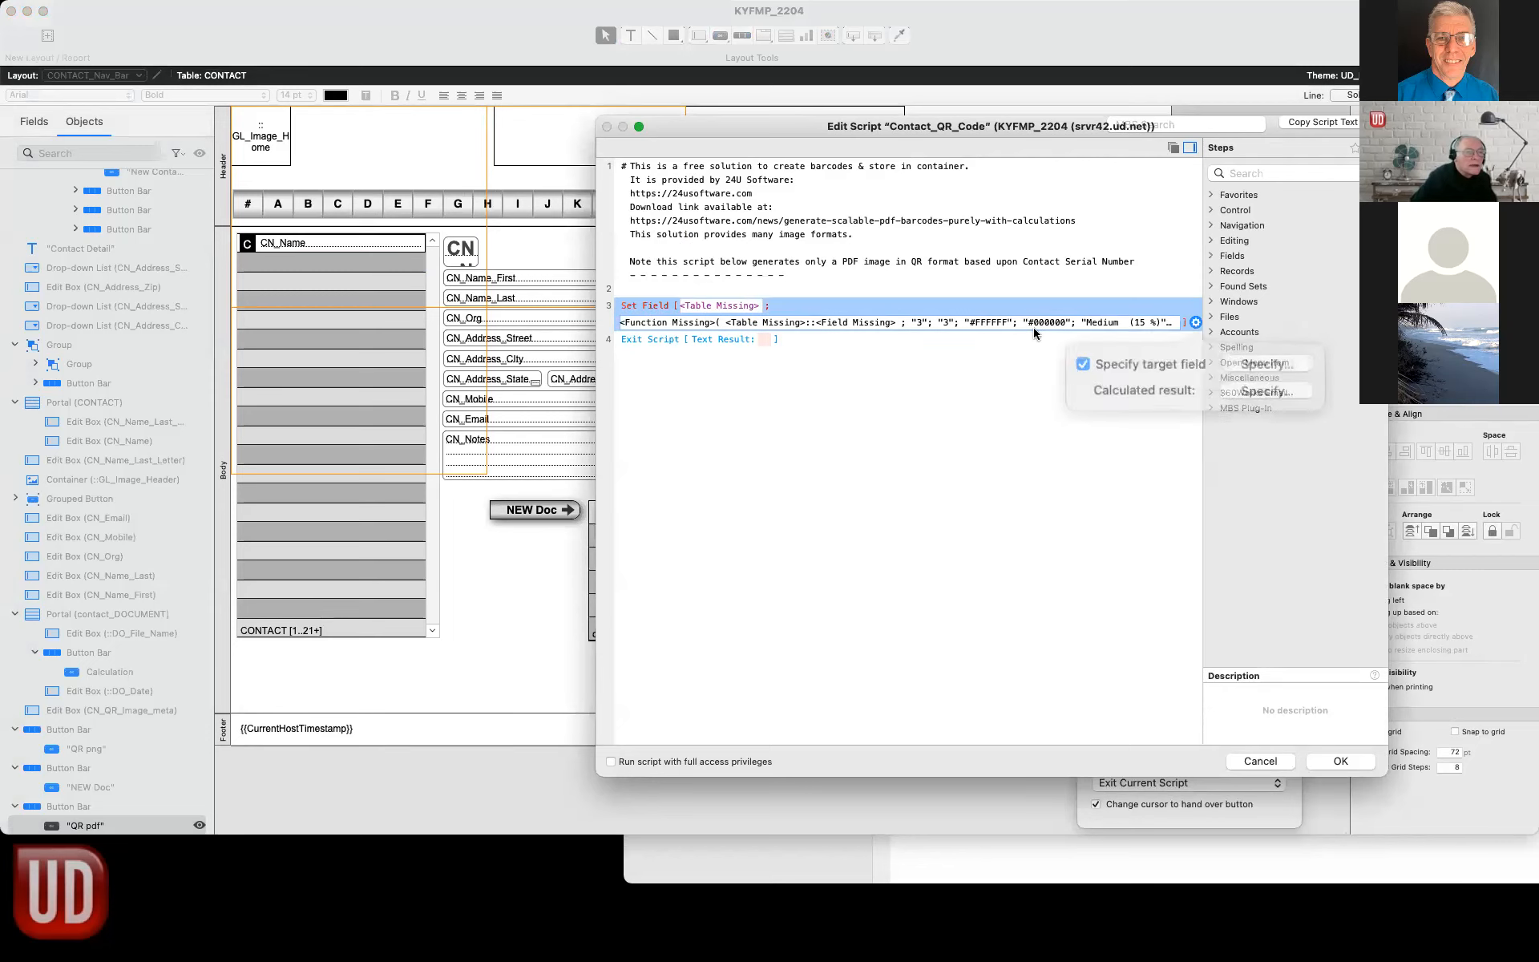
left_click(695, 305)
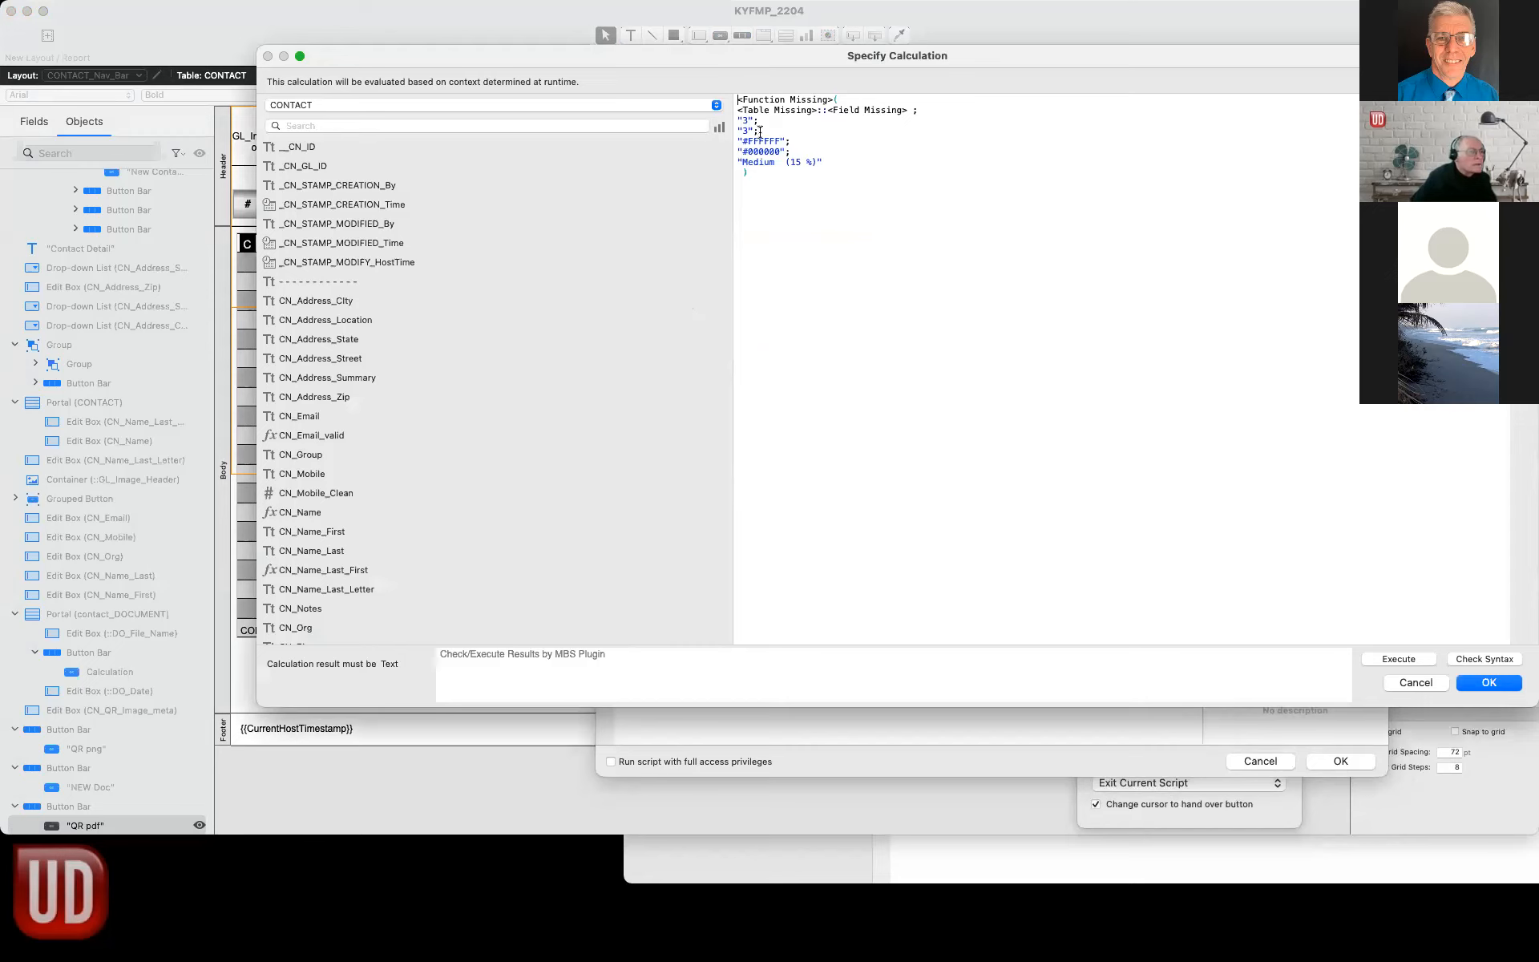
left_click_drag(851, 98, 731, 94)
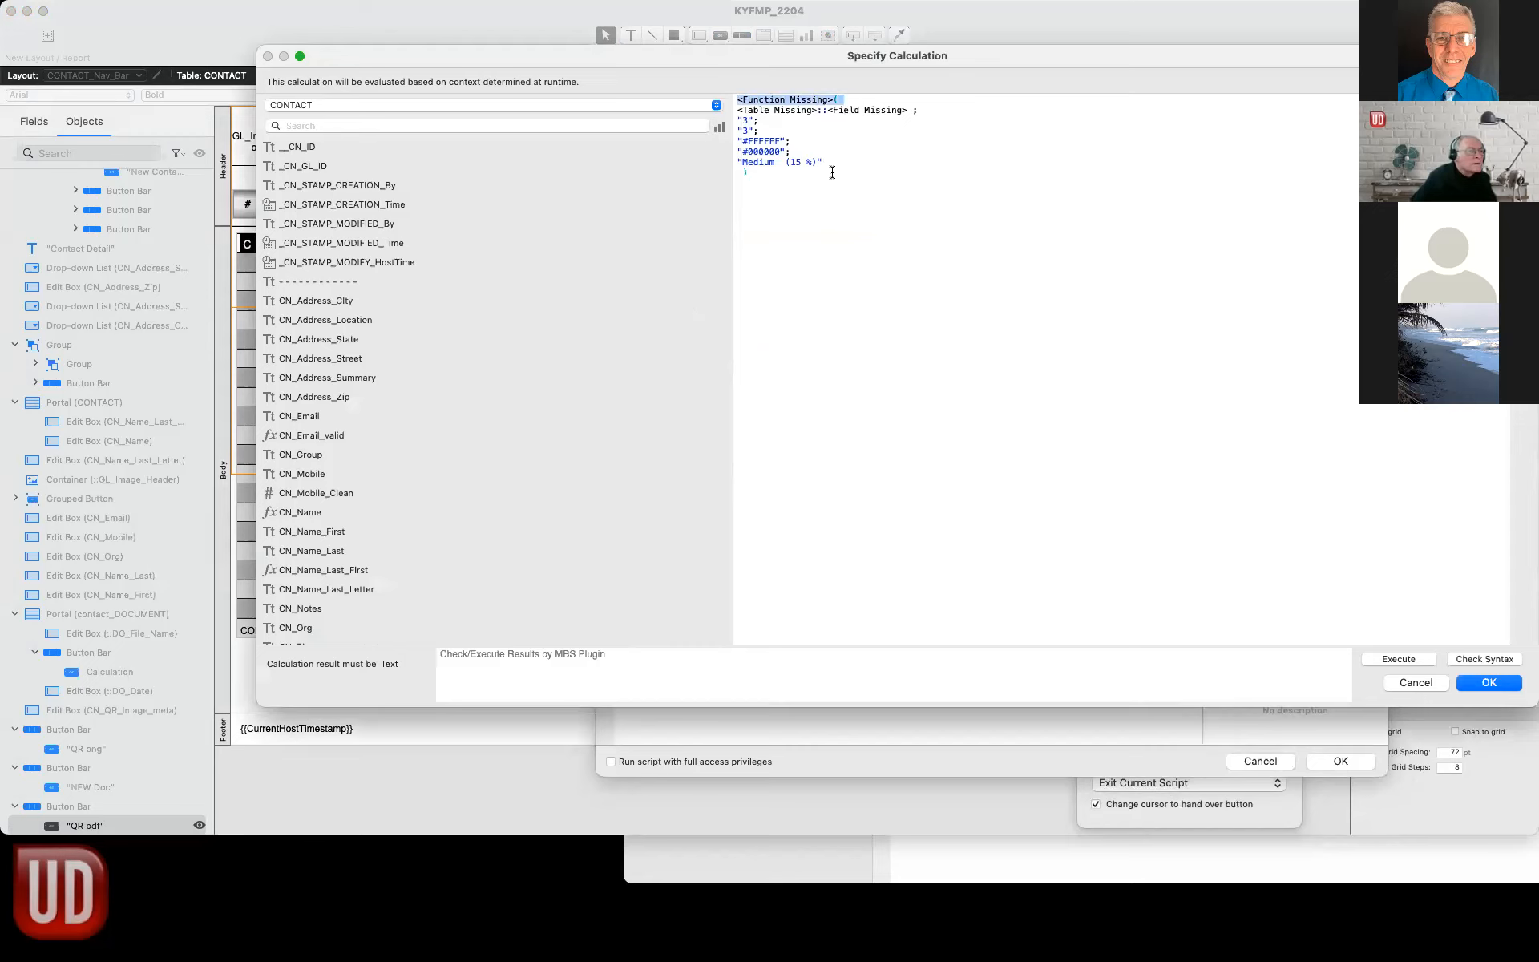
left_click(810, 189)
key("Return")
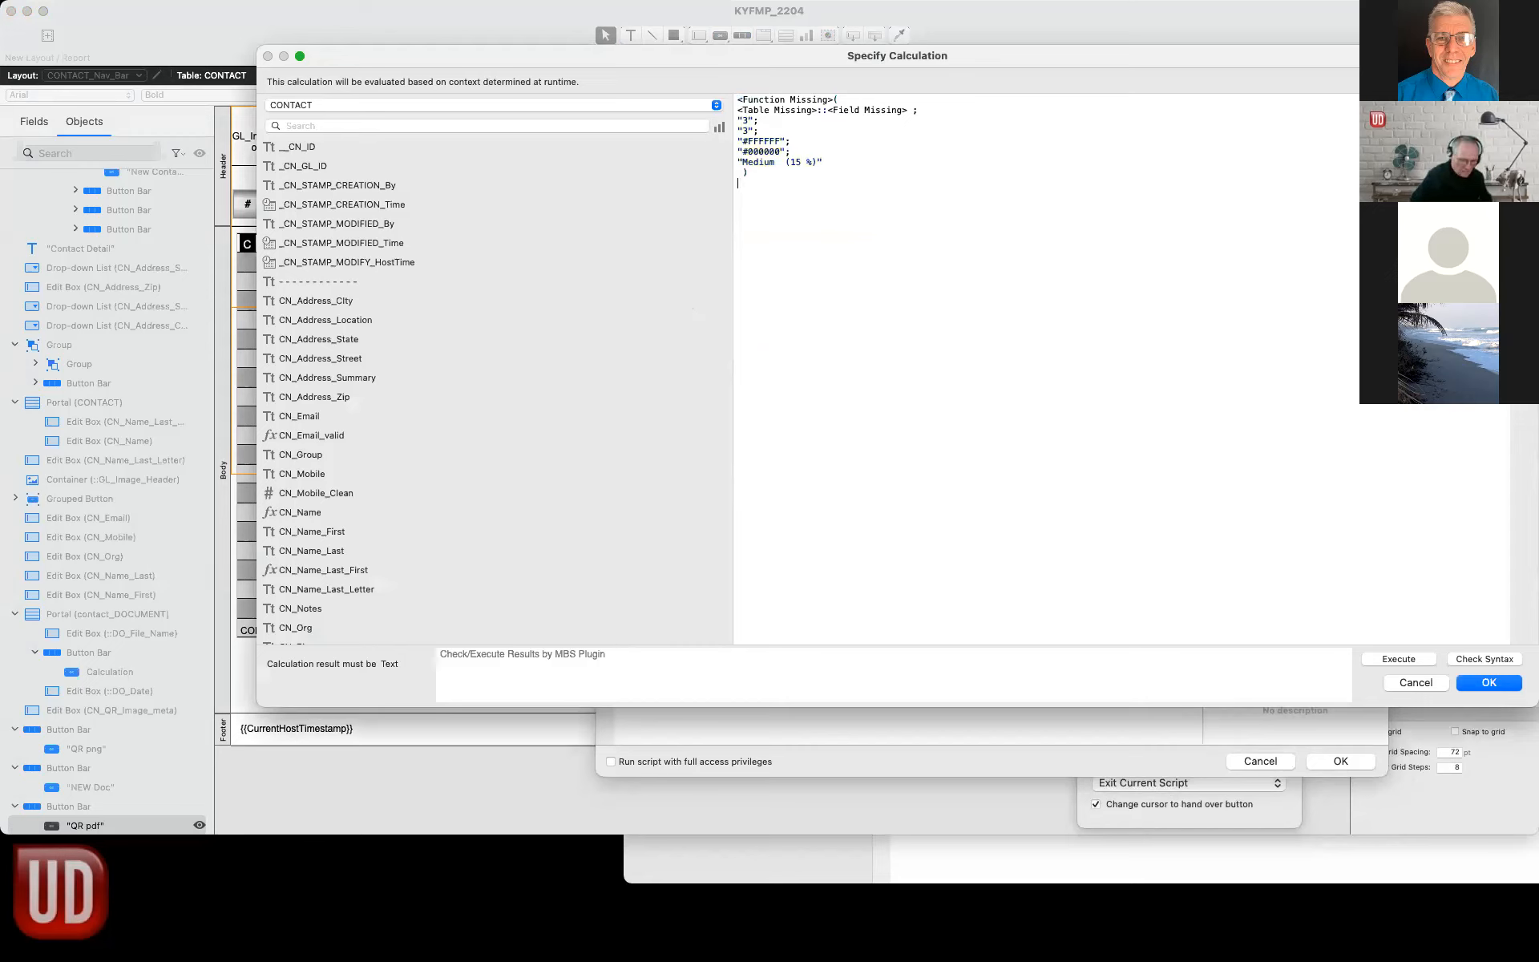
Look through the available PDFbarcode functions suggested for "pdf" in the calculation, and leave the calculation and script without saving.
type("pdf")
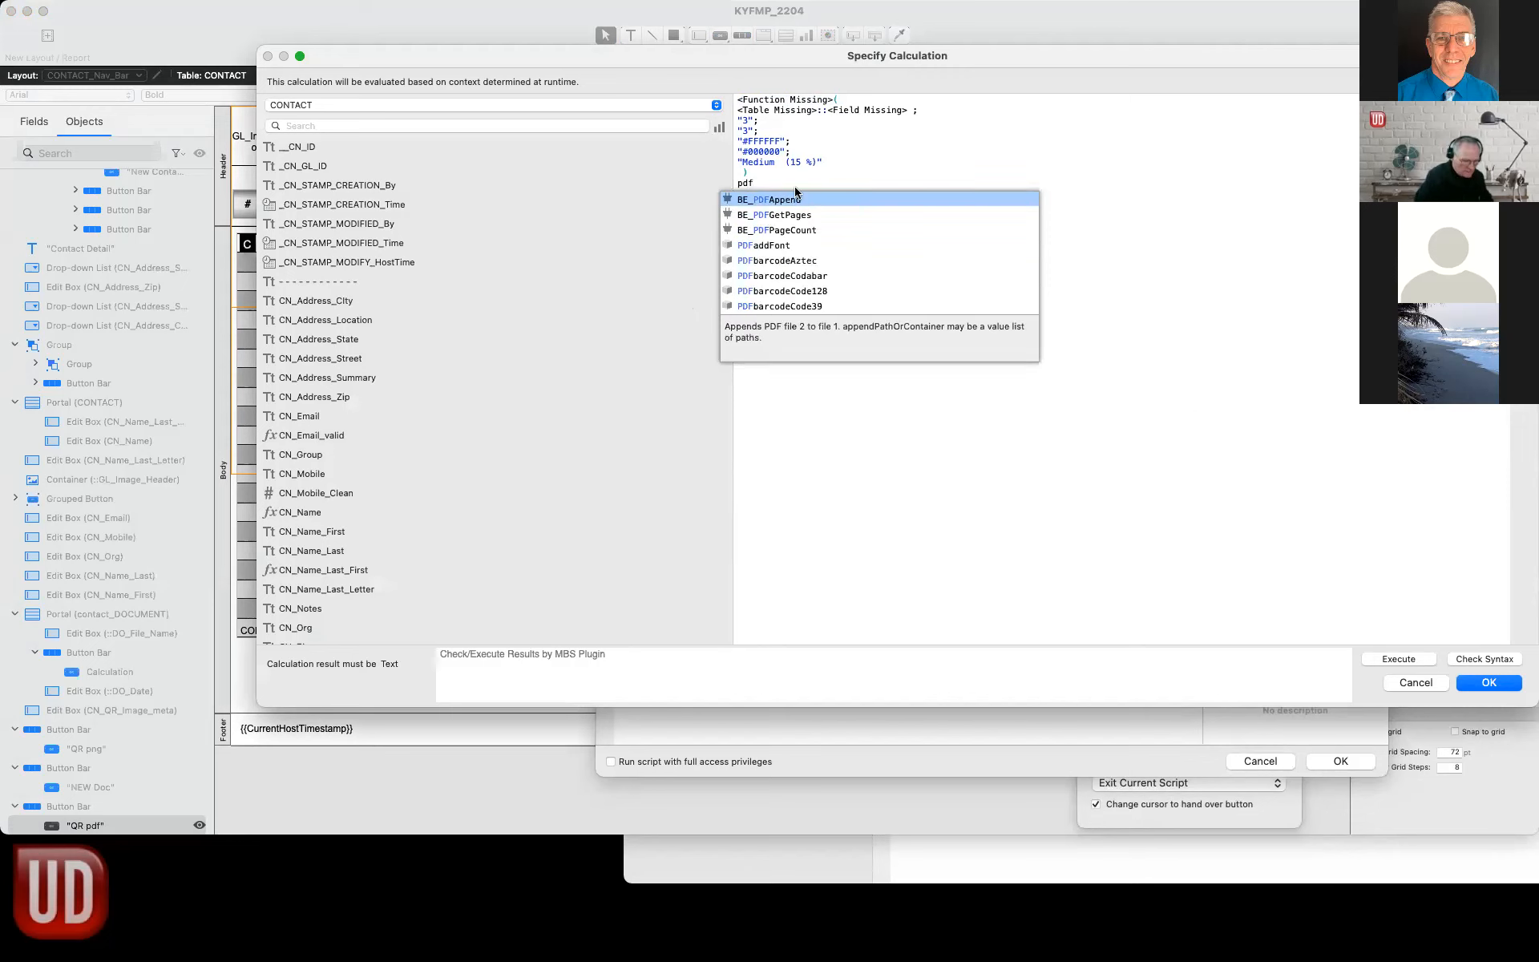
scroll(790, 297, "down", 3)
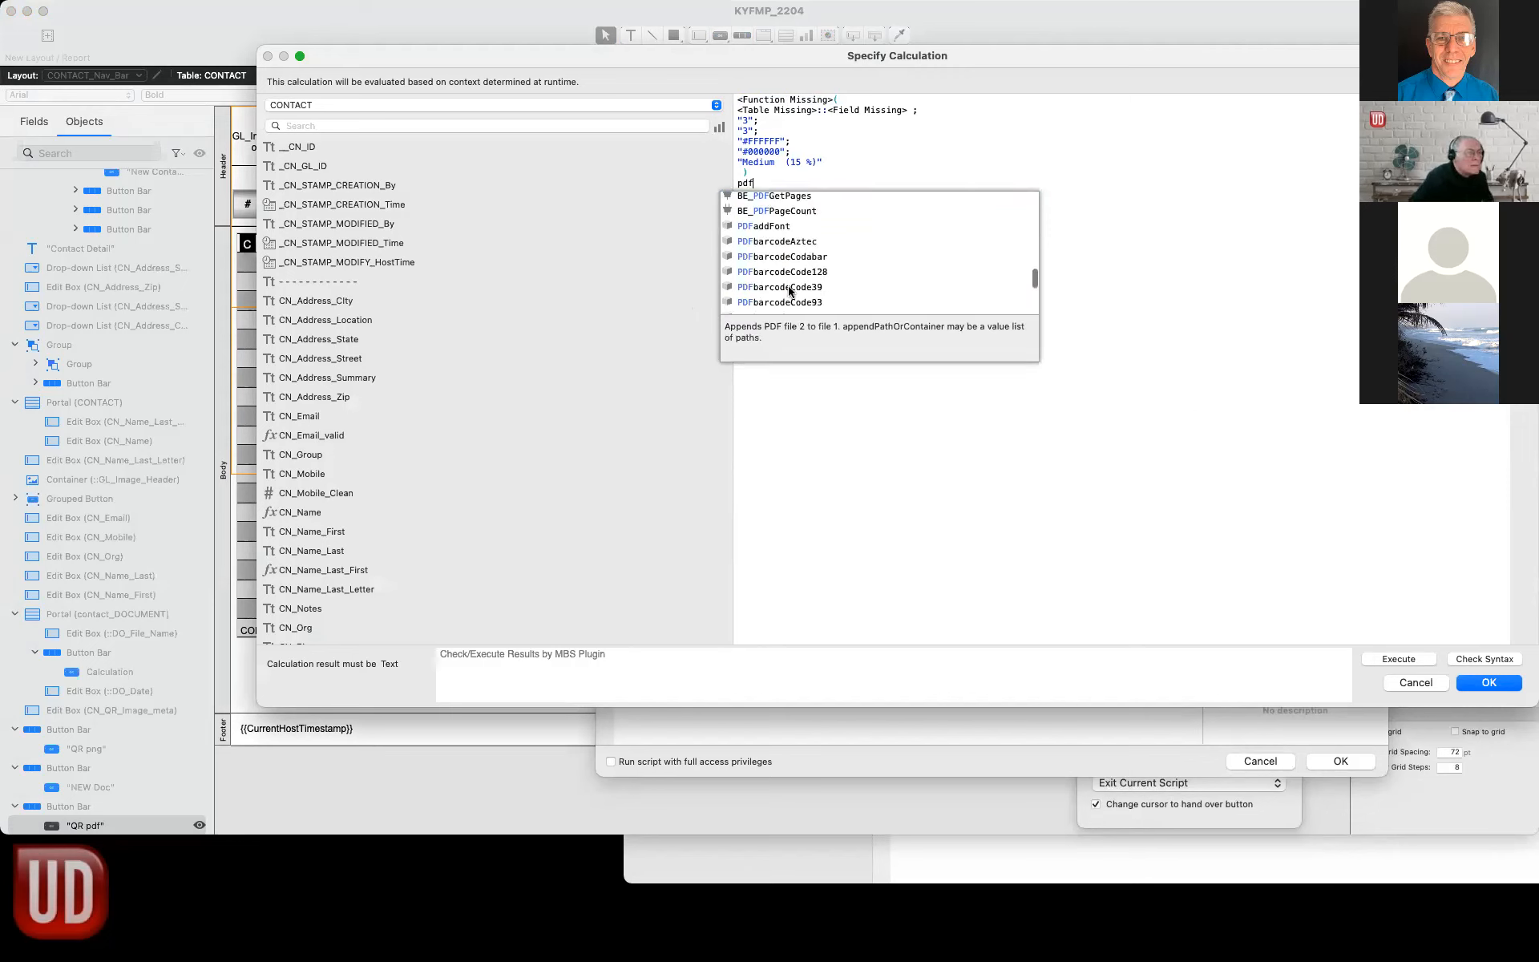
scroll(791, 294, "down", 2)
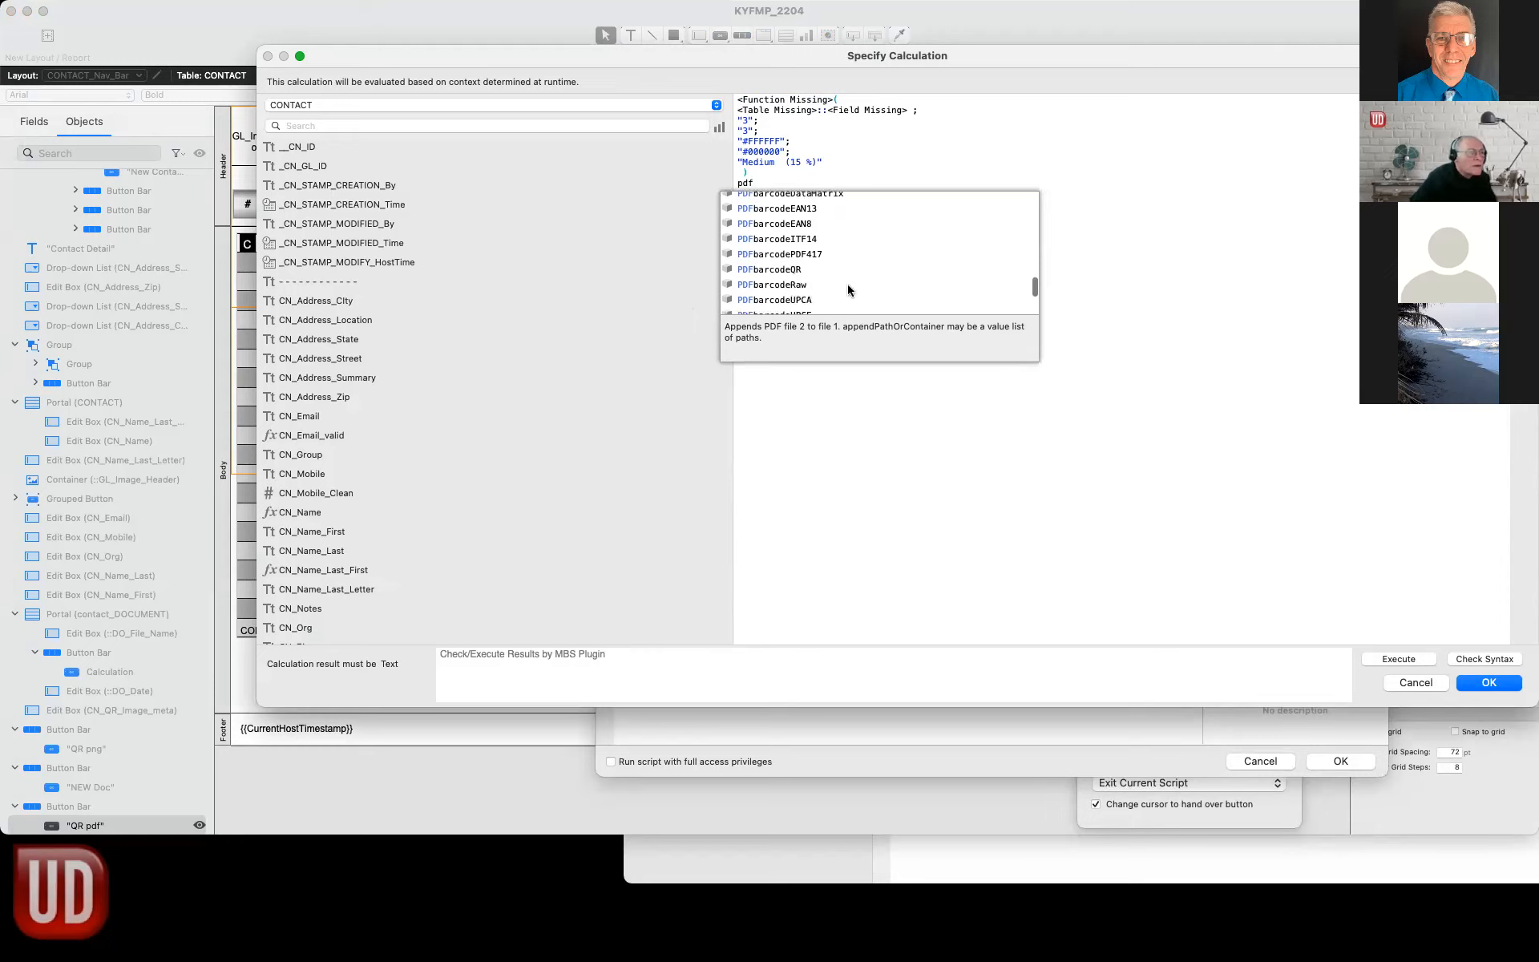
scroll(852, 292, "up", 2)
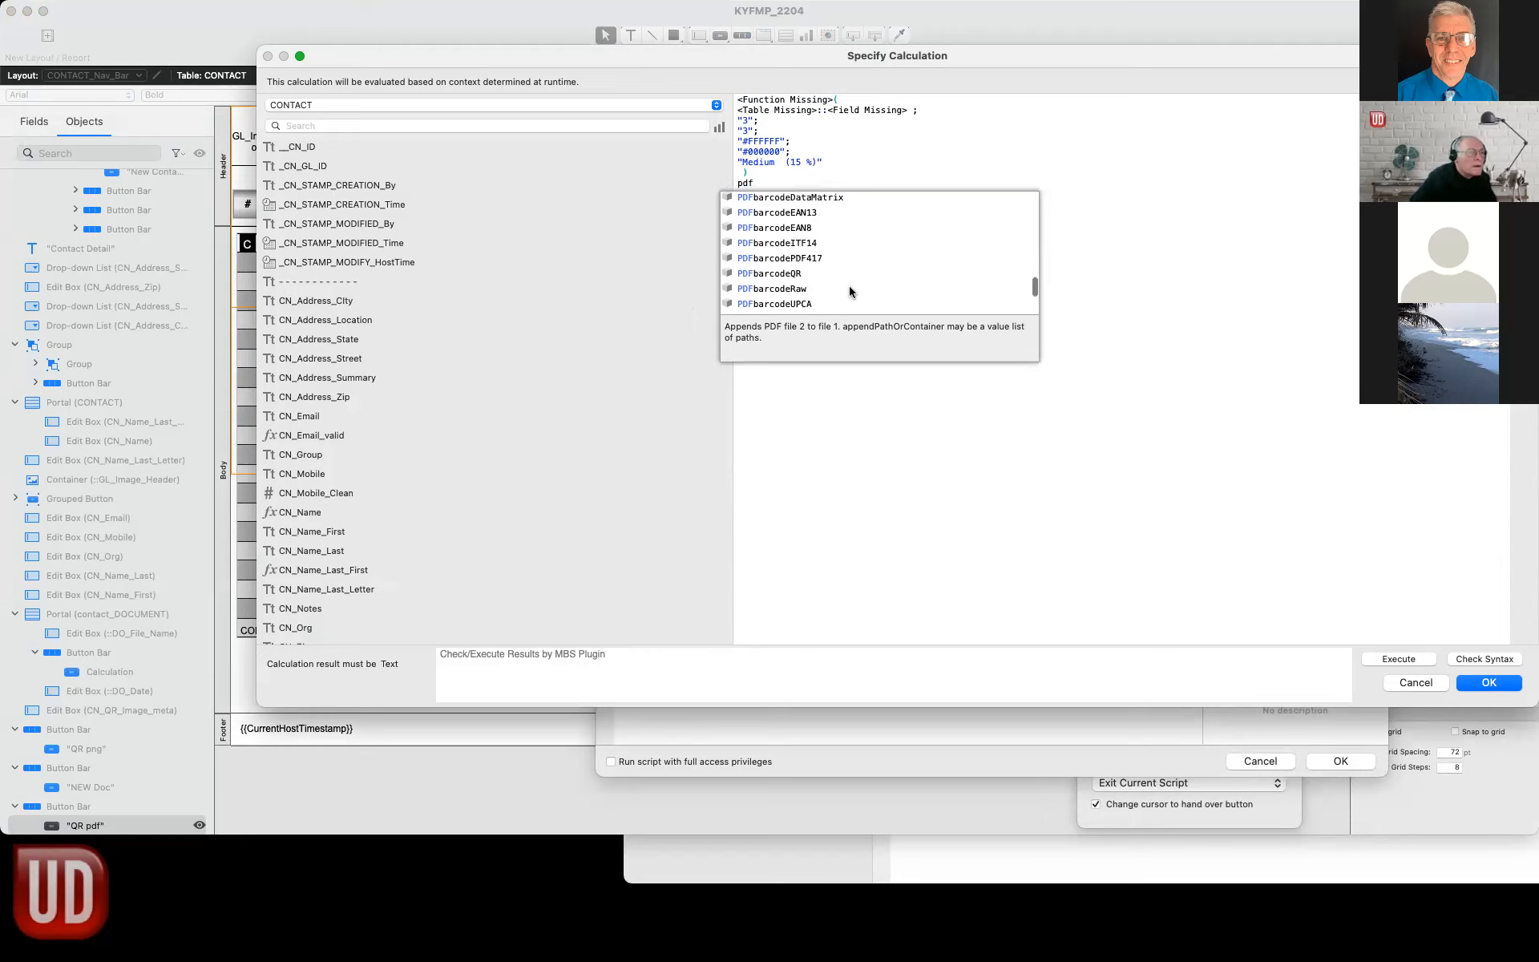
scroll(853, 294, "up", 5)
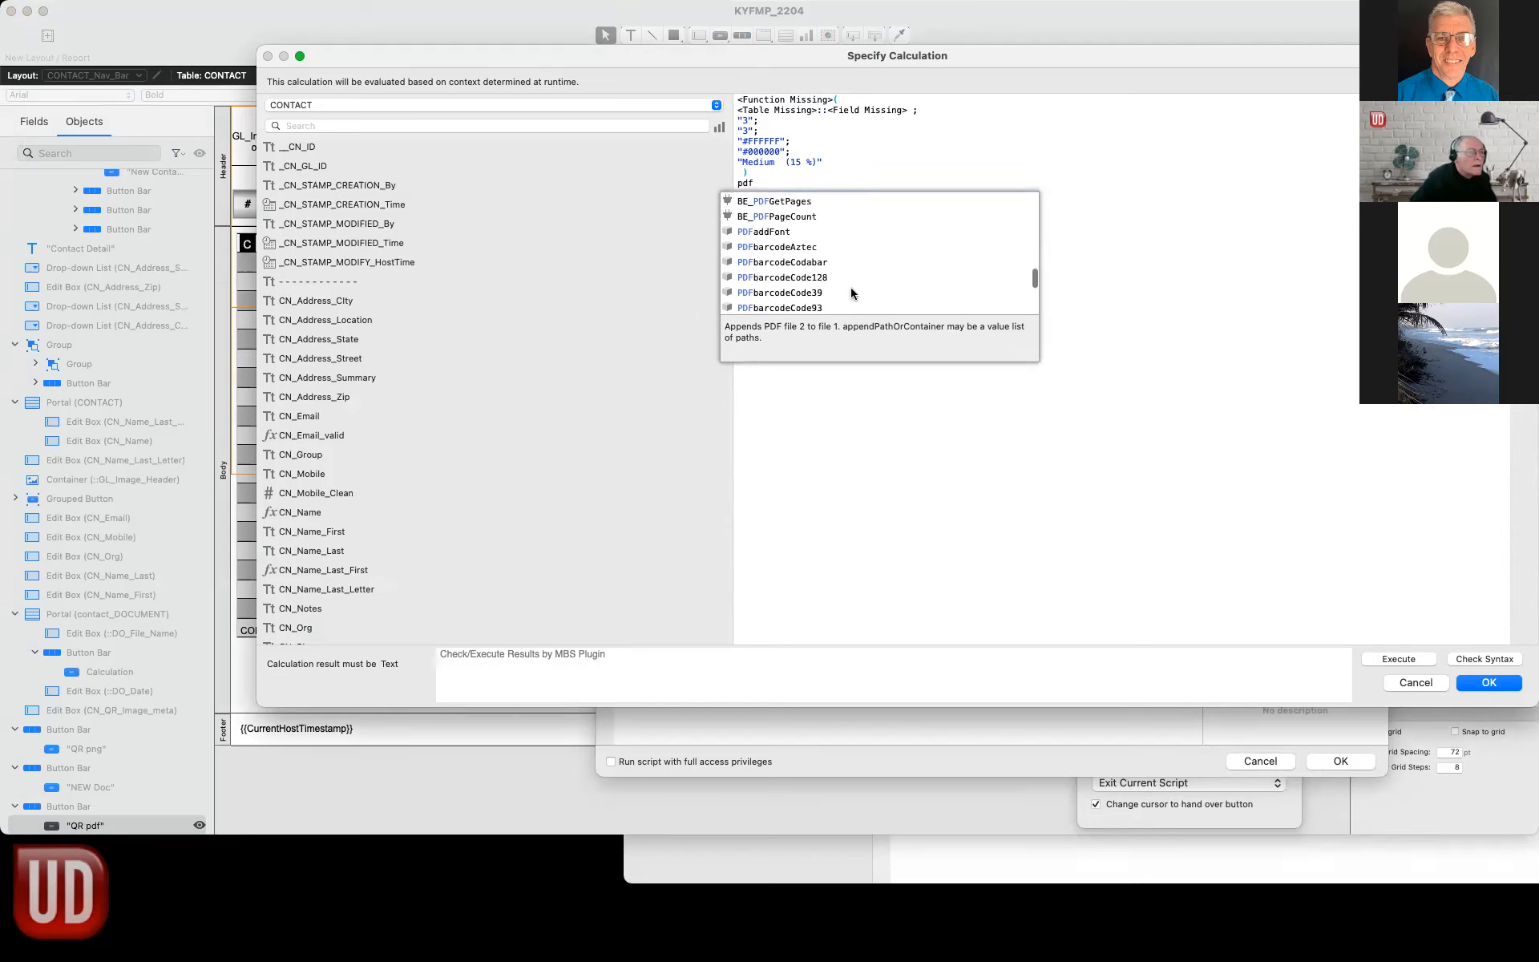
scroll(840, 291, "down", 3)
scroll(837, 291, "down", 2)
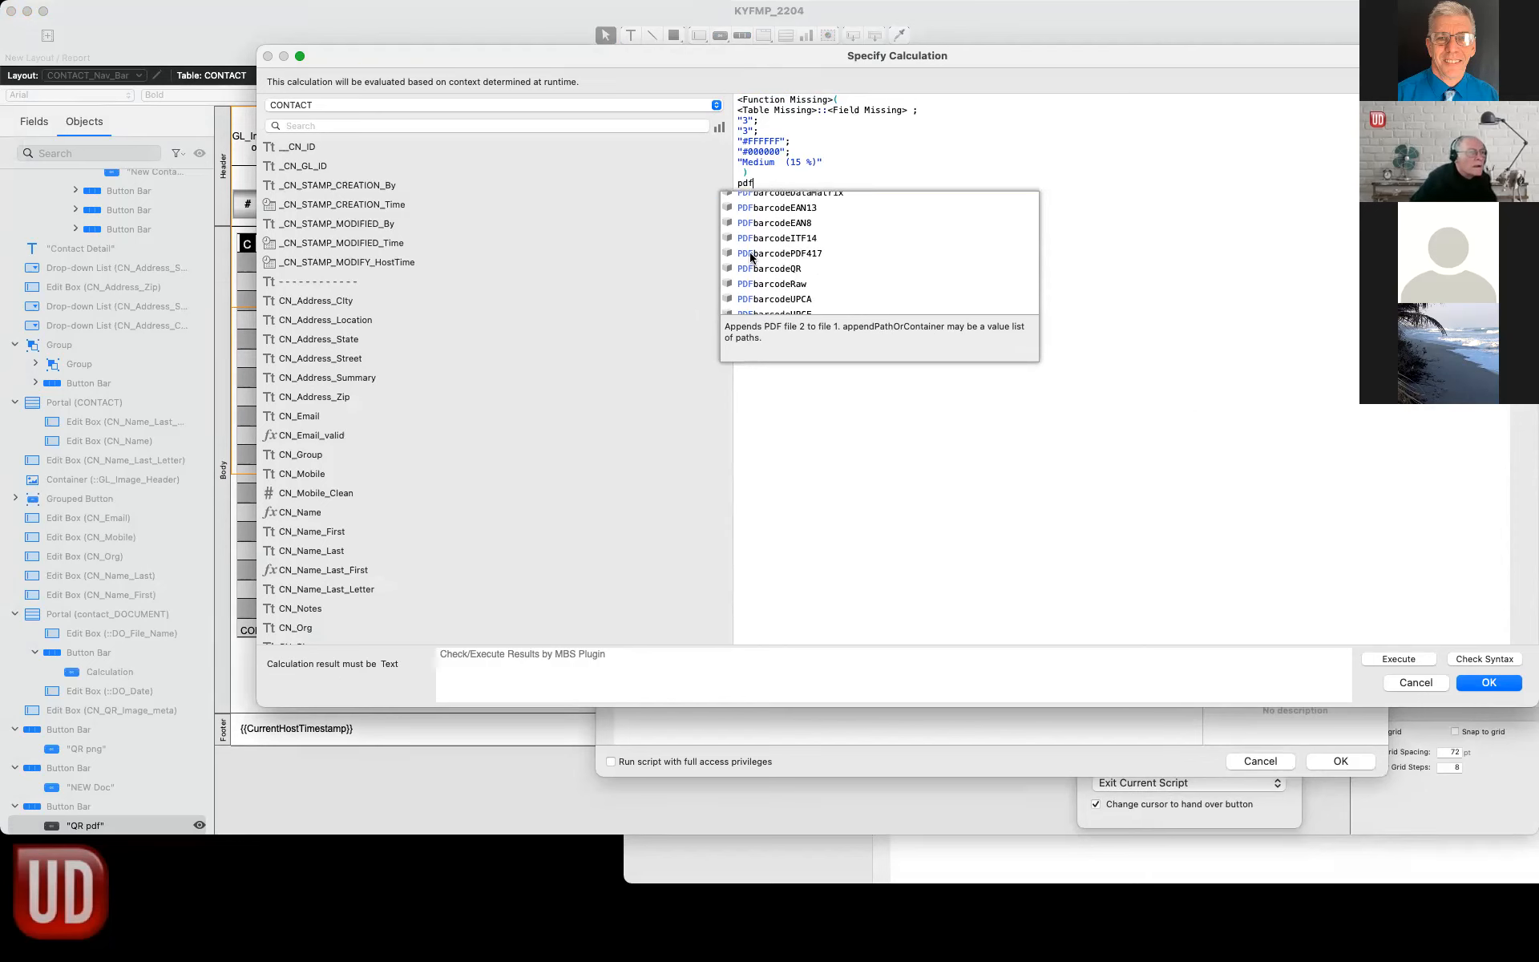
scroll(866, 276, "down", 4)
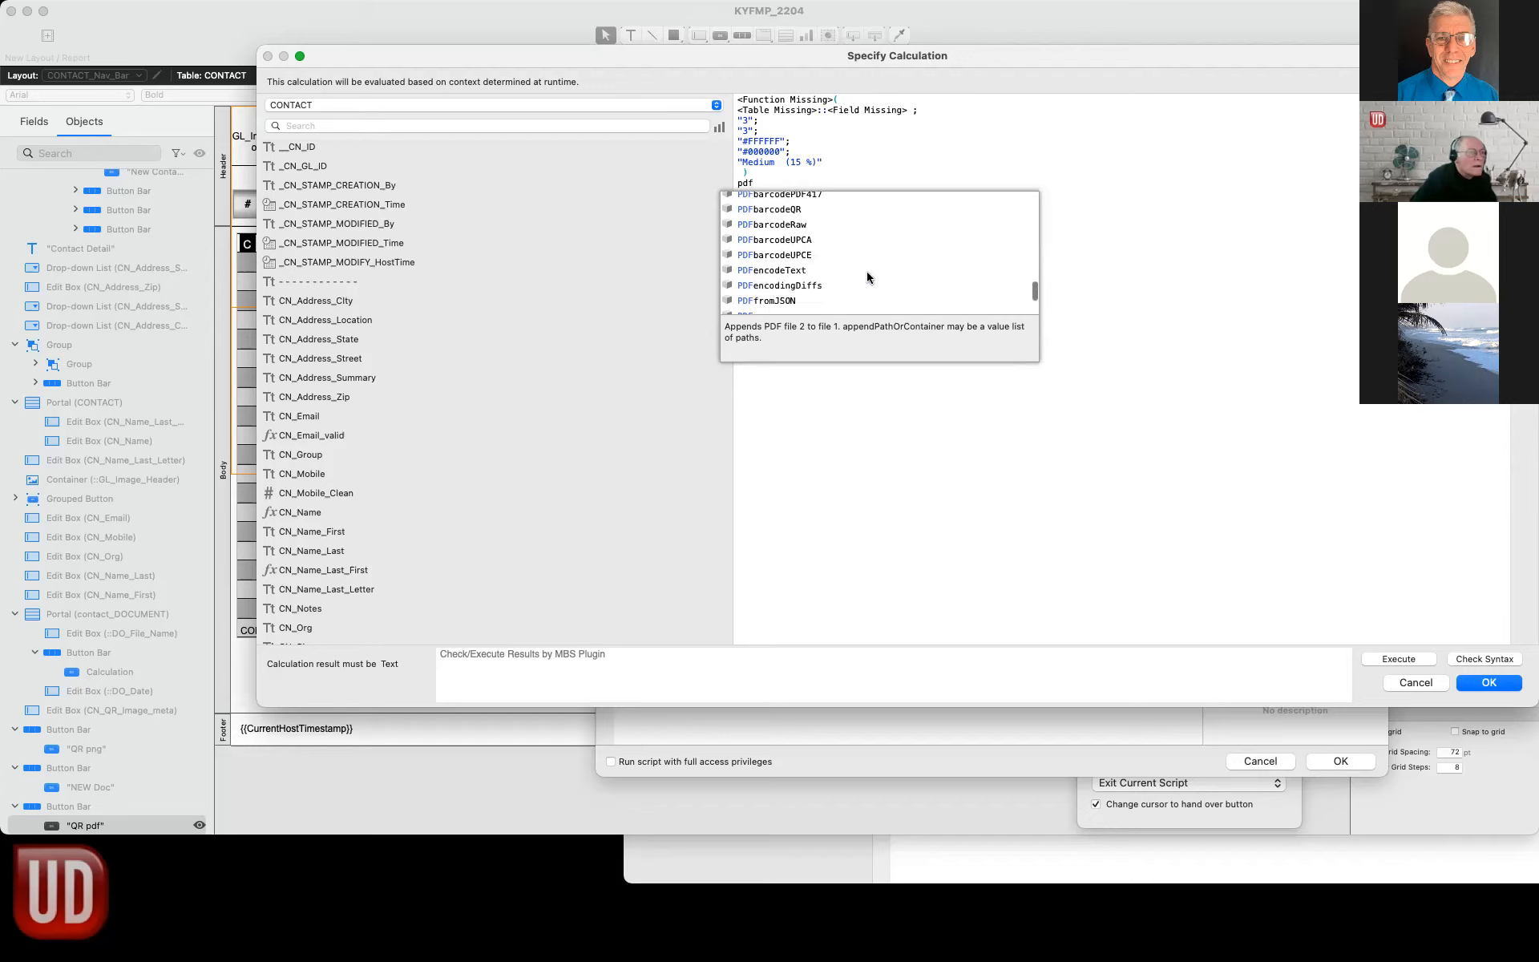
scroll(868, 277, "up", 5)
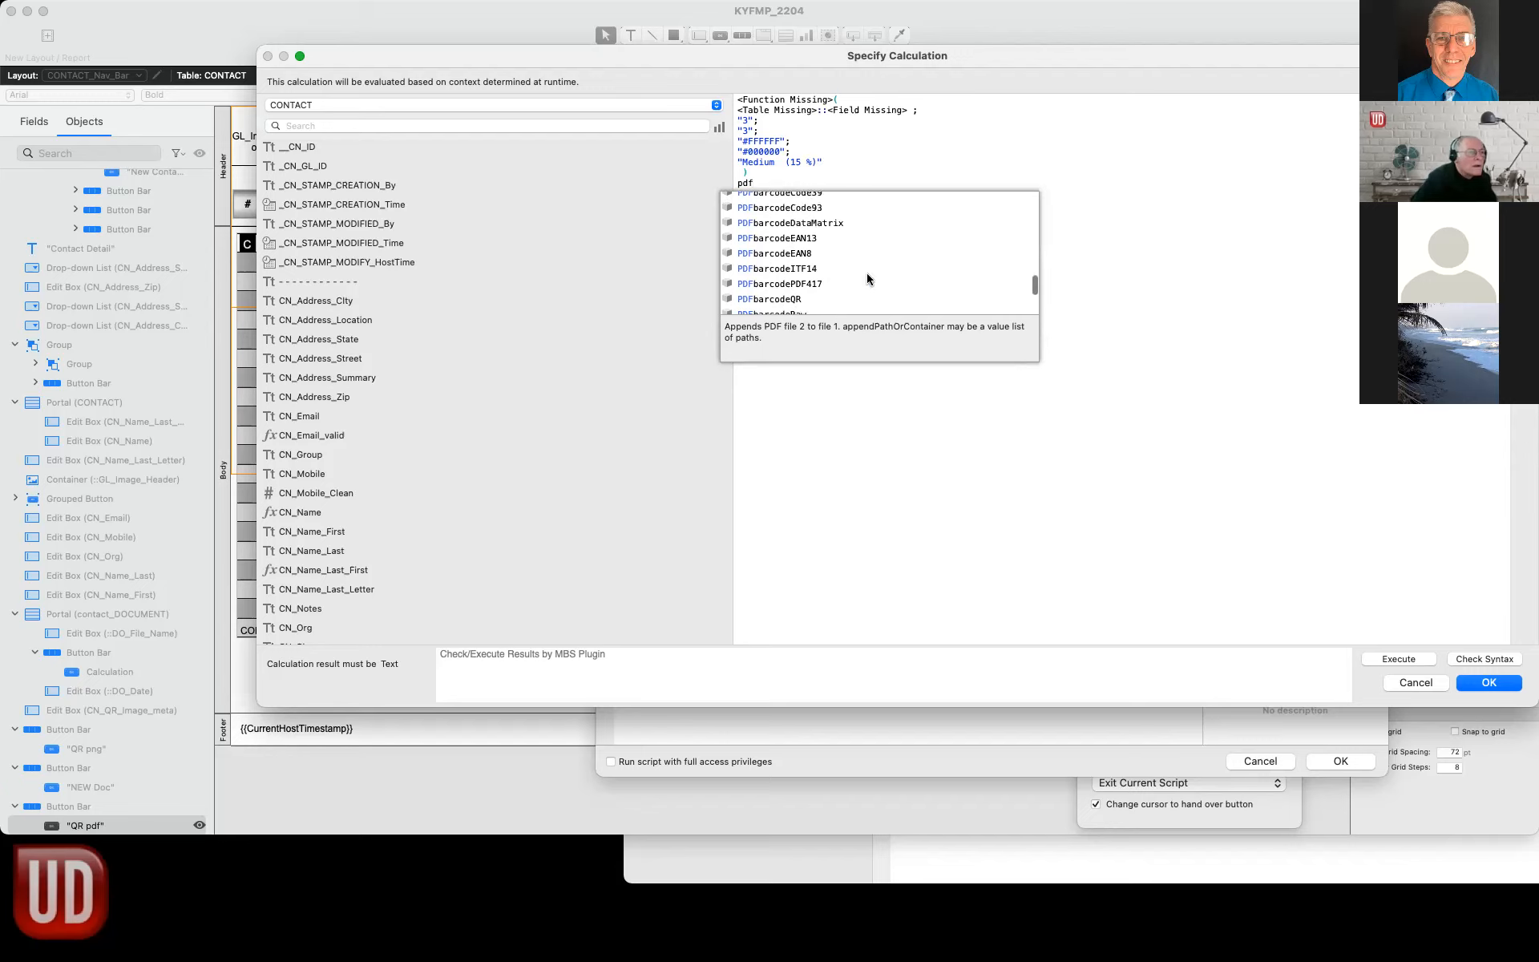
scroll(818, 274, "up", 1)
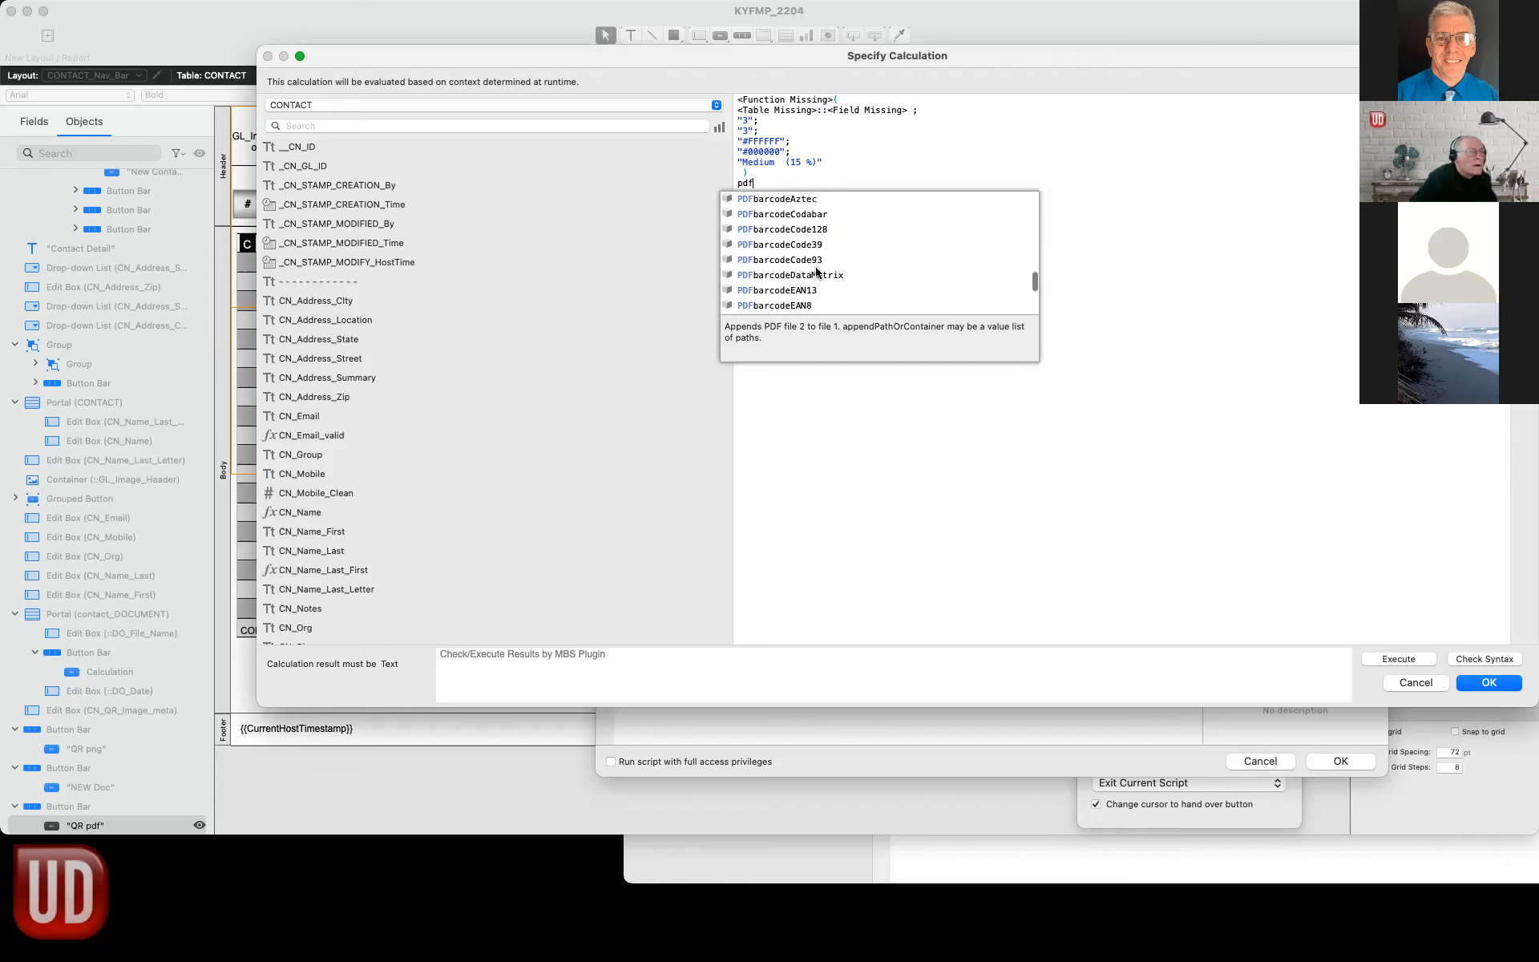
left_click(784, 382)
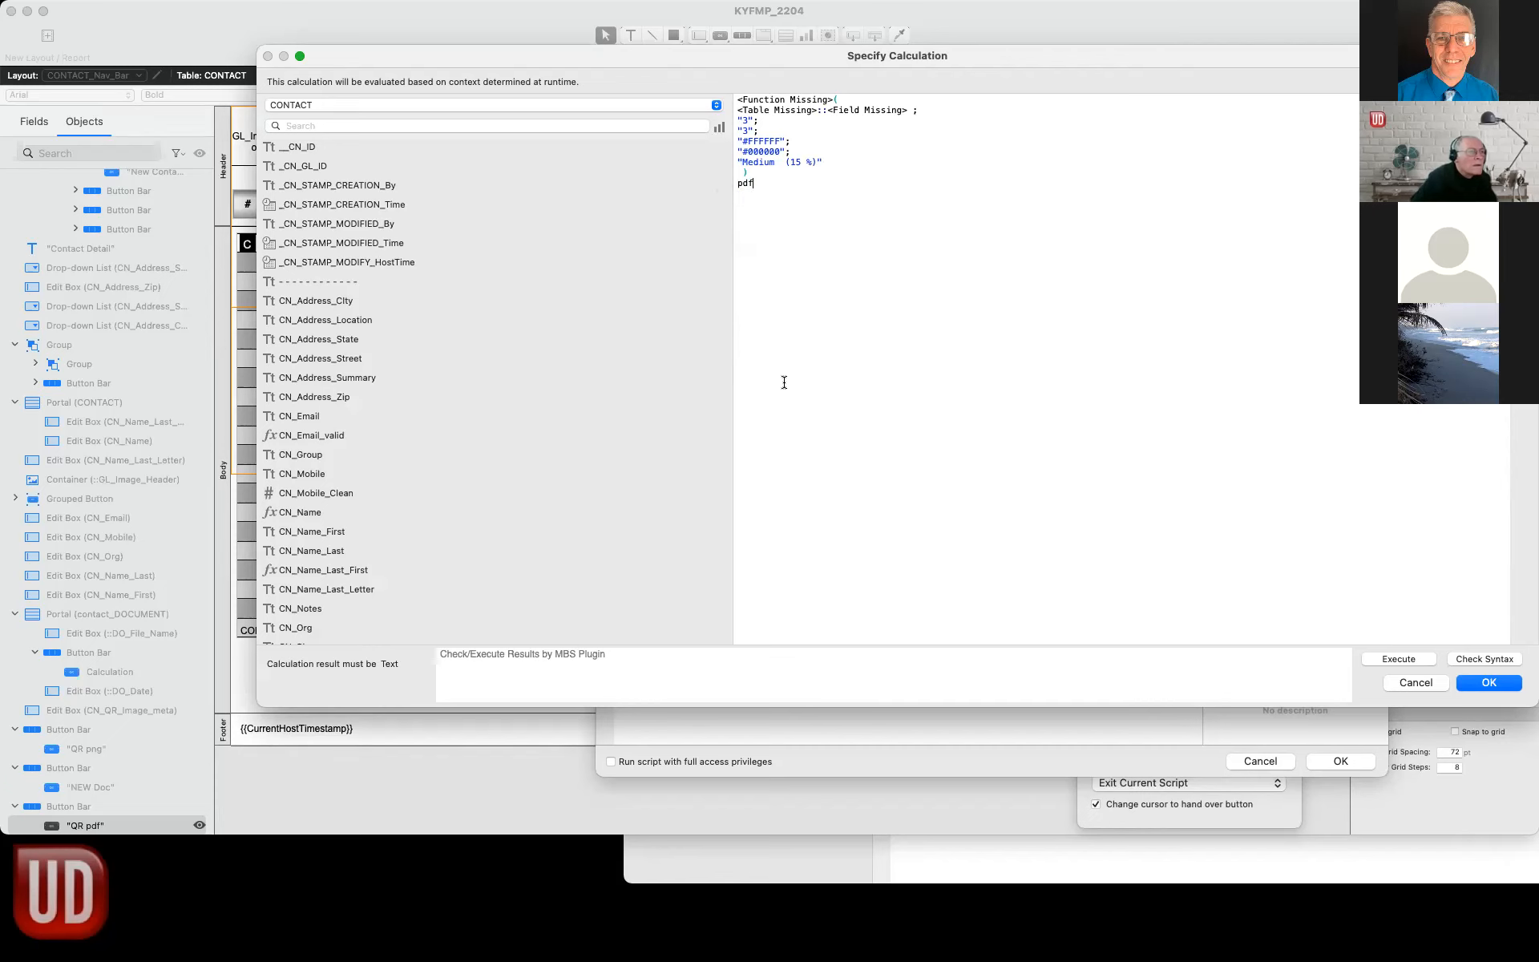
left_click(1416, 682)
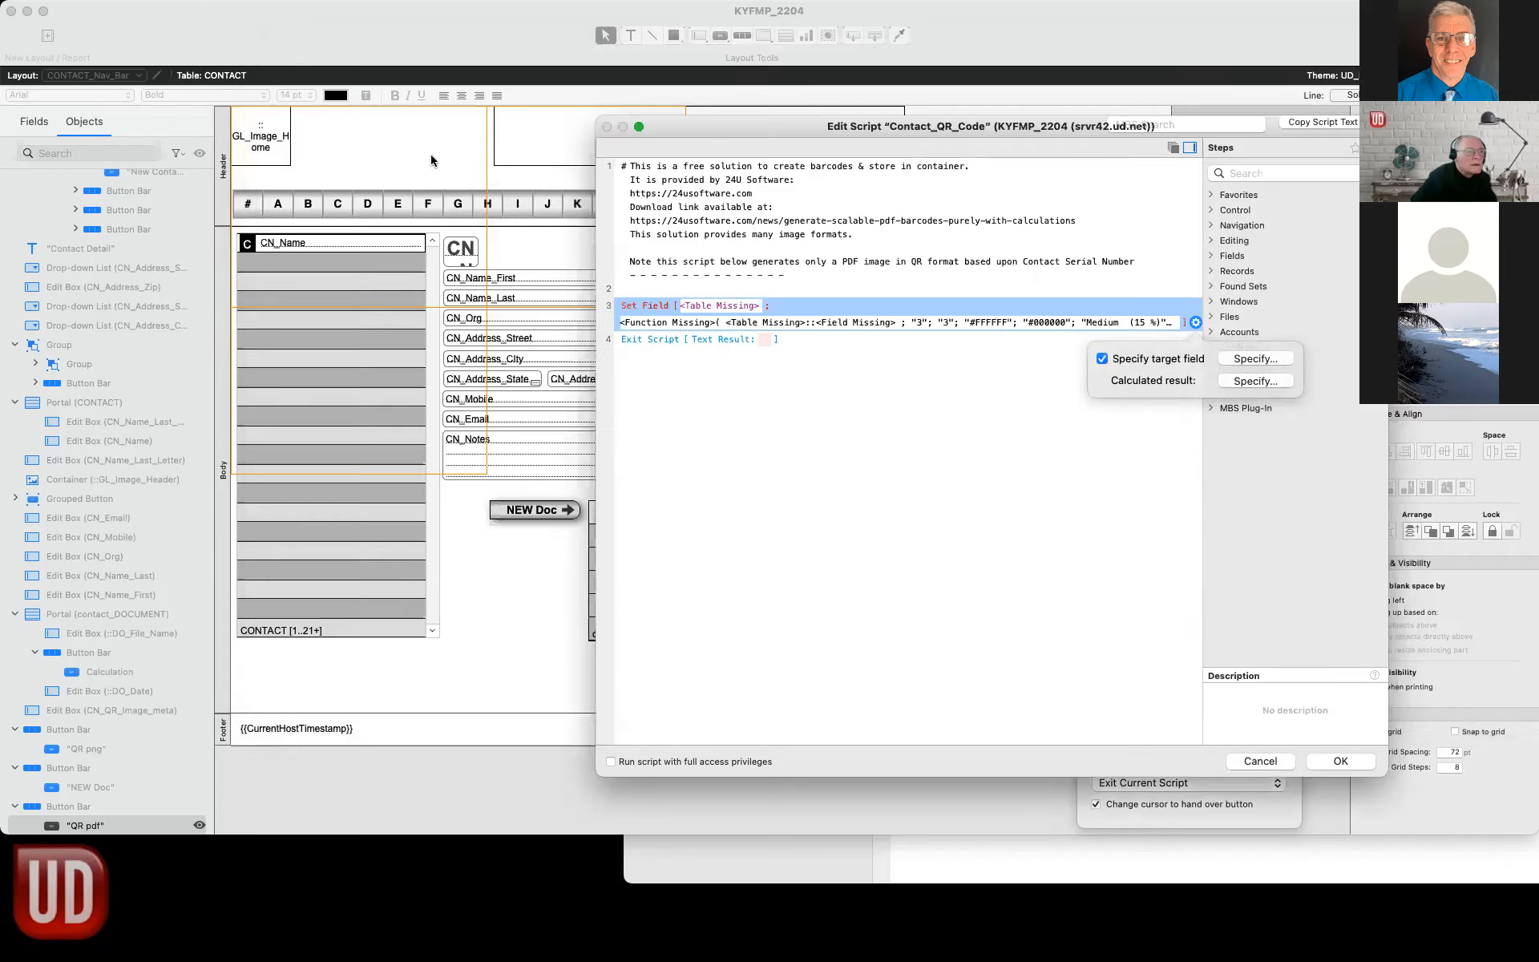
left_click(268, 19)
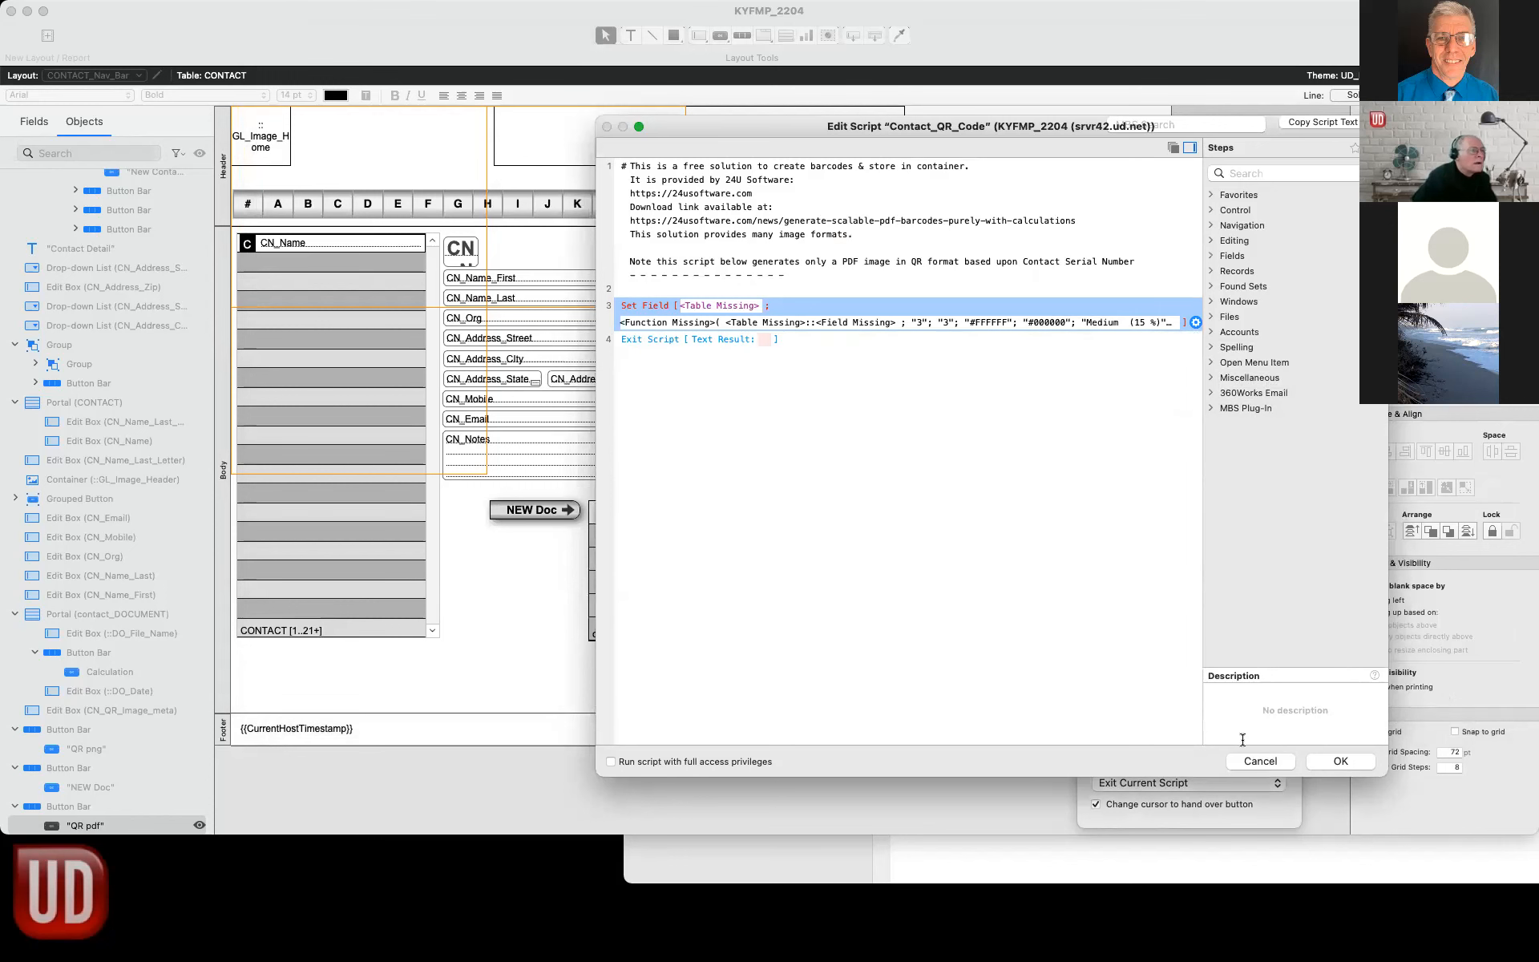
left_click(1260, 760)
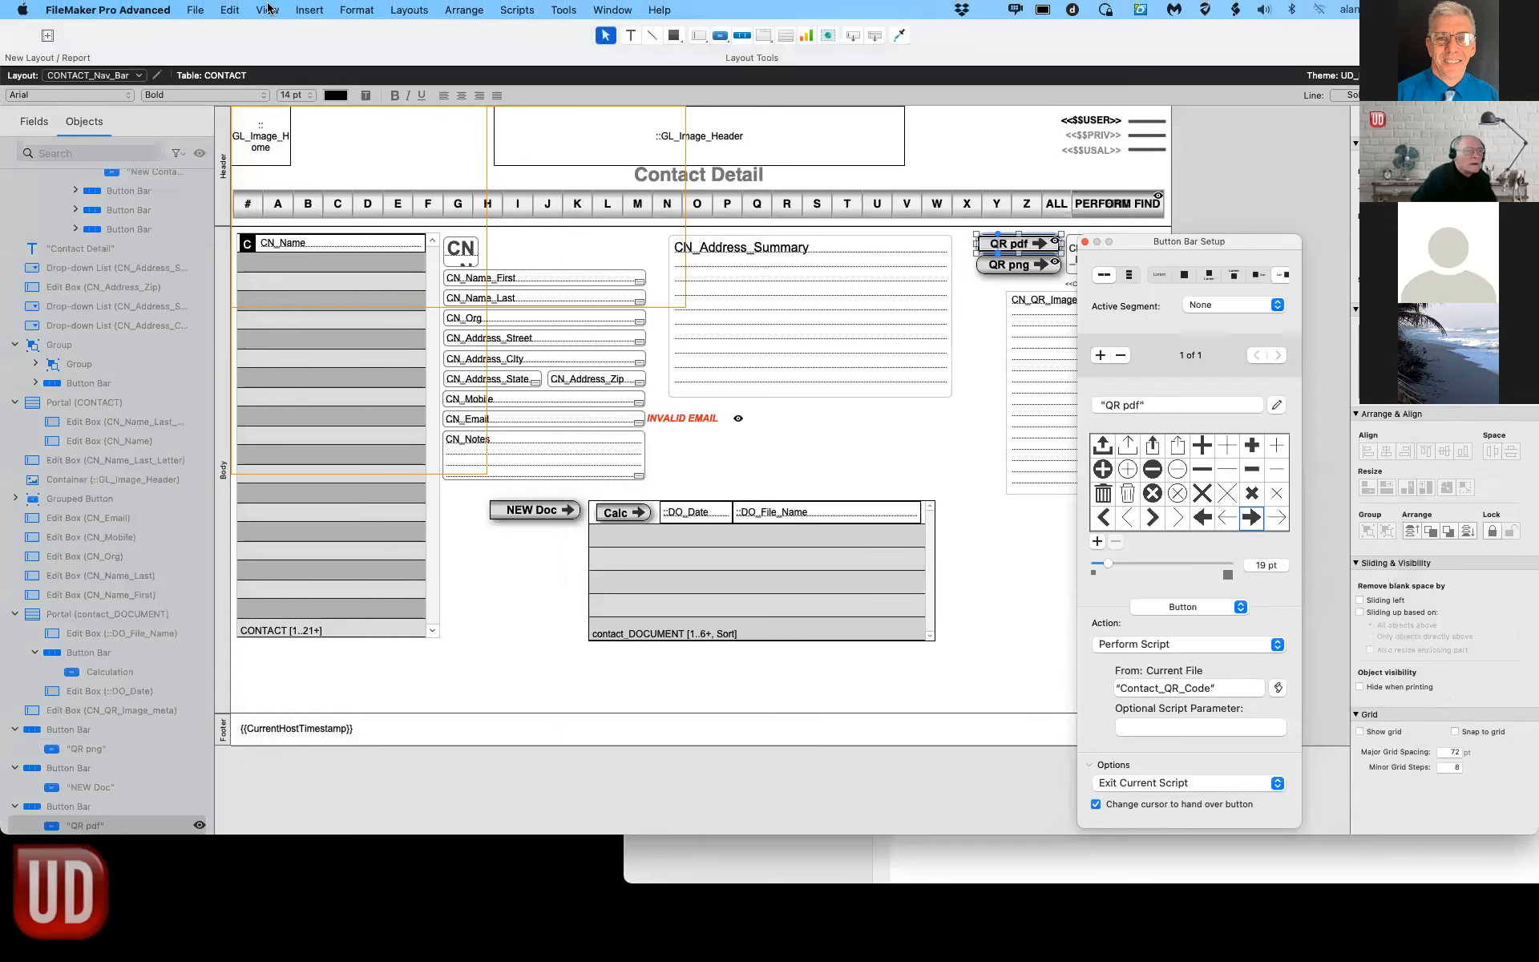
Copy the entire PDFbarcodeQR auto-enter calculation of the CN_QR_Image field from the CONTACT table's field definitions.
left_click(198, 10)
mouse_move(216, 172)
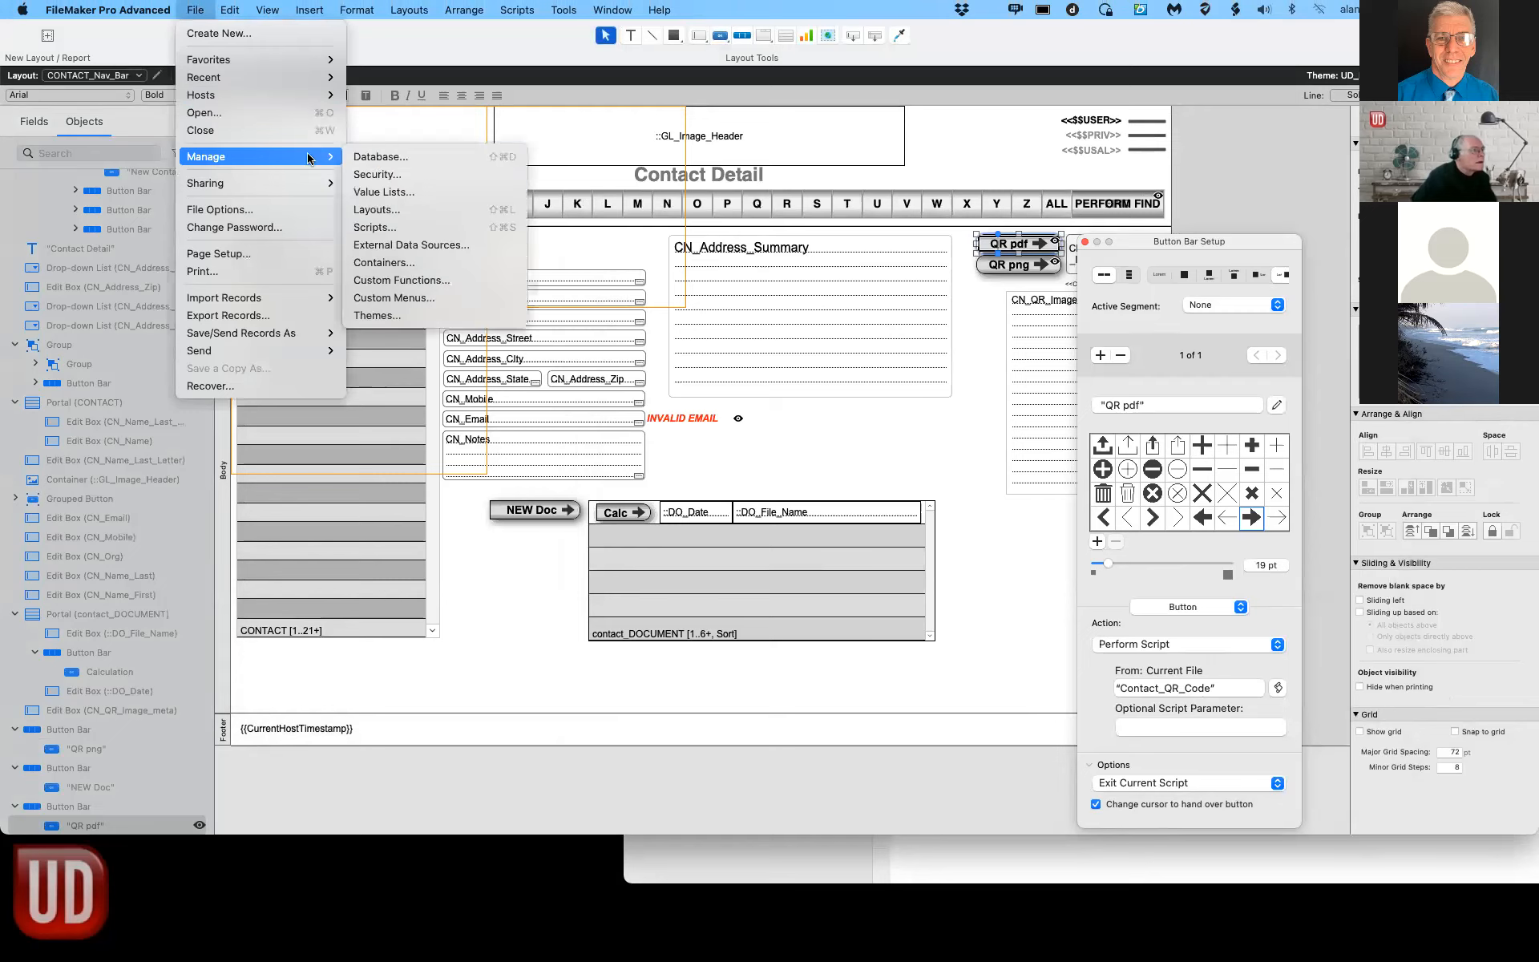
left_click(381, 157)
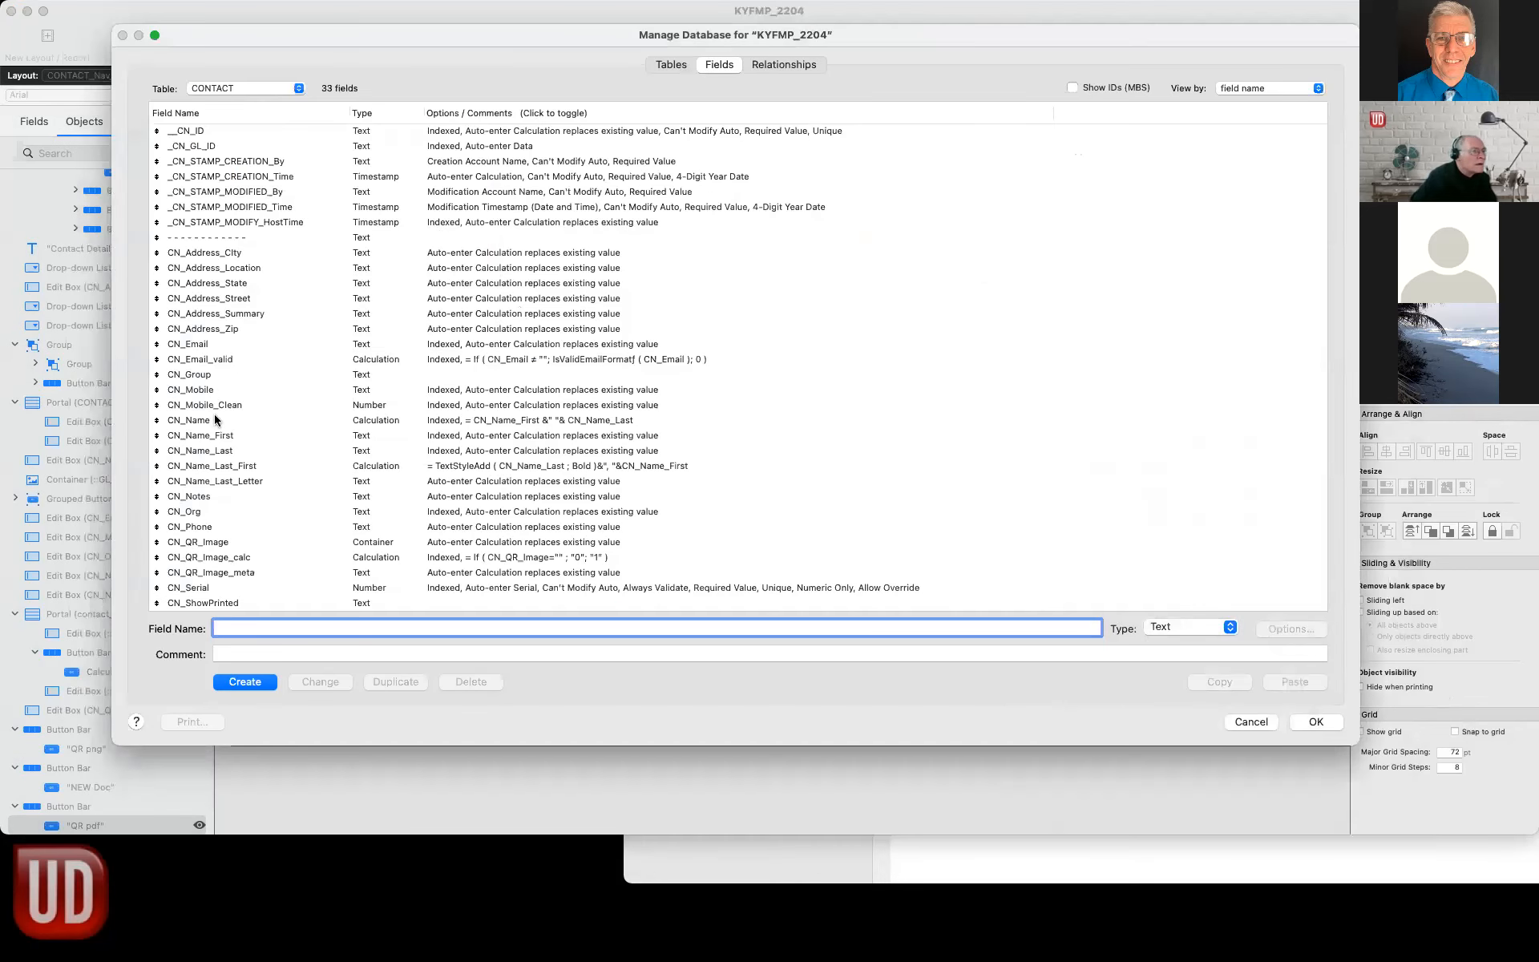
double_click(439, 542)
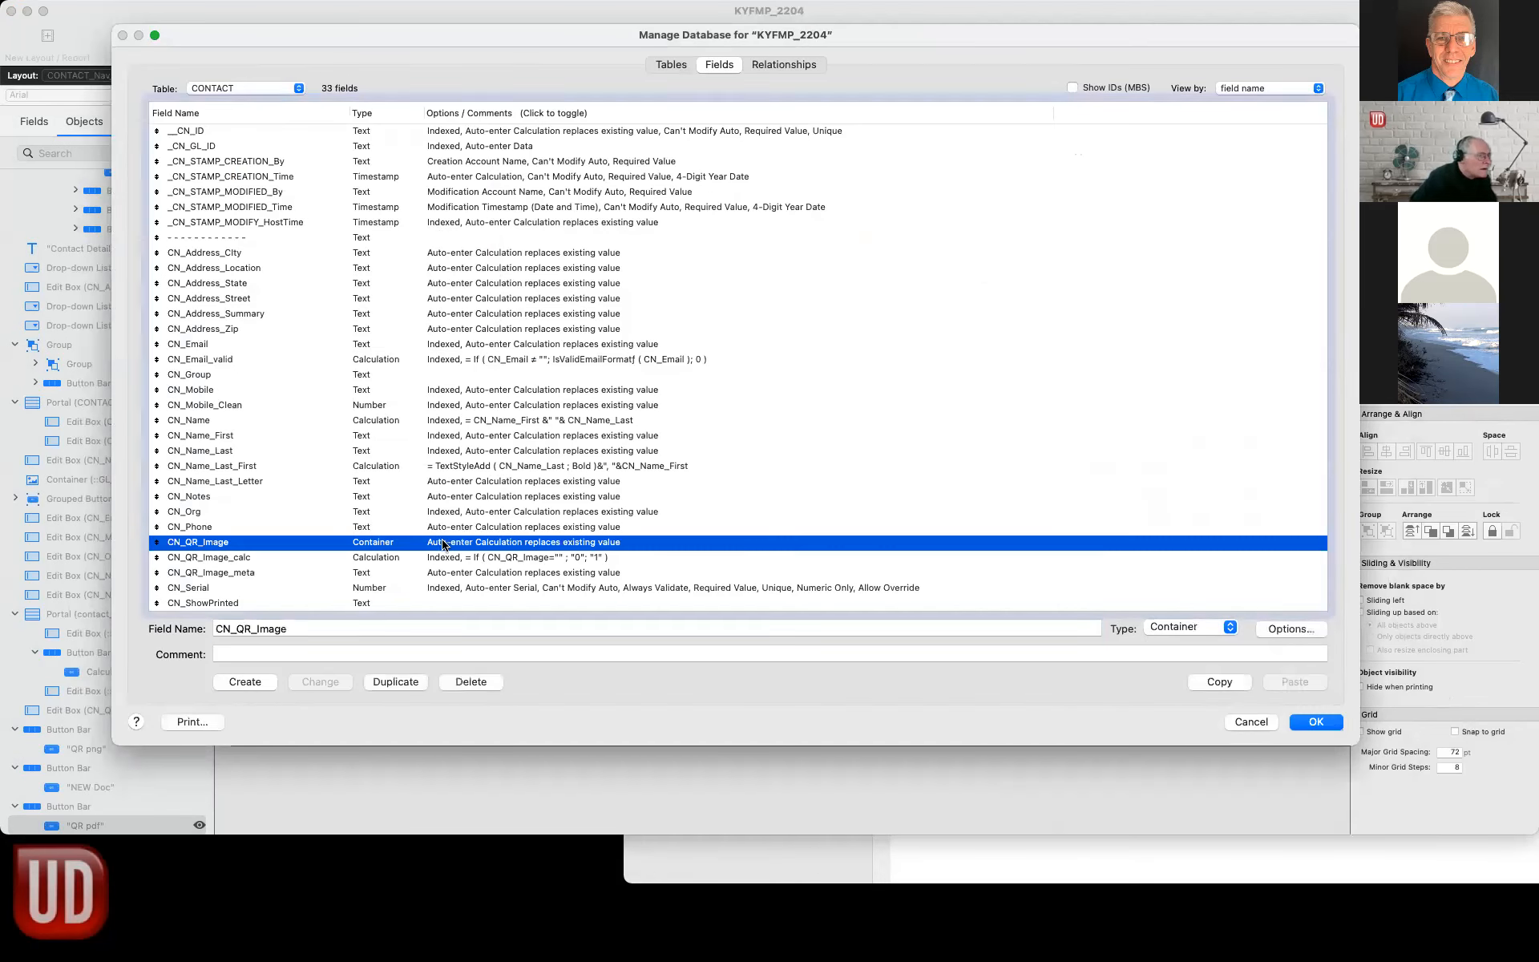
left_click(1066, 346)
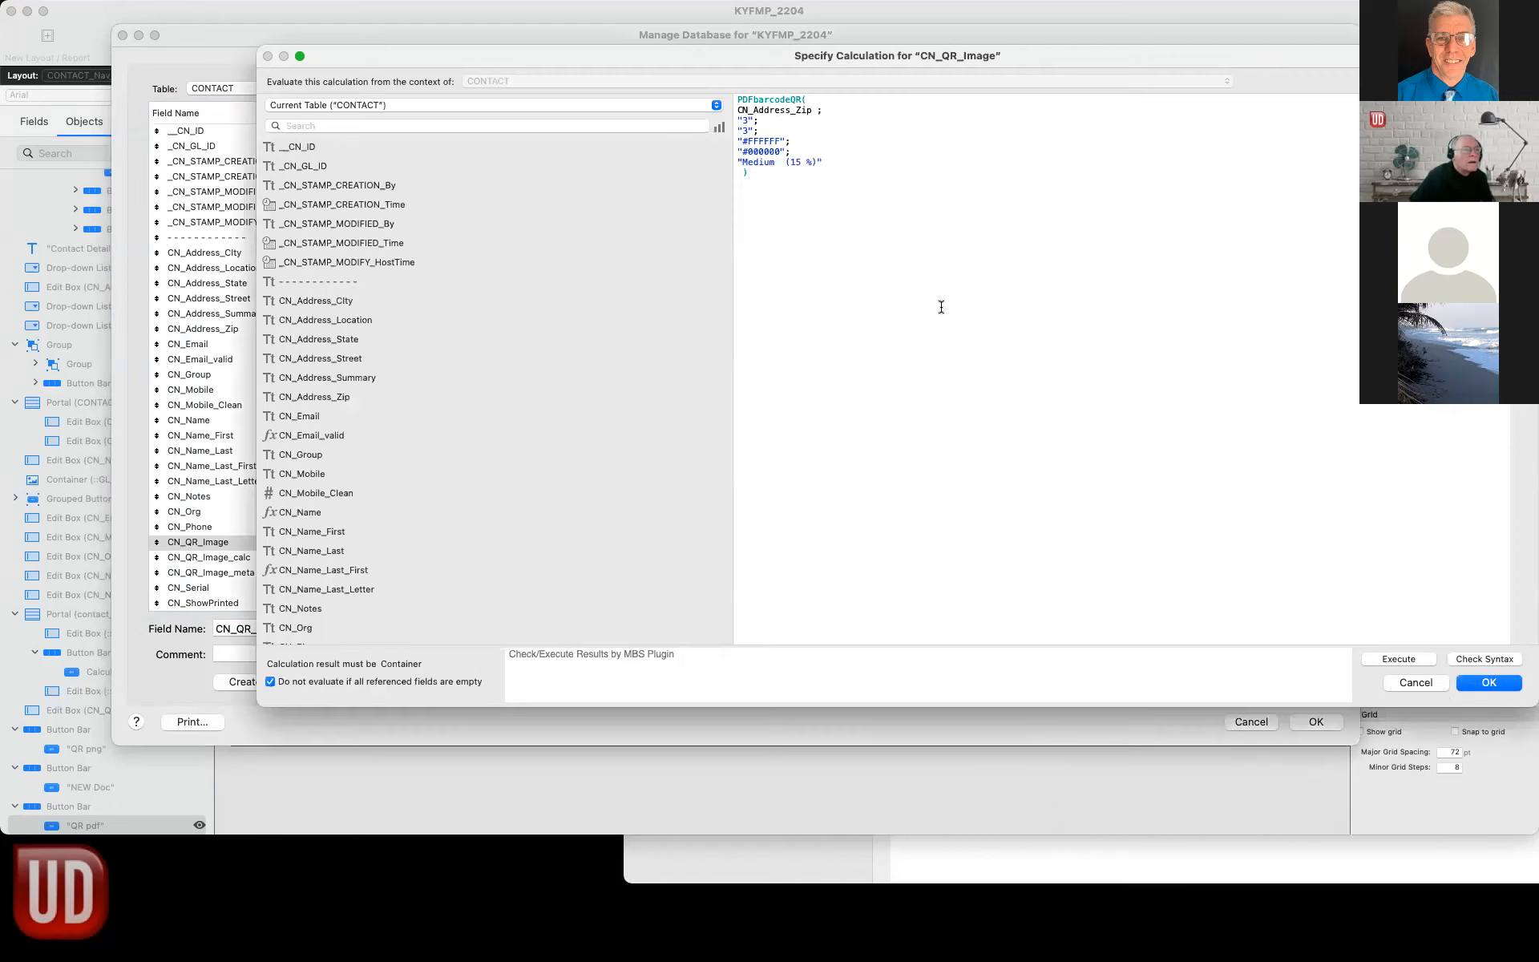
key("super+a")
key("super+c")
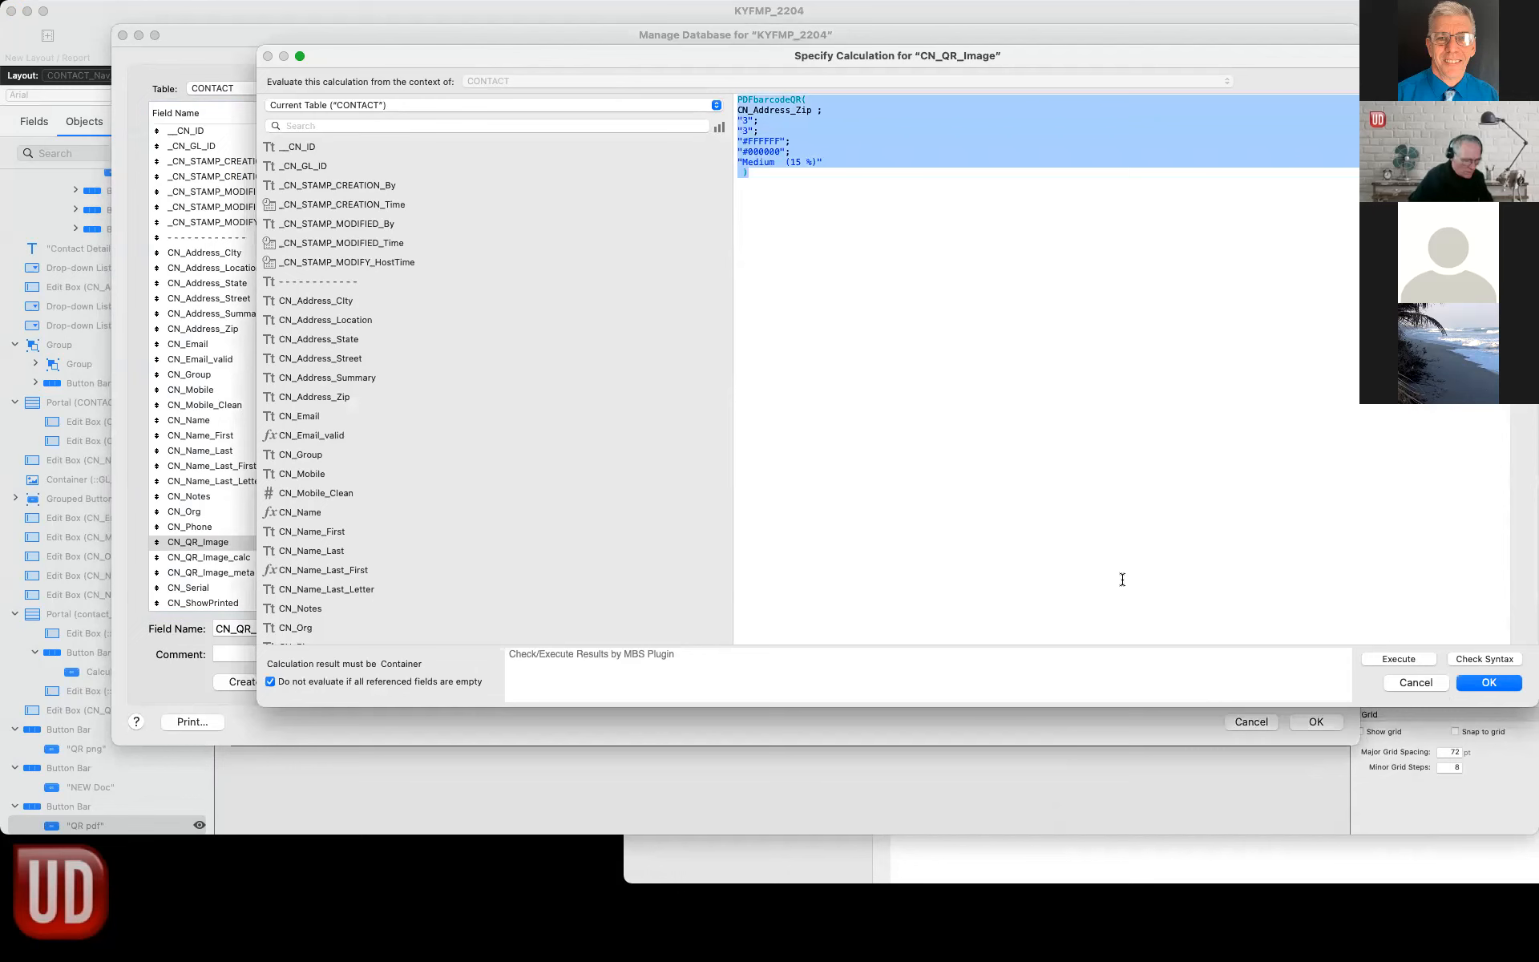
left_click(1488, 682)
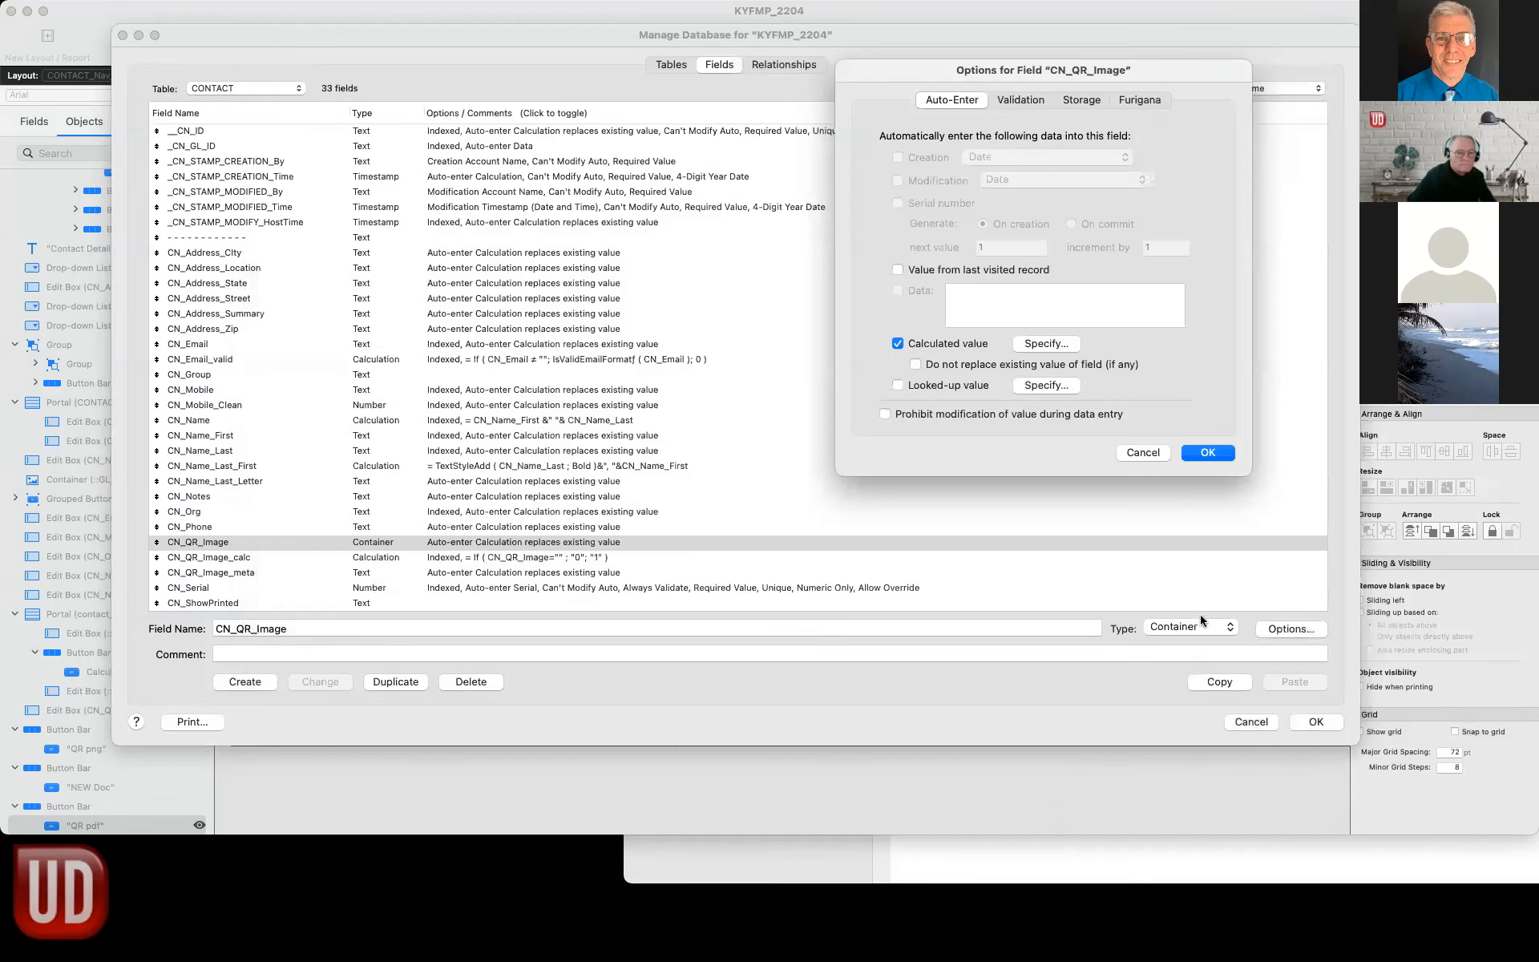
left_click(1198, 459)
left_click(1315, 723)
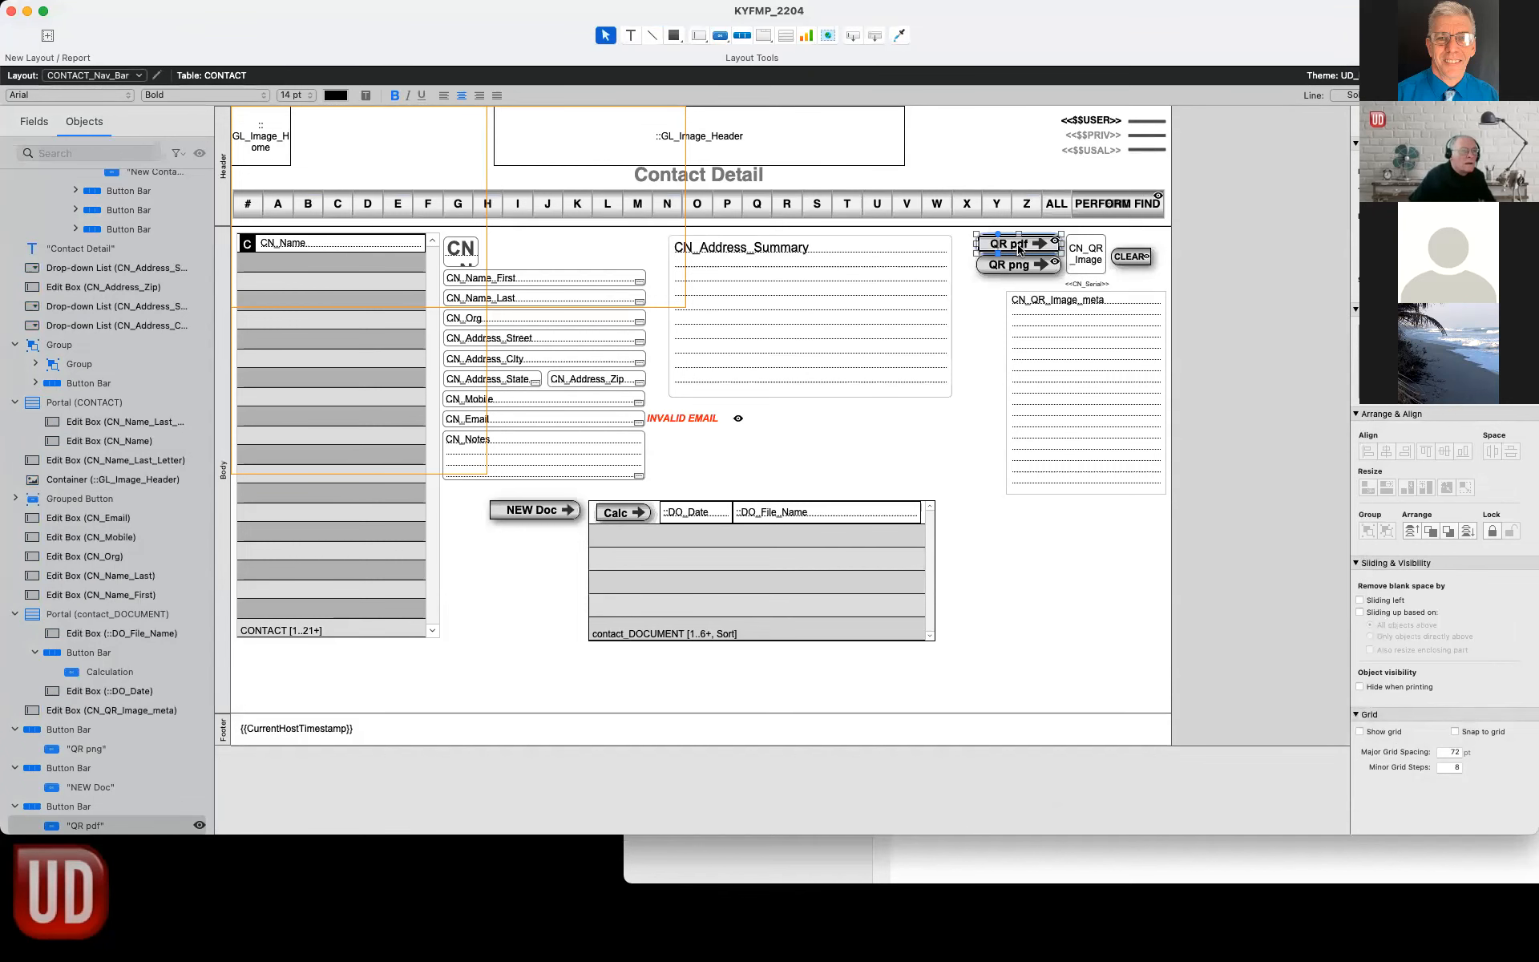
Replace the Set Field step's calculated result in the QR pdf button's Contact_QR_Code script with the copied PDFbarcodeQR calculation.
double_click(1020, 250)
left_click(1174, 695)
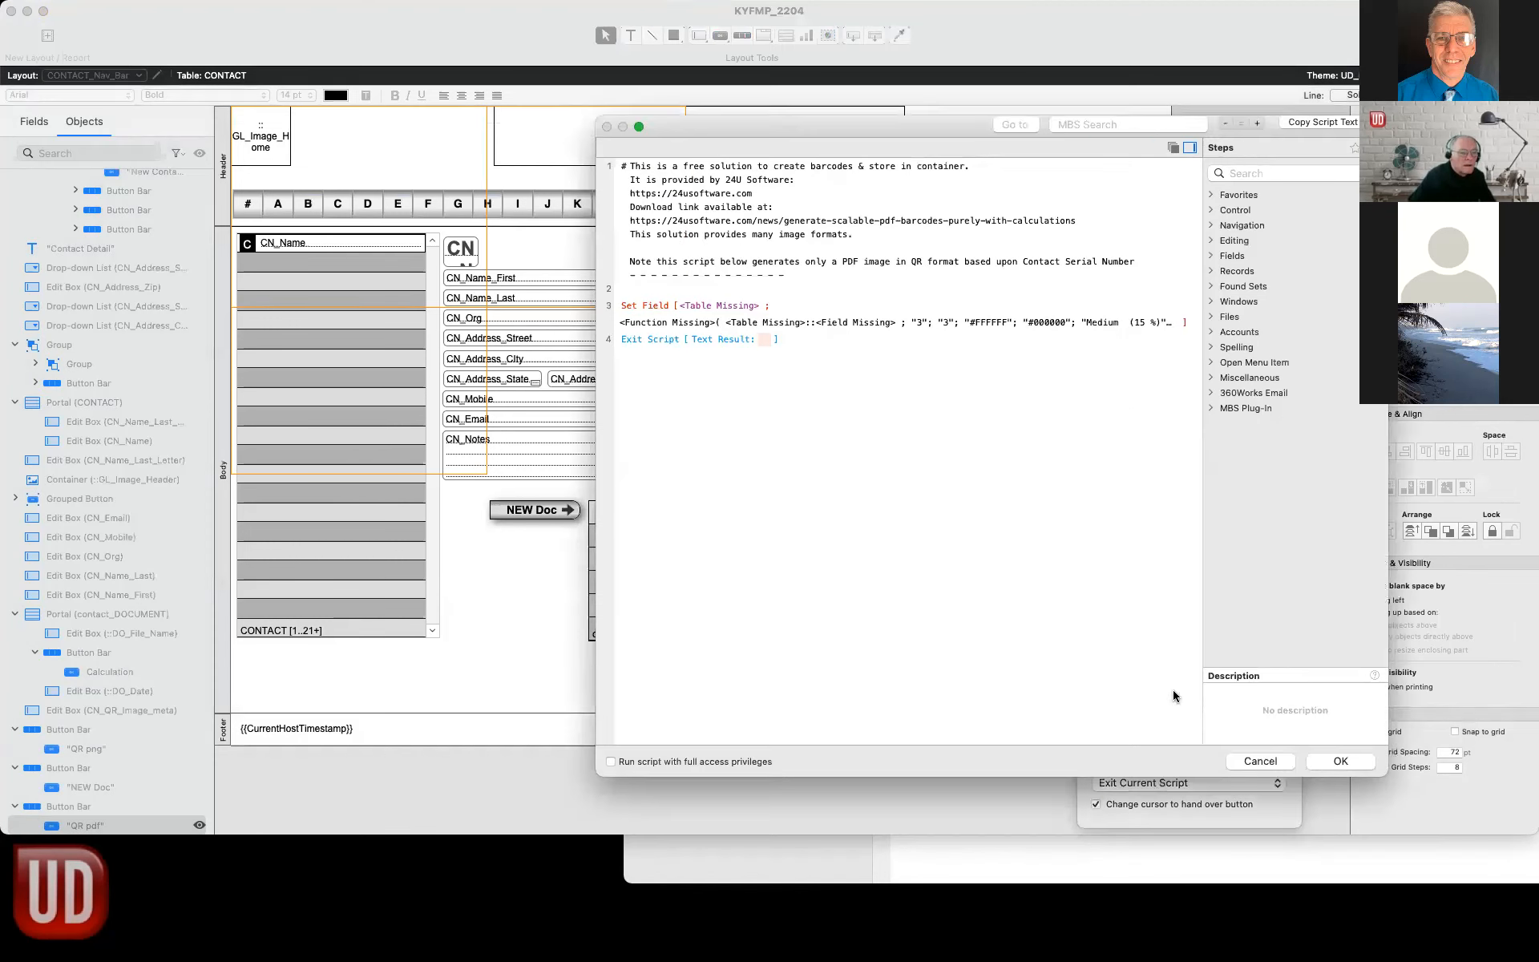
left_click(1196, 323)
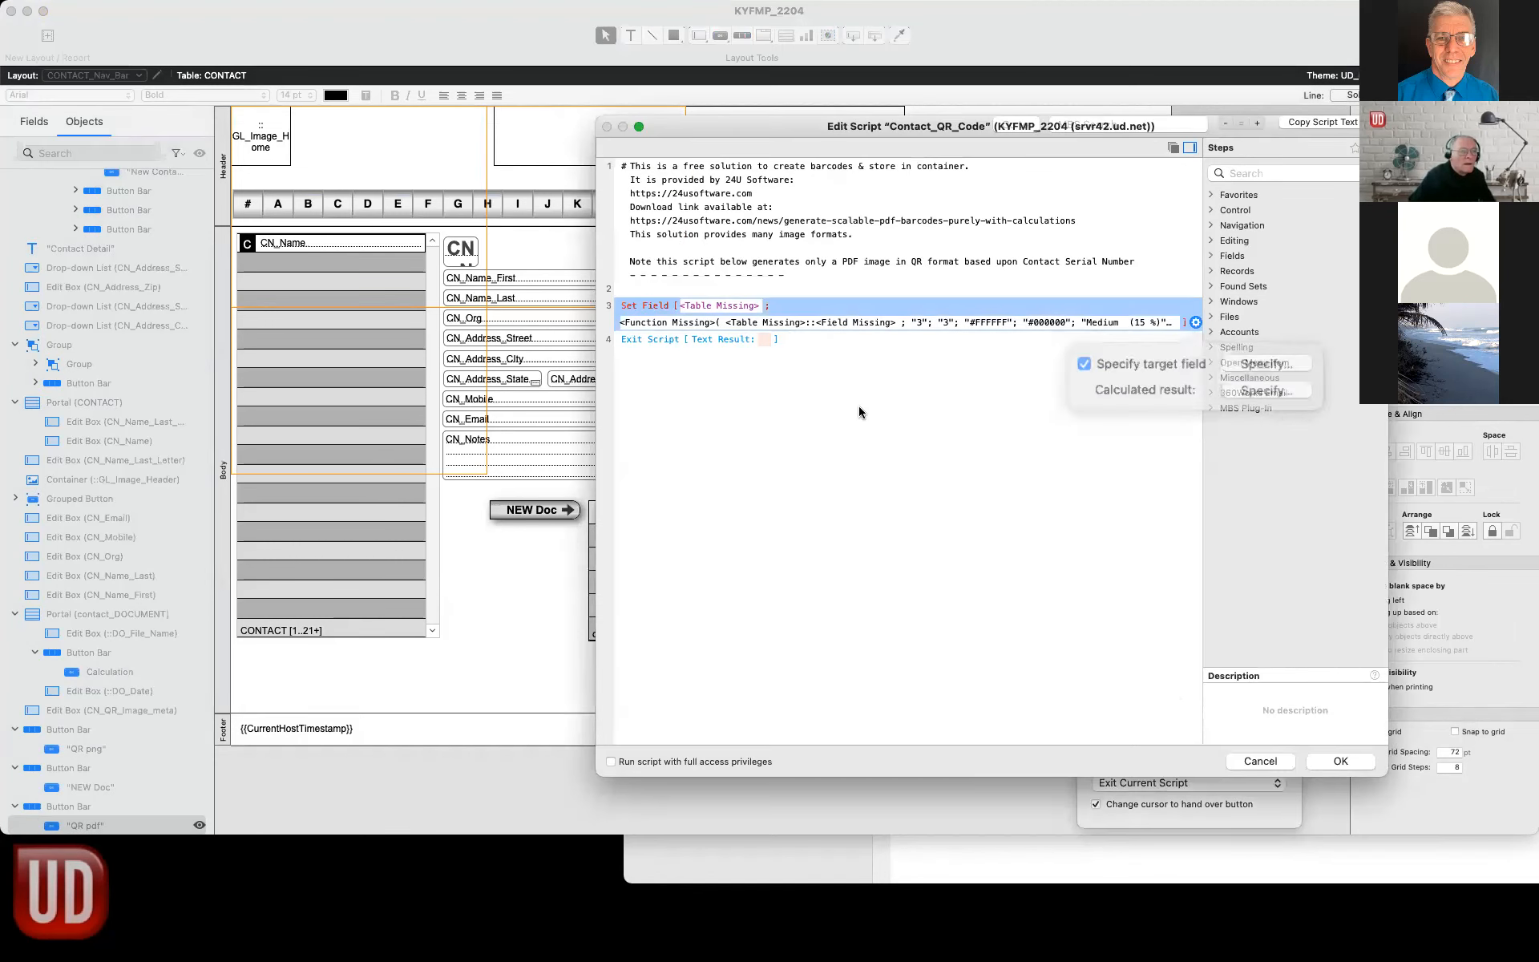
left_click(1253, 381)
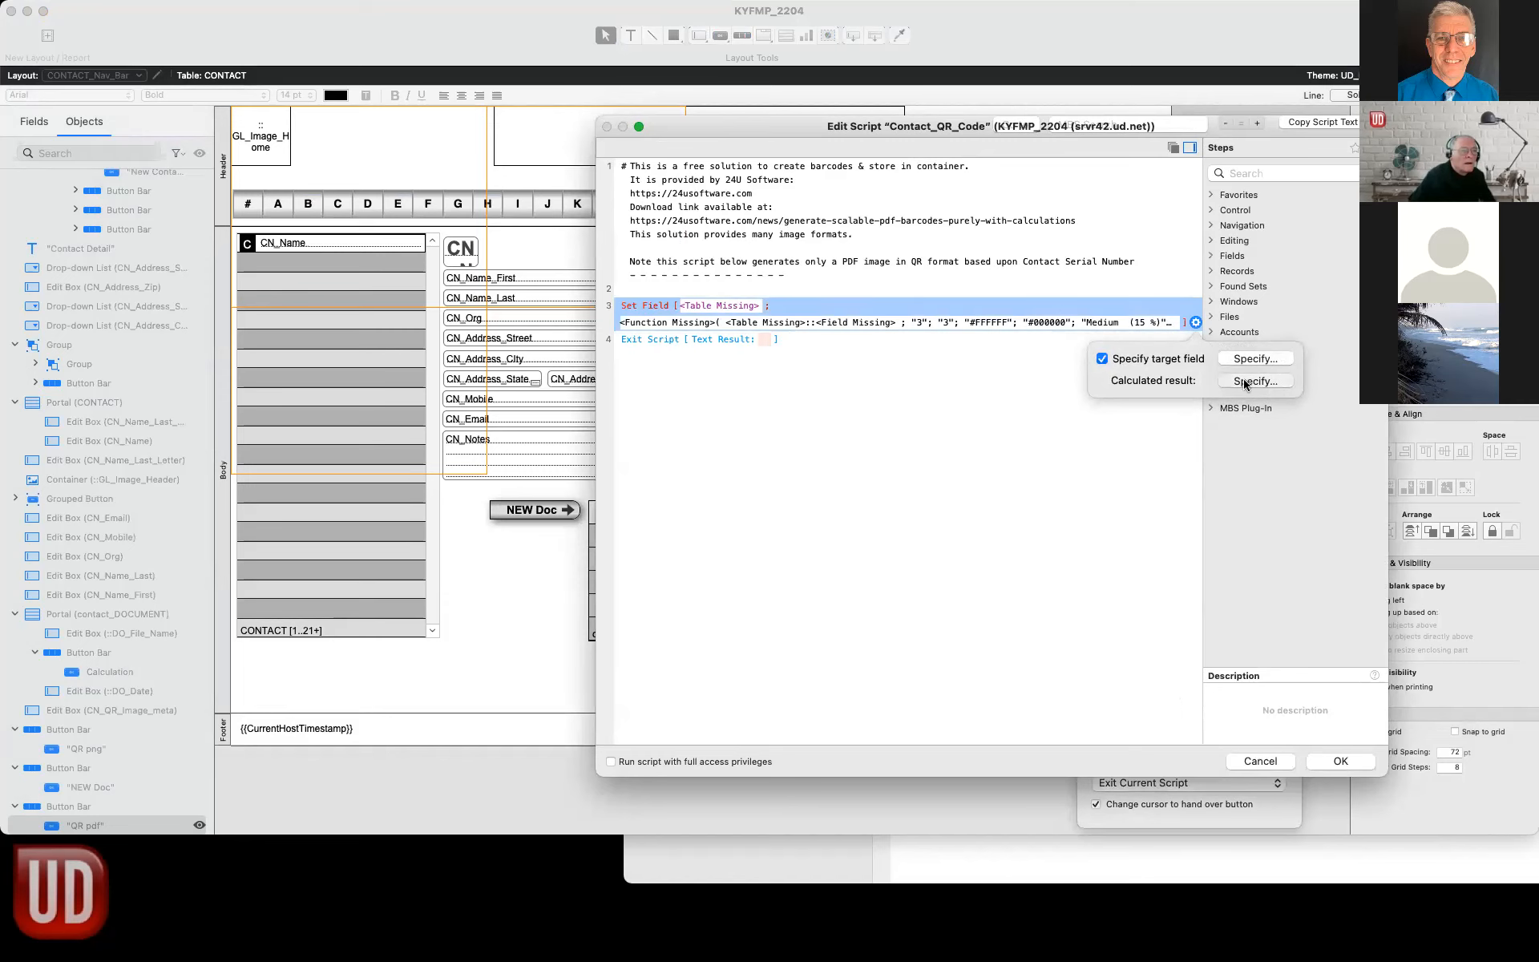
key("super+a")
key("super+v")
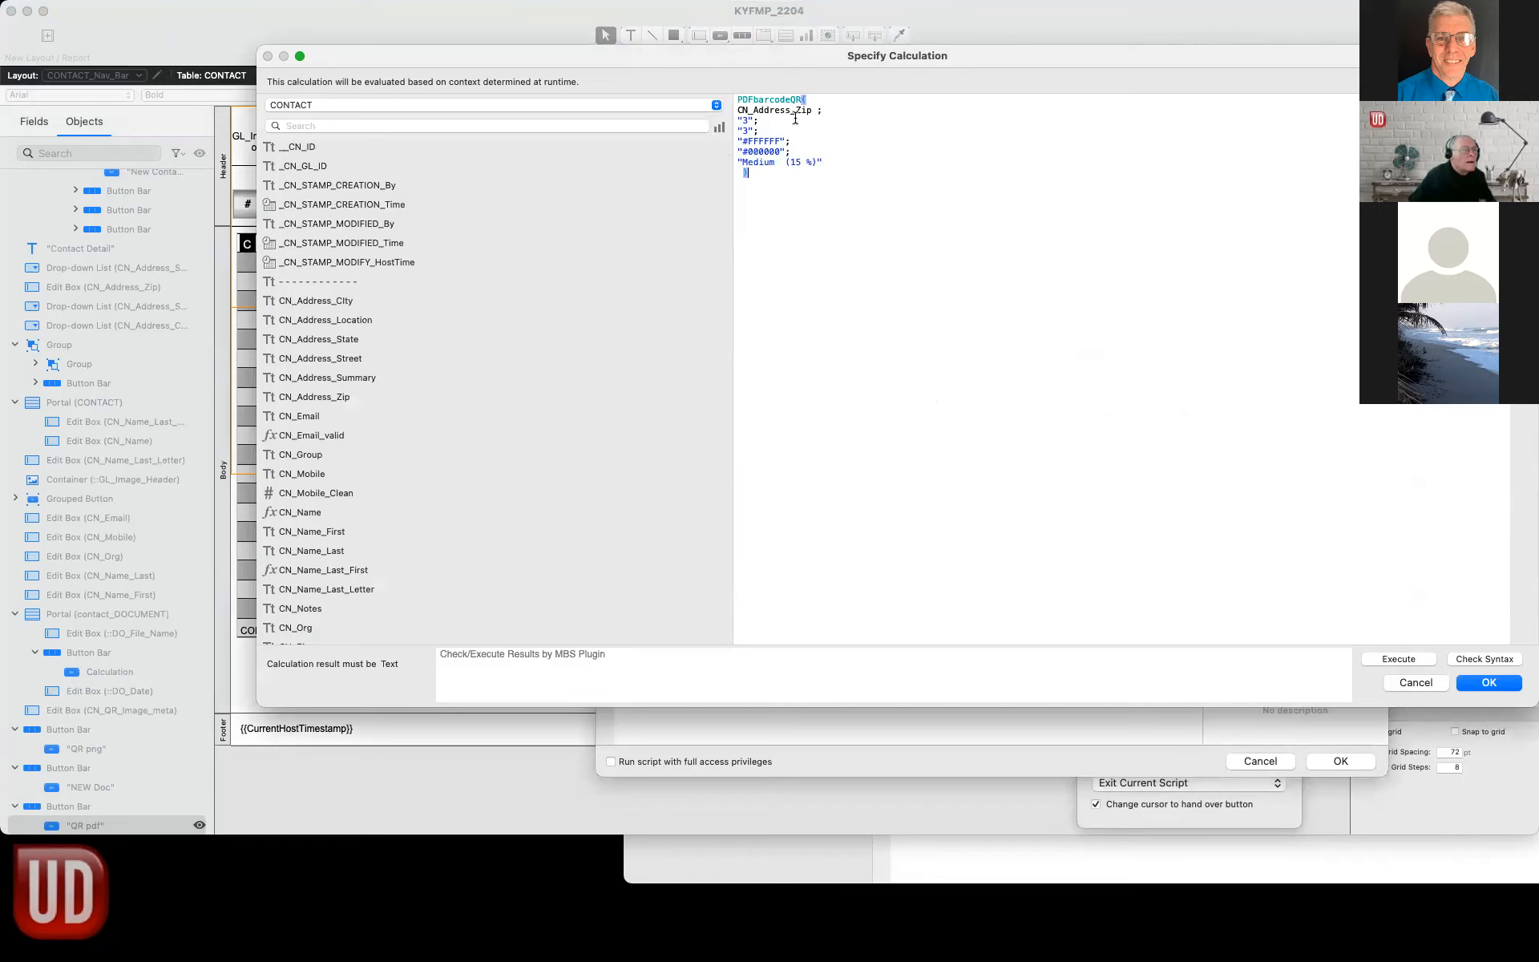
Replace the calculation's first argument with the table-qualified field CONTACT::CN_Address_Zip and save the Contact_QR_Code script.
left_click(1497, 683)
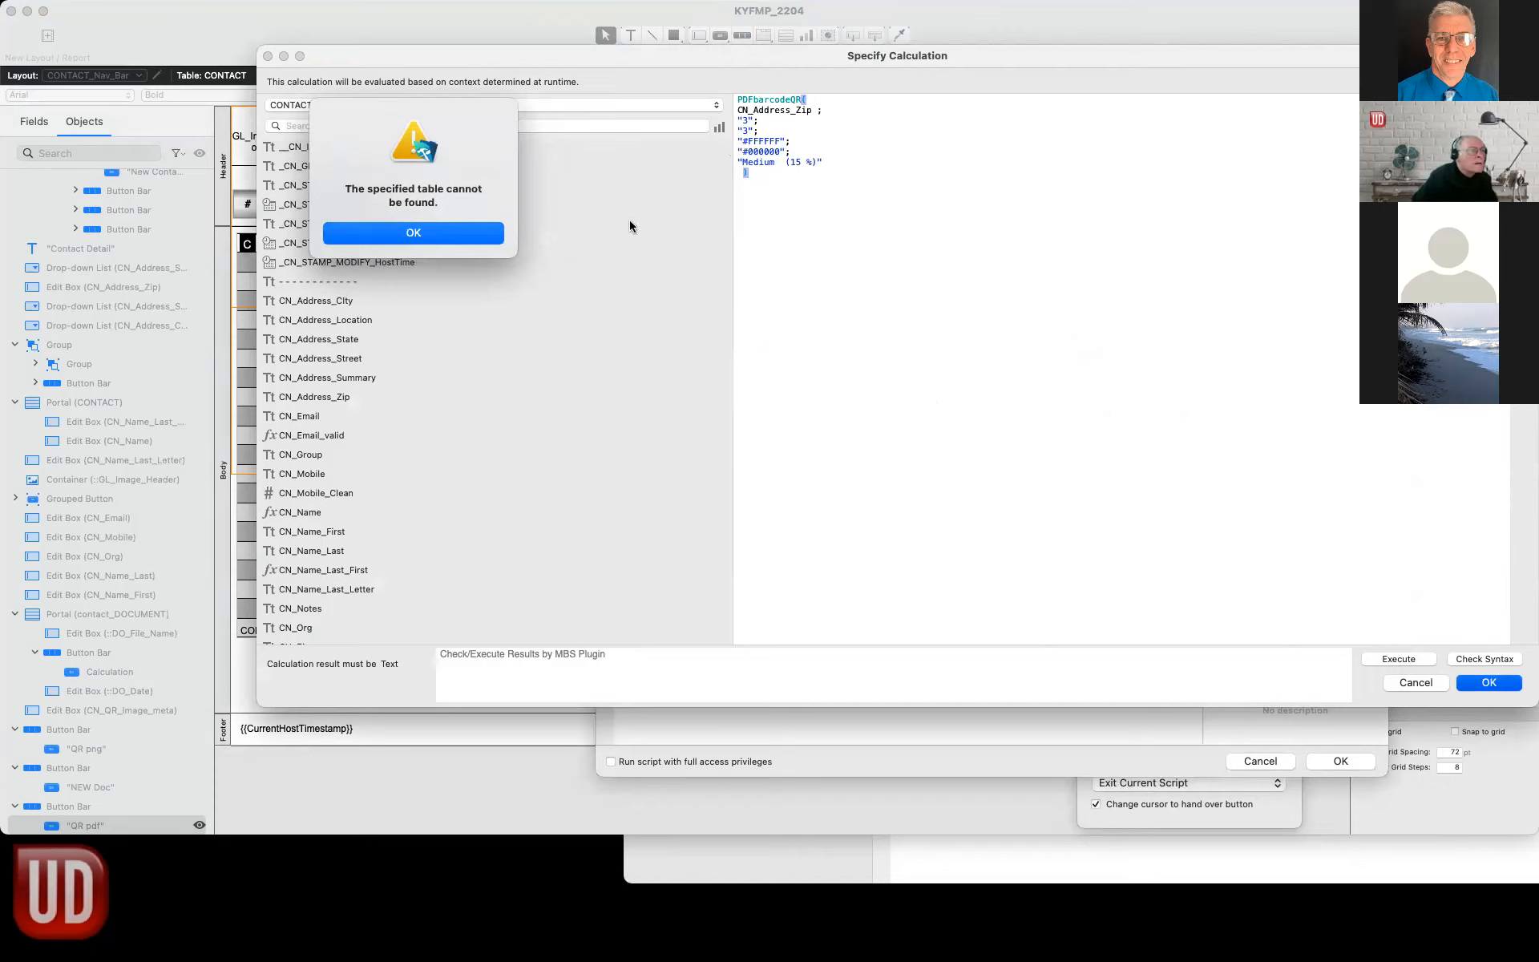
left_click(448, 236)
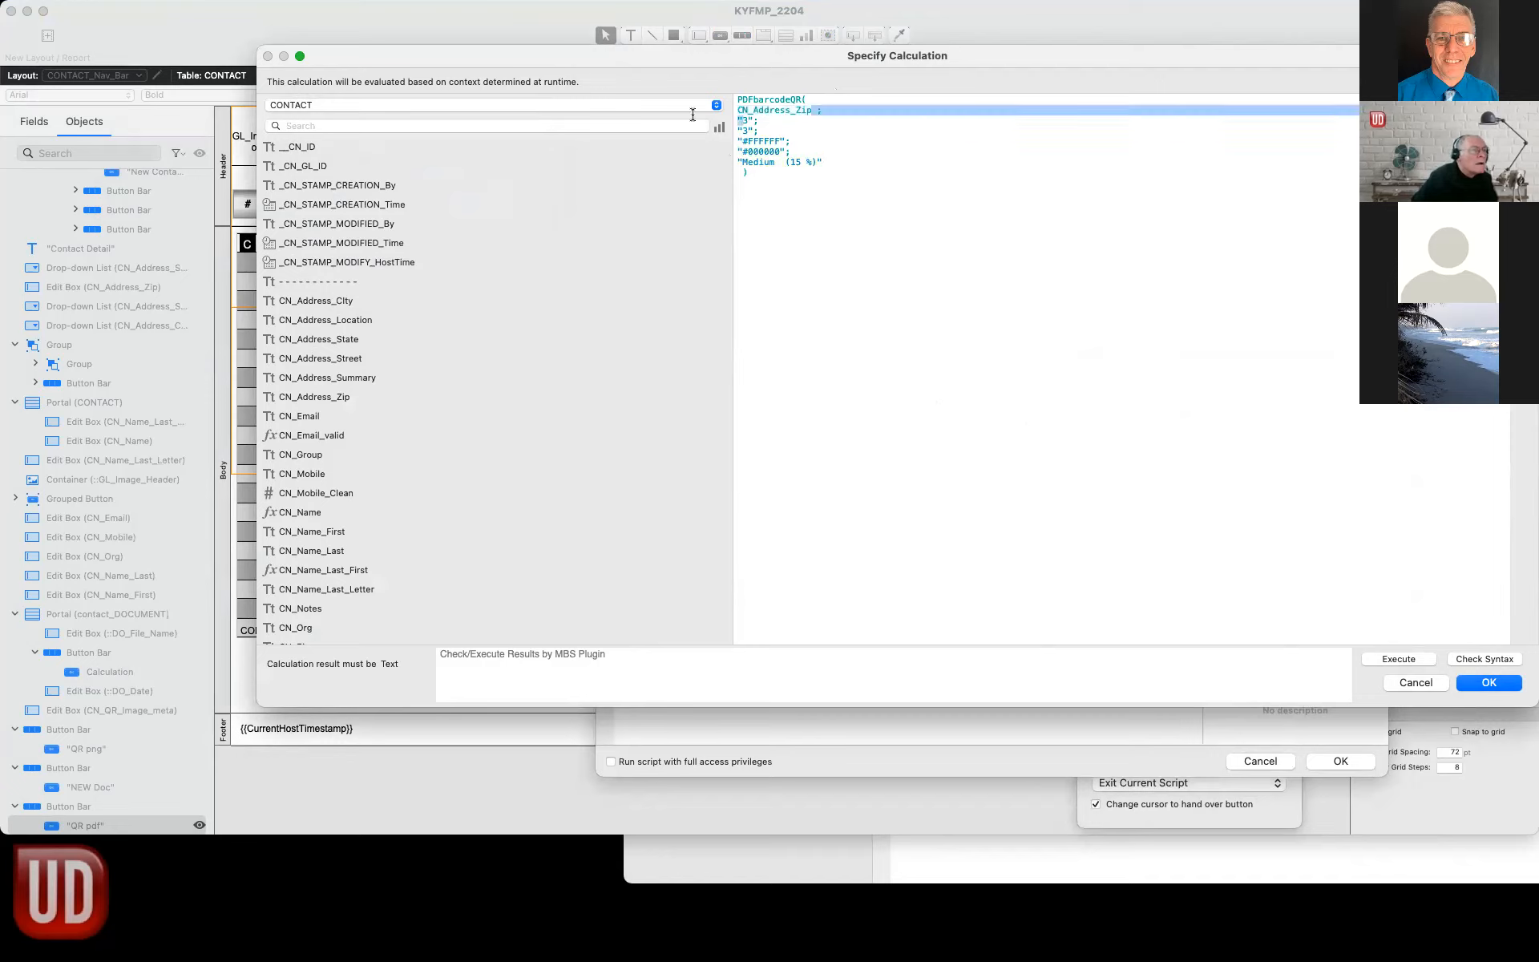
double_click(313, 398)
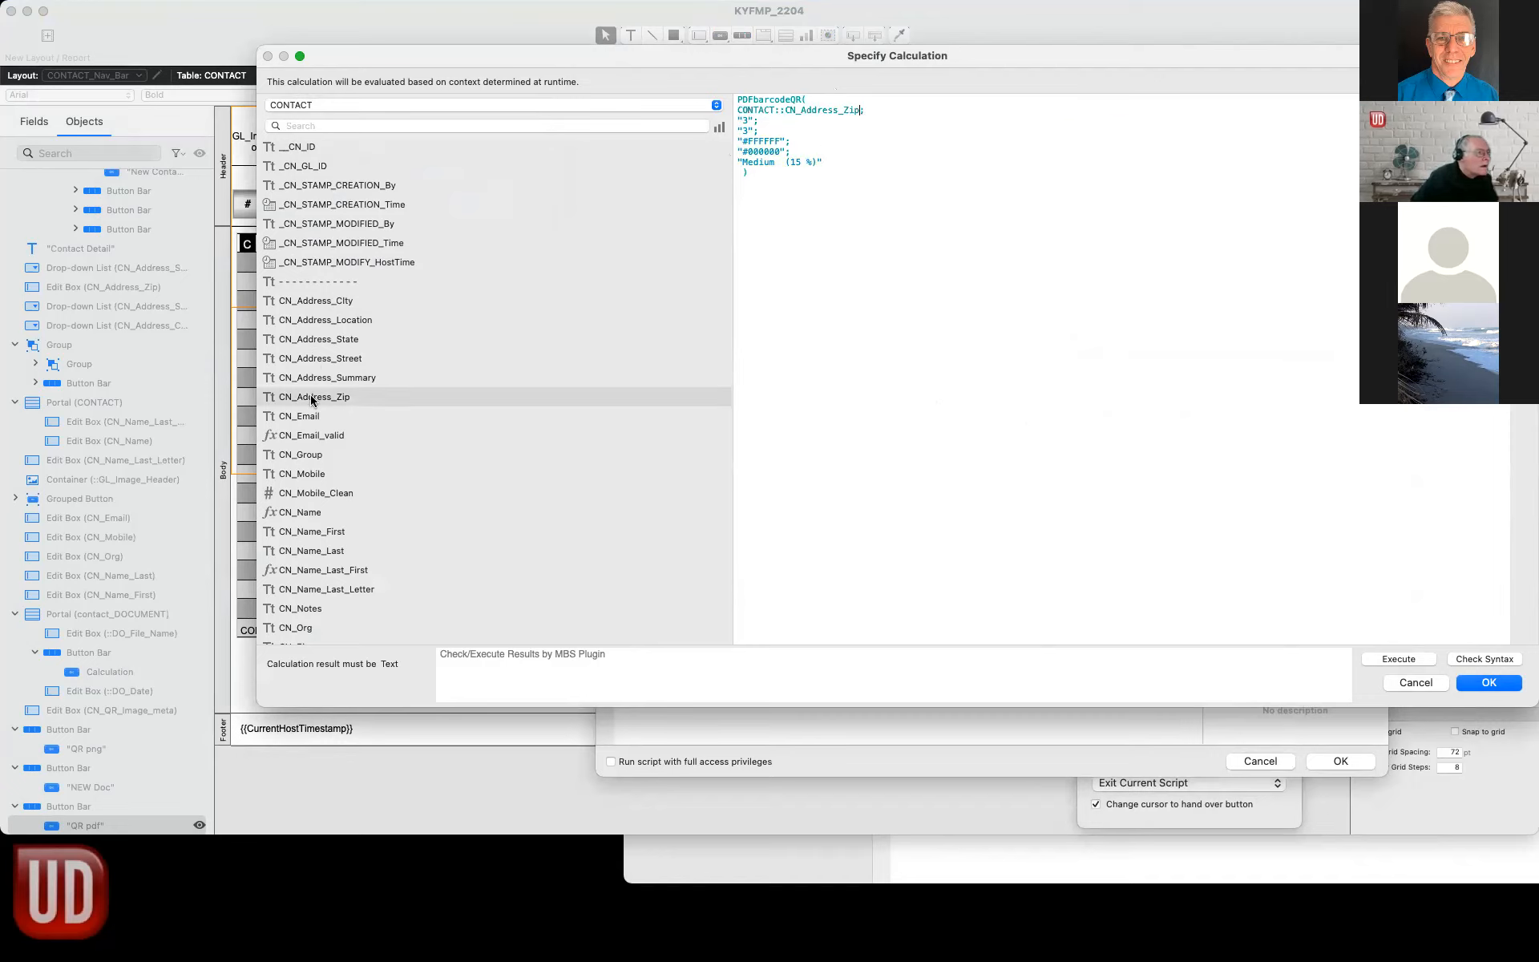
left_click(1489, 682)
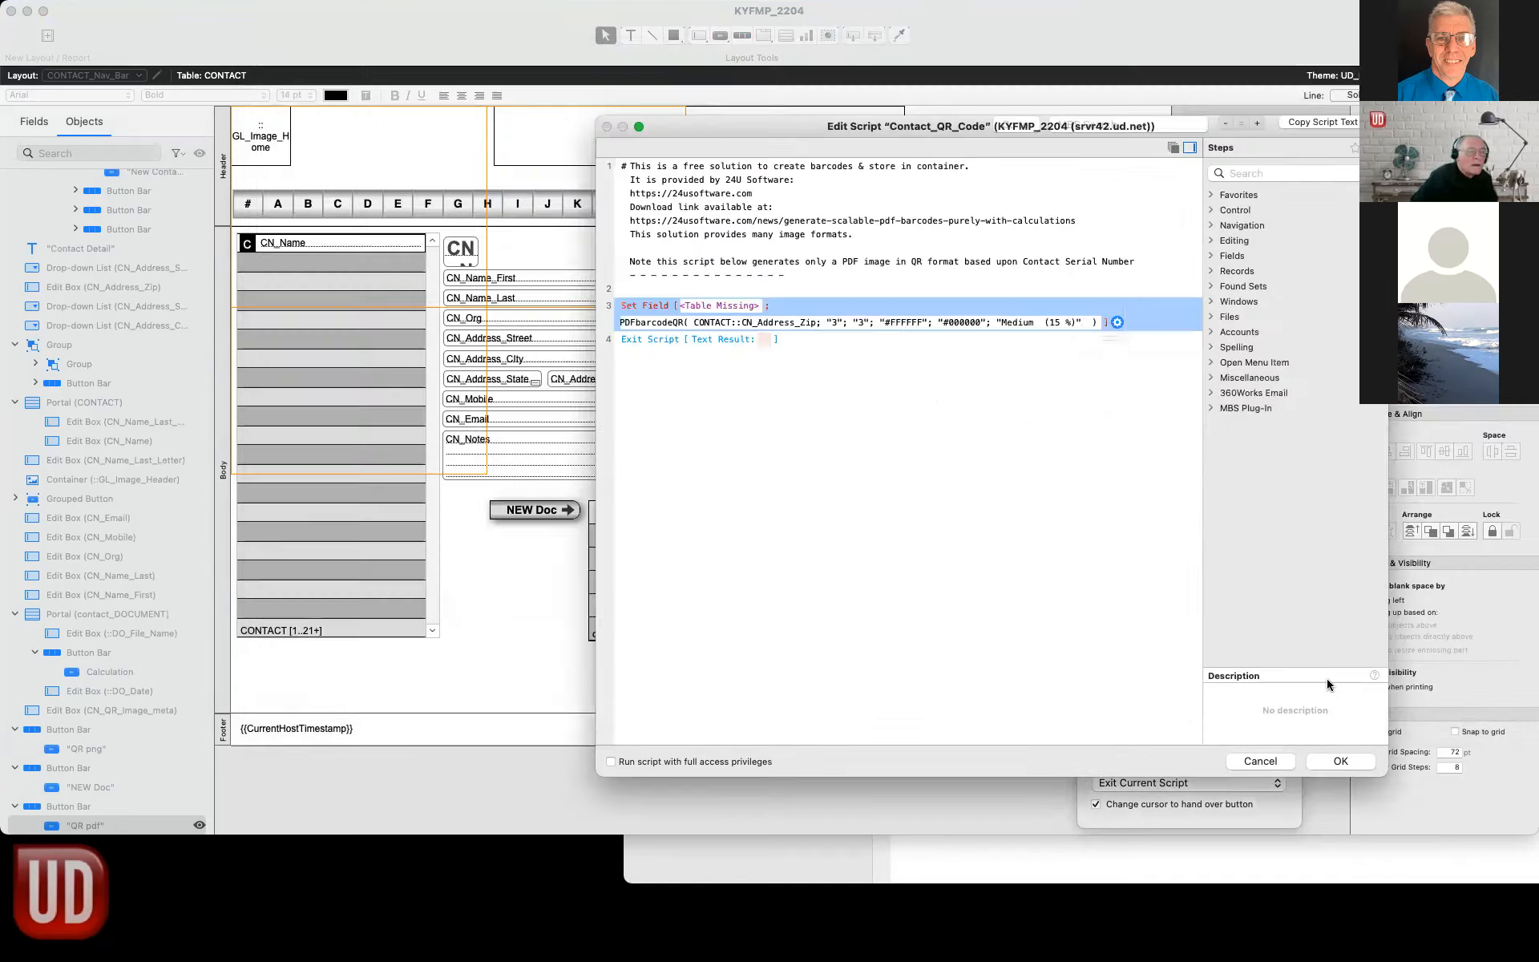
left_click(1340, 761)
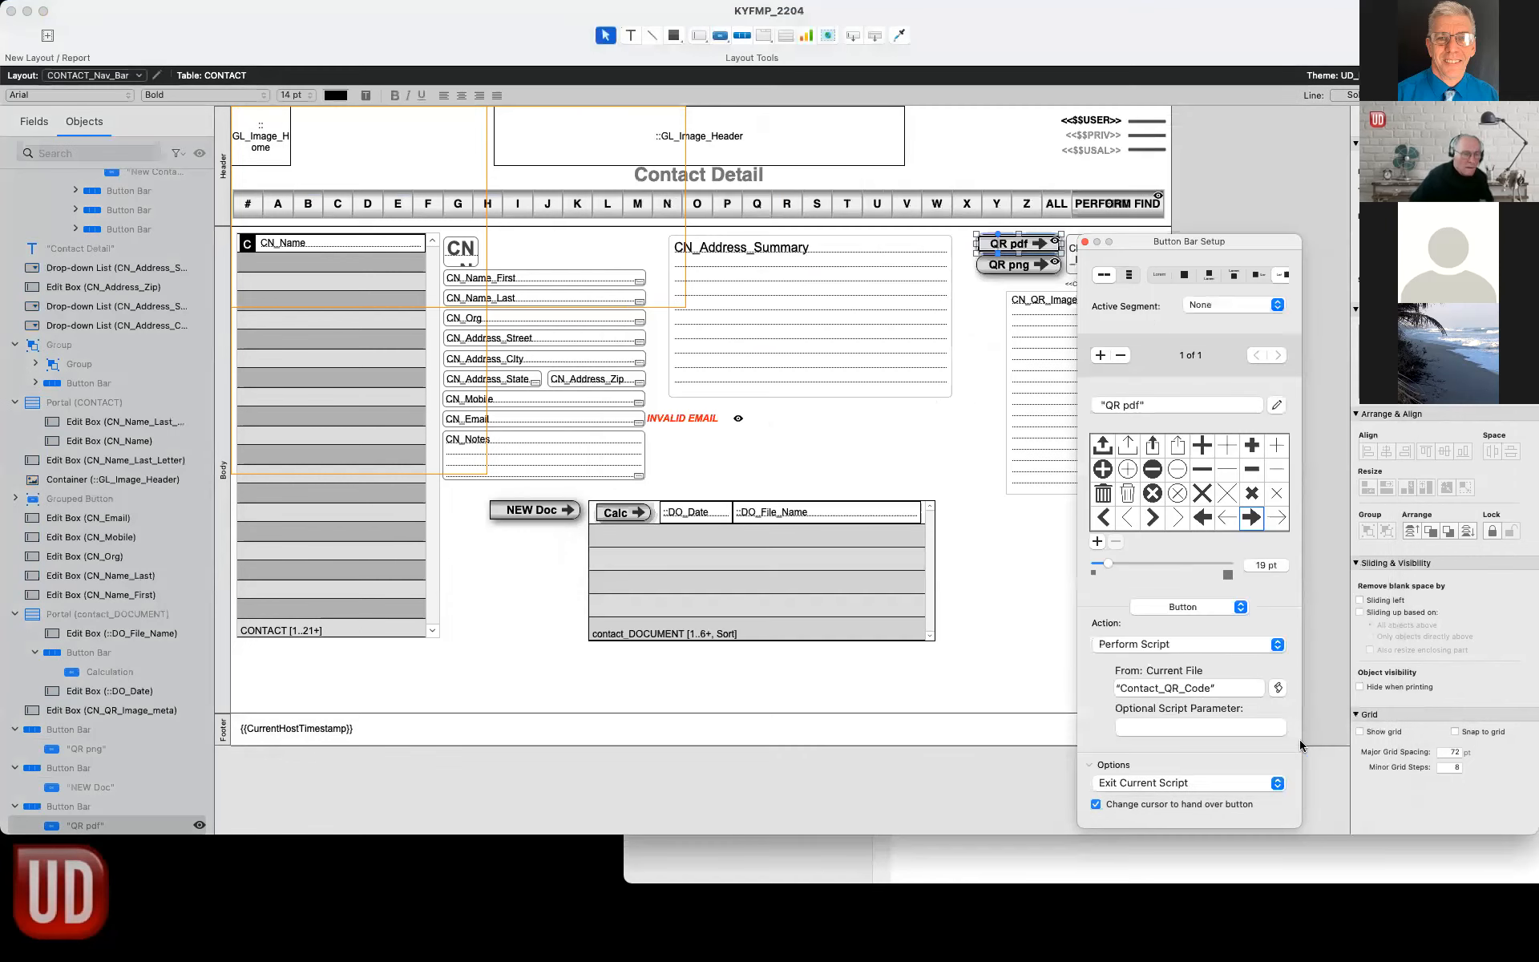
In Browse mode, clear the contact's existing QR image and run the QR pdf button's script.
key("super+b")
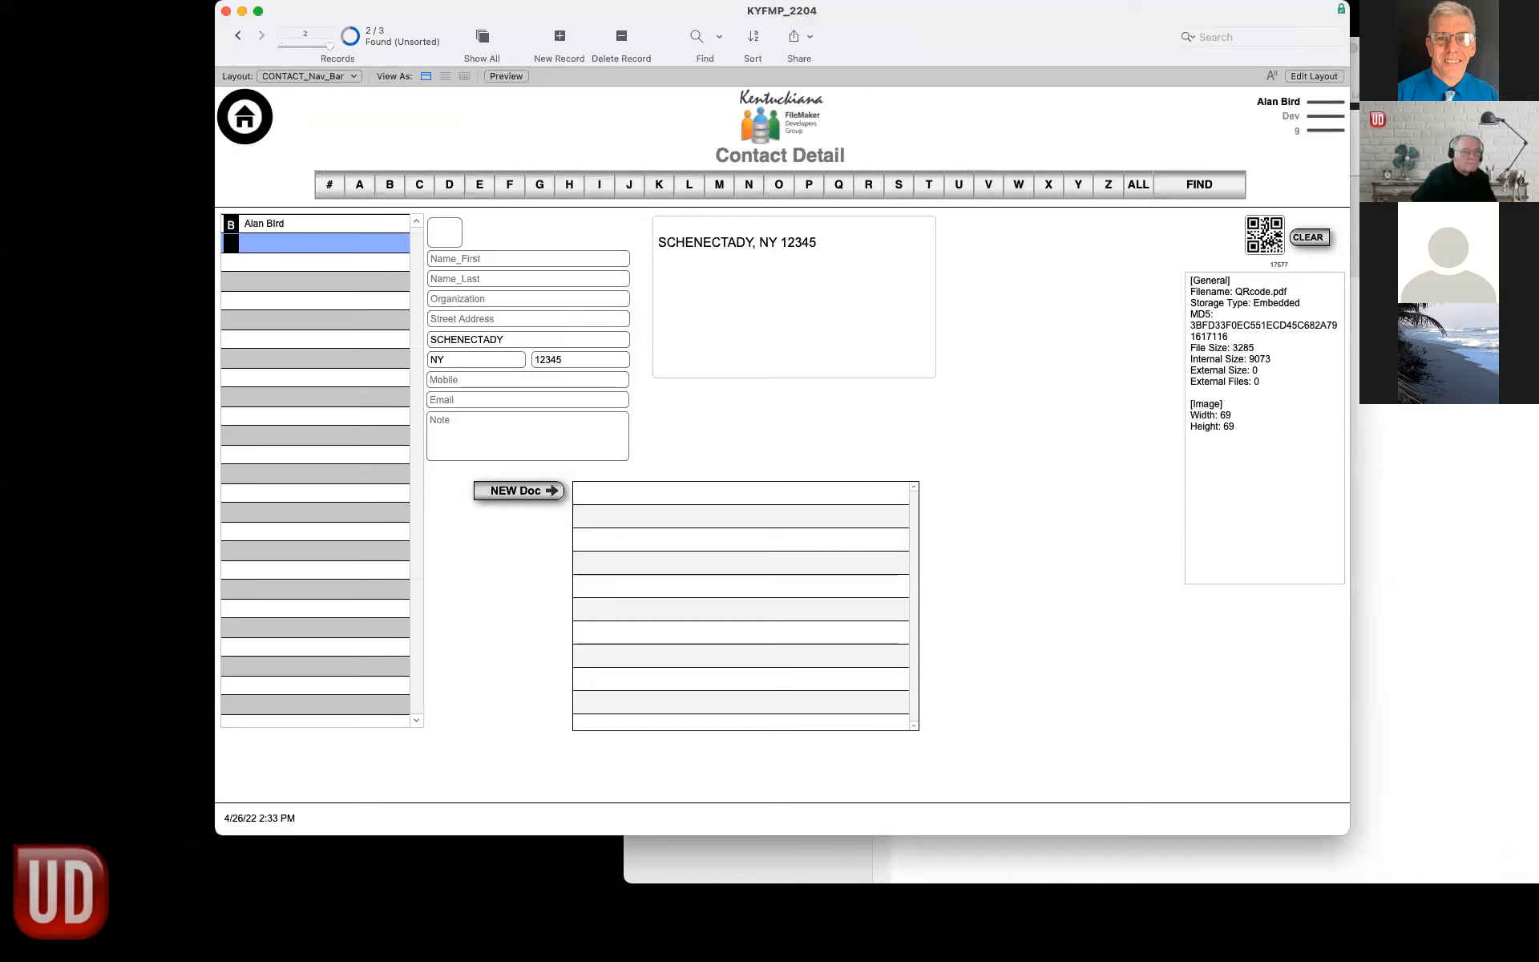
left_click(1317, 240)
left_click(1219, 233)
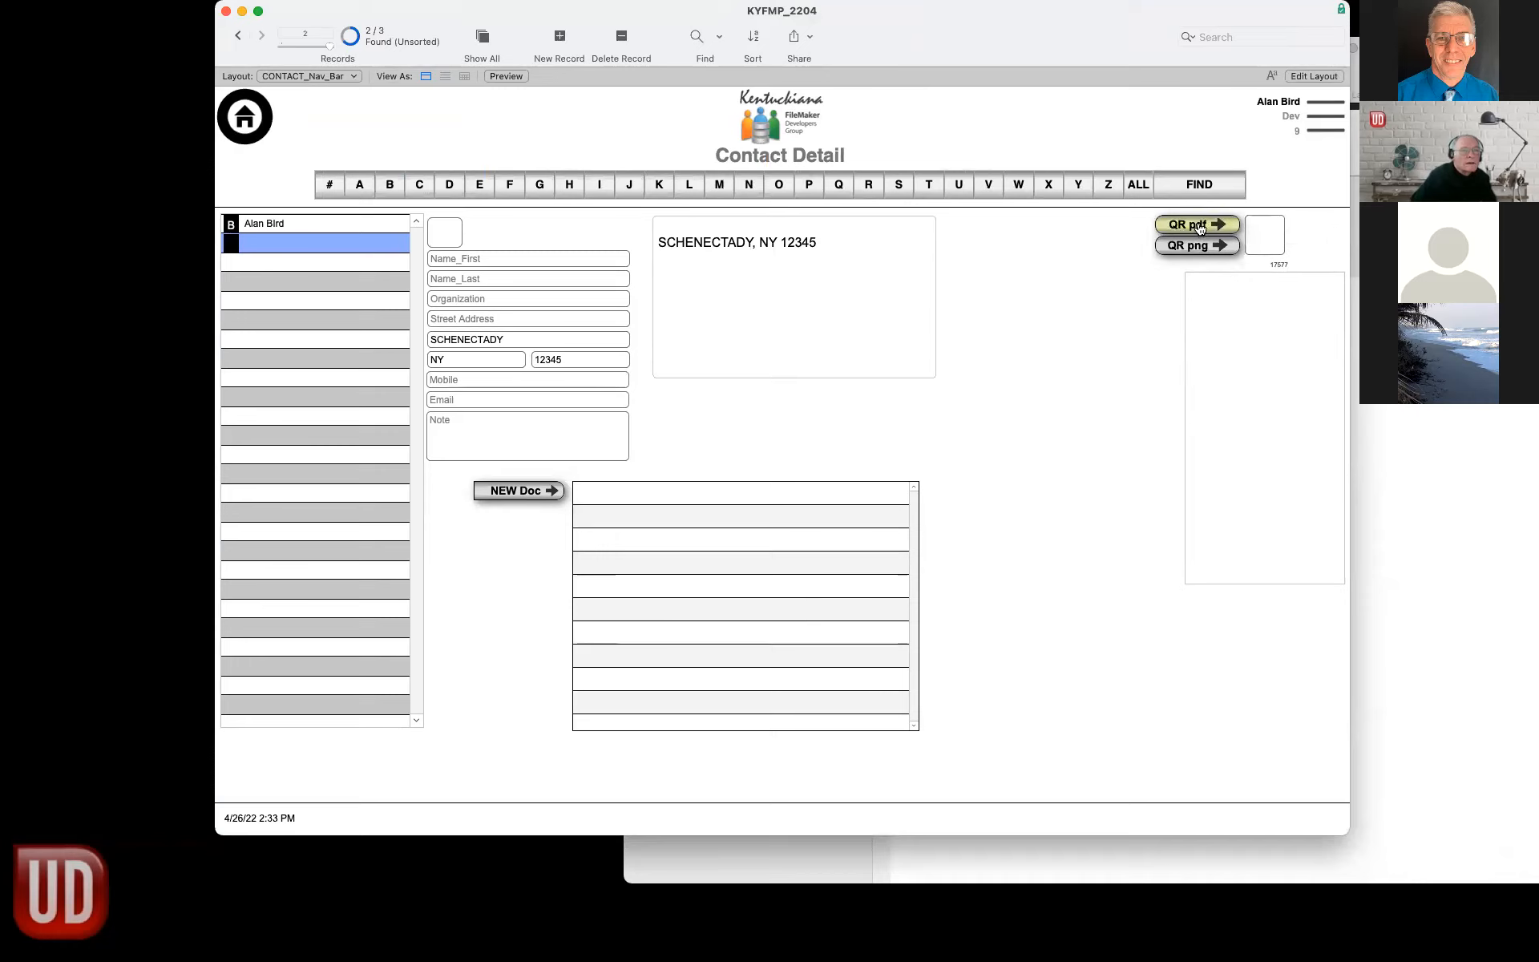
Inspect the CN_Serial merge field beneath the QR image in Layout mode and open the first contact in Browse mode.
left_click(763, 348)
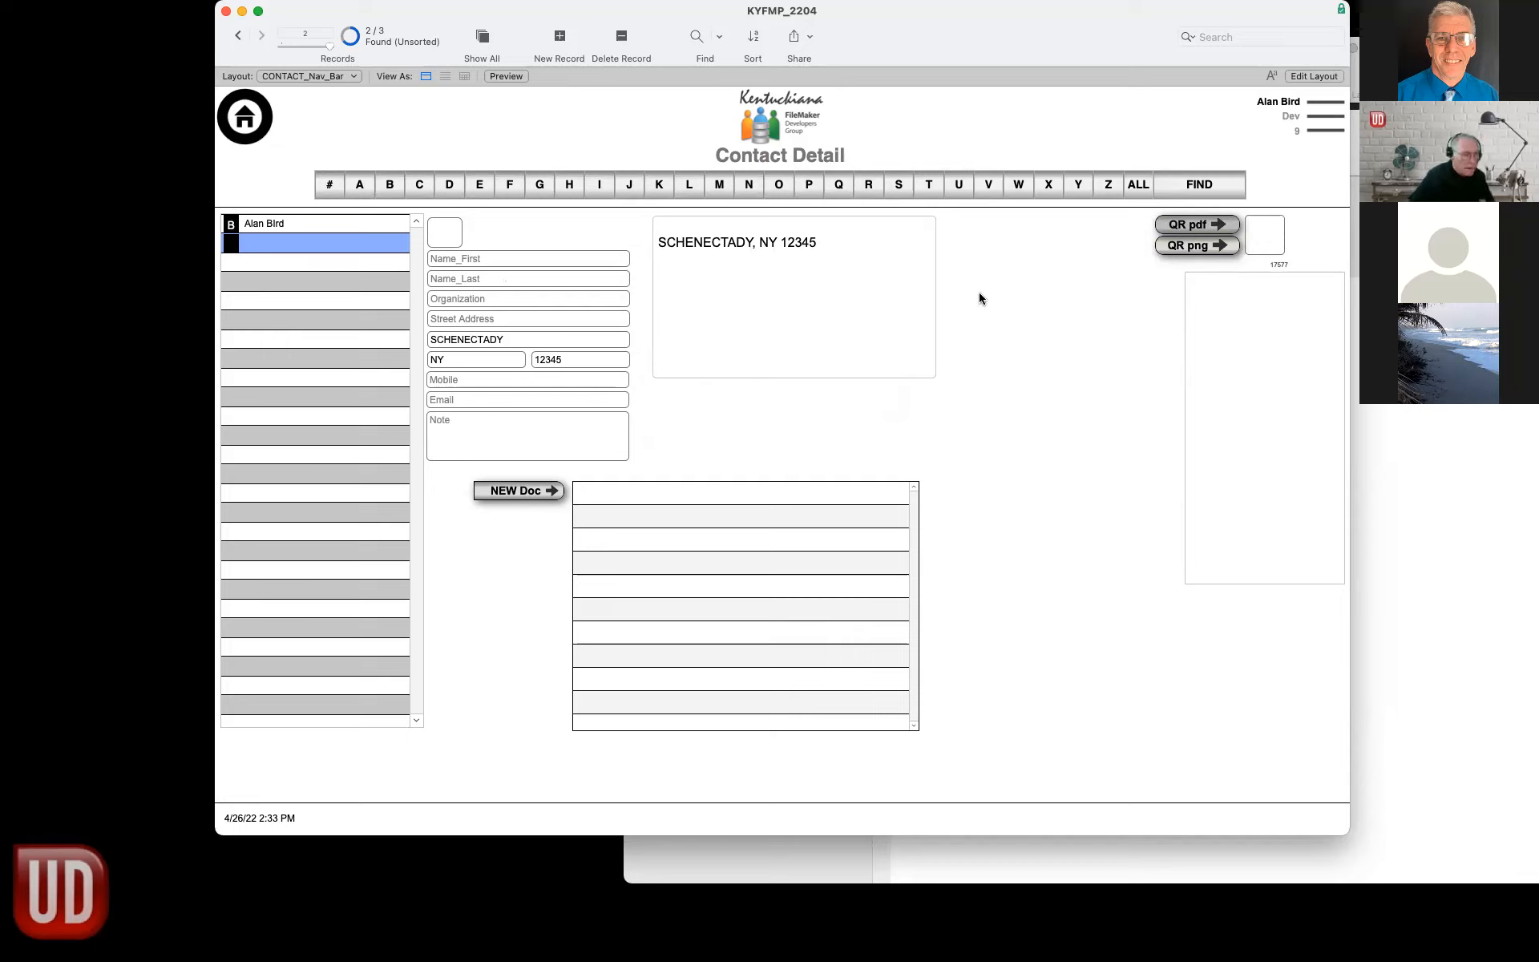
key("super+l")
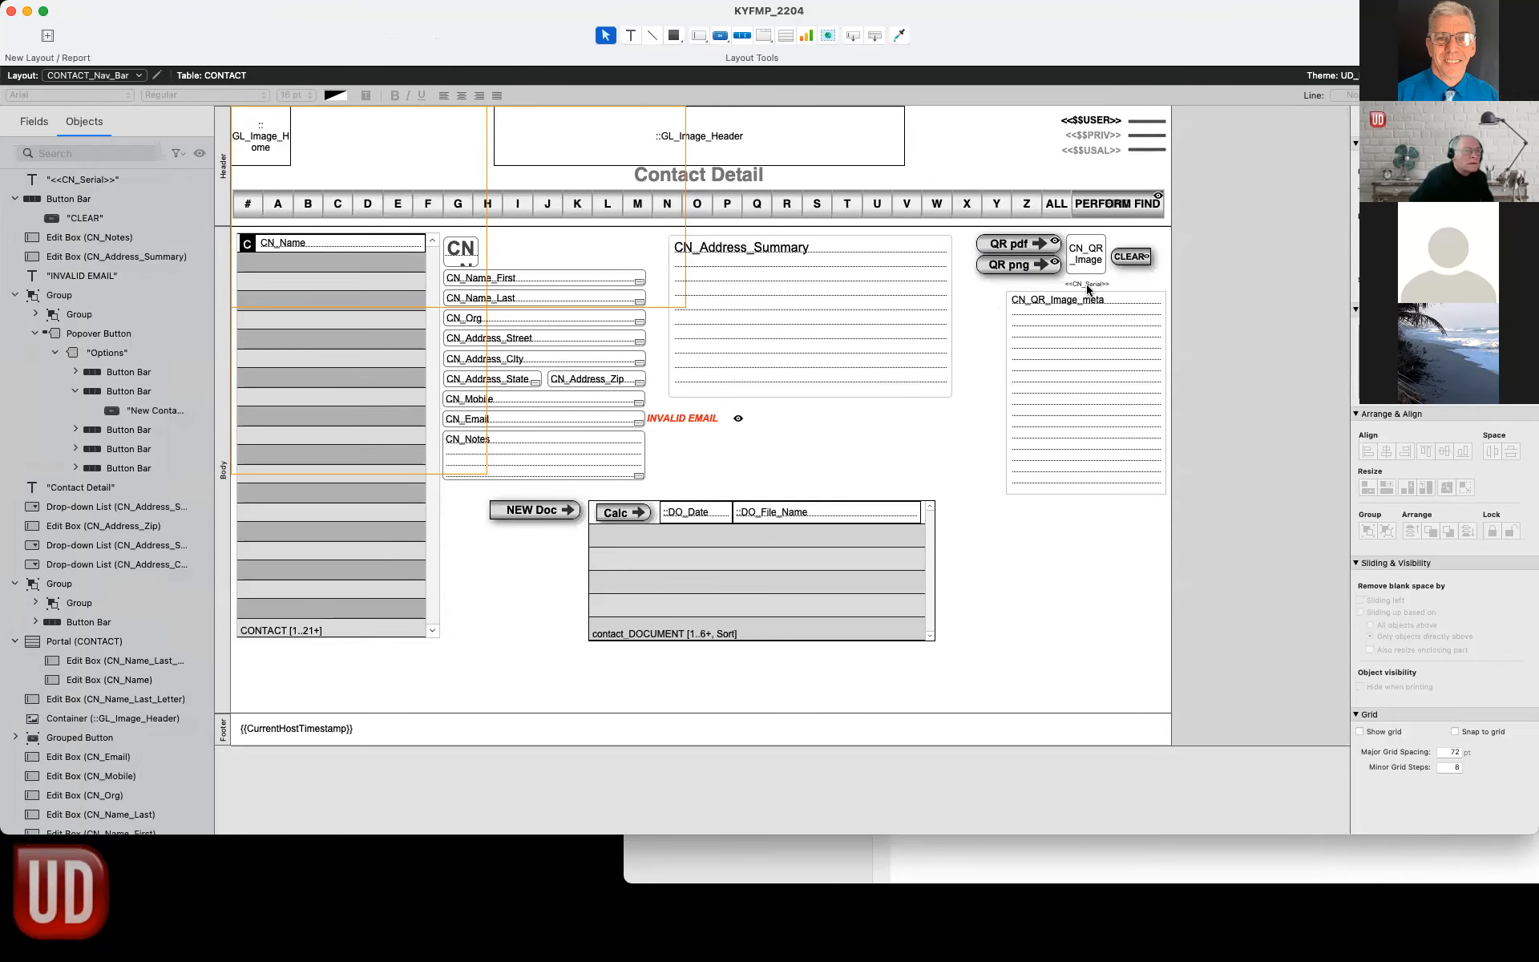
left_click(1088, 284)
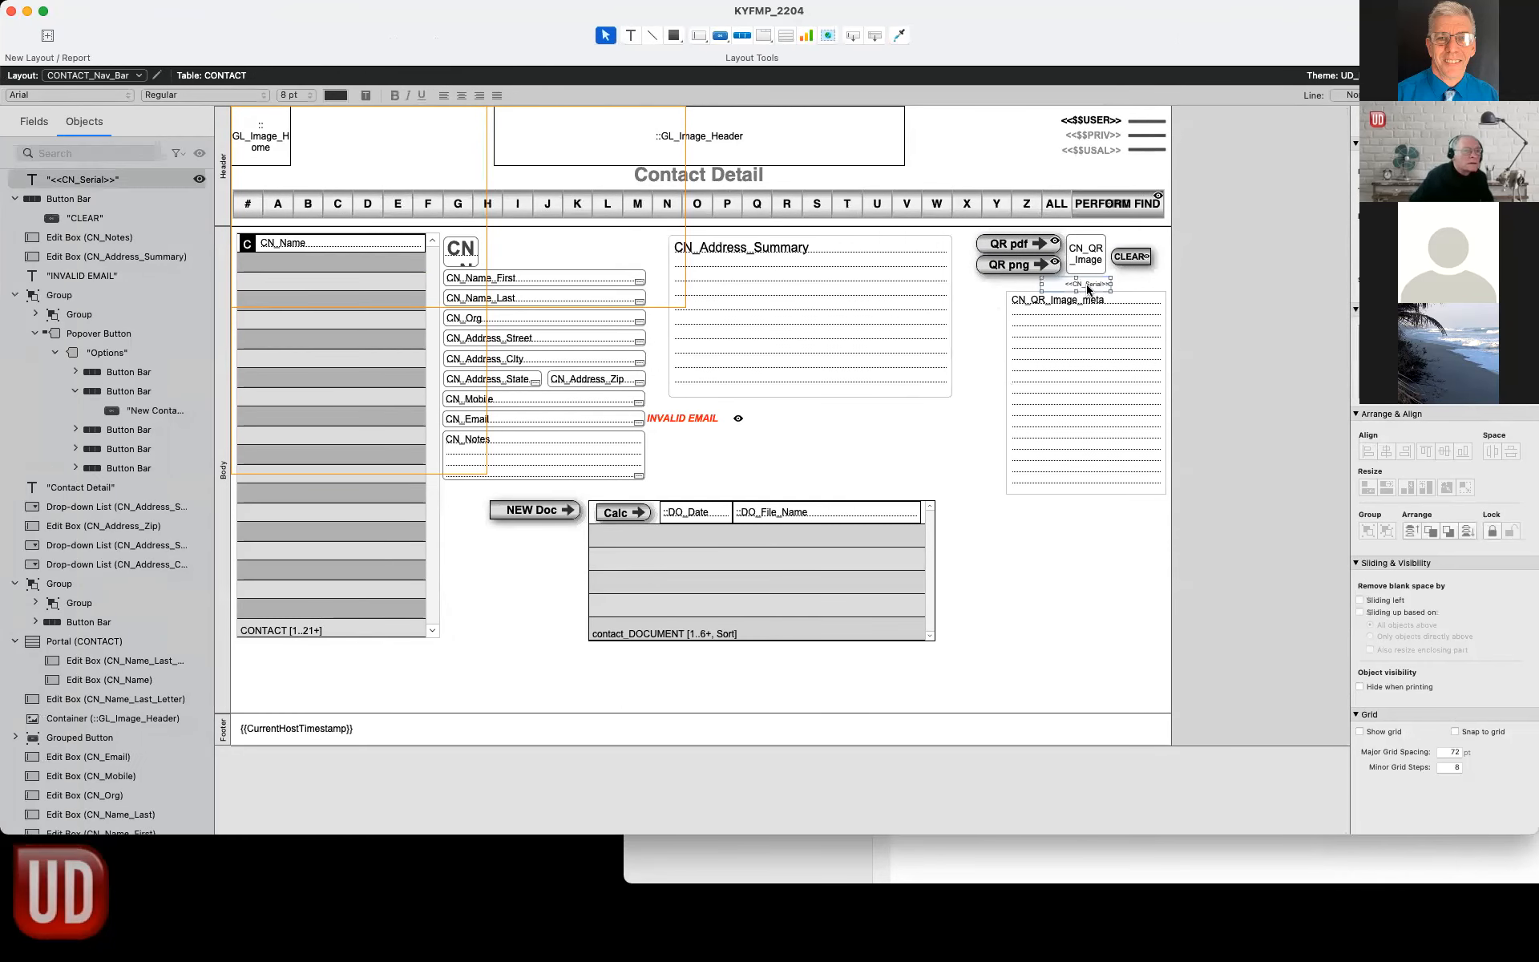
left_click(998, 342)
key("super+b")
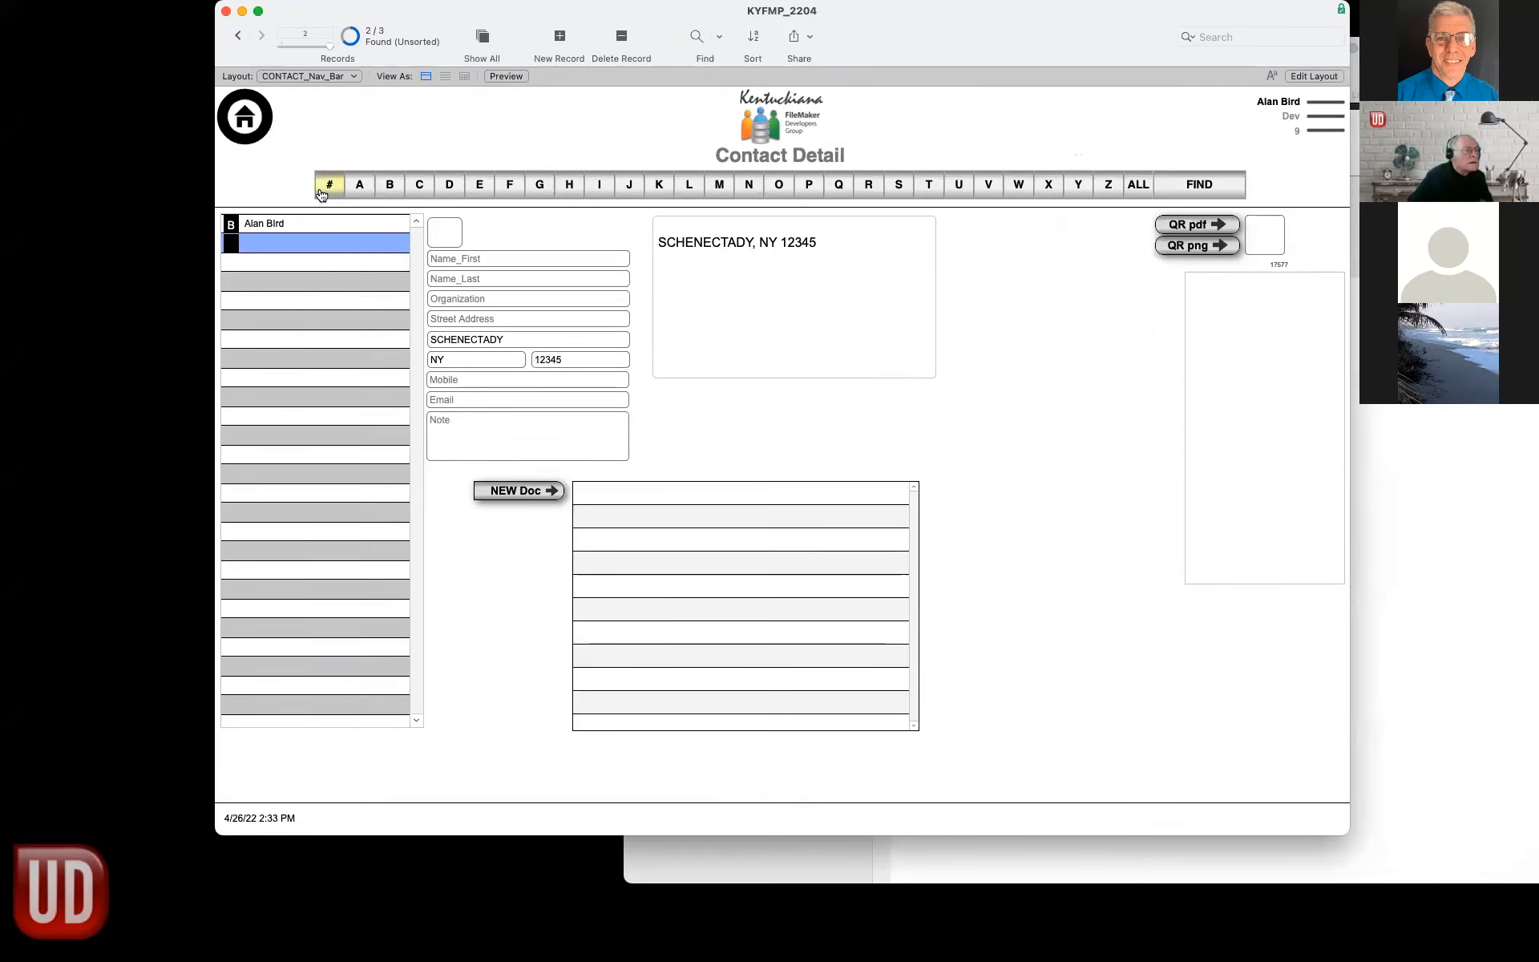
left_click(301, 223)
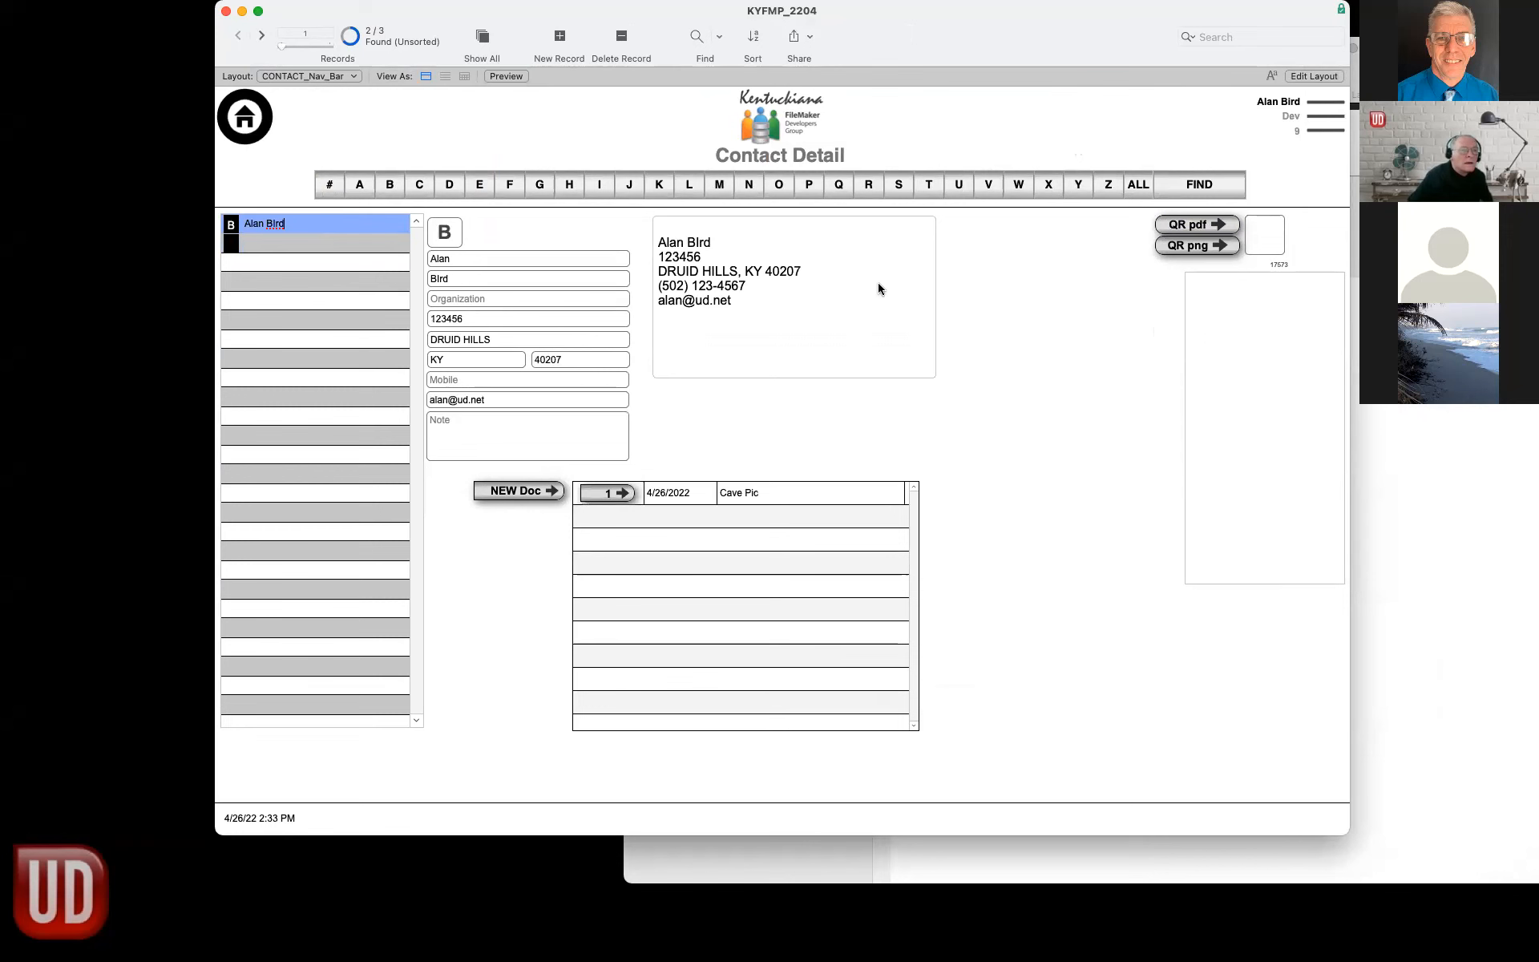
Review the auto-enter calculation of the CN_QR_Image_meta field in the CONTACT table's field definitions.
key("super+l")
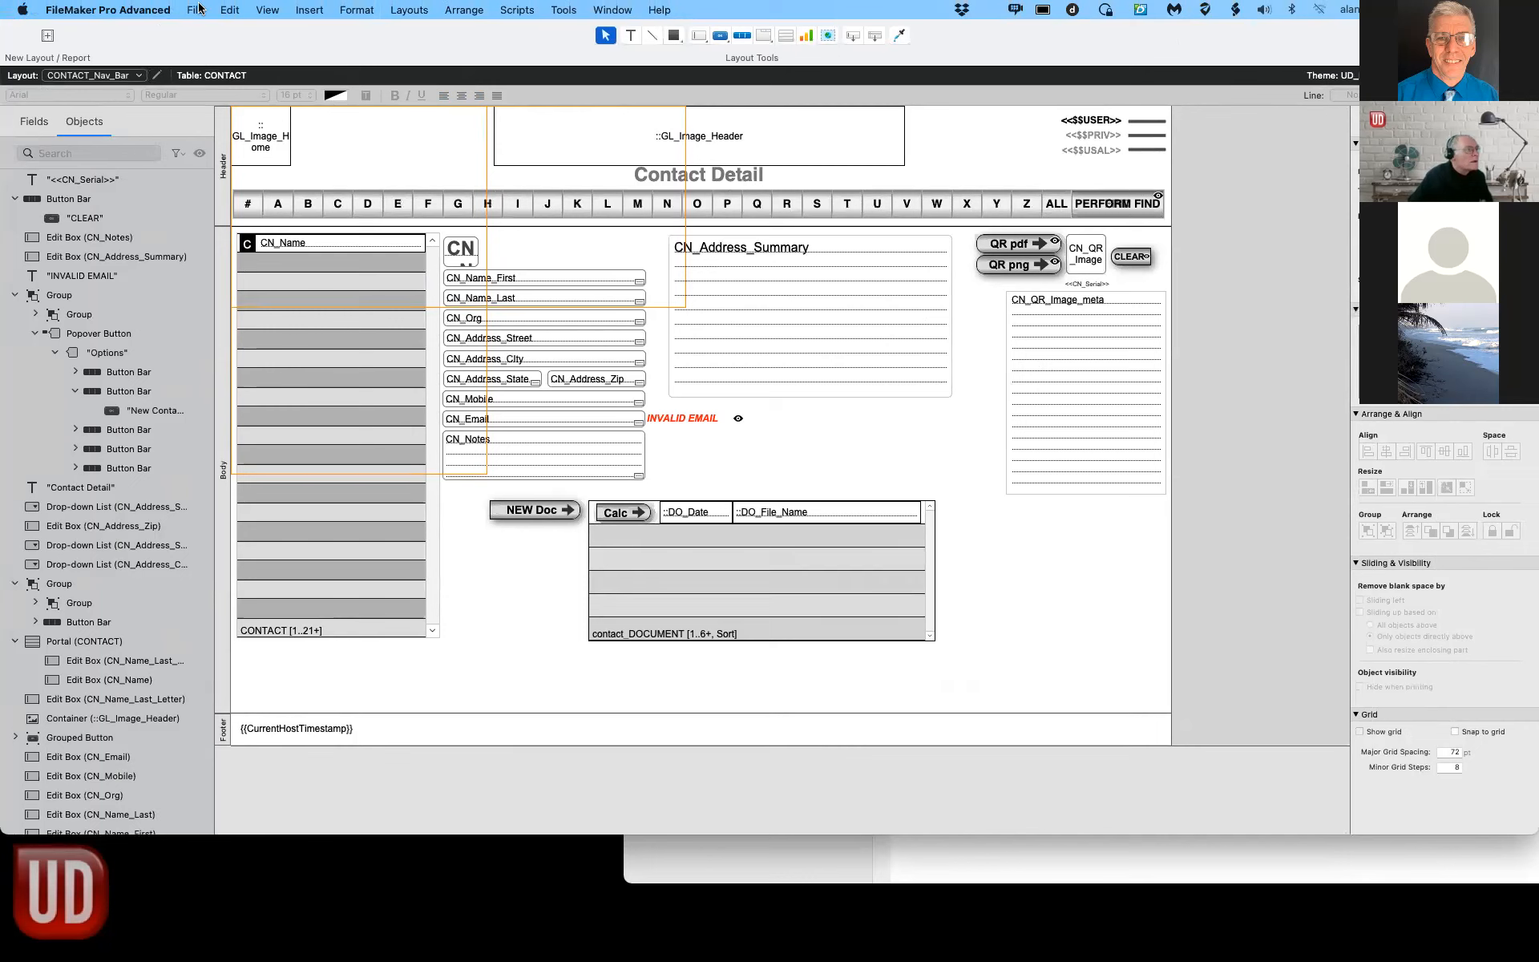
left_click(195, 10)
mouse_move(210, 156)
left_click(380, 158)
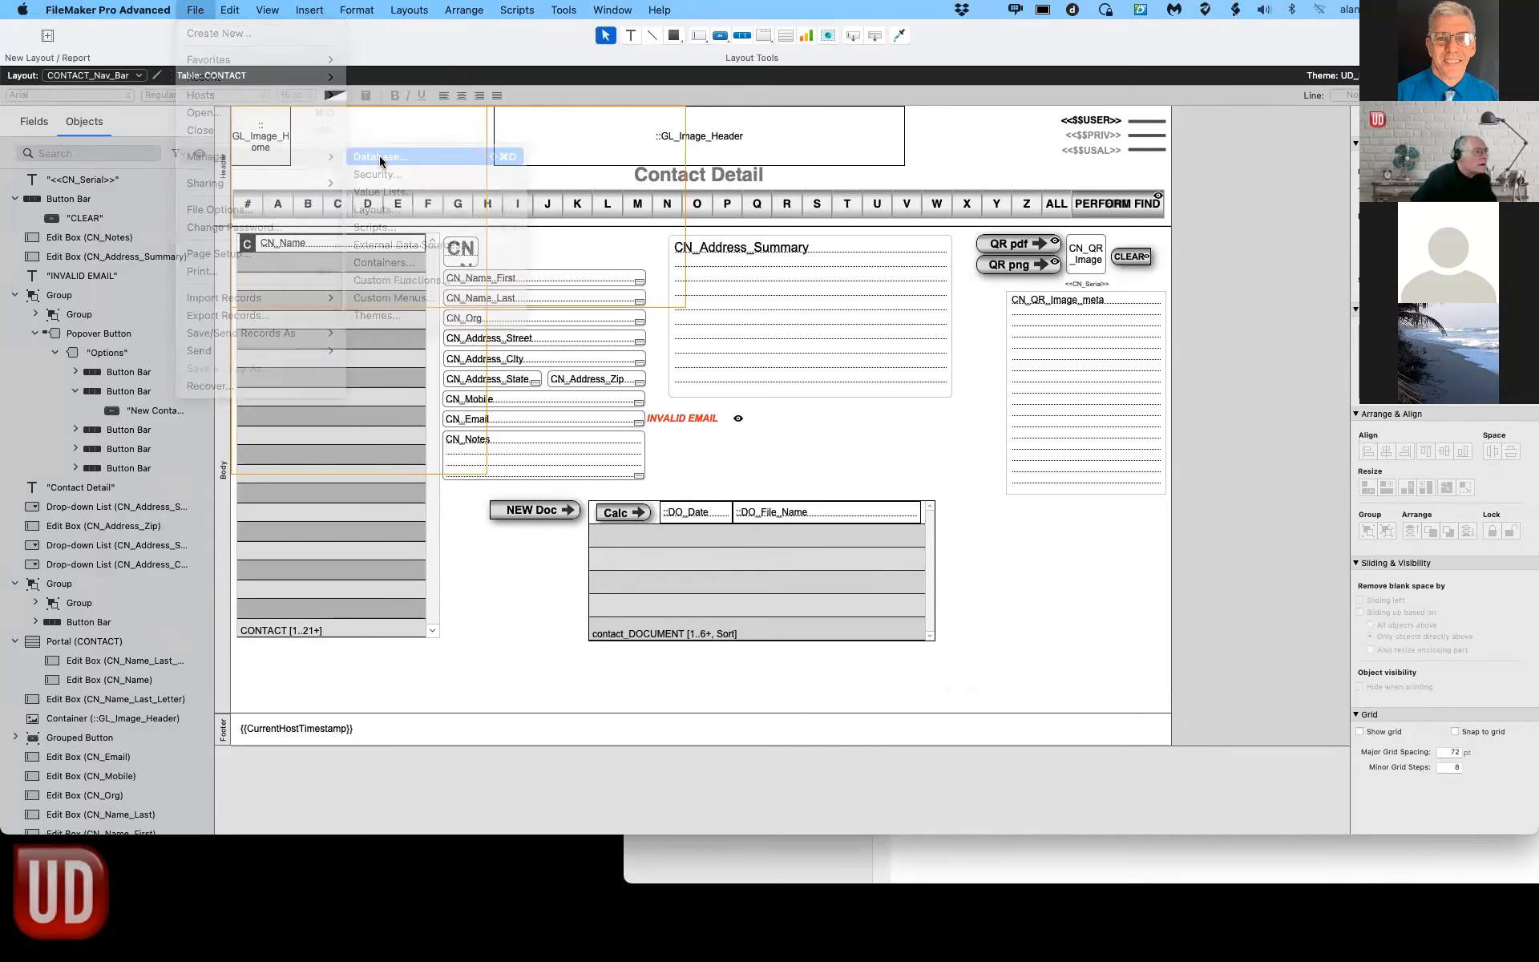
scroll(389, 505, "down", 1)
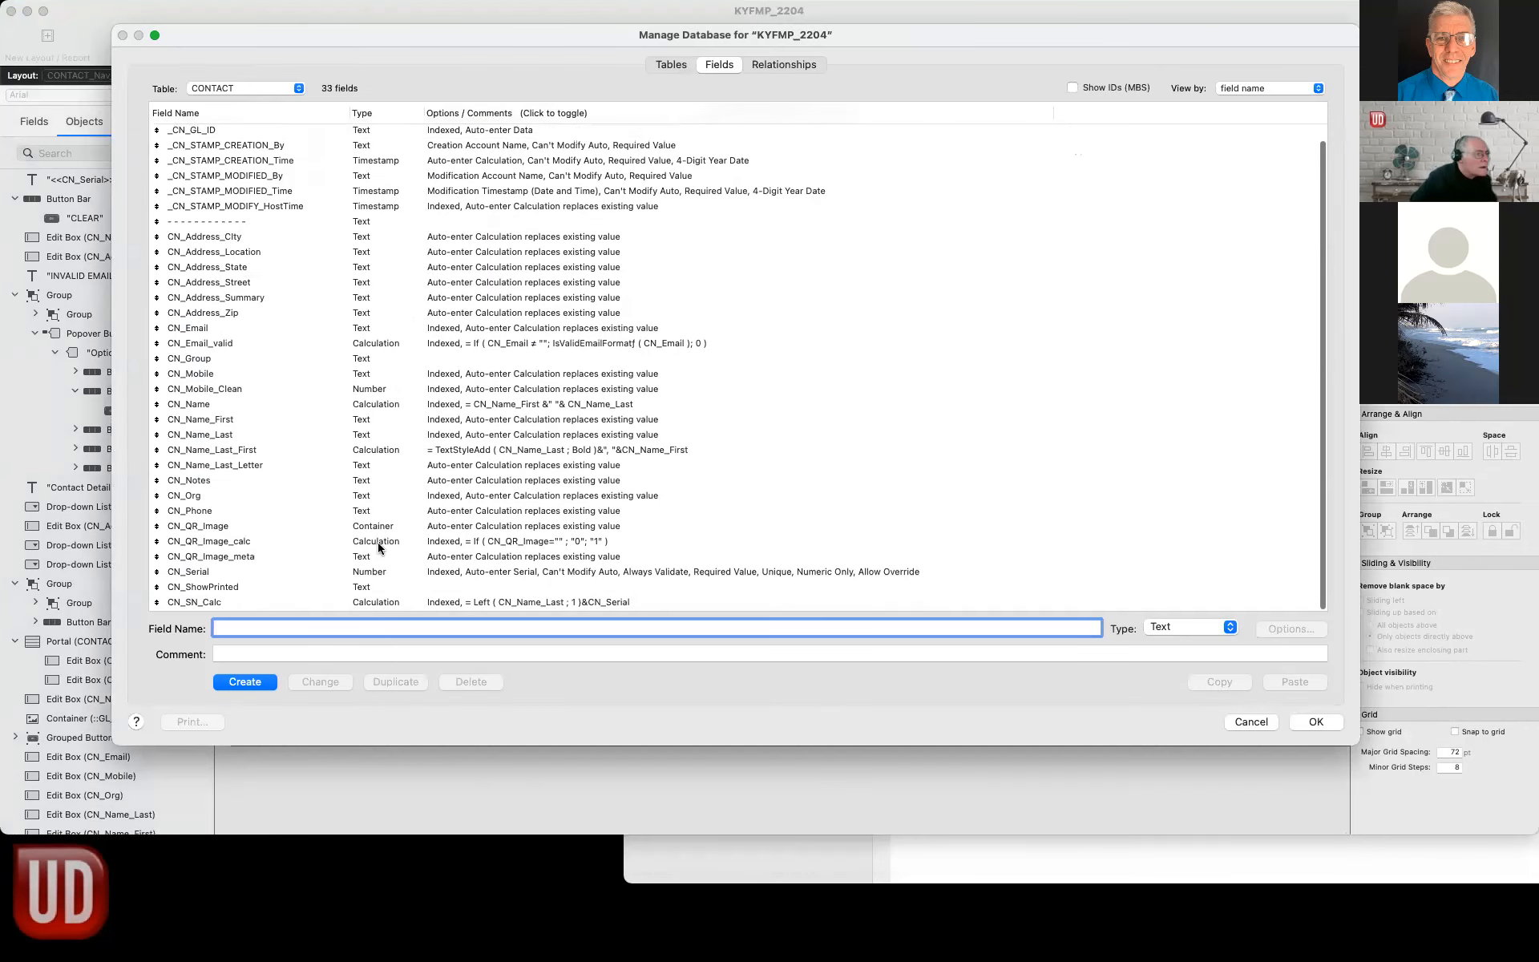
double_click(459, 561)
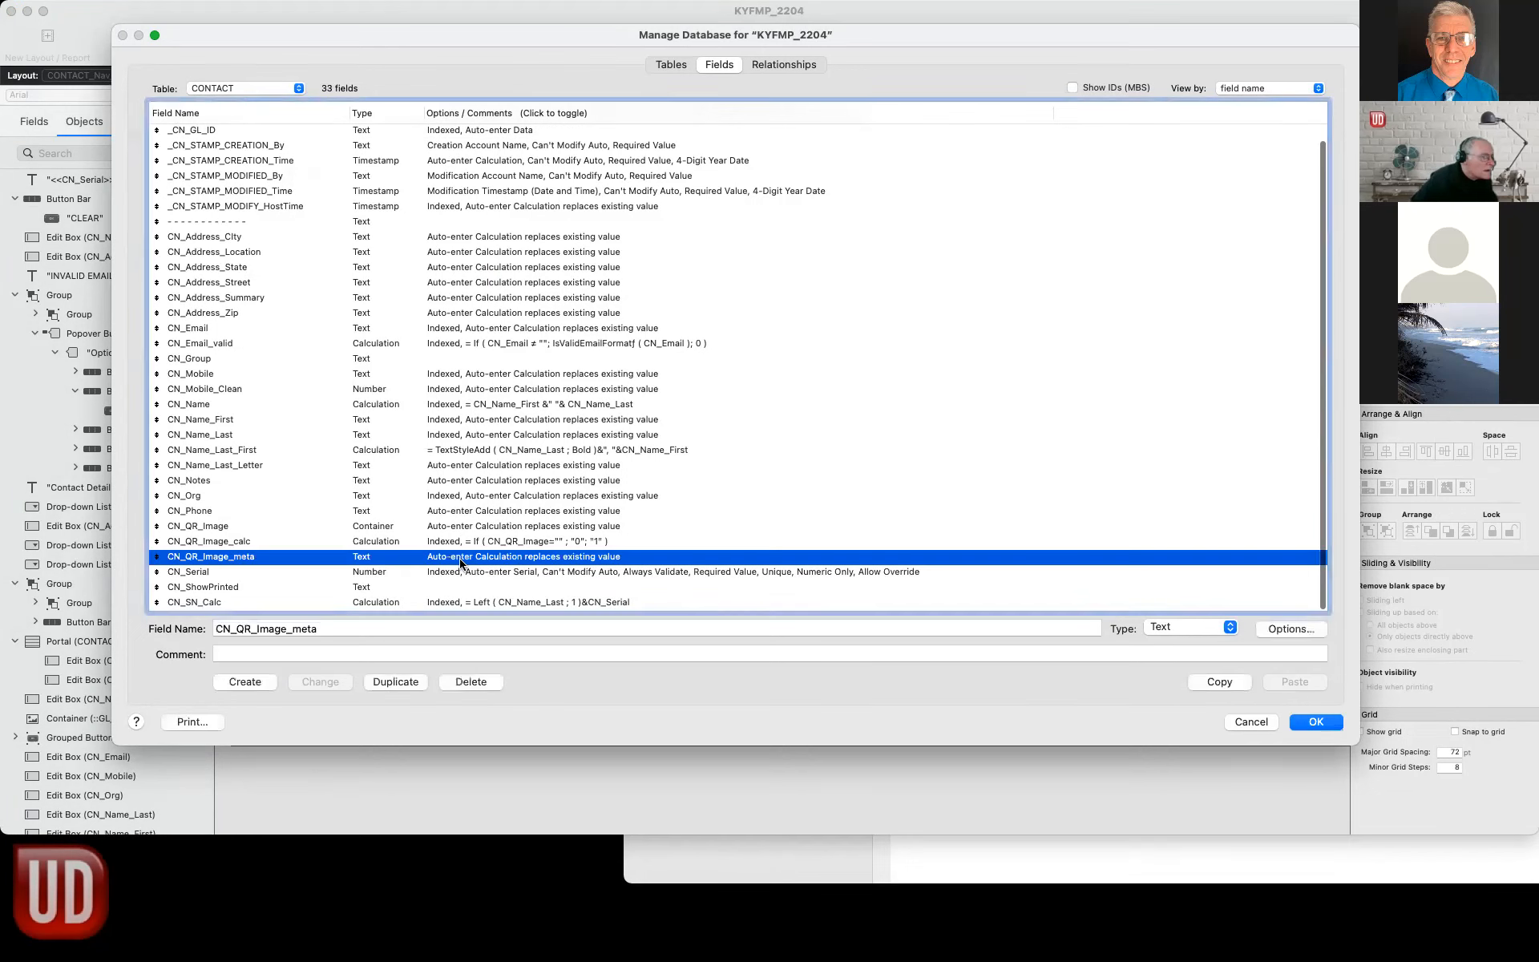
left_click(1066, 344)
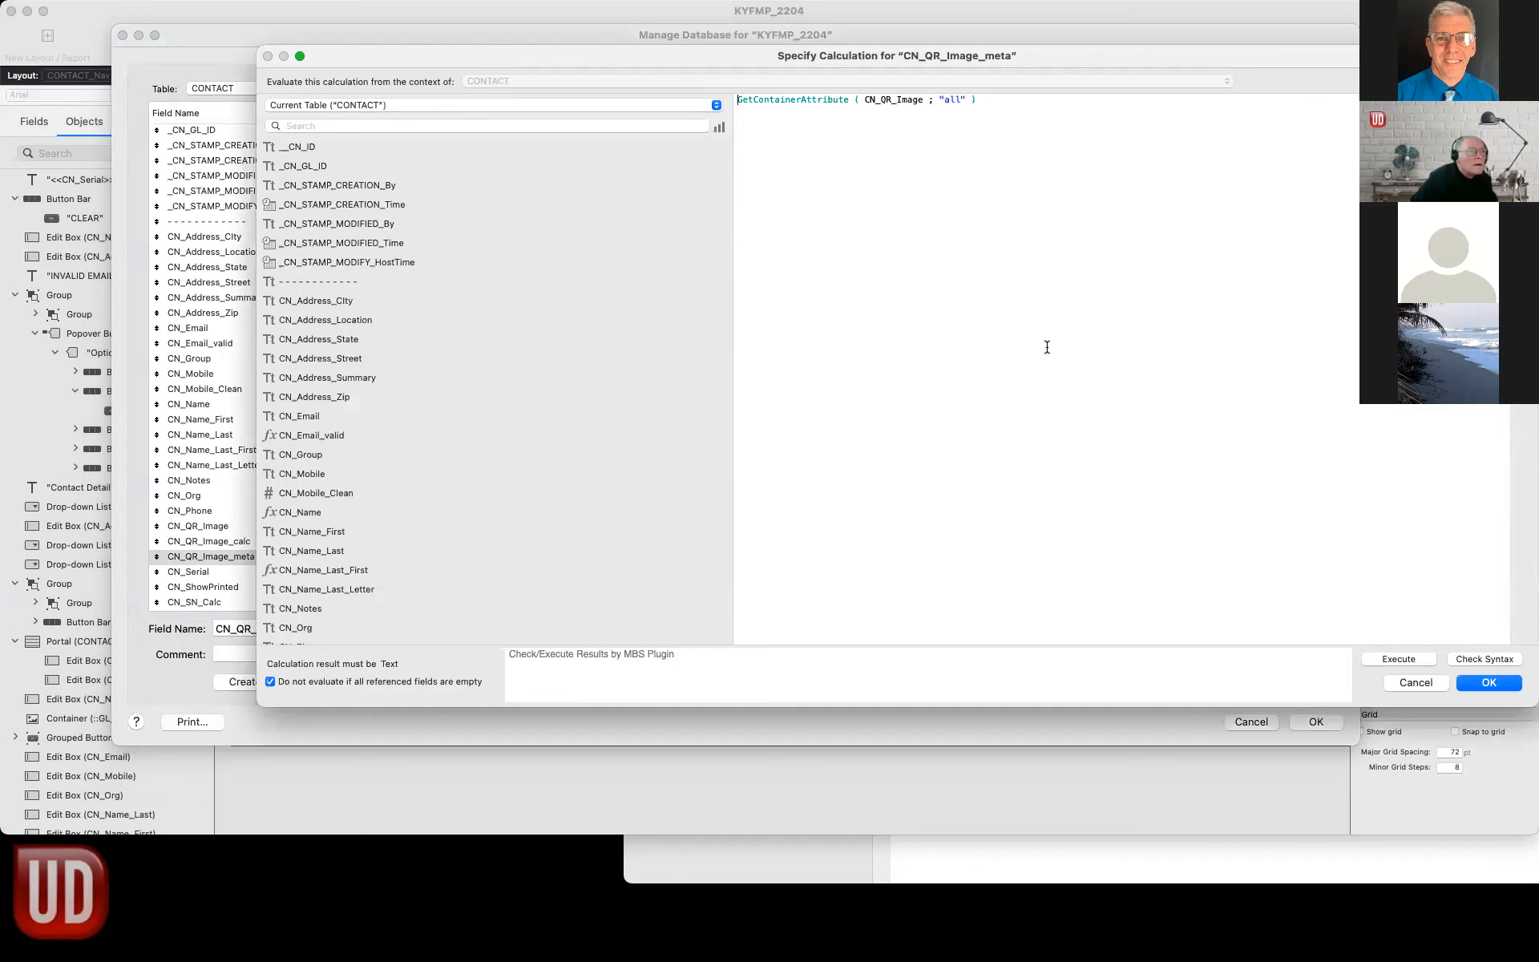
left_click(1495, 683)
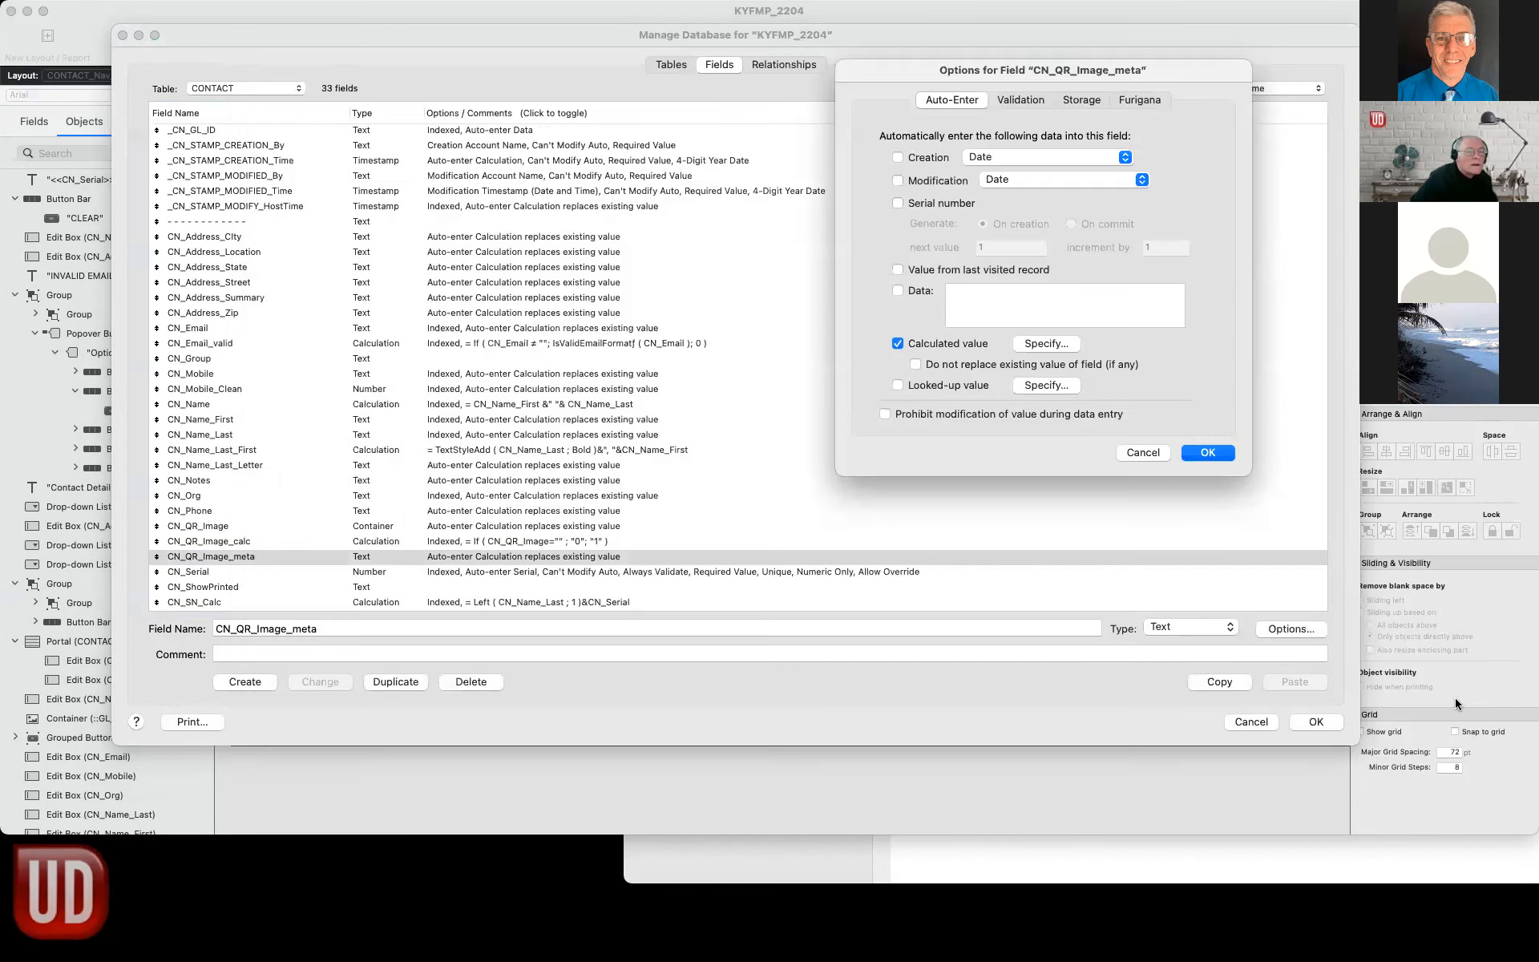
left_click(1199, 453)
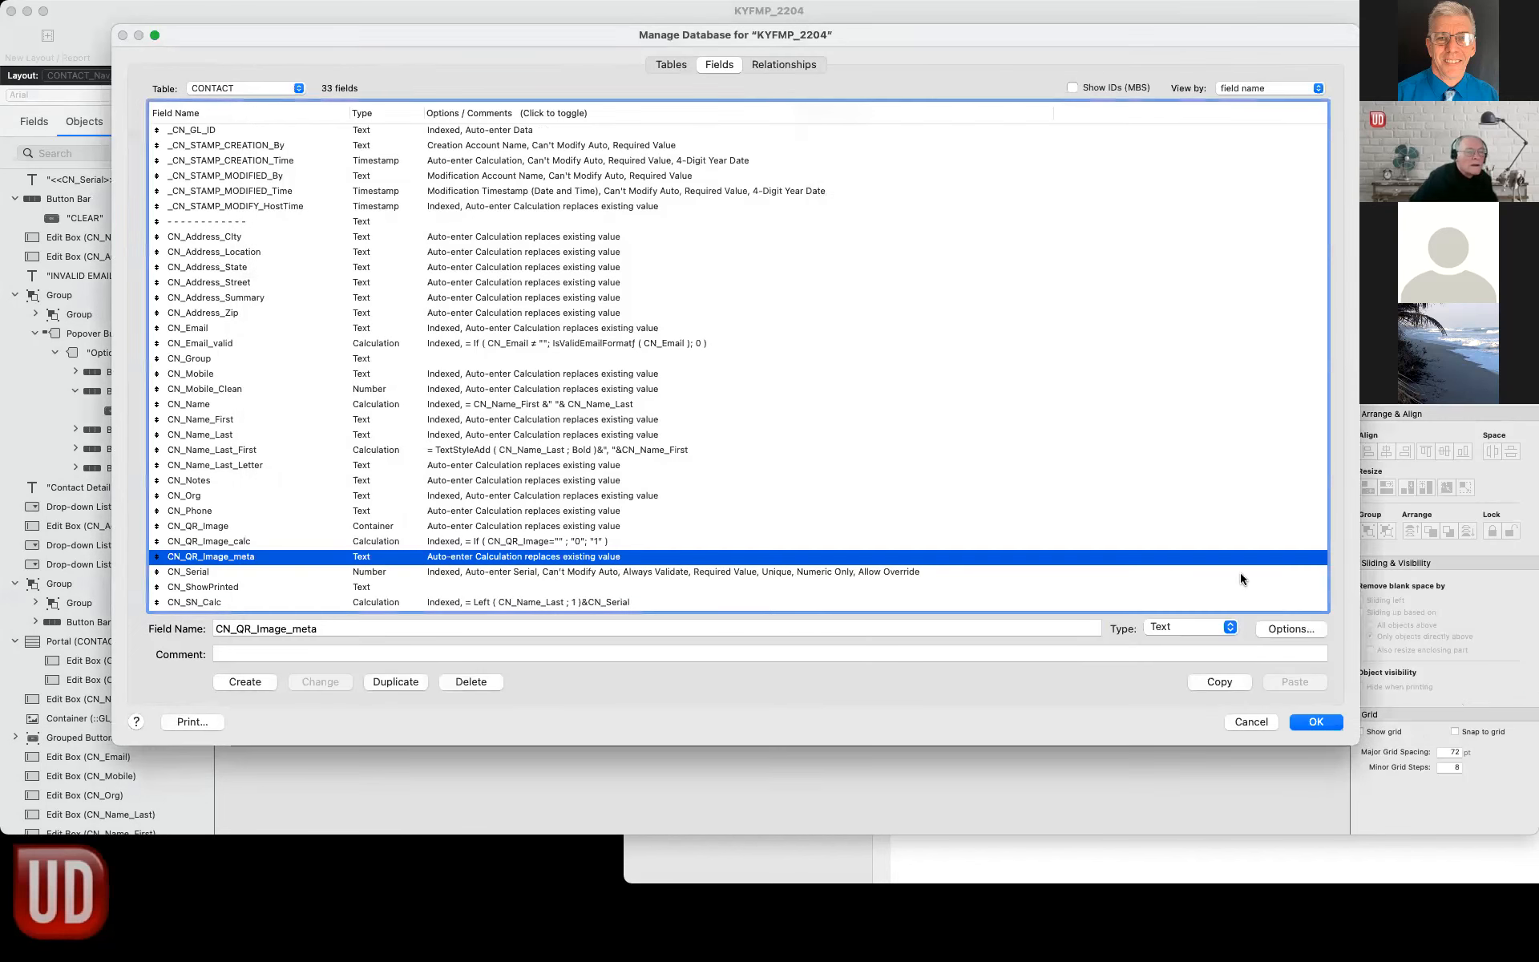
left_click(1315, 727)
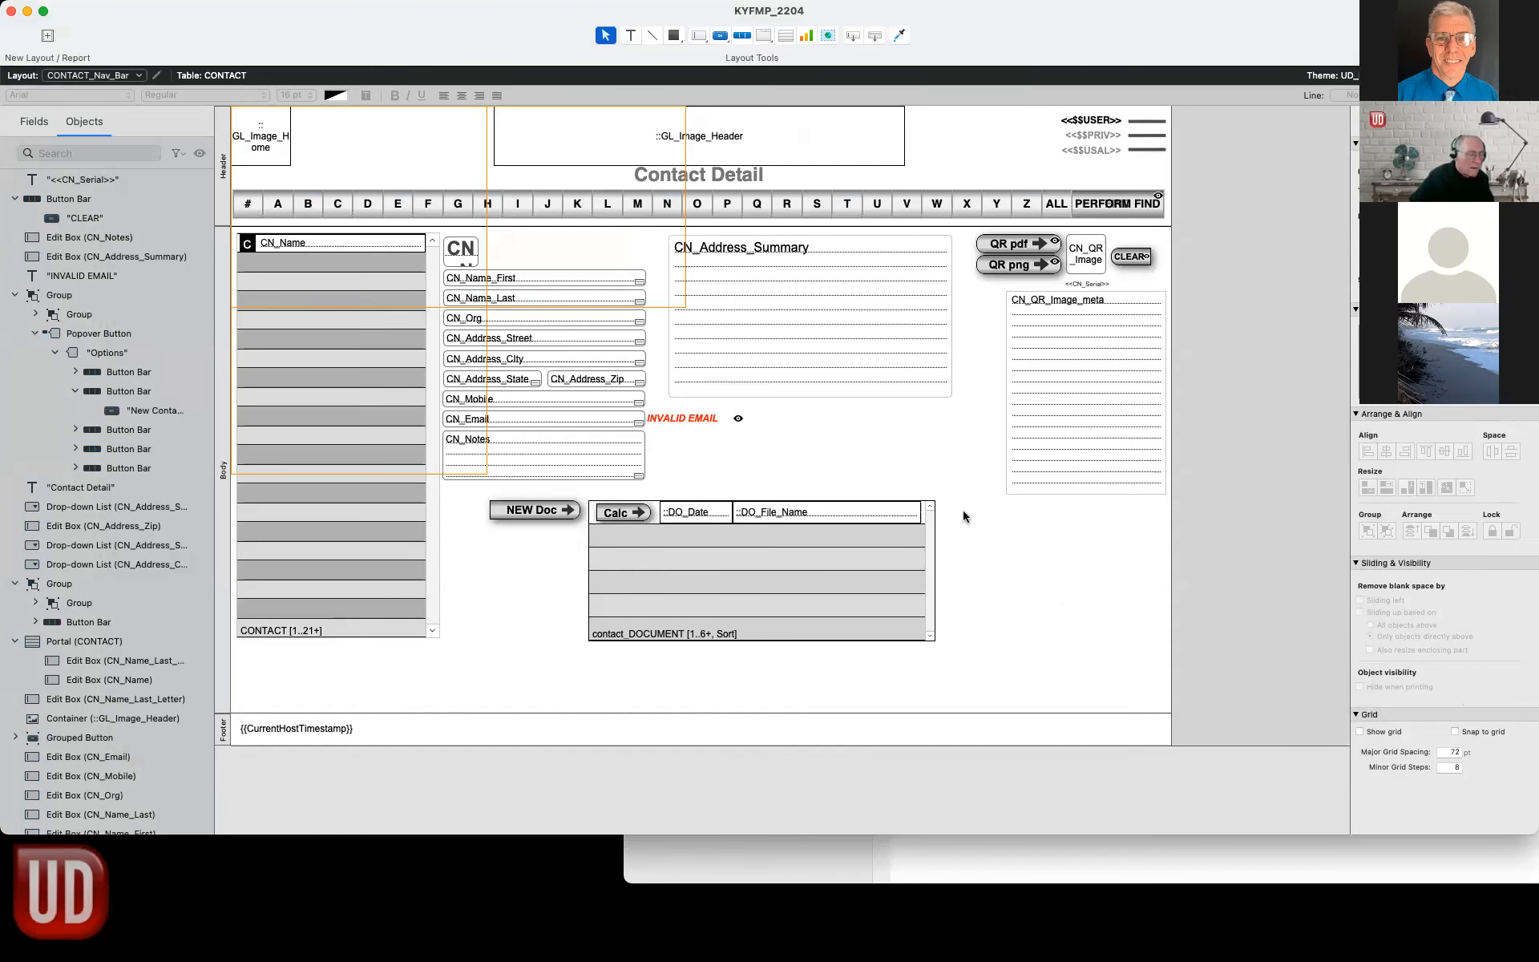
Create a new contact record in Browse mode with ZIP 12345 and commit it.
key("super+b")
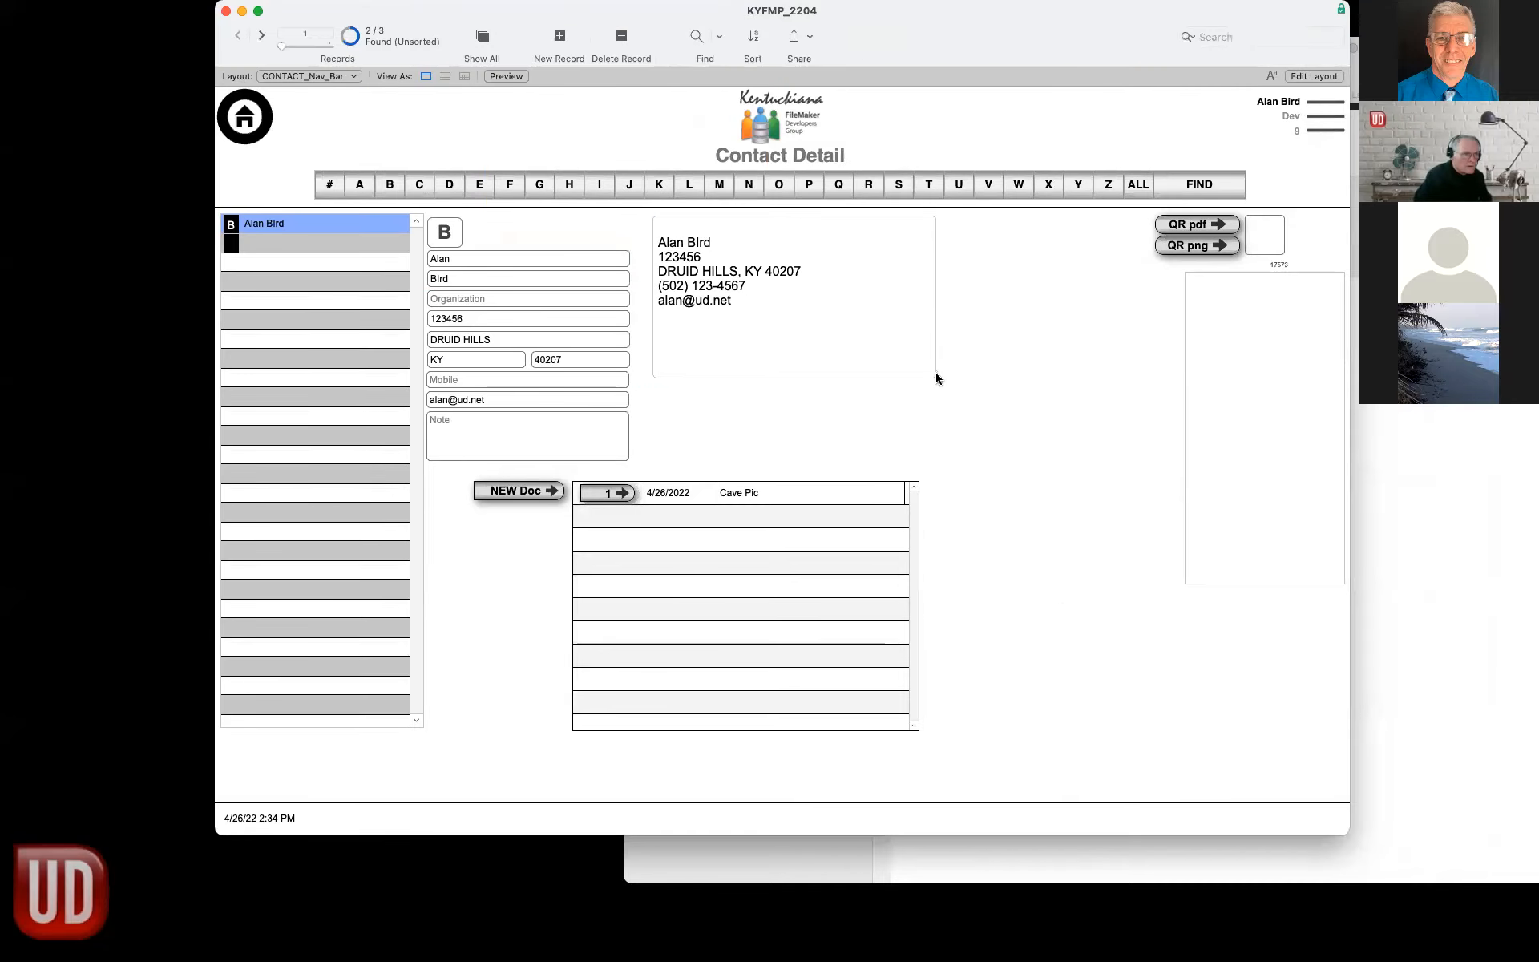
key("super+n")
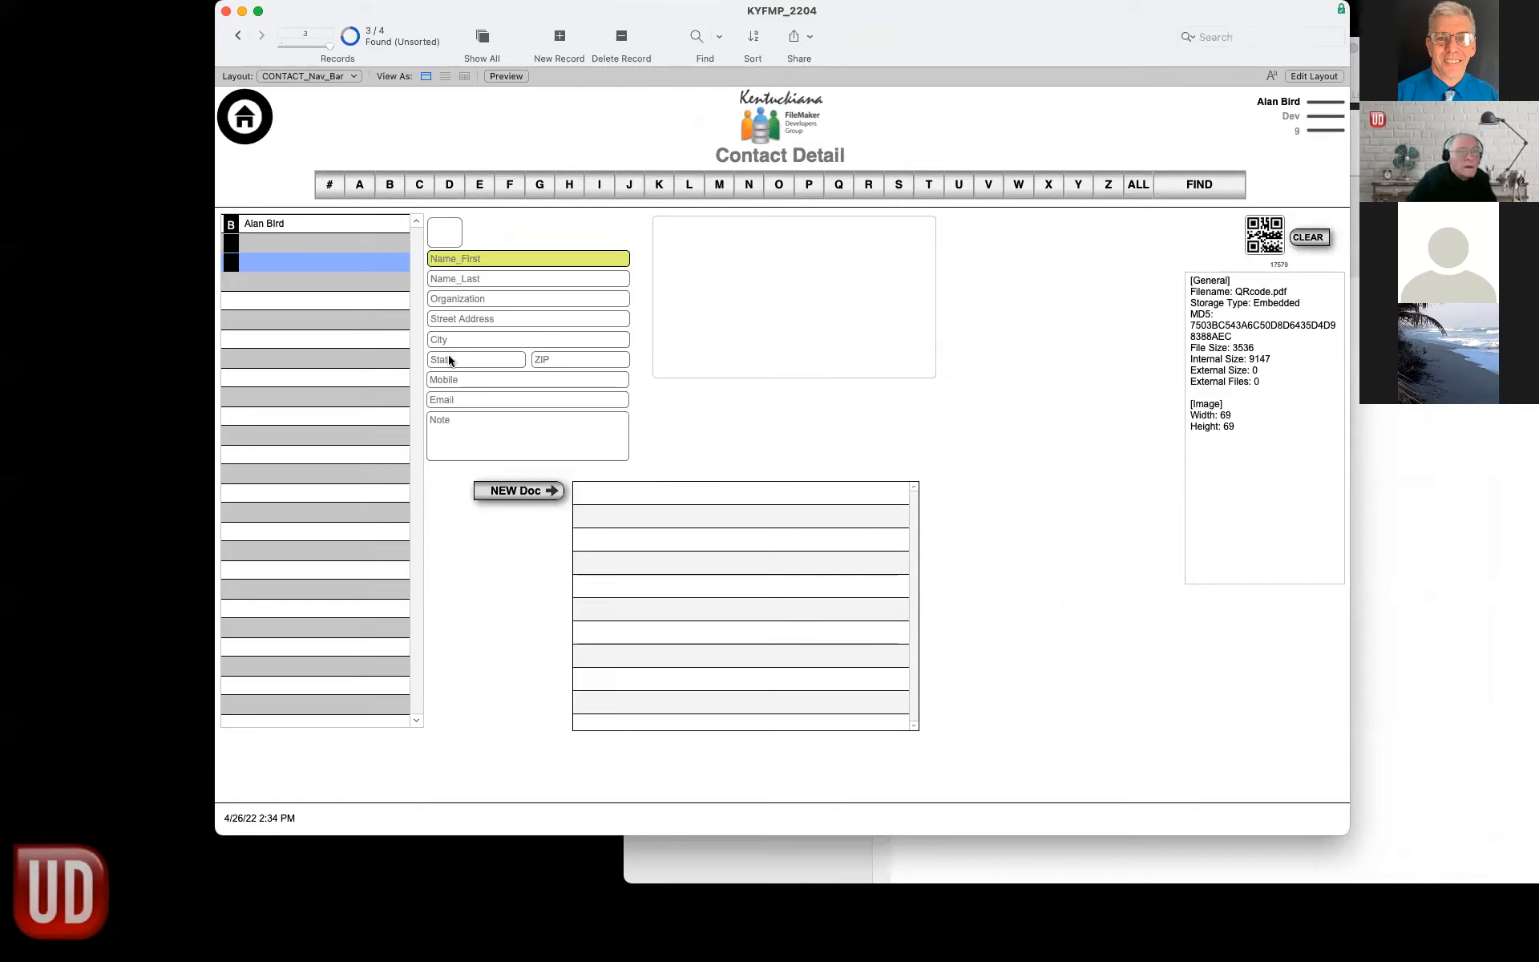
left_click(556, 358)
type("12345")
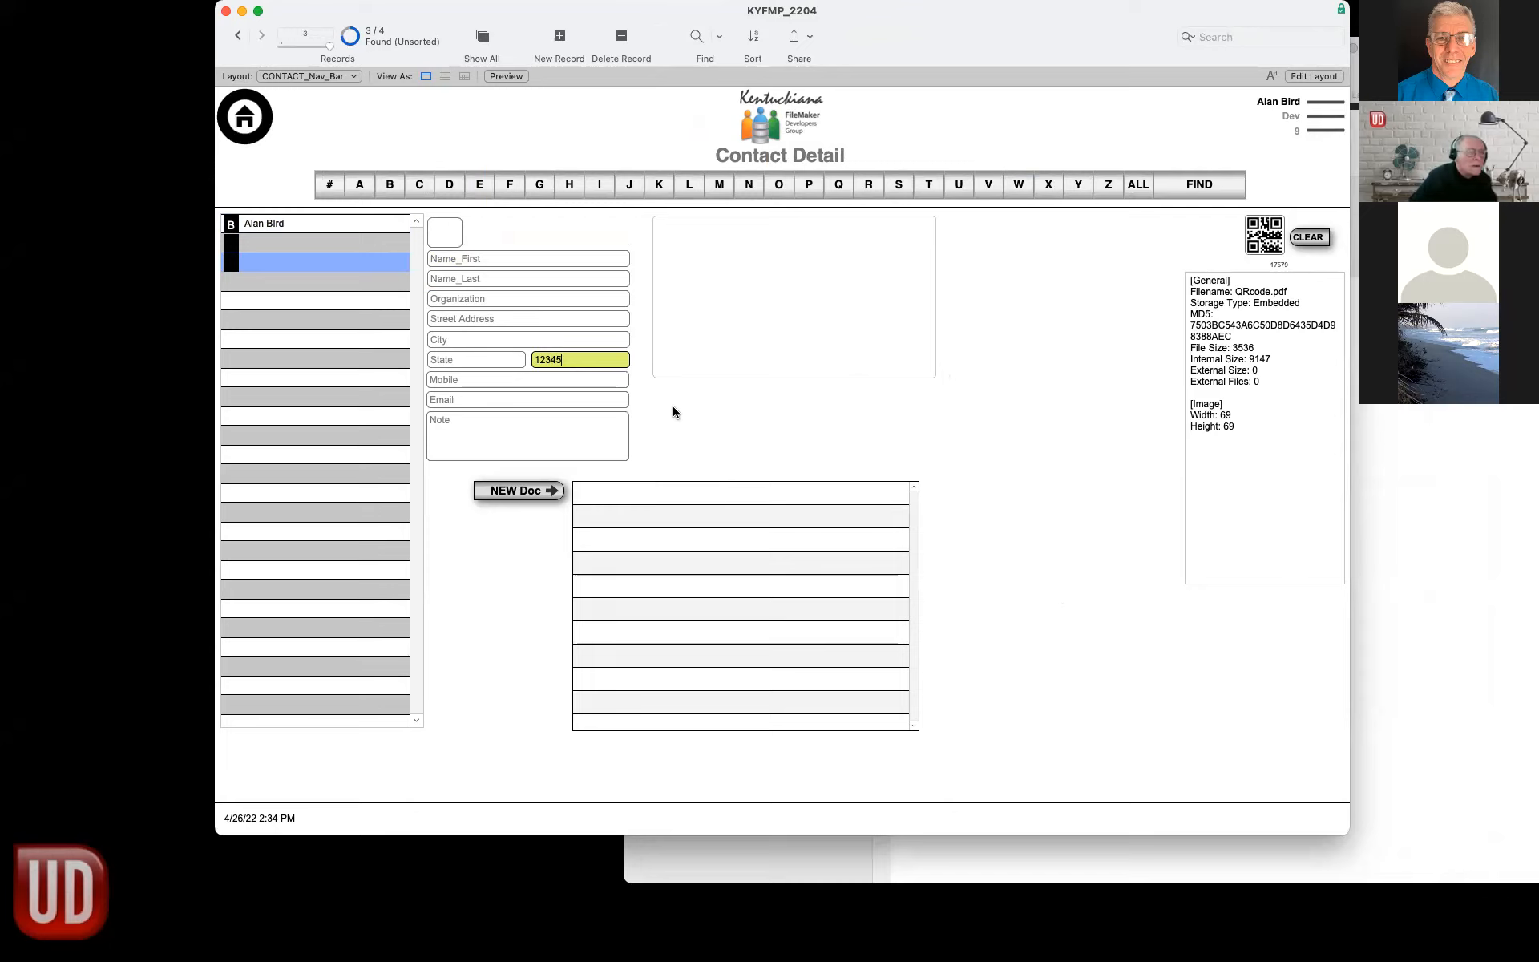
left_click(1099, 315)
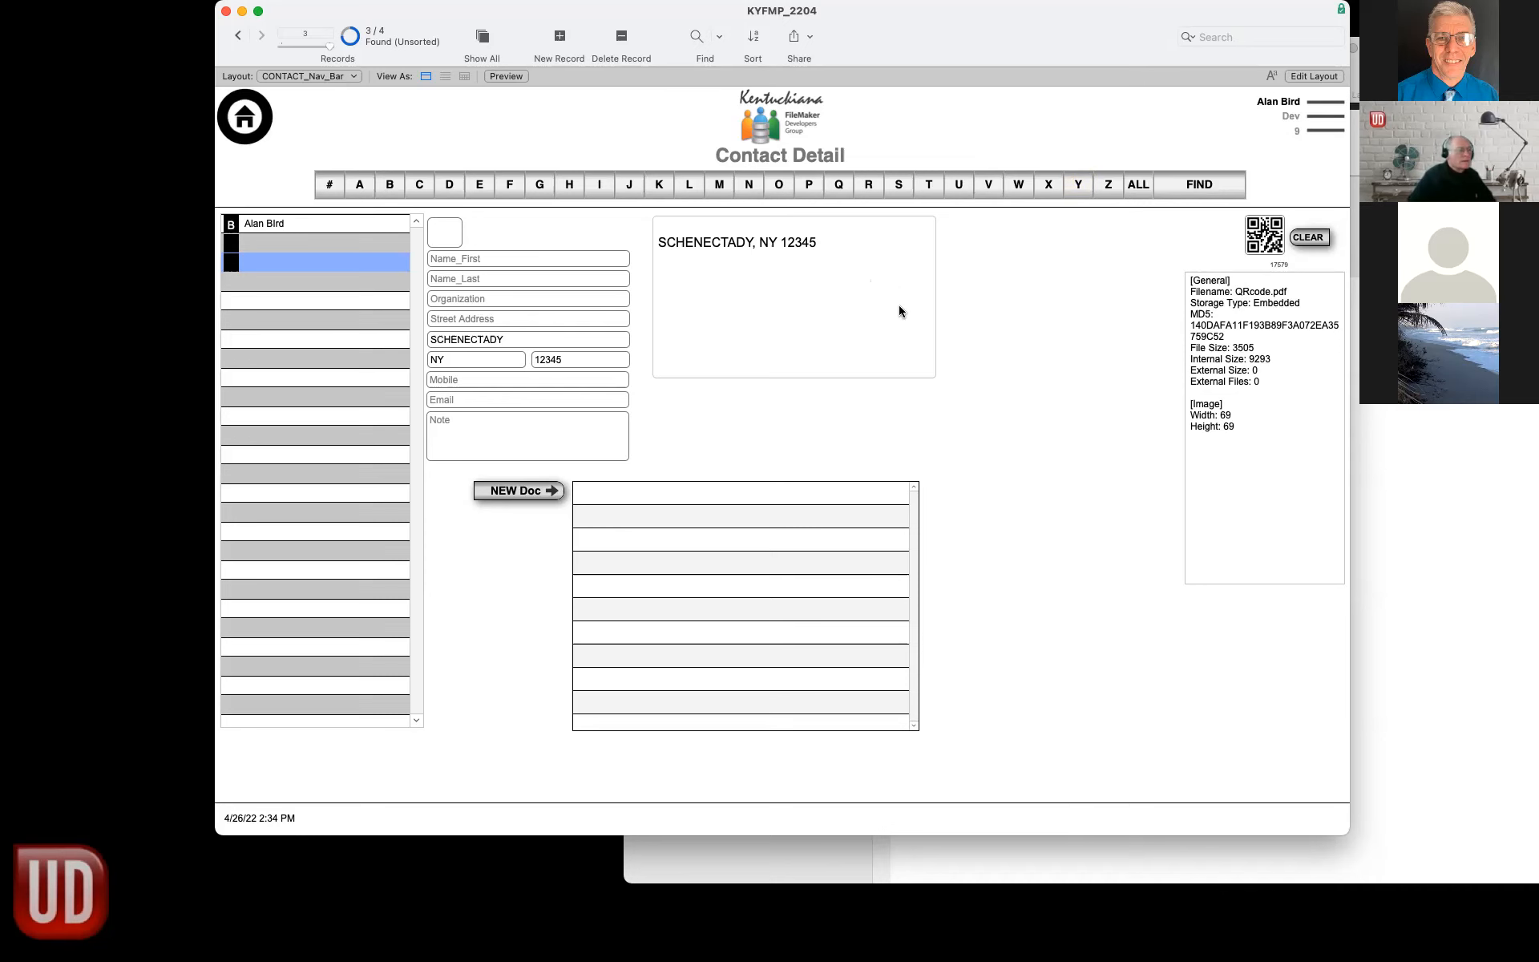
Open the auto-enter calculation of the CN_QR_Image container field in the CONTACT table's field definitions.
key("super+l")
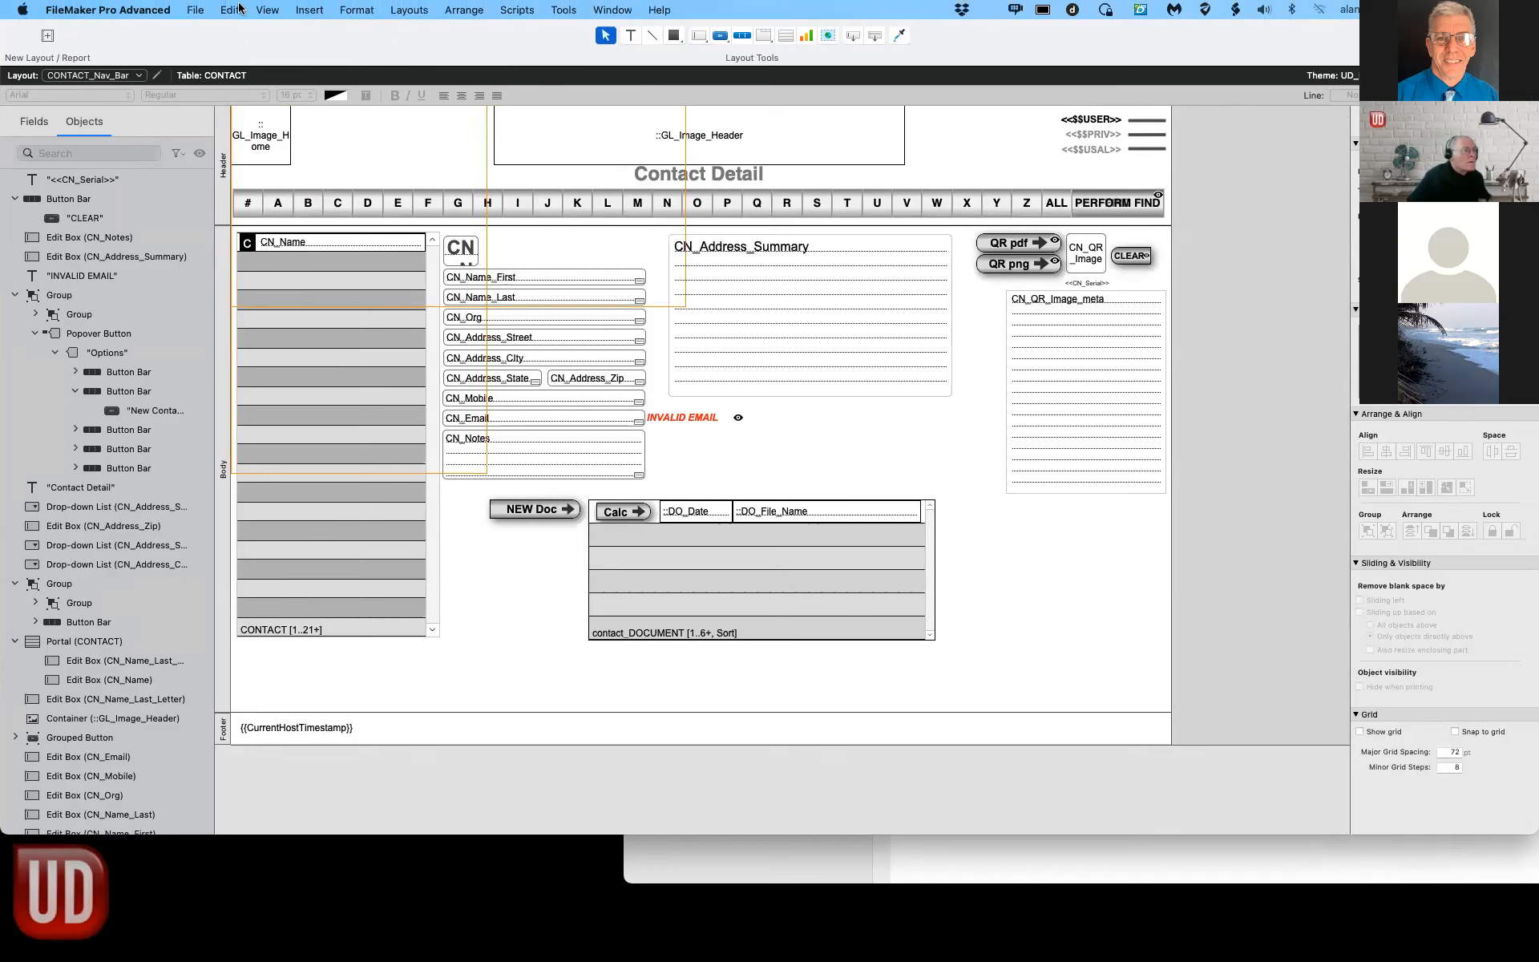
left_click(195, 9)
mouse_move(241, 156)
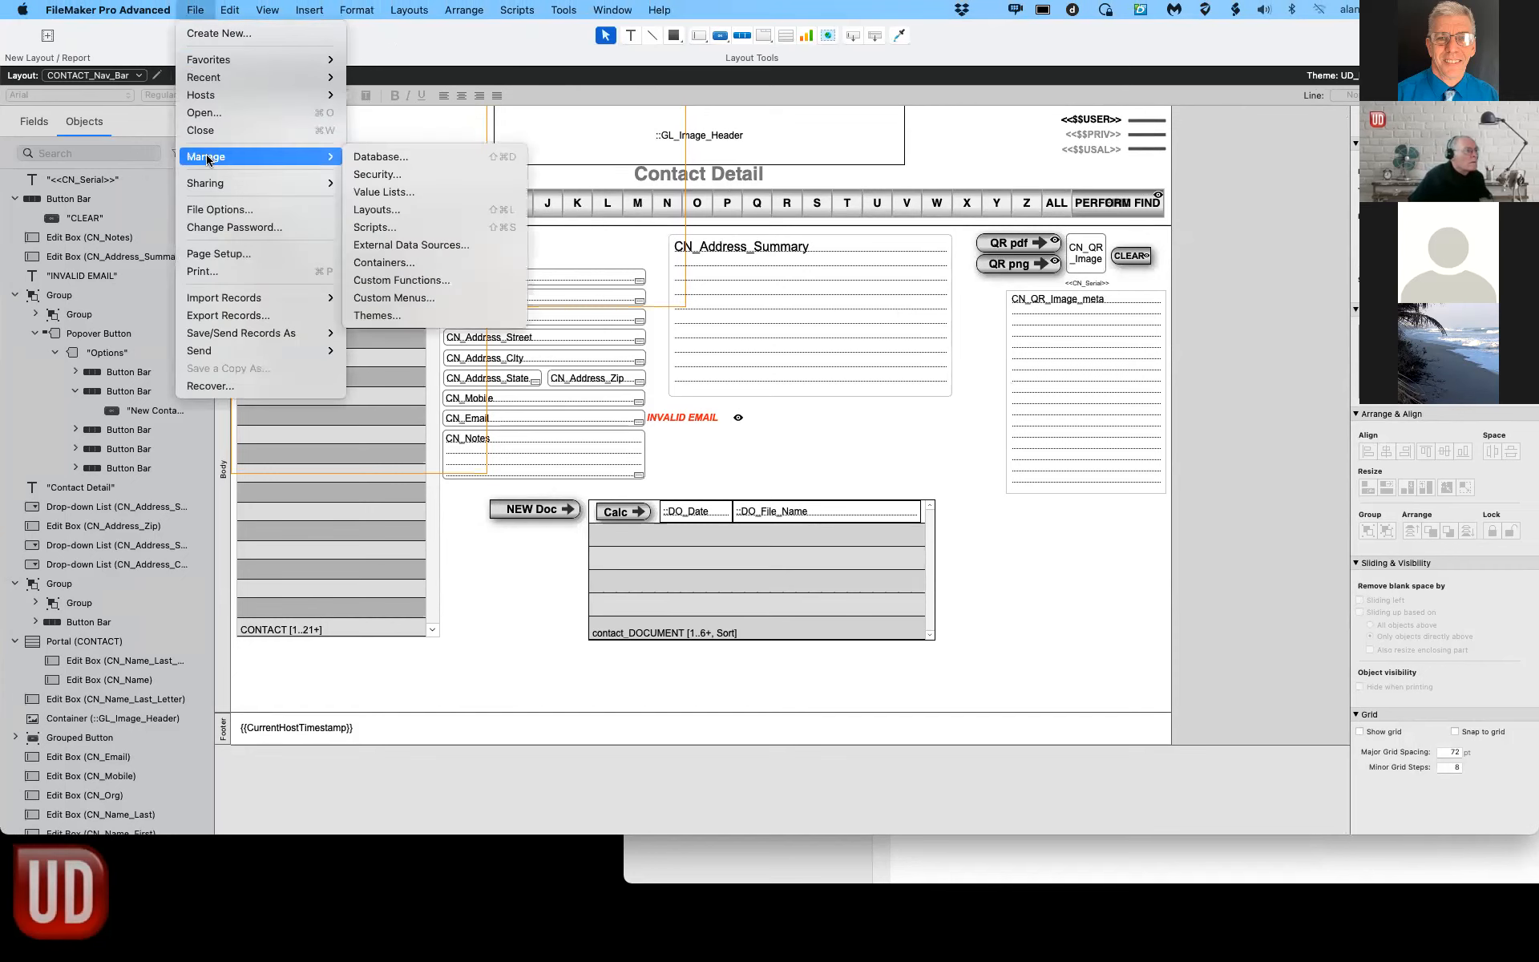
left_click(395, 158)
scroll(238, 481, "down", 1)
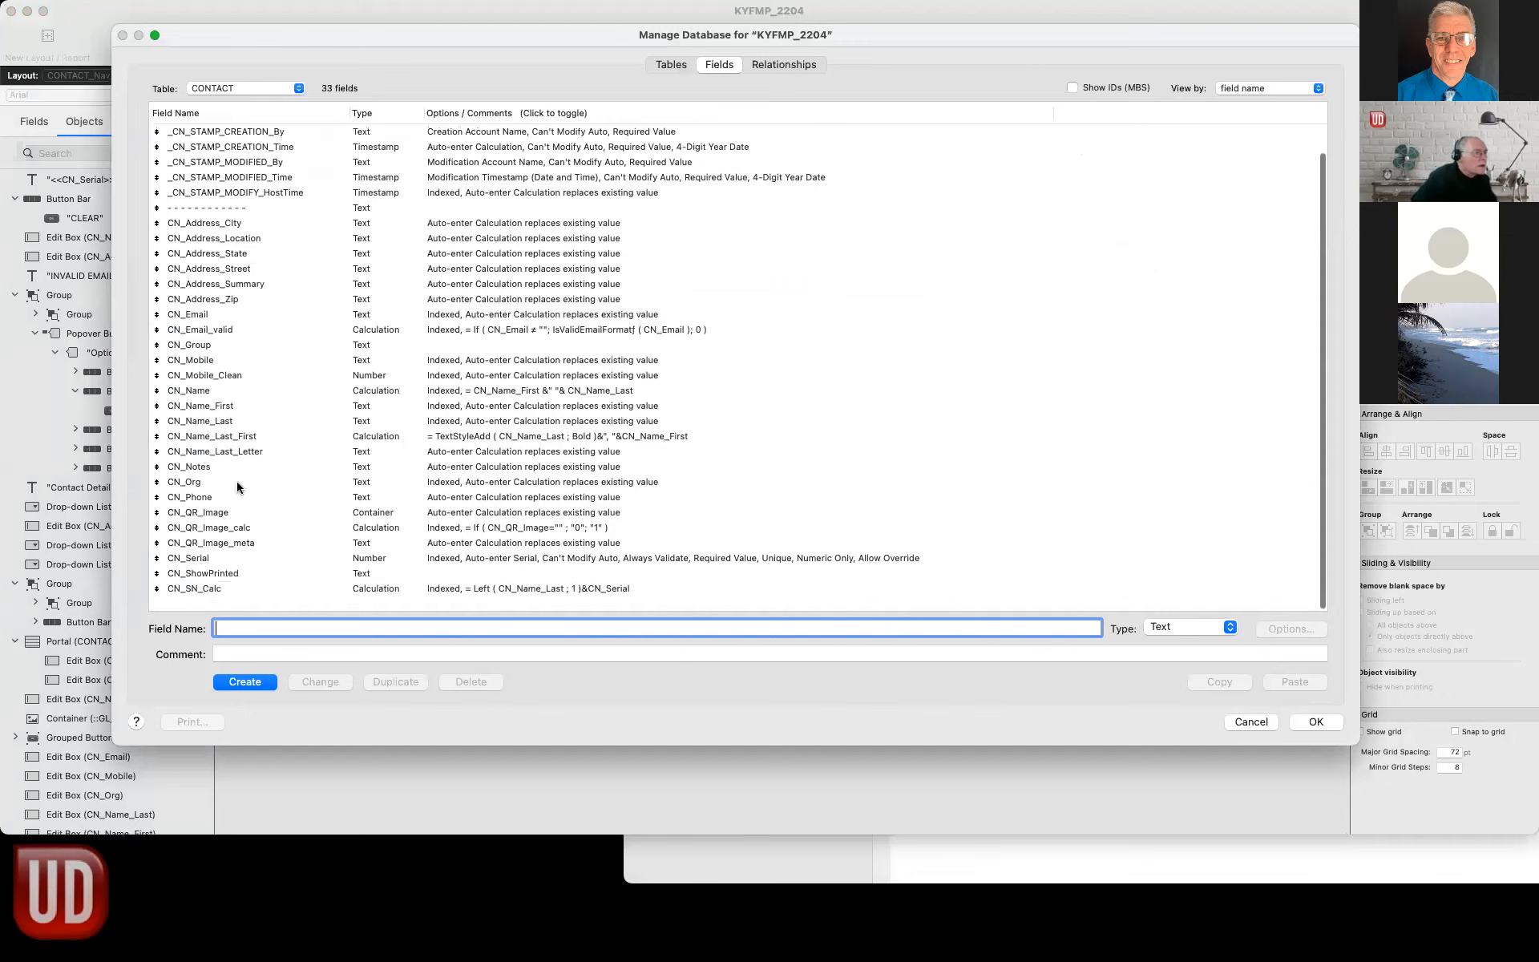
scroll(237, 481, "up", 1)
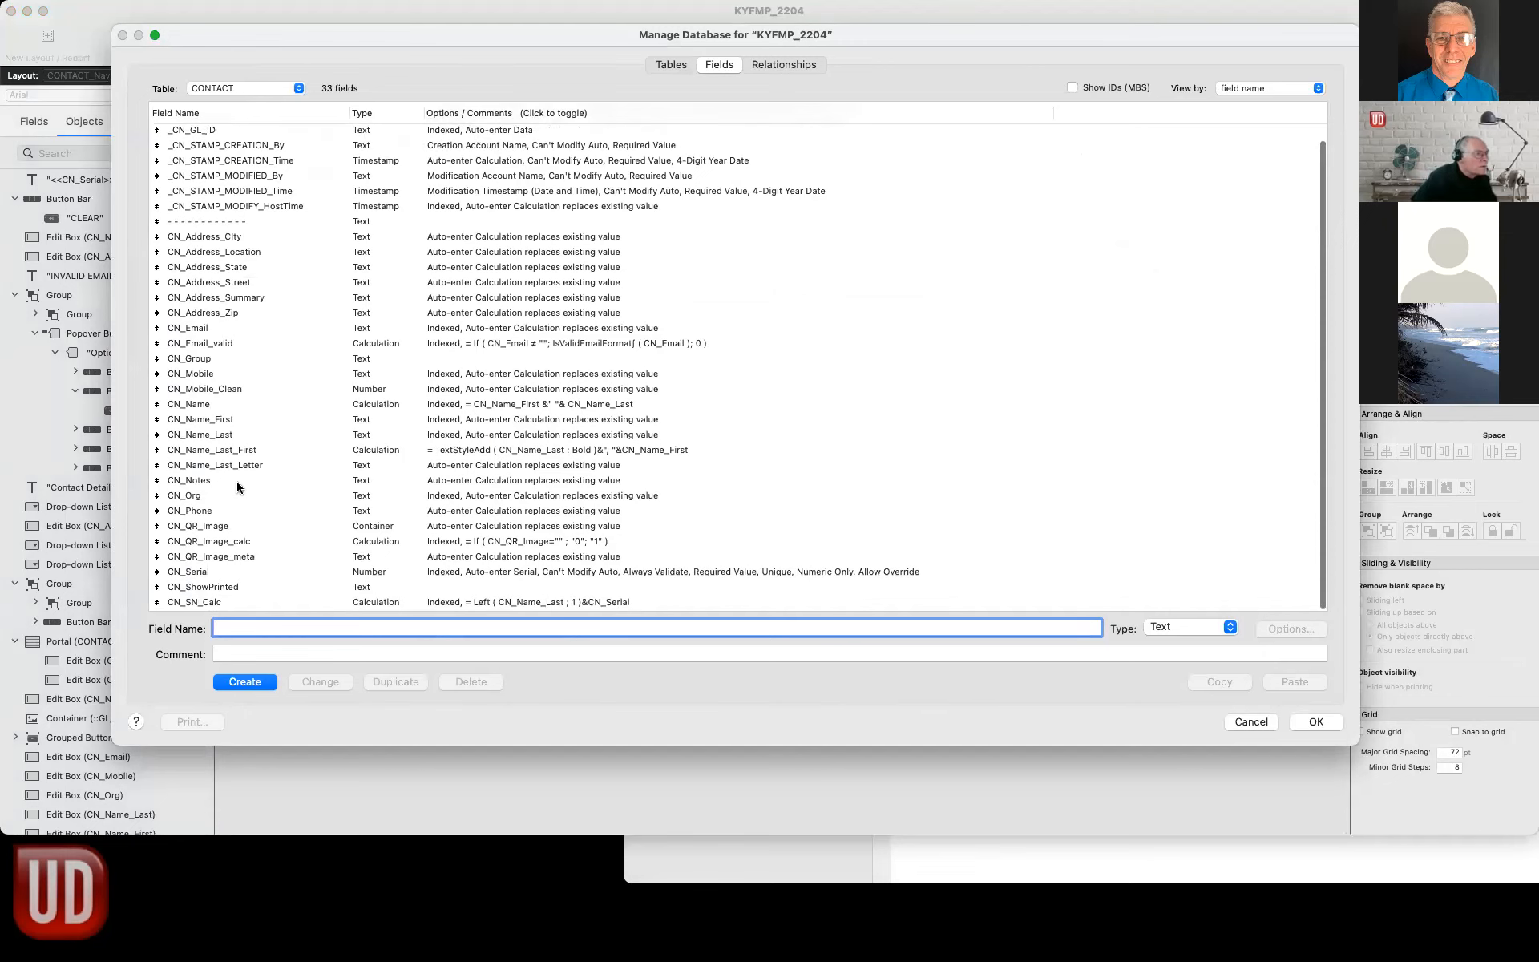
double_click(513, 527)
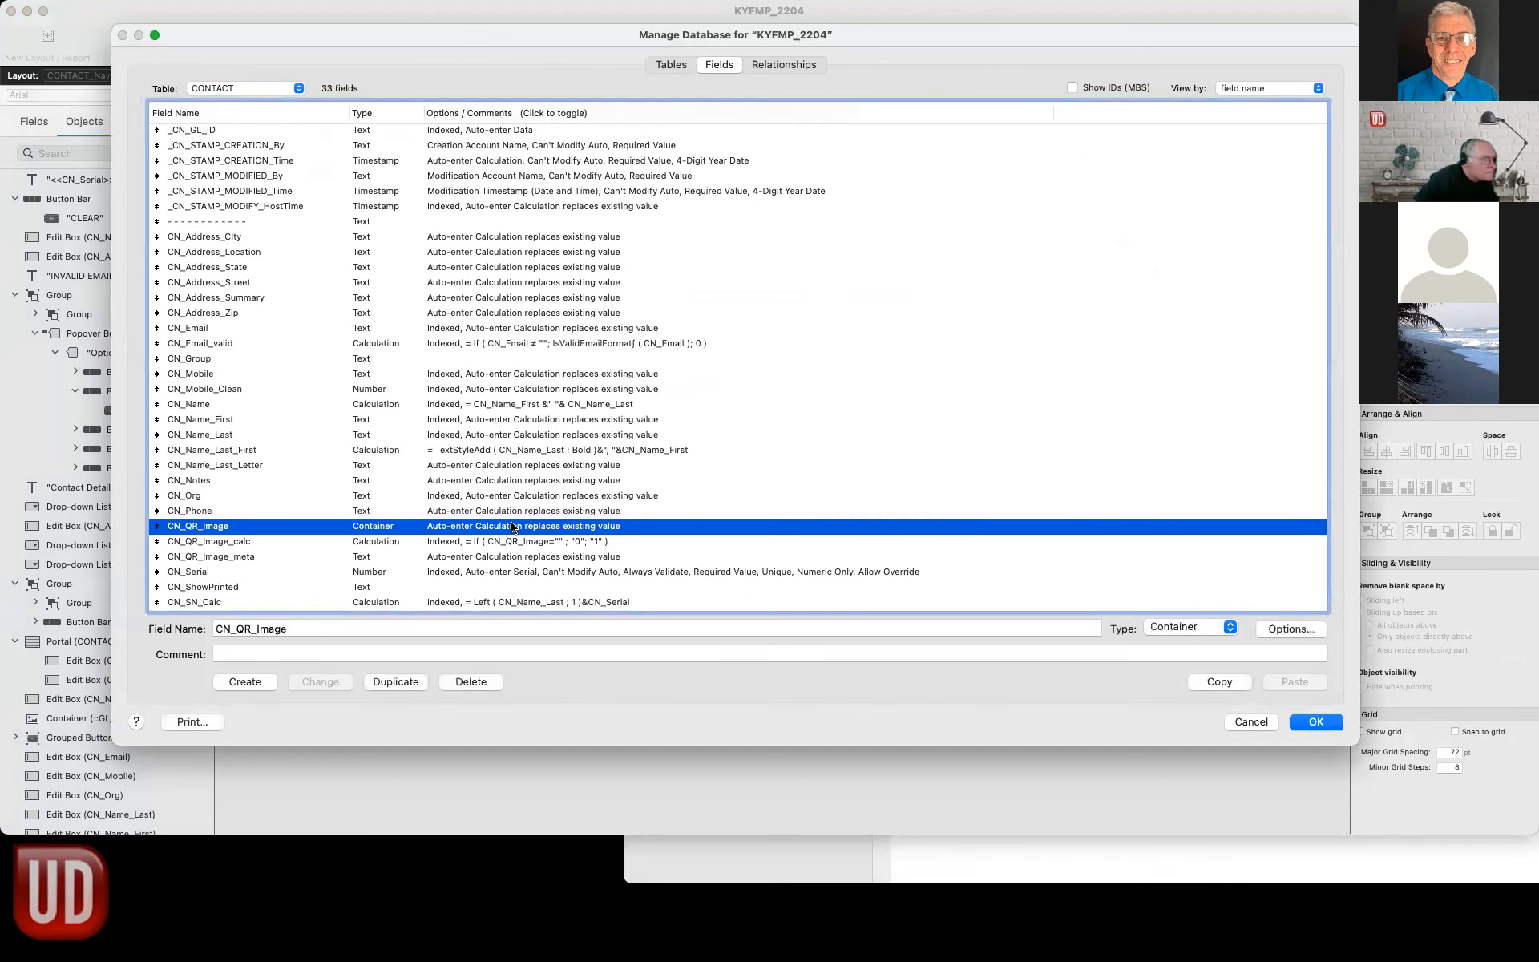
left_click(1060, 351)
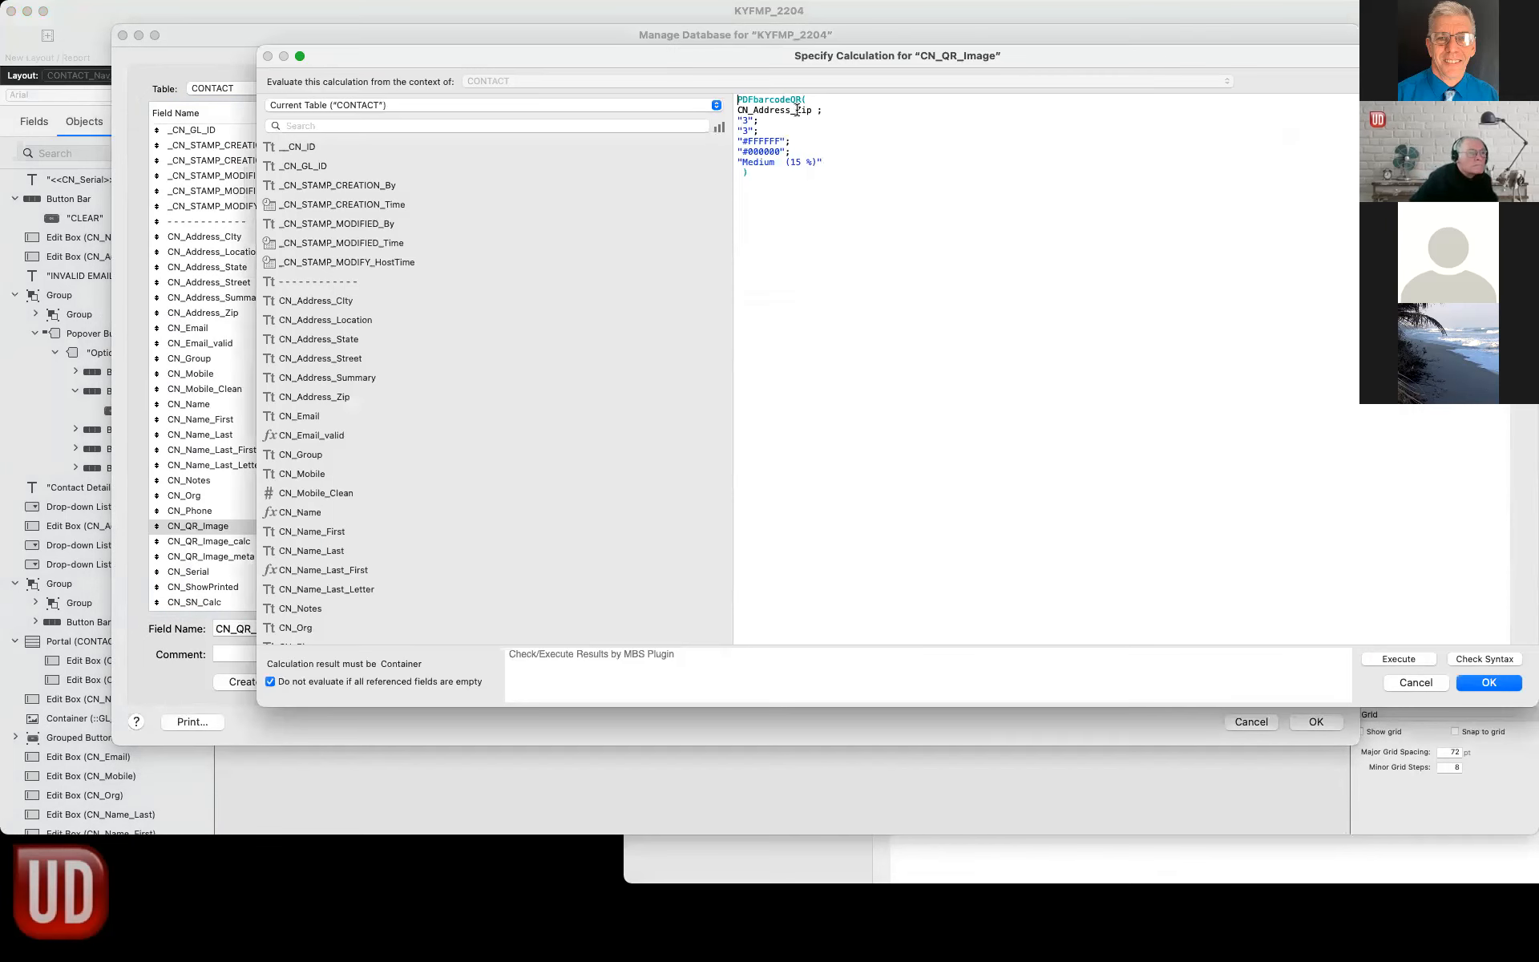
Replace CN_Address_Zip in the PDFbarcodeQR calculation with the _CORE_GLOBAL field GL_WEB_Access_Public and save the database changes.
left_click_drag(812, 110, 736, 113)
left_click(304, 103)
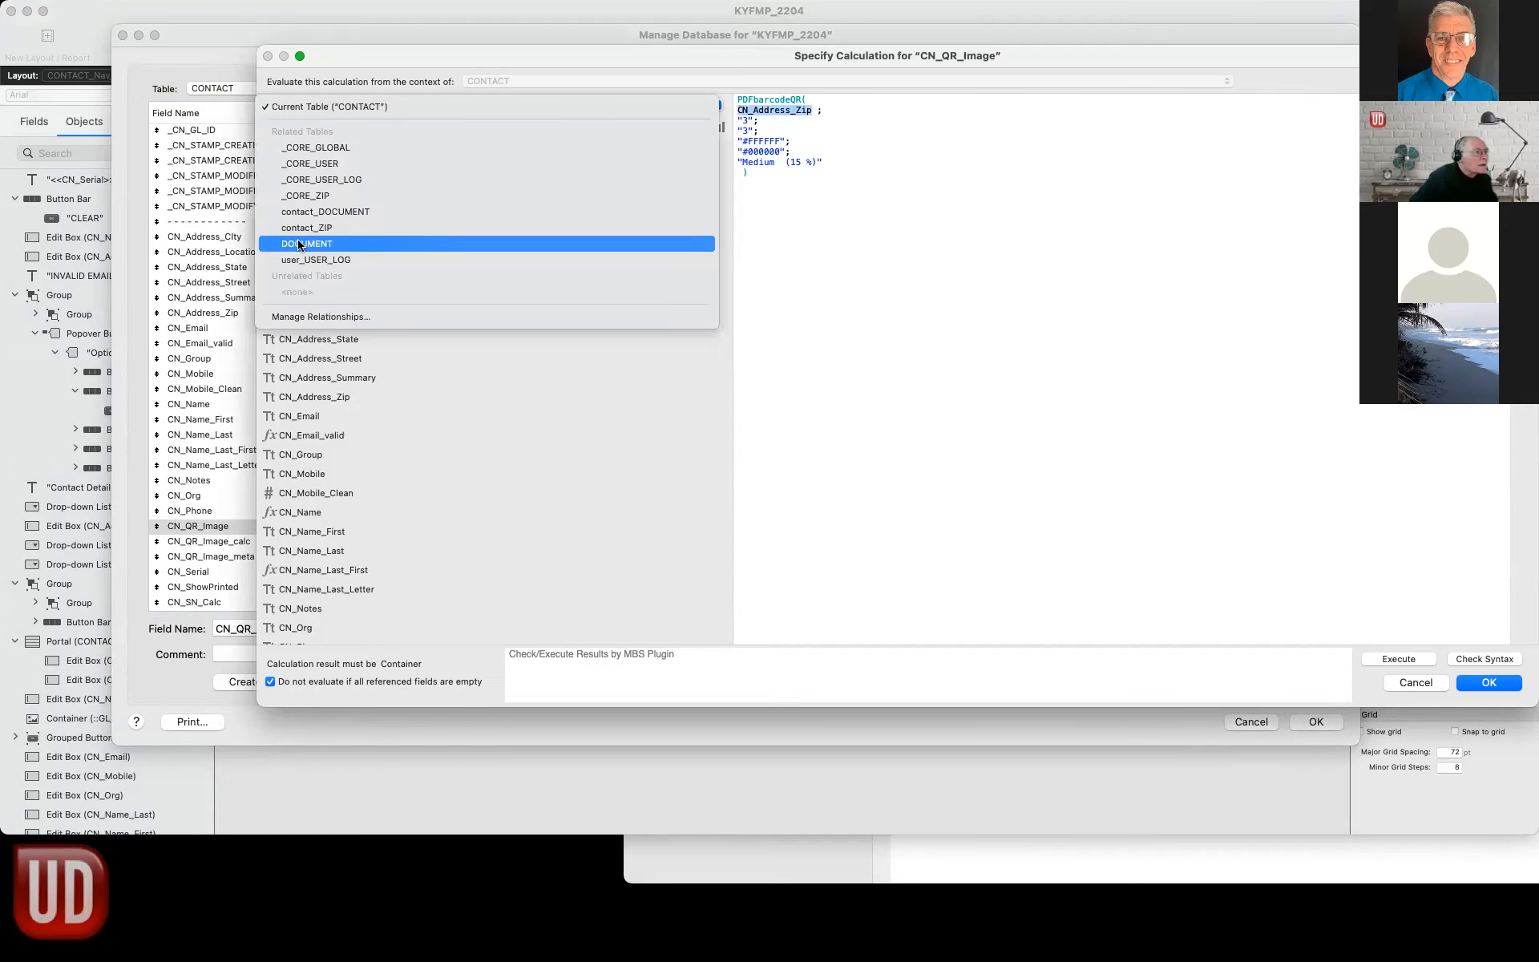
left_click(303, 149)
scroll(454, 305, "down", 10)
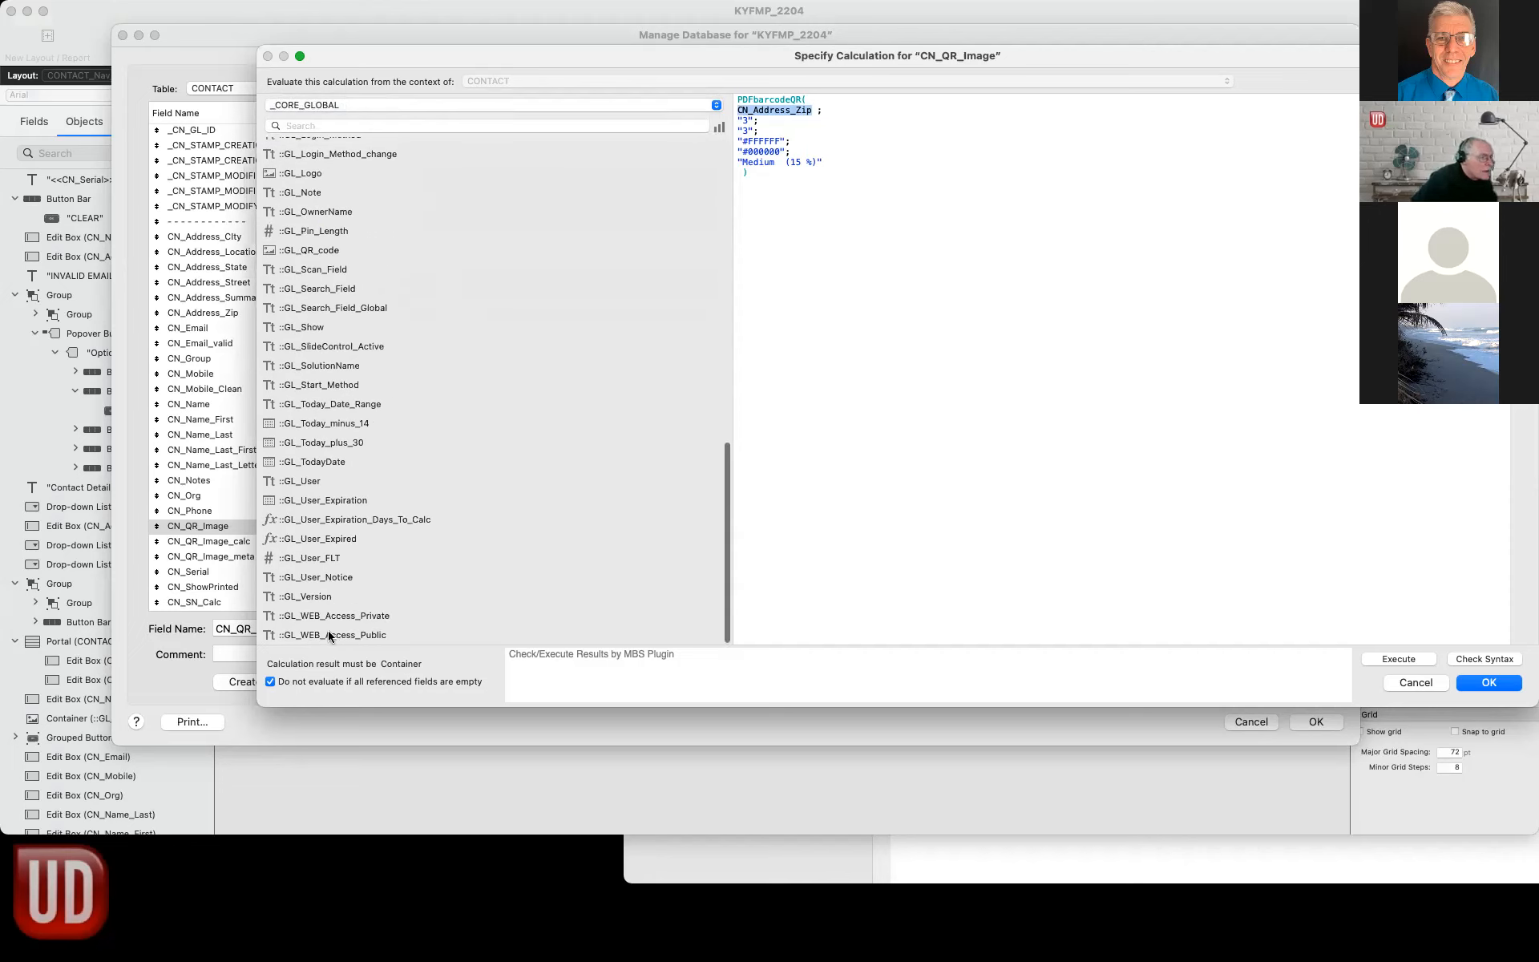
double_click(326, 633)
left_click(1488, 682)
left_click(1188, 452)
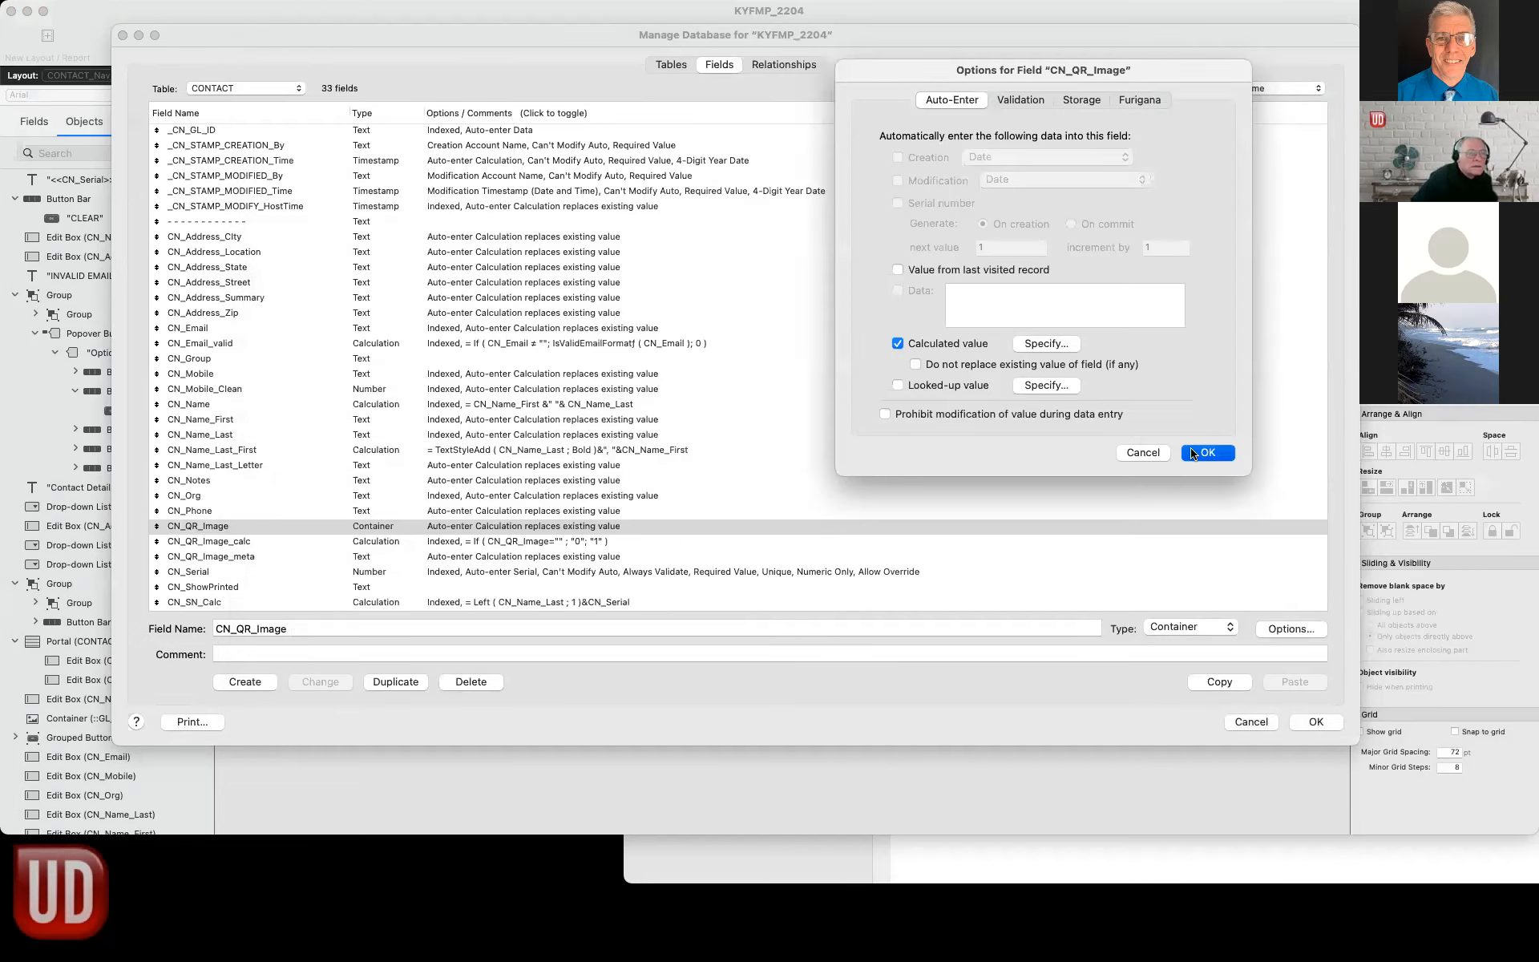
left_click(1316, 721)
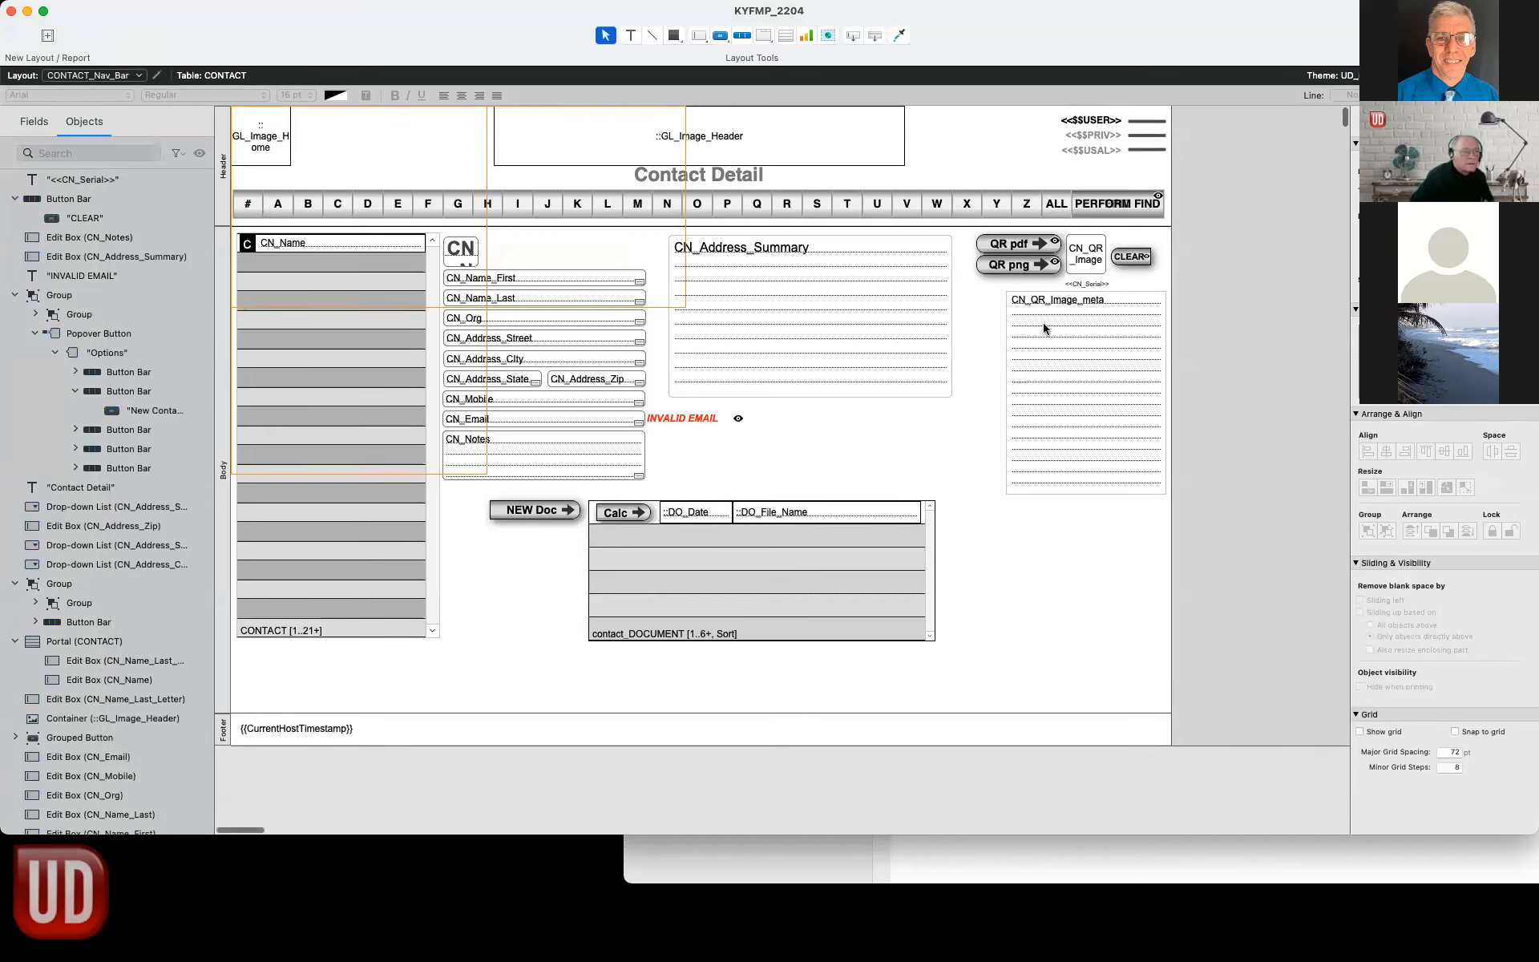
Open the Set Field step's calculated result in the QR pdf button's Contact_QR_Code script.
double_click(1014, 246)
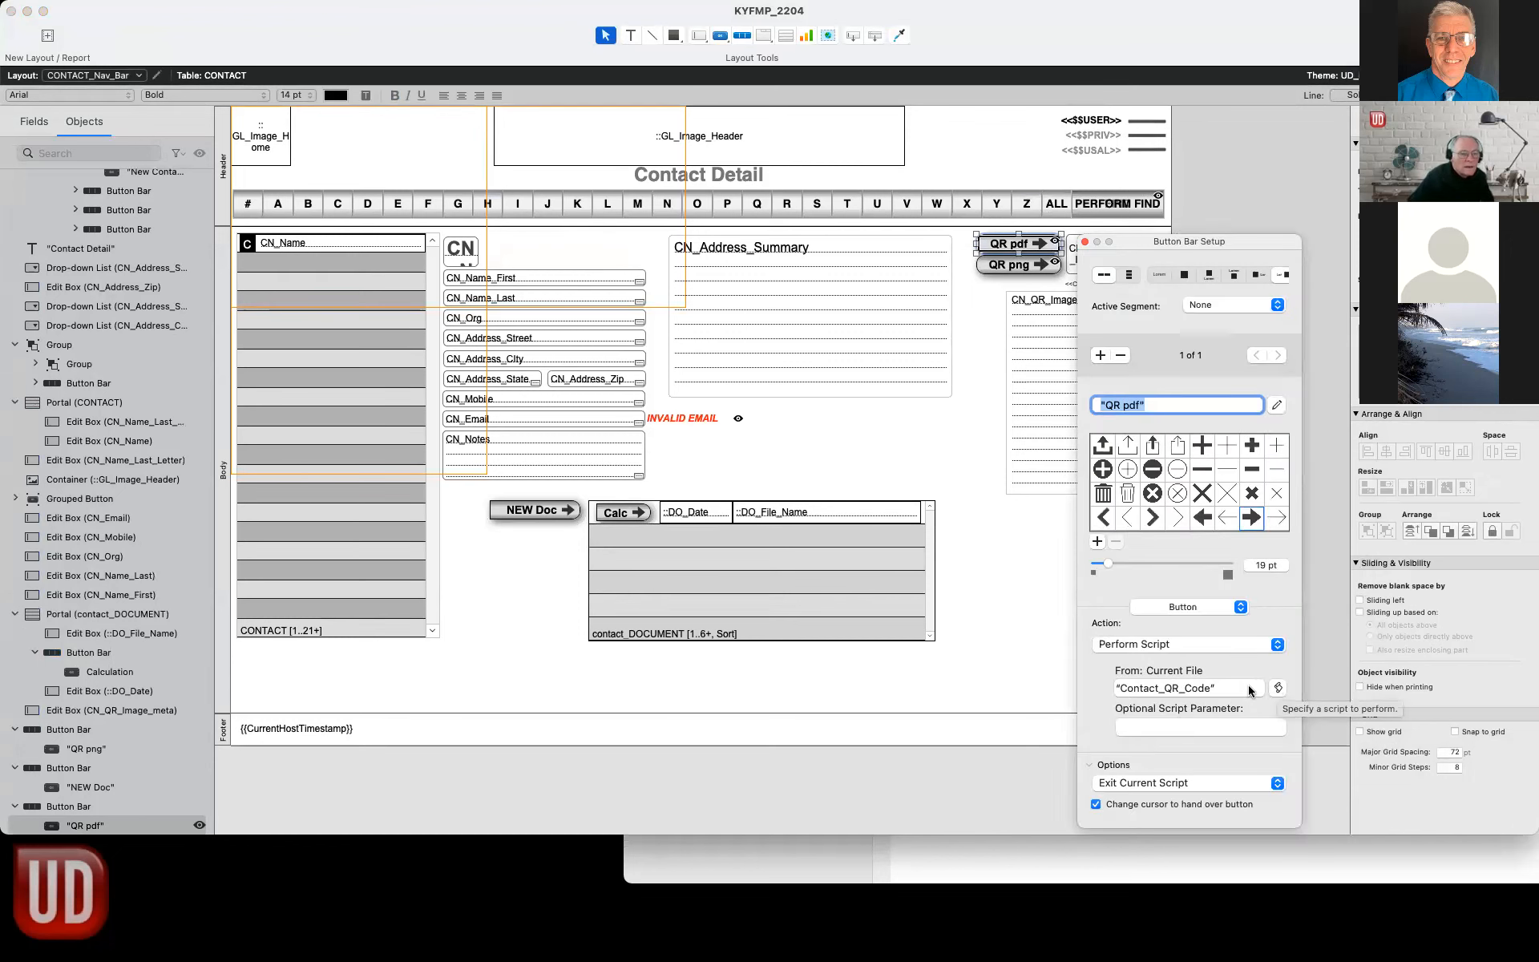
left_click(1278, 687)
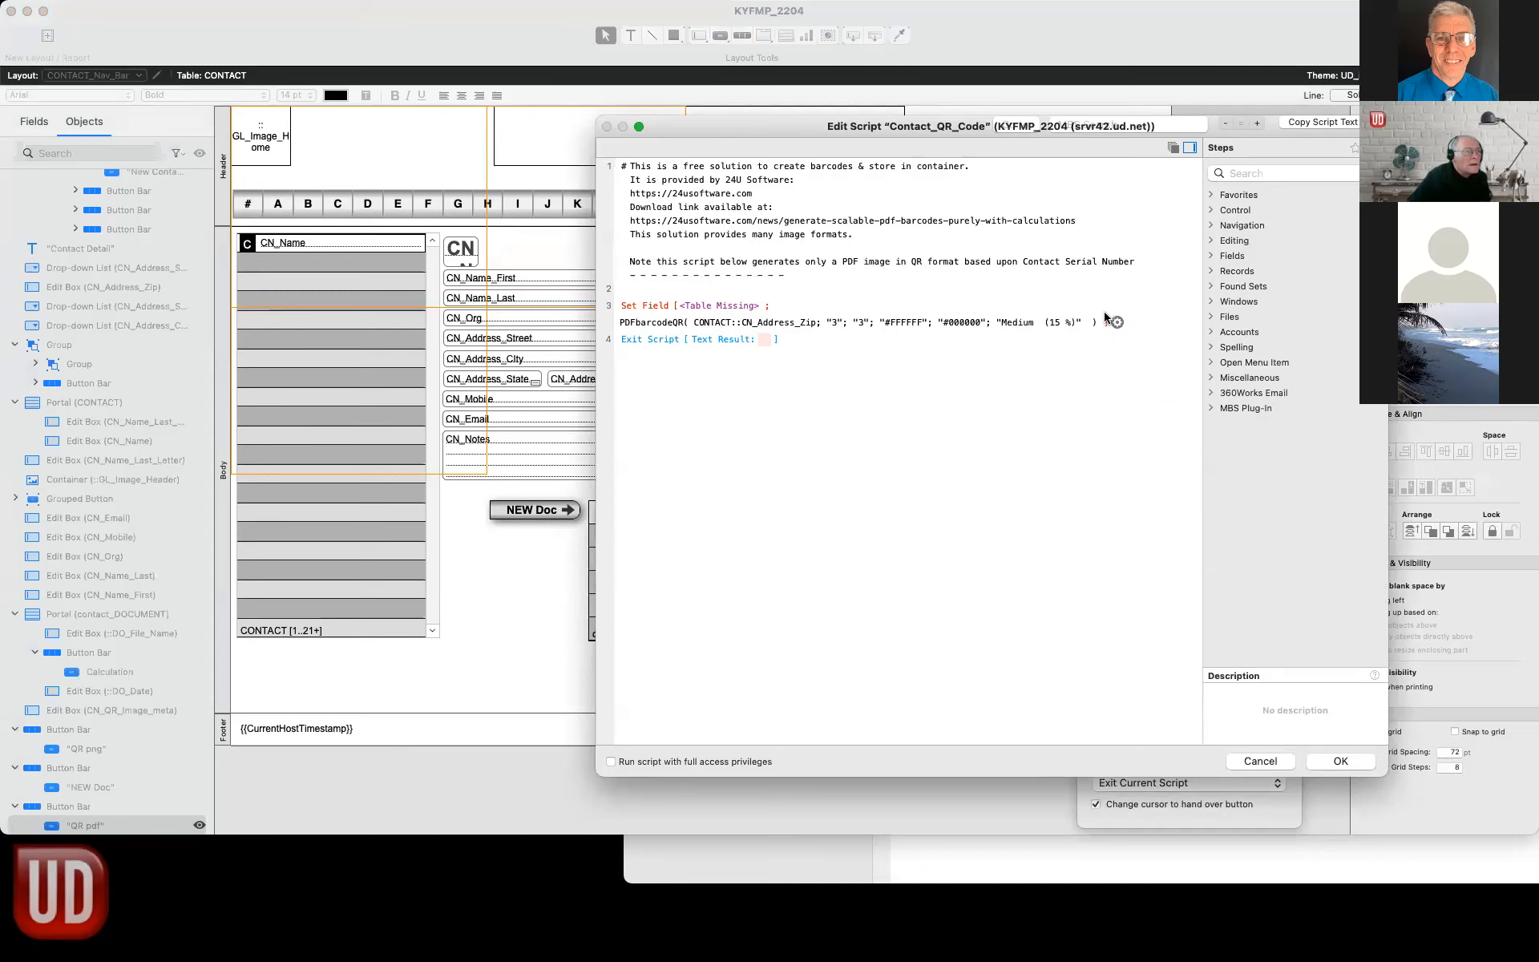
left_click(1114, 322)
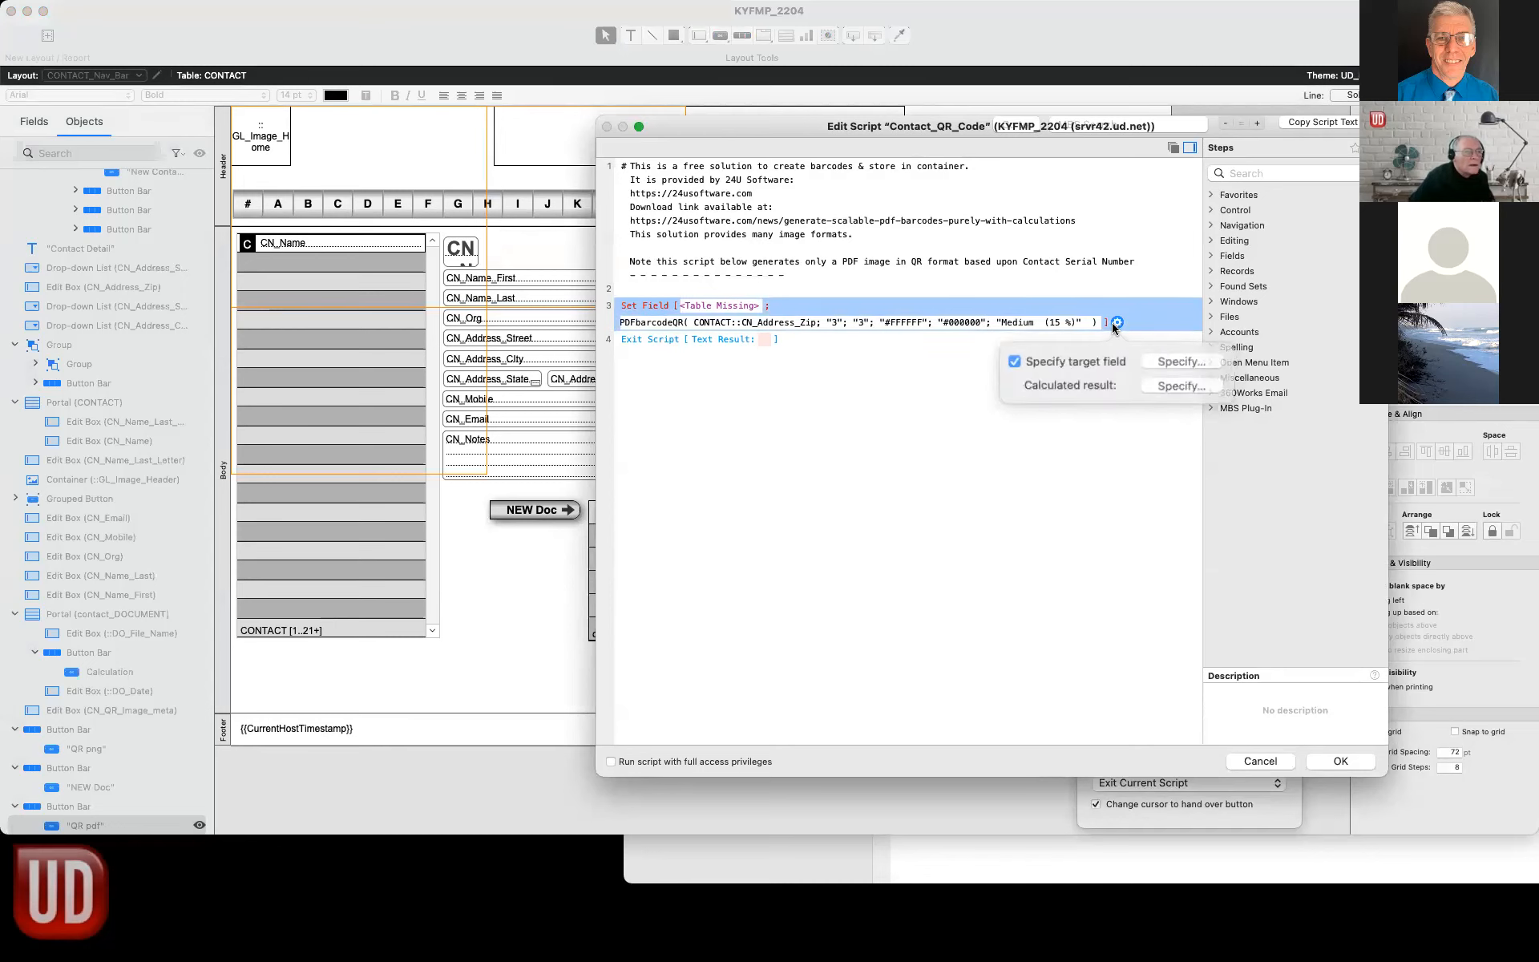
left_click(1172, 382)
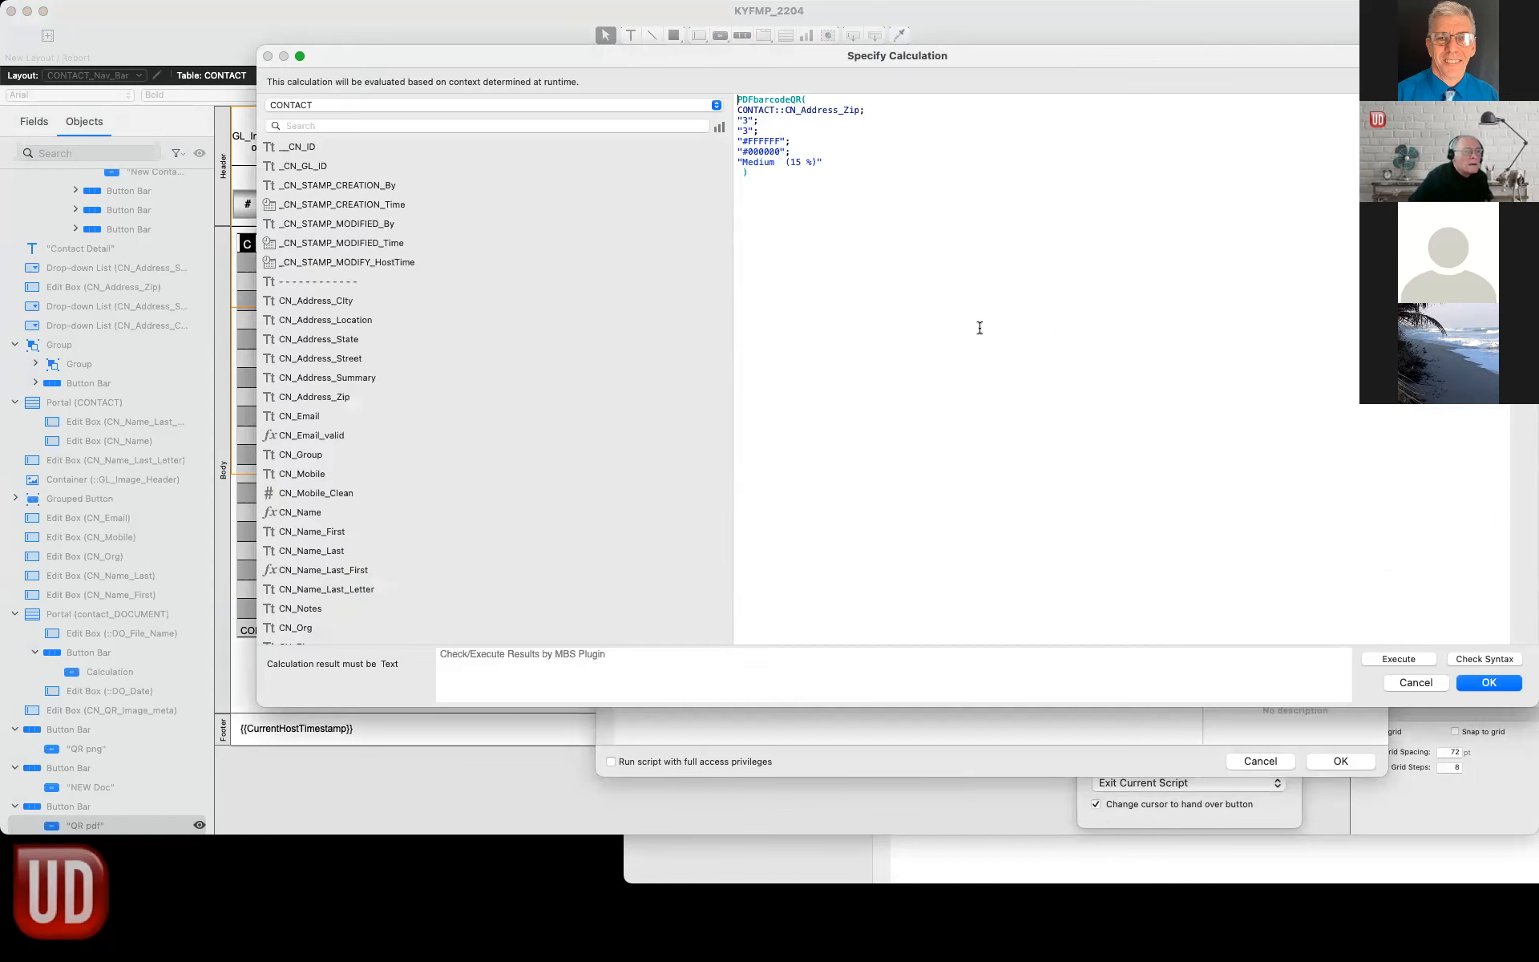
Replace CN_Address_Zip with the _CORE_GLOBAL field GL_WEB_Access_Public in the Set Field step's PDFbarcodeQR calculation and accept it.
left_click_drag(861, 111, 722, 113)
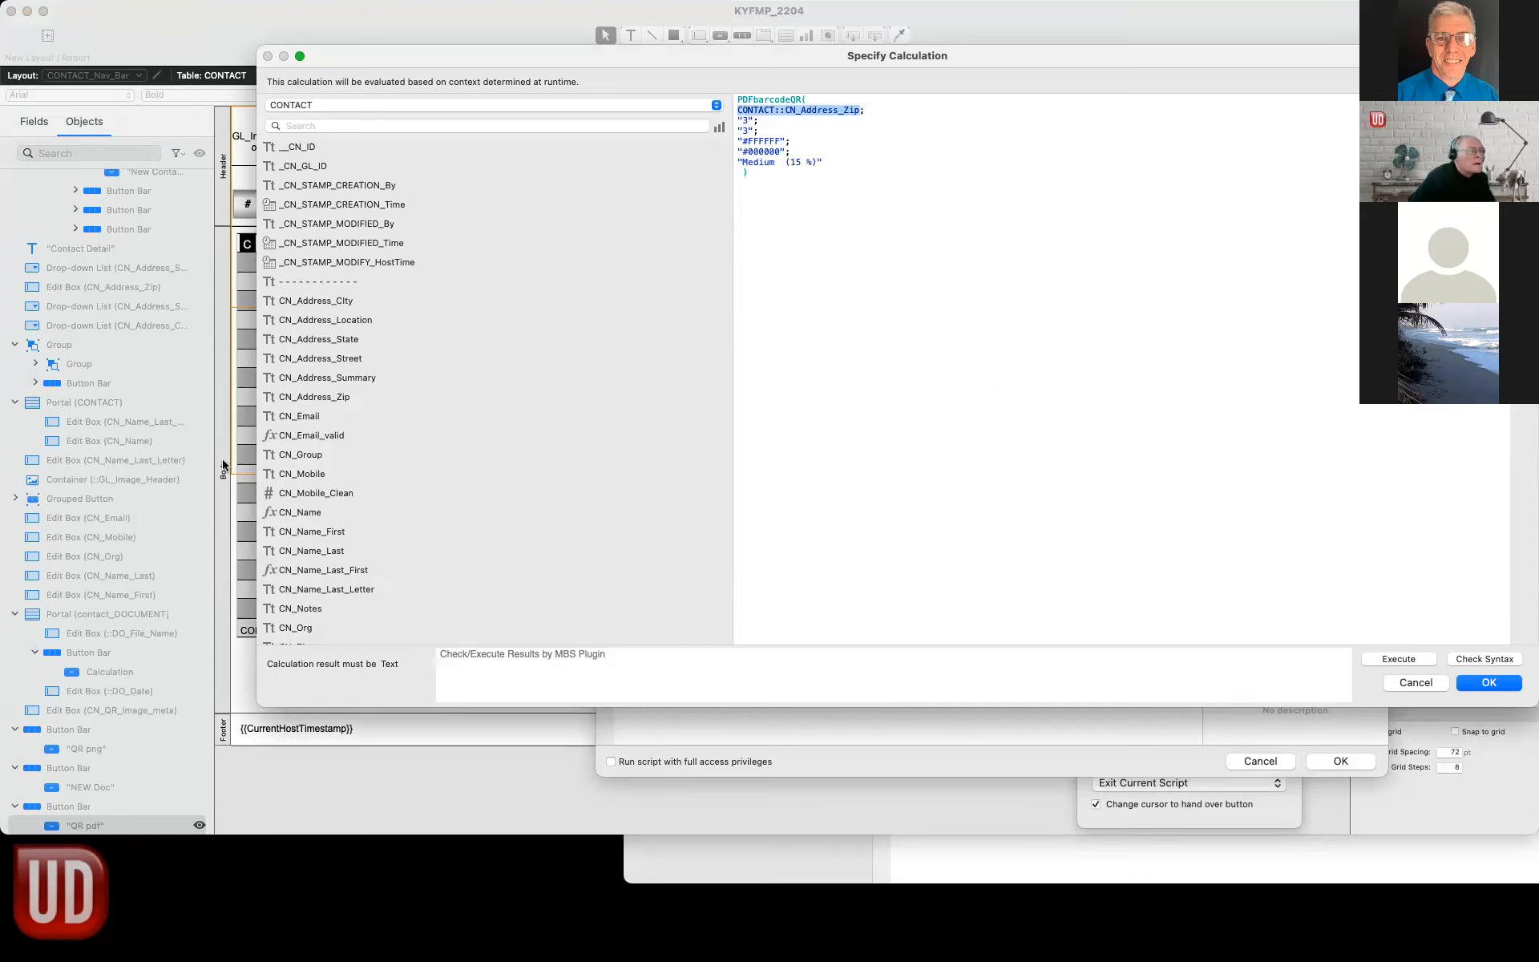
left_click(328, 106)
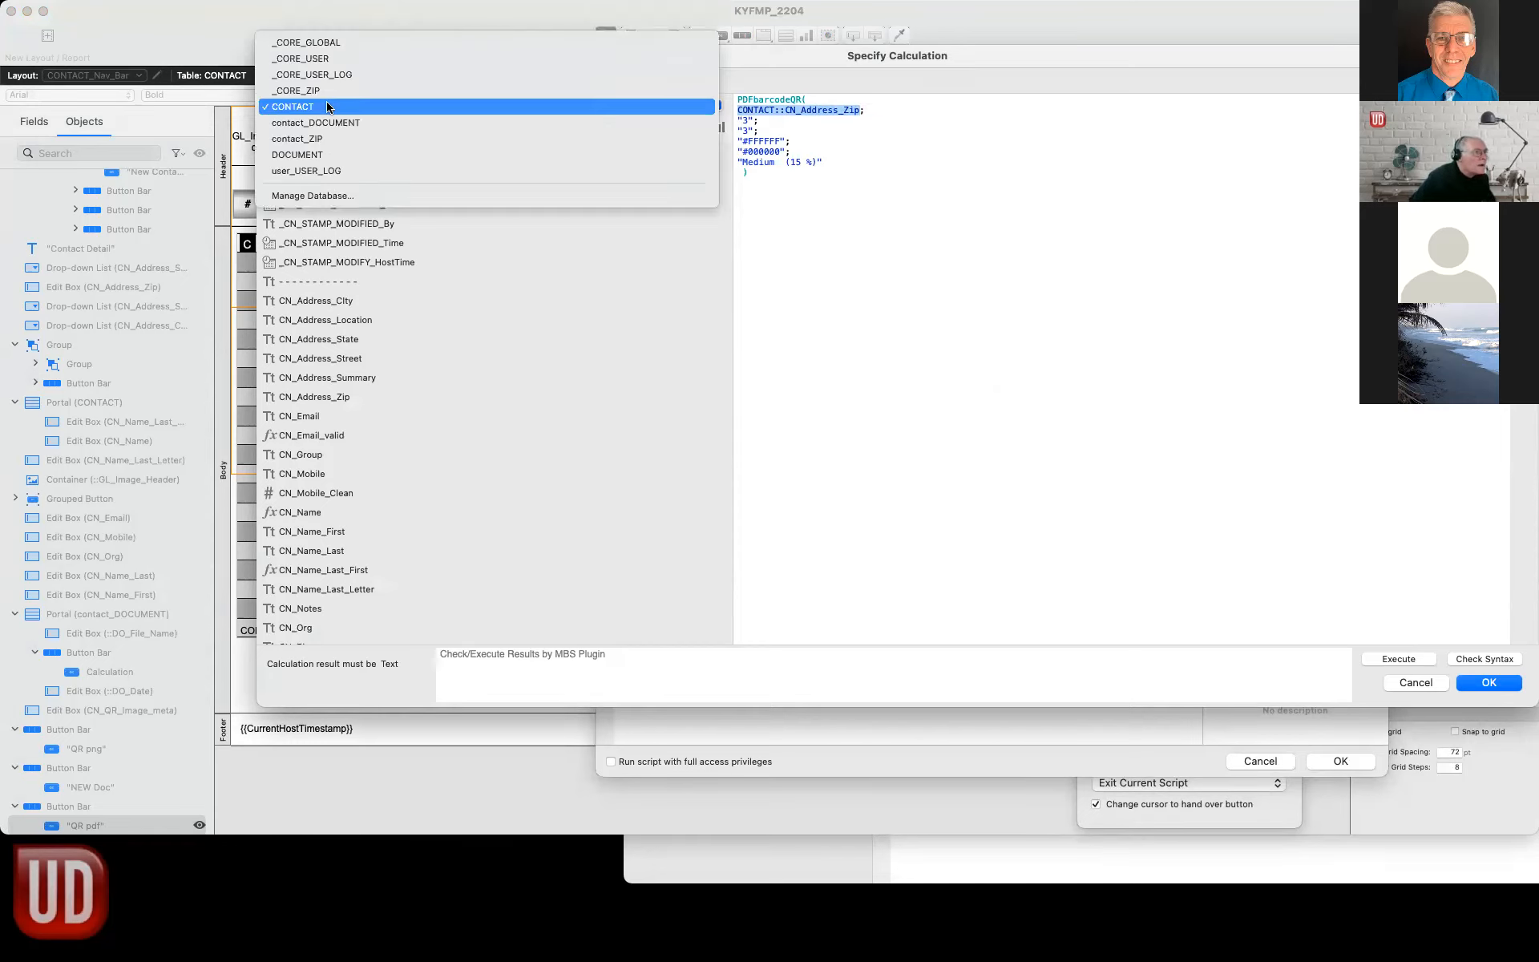
left_click(333, 43)
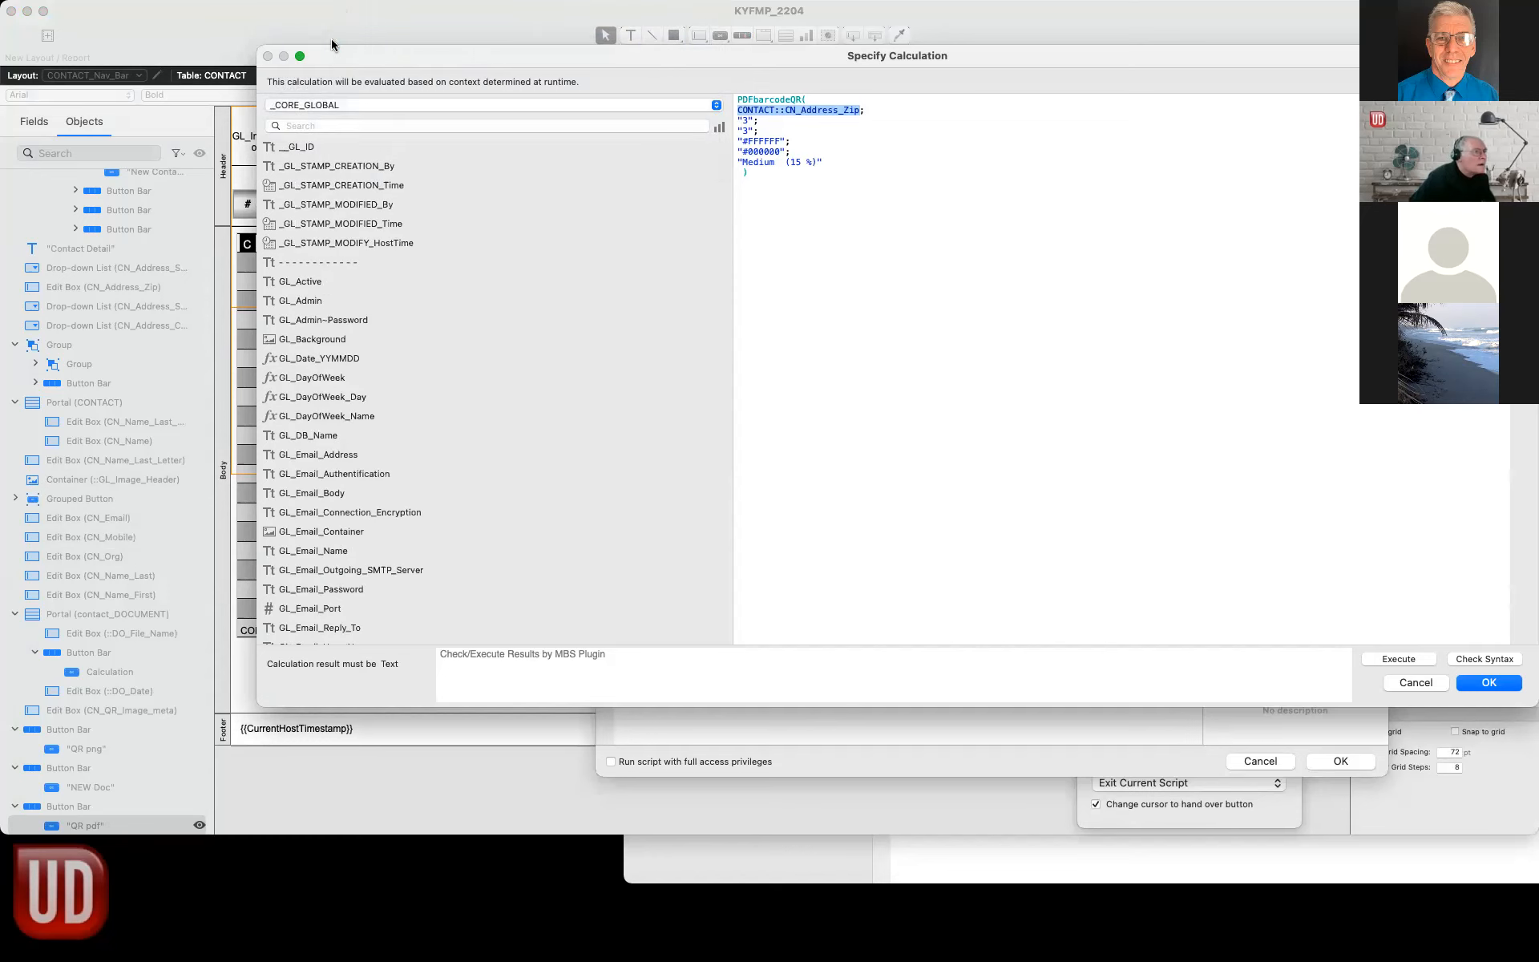
scroll(343, 497, "down", 15)
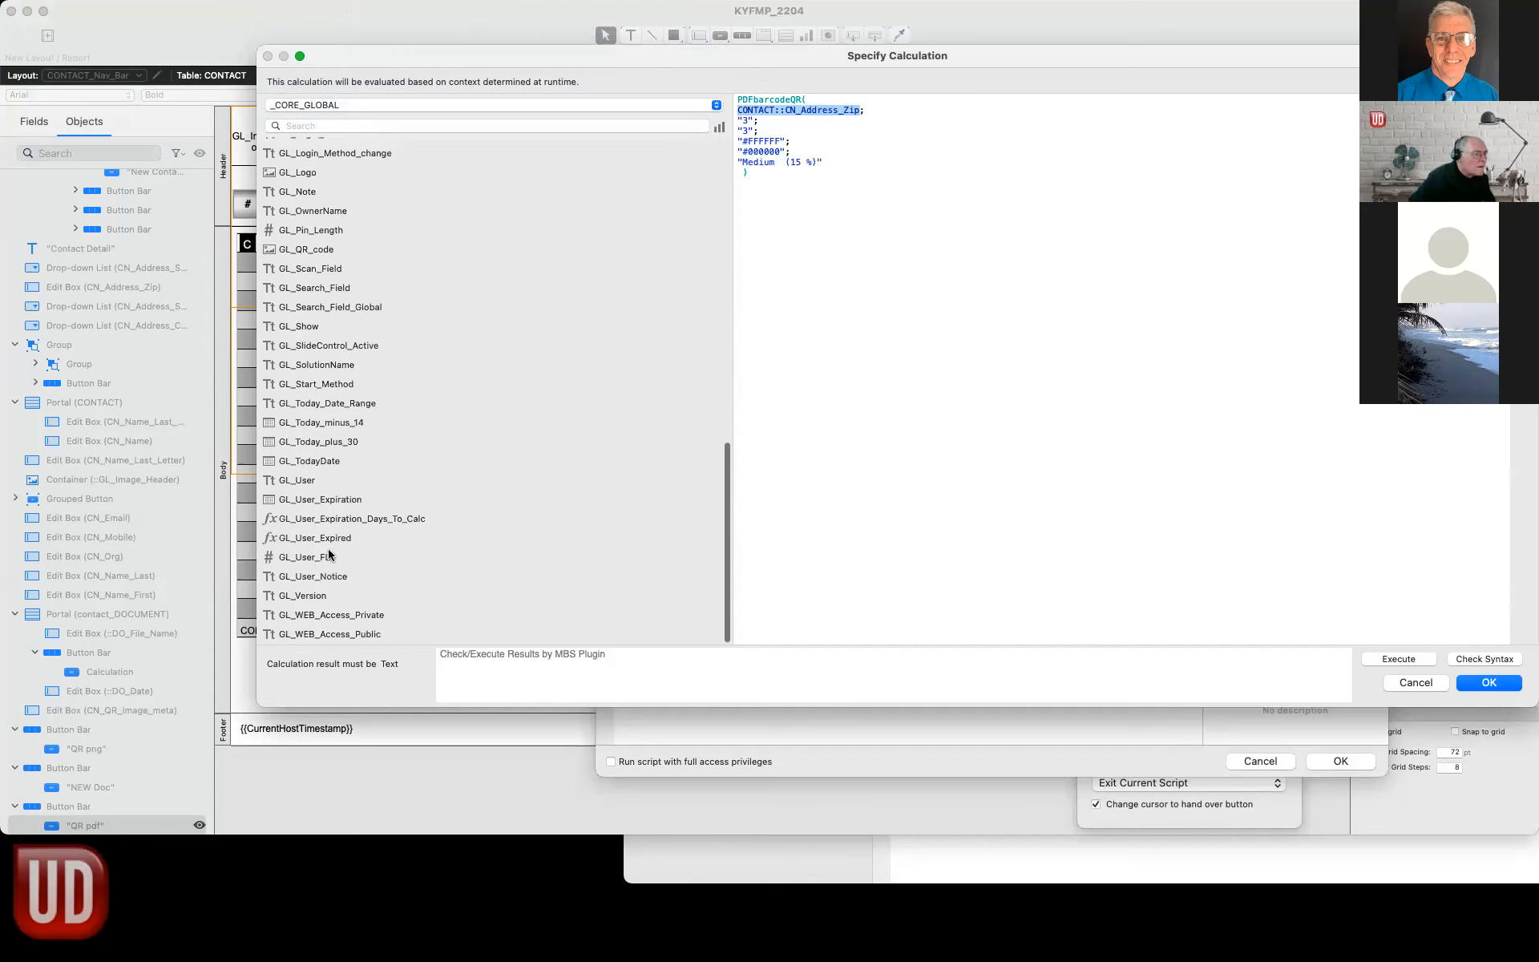
left_click(330, 635)
double_click(330, 635)
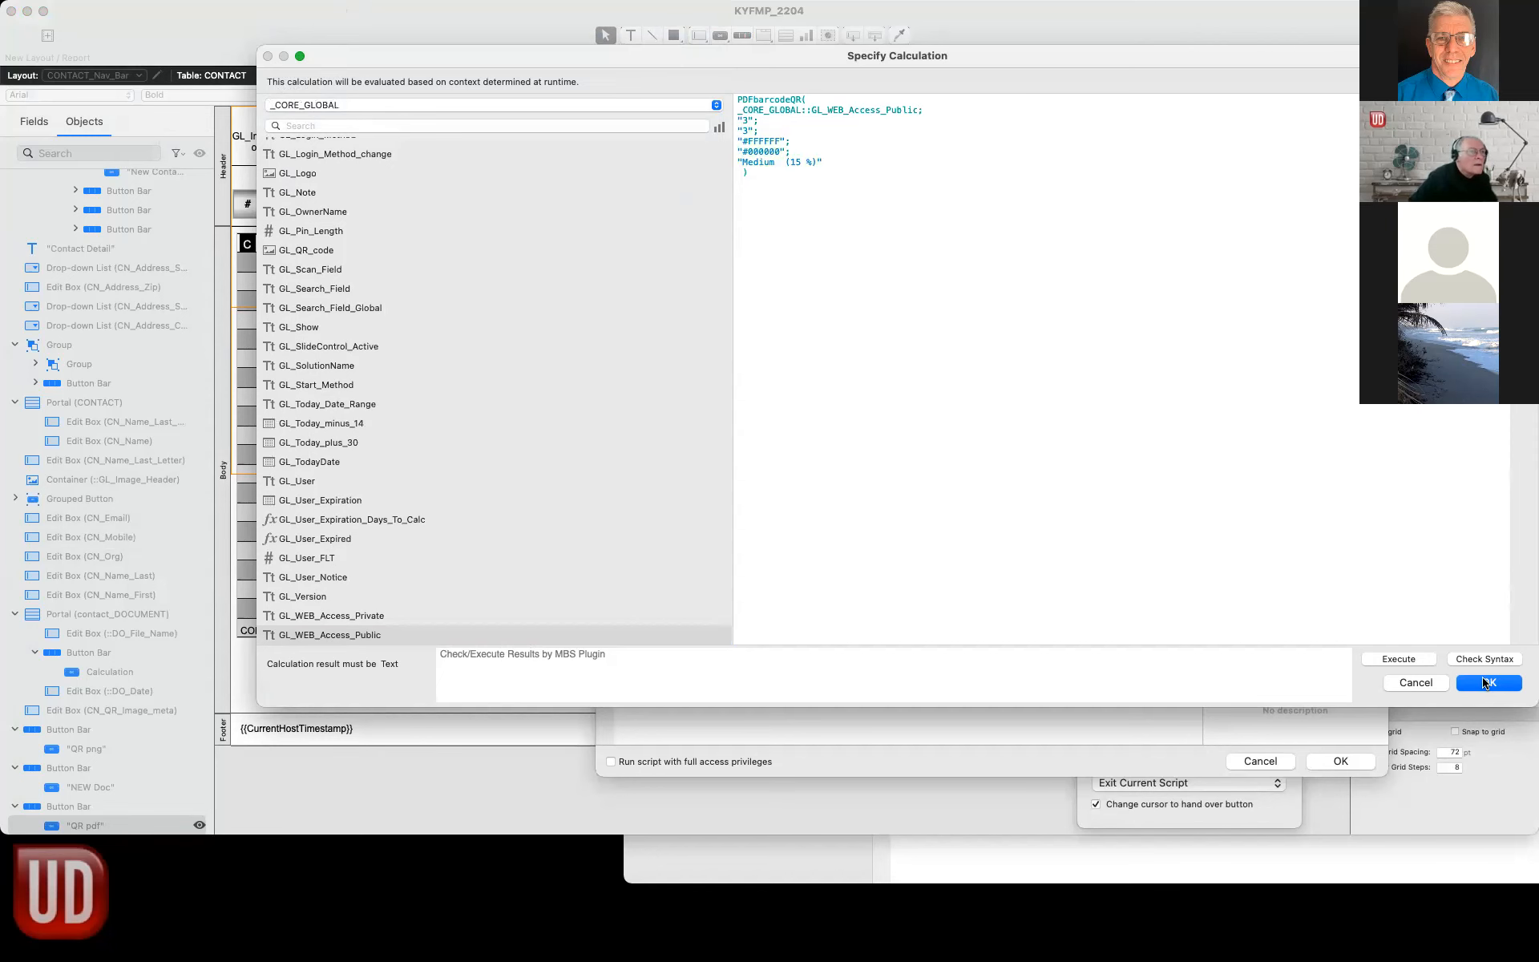
left_click(1485, 682)
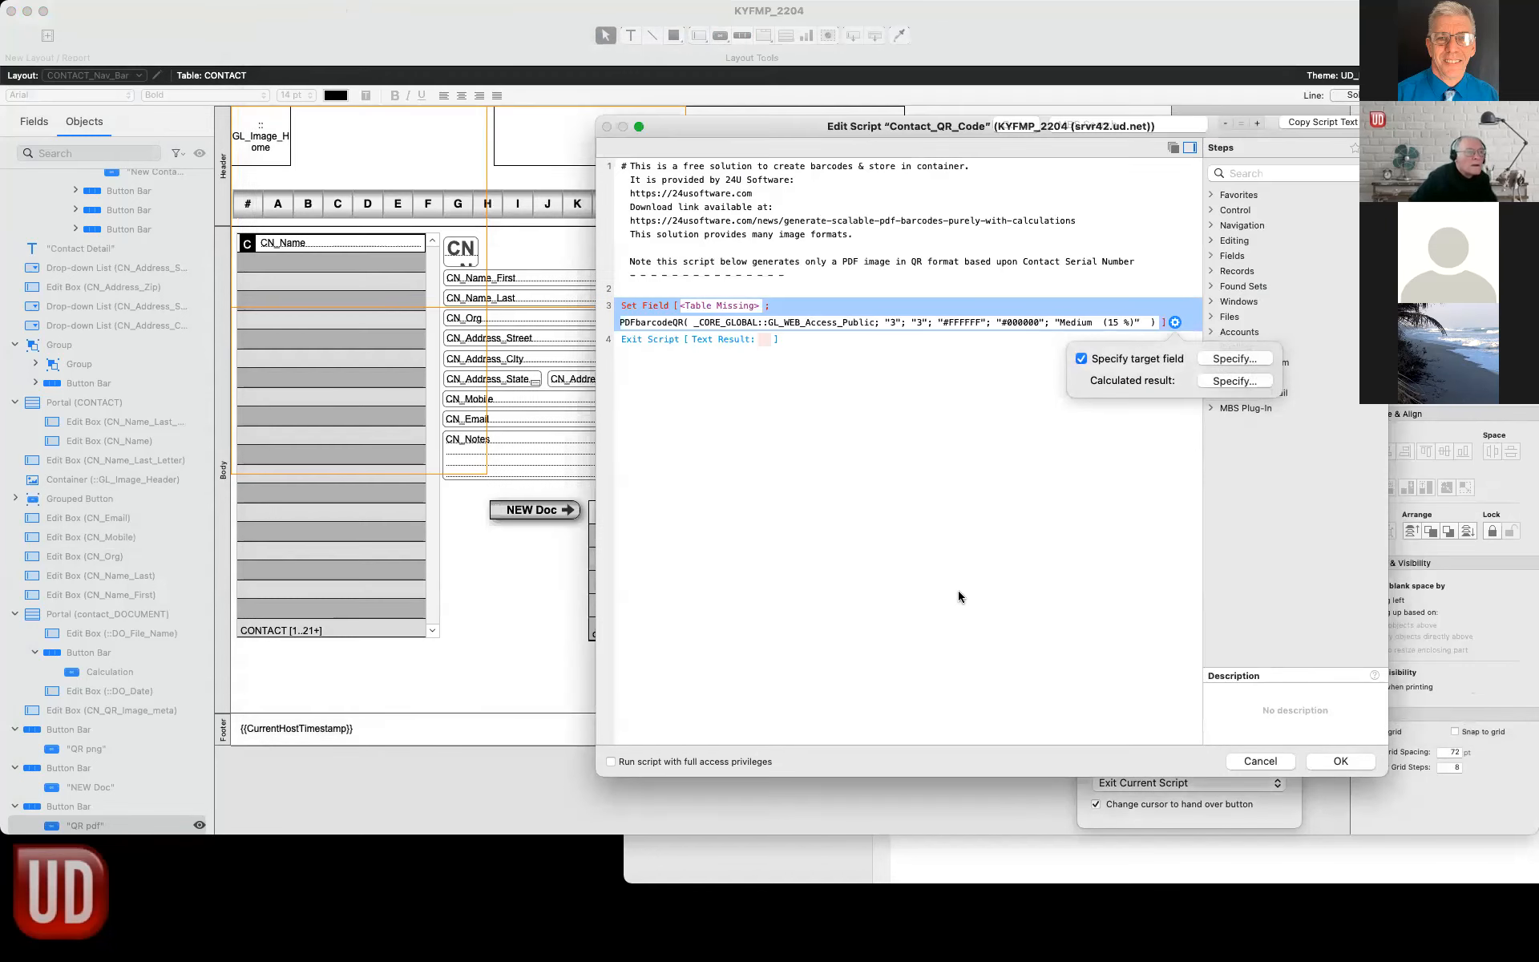
Set the Set Field step's missing target to CONTACT::CN_QR_Image, save the Contact_QR_Code script and return to Browse mode.
left_click(705, 307)
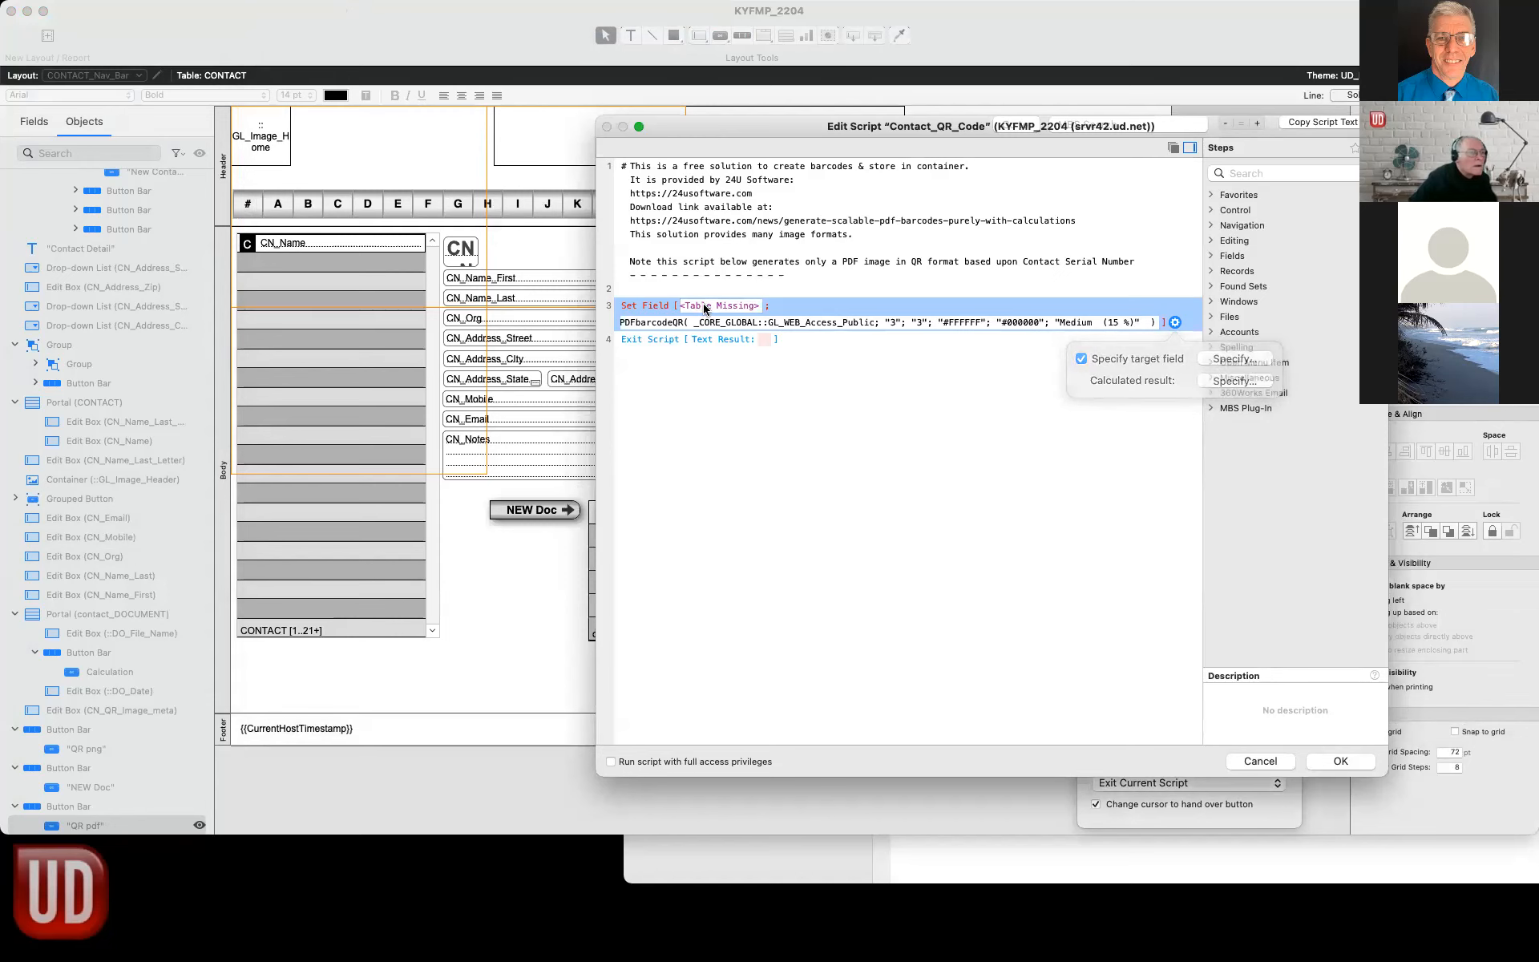
left_click(799, 67)
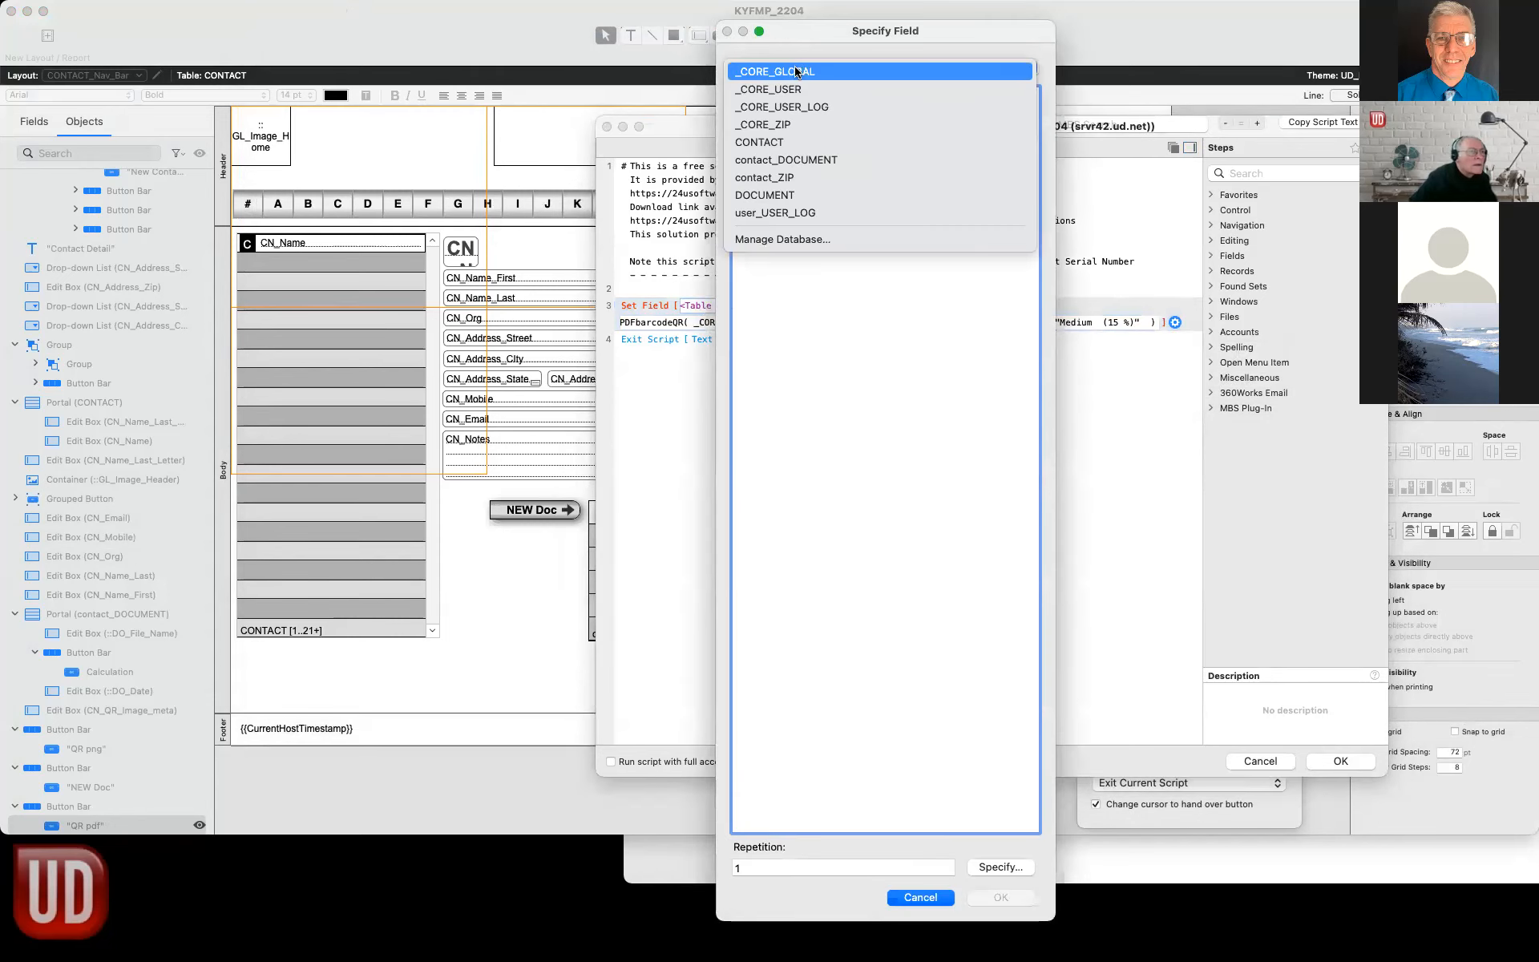
left_click(796, 142)
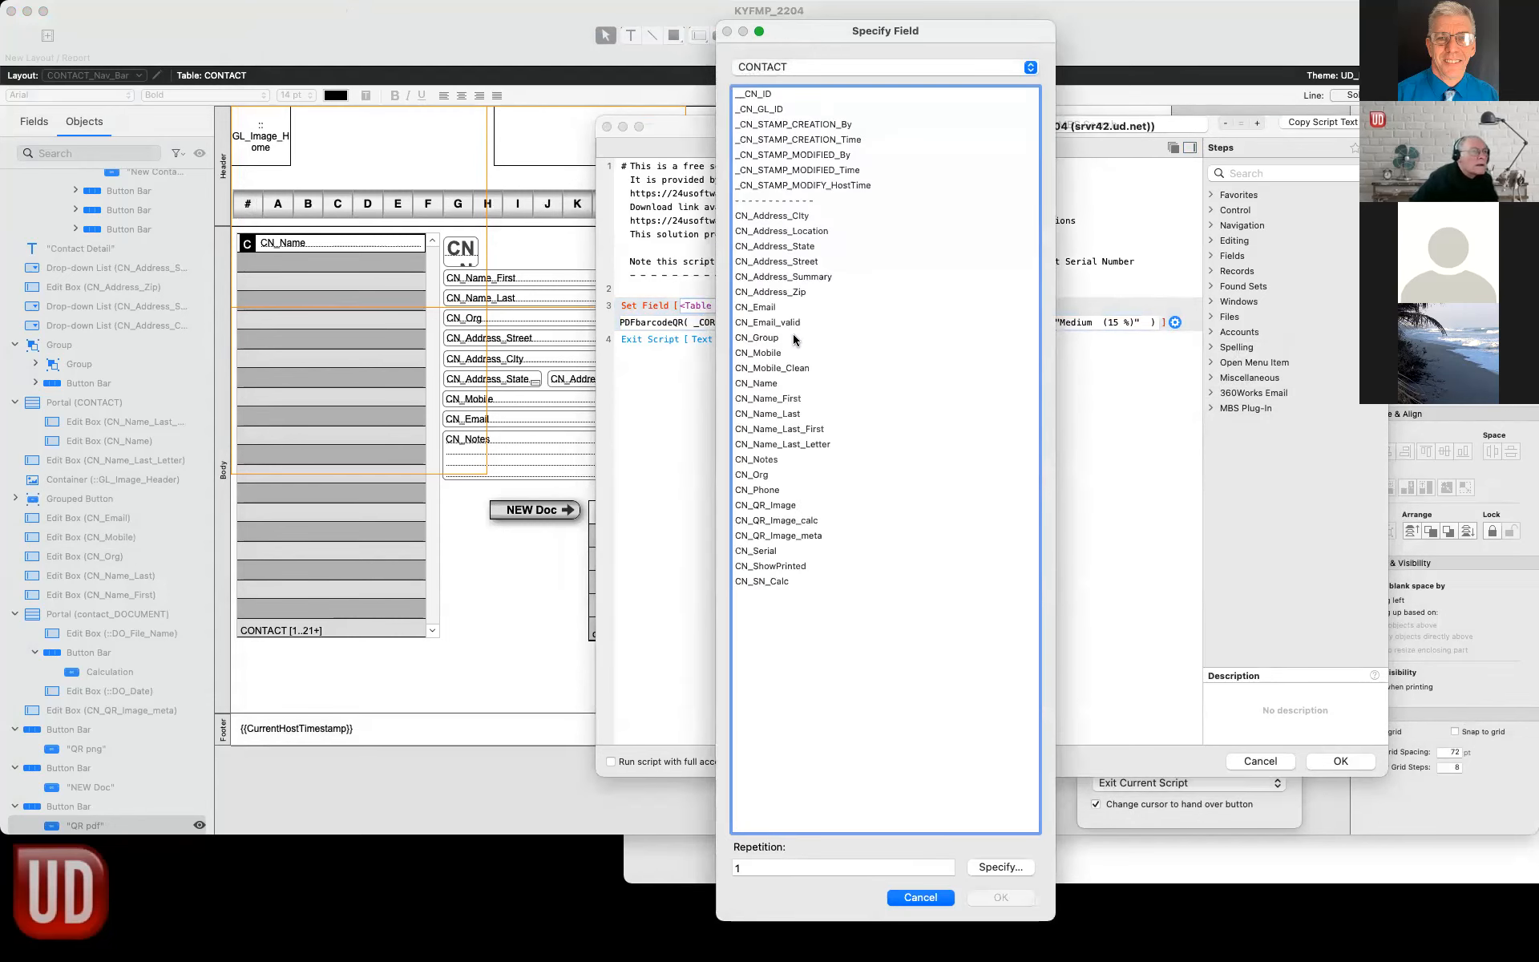
left_click(772, 507)
left_click(1001, 897)
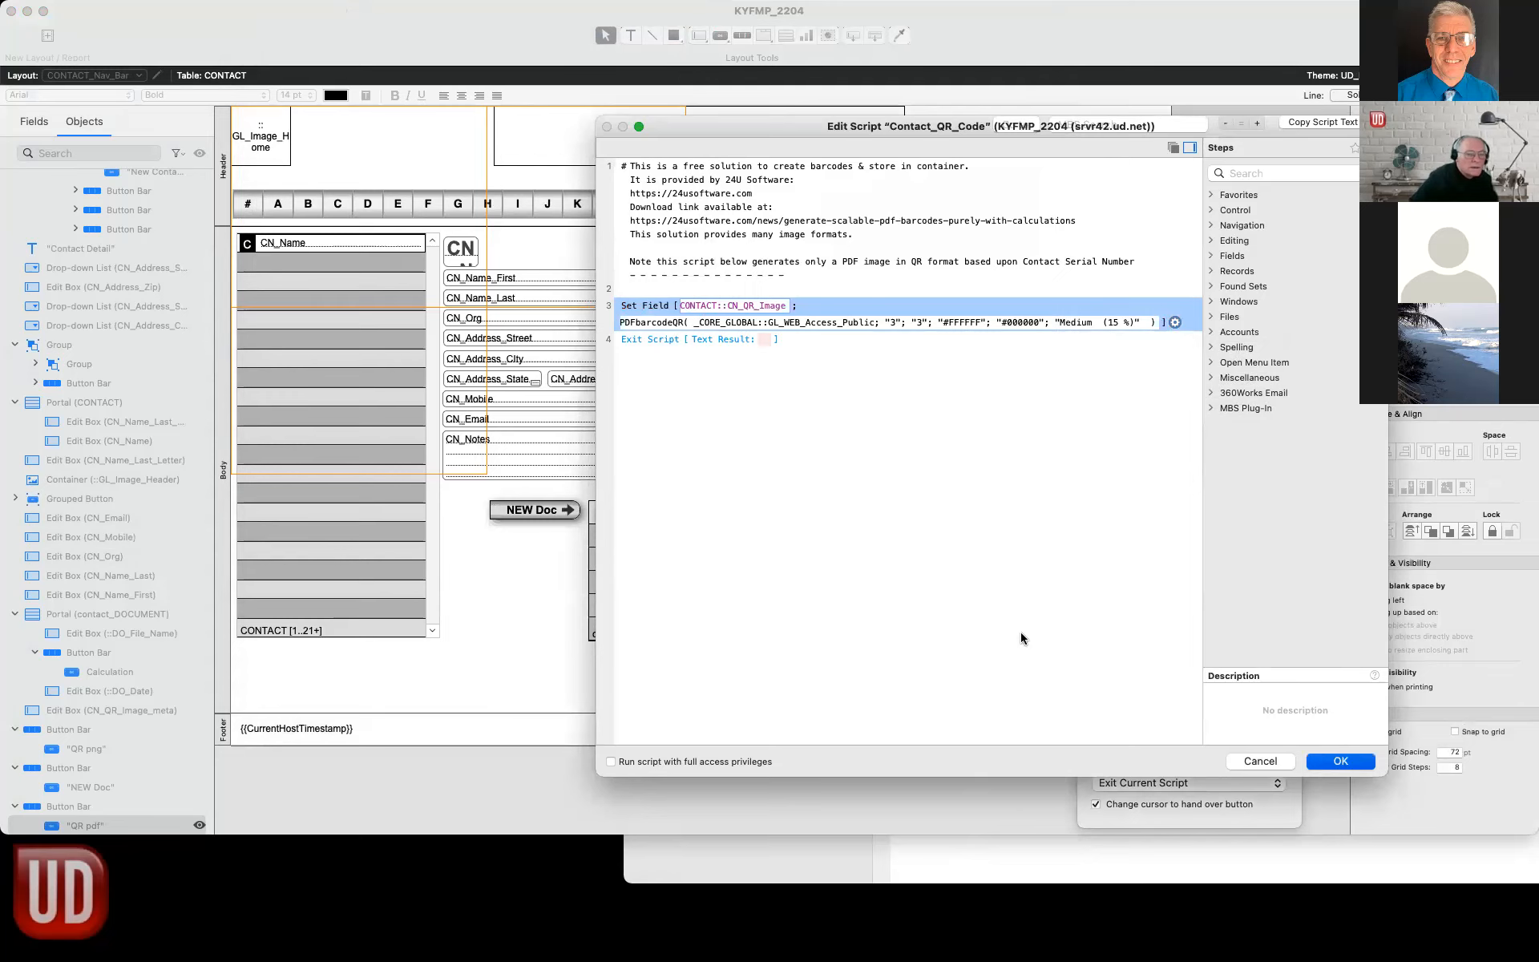
key("Escape")
key("super+b")
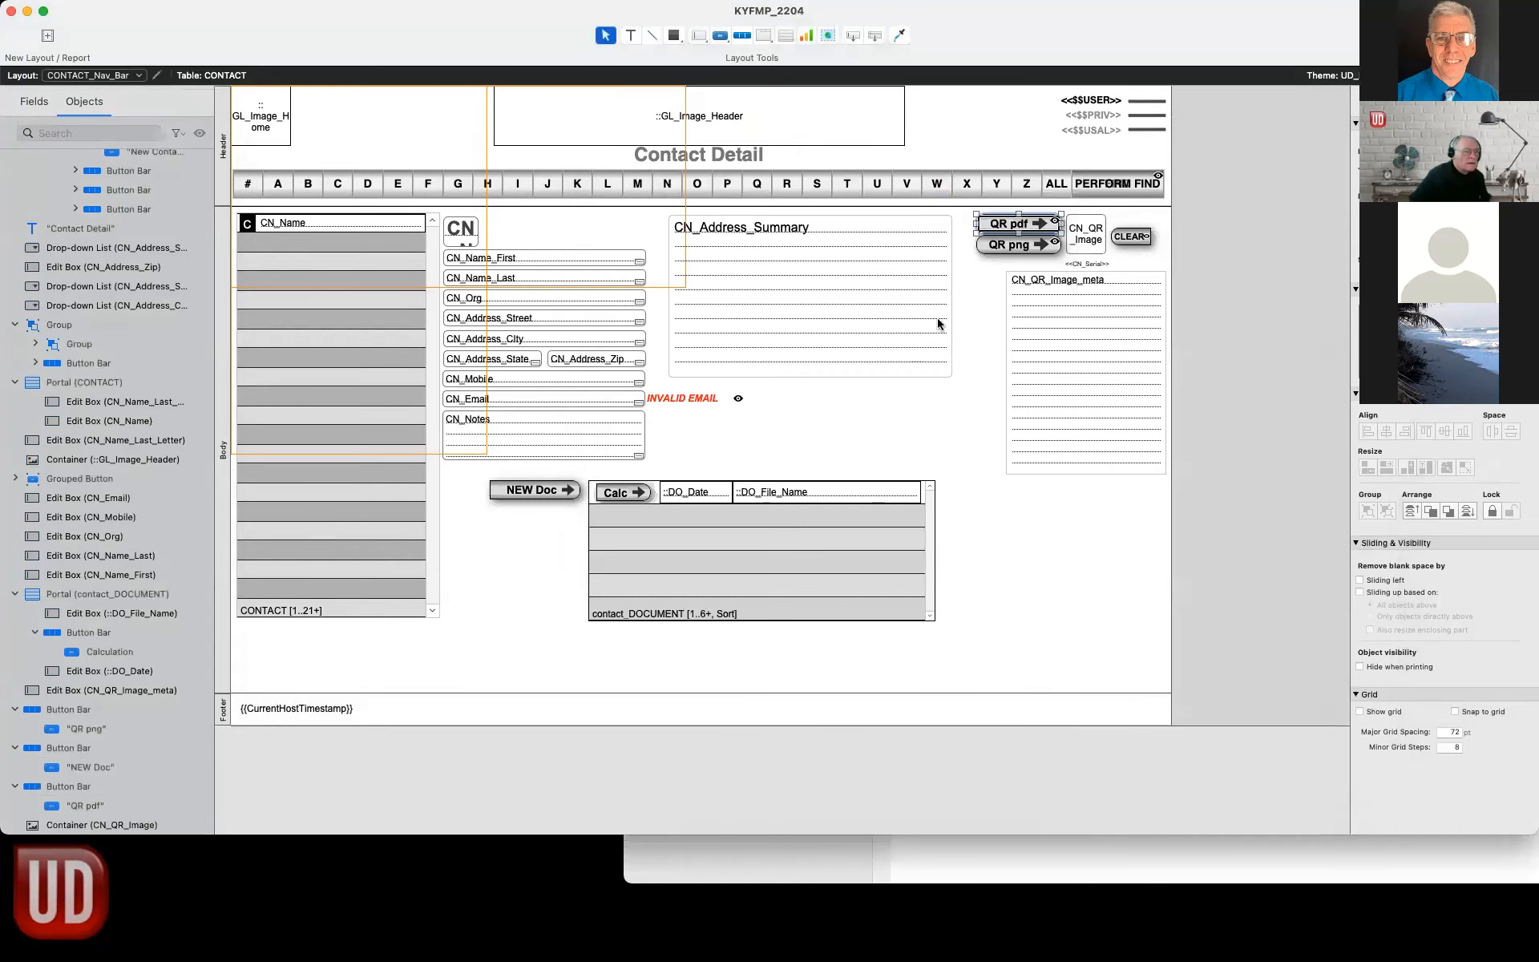
Clear and regenerate the new contact's PDF QR code, and generate one for the first contact in the list.
left_click(1300, 239)
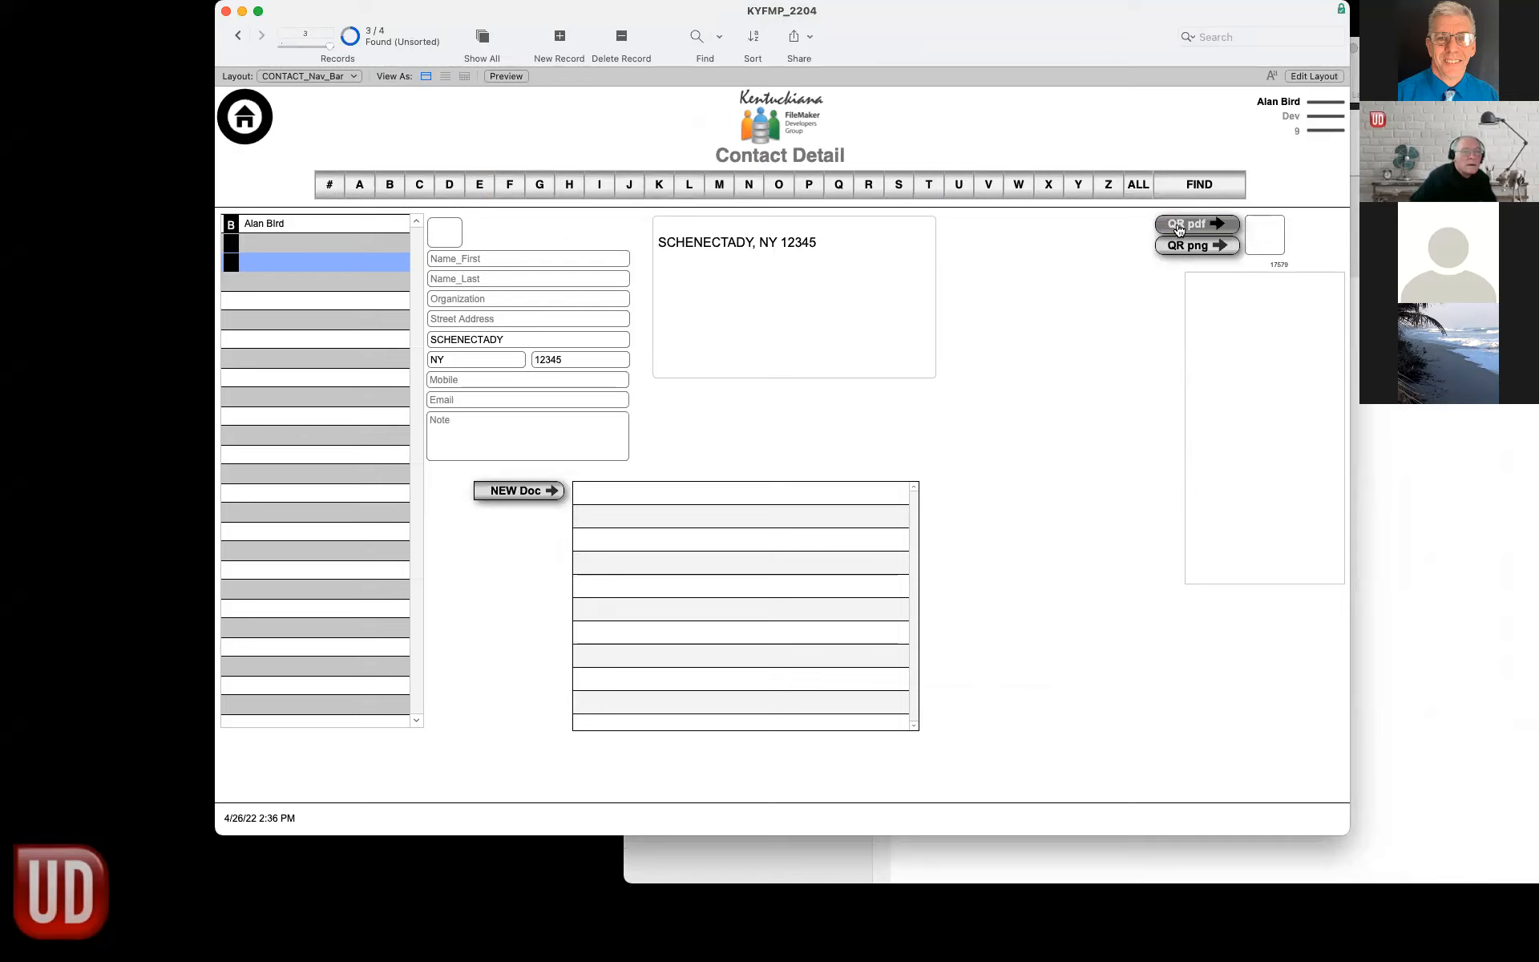
left_click(1178, 230)
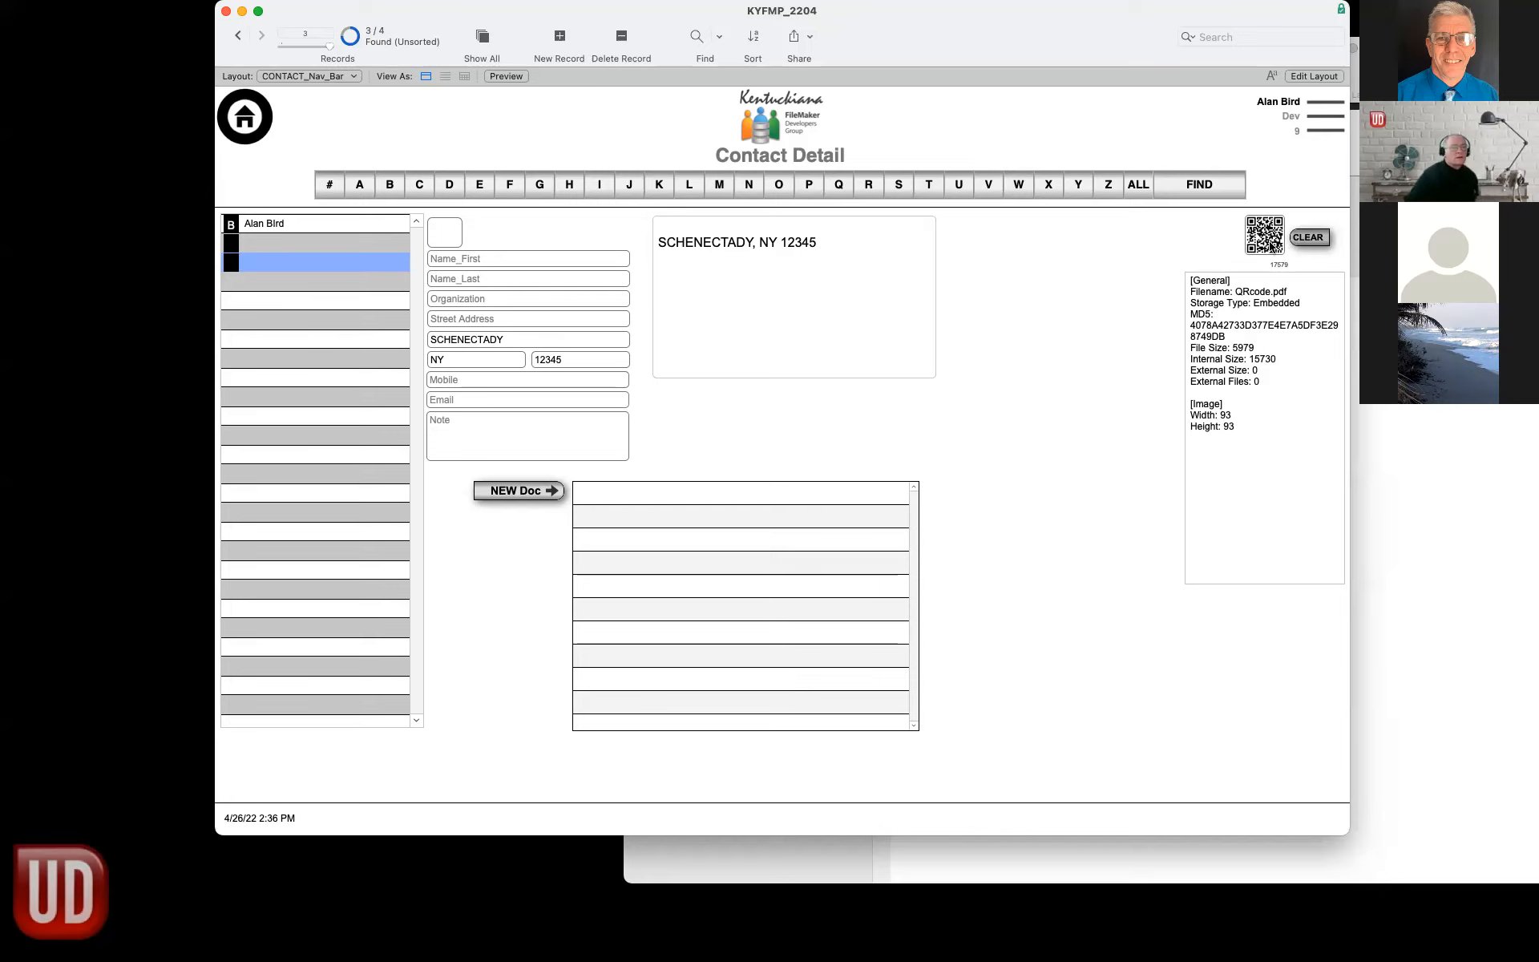
scroll(370, 175, "down", 1)
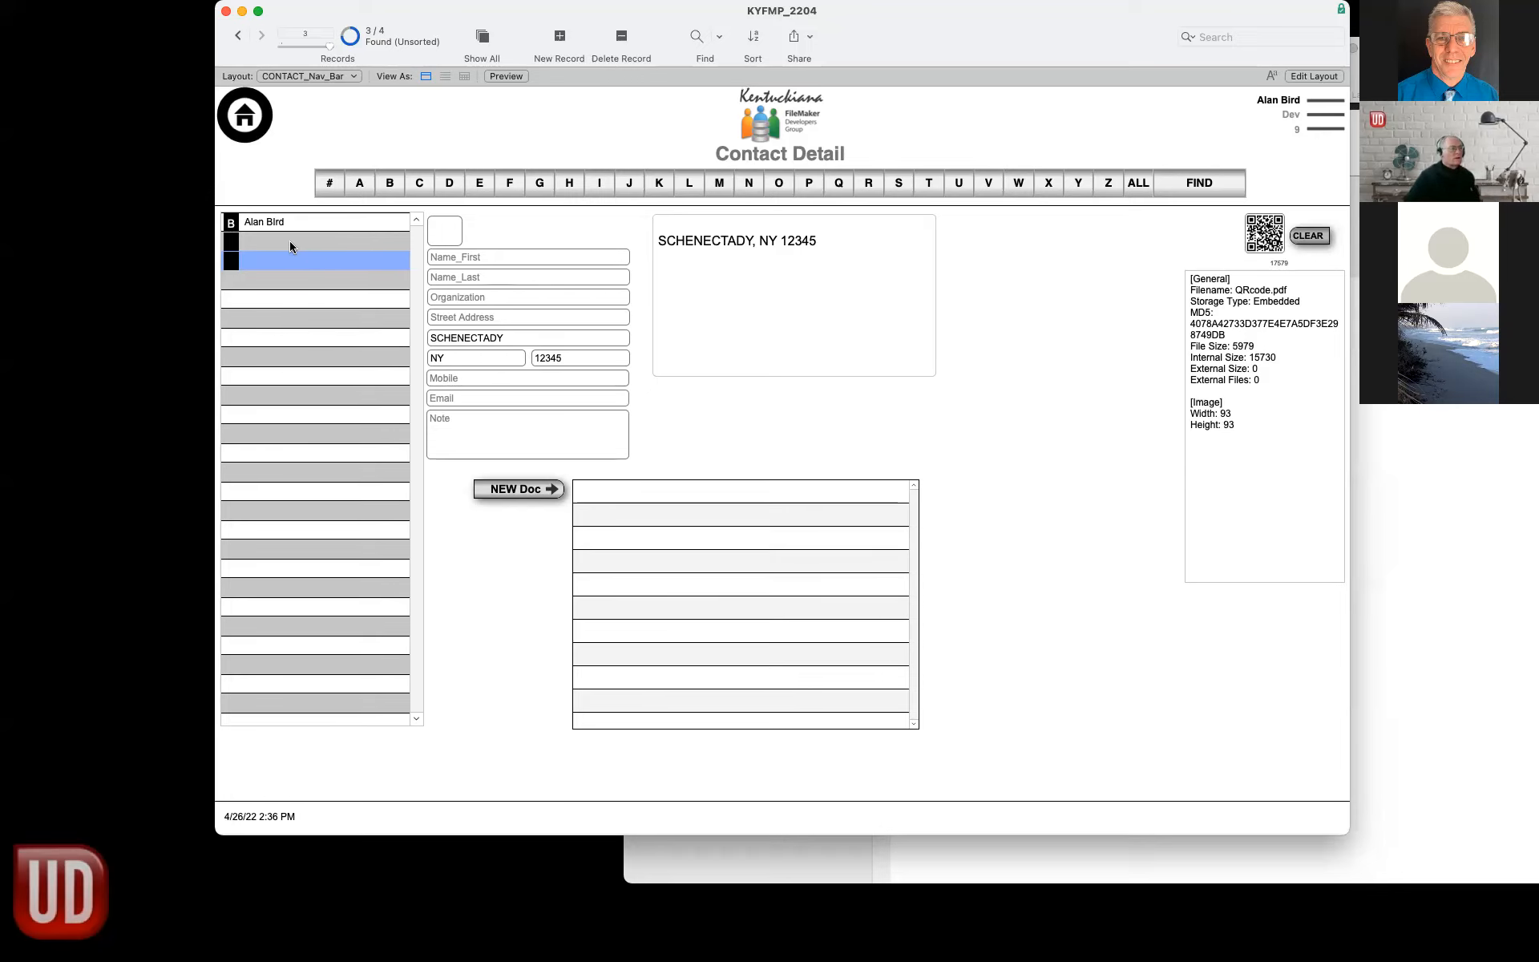
left_click(293, 222)
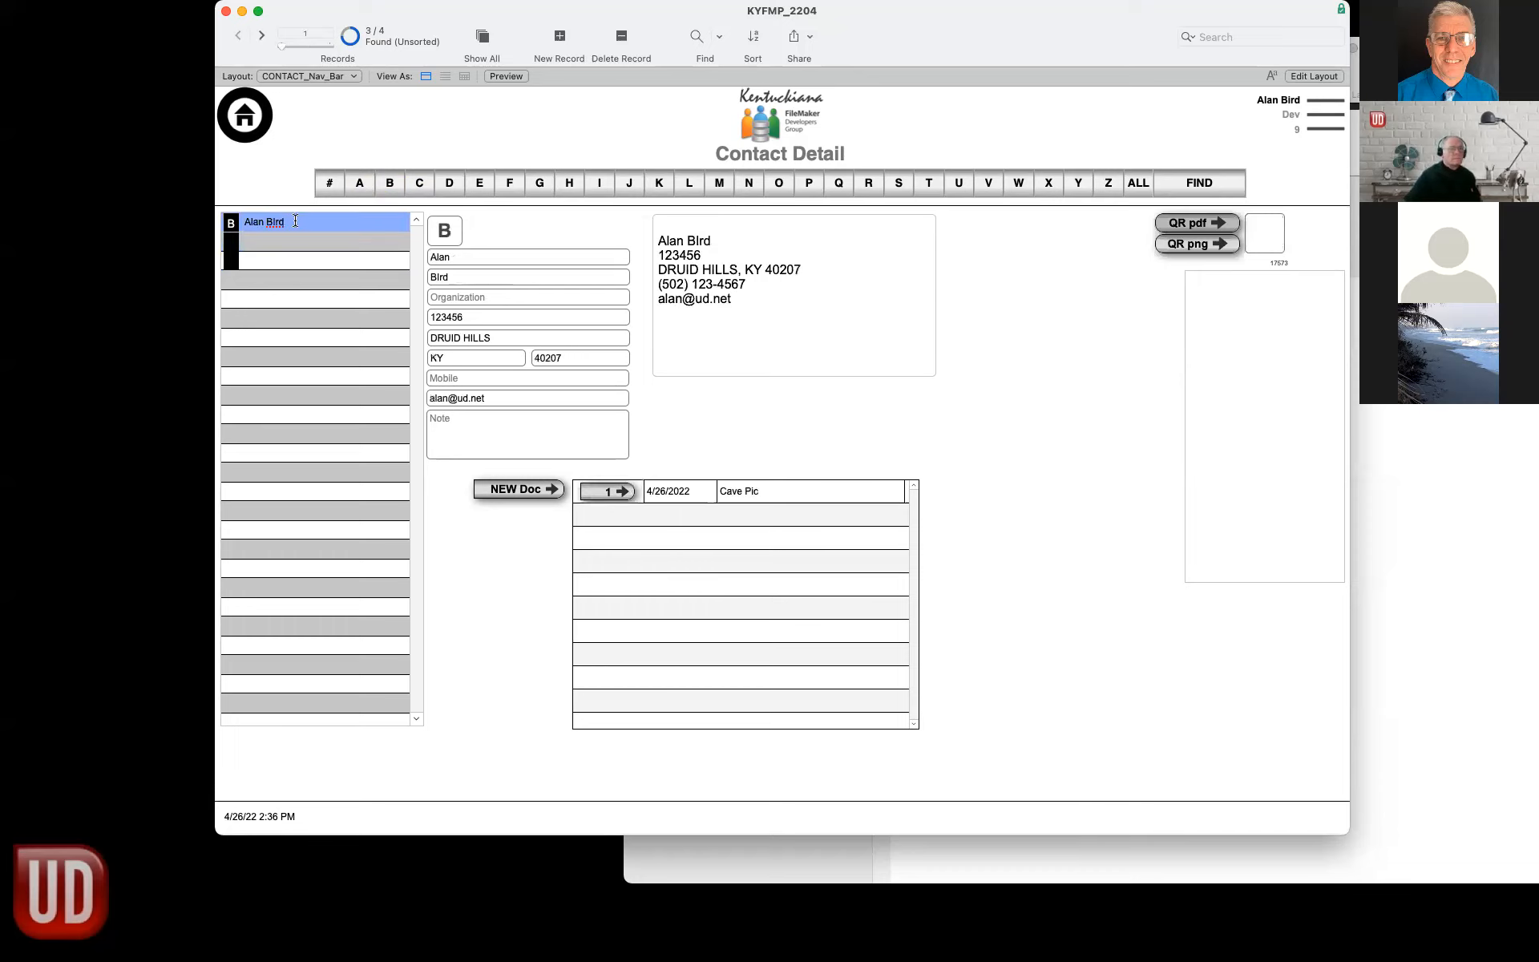
scroll(1179, 267, "up", 1)
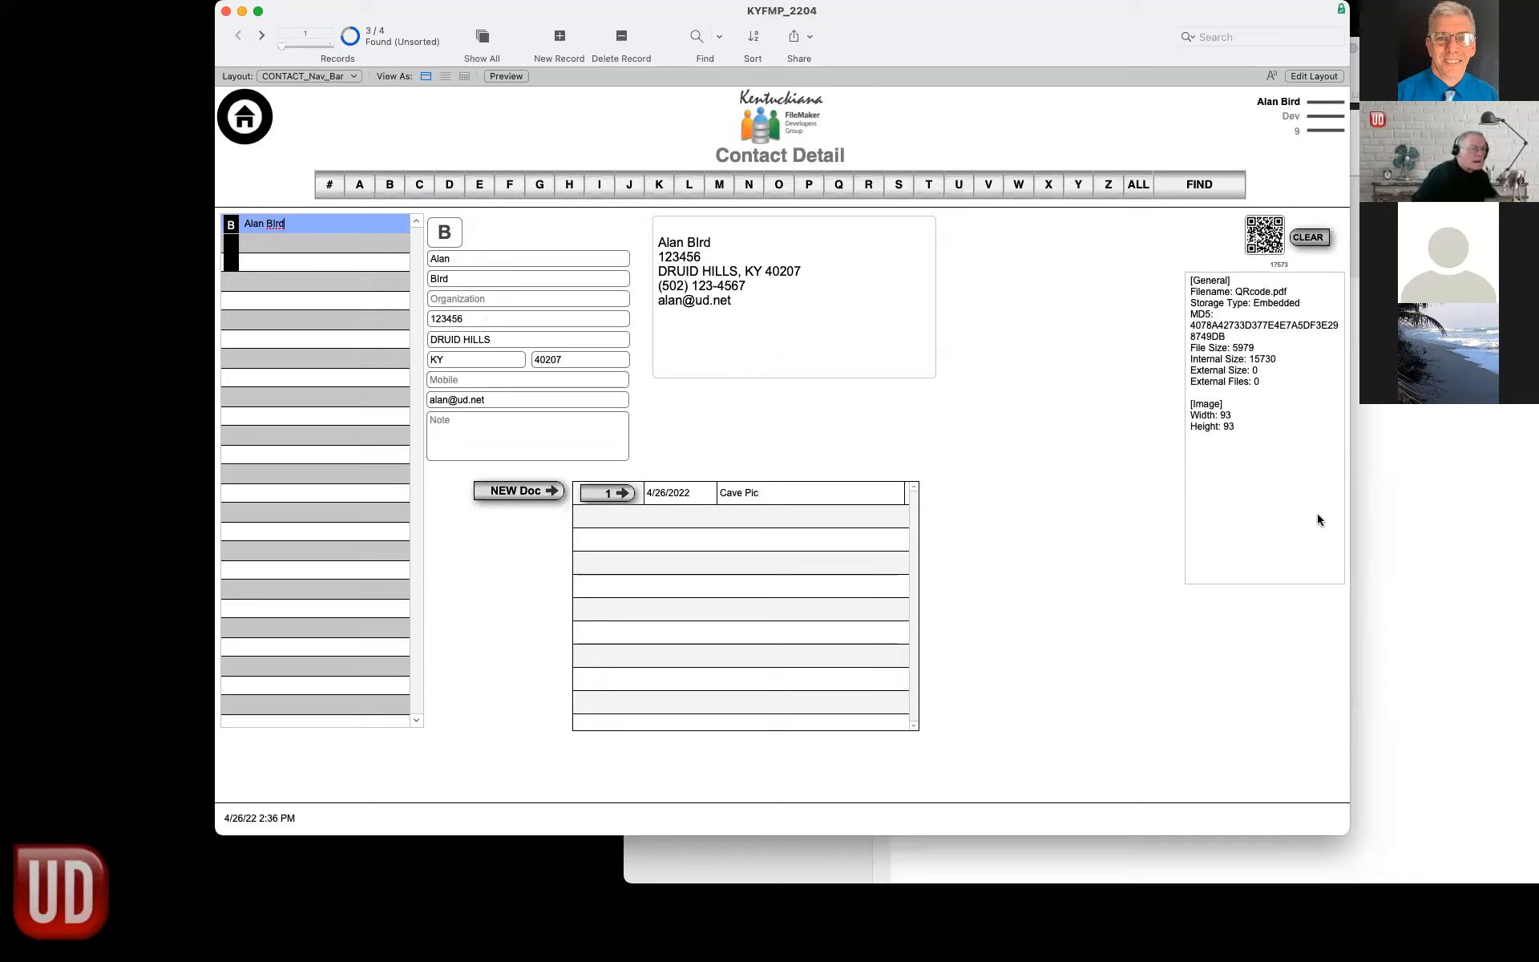
Narrow the KYFMP_2204 window and close the KYFMP_101 Script Workspace behind it.
left_click_drag(1345, 835, 1085, 820)
left_click(1298, 770)
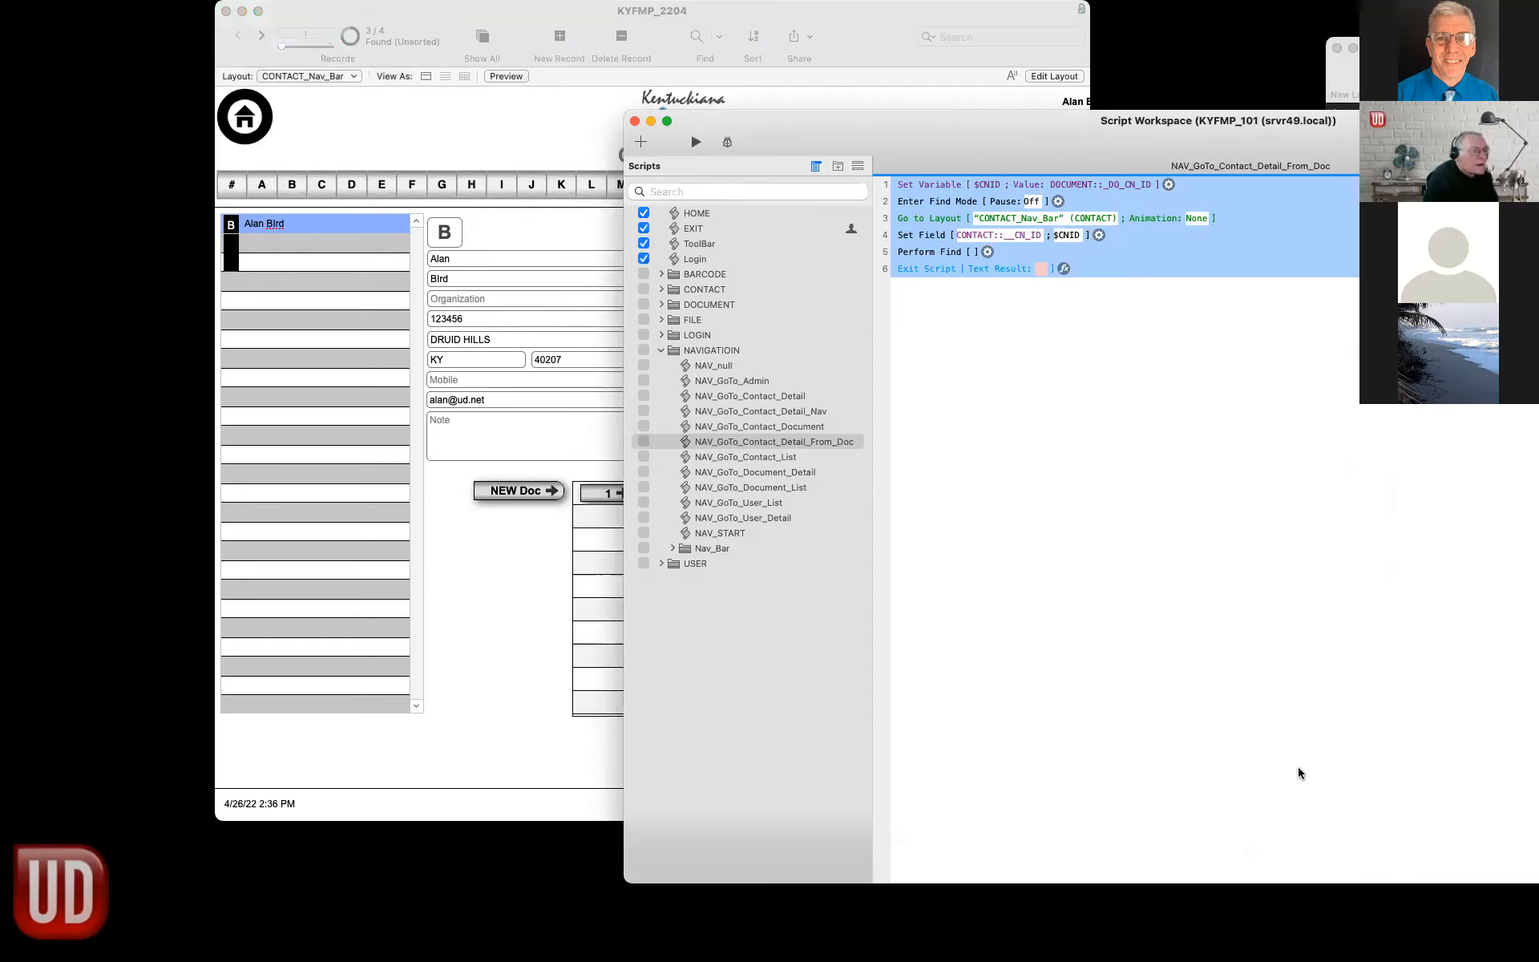
left_click(635, 121)
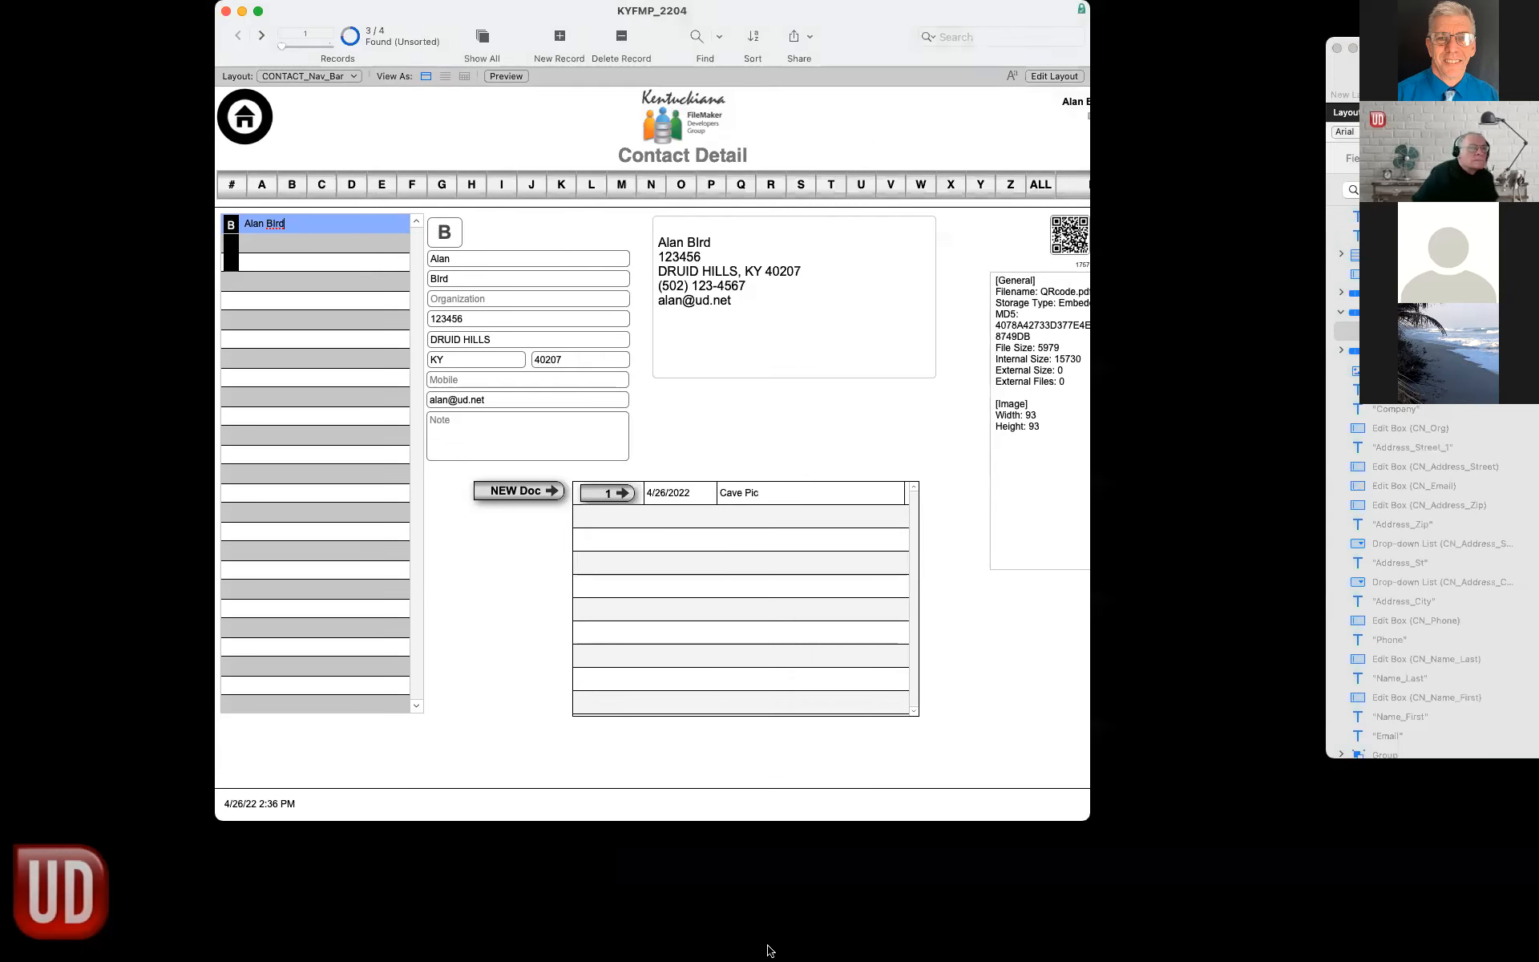
Switch to the kyfmp_101 file in FileMaker Pro Advanced, reposition its layout window and make it taller.
mouse_move(738, 952)
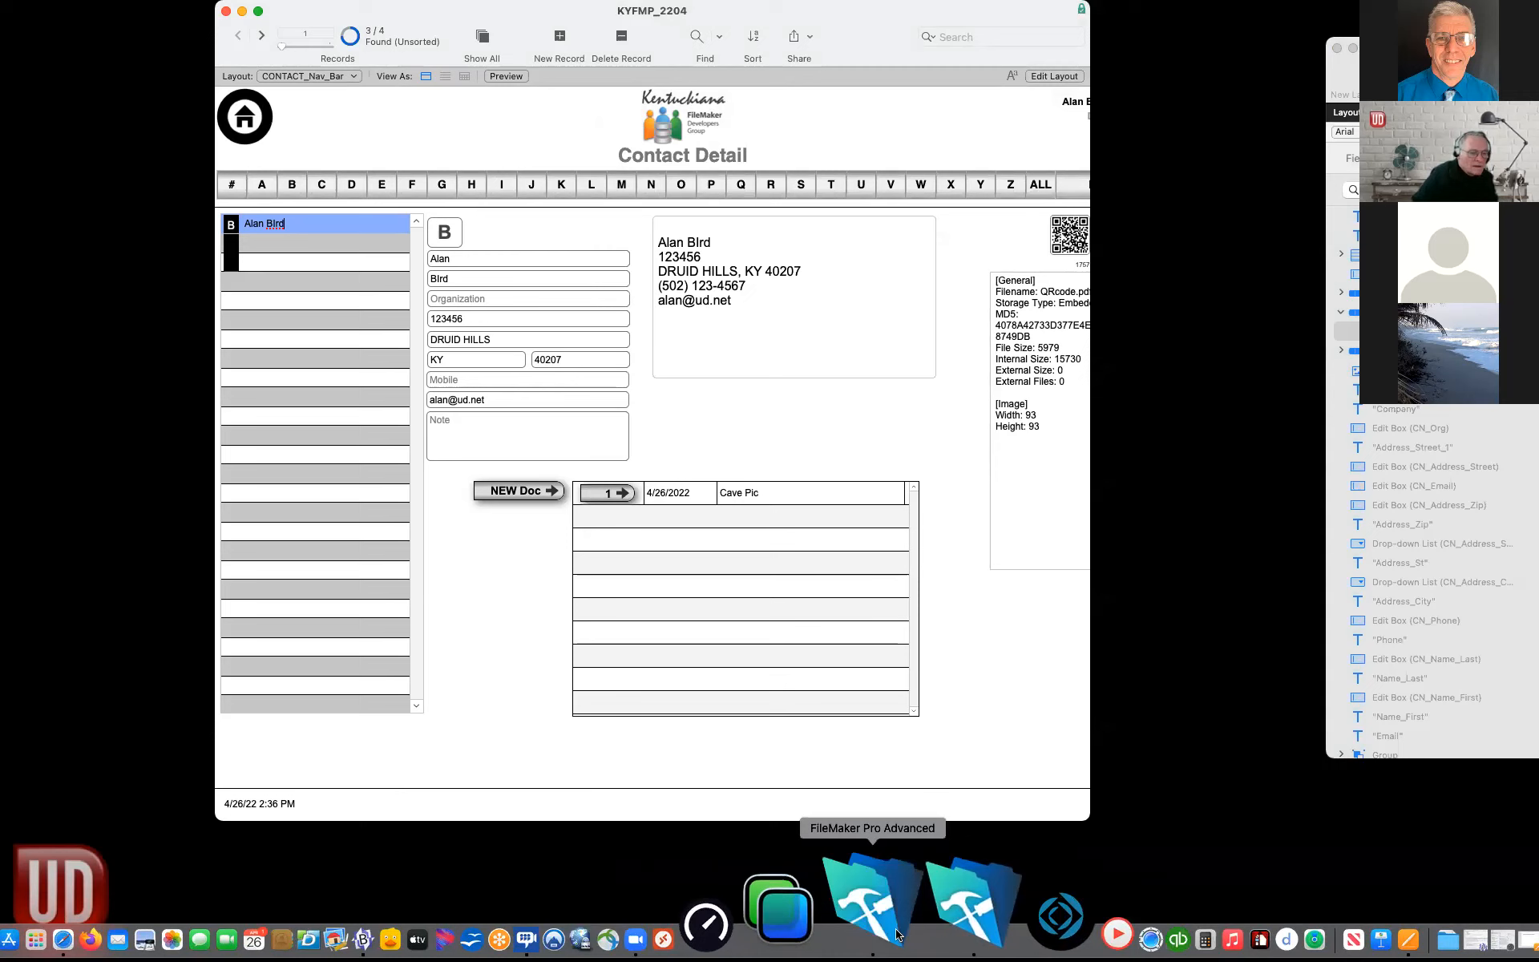
left_click(898, 939)
left_click_drag(1400, 53, 144, 9)
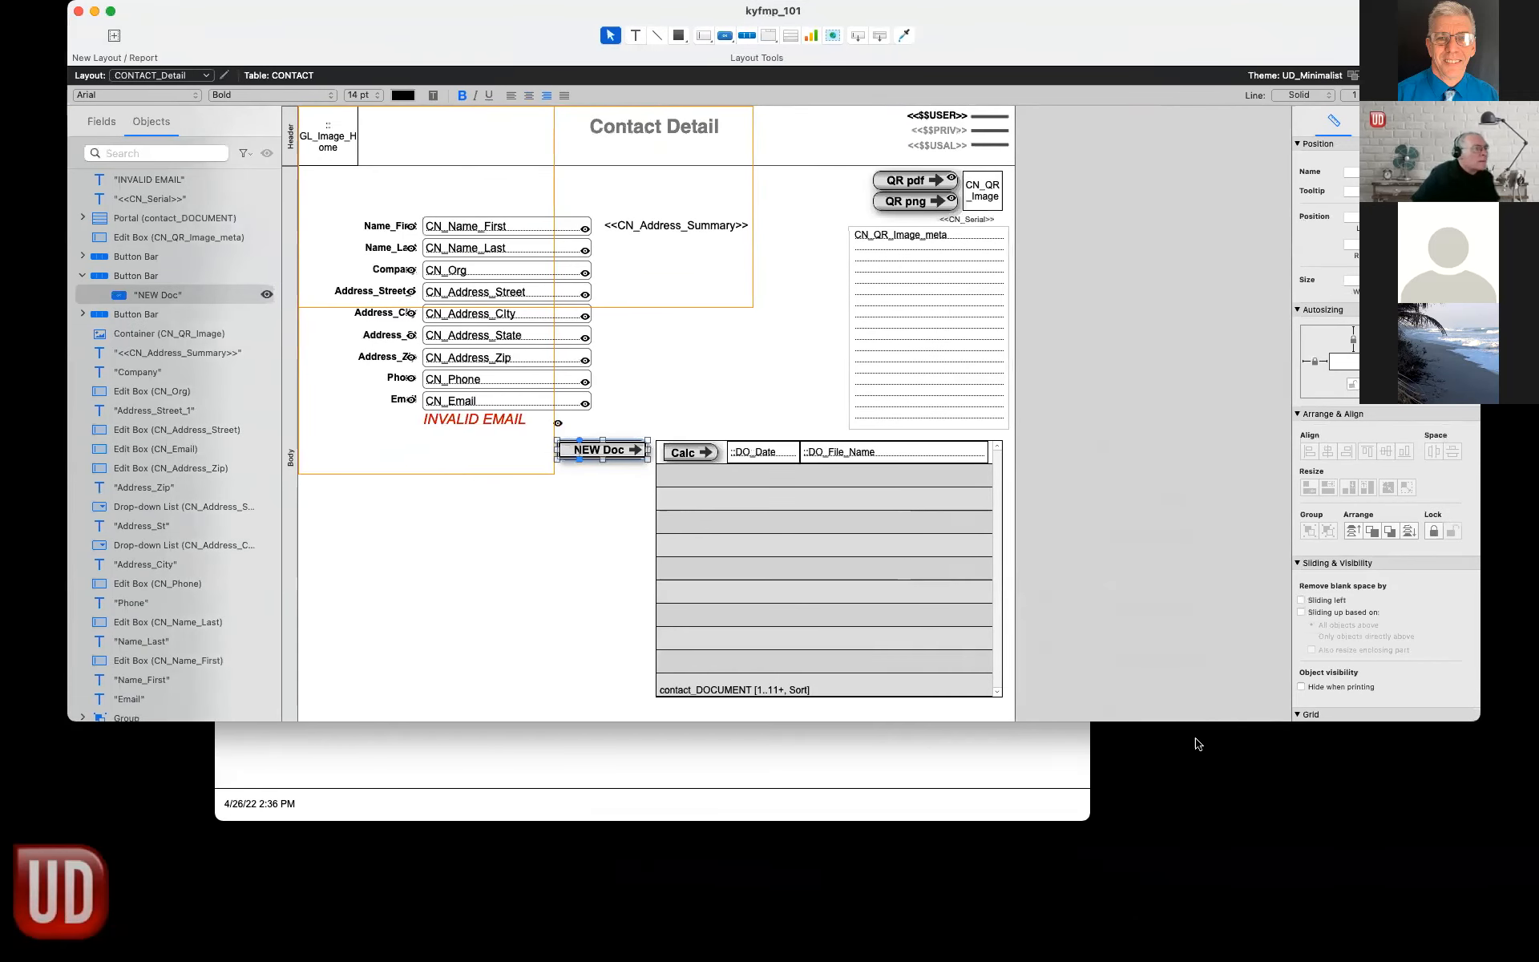
left_click_drag(1479, 720, 1406, 884)
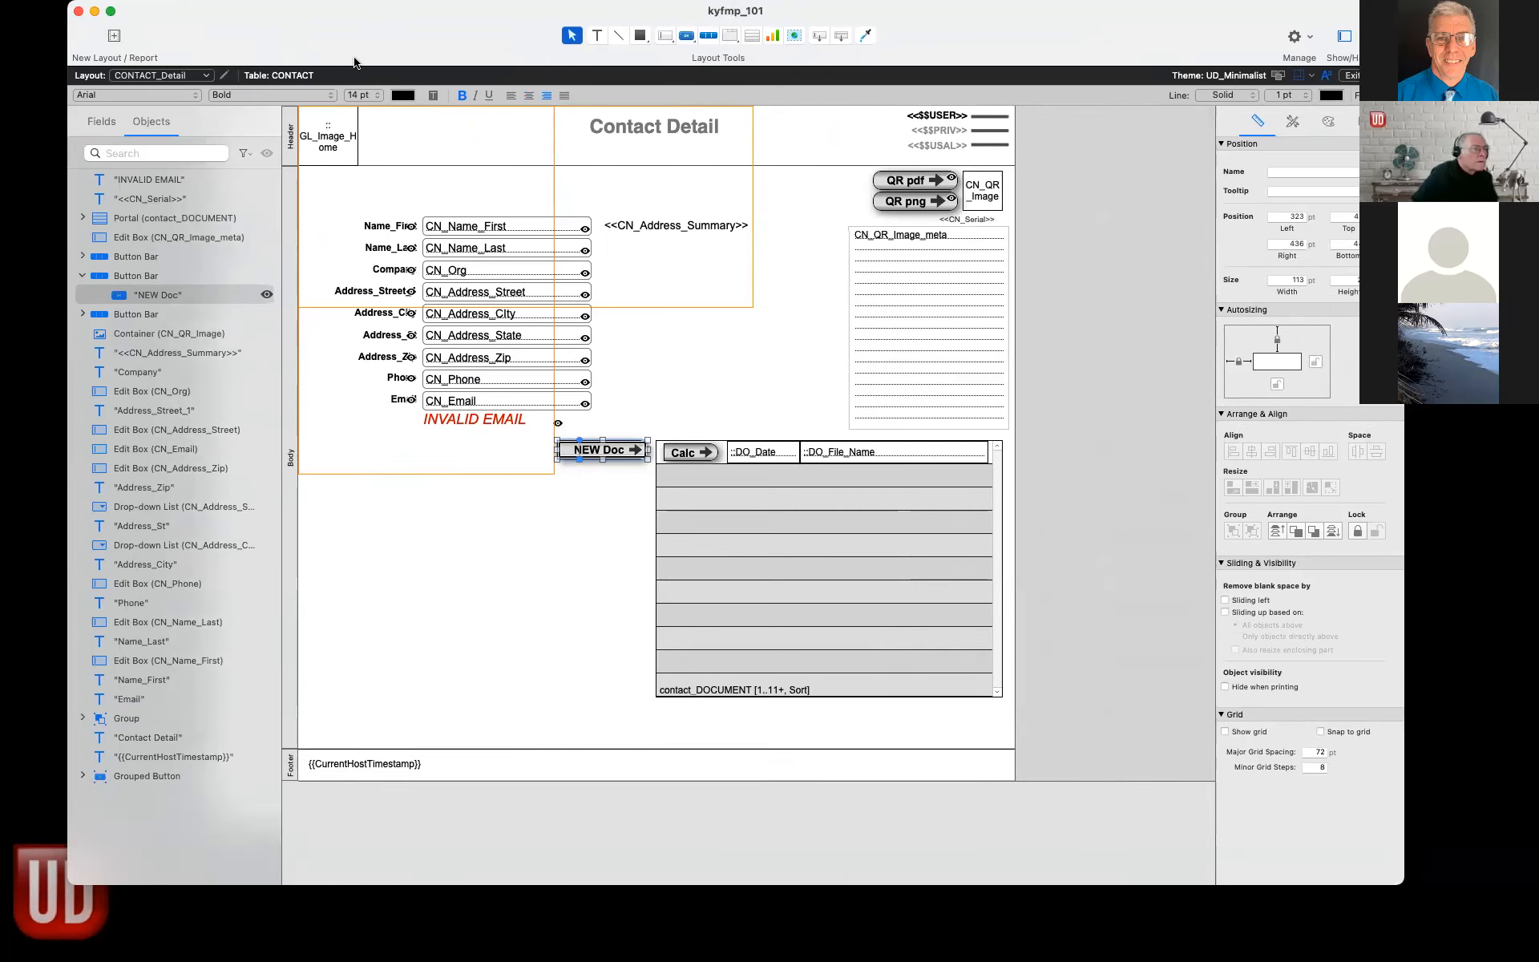
key("super+b")
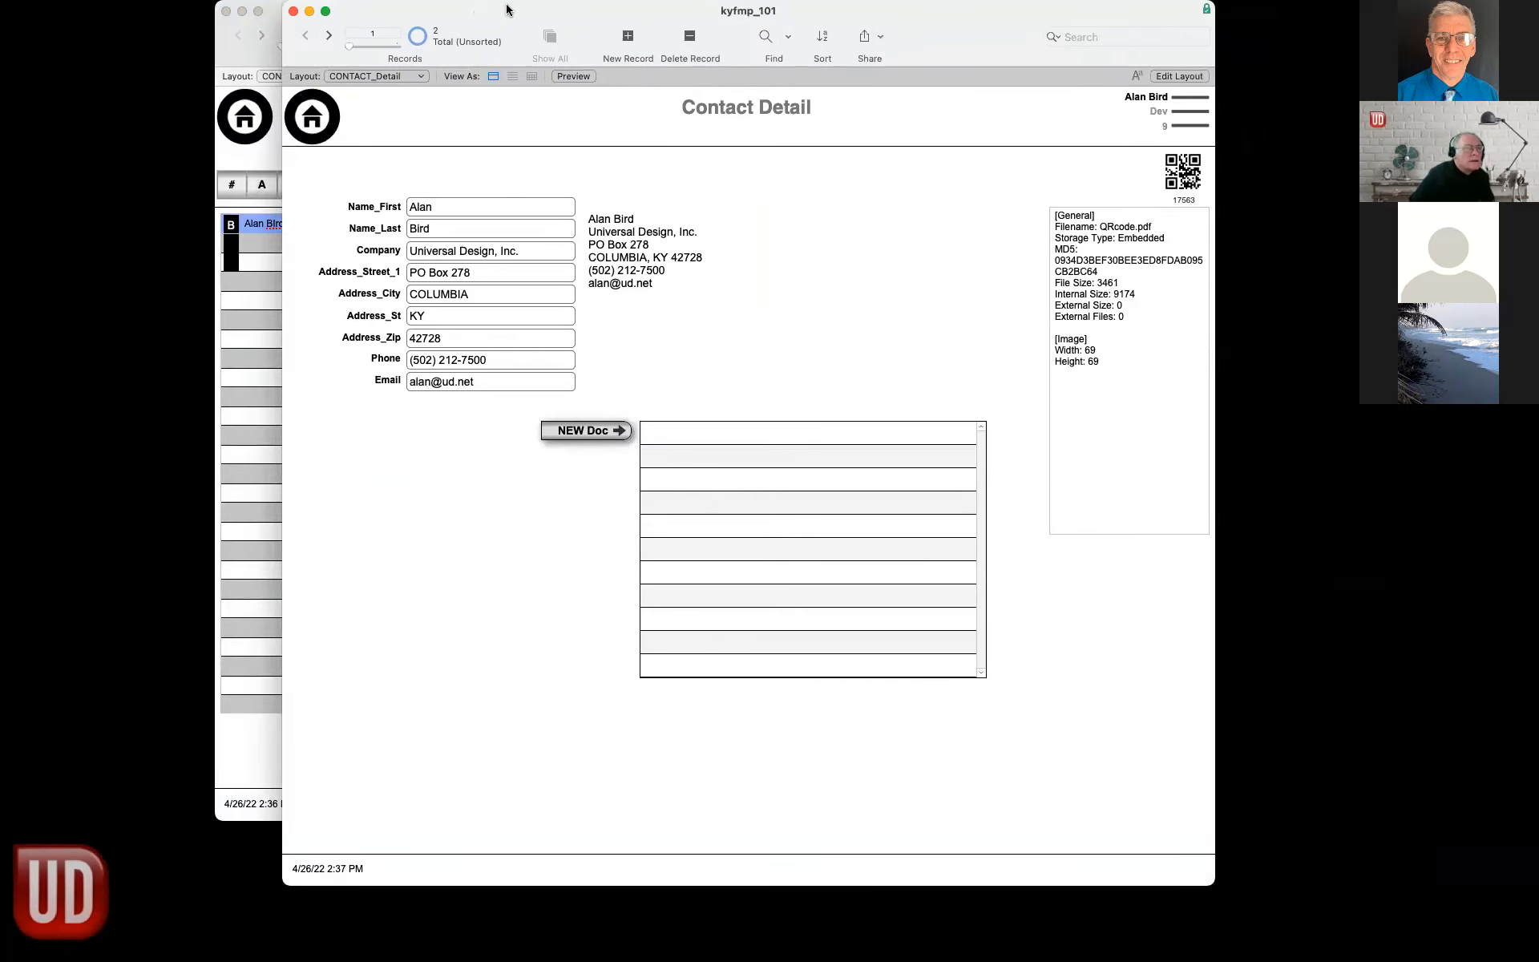
key("super+l")
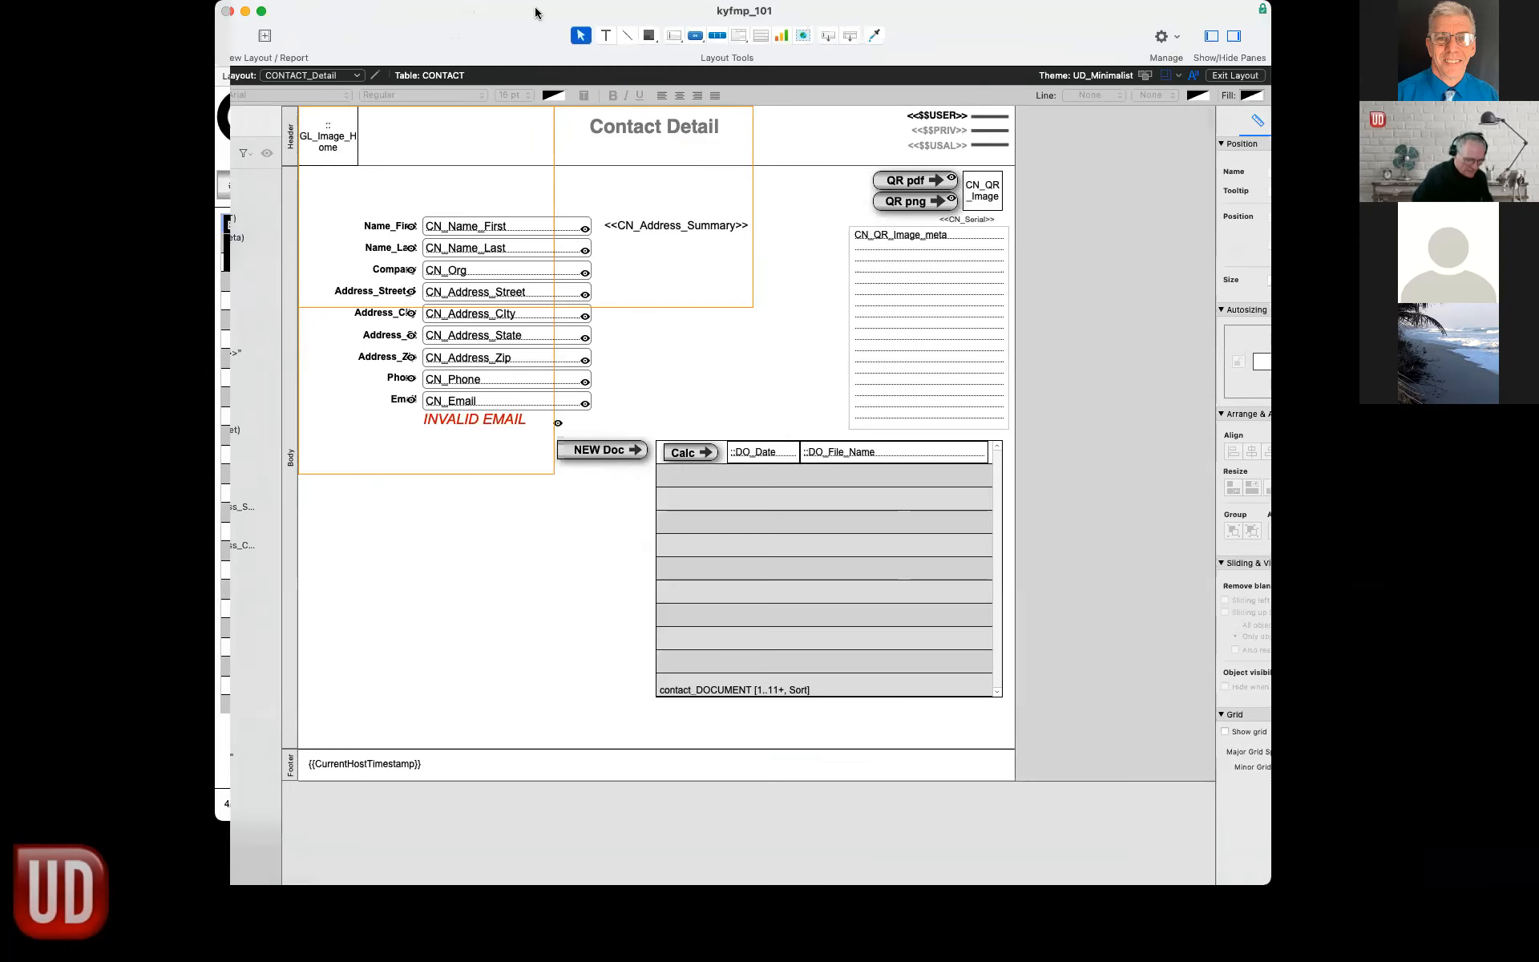
left_click(172, 75)
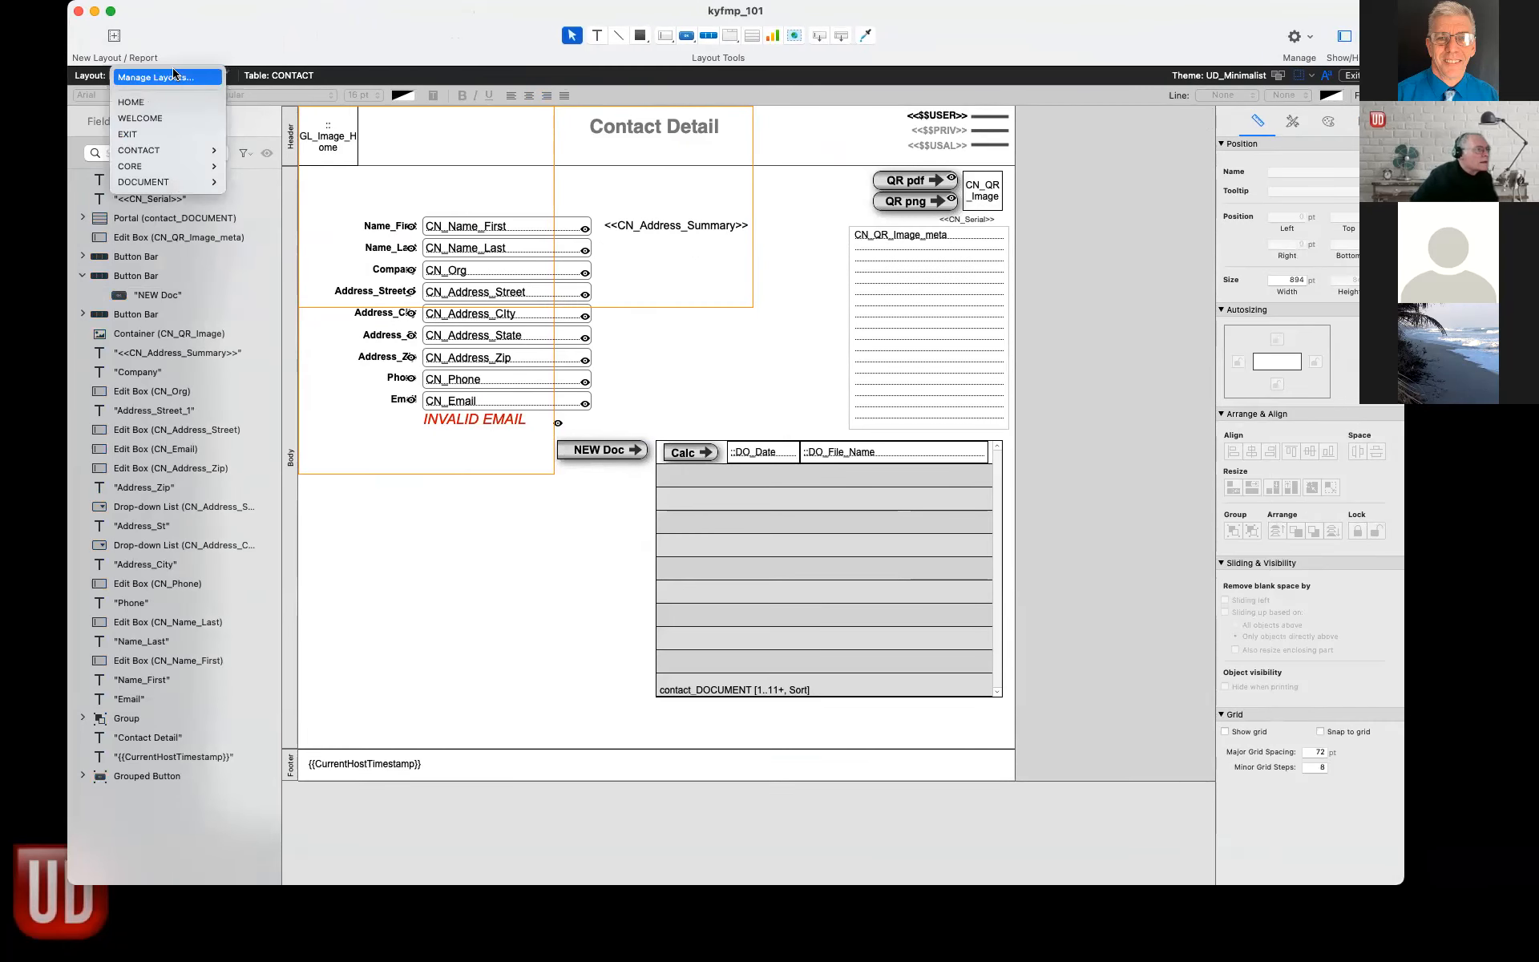
left_click(240, 40)
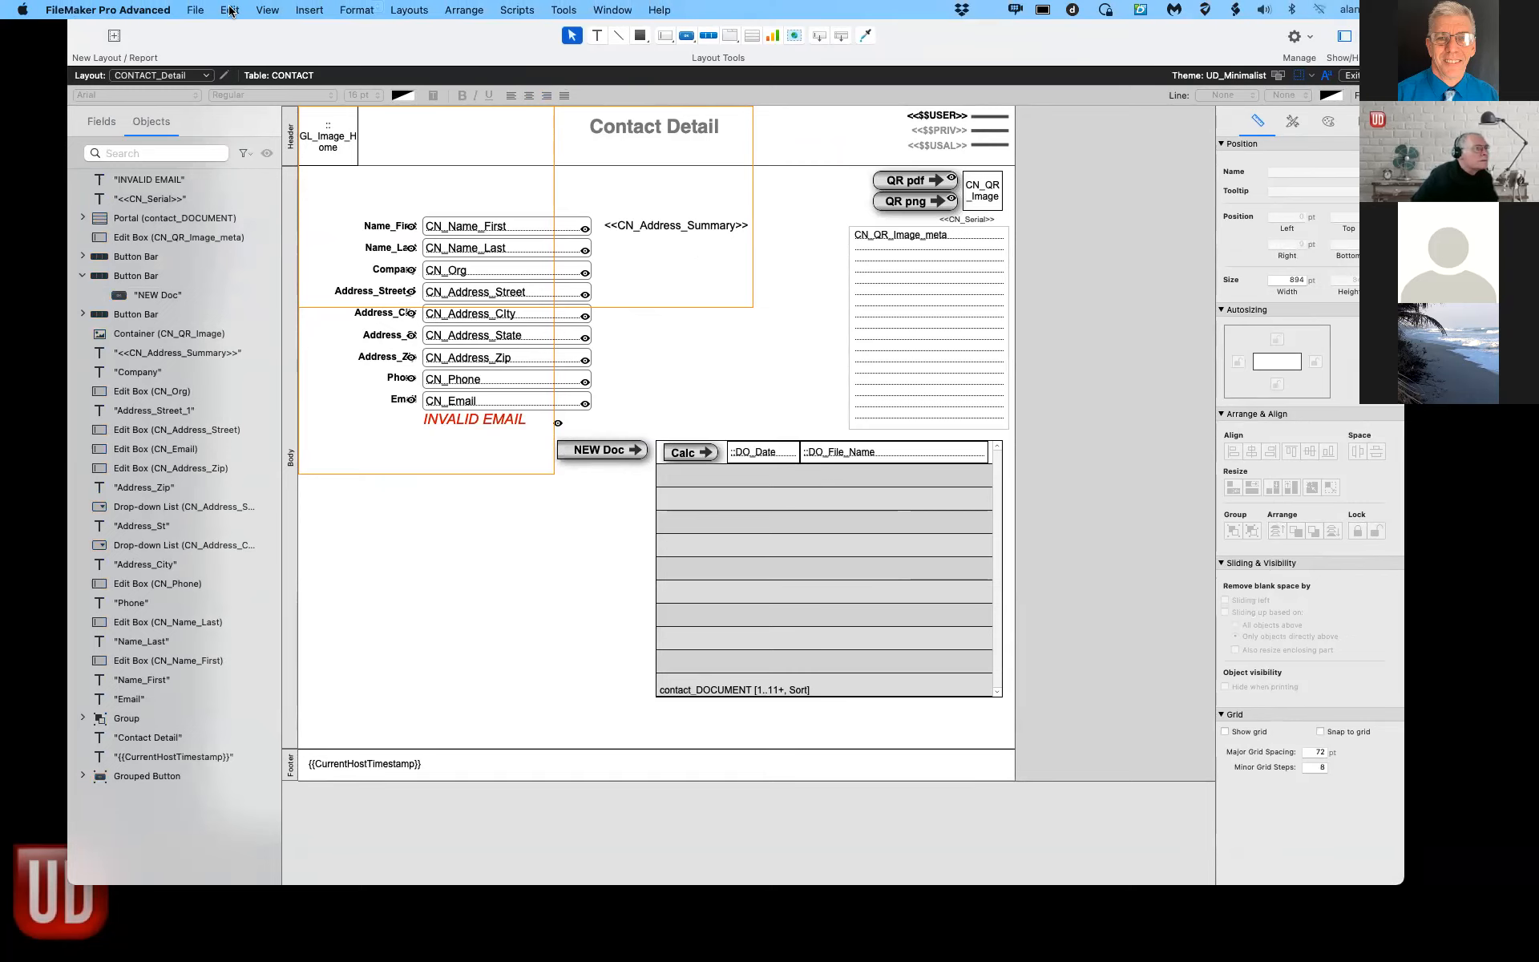
left_click(195, 10)
mouse_move(264, 156)
left_click(382, 158)
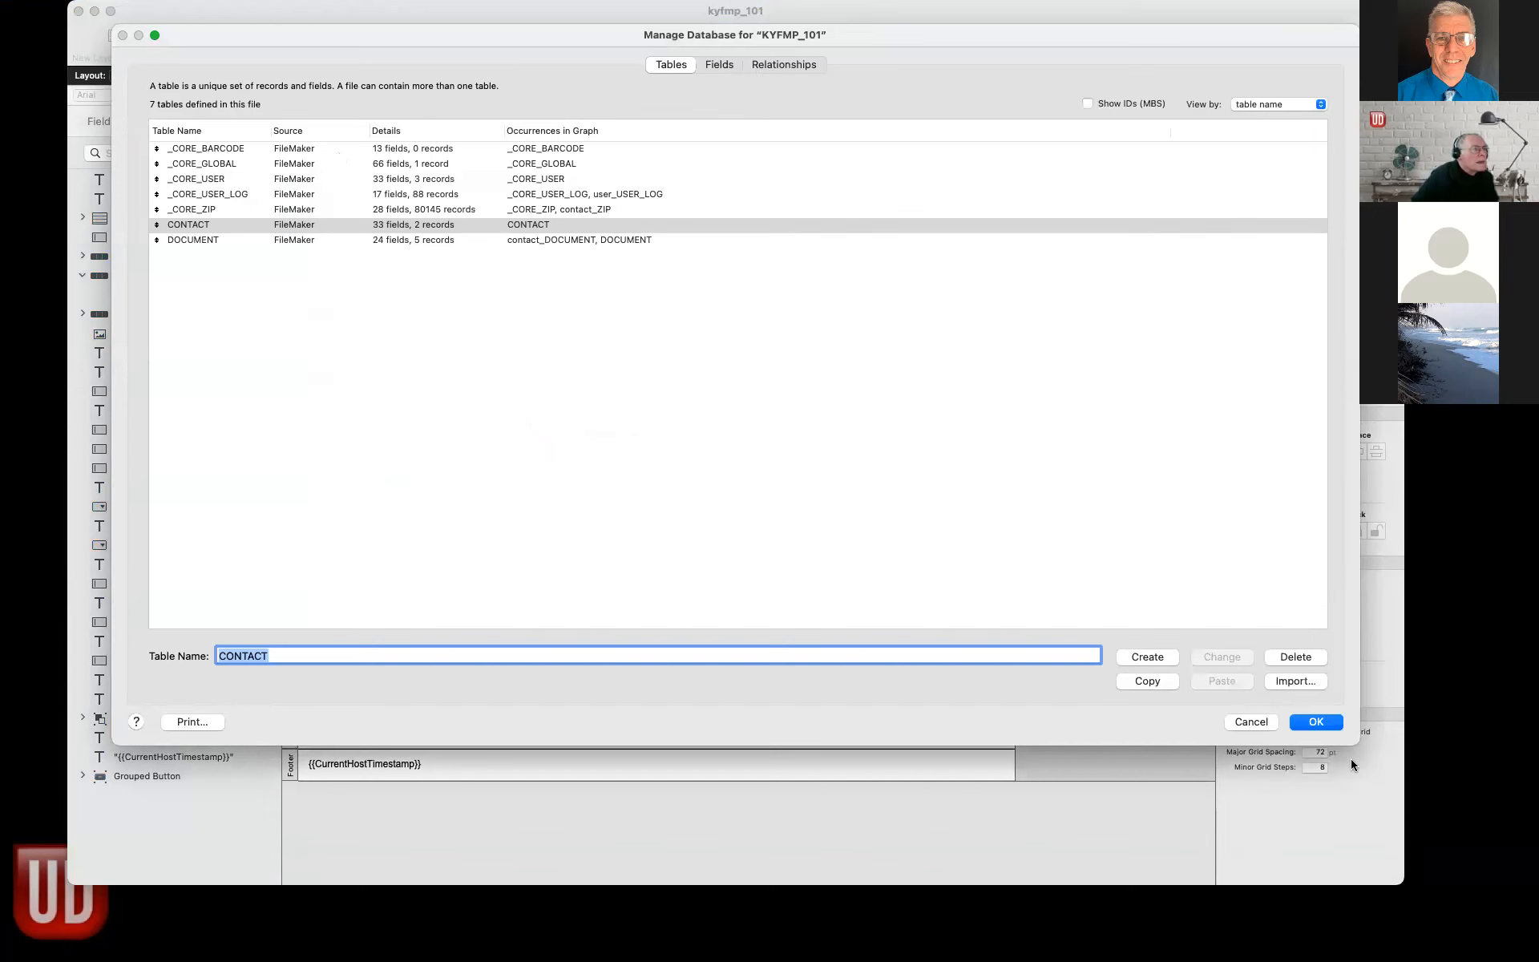
left_click(1315, 721)
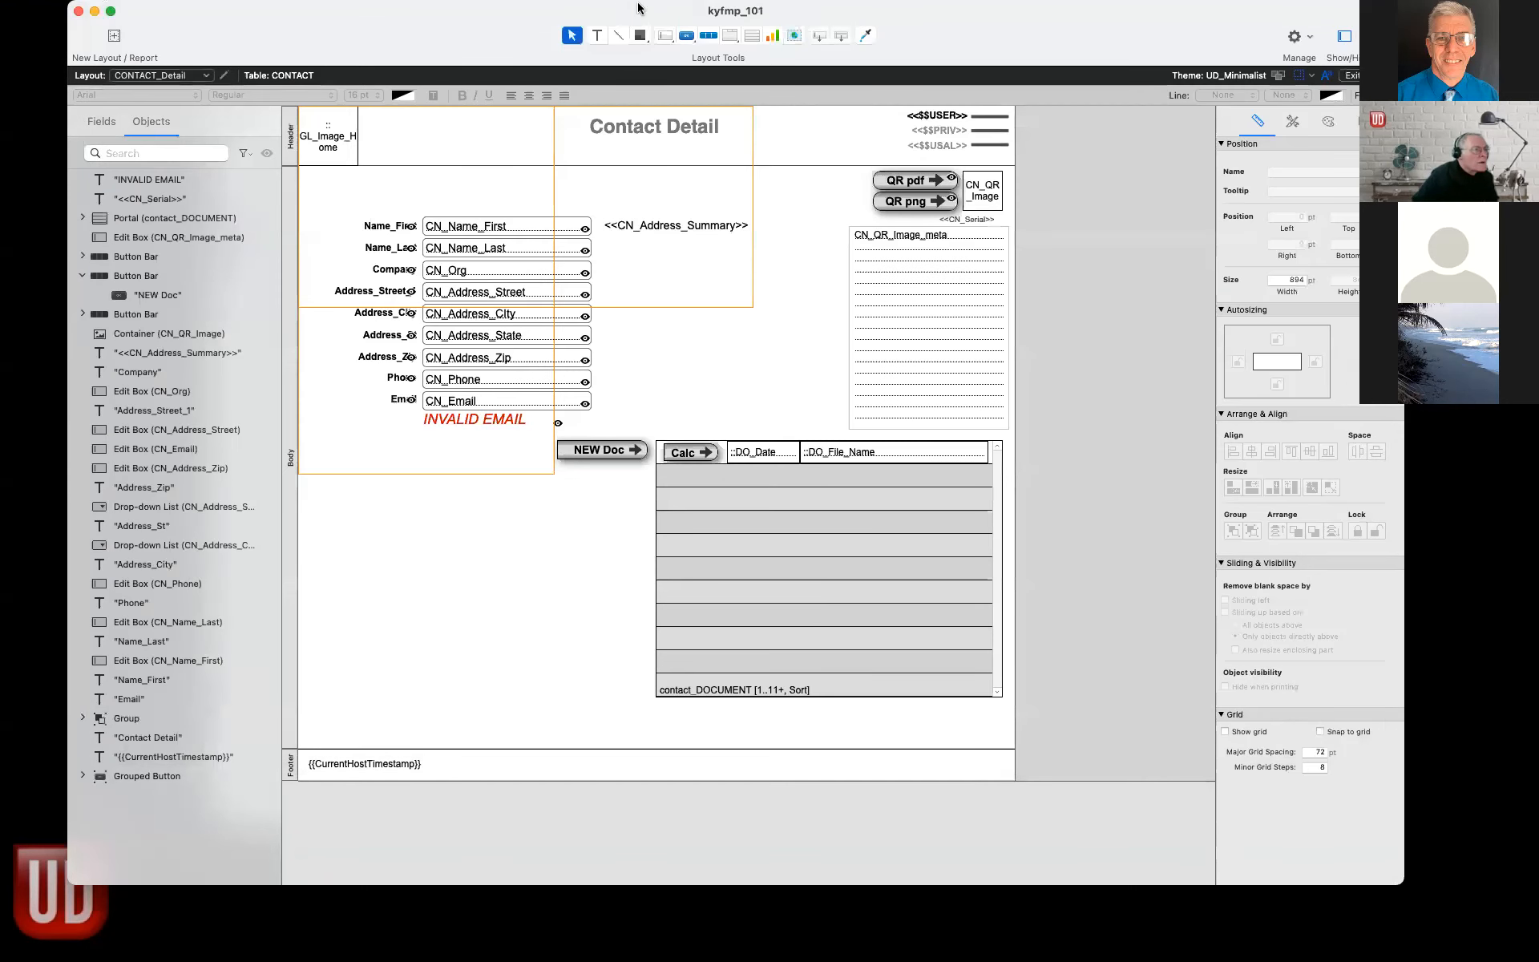
left_click(516, 10)
left_click(537, 33)
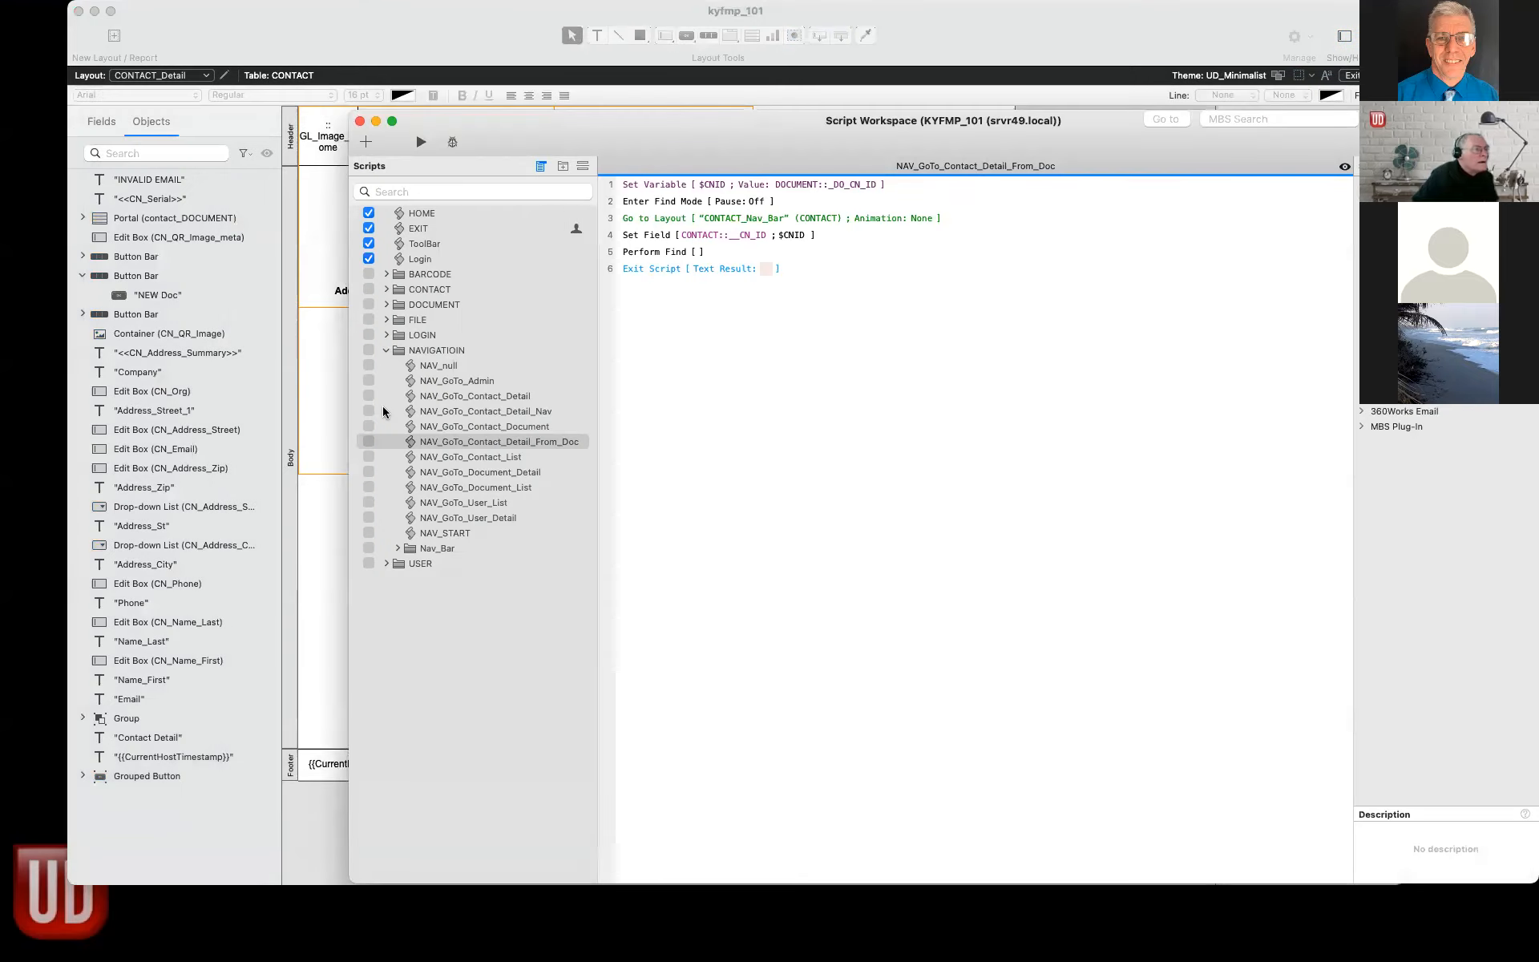
left_click(387, 350)
left_click(387, 274)
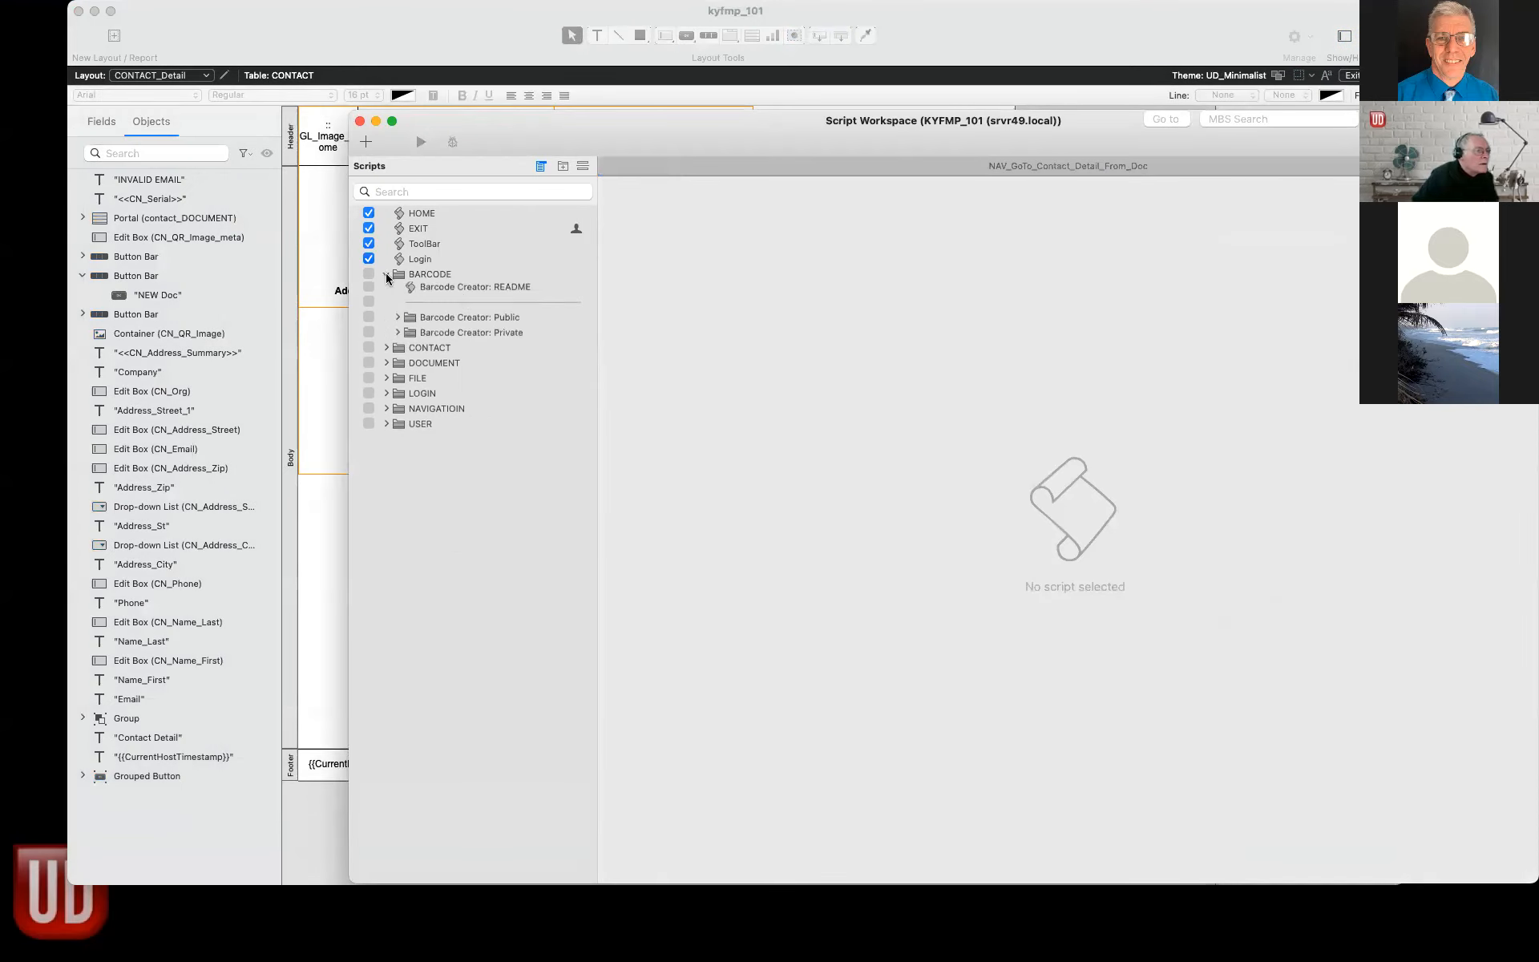
left_click(398, 336)
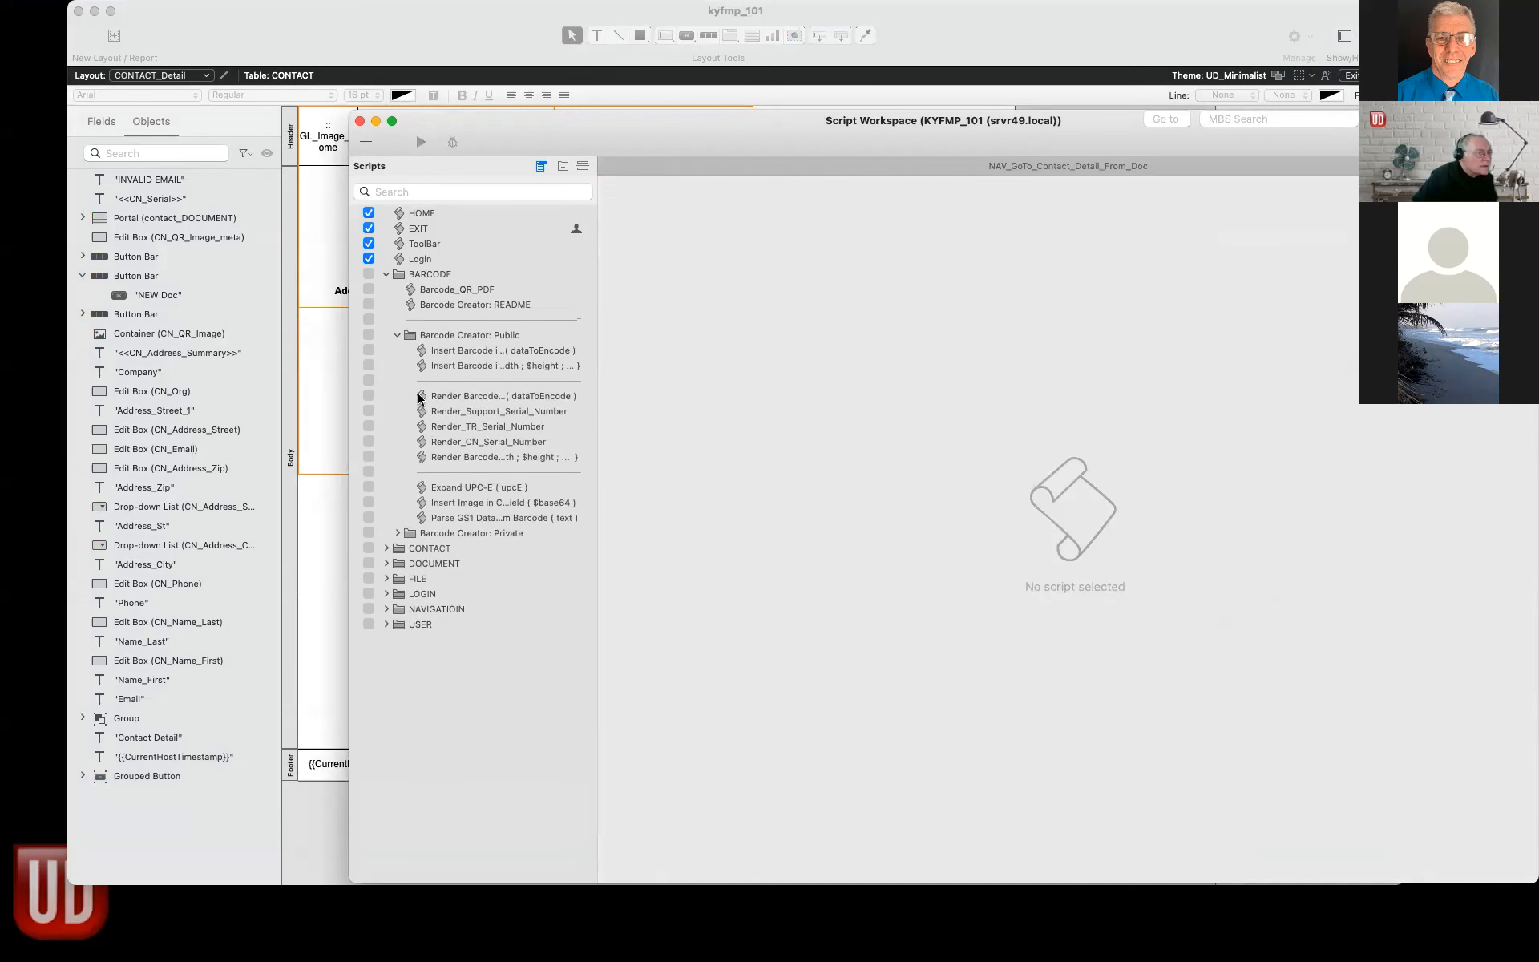
left_click(420, 398)
scroll(1111, 566, "up", 1)
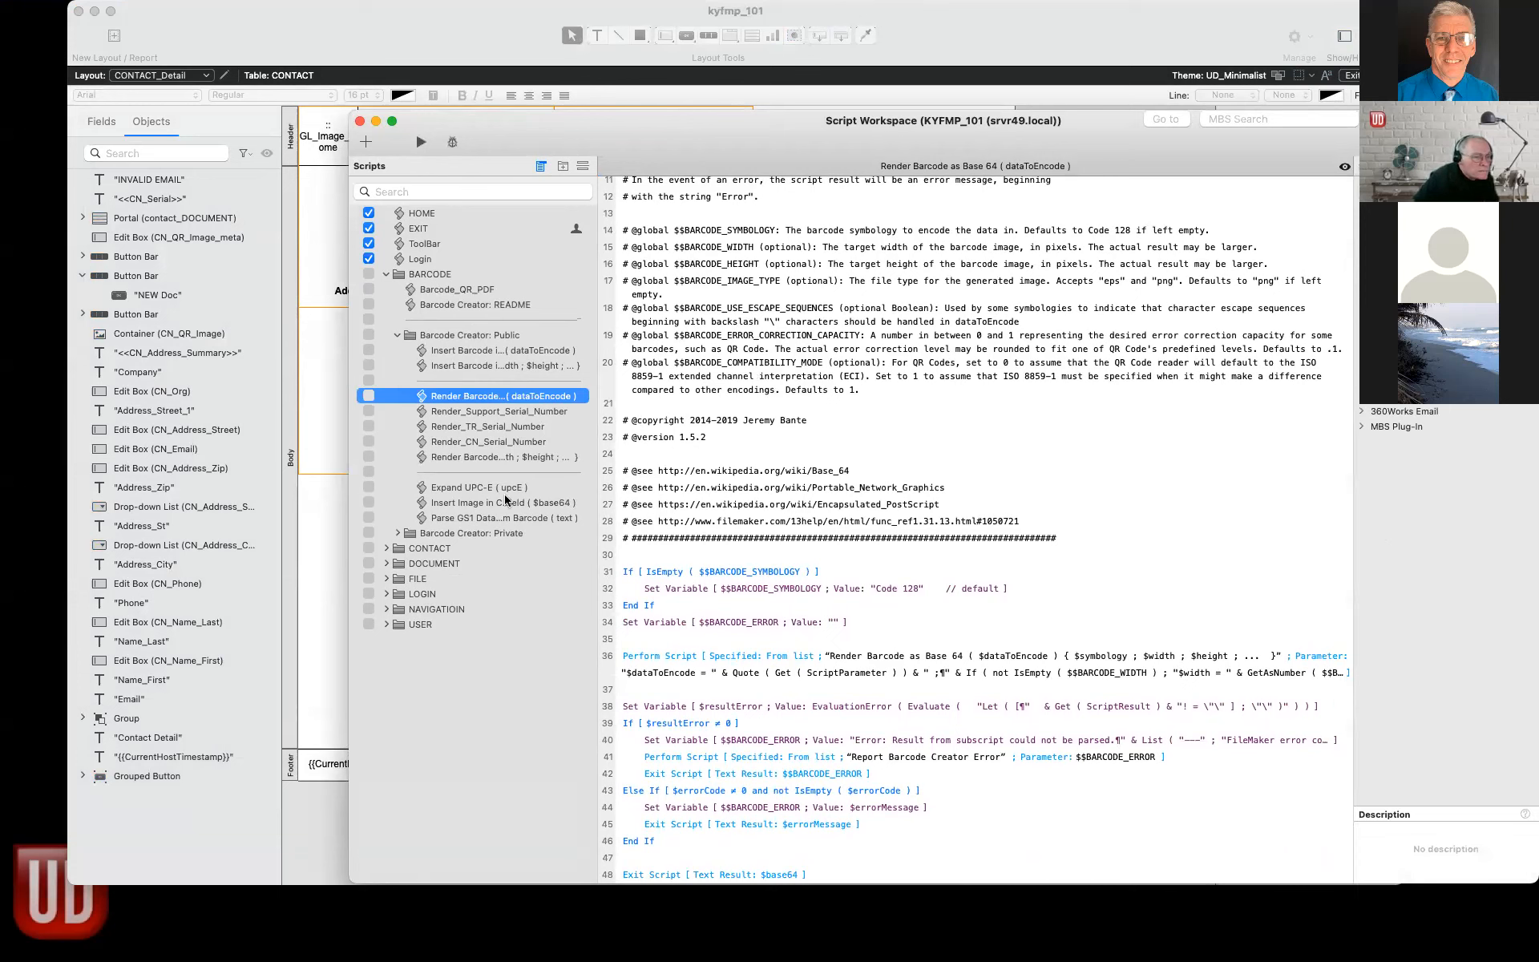
left_click(487, 444)
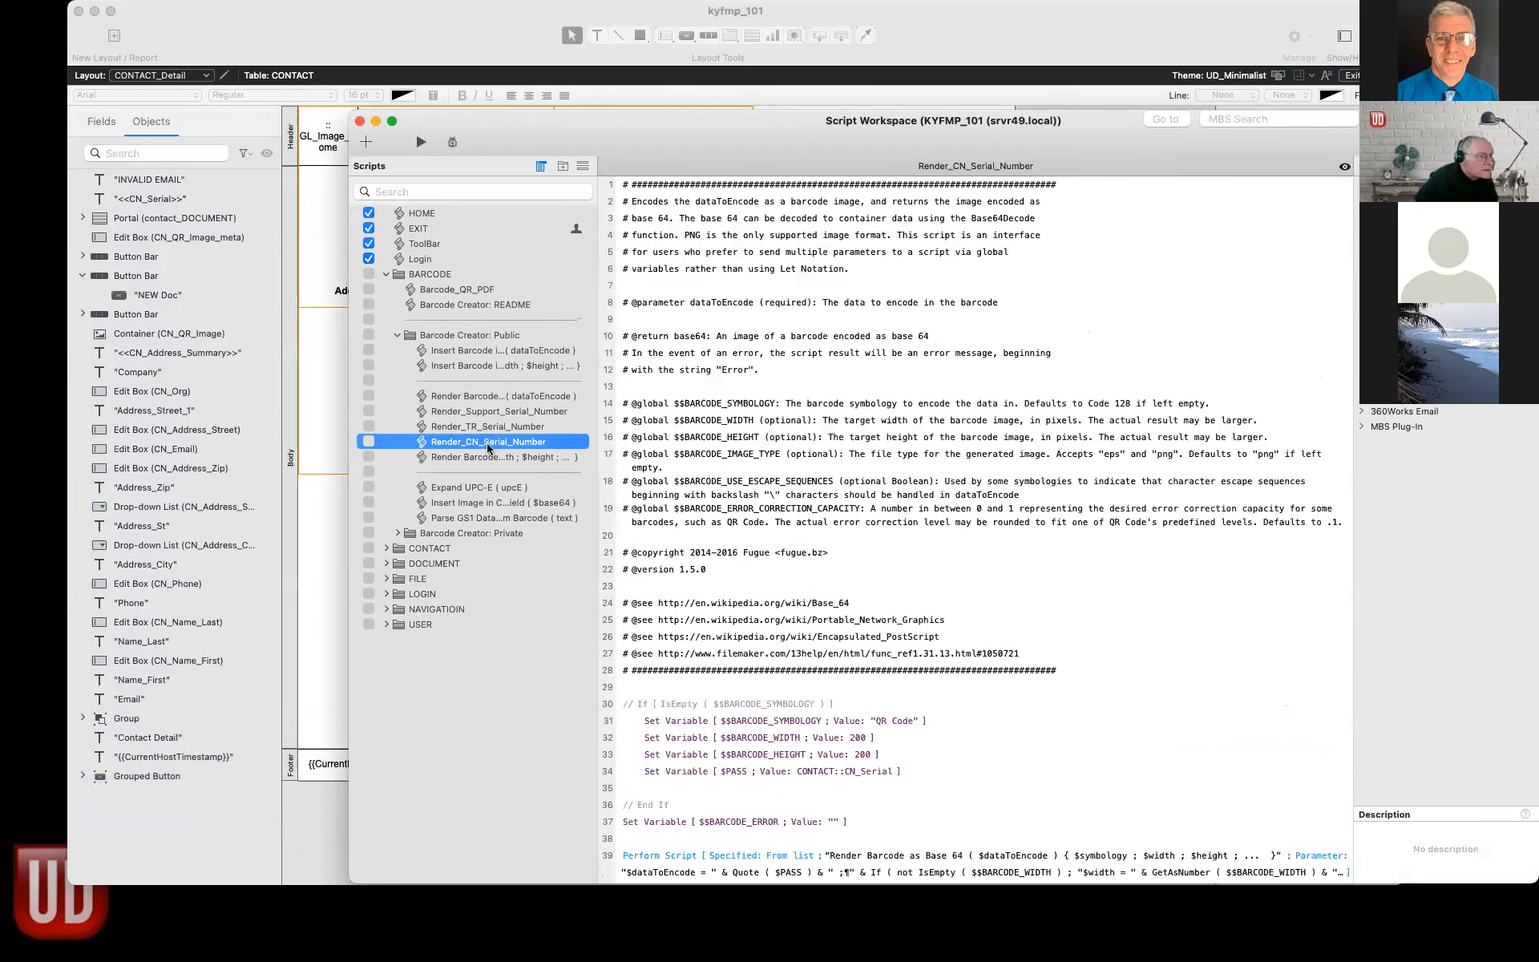
scroll(556, 654, "down", 1)
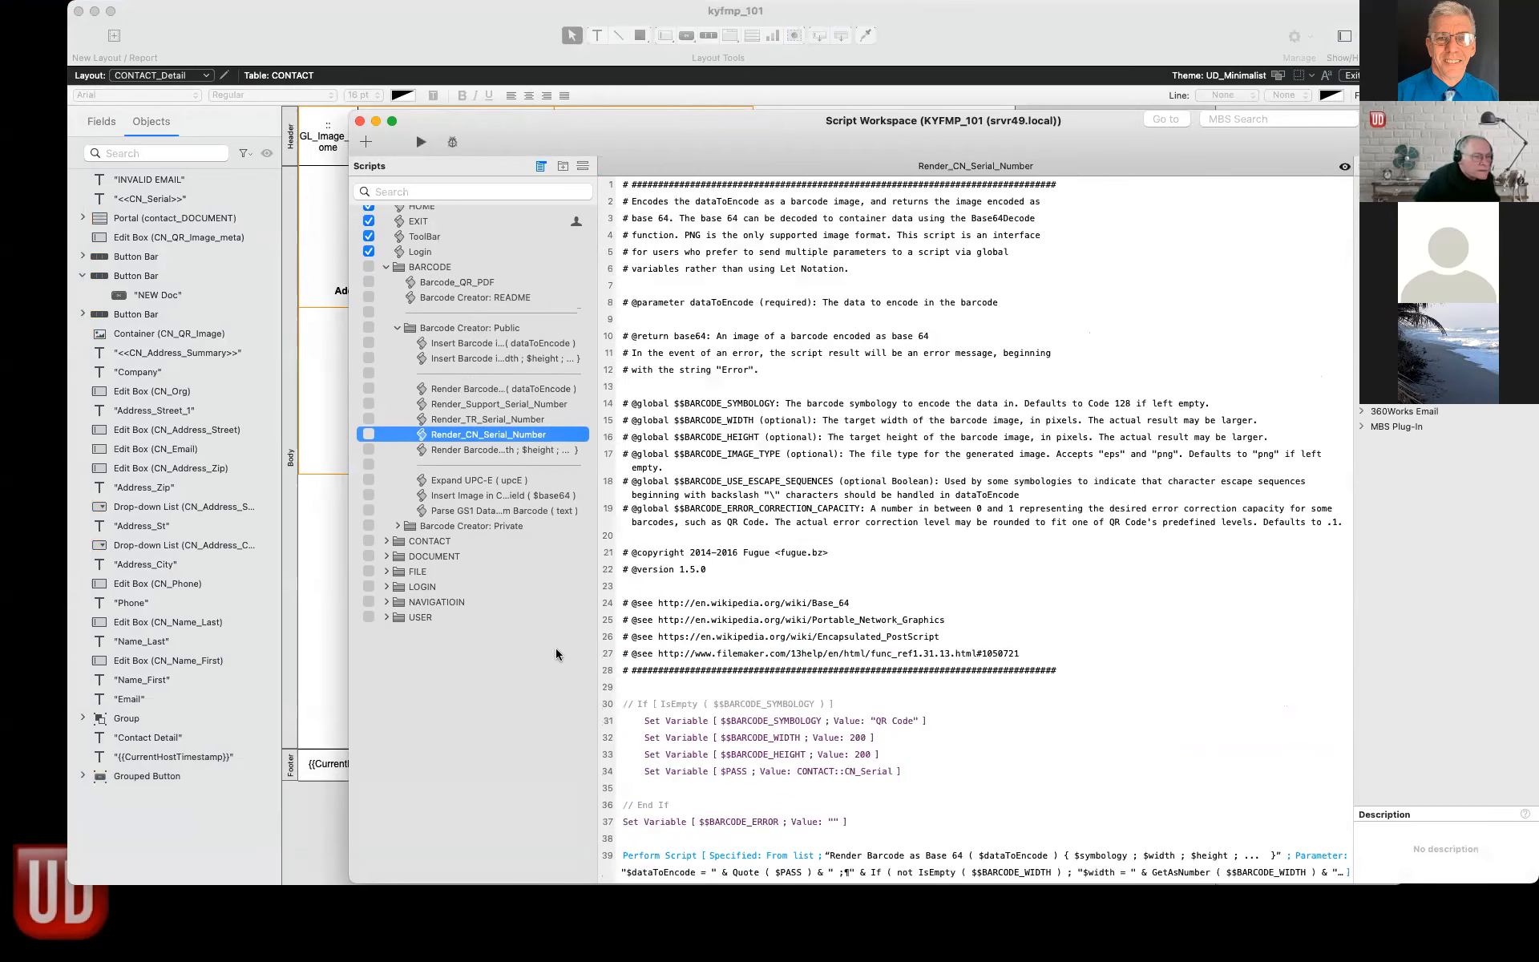
Close the Script Workspace and return the kyfmp_101 Contact Detail layout to Browse mode.
left_click(359, 121)
left_click(762, 281)
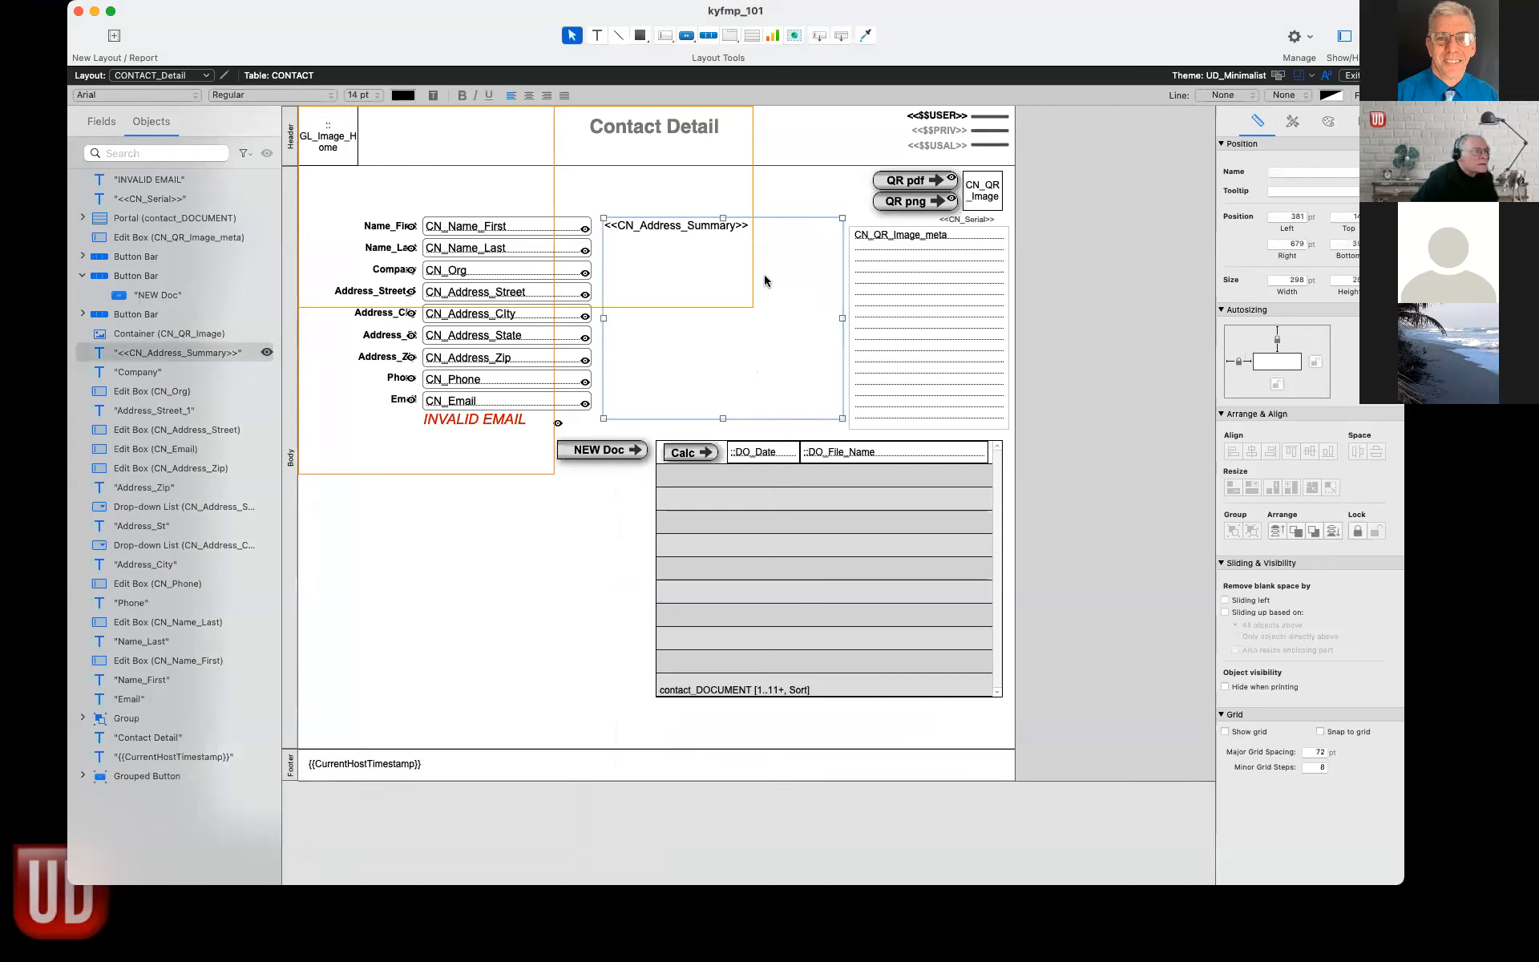
key("super+b")
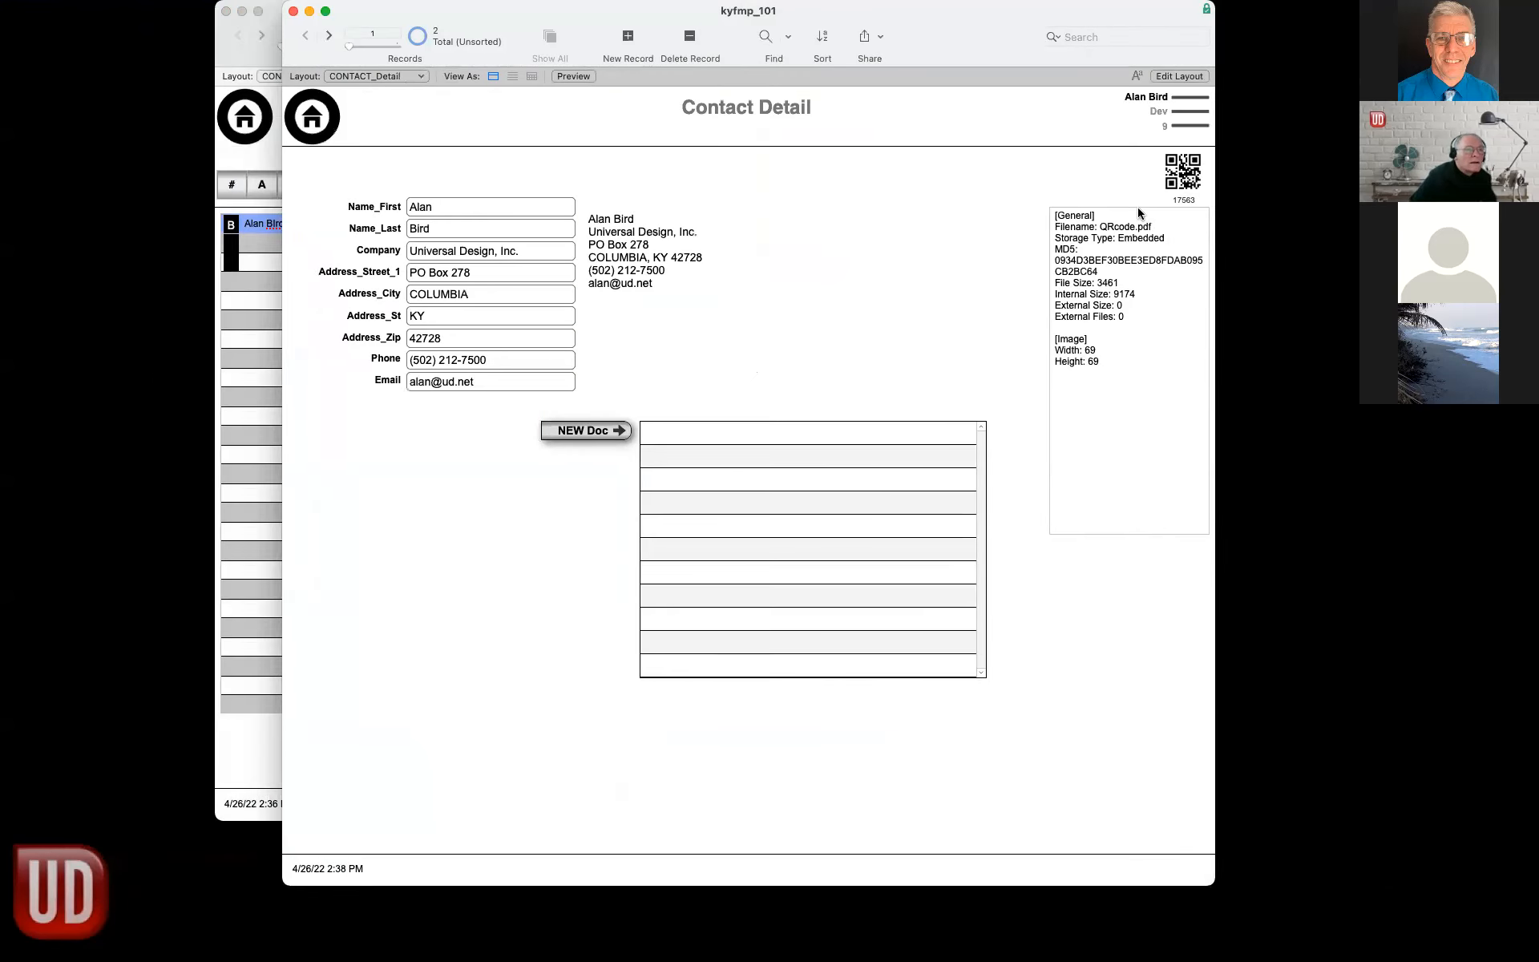
Clear the contact's QR code image on kyfmp_101's Contact Detail layout and generate a QR png in its place.
key("super+l")
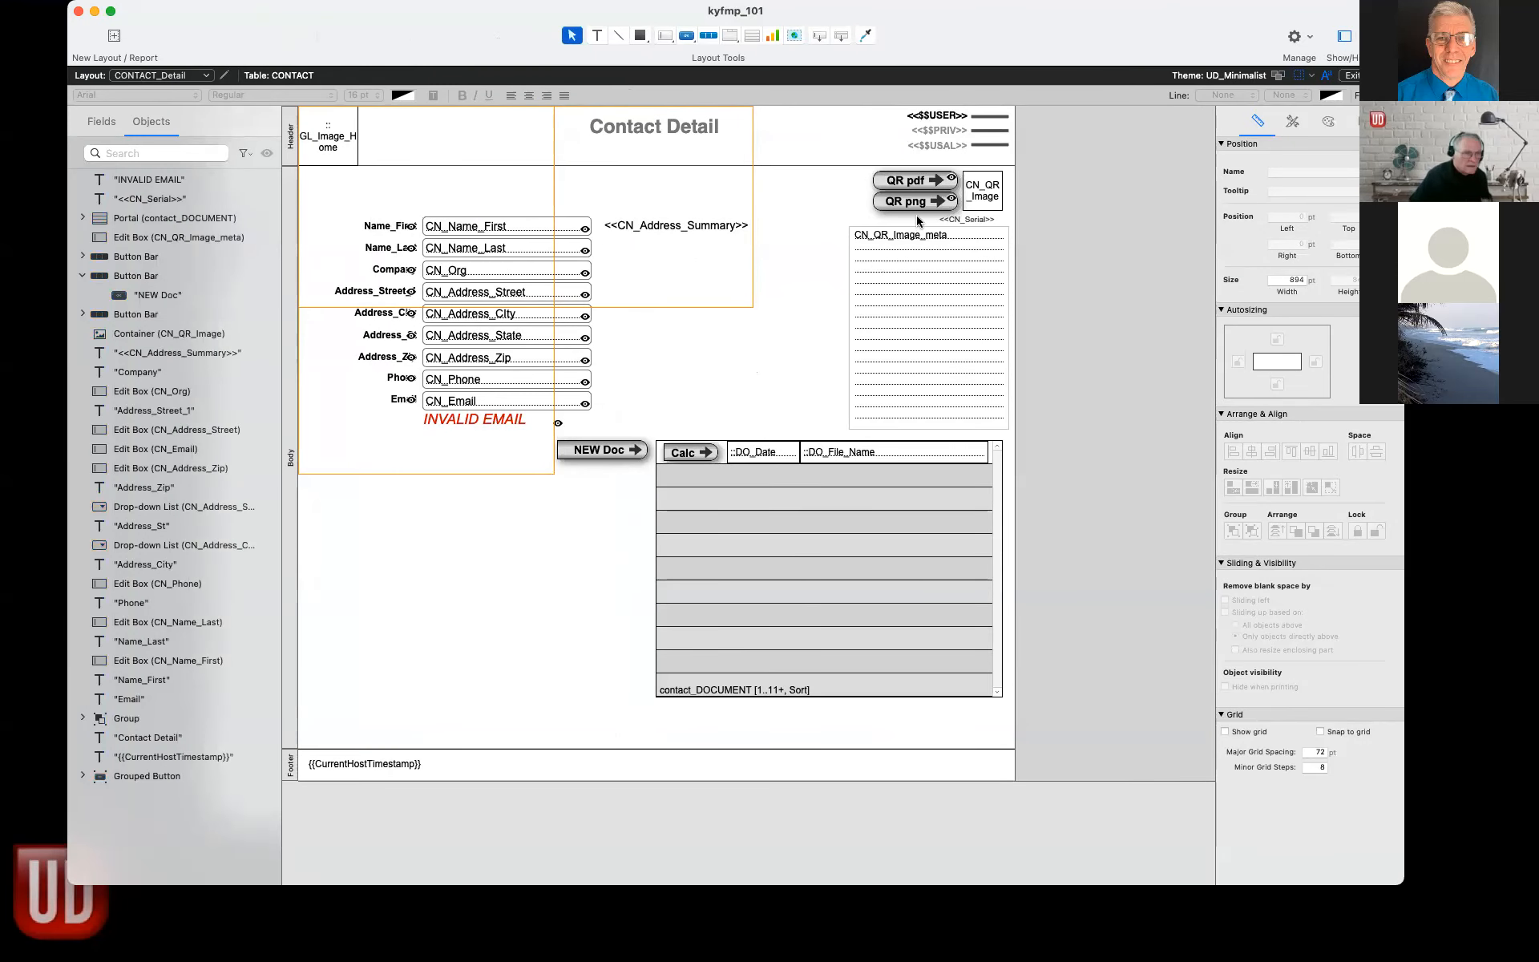
key("super+b")
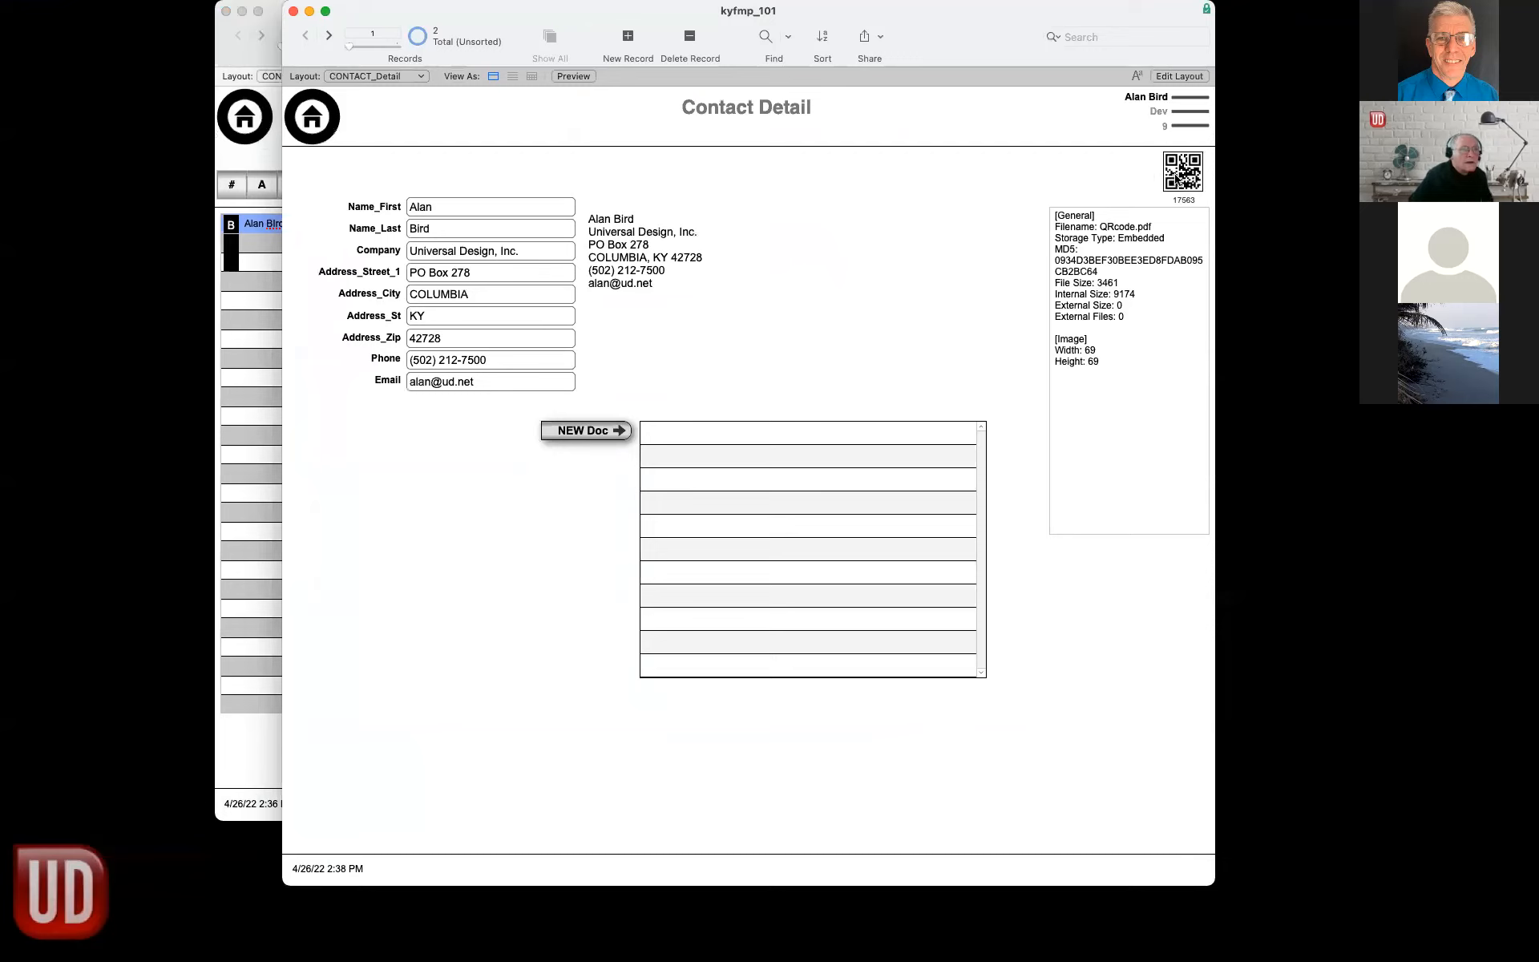
left_click(1181, 178)
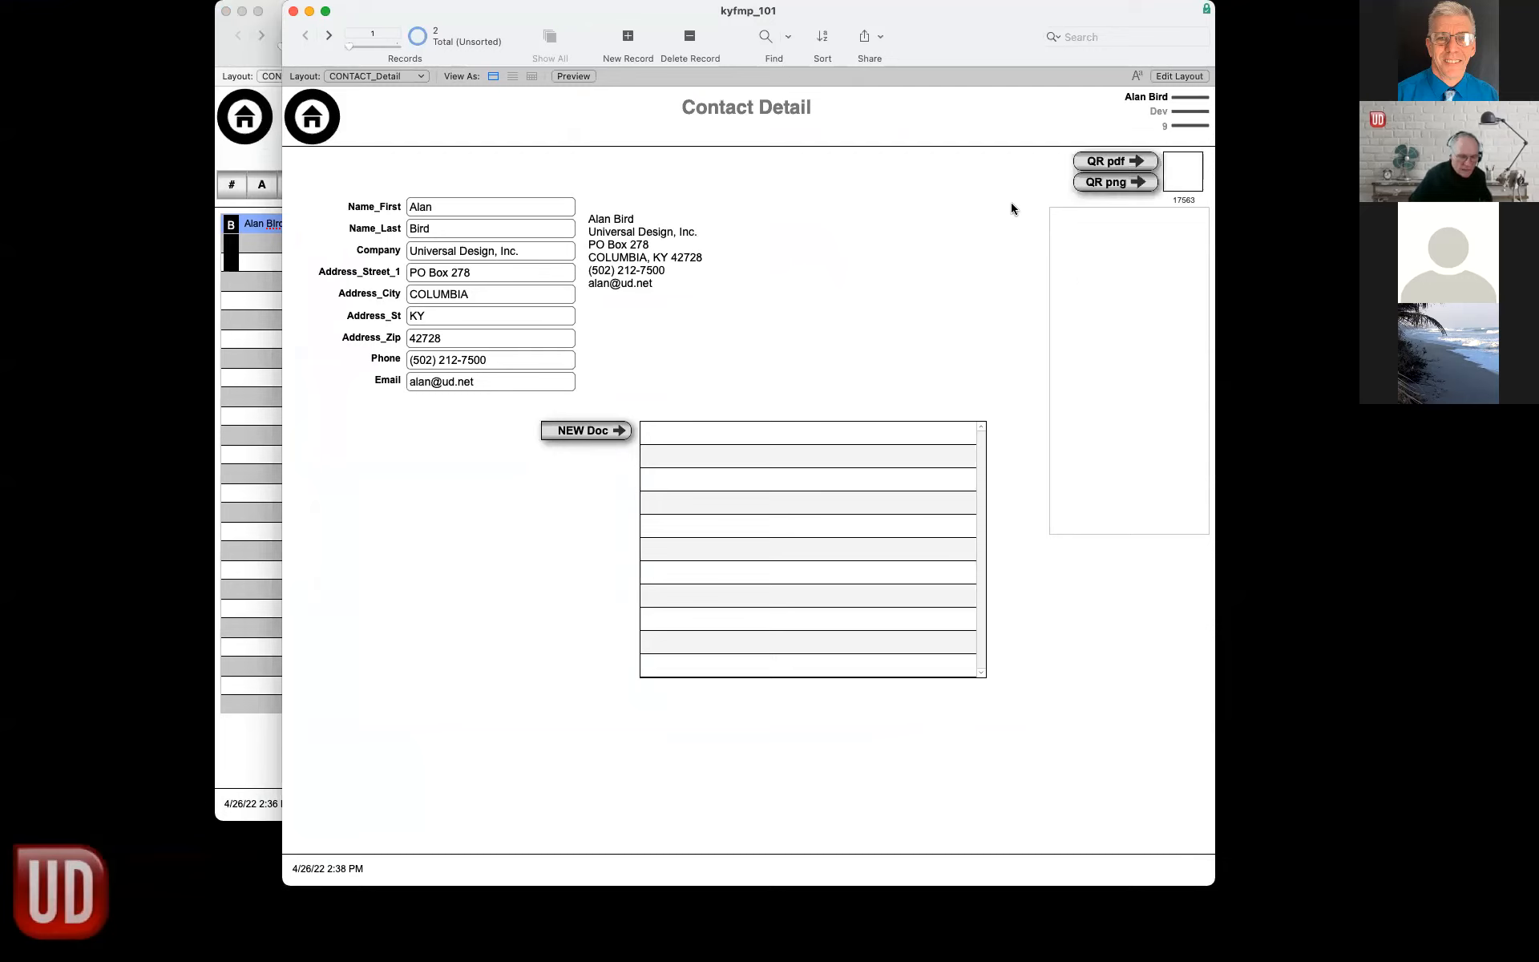
left_click(1110, 164)
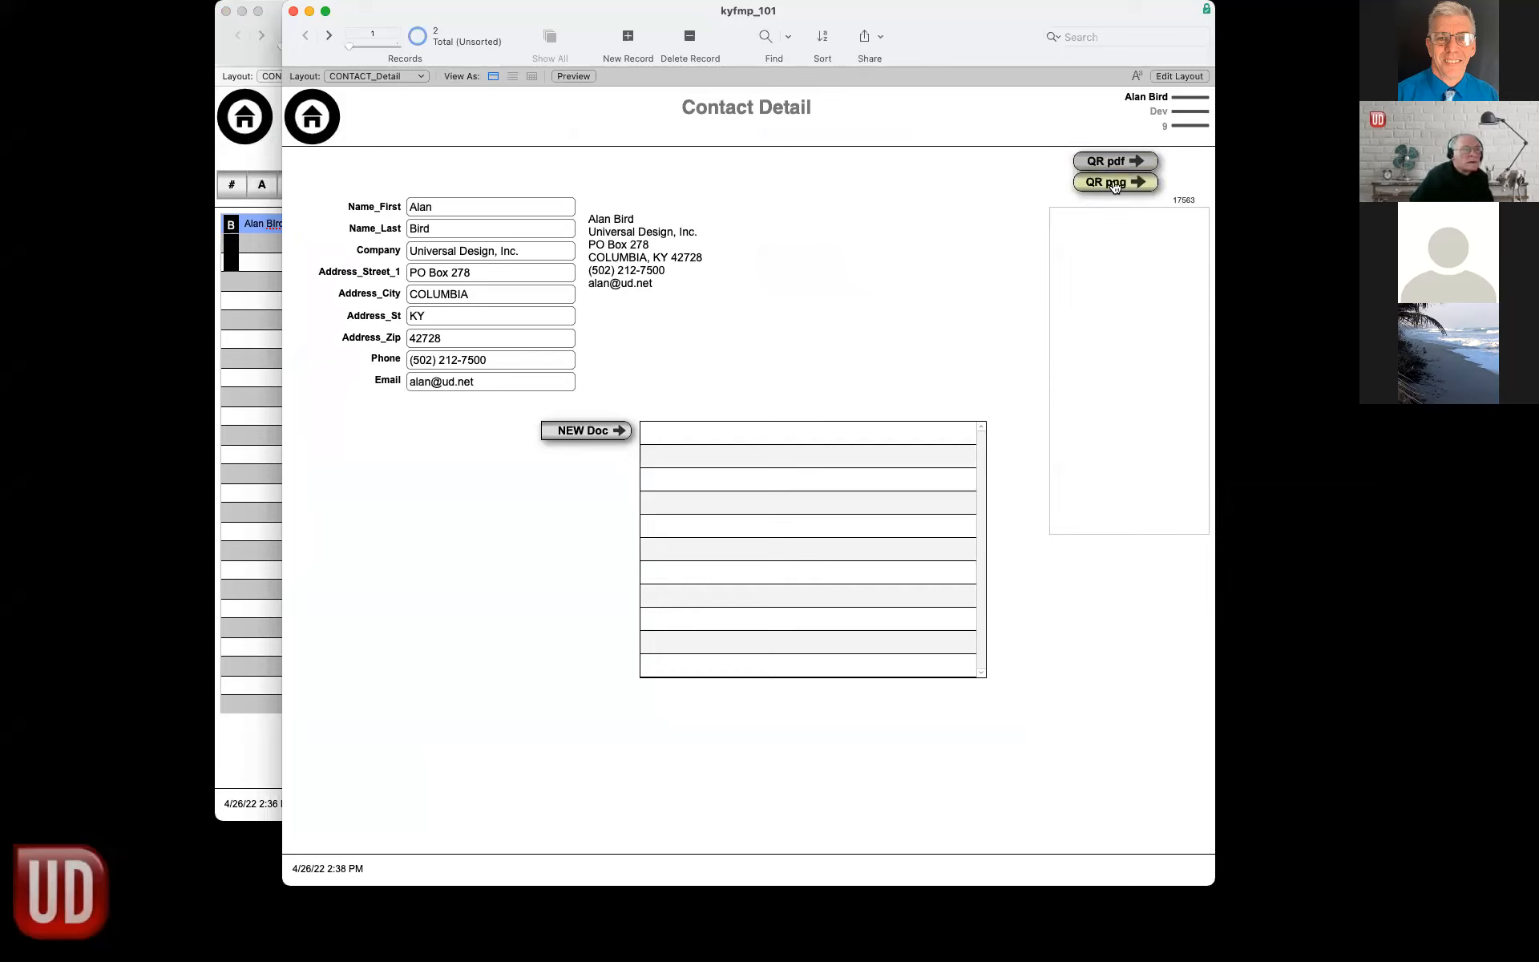
left_click(1114, 185)
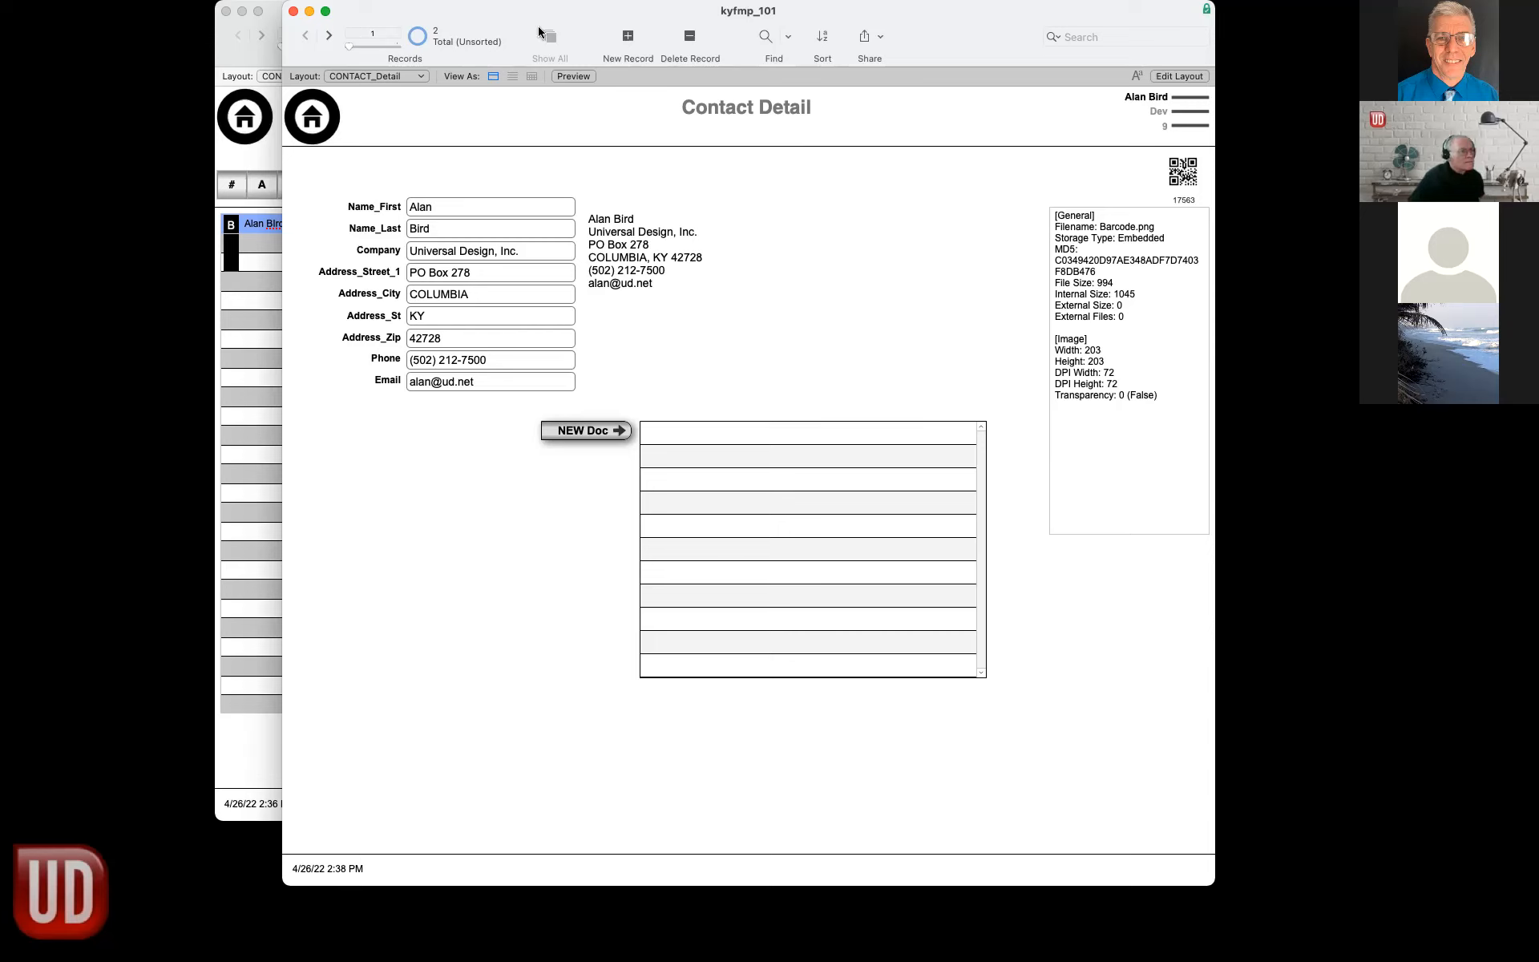
Reposition the kyfmp_101 window over KYFMP_2204 and shorten it to about the same height as that window.
left_click_drag(567, 12, 701, 53)
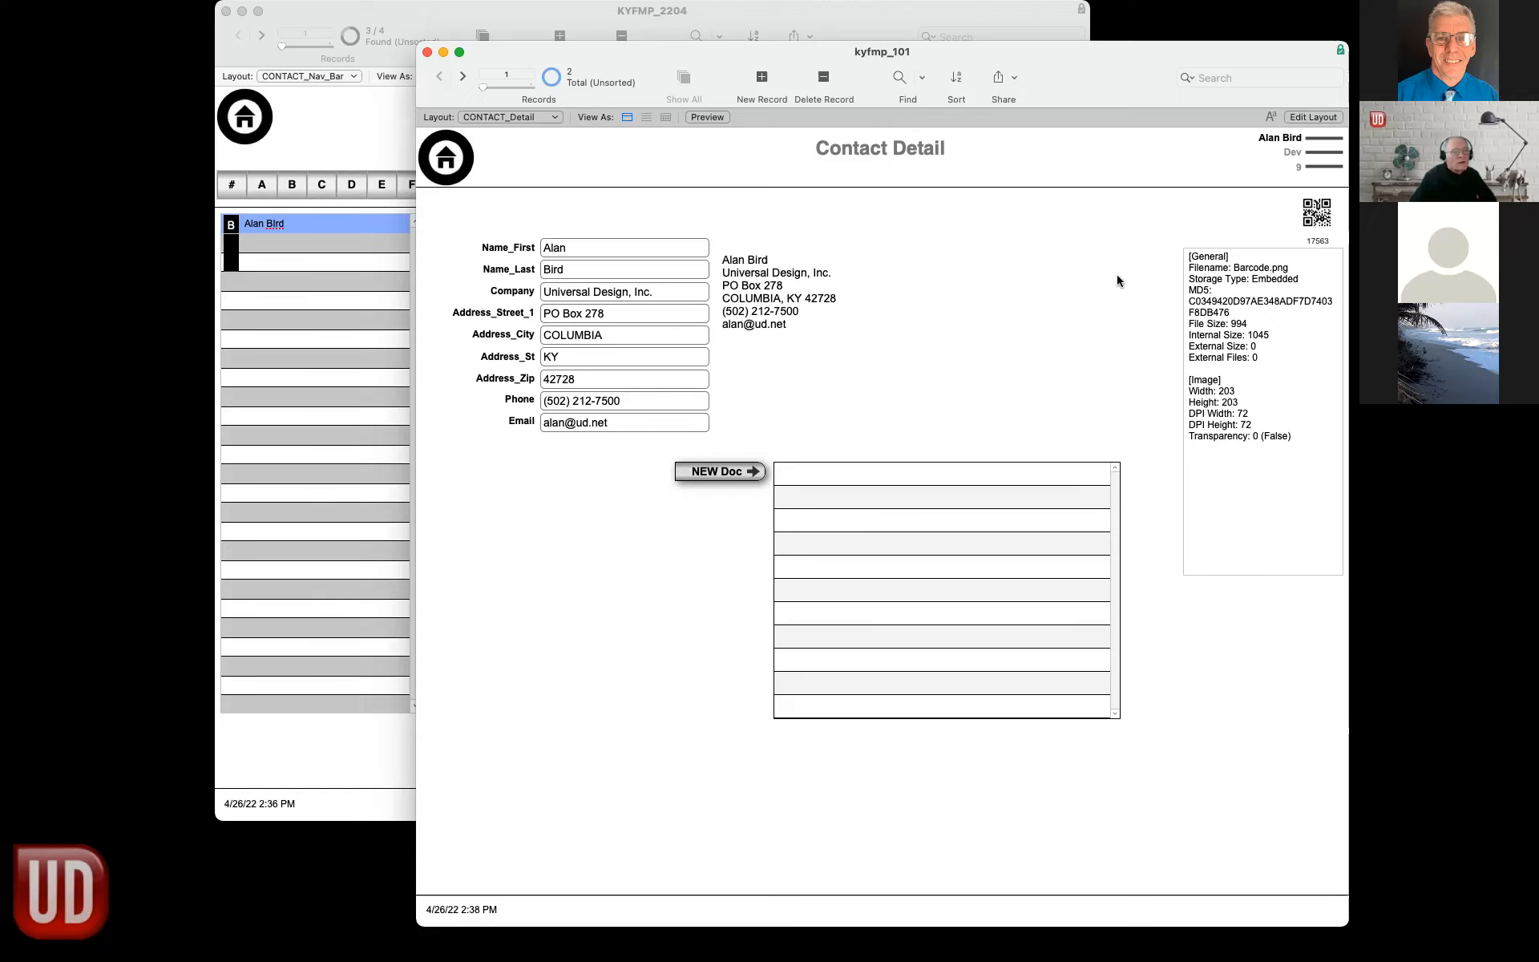
left_click_drag(1098, 79, 1119, 55)
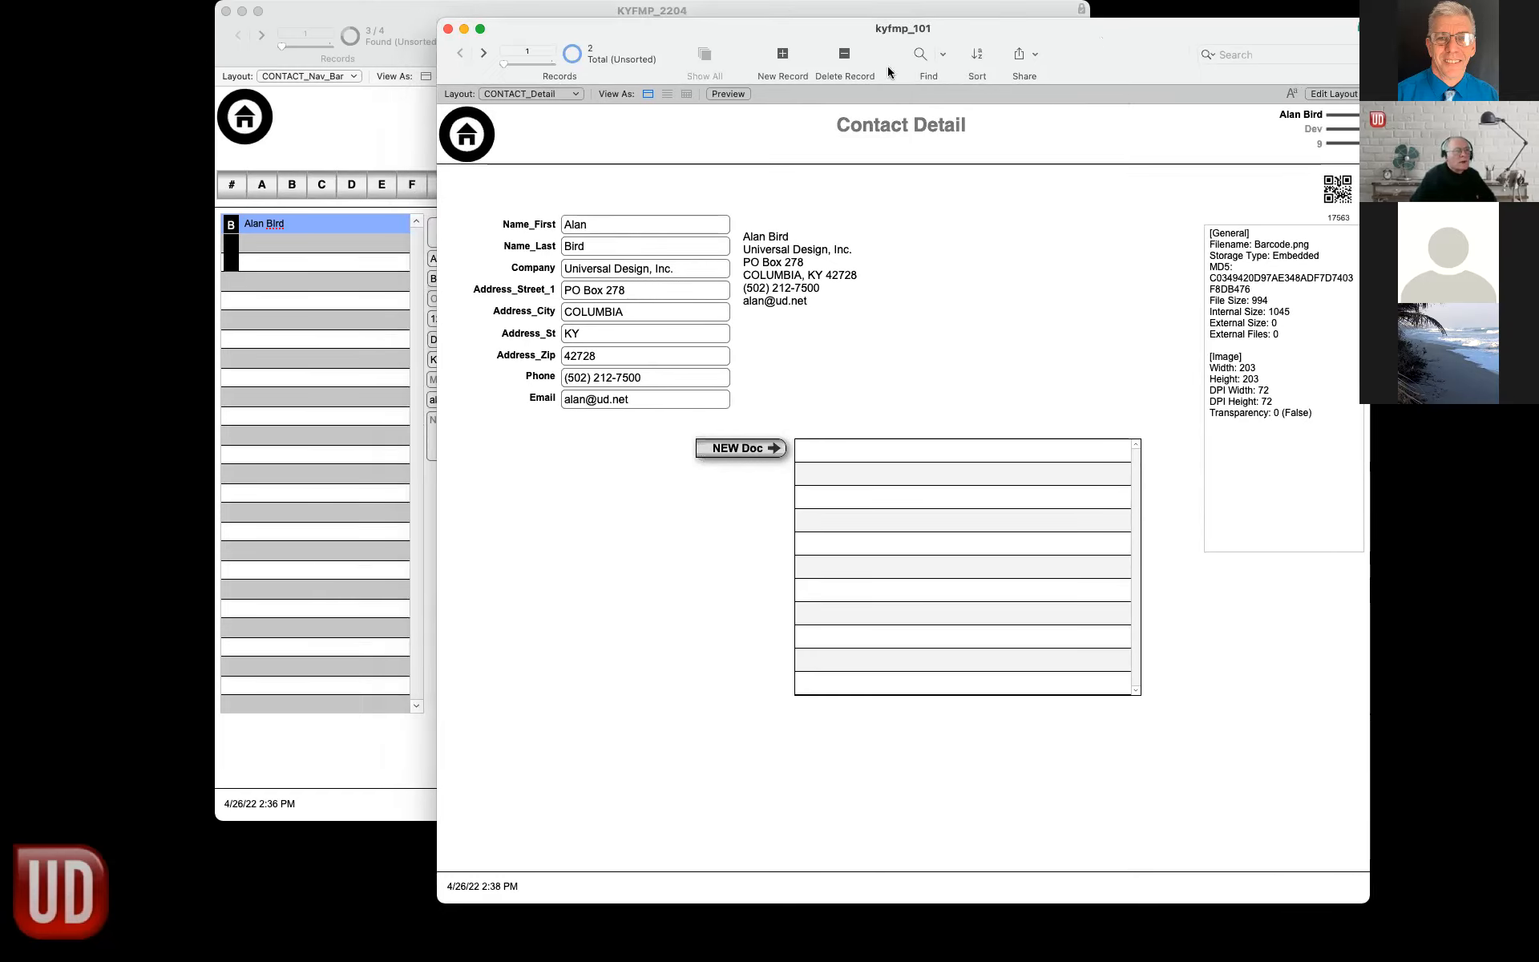
left_click_drag(781, 31, 812, 13)
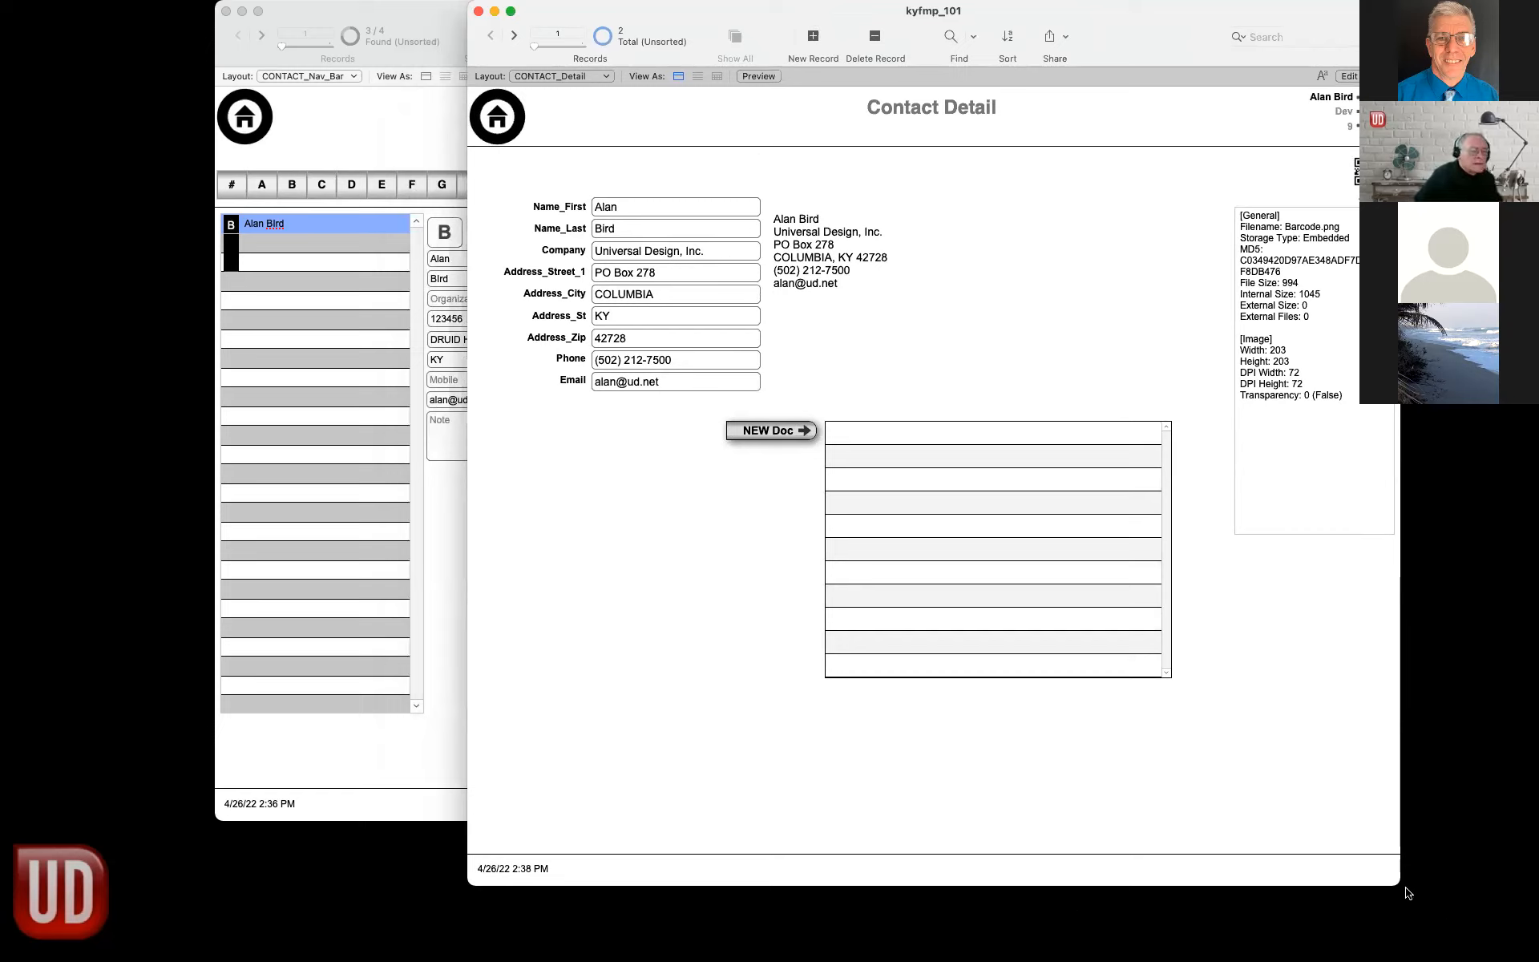
left_click_drag(1398, 882, 1401, 817)
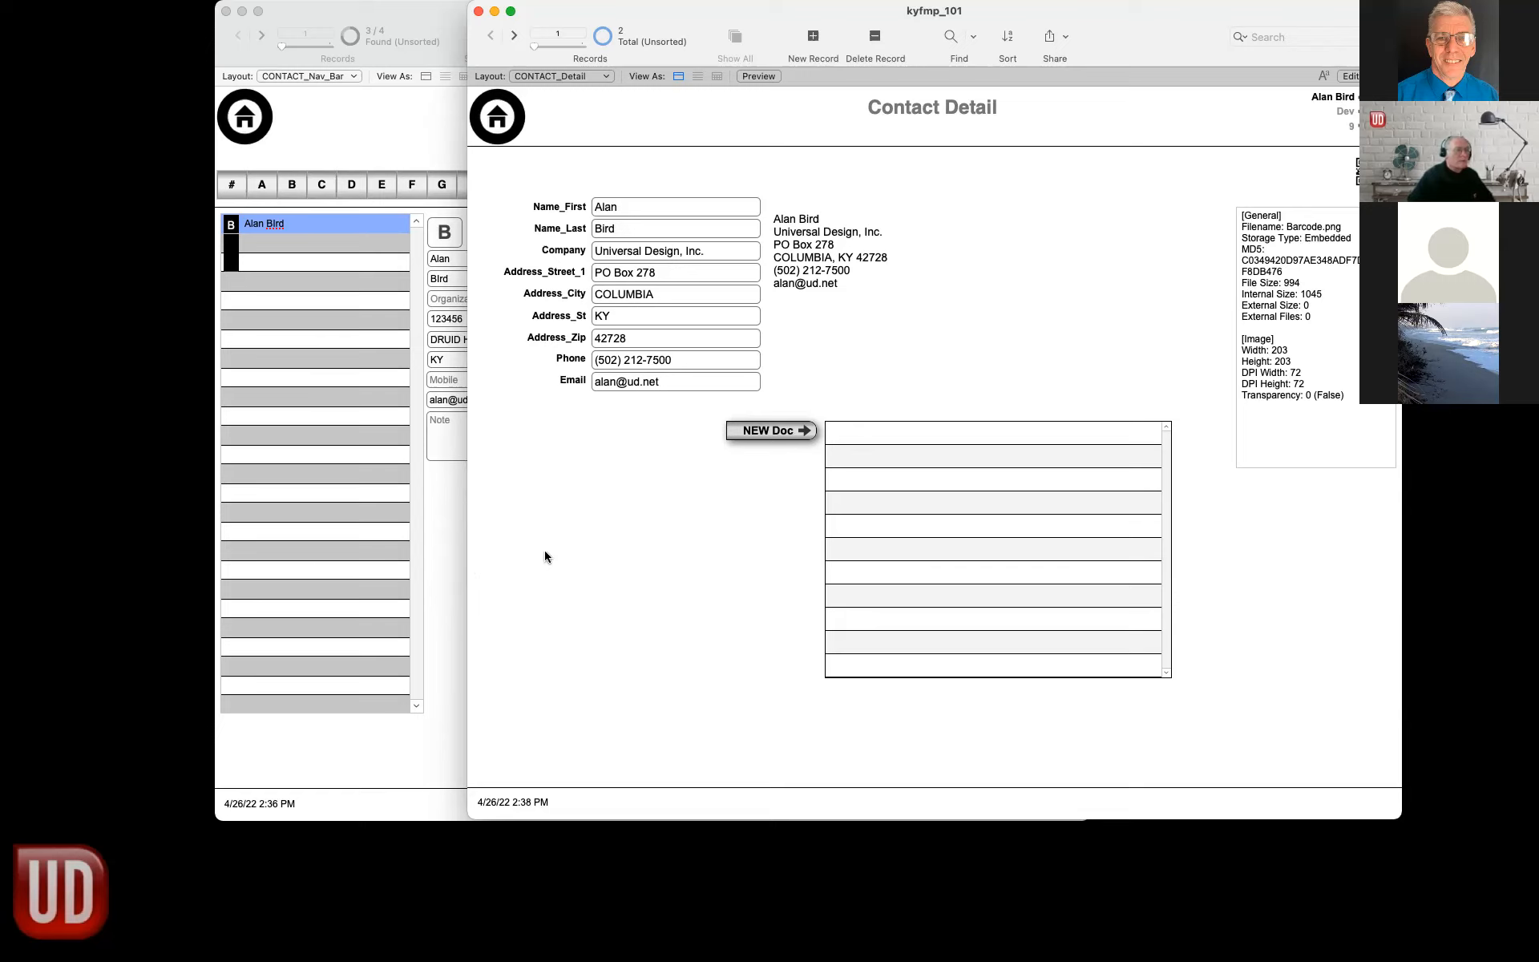
left_click_drag(553, 12, 466, 20)
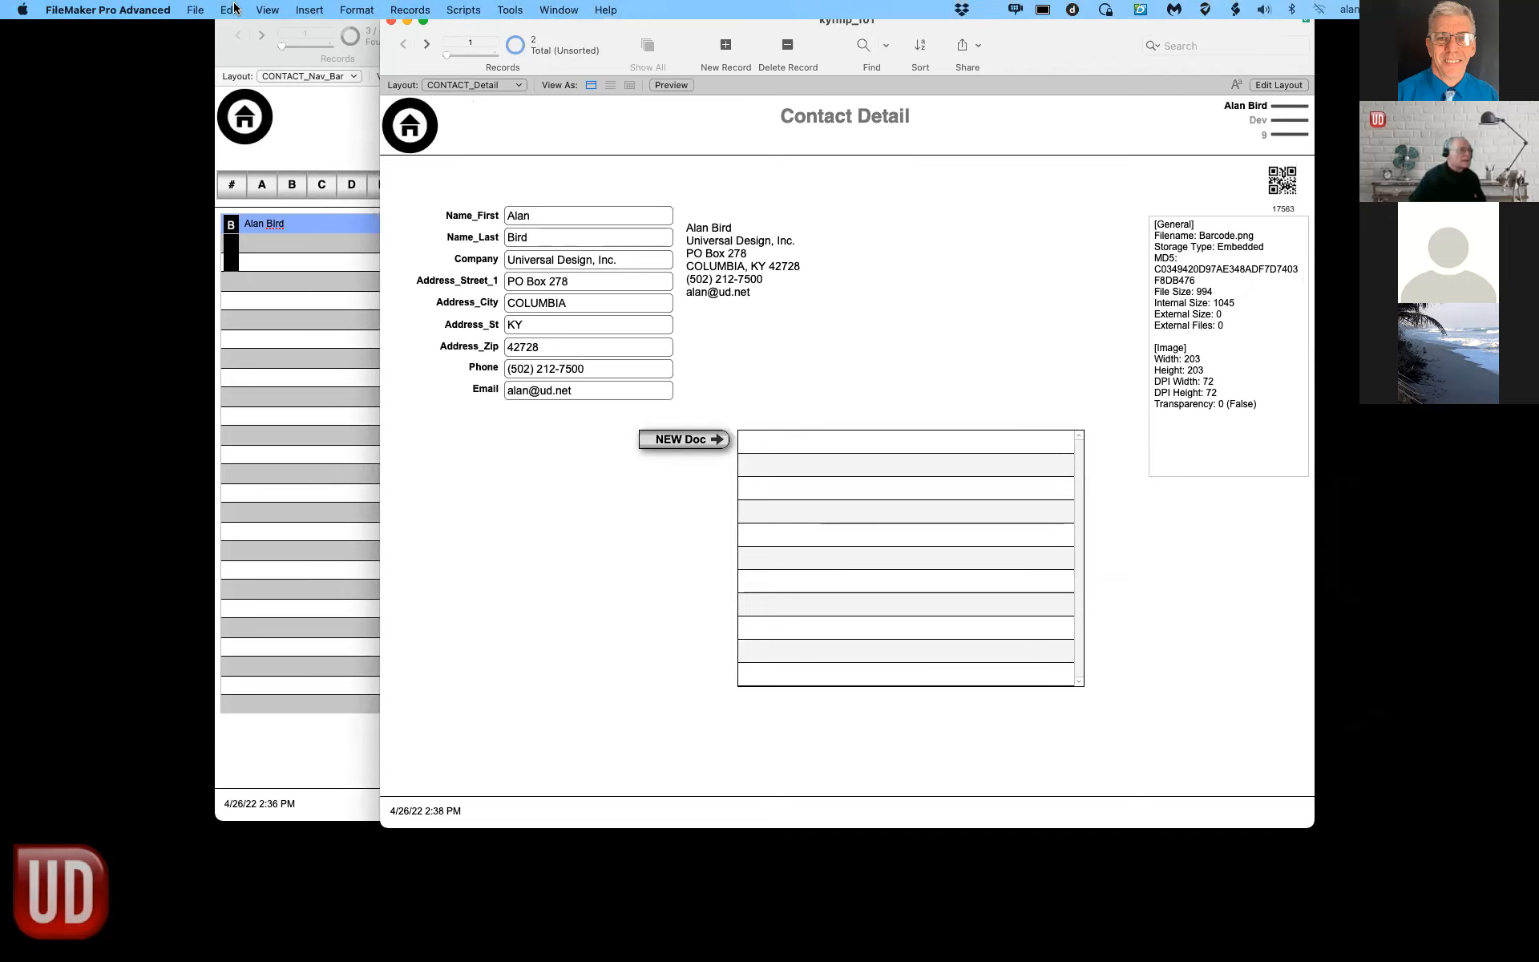
View the table list in the KYFMP_101 database definitions and cancel without making changes.
left_click(230, 9)
left_click(491, 126)
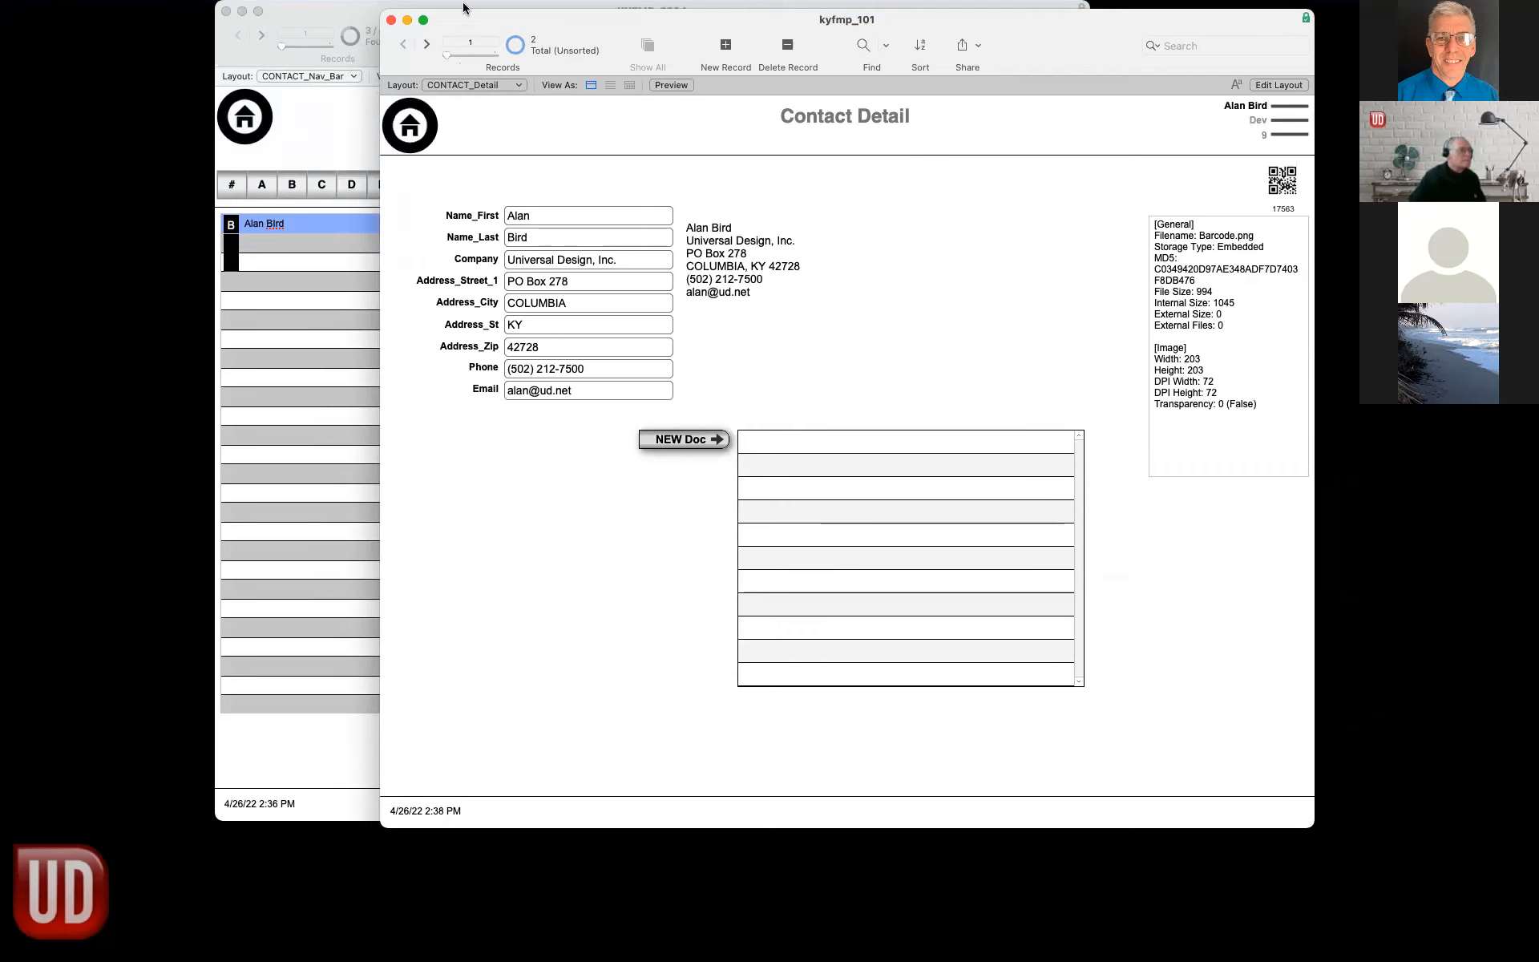
left_click(196, 10)
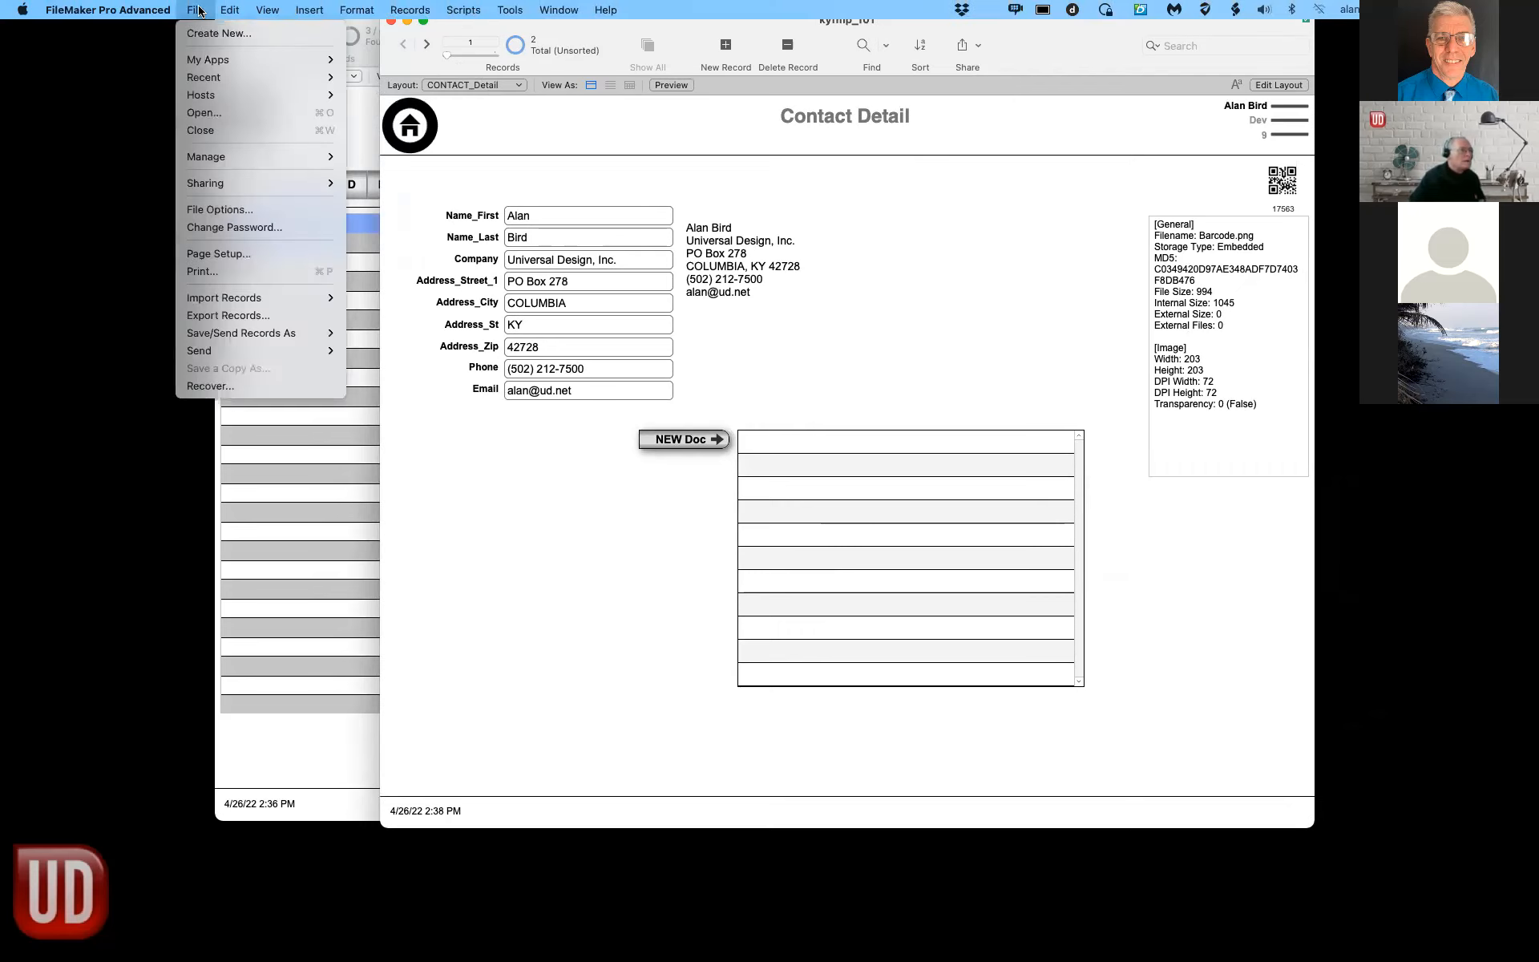
mouse_move(259, 157)
left_click(401, 158)
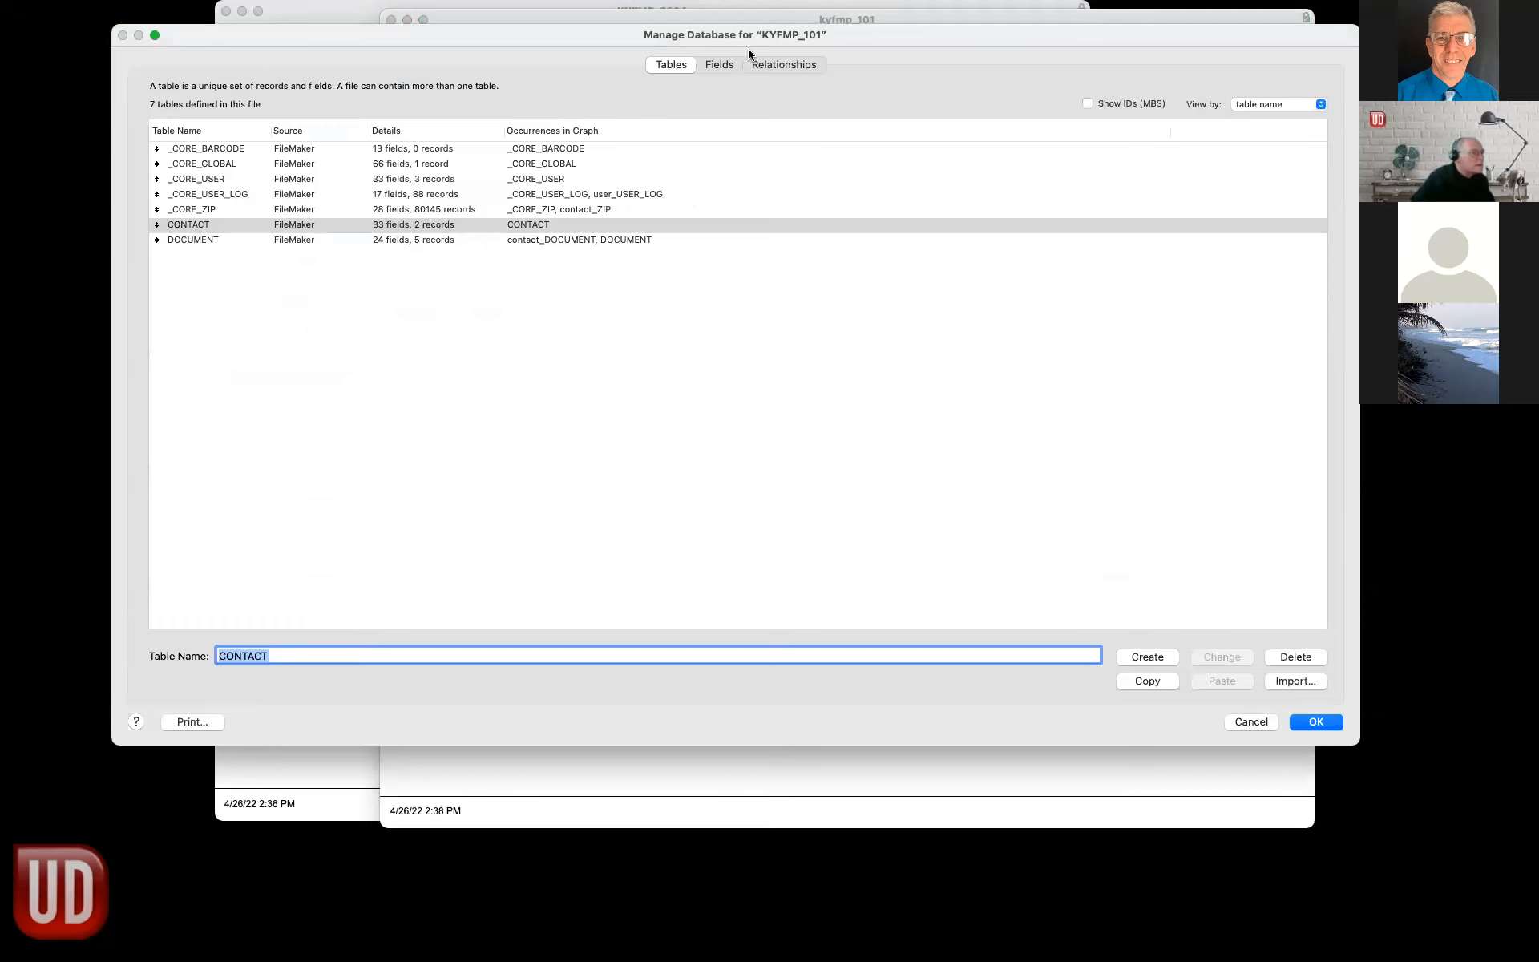
left_click(1252, 722)
Open the KYFMP_101 Script Workspace and examine Render_CN_Serial_Number and the Insert Barcode in Current Field ( dataToEncode ) script.
left_click(470, 9)
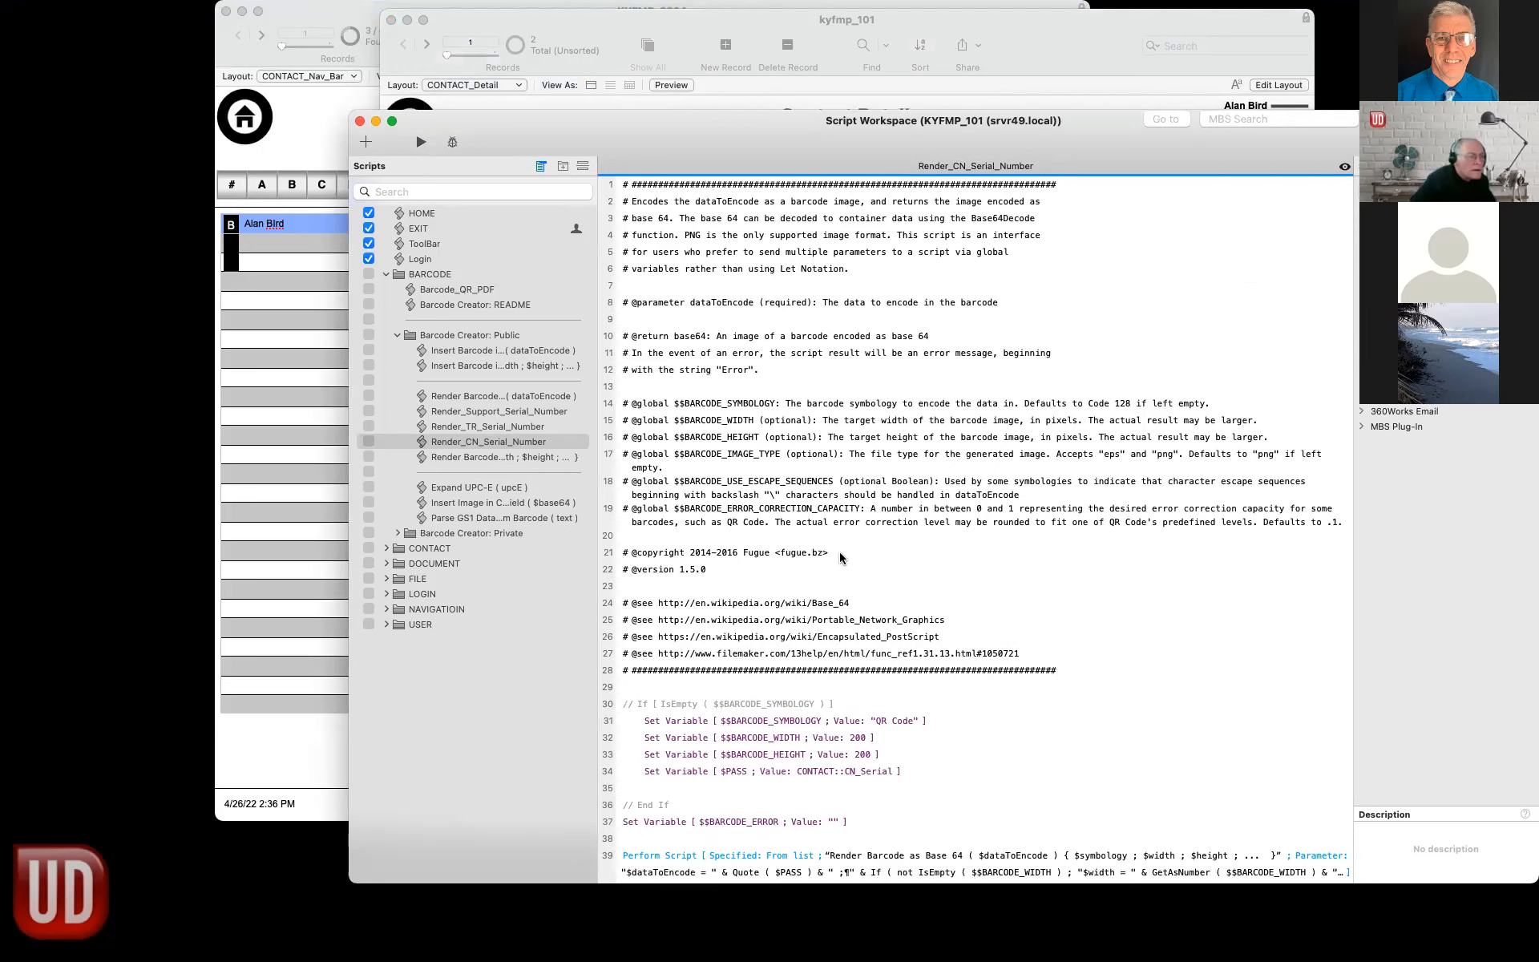
scroll(840, 558, "down", 5)
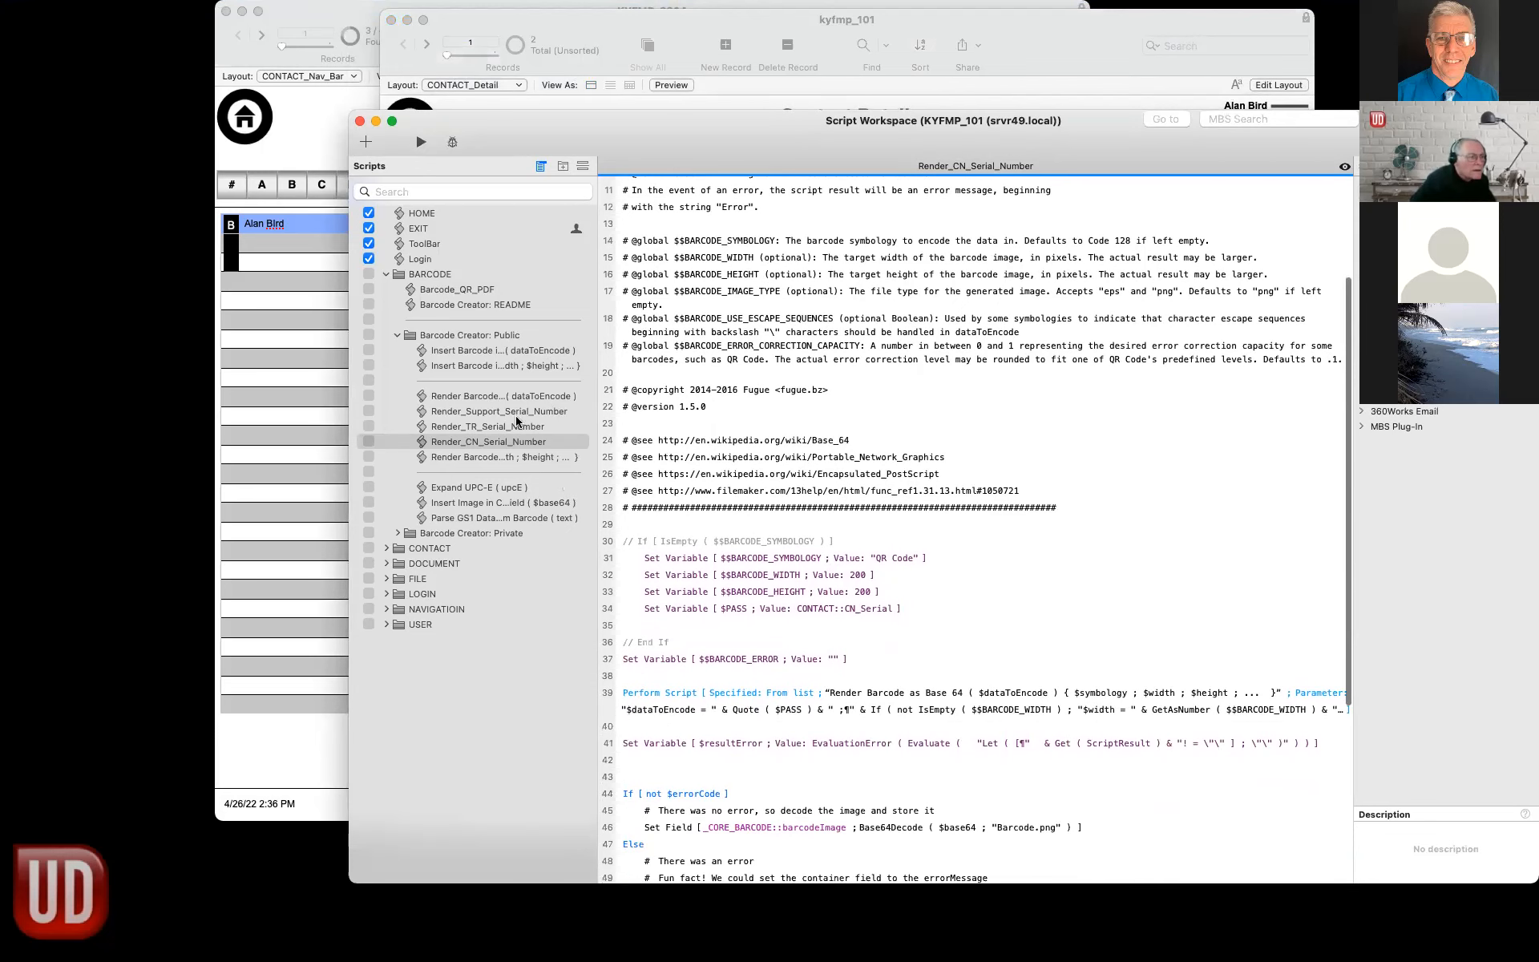
left_click(460, 351)
left_click(458, 350)
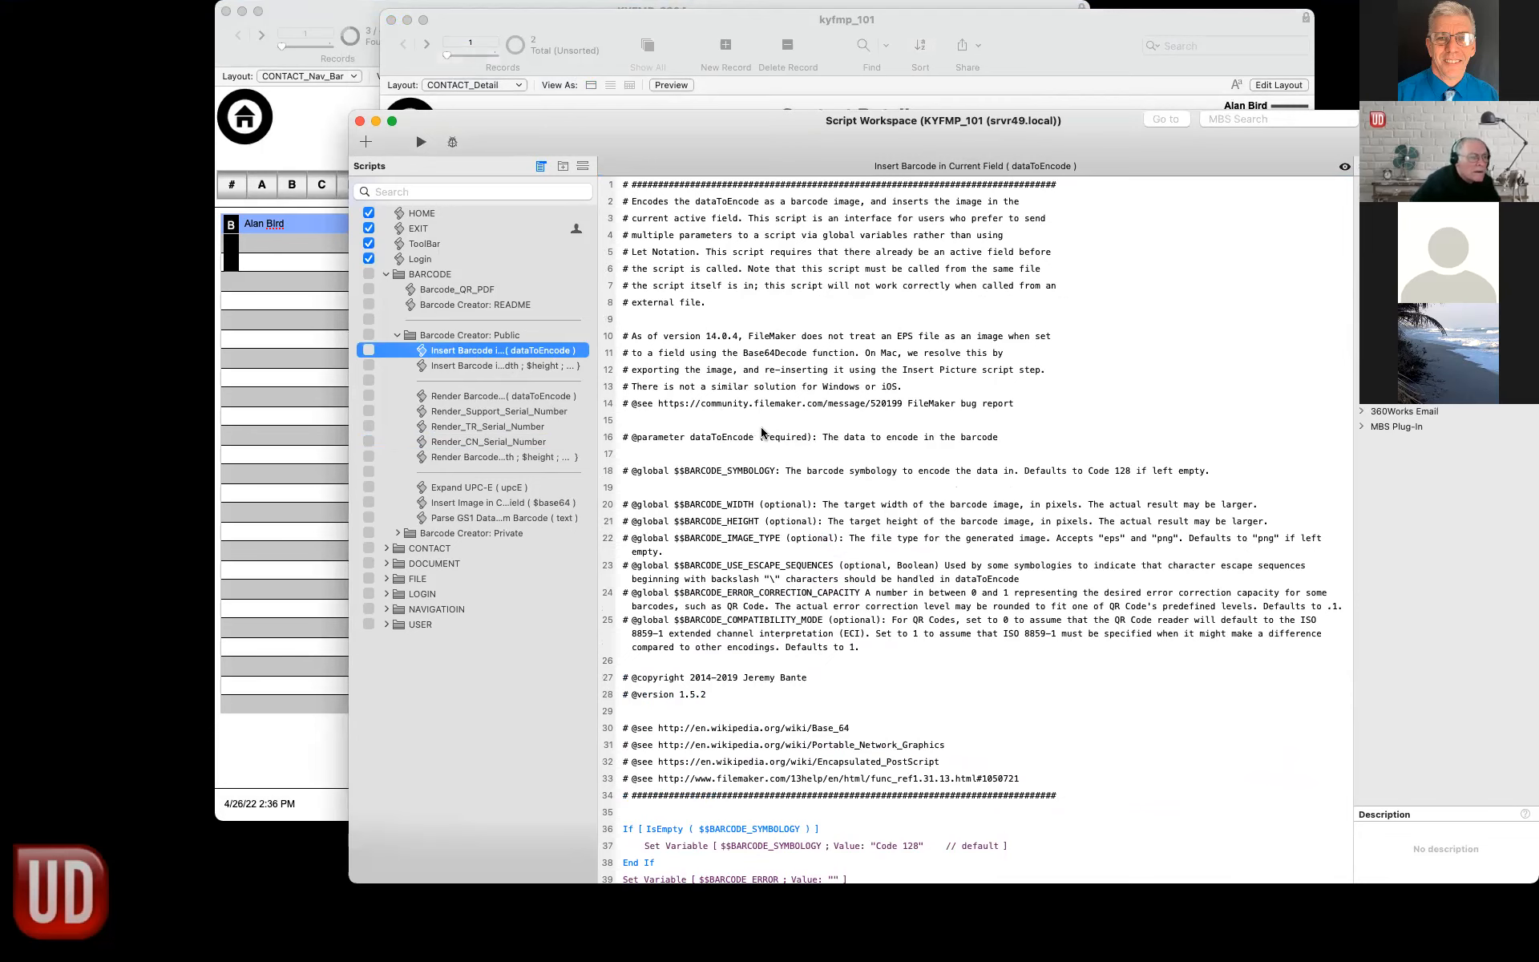
scroll(763, 433, "down", 2)
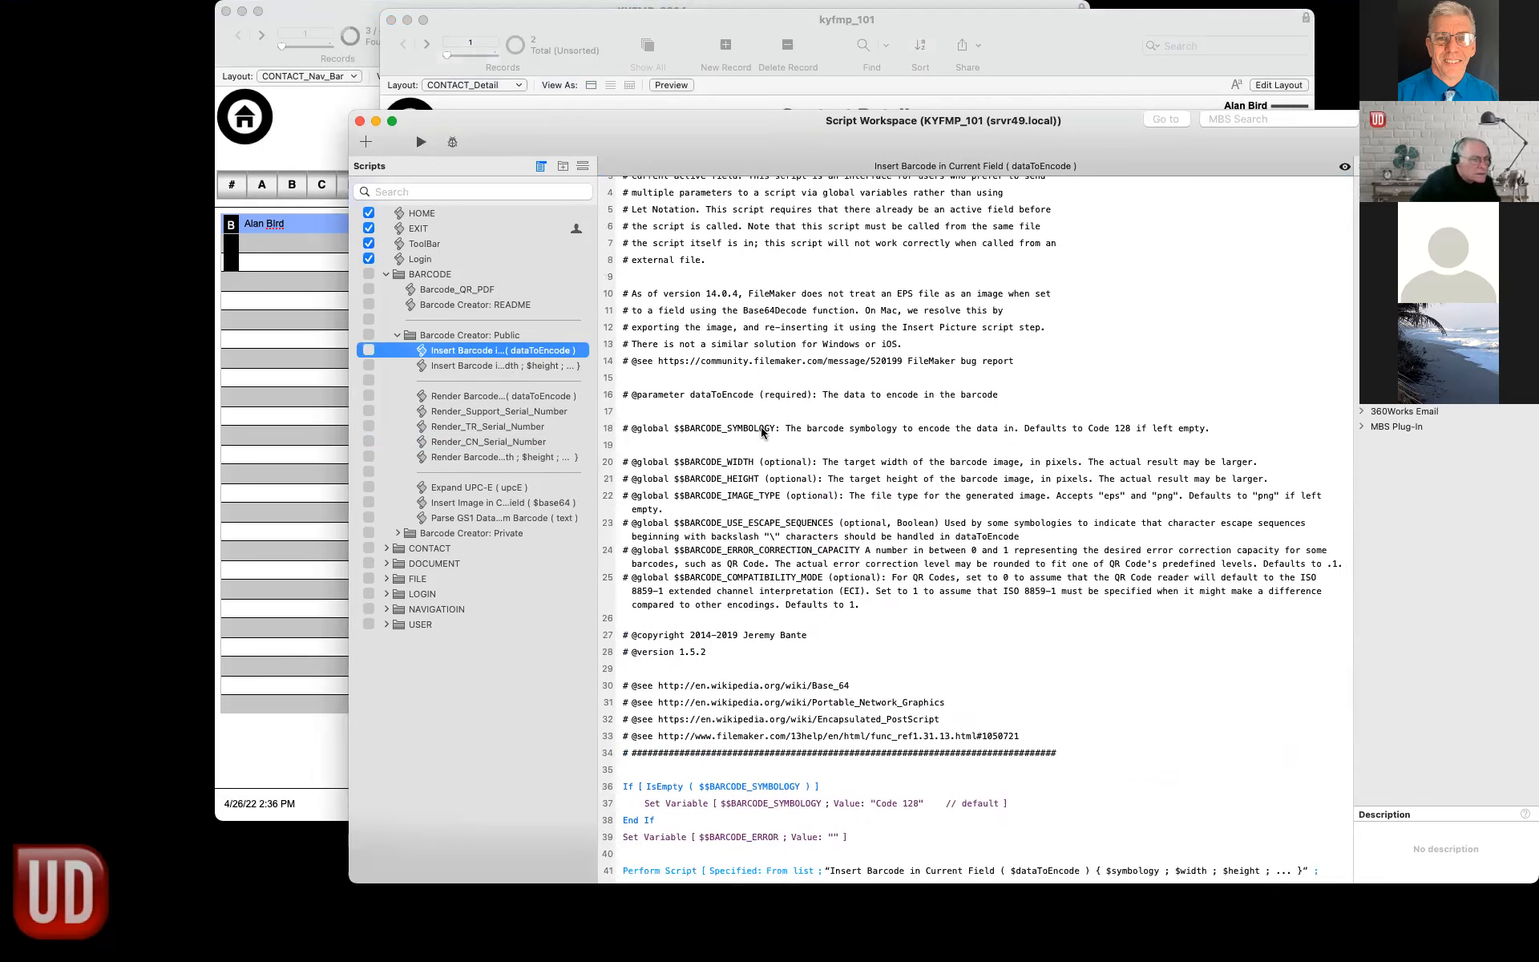
scroll(762, 433, "down", 5)
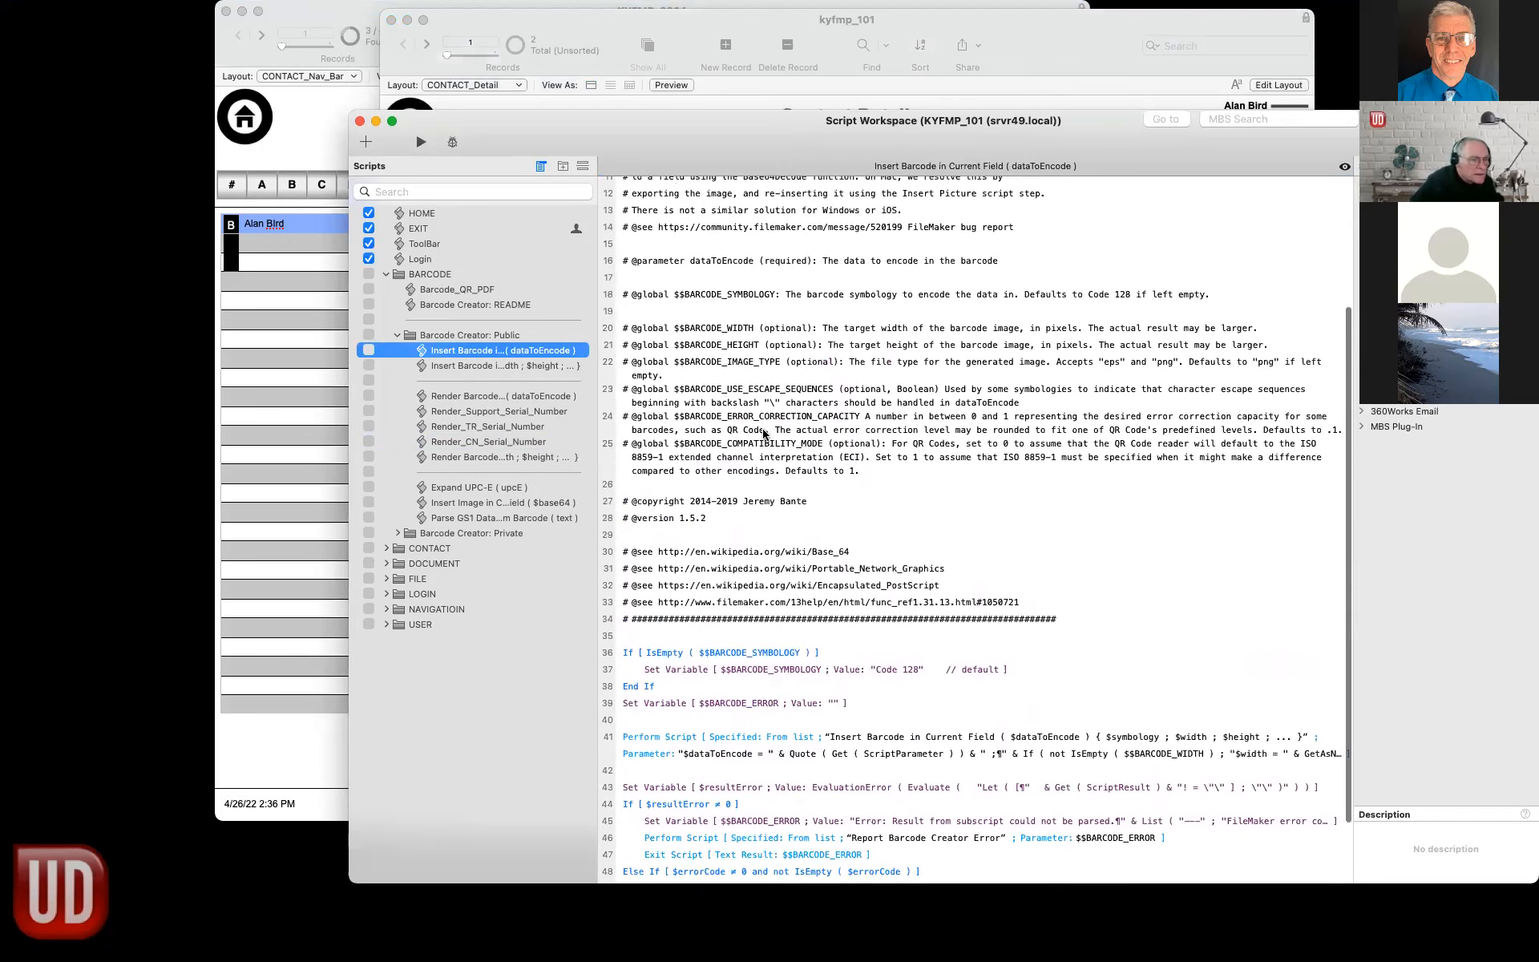
scroll(763, 435, "up", 6)
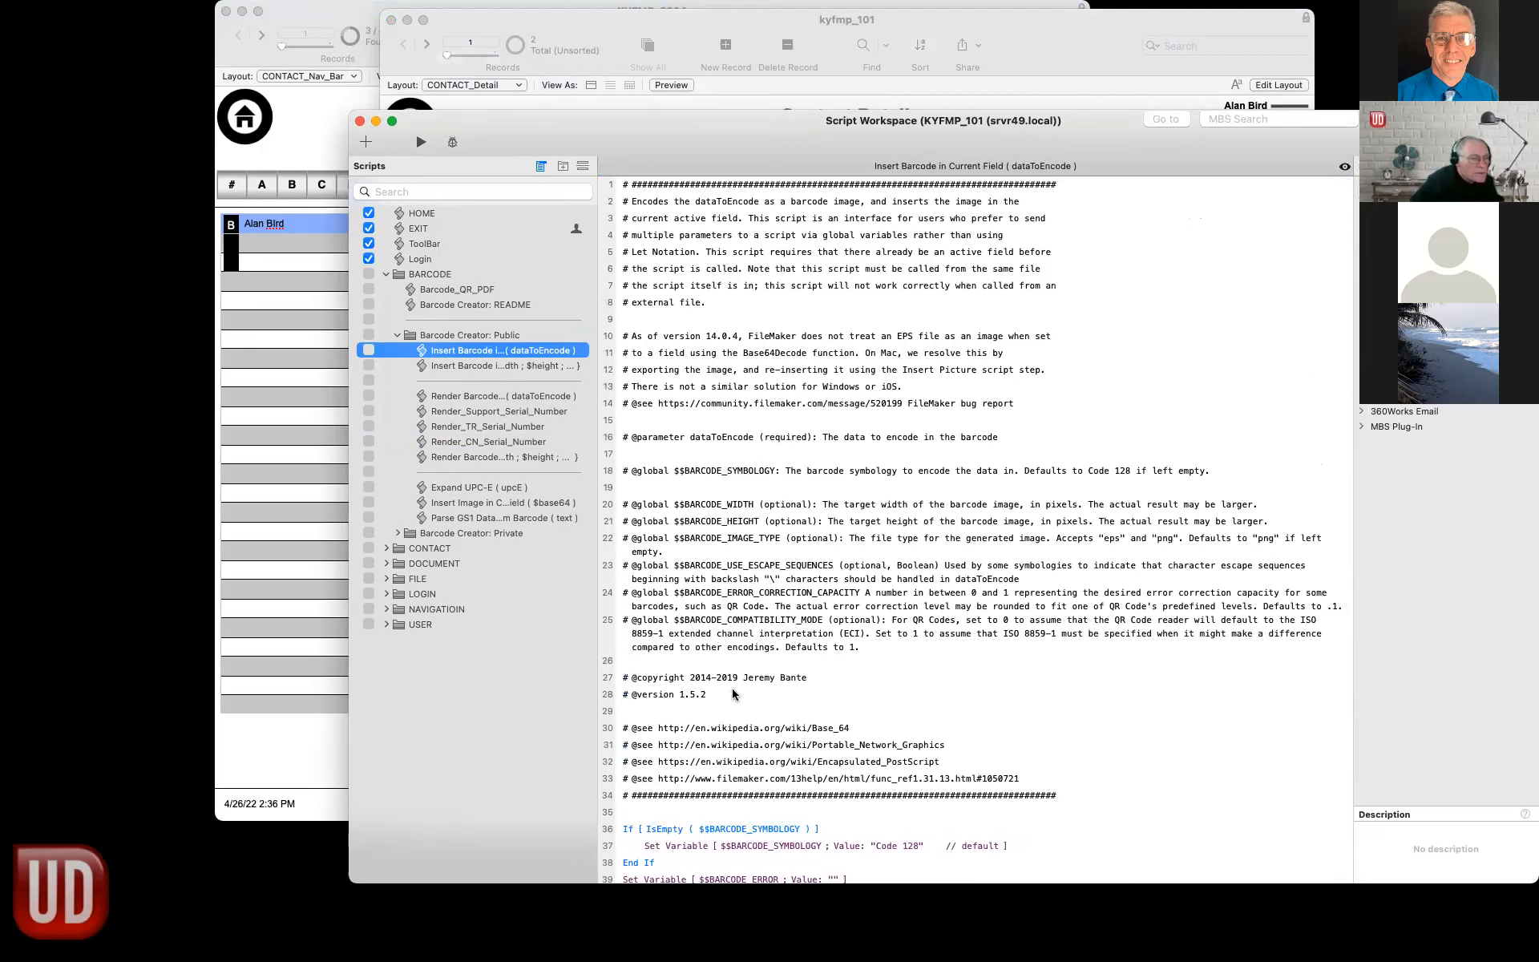
Examine the multi-parameter Insert Barcode in Current Field script and the copyright and version comments in Render Barcode as Base 64 ( dataToEncode ).
left_click(465, 367)
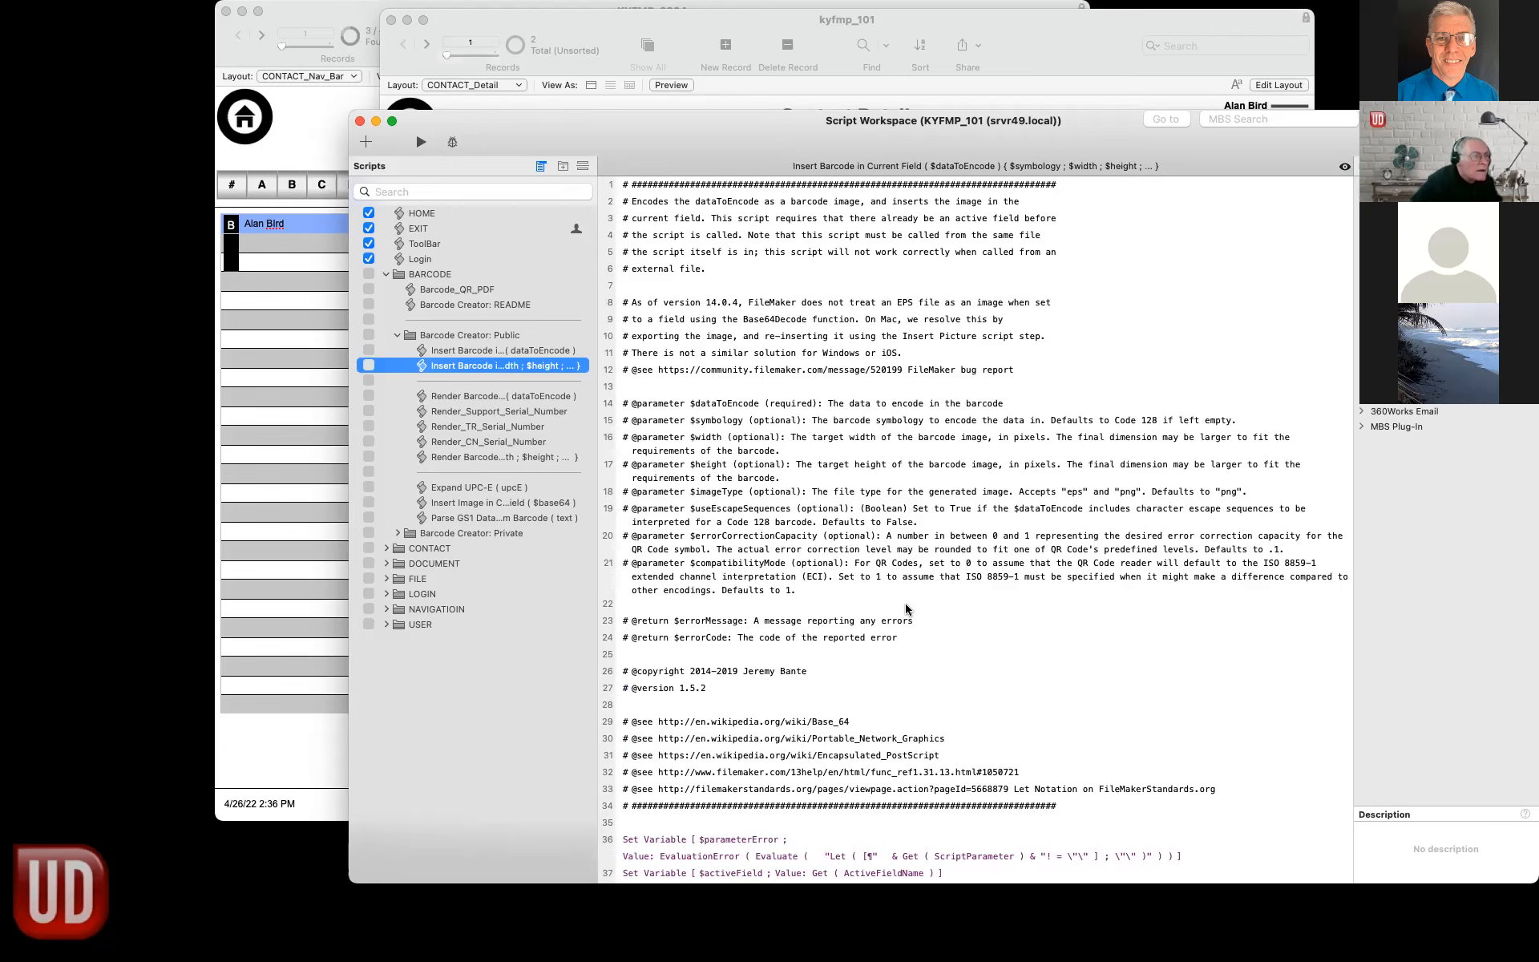
left_click(472, 396)
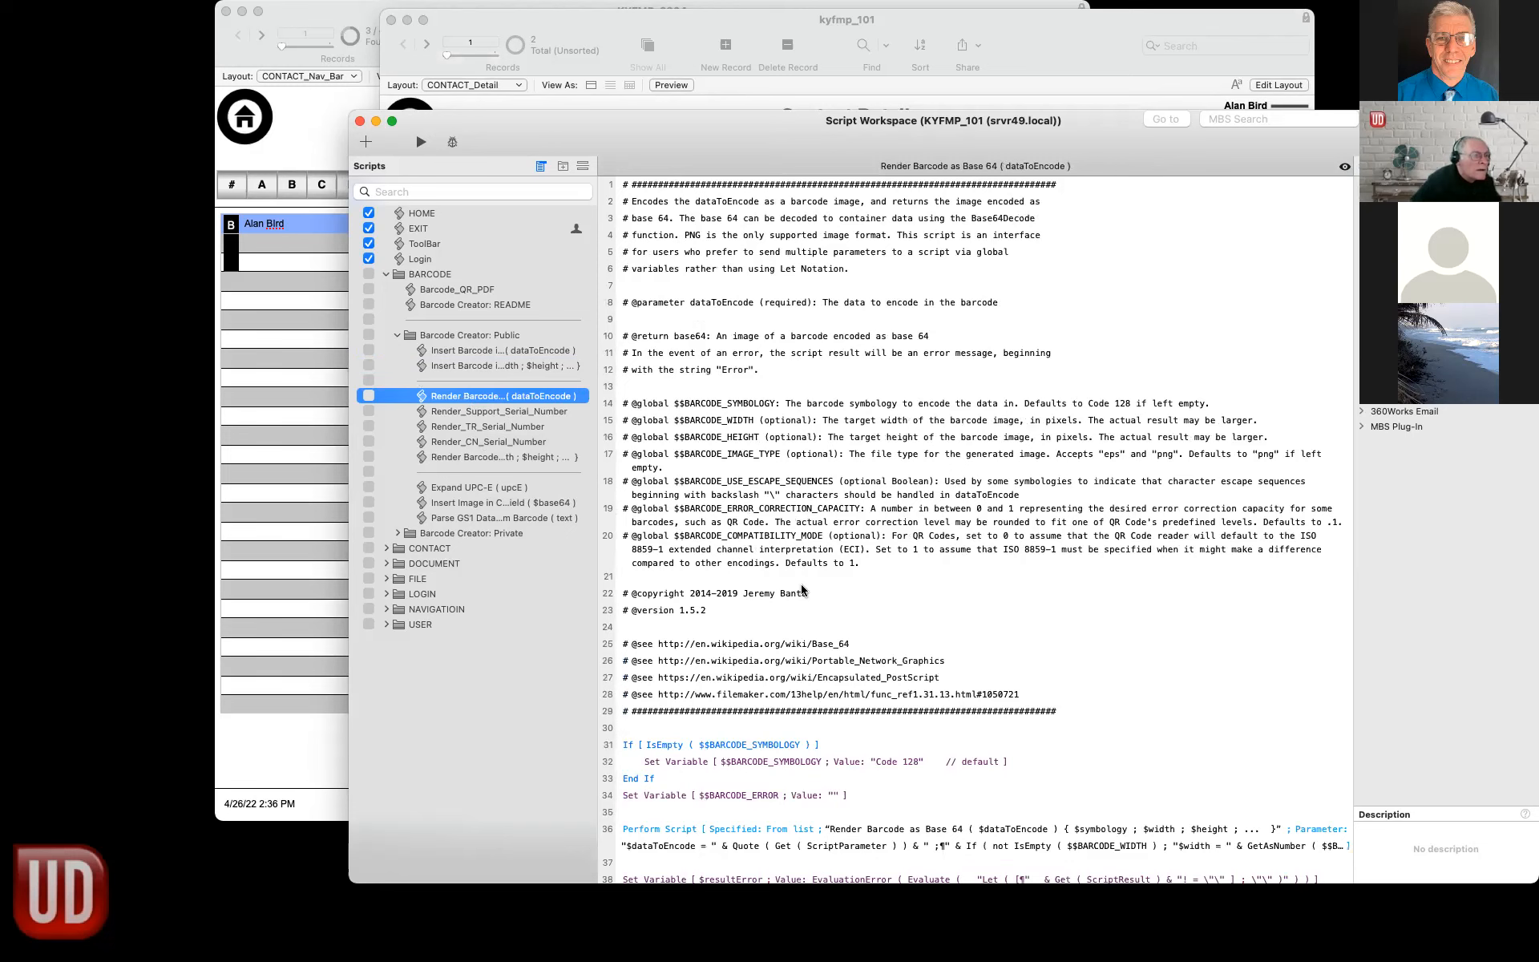
left_click(811, 606)
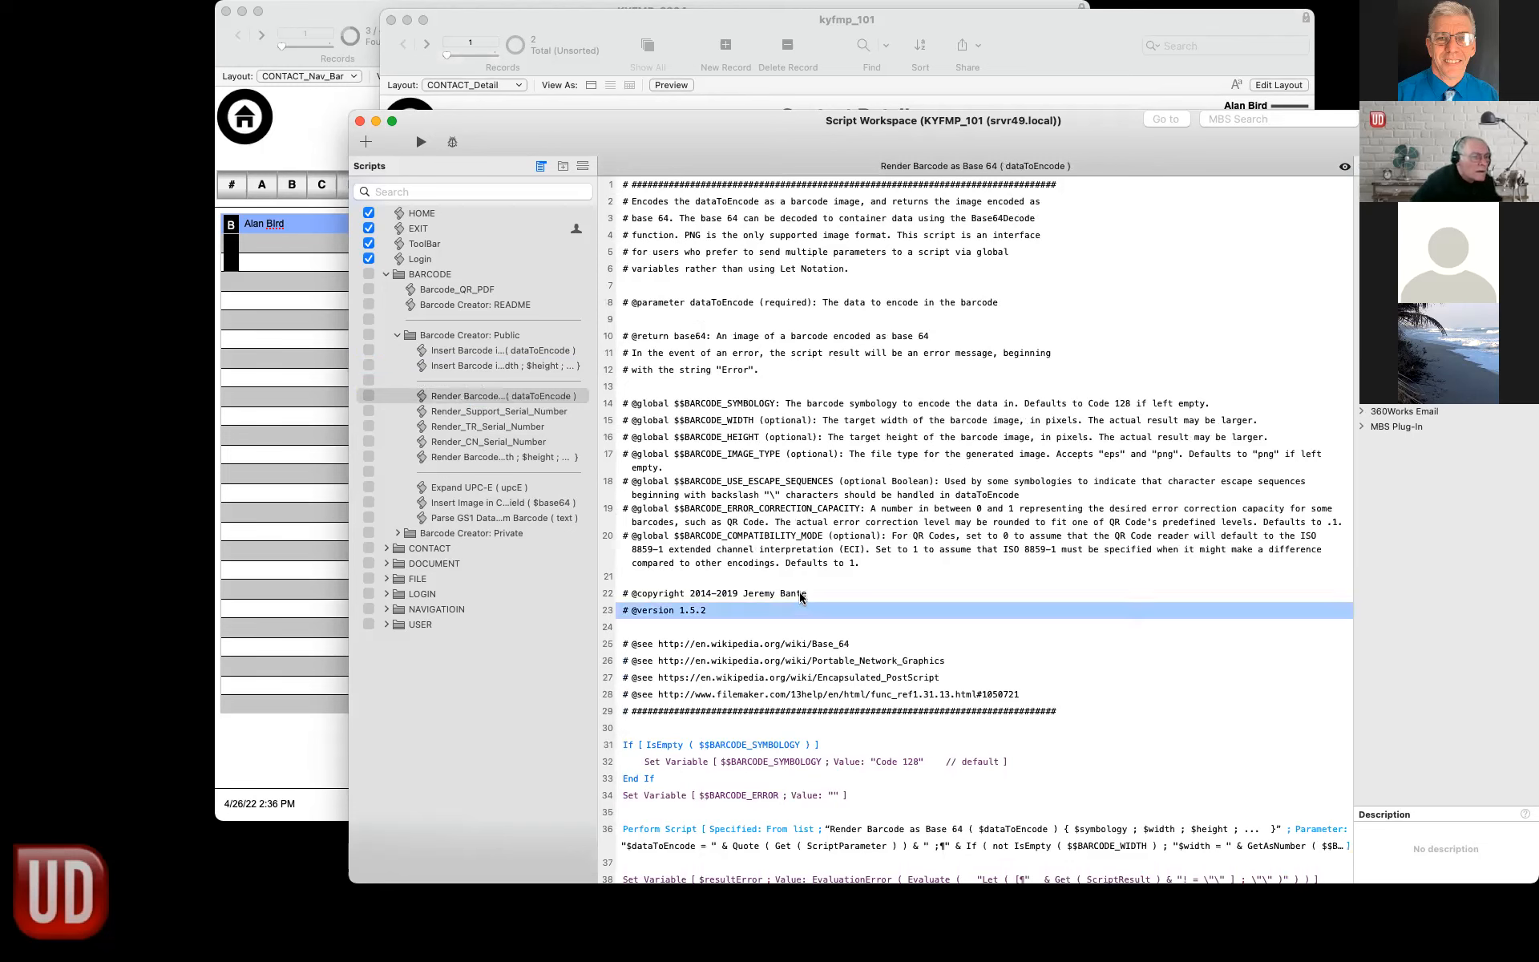
left_click(801, 596)
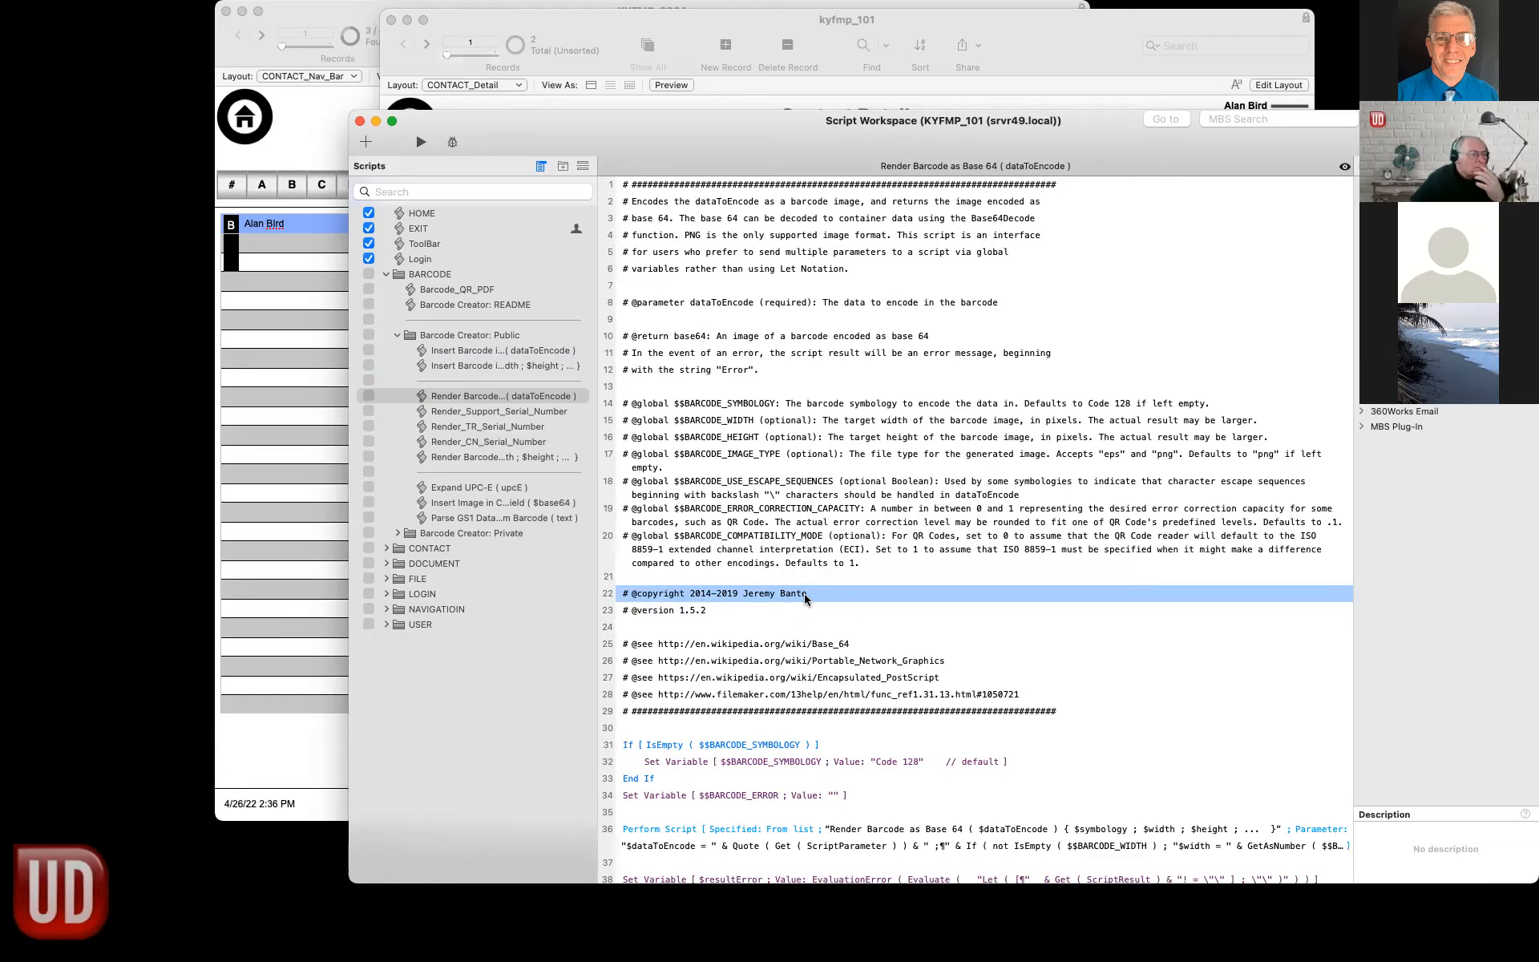
Read through the Render_Support_Serial_Number script, including its version comment and QR Code variable settings, and deselect it.
left_click(497, 413)
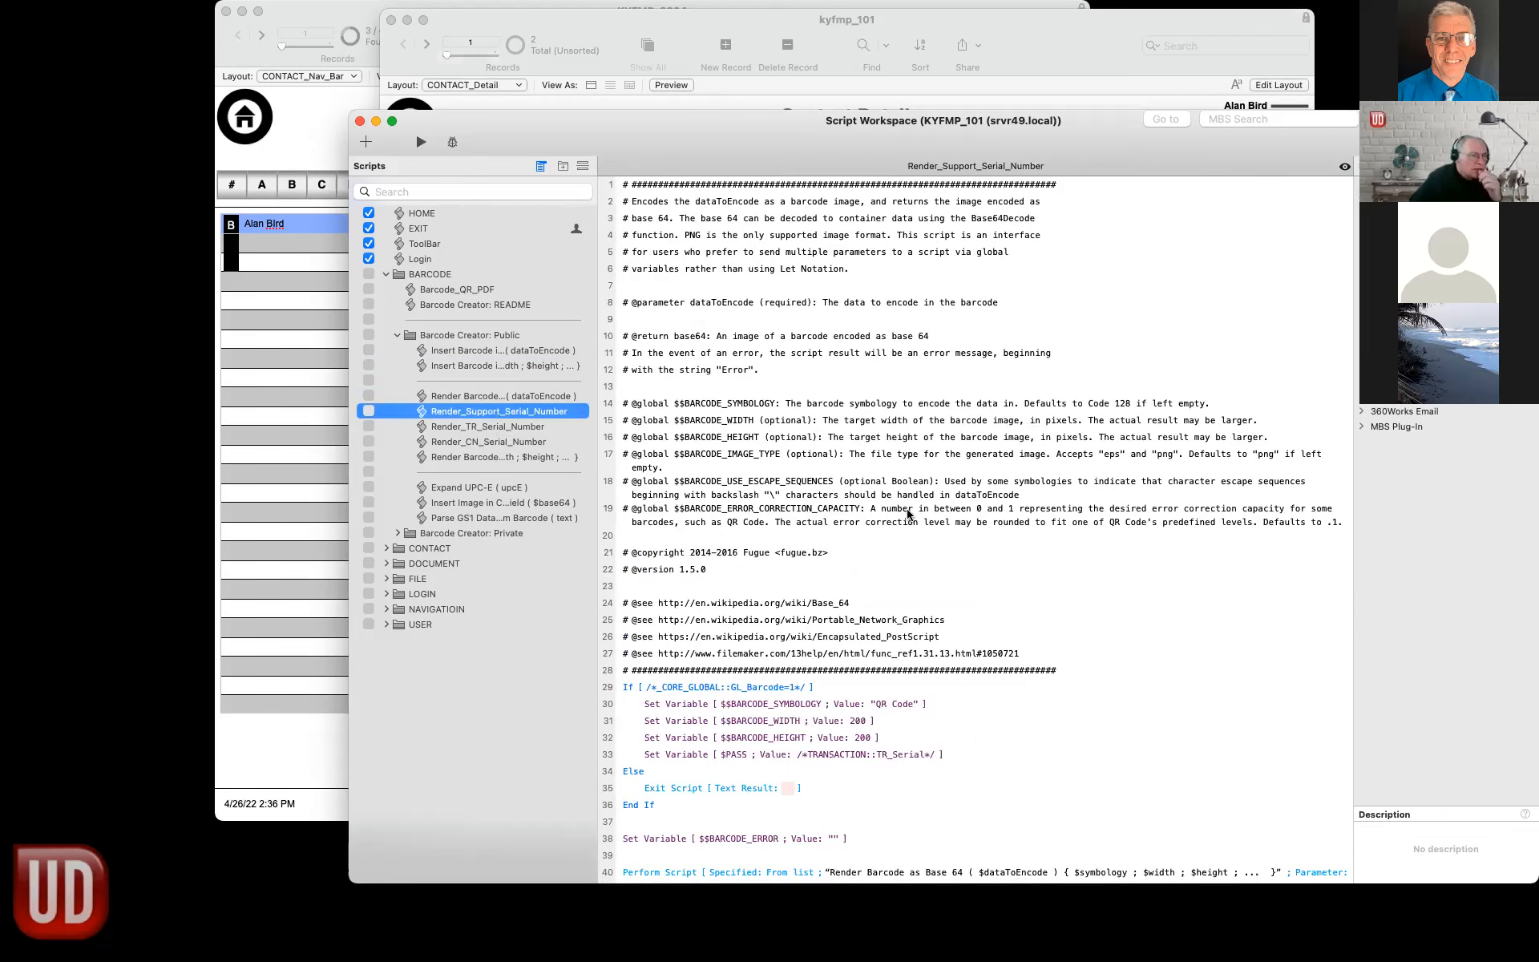
left_click(946, 575)
scroll(945, 575, "down", 10)
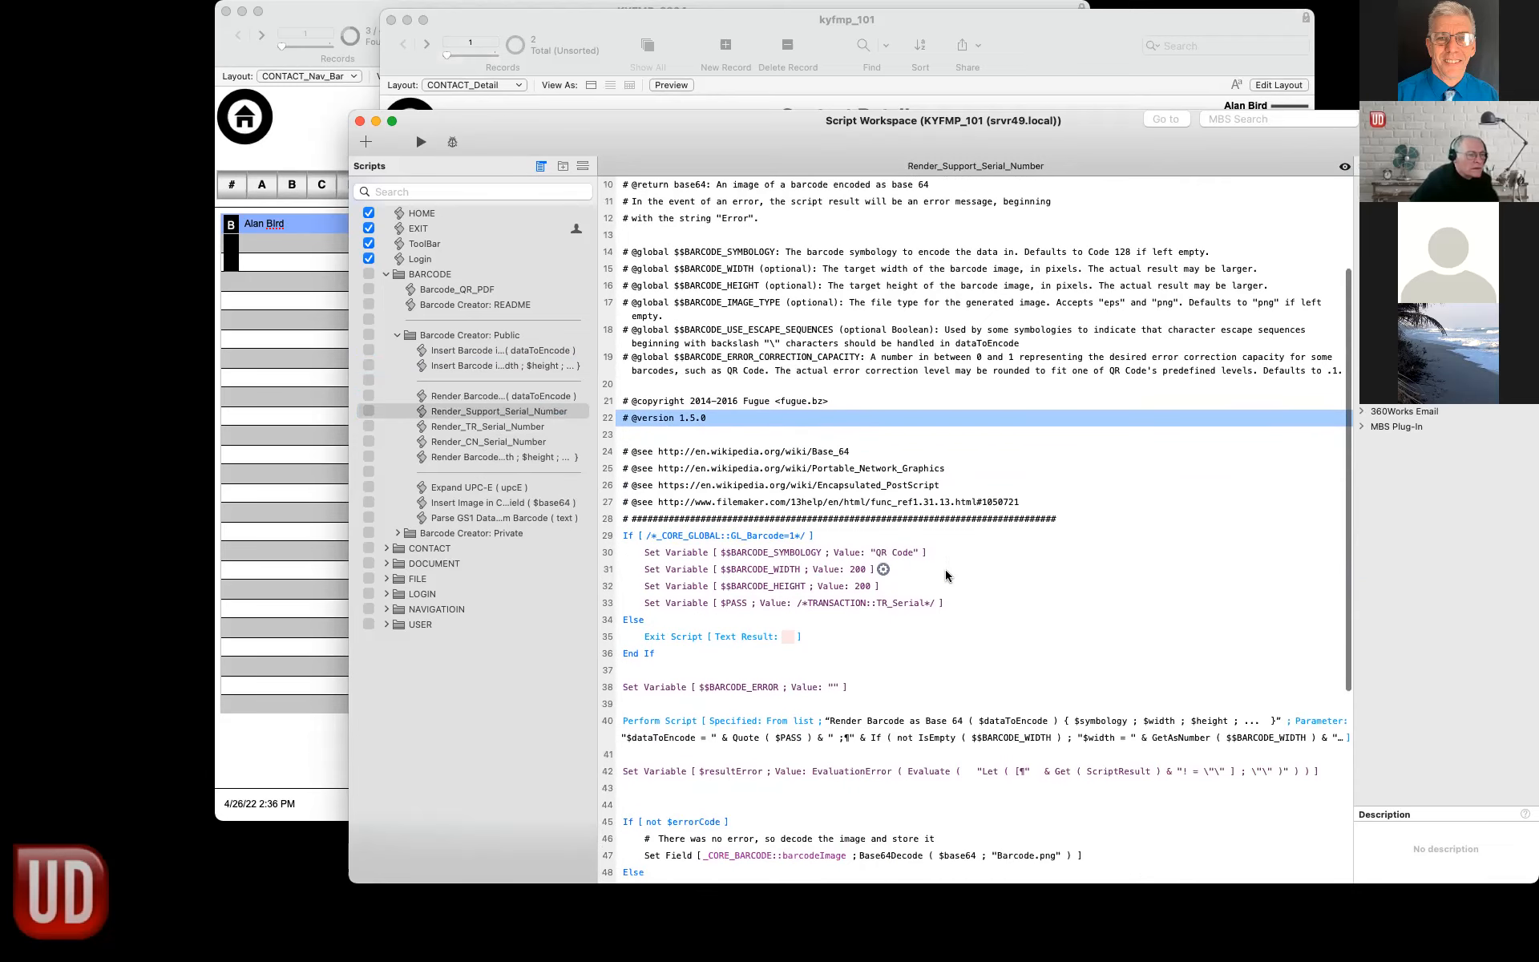
scroll(949, 574, "up", 10)
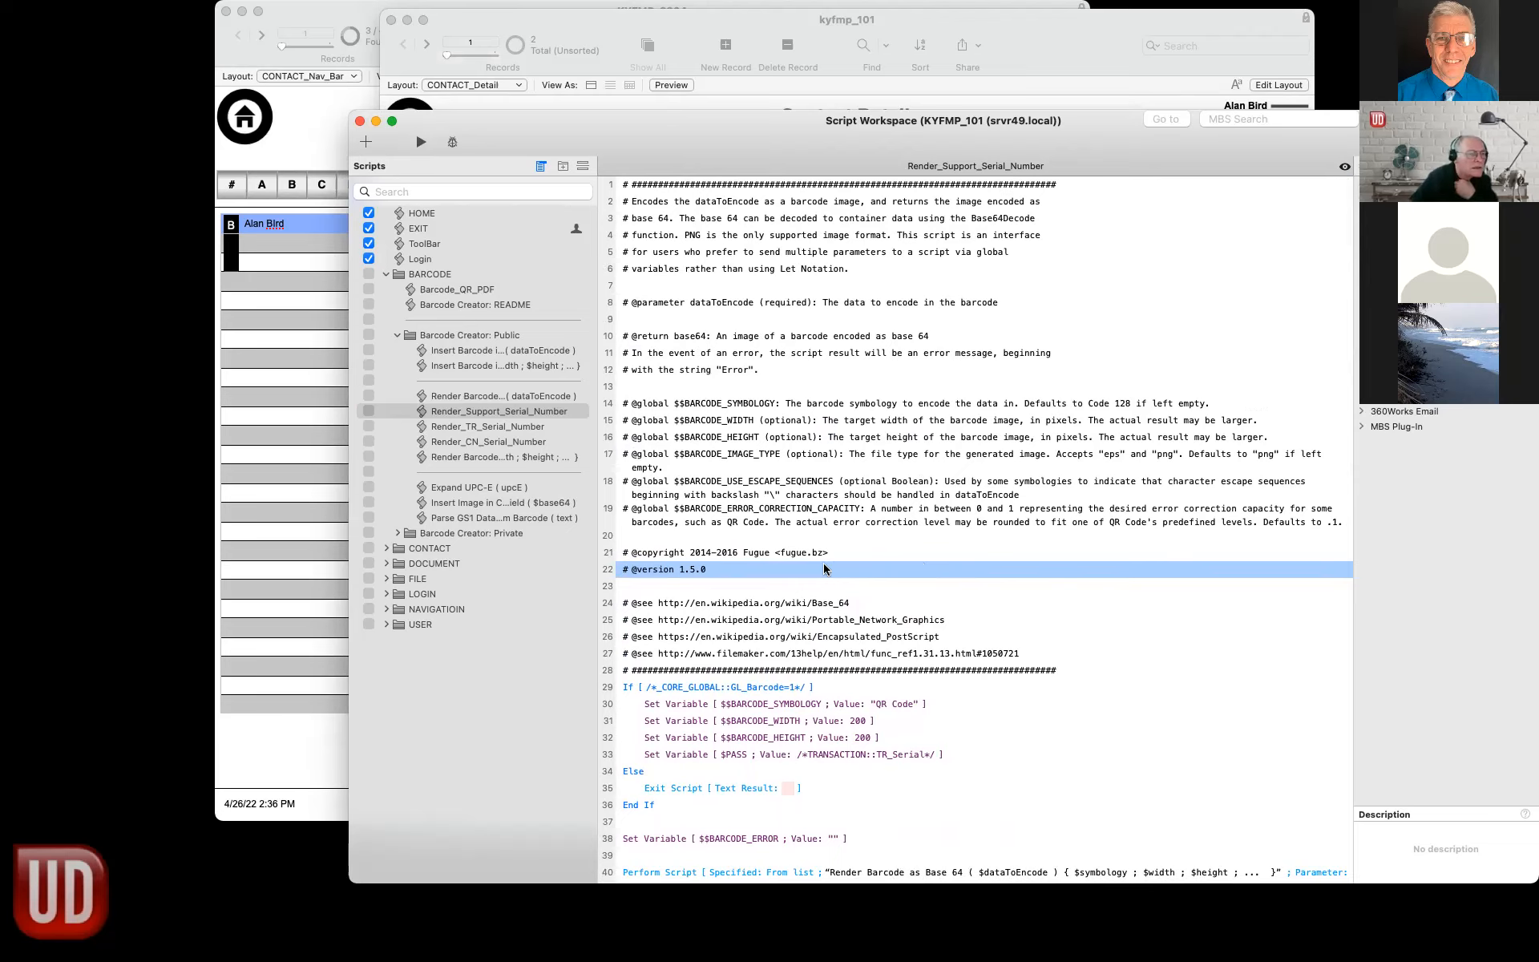
left_click(539, 647)
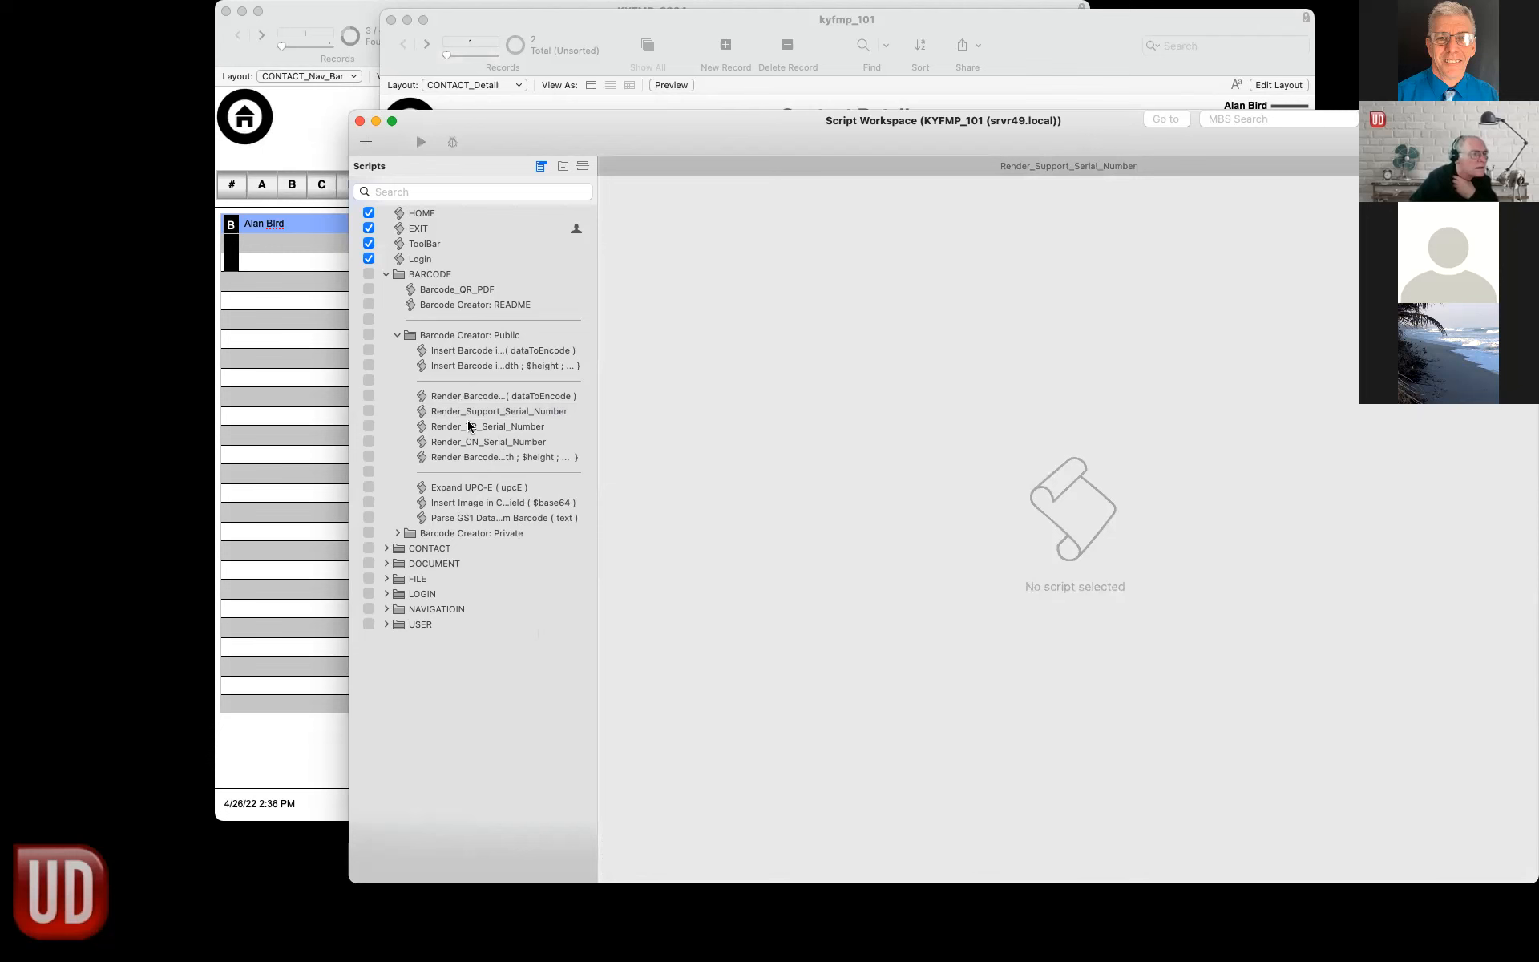
Revisit the public Insert Barcode and Render scripts and read Render_TR_Serial_Number through to its final steps.
left_click(466, 351)
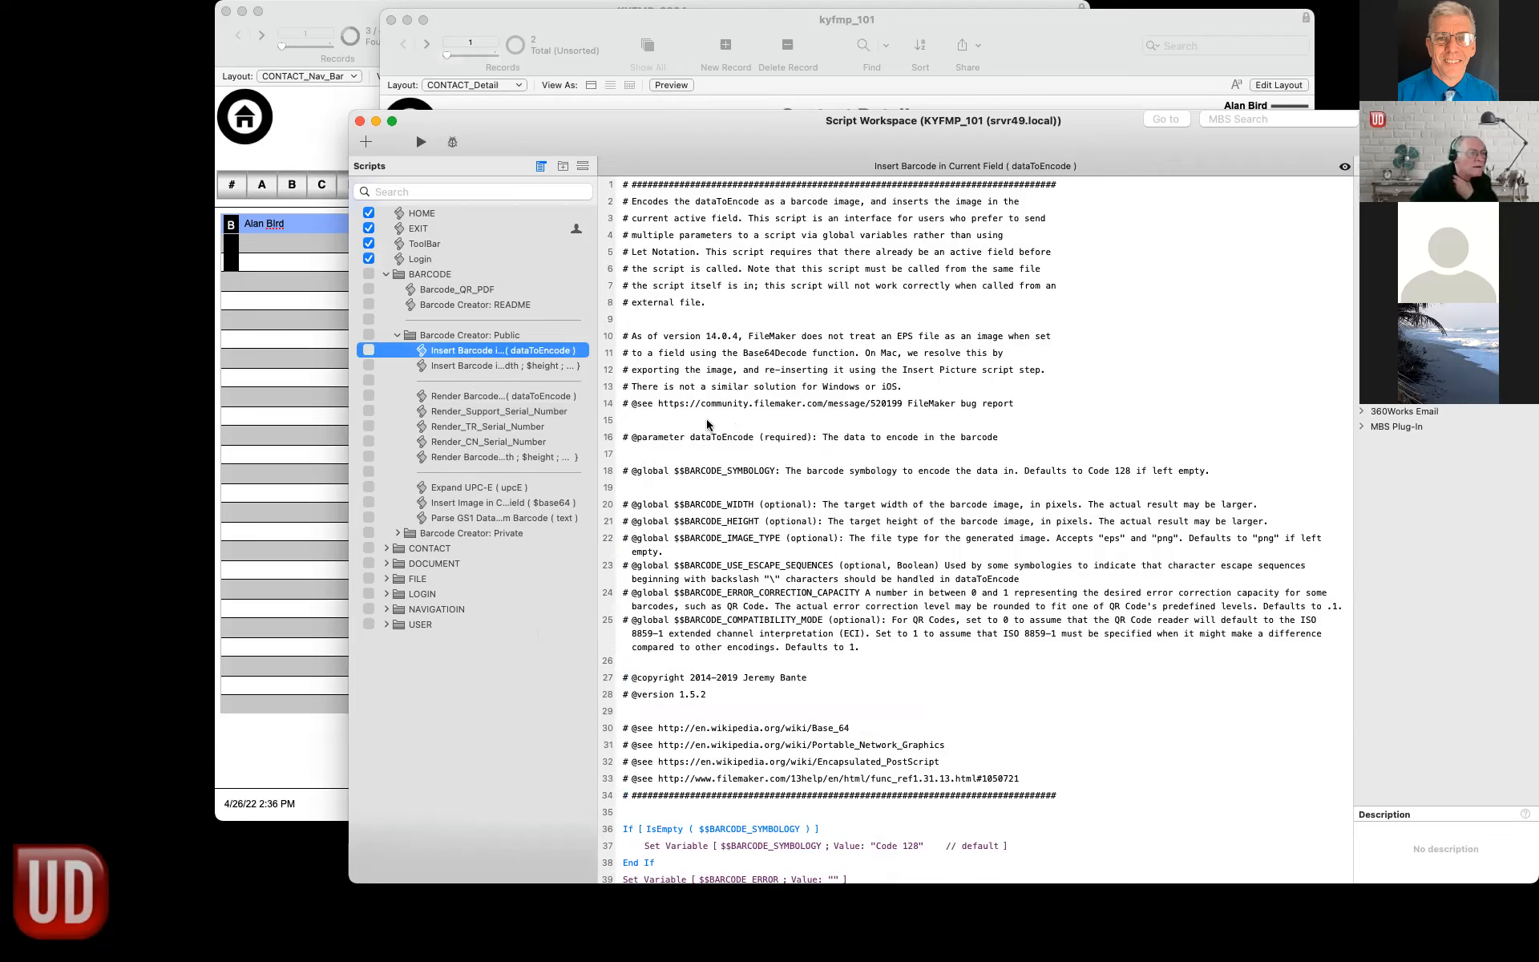
left_click(478, 365)
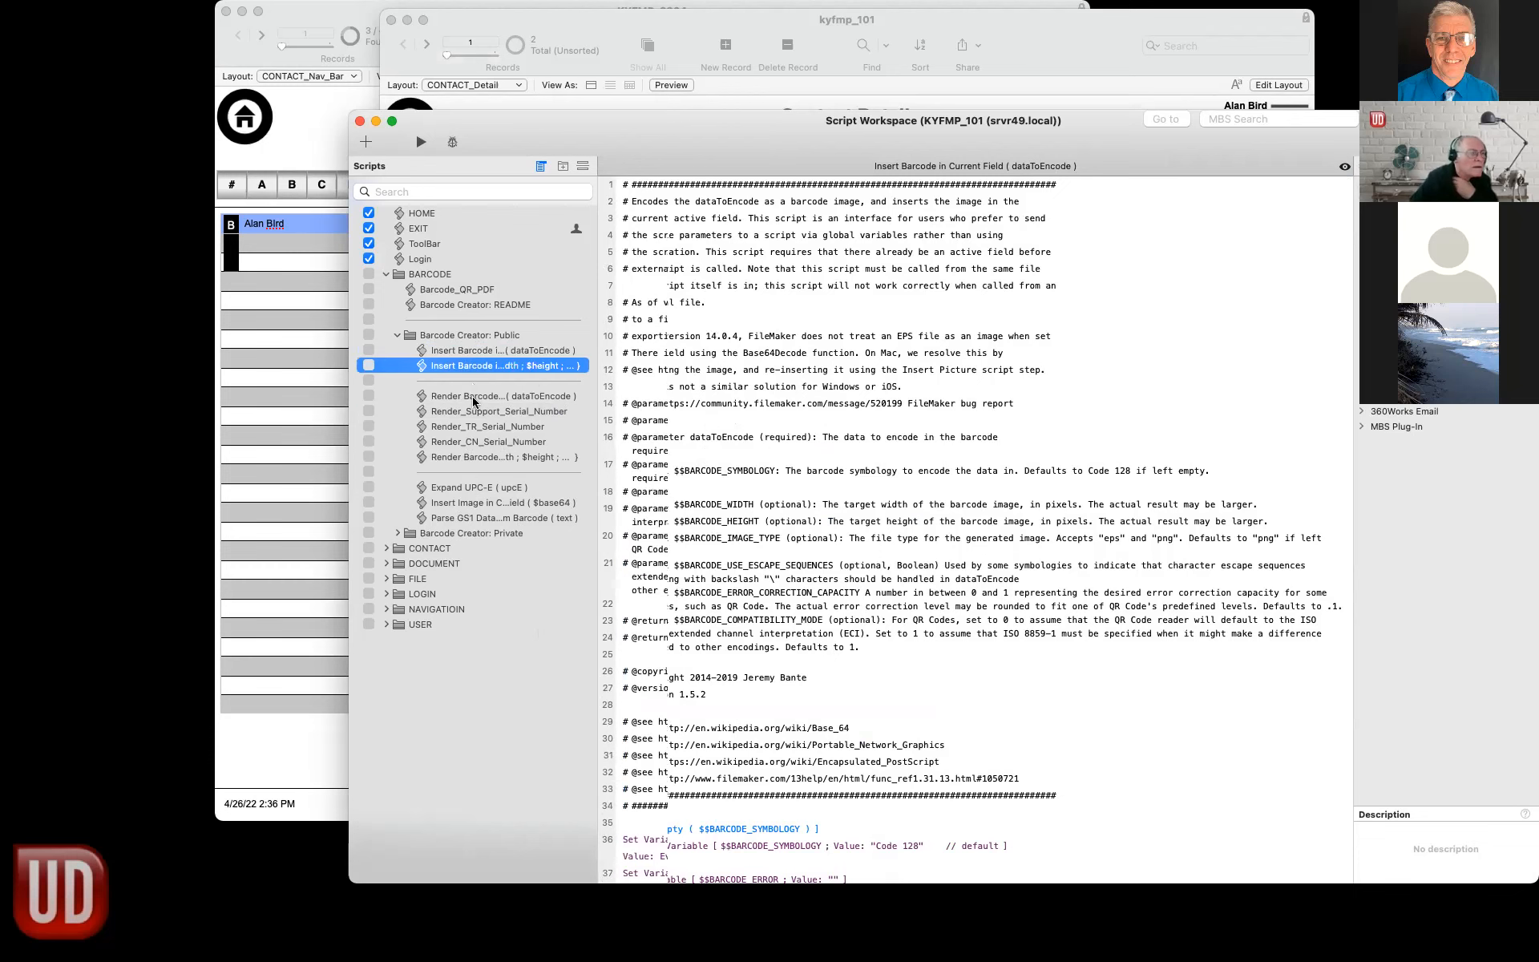
left_click(474, 396)
left_click(479, 412)
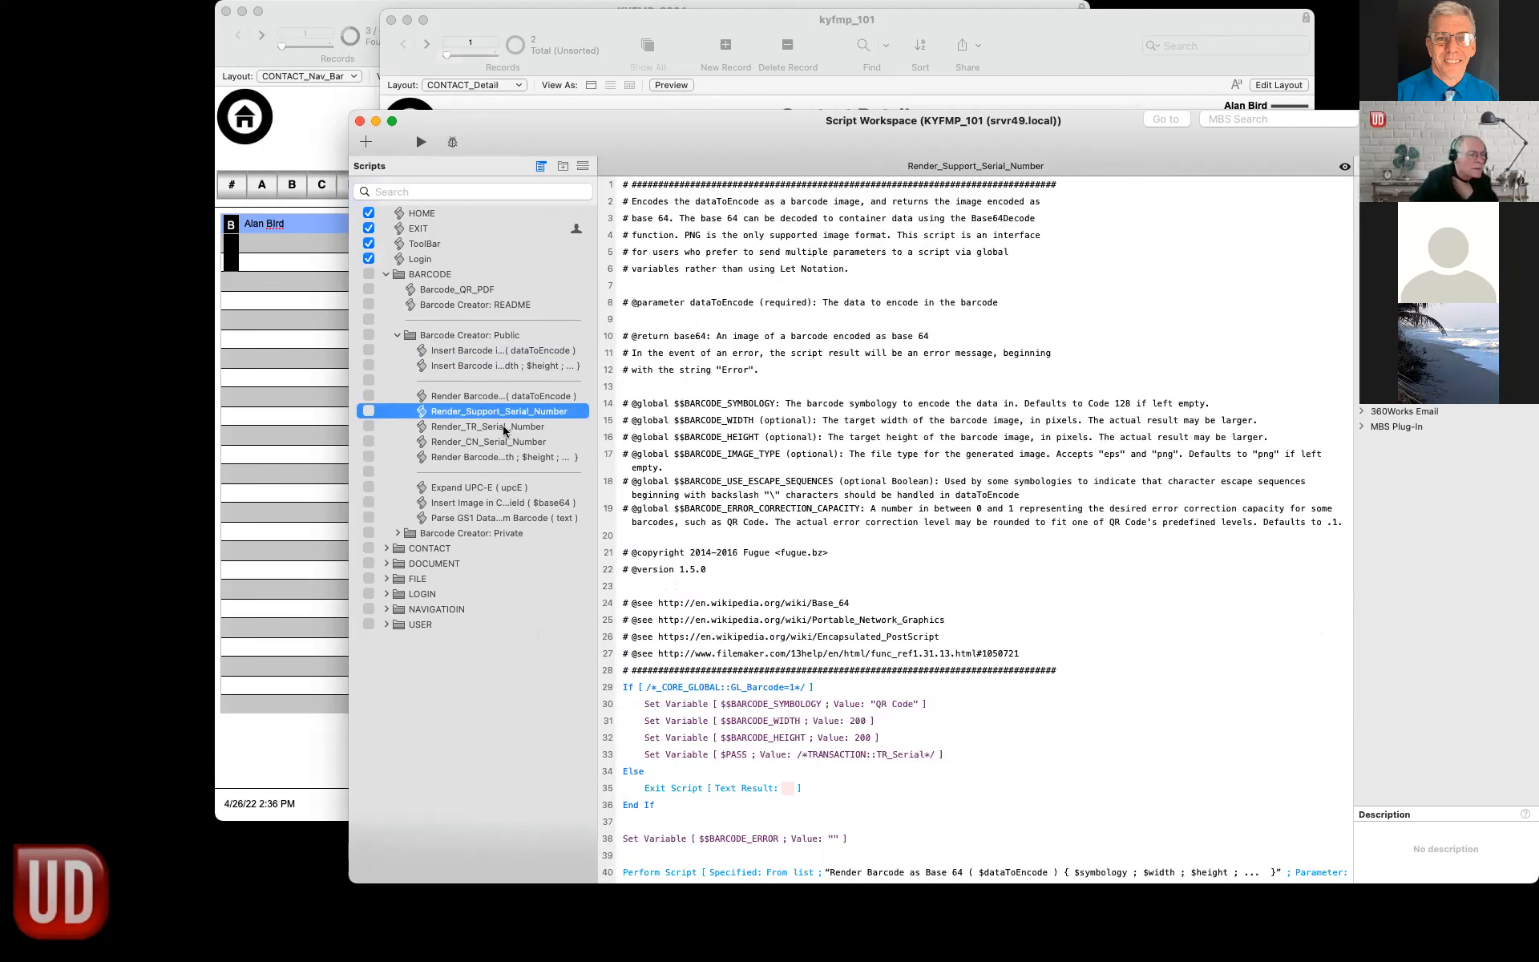
left_click(504, 428)
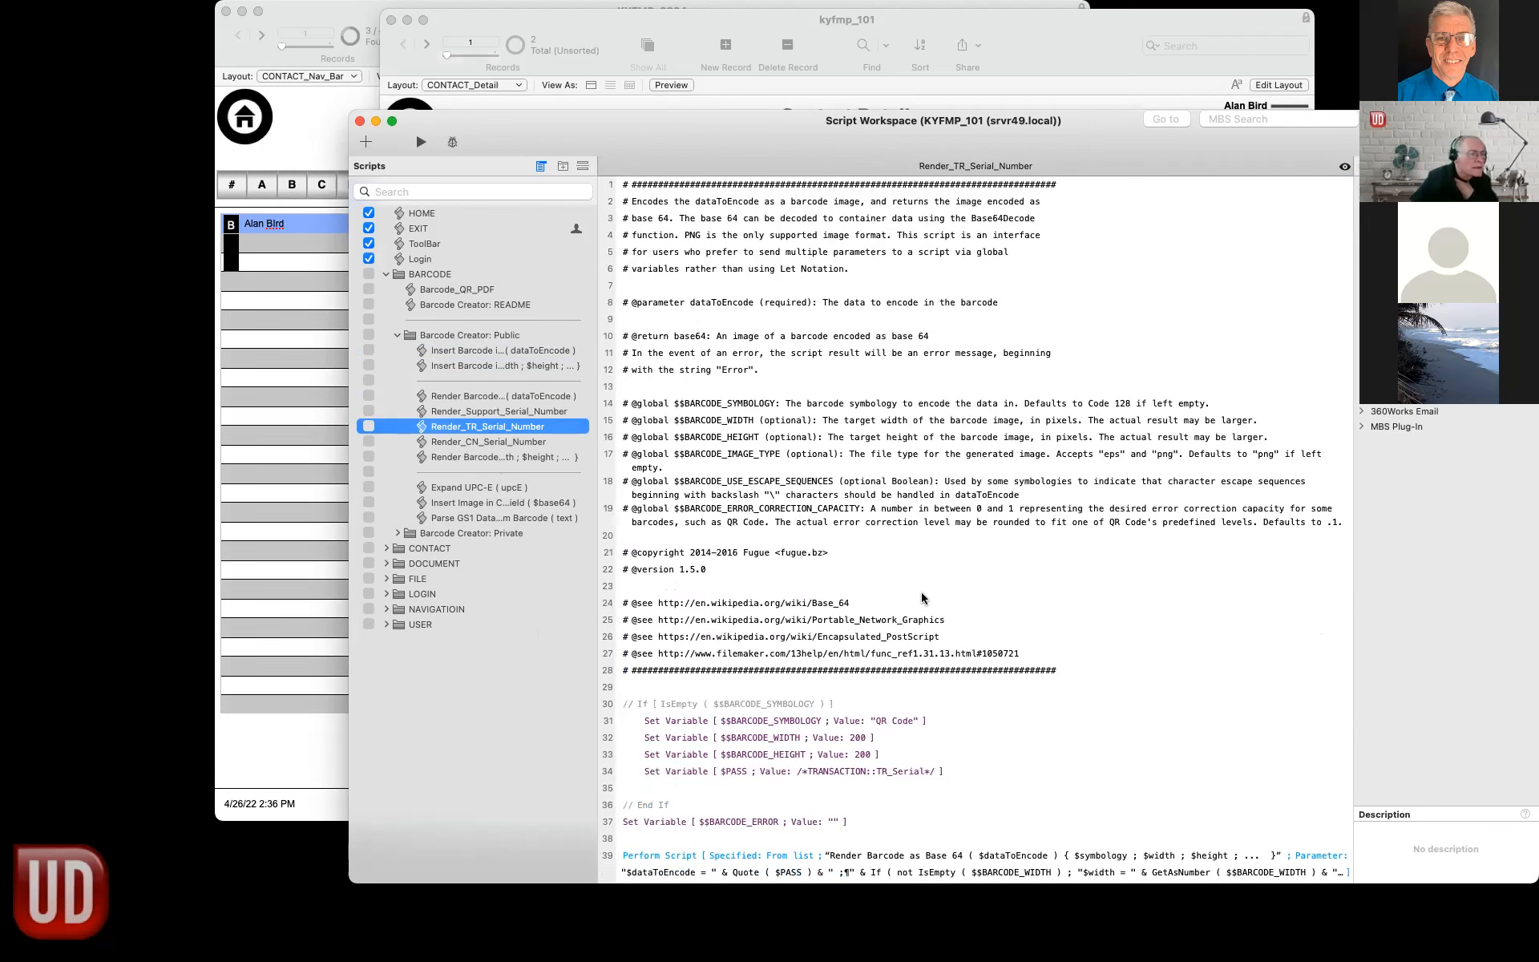
scroll(926, 593, "down", 3)
scroll(926, 594, "down", 10)
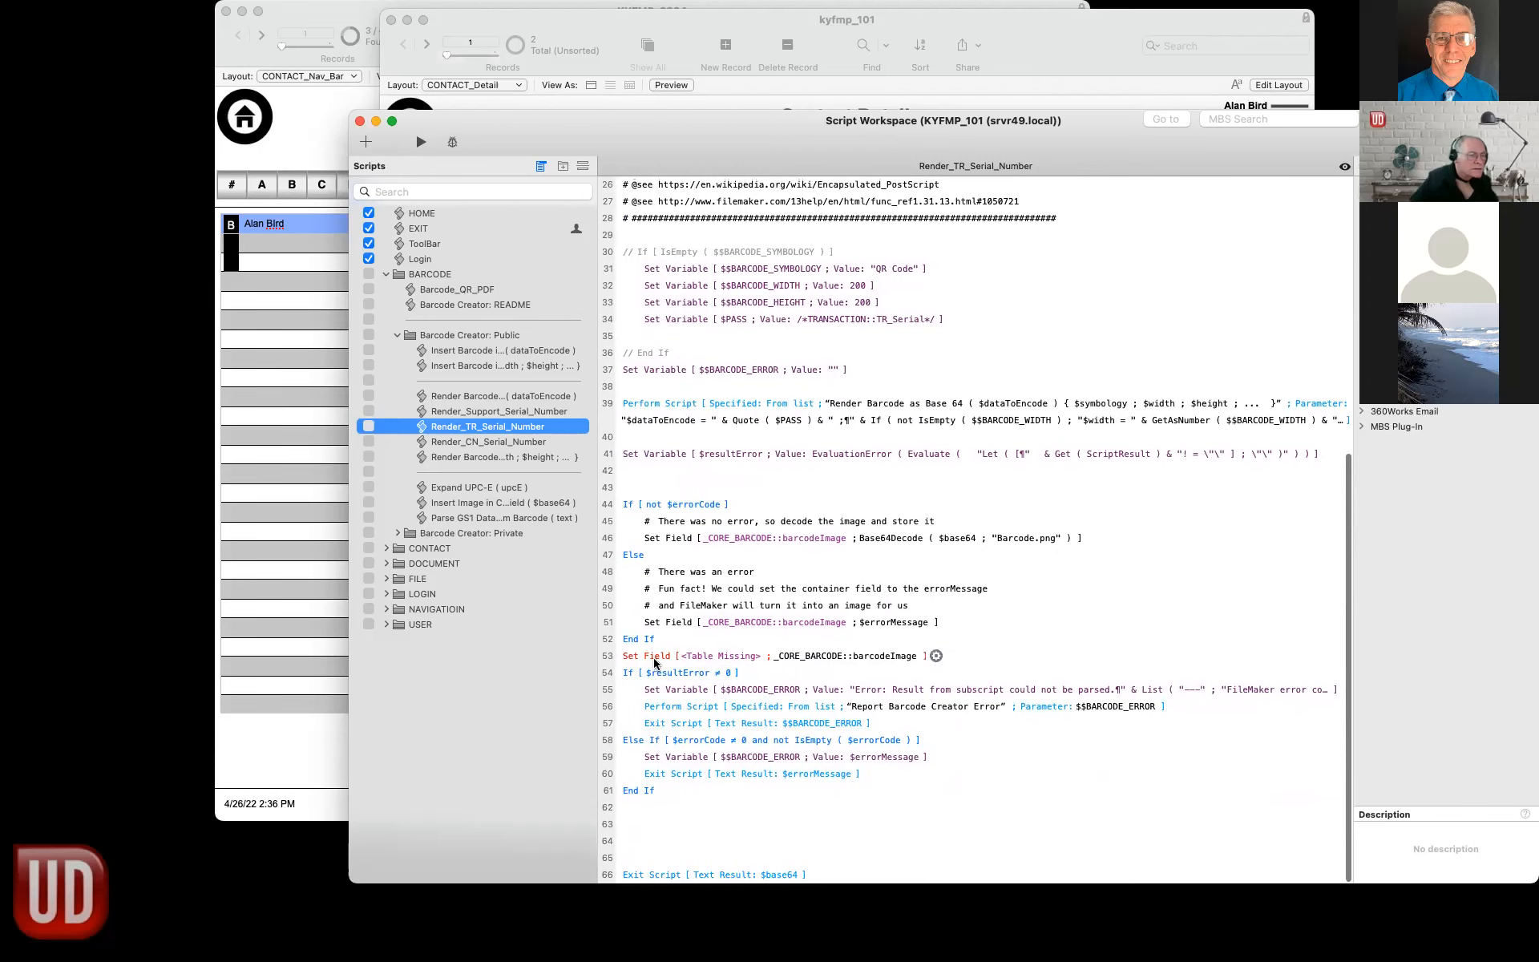
Check the closing steps of Render_CN_Serial_Number that store the barcode image, and close the Script Workspace.
left_click(461, 446)
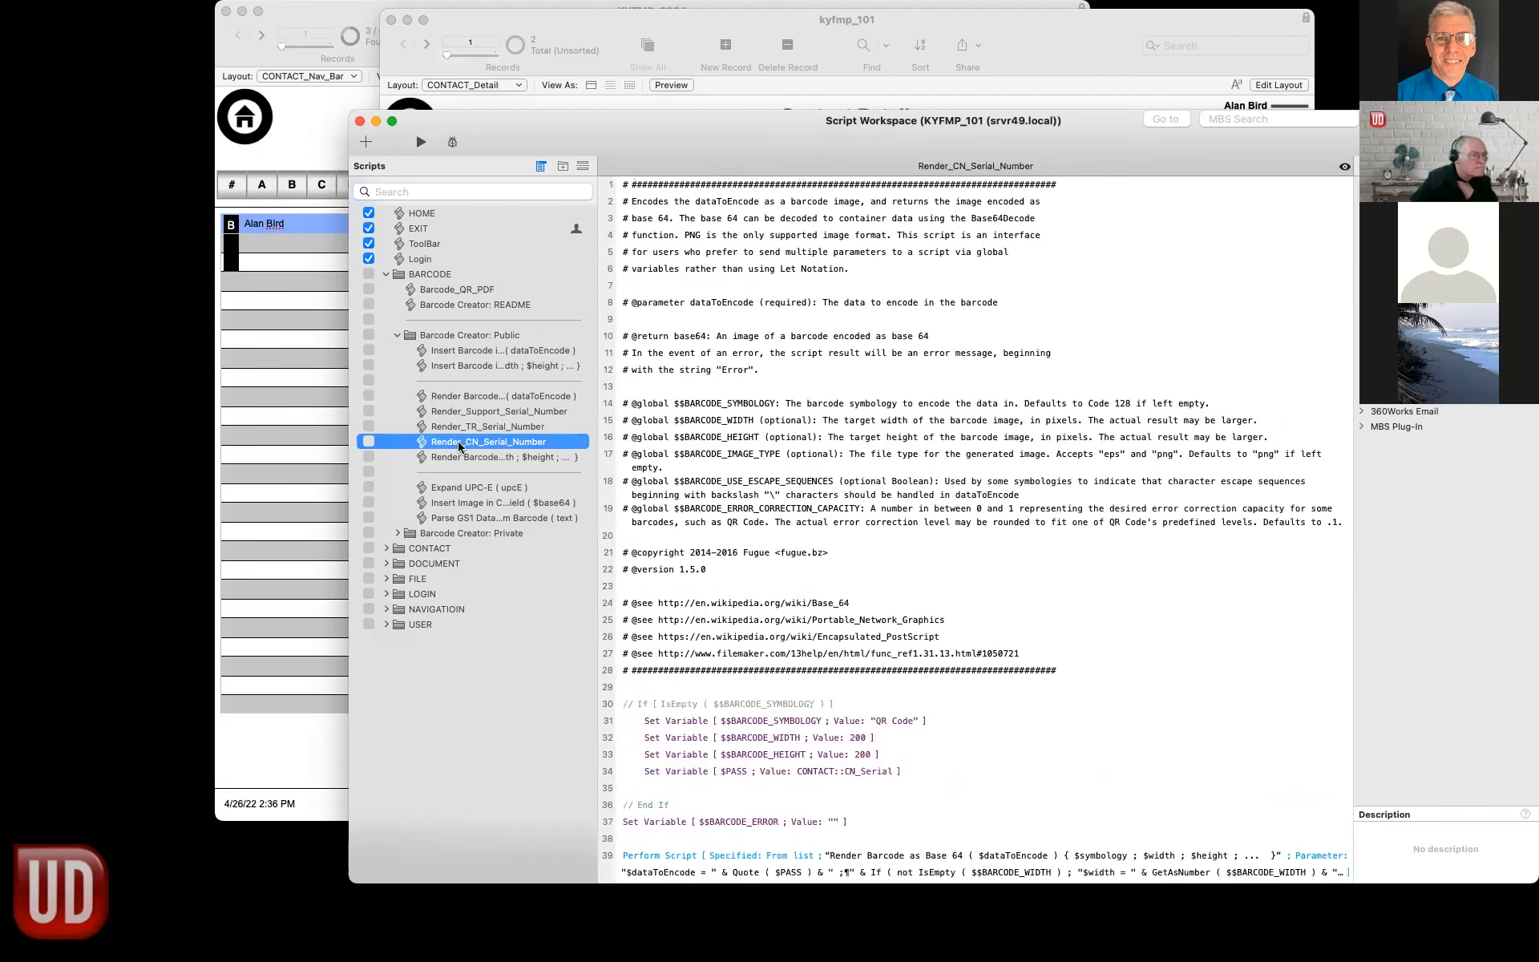
scroll(1087, 724, "down", 10)
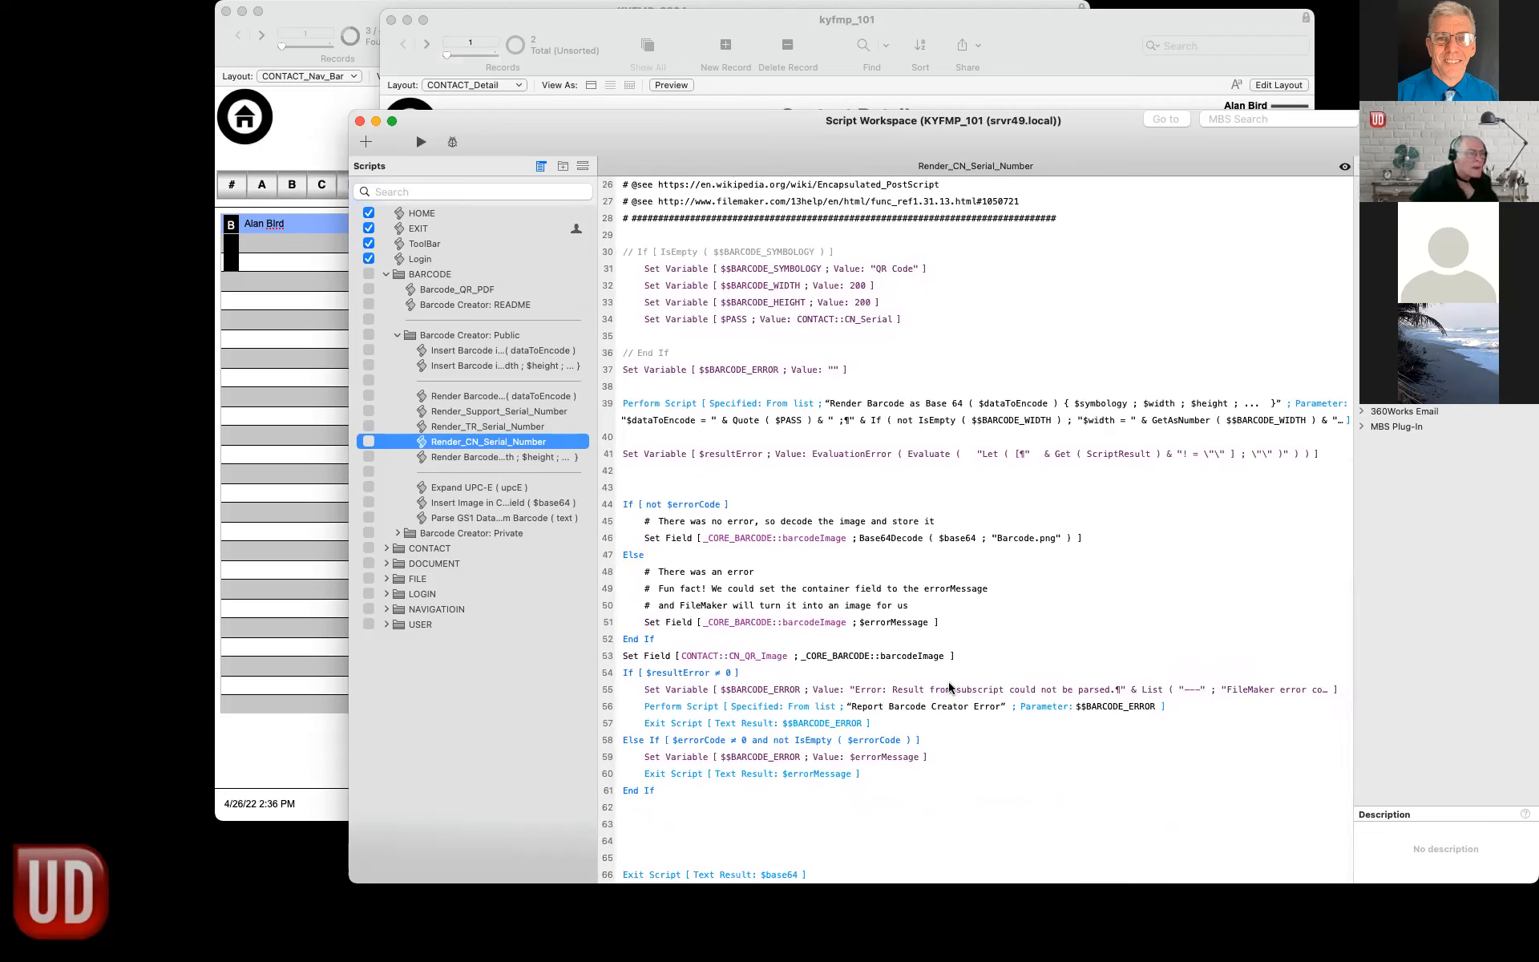
left_click(603, 167)
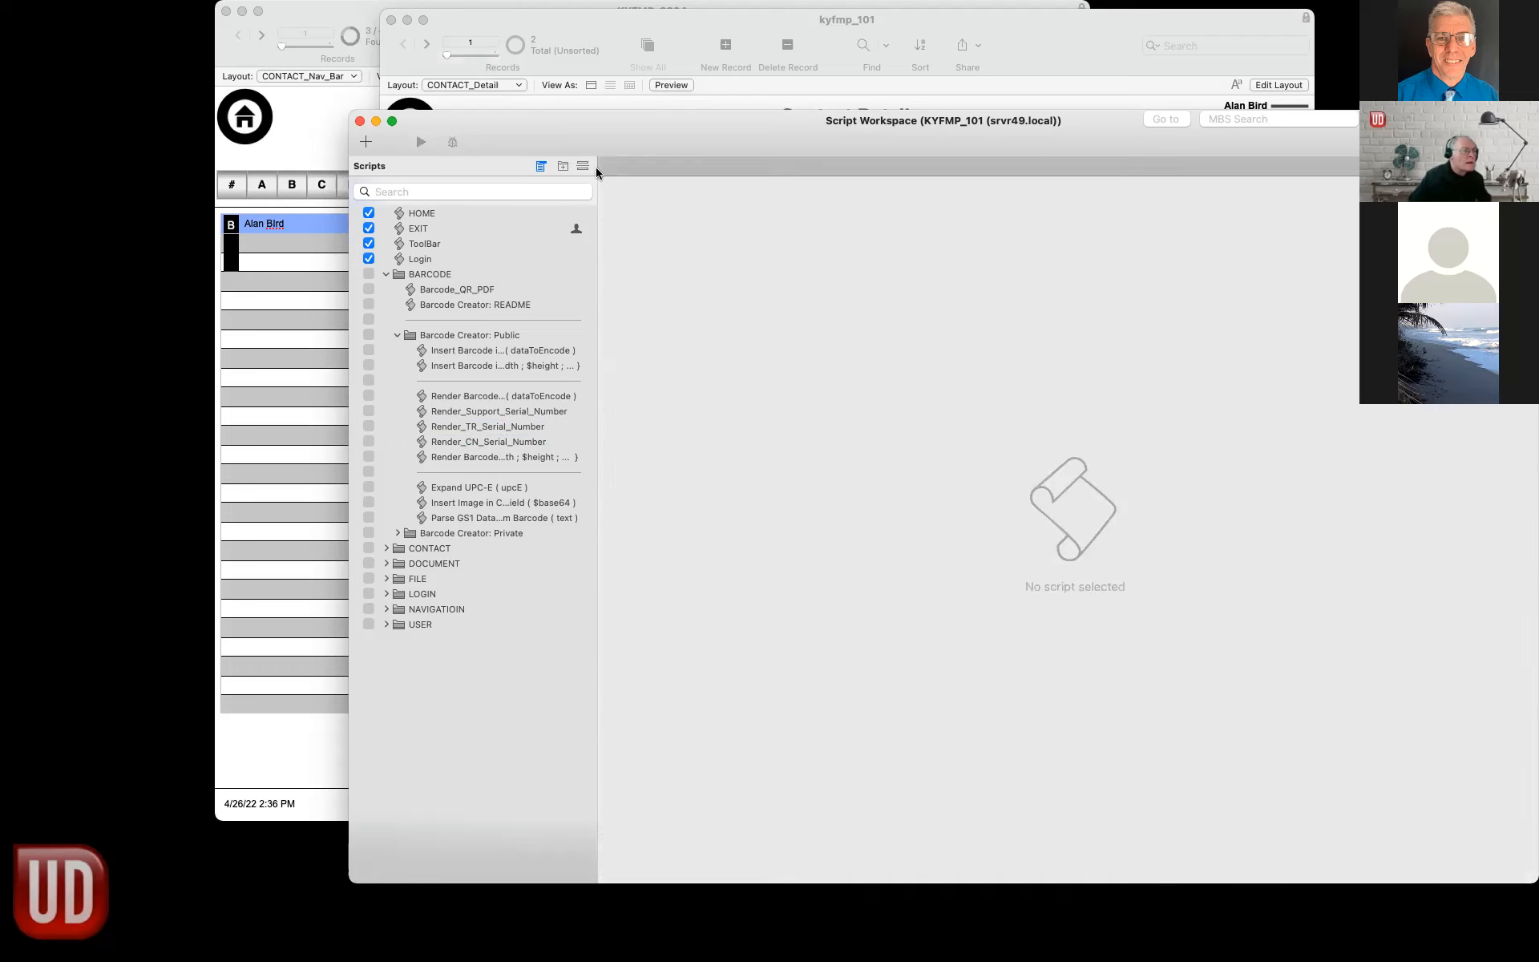
left_click(359, 120)
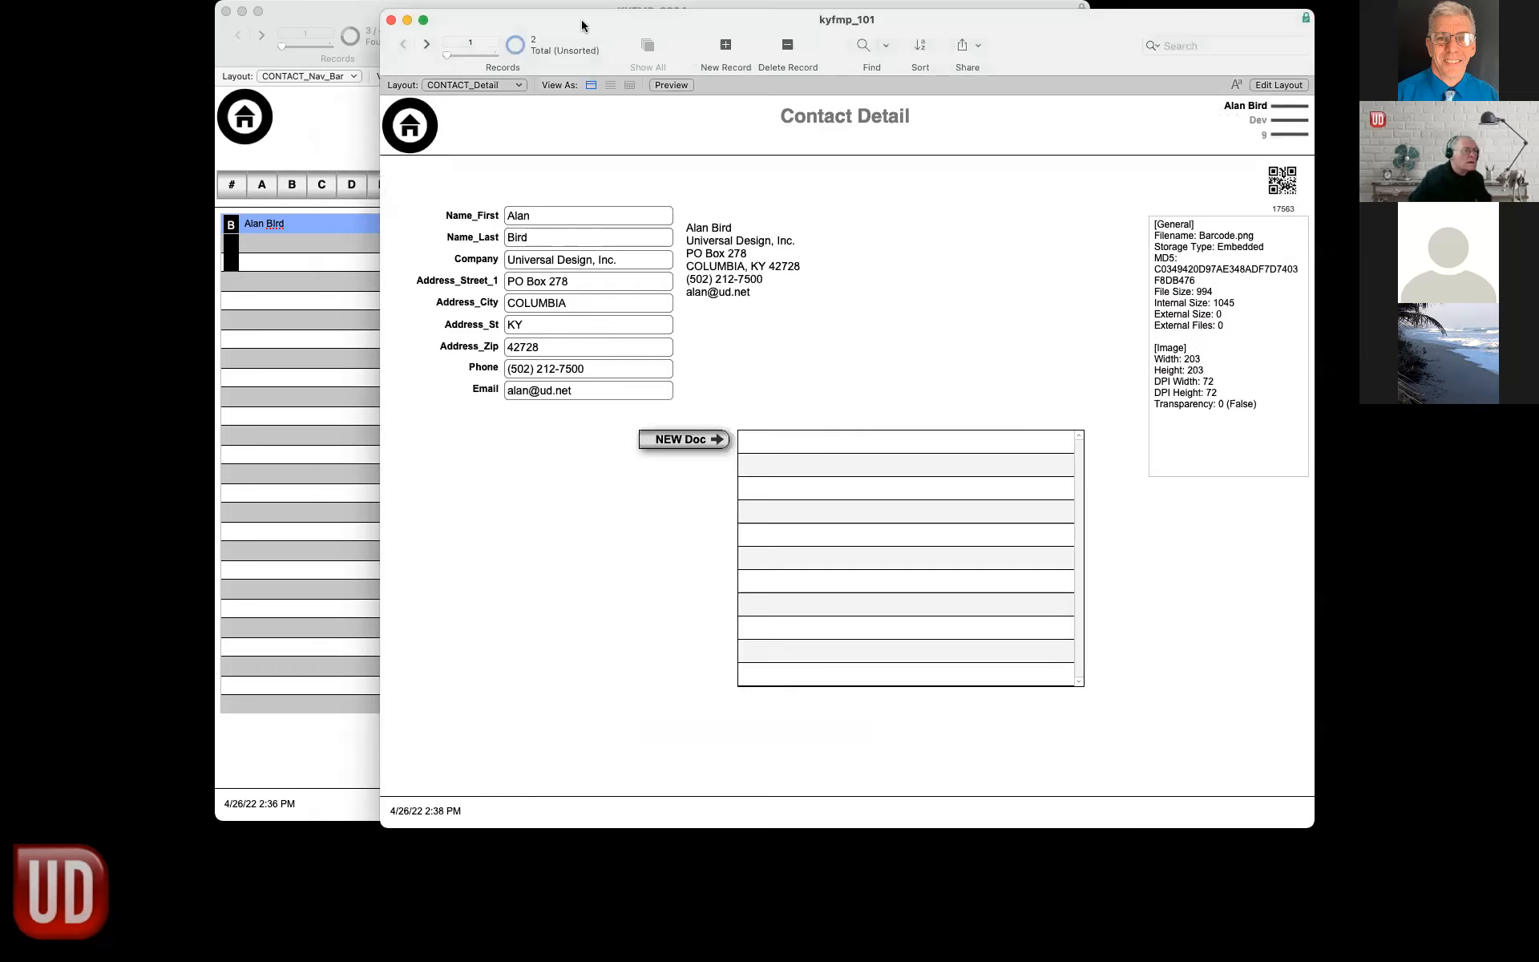
Move the kyfmp_101 window aside and resize the KYFMP_2204 window to show the whole Contact Detail layout with its QR code.
left_click_drag(581, 23, 1531, 24)
left_click(1055, 684)
left_click_drag(1086, 818, 1490, 818)
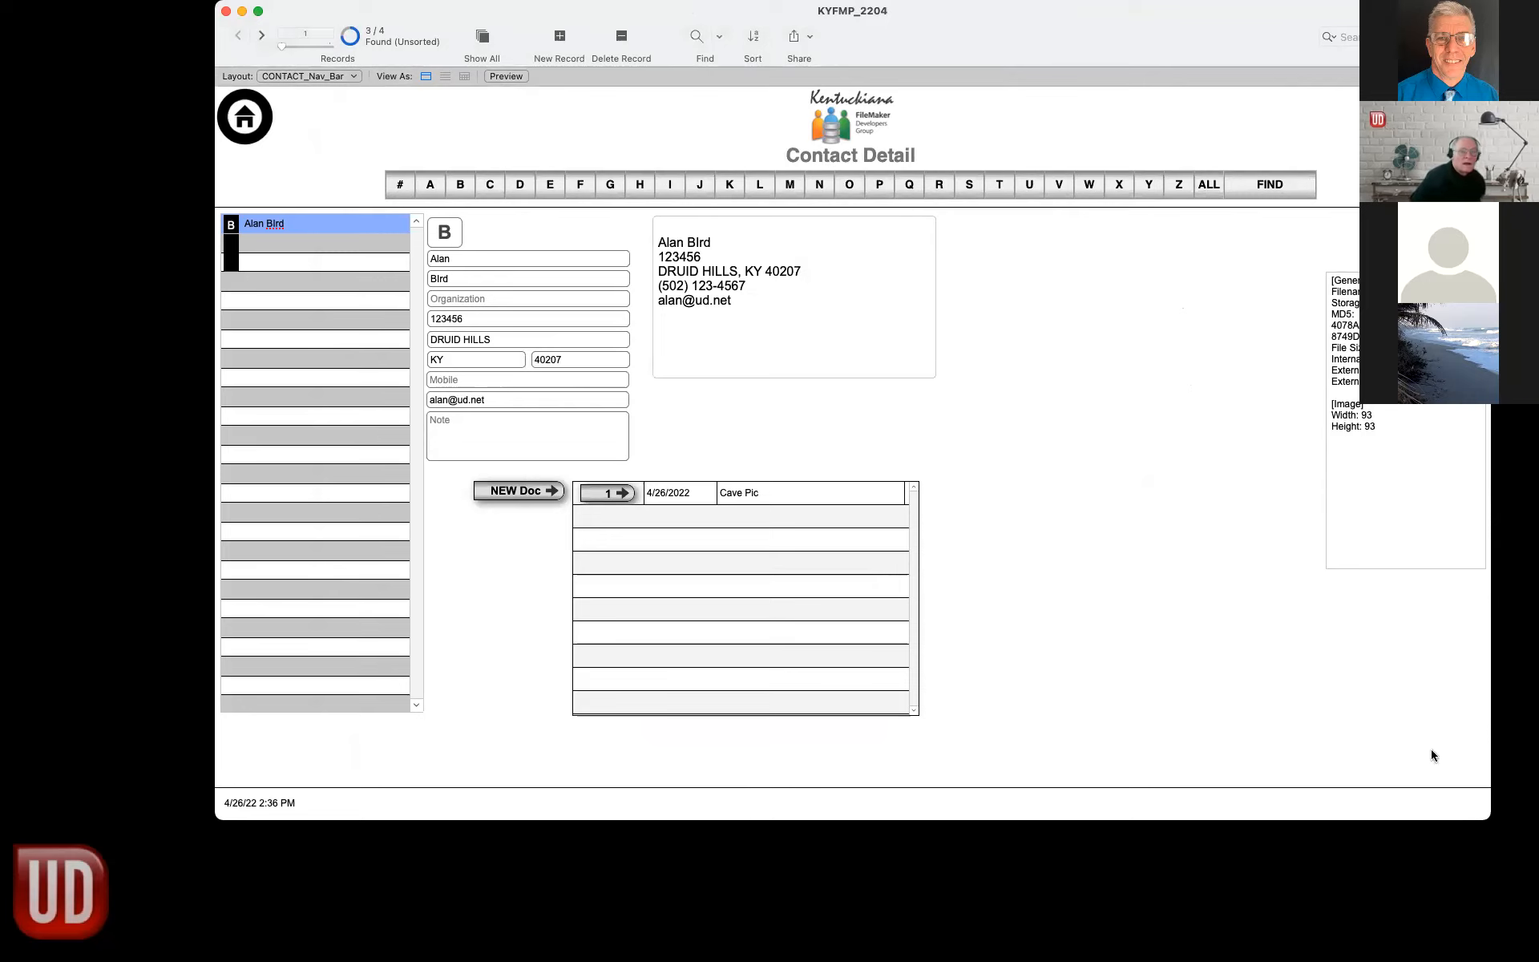
left_click_drag(1488, 817, 1211, 836)
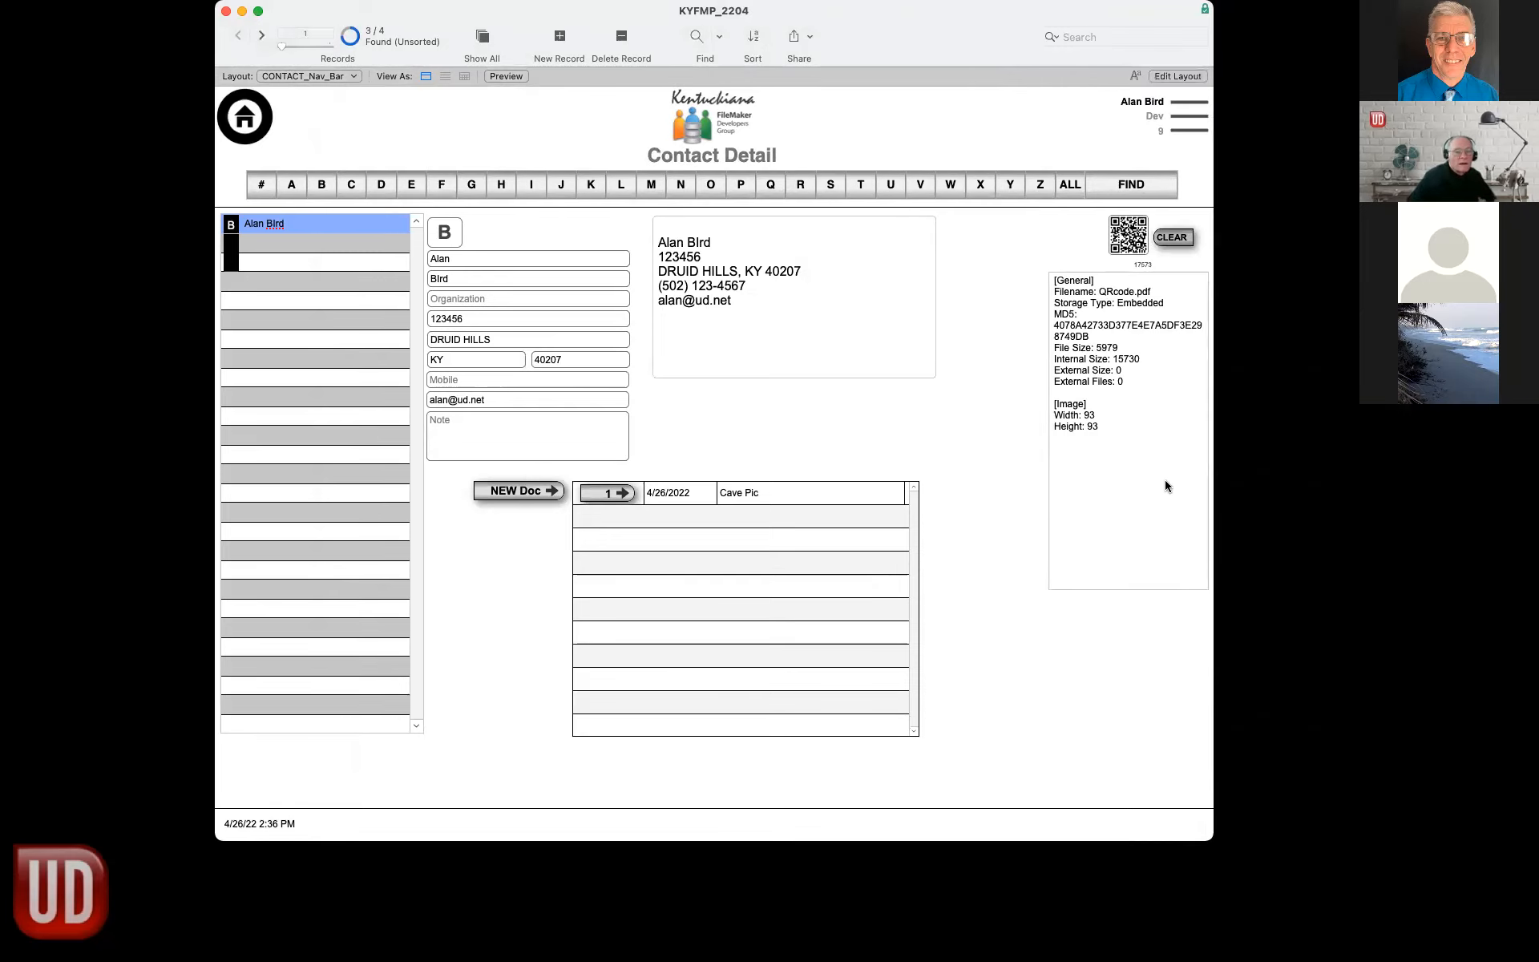